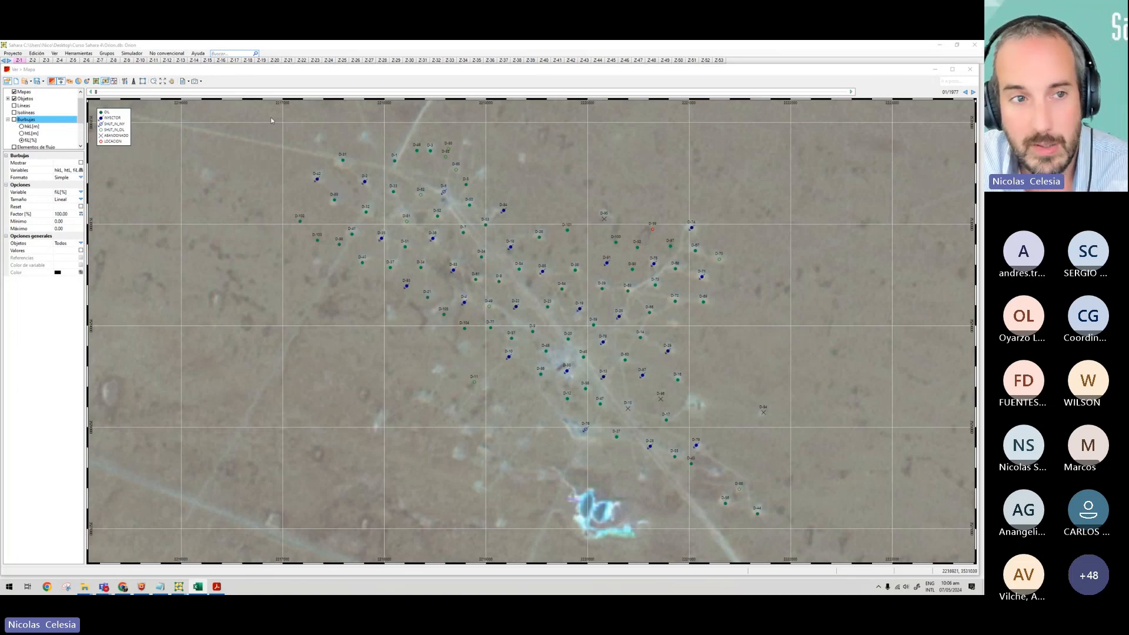
# Open the editor that lists the project's production scenarios.
pyautogui.click(40, 54)
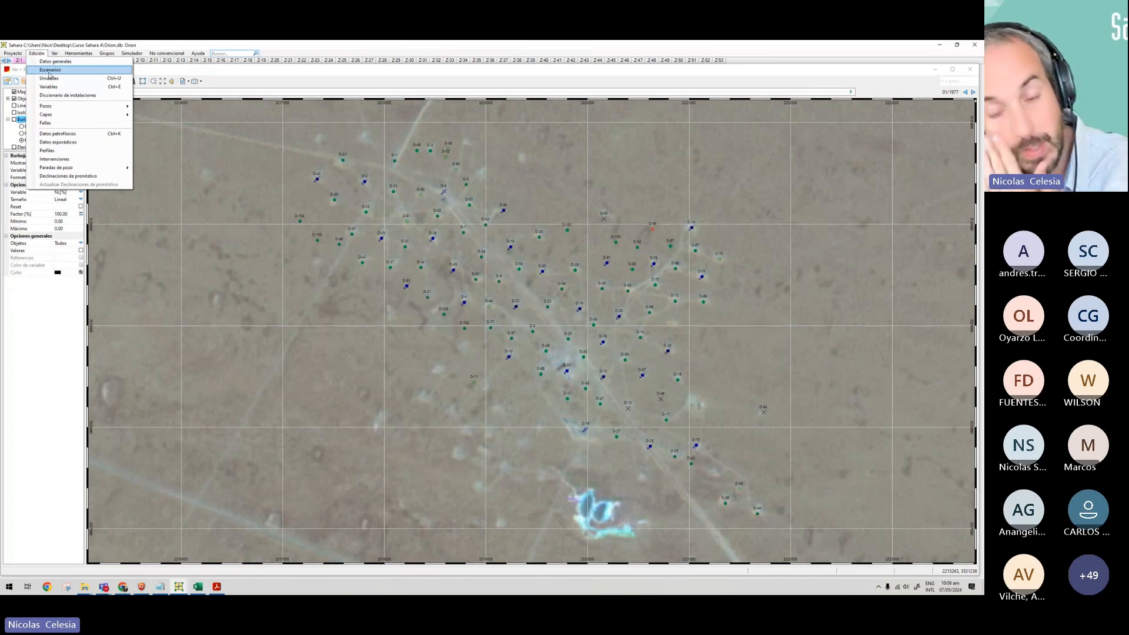
pyautogui.click(49, 70)
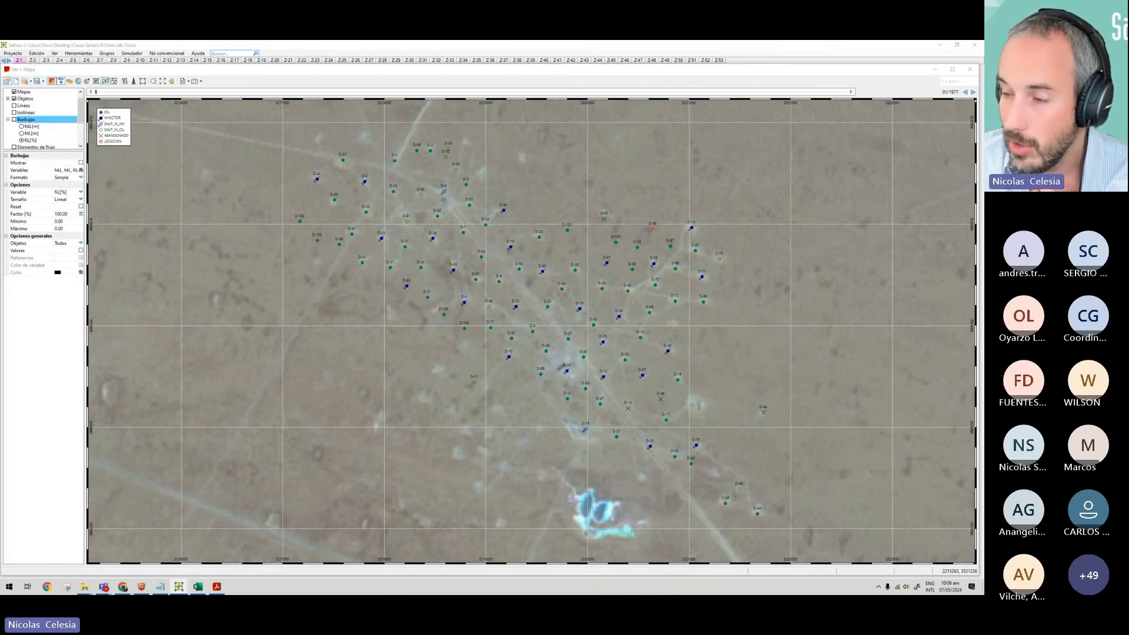
pyautogui.moveTo(535, 253); pyautogui.dragTo(367, 253)
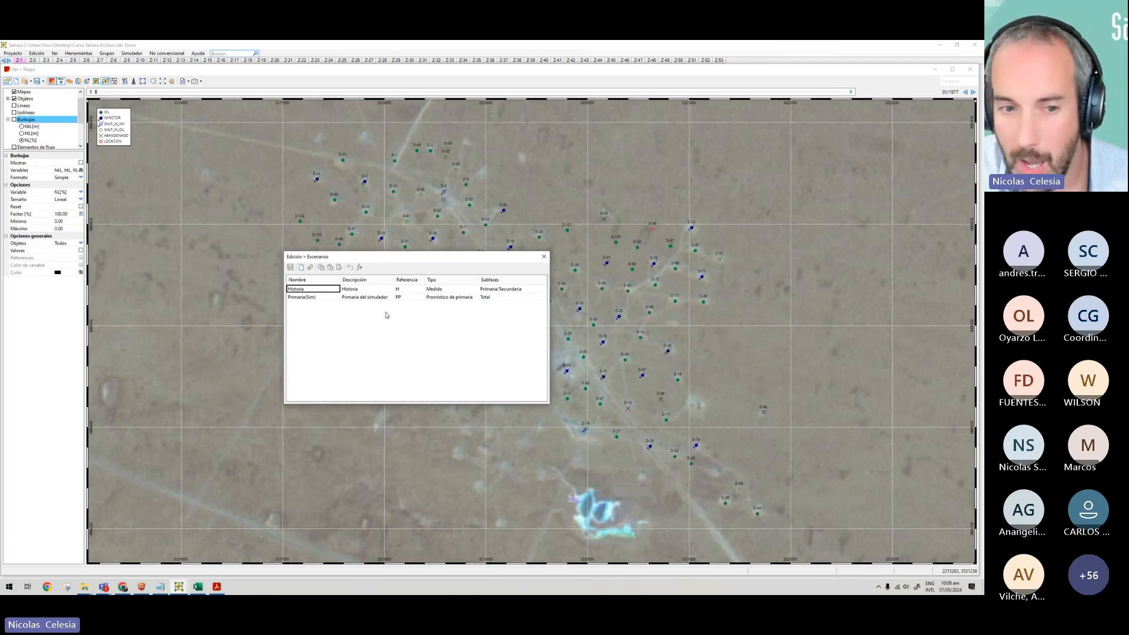
# Examine the type and subphase options offered for a new production scenario, and leave without creating one.
pyautogui.click(301, 268)
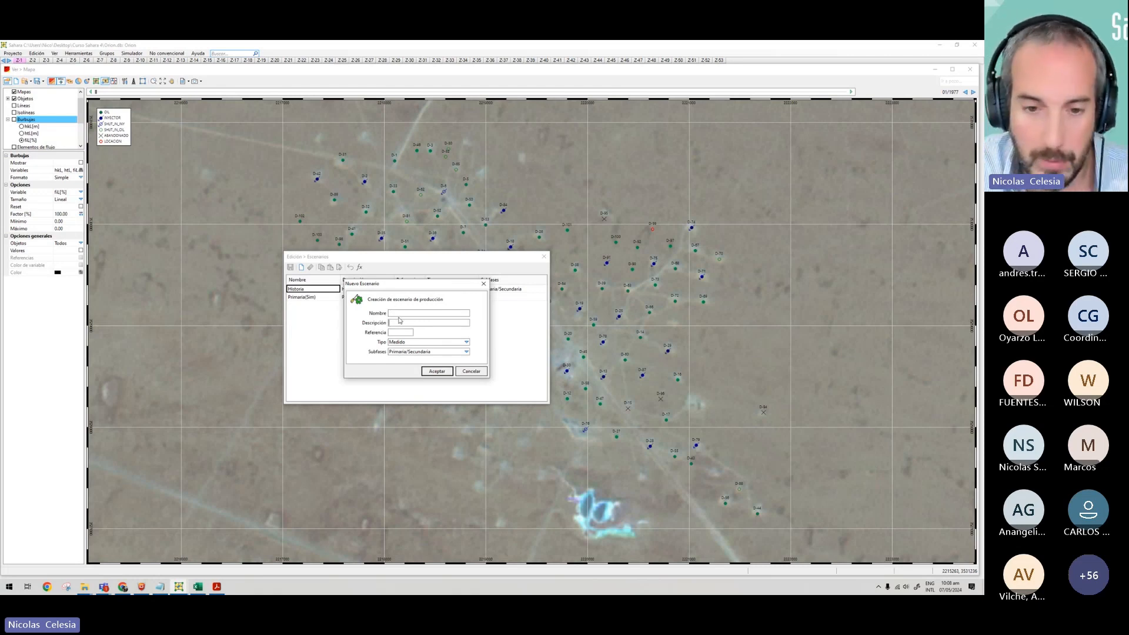
pyautogui.click(399, 332)
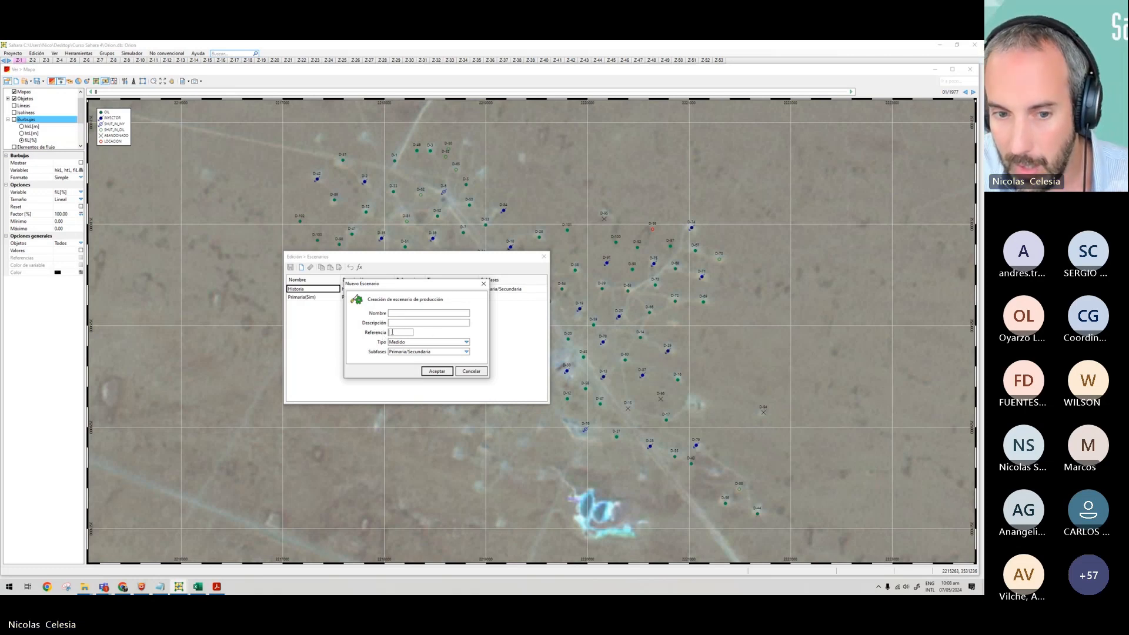
pyautogui.click(400, 342)
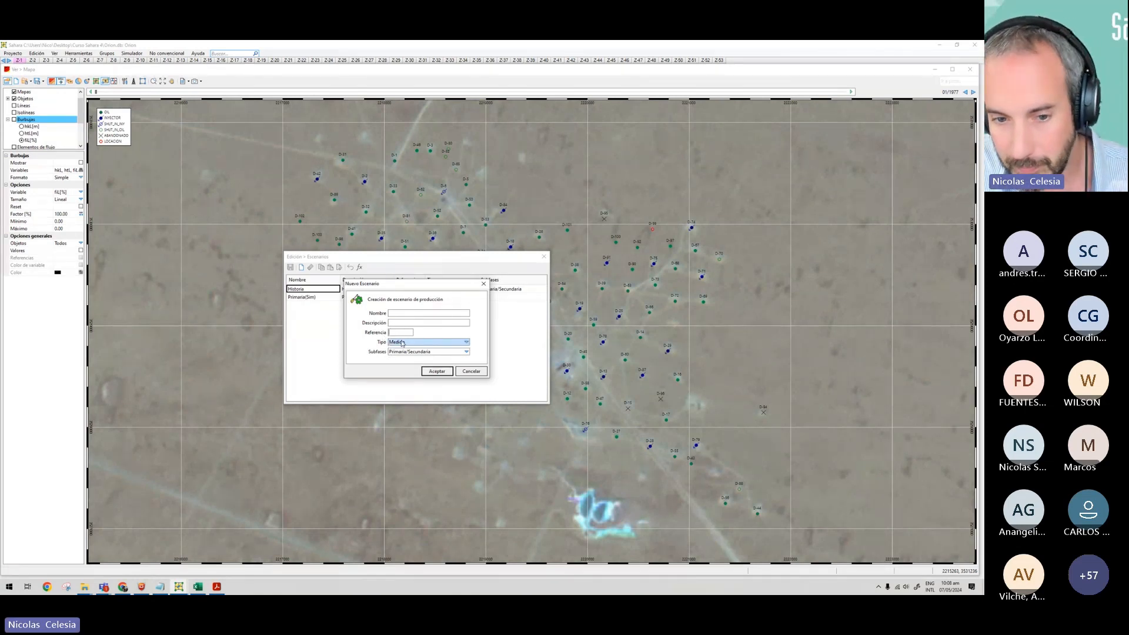
pyautogui.click(467, 342)
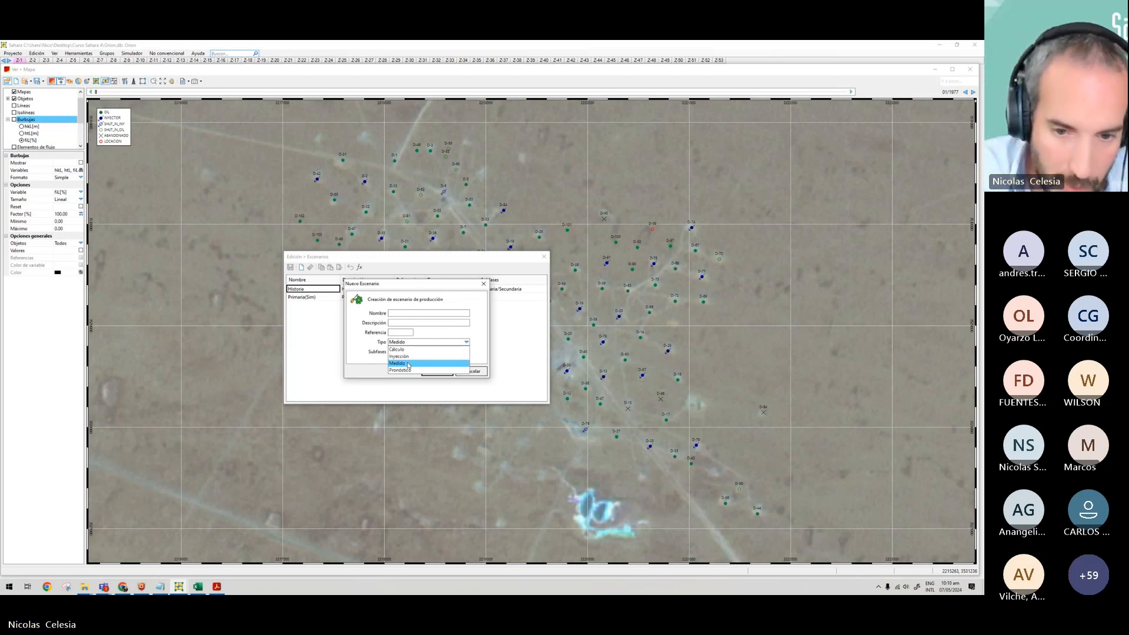
pyautogui.click(409, 364)
pyautogui.click(401, 333)
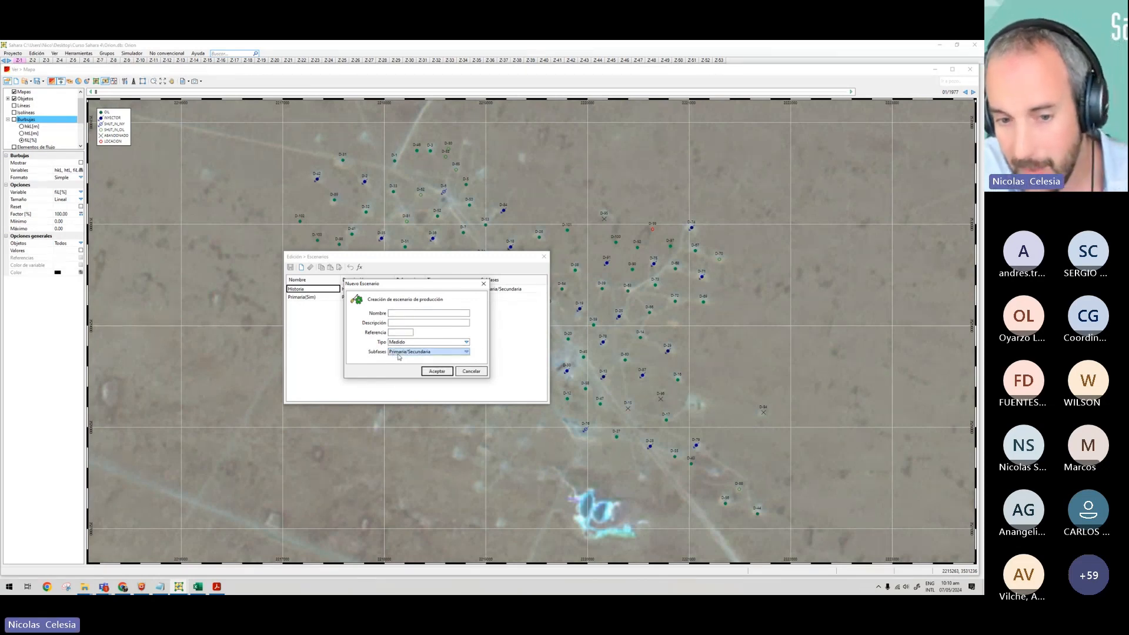
pyautogui.click(399, 353)
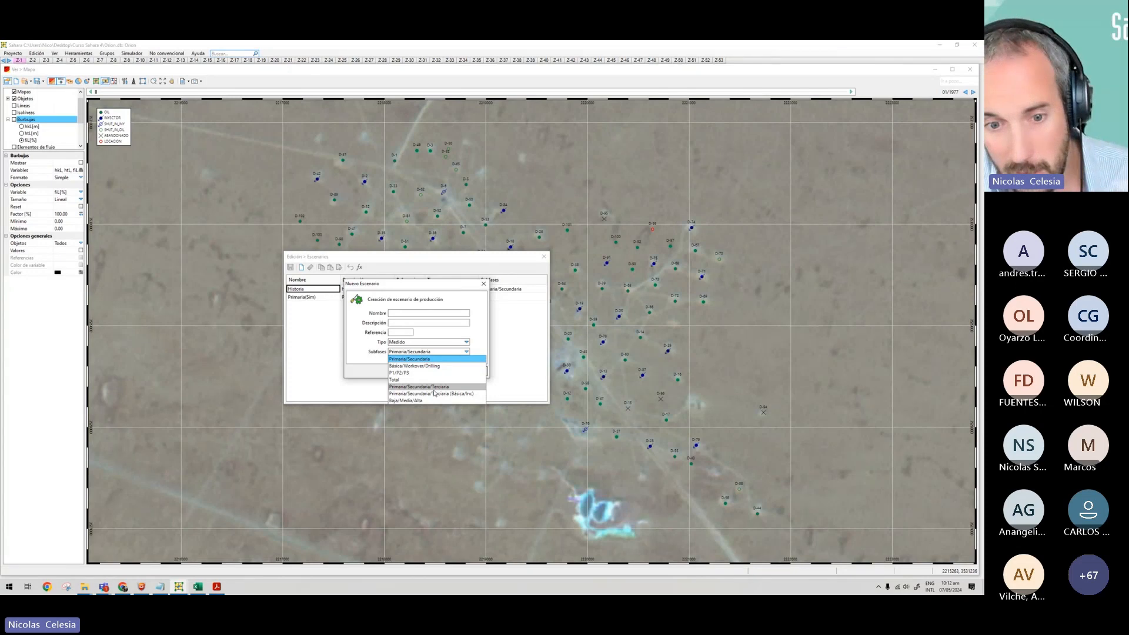
pyautogui.click(480, 338)
pyautogui.click(477, 370)
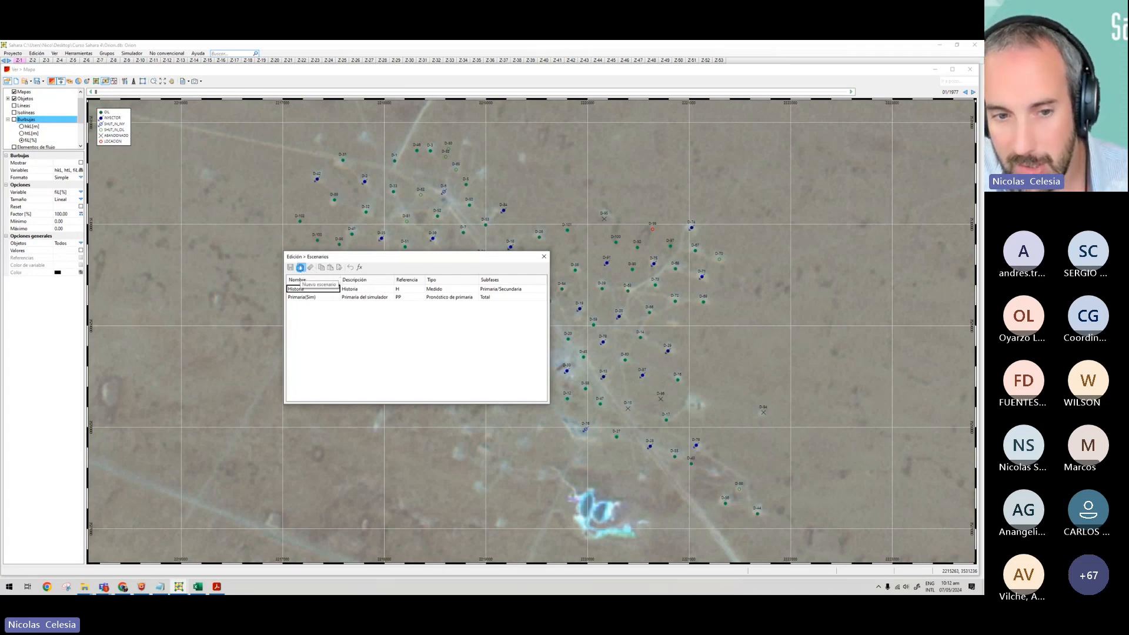
# Create and save a scenario named Testeo with description Test, reference T, type Medido and subphases Primaria/Secundaria.
pyautogui.click(300, 268)
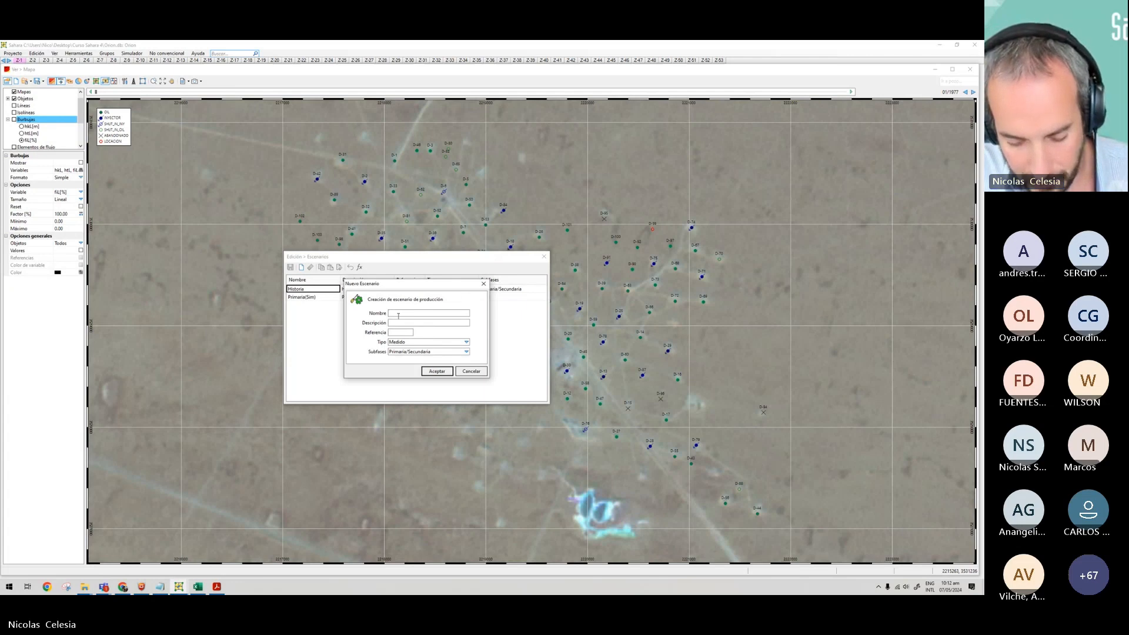
pyautogui.write('Testeo')
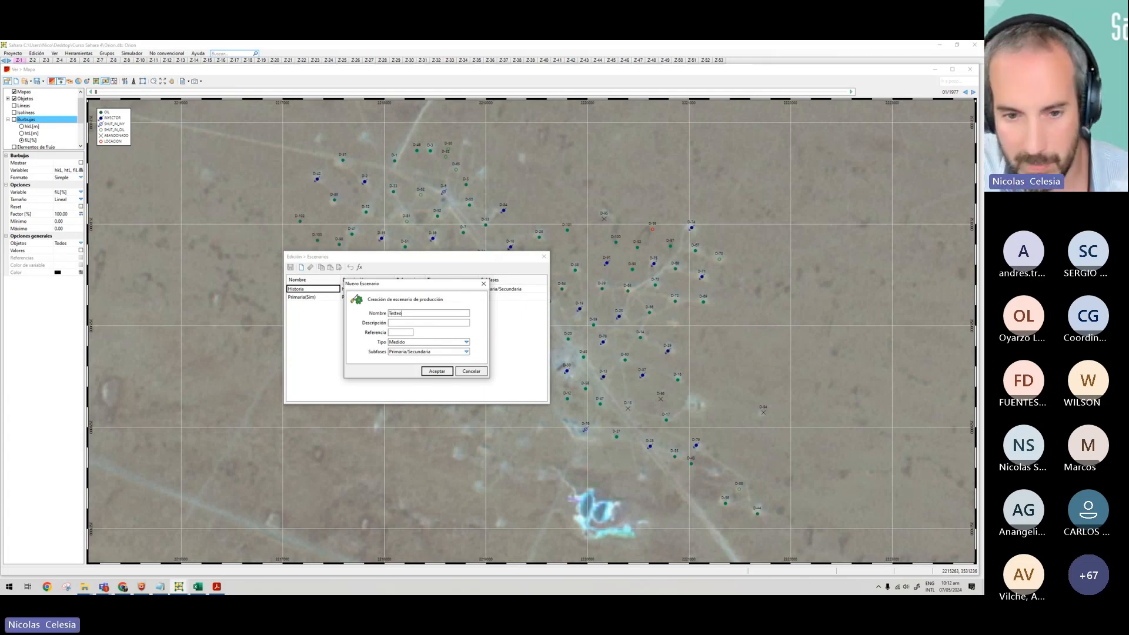
pyautogui.write('Test')
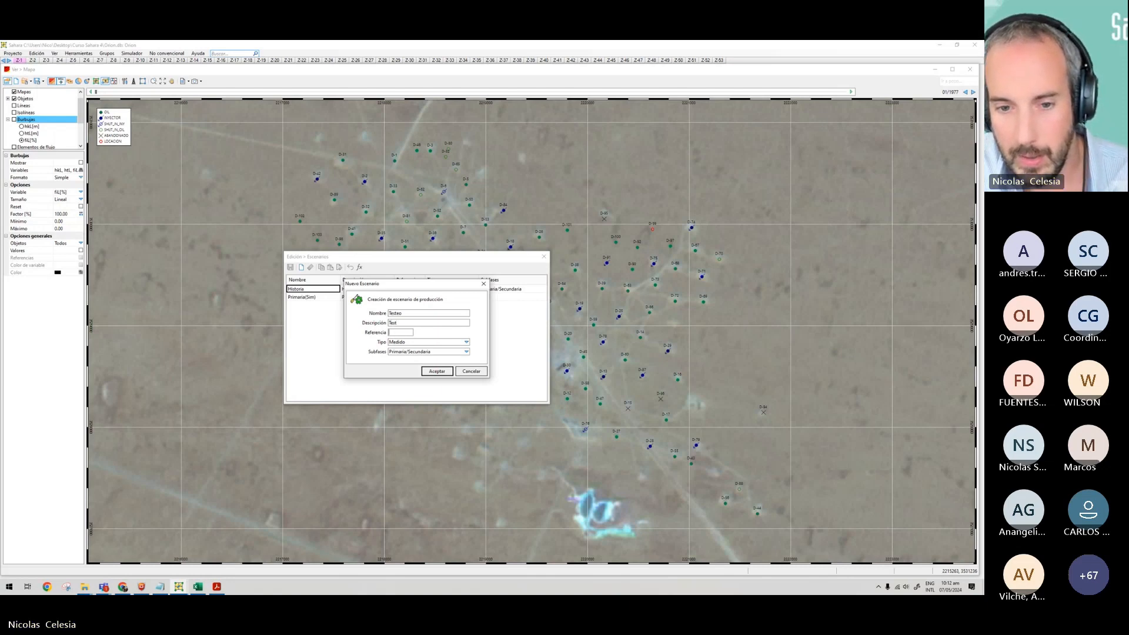
pyautogui.press('Tab')
pyautogui.write('TR')
pyautogui.press('BackSpace')
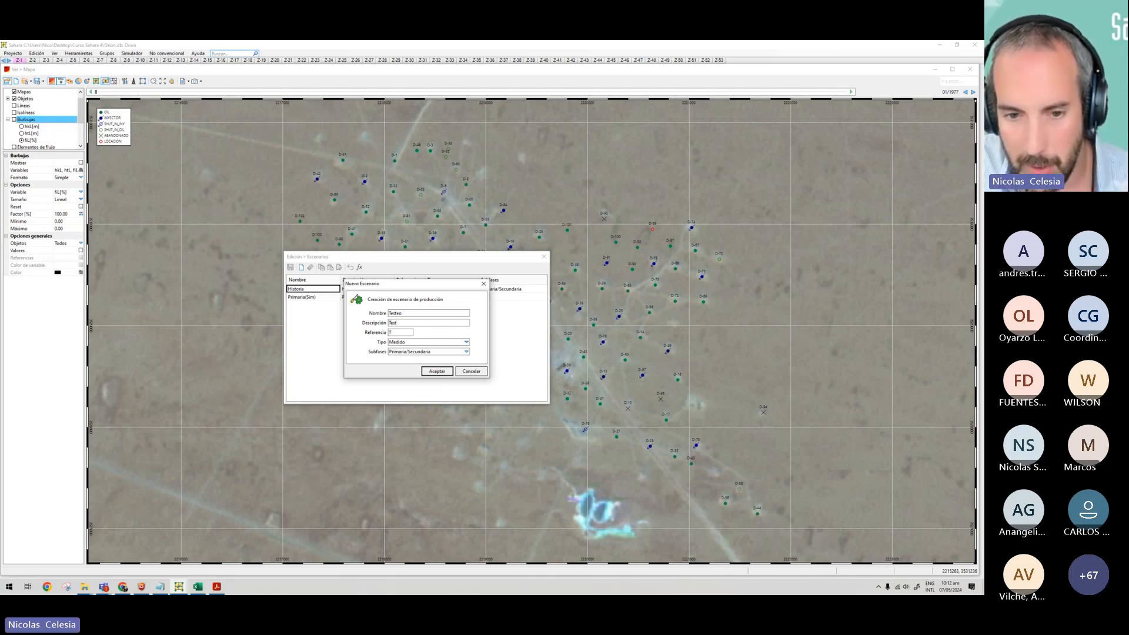
pyautogui.click(437, 371)
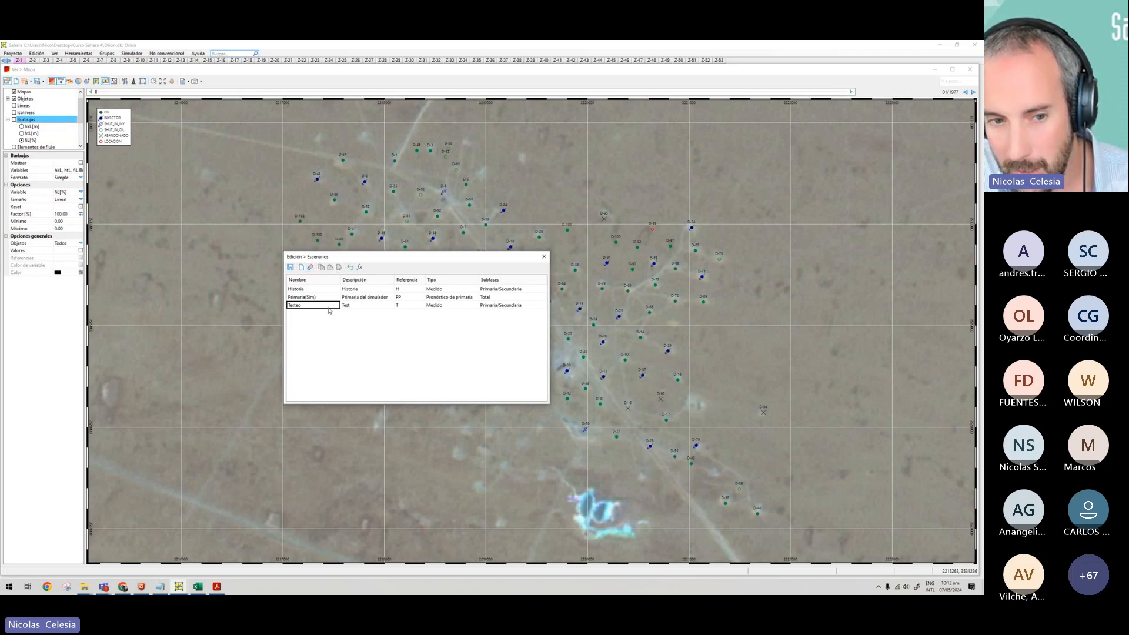
pyautogui.click(318, 290)
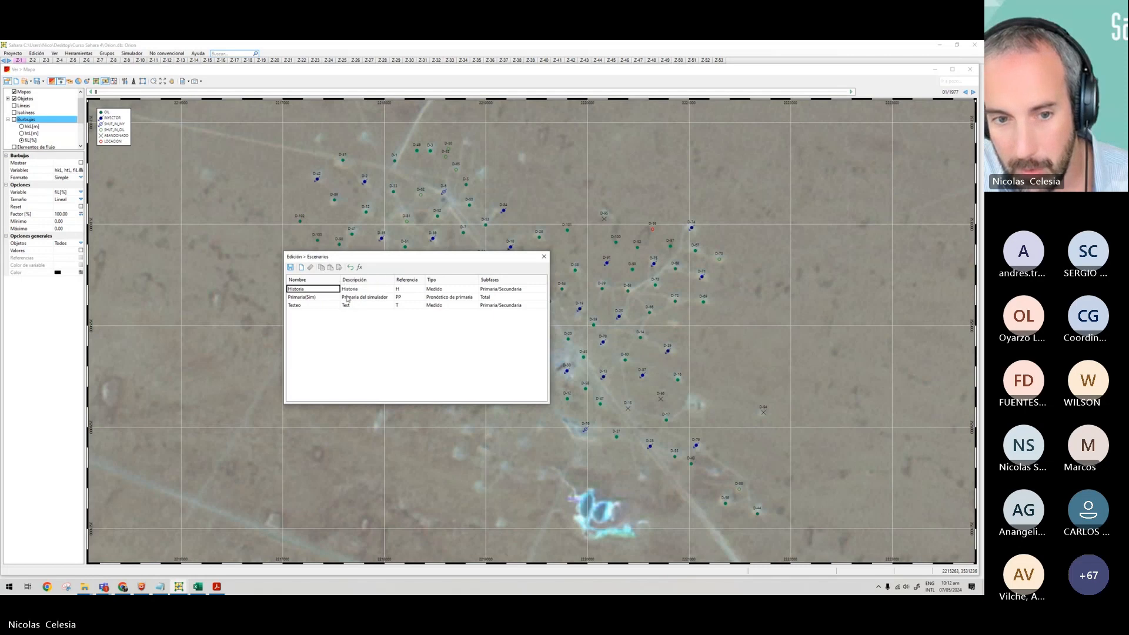
pyautogui.click(290, 267)
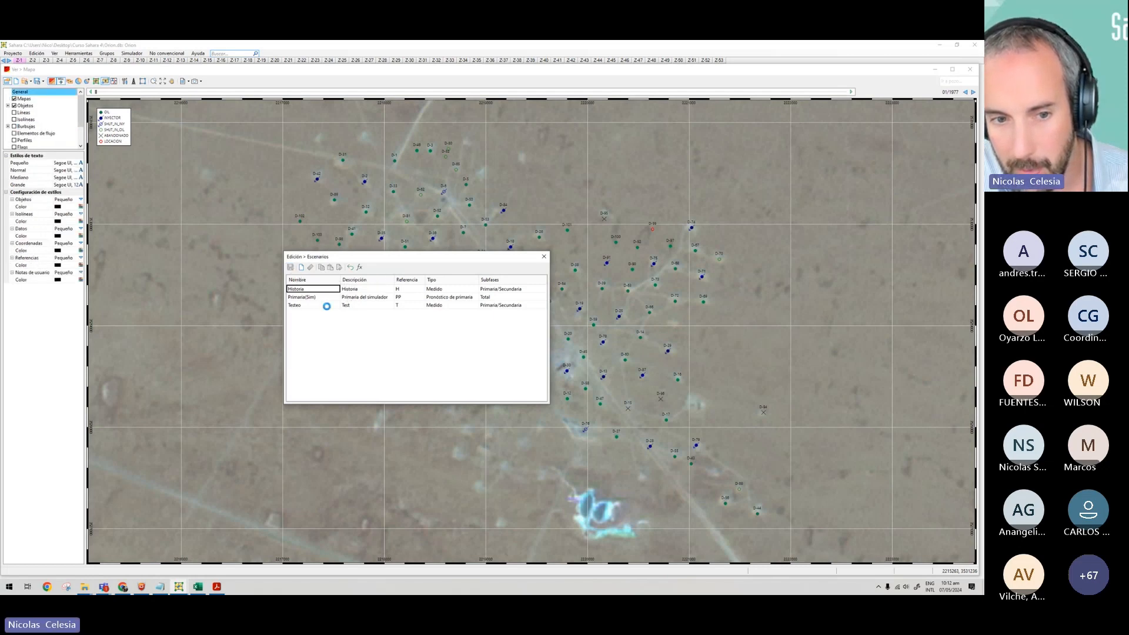
# Delete the Testeo scenario, save the scenario list and close the editor.
pyautogui.click(326, 304)
pyautogui.click(327, 296)
pyautogui.click(329, 290)
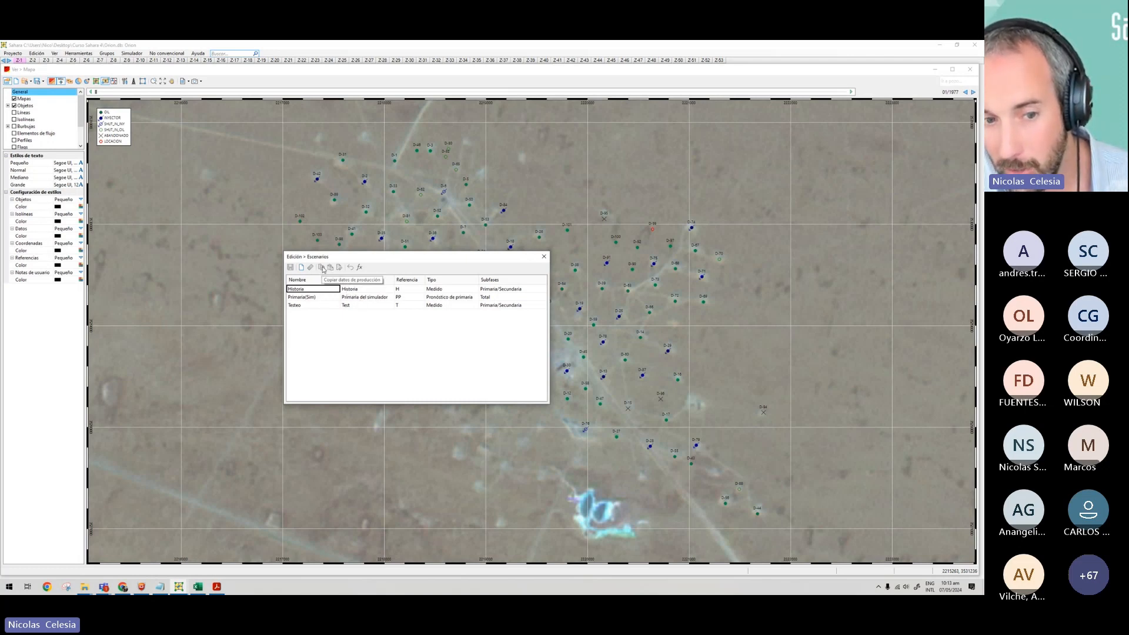
pyautogui.click(325, 305)
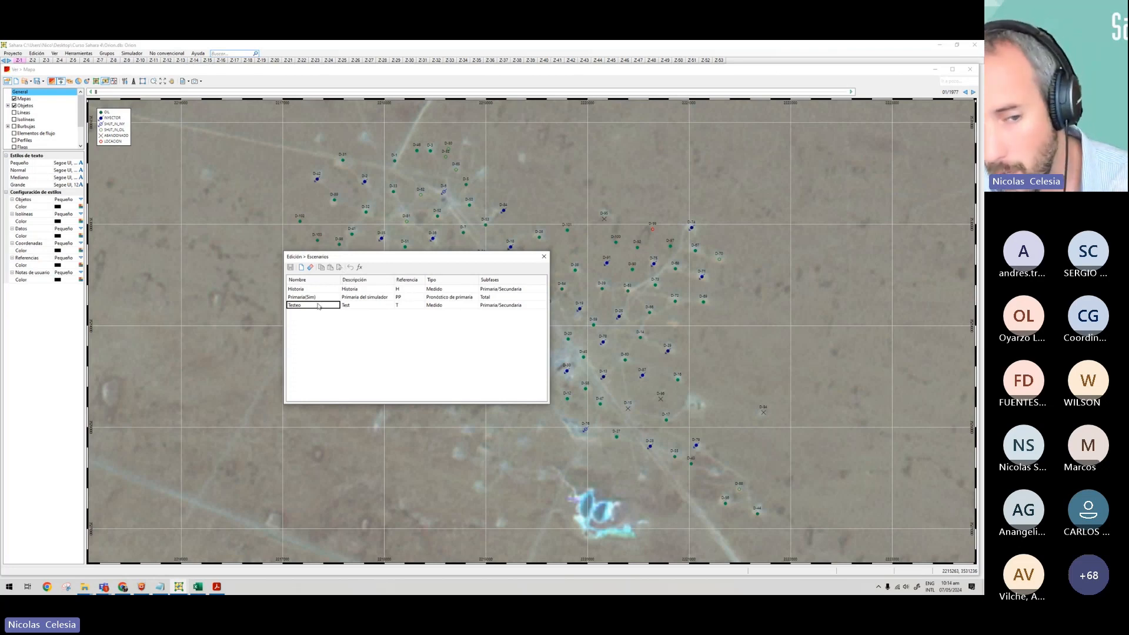
pyautogui.click(311, 266)
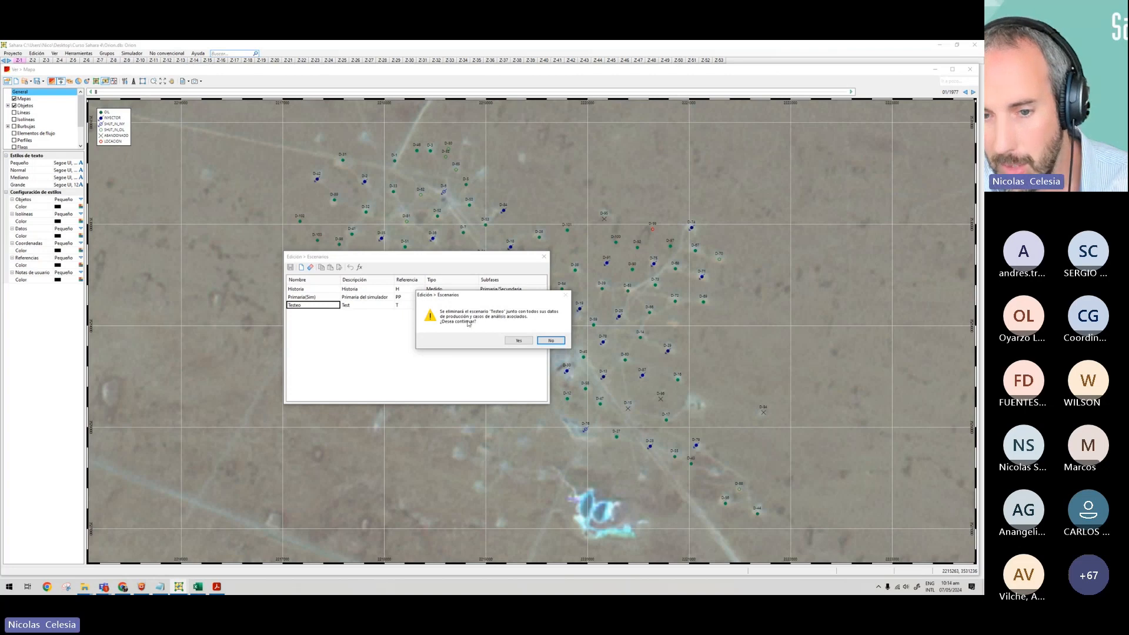
pyautogui.click(519, 341)
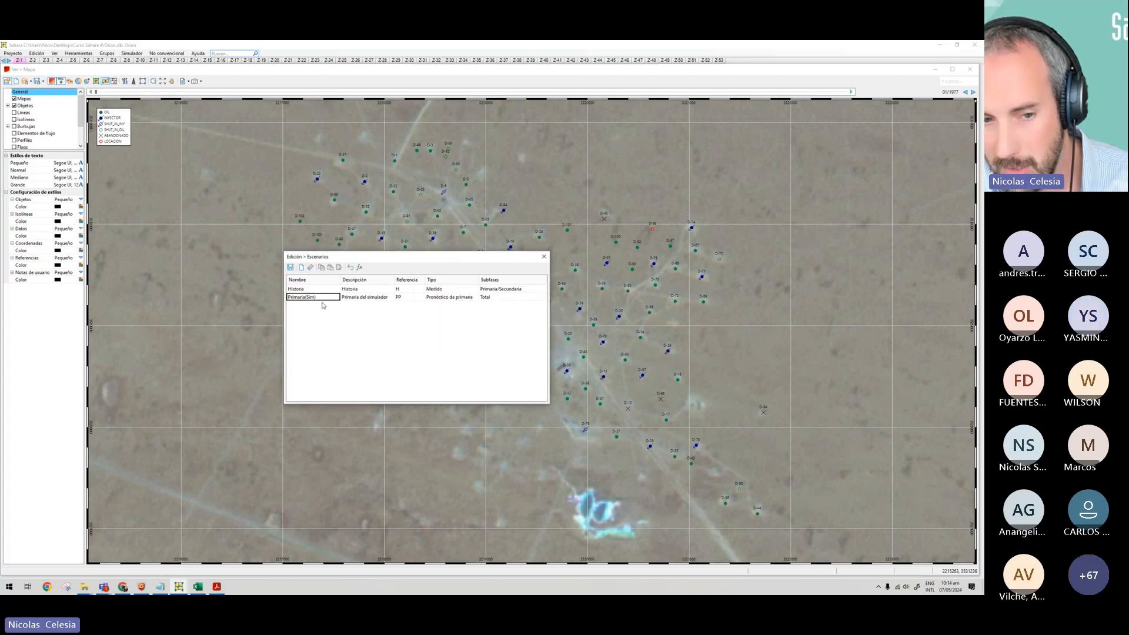
pyautogui.click(291, 268)
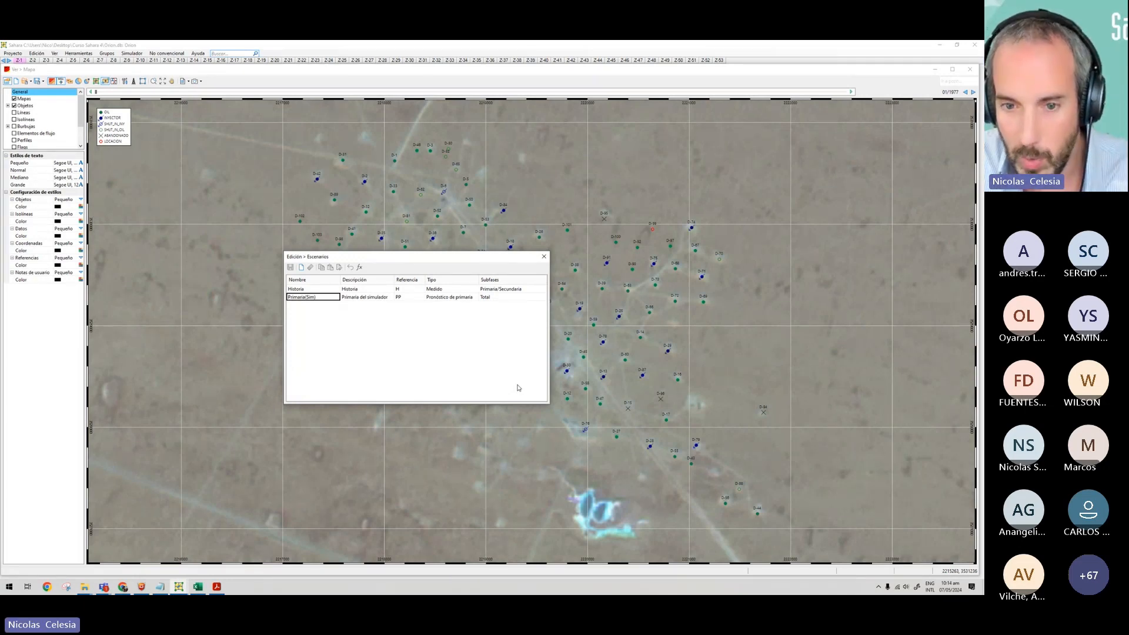
pyautogui.click(542, 258)
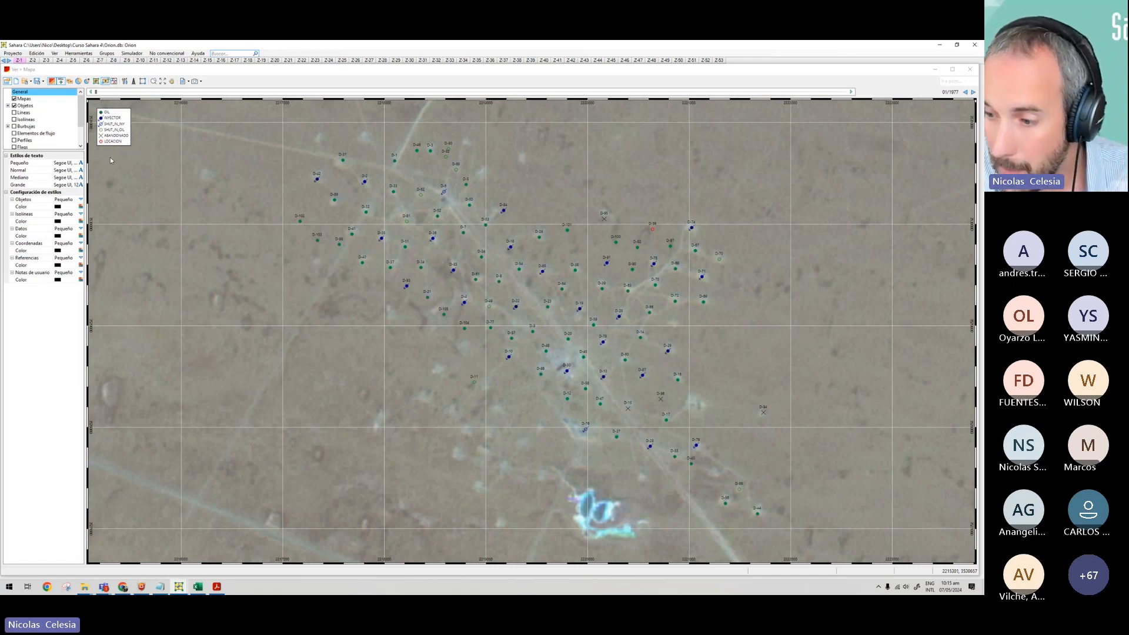
# Start a new database template for the project.
pyautogui.click(19, 54)
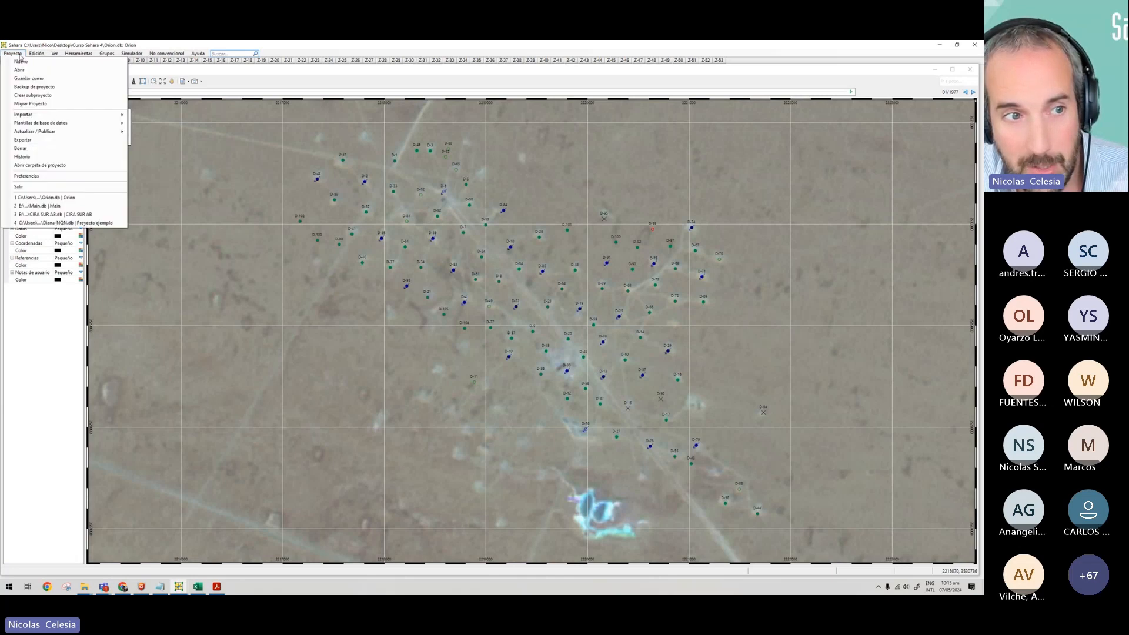
pyautogui.moveTo(18, 124)
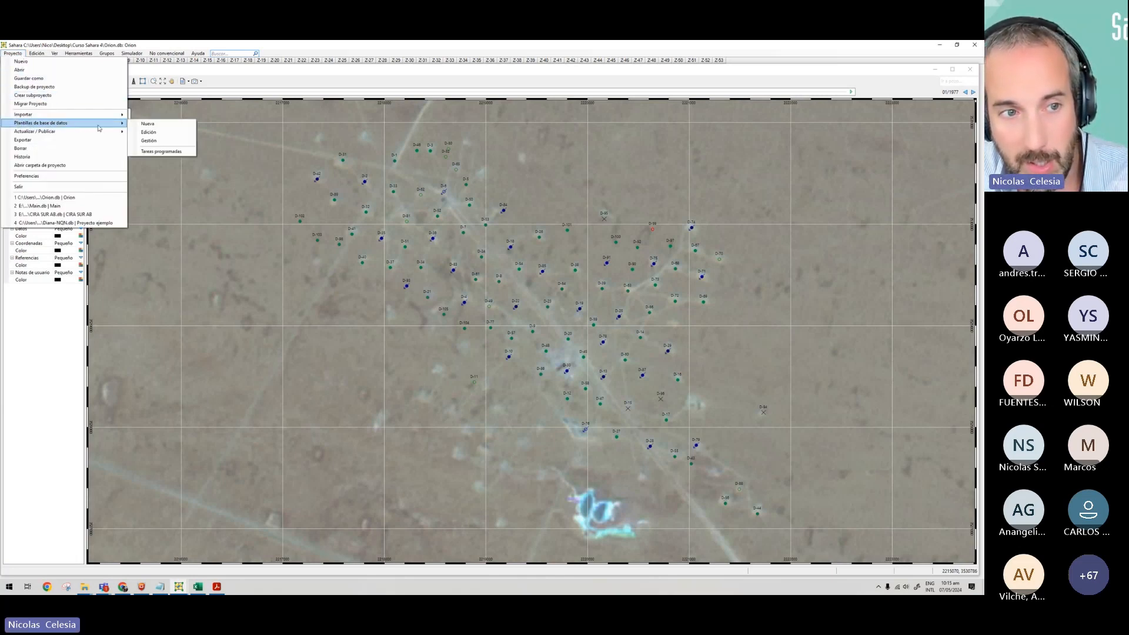
pyautogui.click(157, 125)
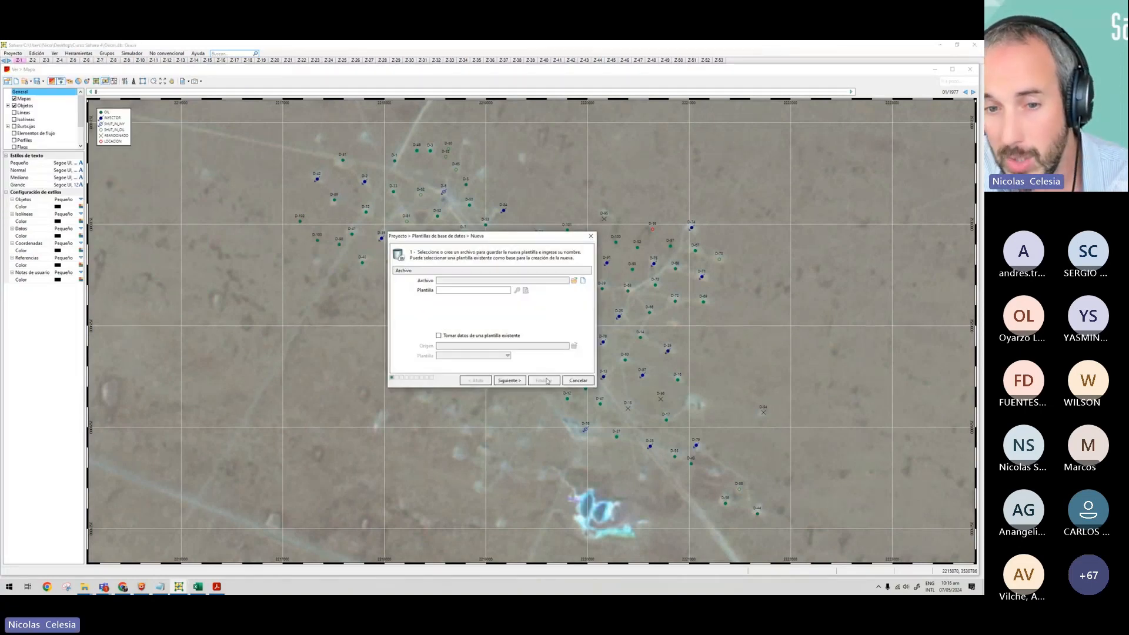
pyautogui.moveTo(503, 242); pyautogui.dragTo(415, 245)
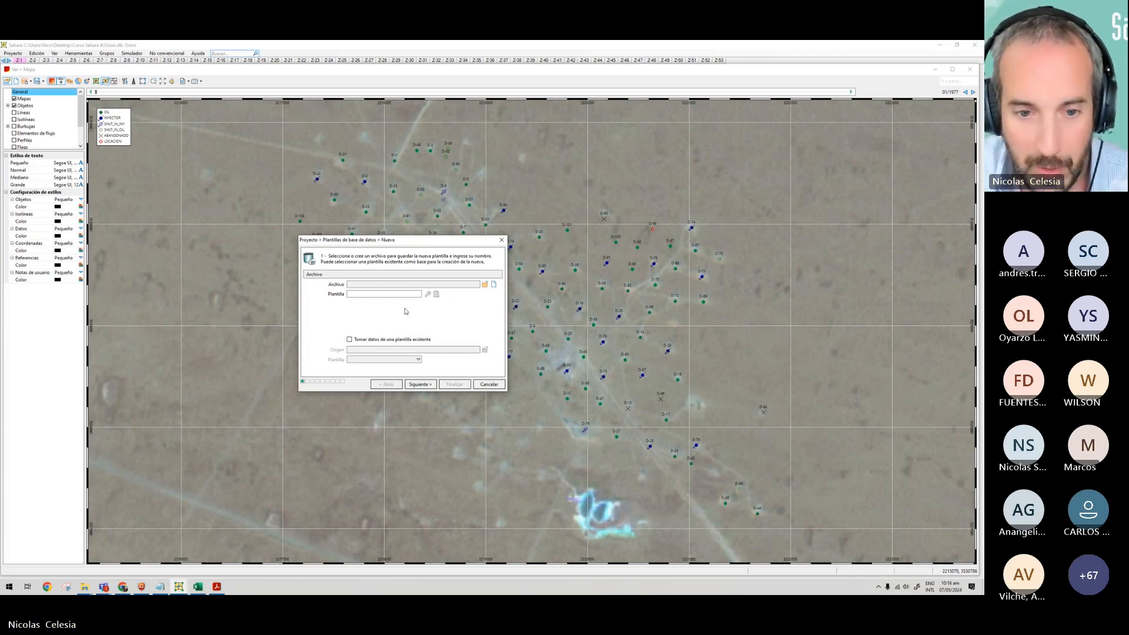
pyautogui.click(356, 293)
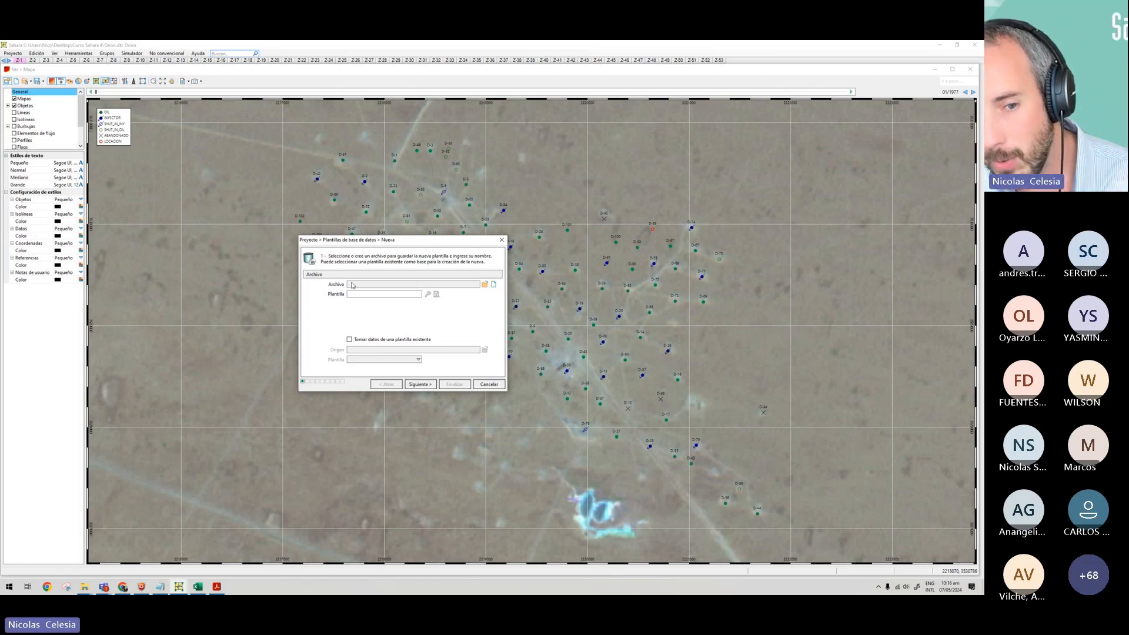
# Create a template file named TutorialSahara in the default DB templates folder and name the template Producciones.
pyautogui.click(493, 285)
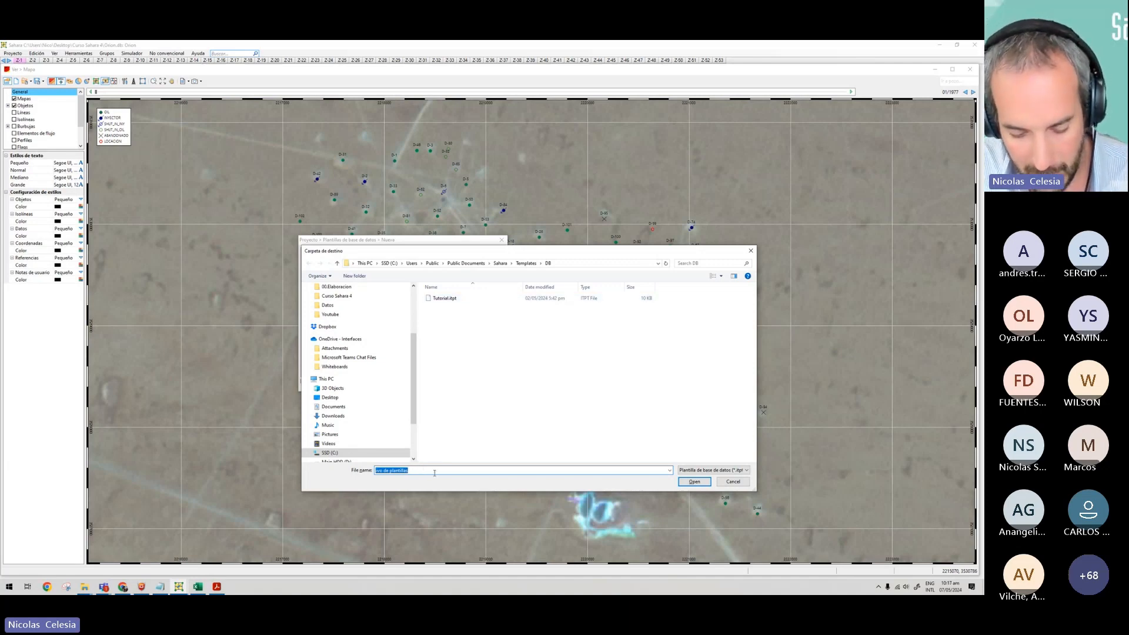
pyautogui.write('Orion')
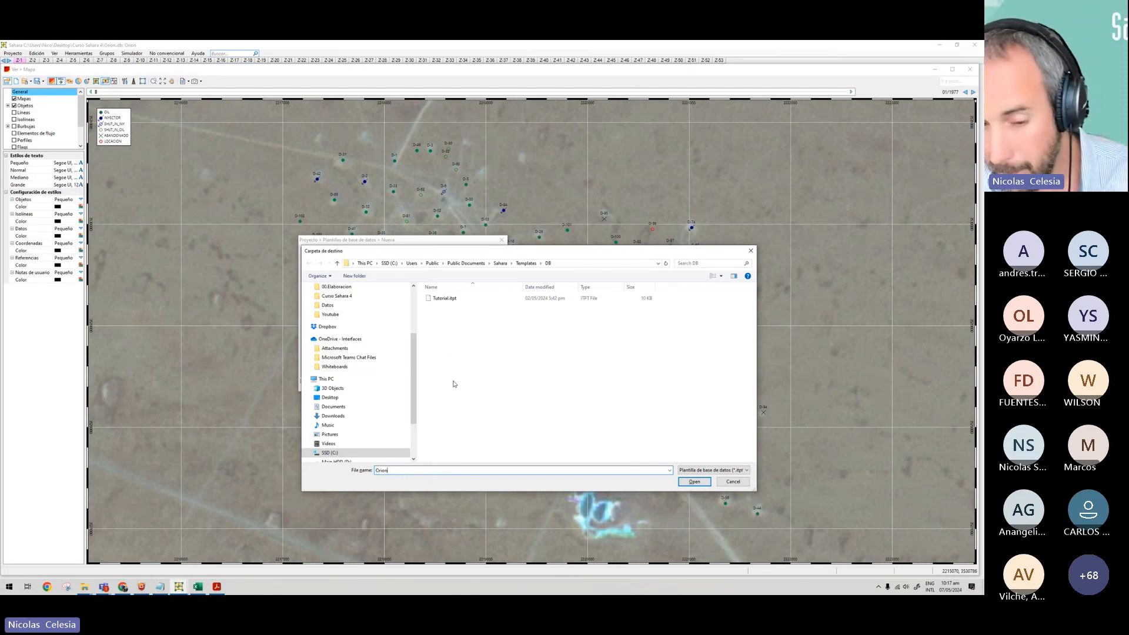
pyautogui.hotkey('ctrl', 'a')
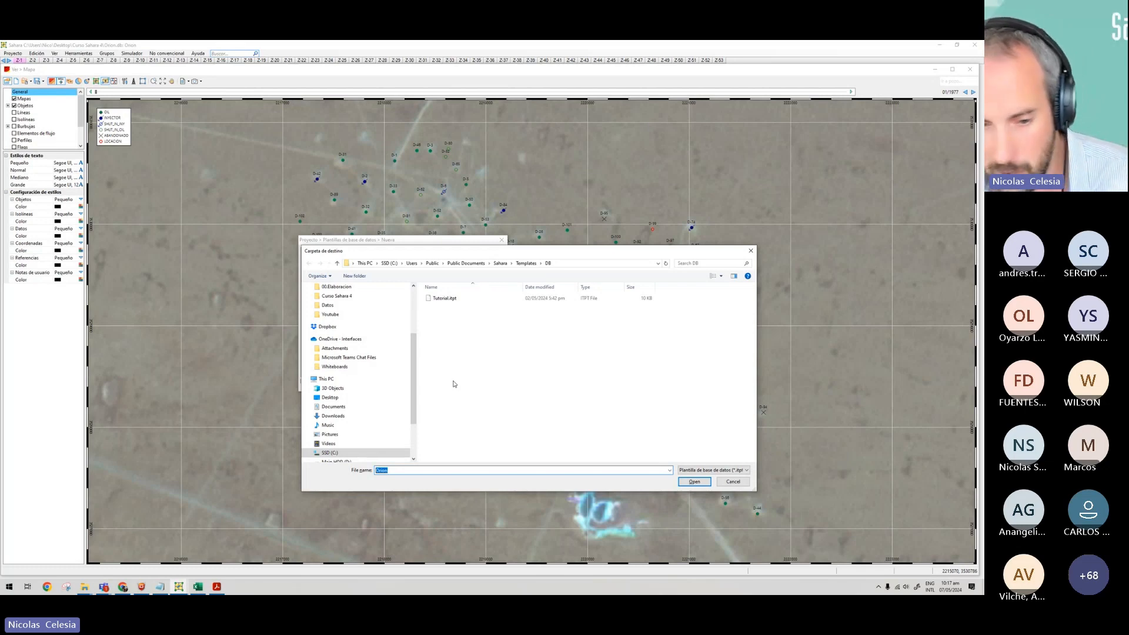
pyautogui.write('TutorialSahara')
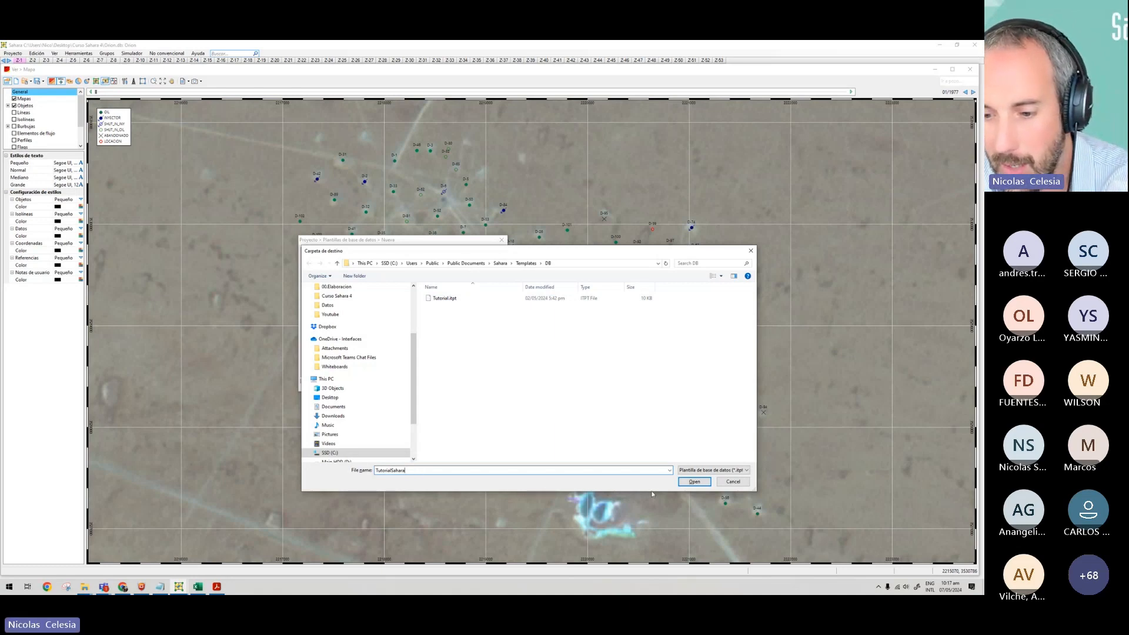
pyautogui.click(692, 482)
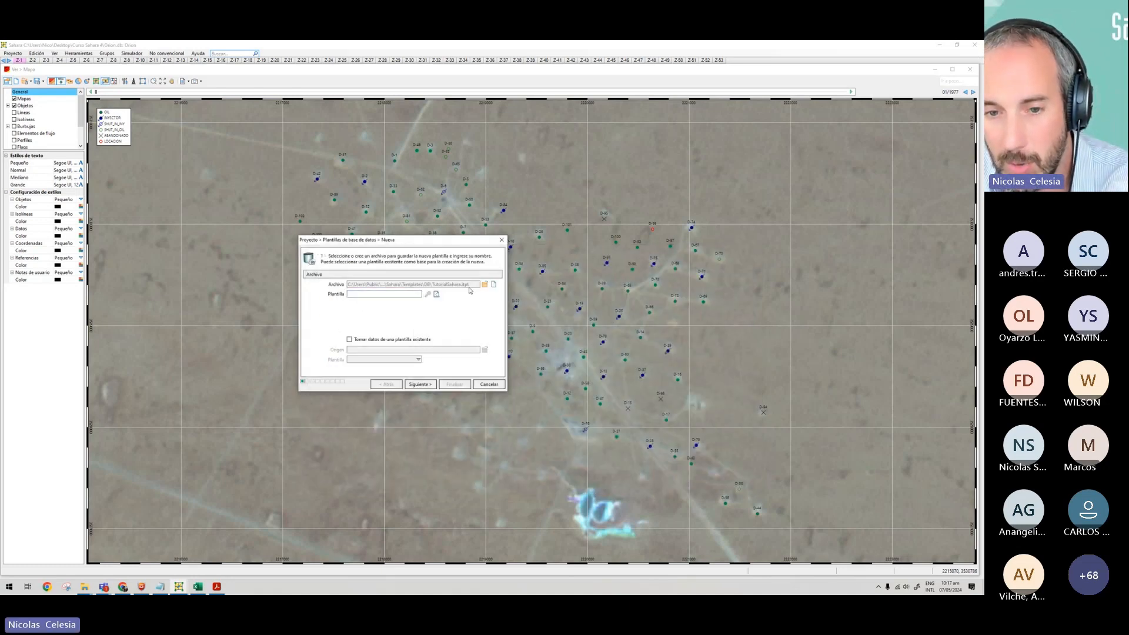
pyautogui.click(397, 295)
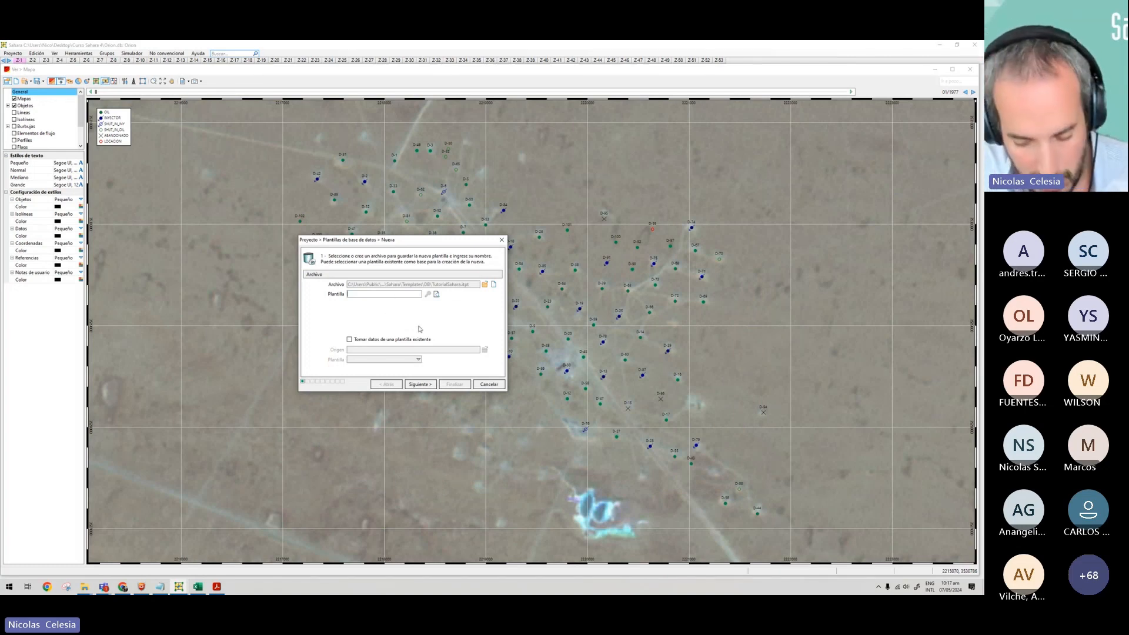
pyautogui.write('Producciones')
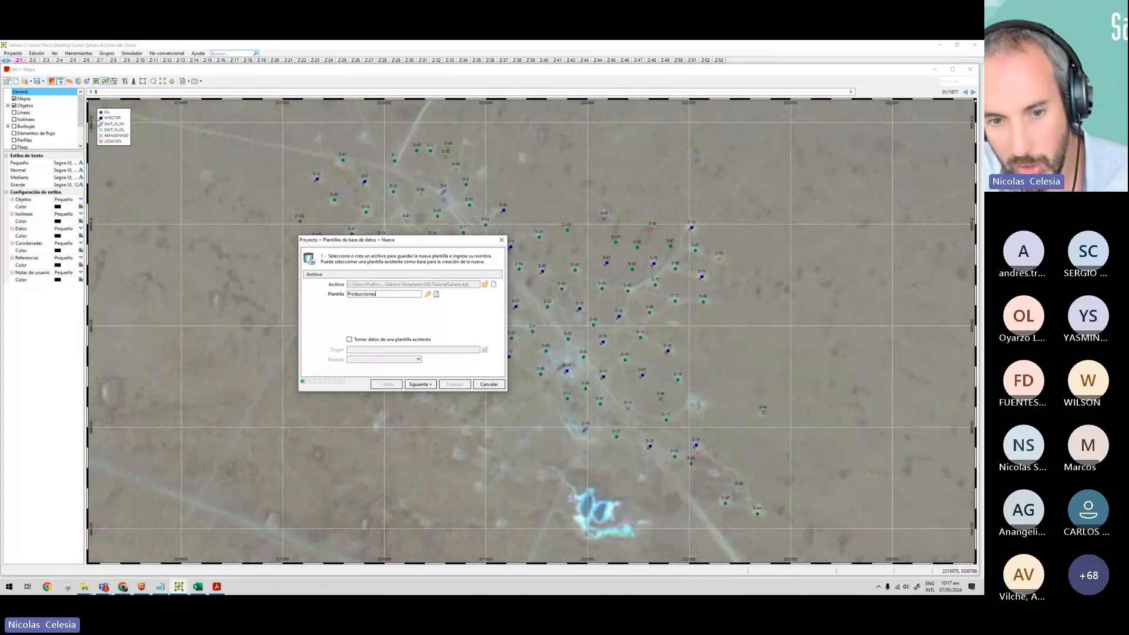
# Complete the template name as Producciones Mensuales and proceed to the template's data options.
pyautogui.write(' Mensuales')
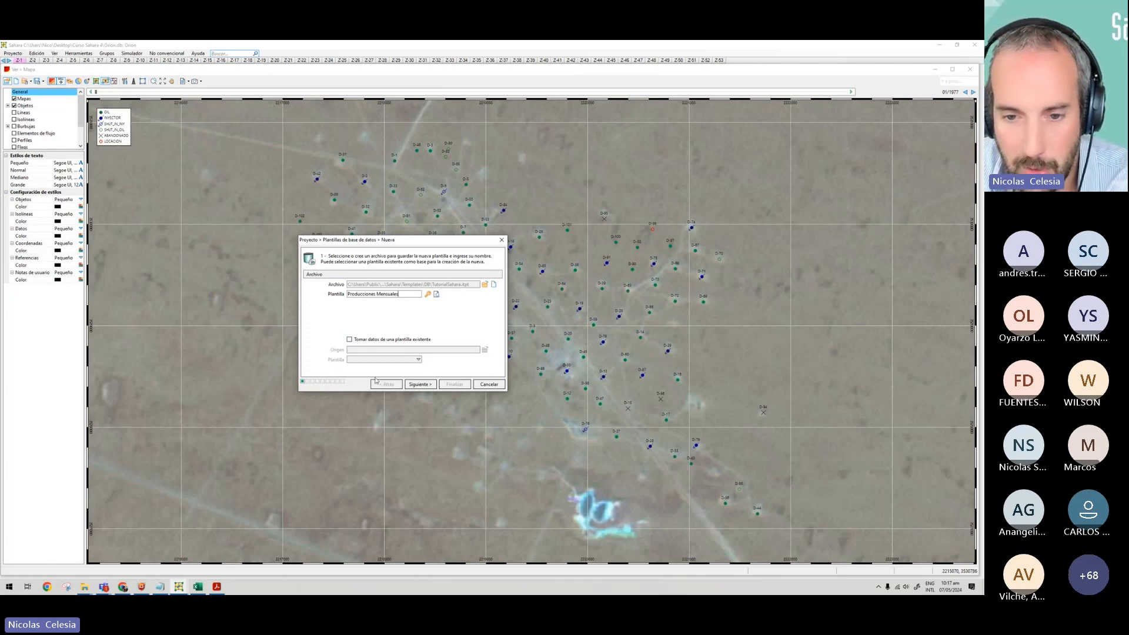
pyautogui.click(420, 384)
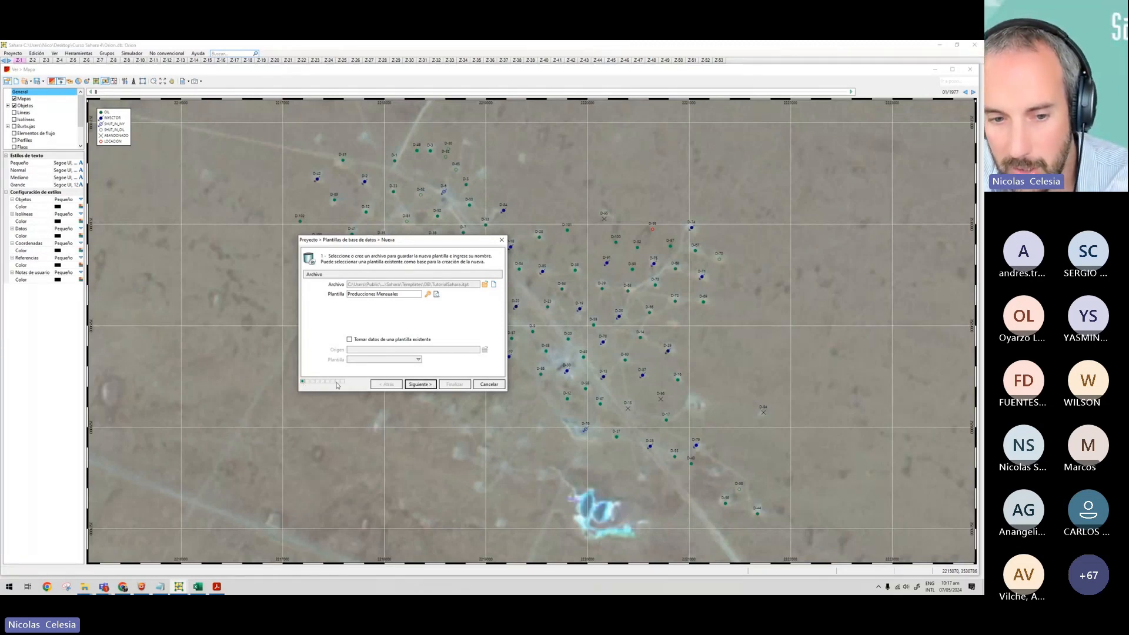
pyautogui.click(415, 385)
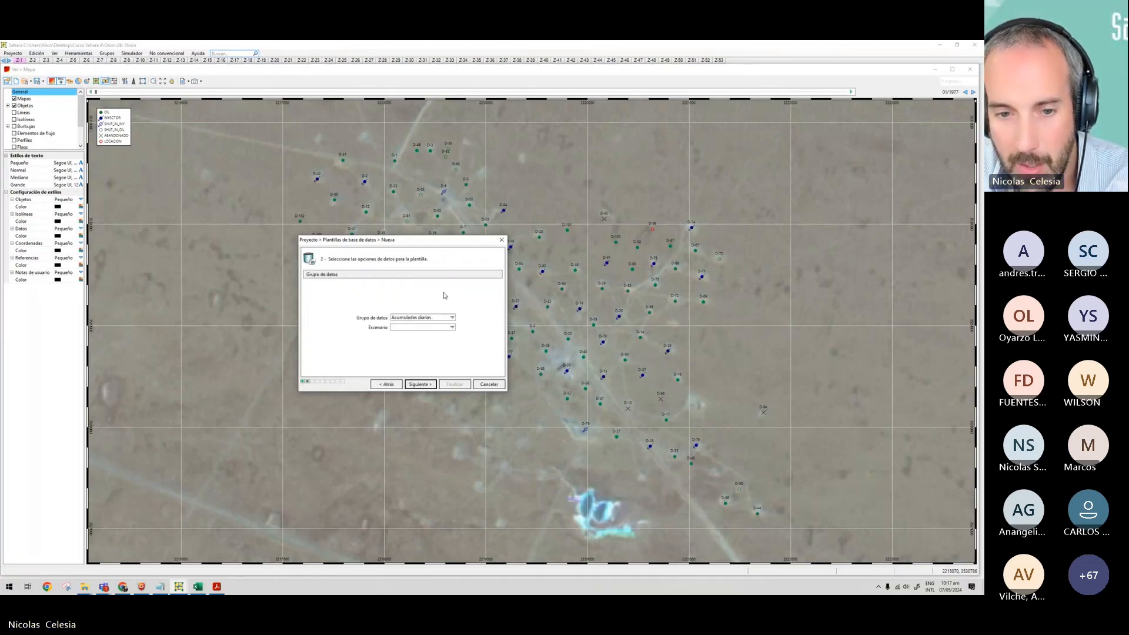
# Set the template's data group to Producciones mensuales and its scenario to Historia, and continue to the data provider selection.
pyautogui.click(424, 318)
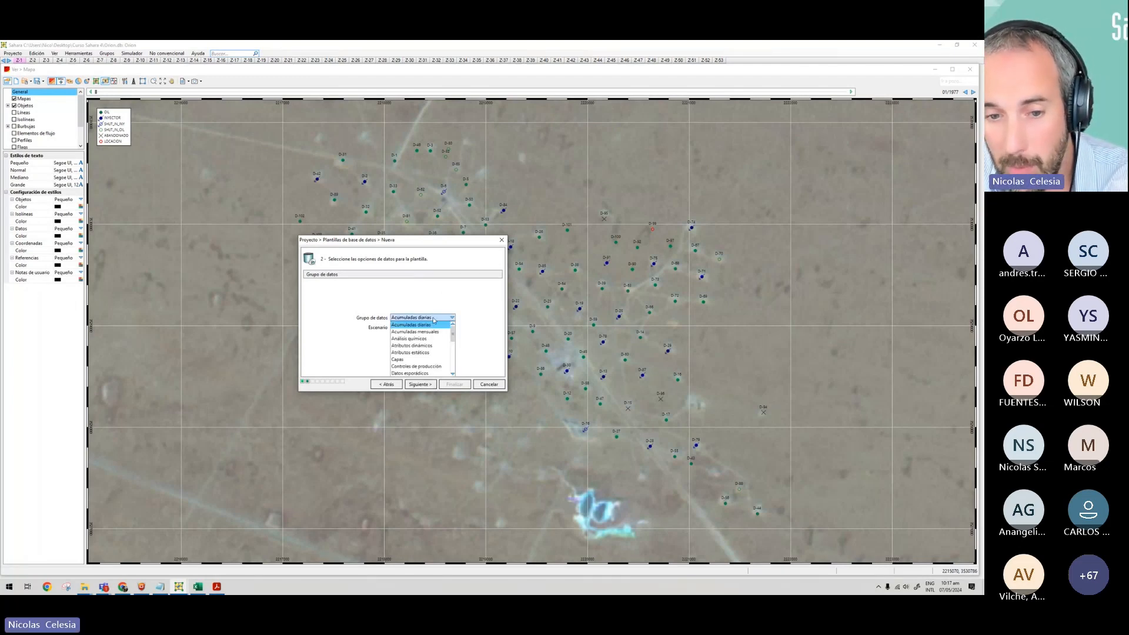
pyautogui.scroll(-2, 426, 346)
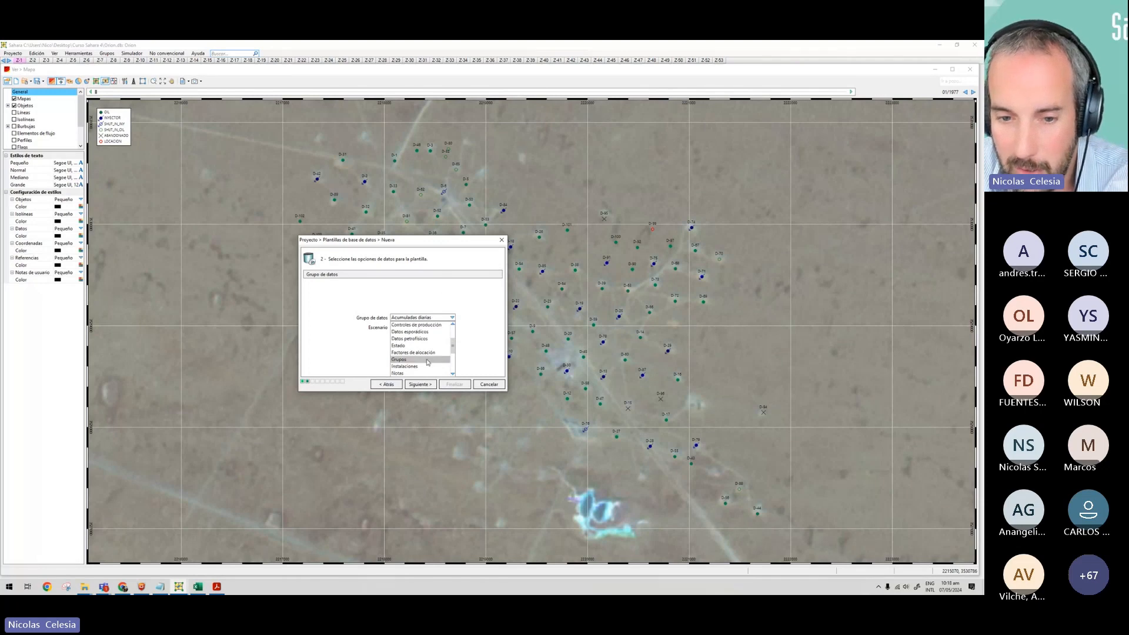
pyautogui.scroll(-3, 428, 351)
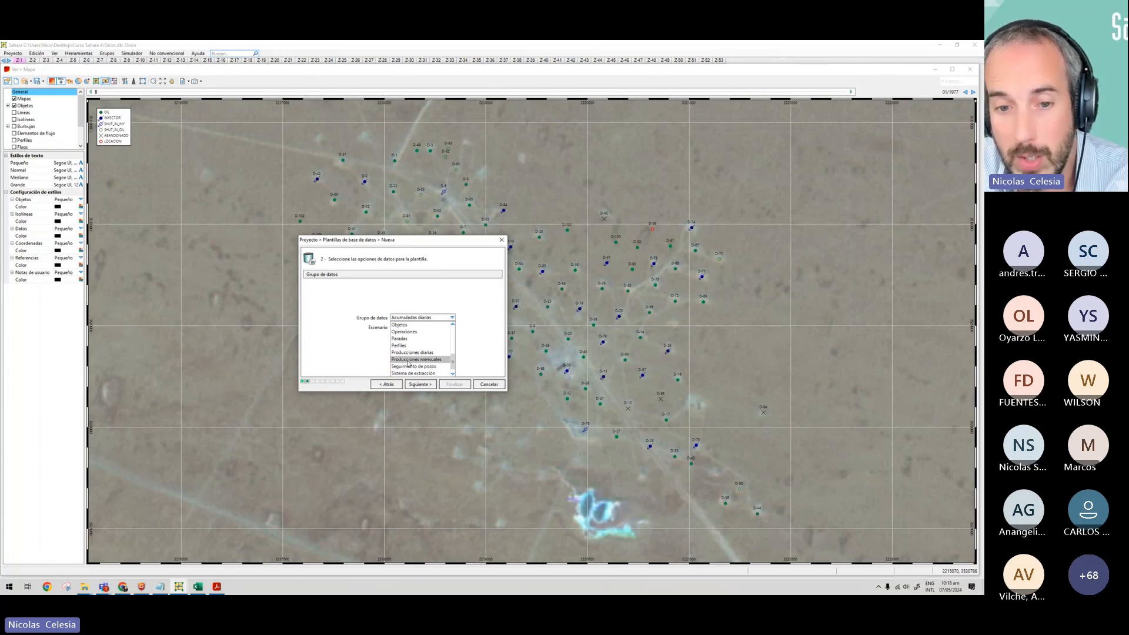
pyautogui.click(408, 360)
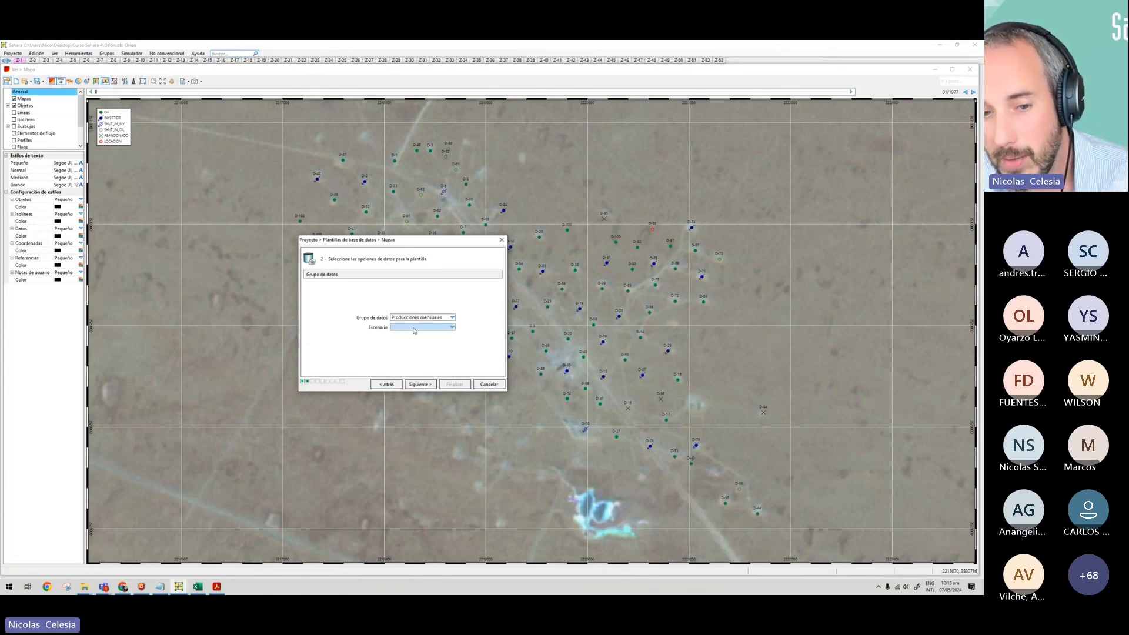
pyautogui.click(414, 328)
pyautogui.click(412, 335)
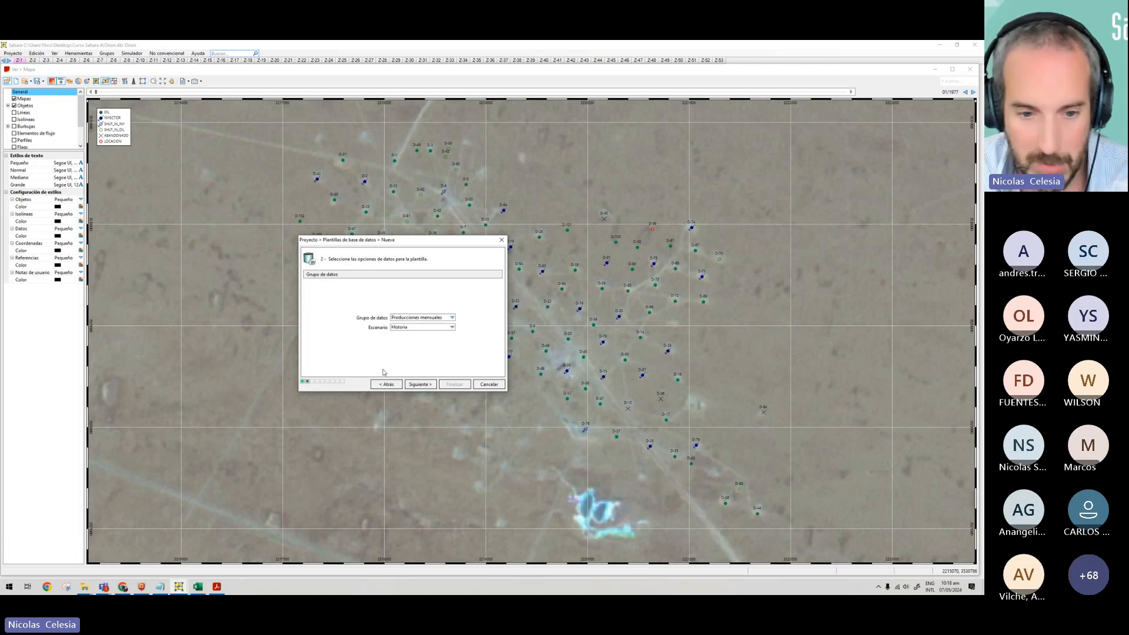
pyautogui.click(441, 326)
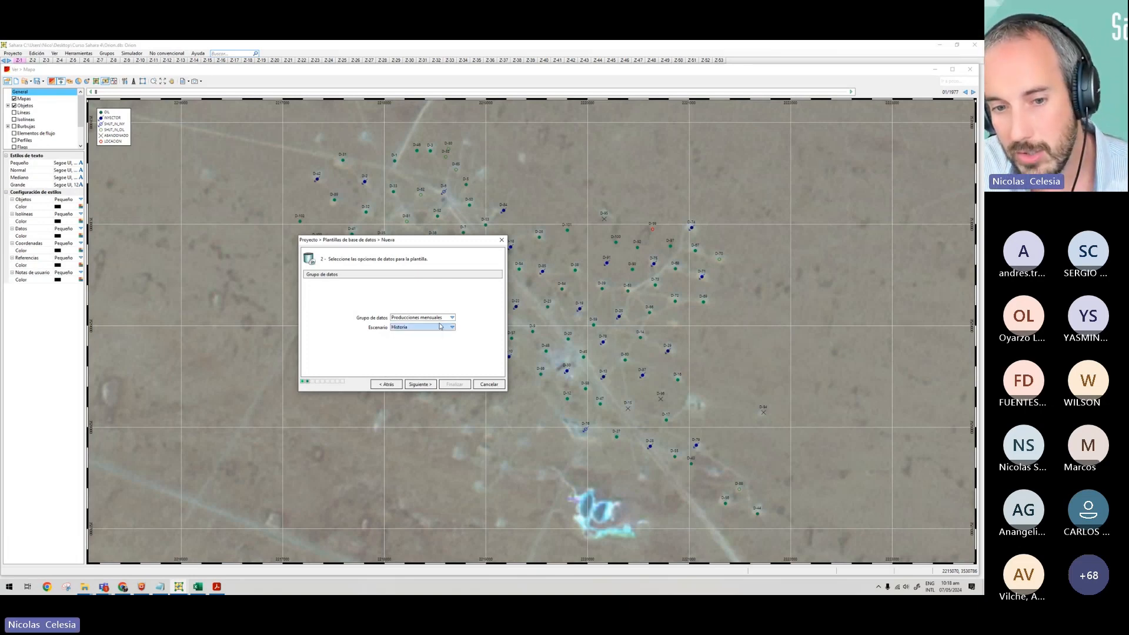
pyautogui.click(422, 385)
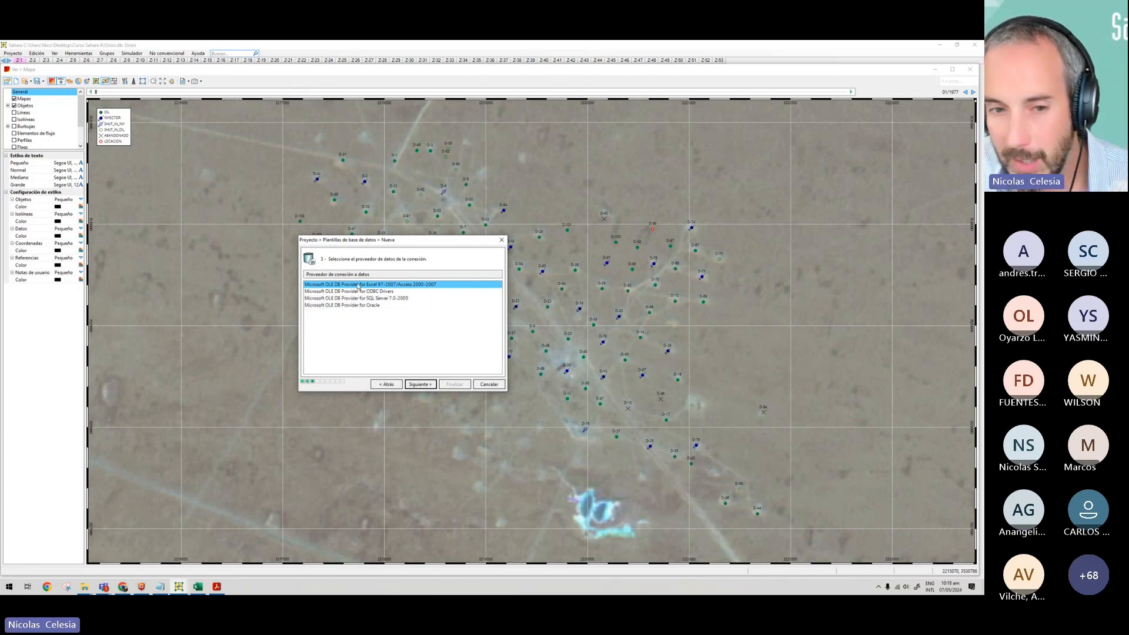
# Accept the Excel/Access OLE DB provider and choose the Access file Orion - Producciones mensuales.mdb from the Datos folder as data origin.
pyautogui.click(419, 384)
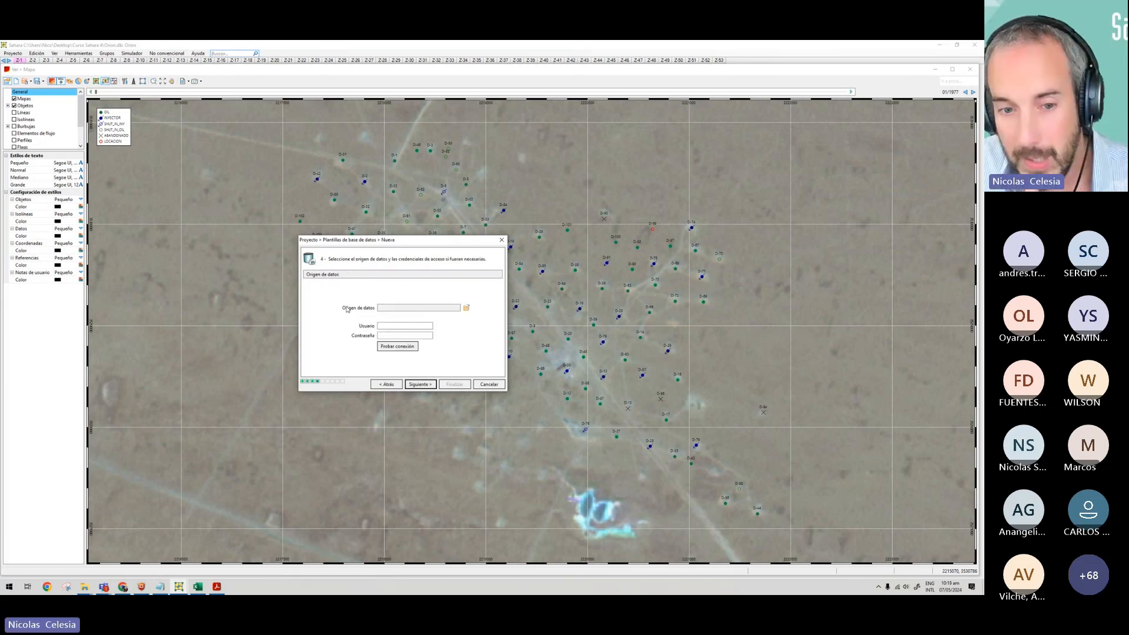
pyautogui.click(467, 308)
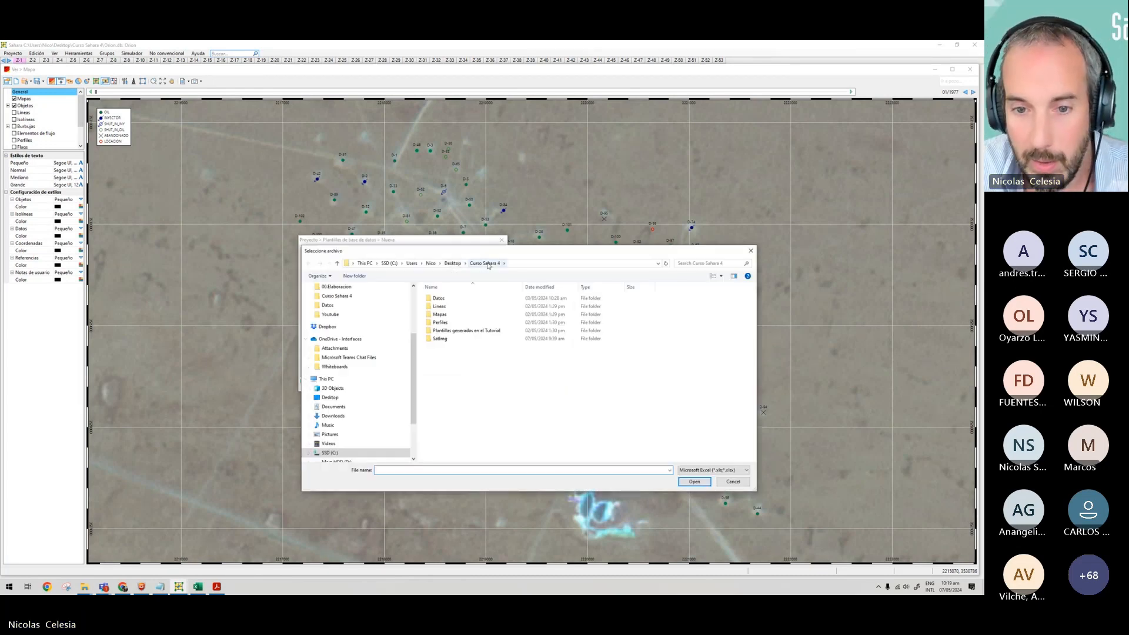
pyautogui.doubleClick(435, 300)
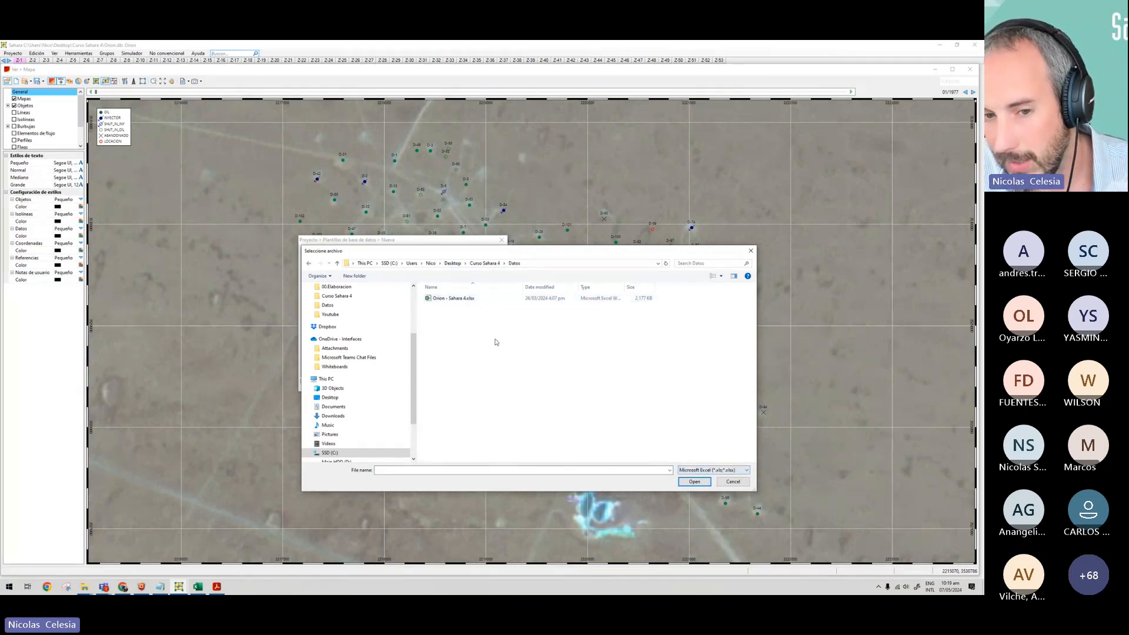
pyautogui.click(713, 471)
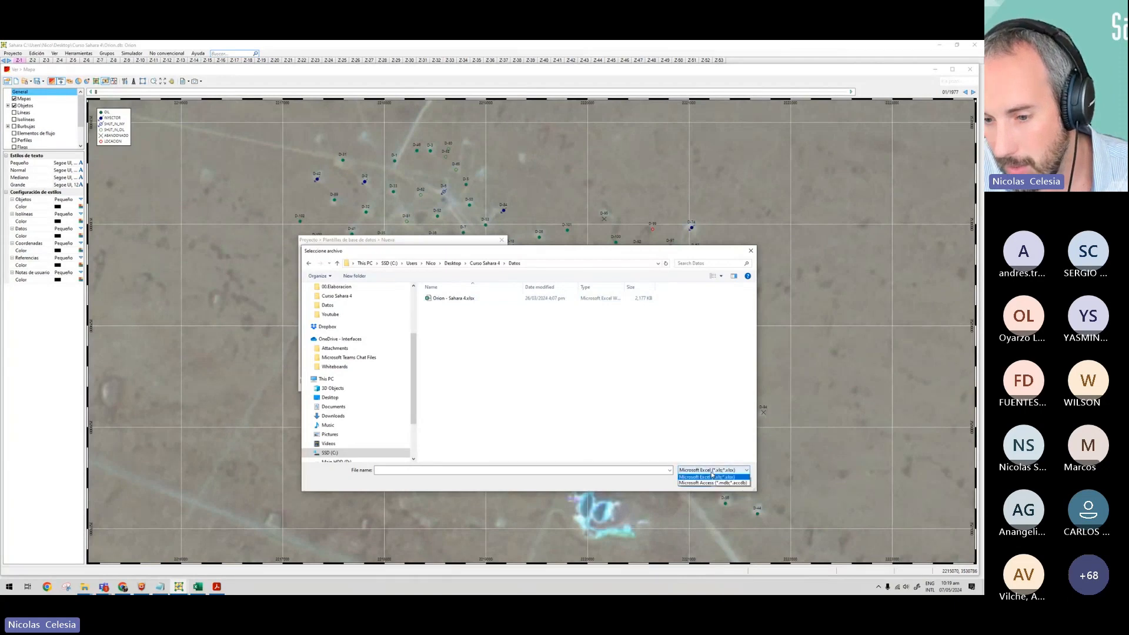
pyautogui.click(713, 483)
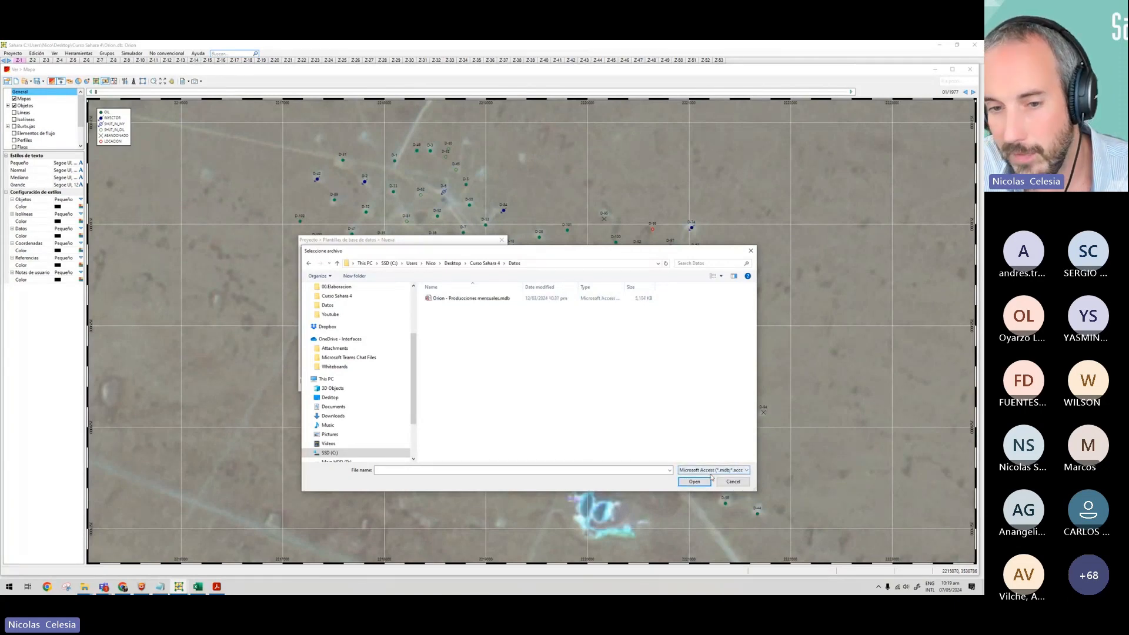
pyautogui.click(468, 298)
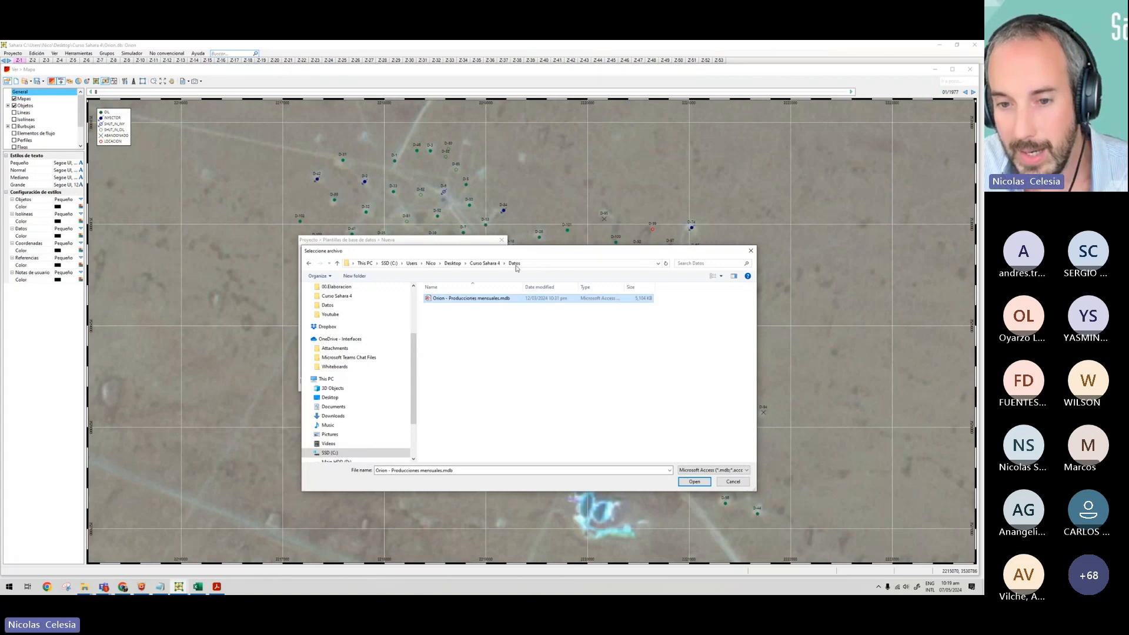
pyautogui.click(693, 482)
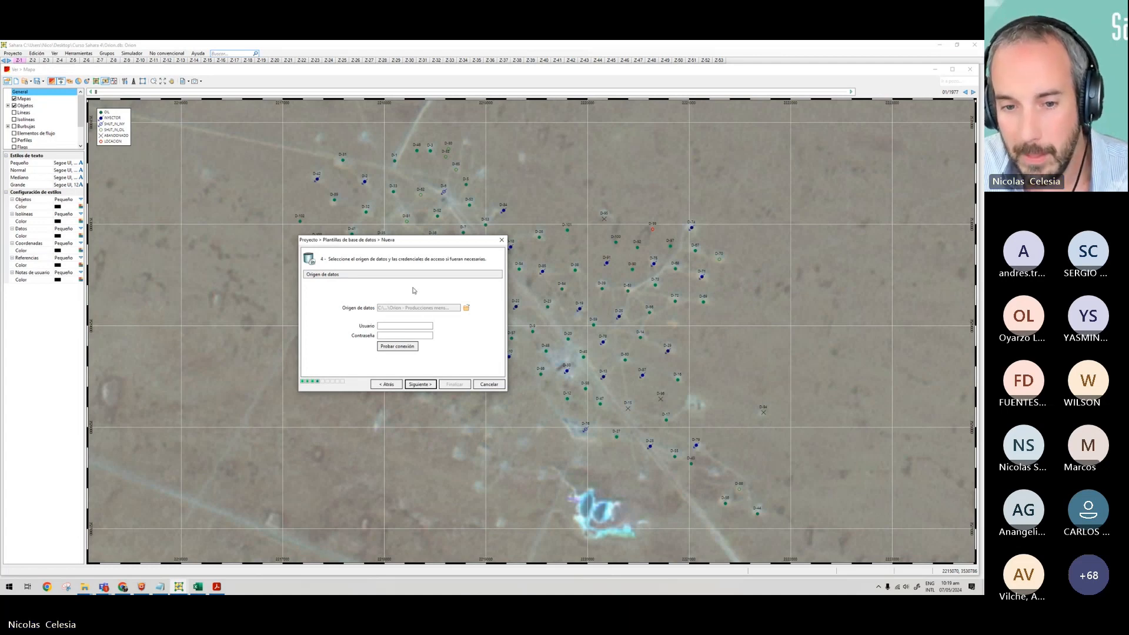
# Test the connection to the data origin with user and password left blank, and continue to the data retrieval method.
pyautogui.click(388, 326)
pyautogui.click(390, 334)
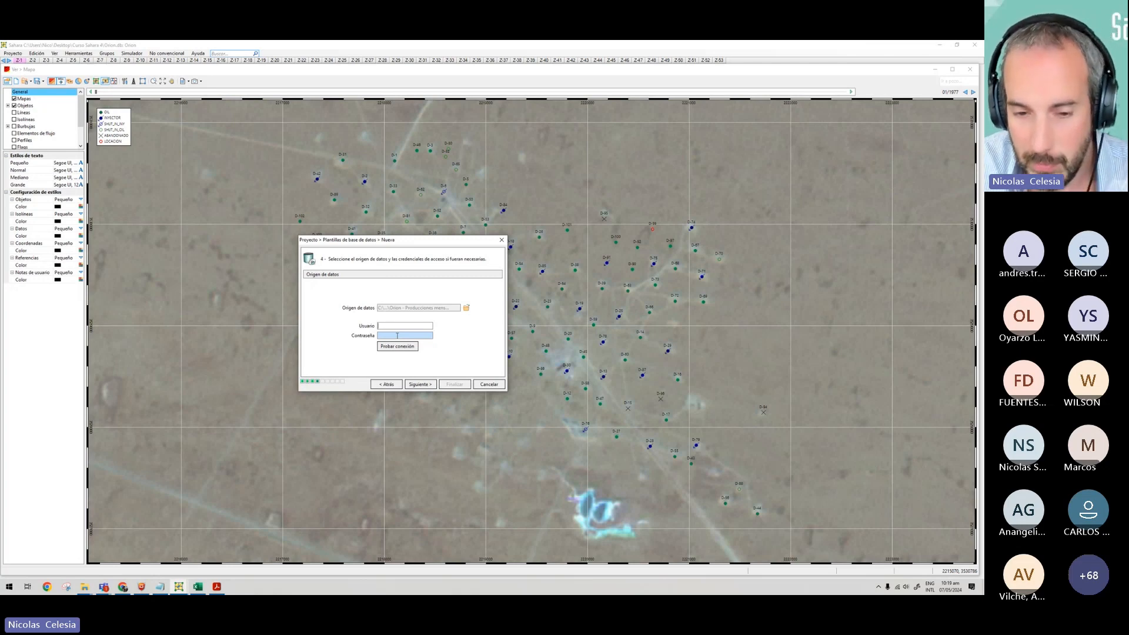
pyautogui.click(398, 347)
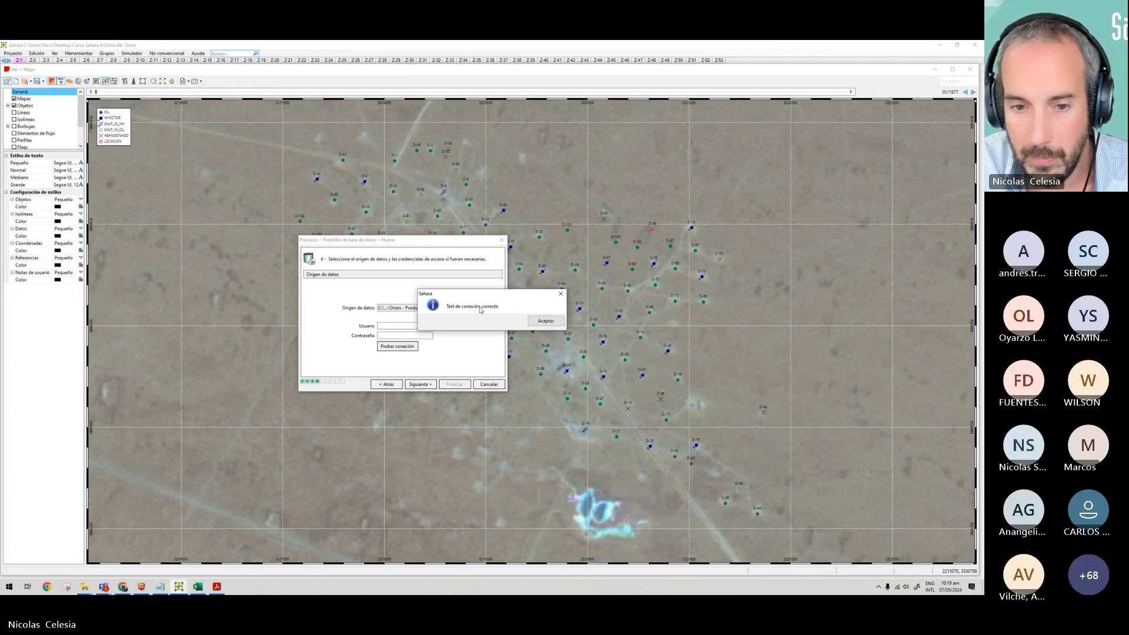
pyautogui.click(546, 321)
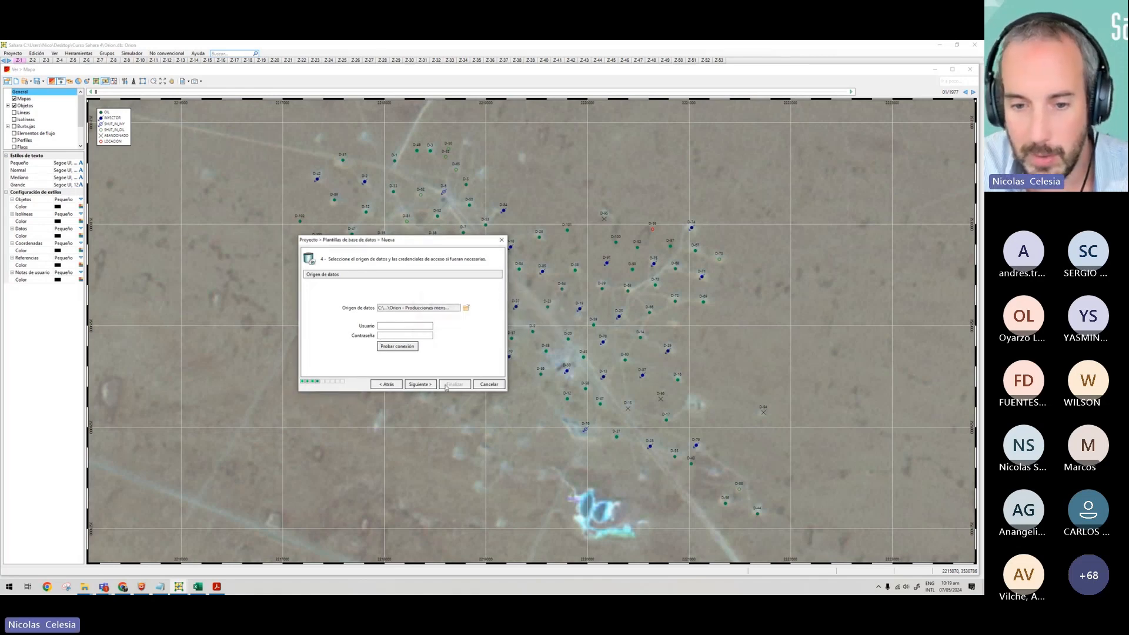
pyautogui.click(421, 385)
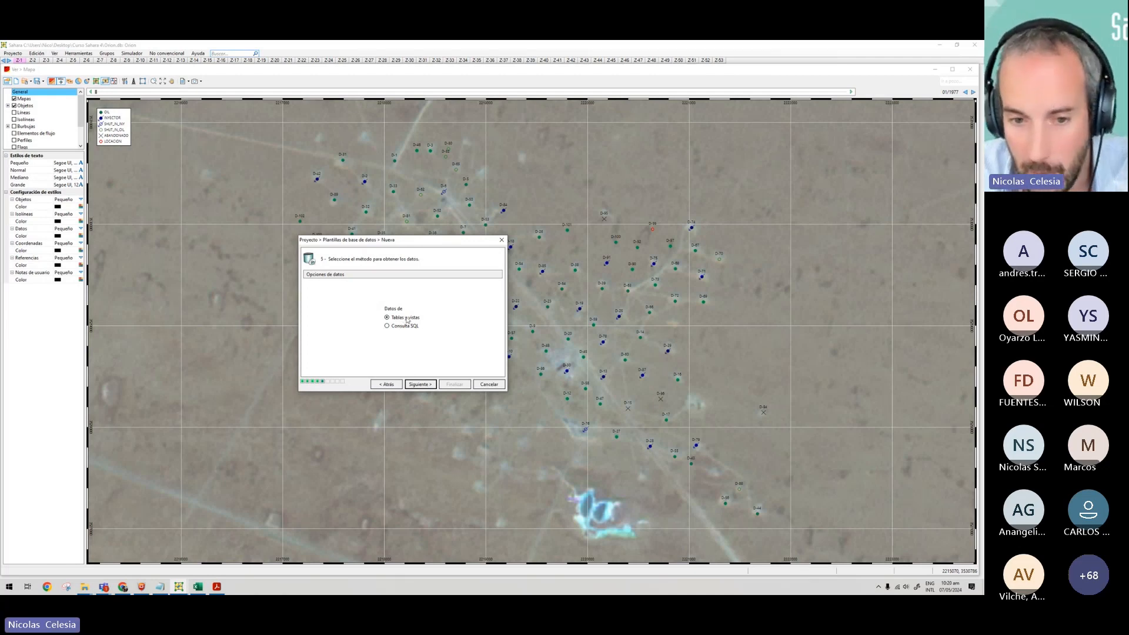
# Choose Tablas y vistas as the method for obtaining the data and continue to the table list.
pyautogui.click(387, 327)
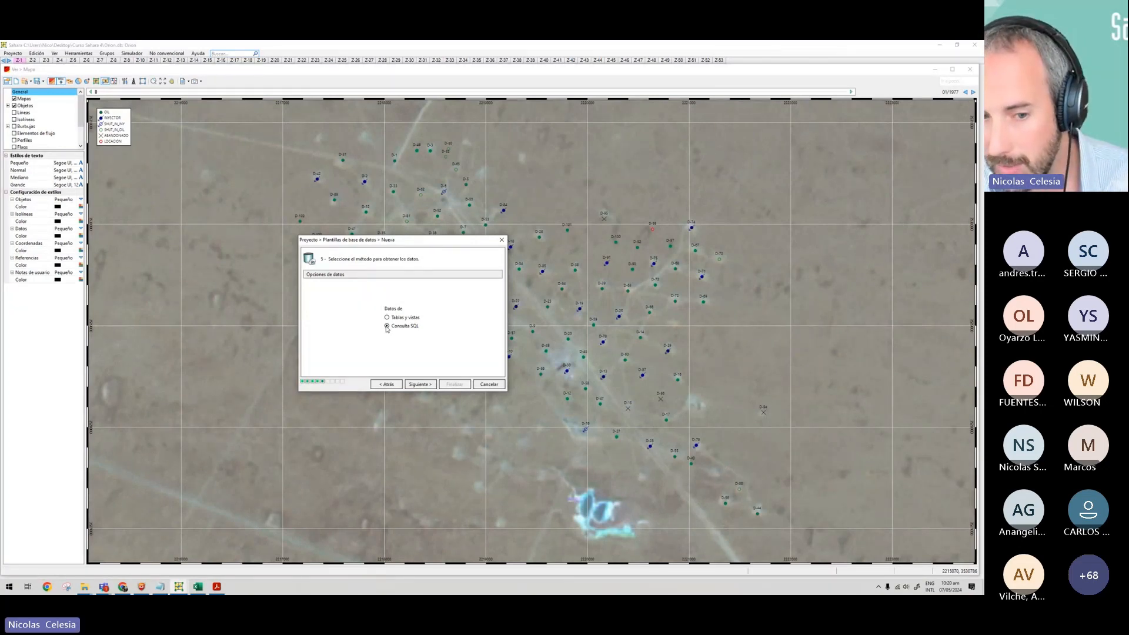
pyautogui.click(387, 318)
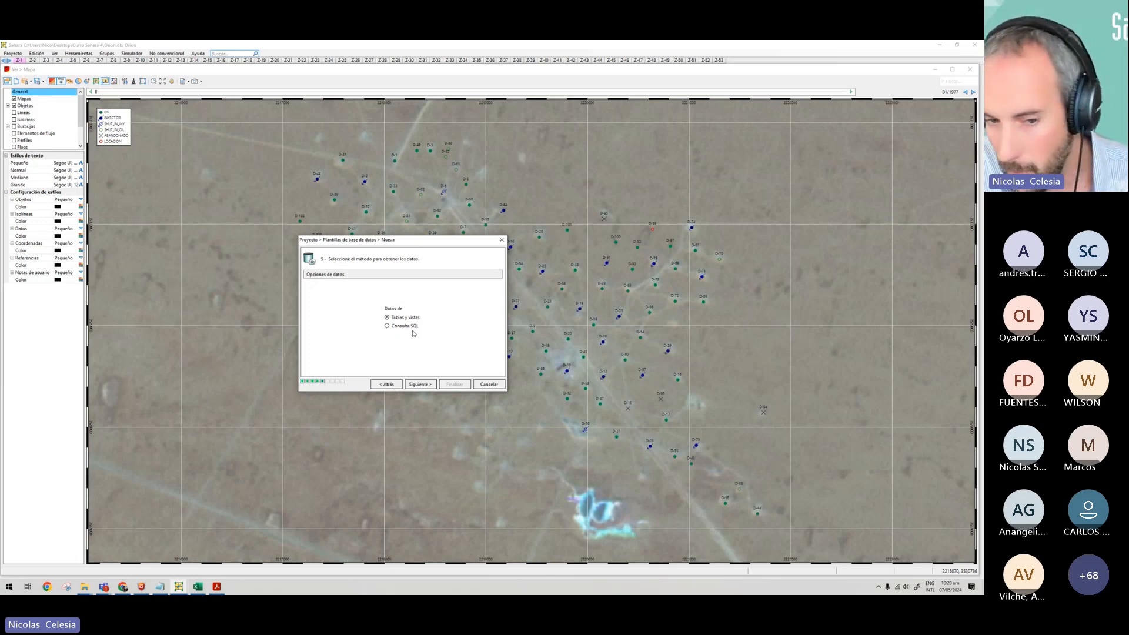
pyautogui.click(420, 384)
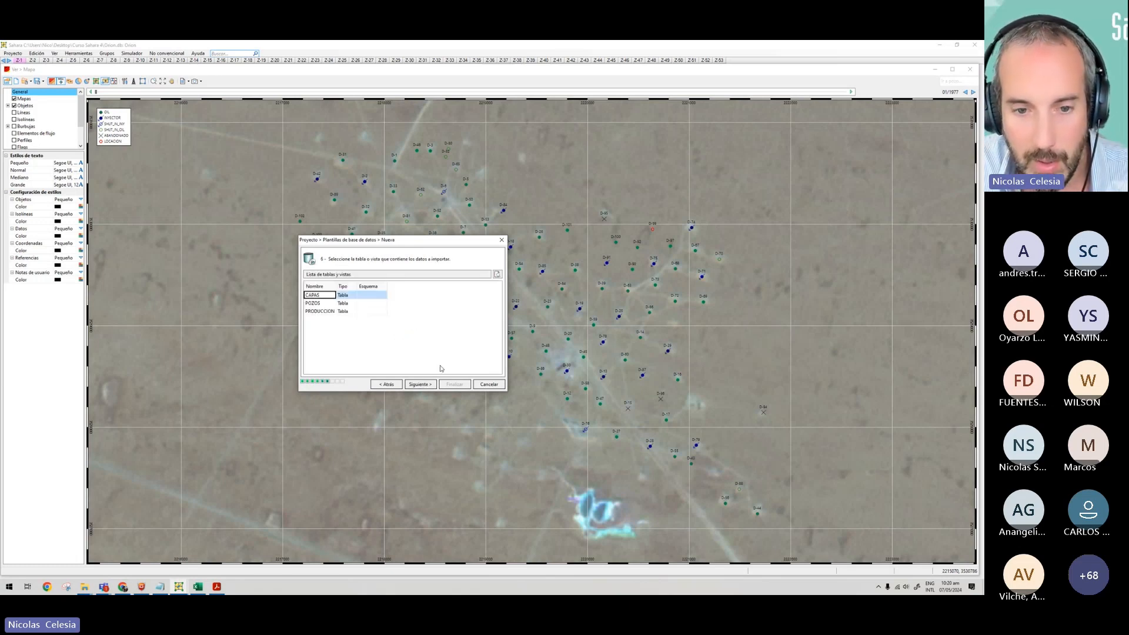
# Select the PRODUCCION table as the data to import and proceed to the field mapping.
pyautogui.click(323, 315)
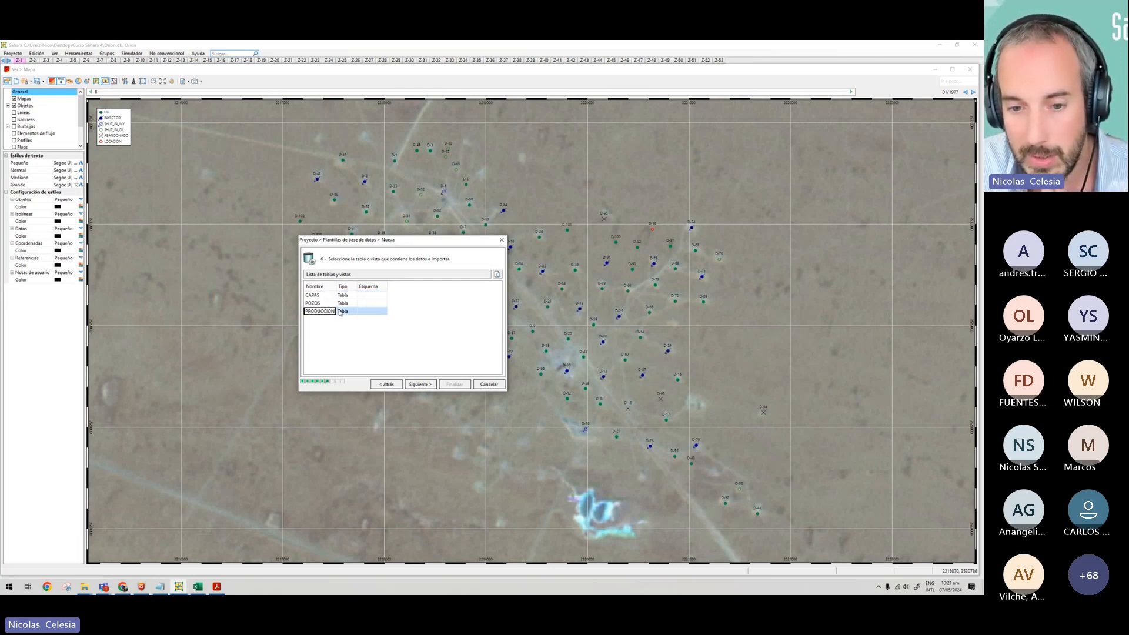
pyautogui.click(372, 312)
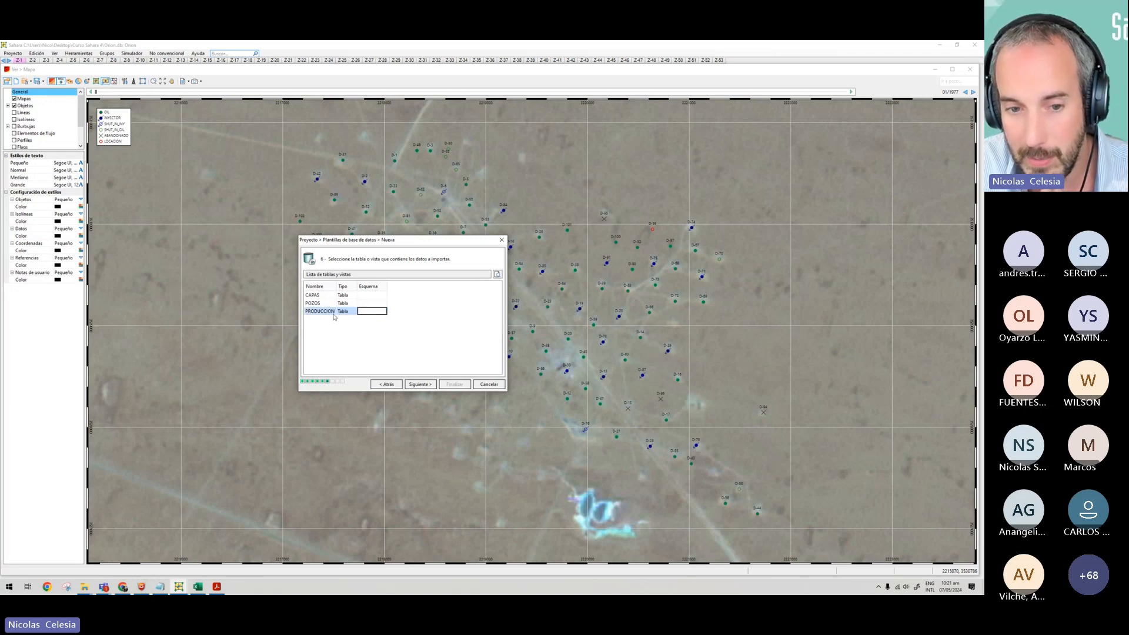
pyautogui.click(320, 312)
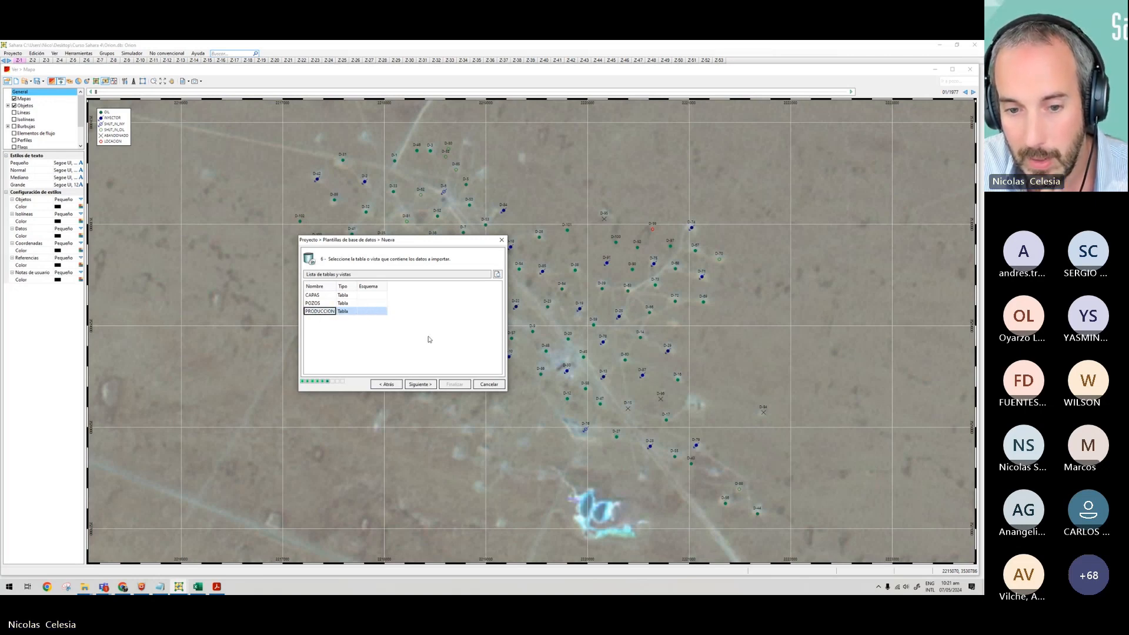
pyautogui.click(419, 384)
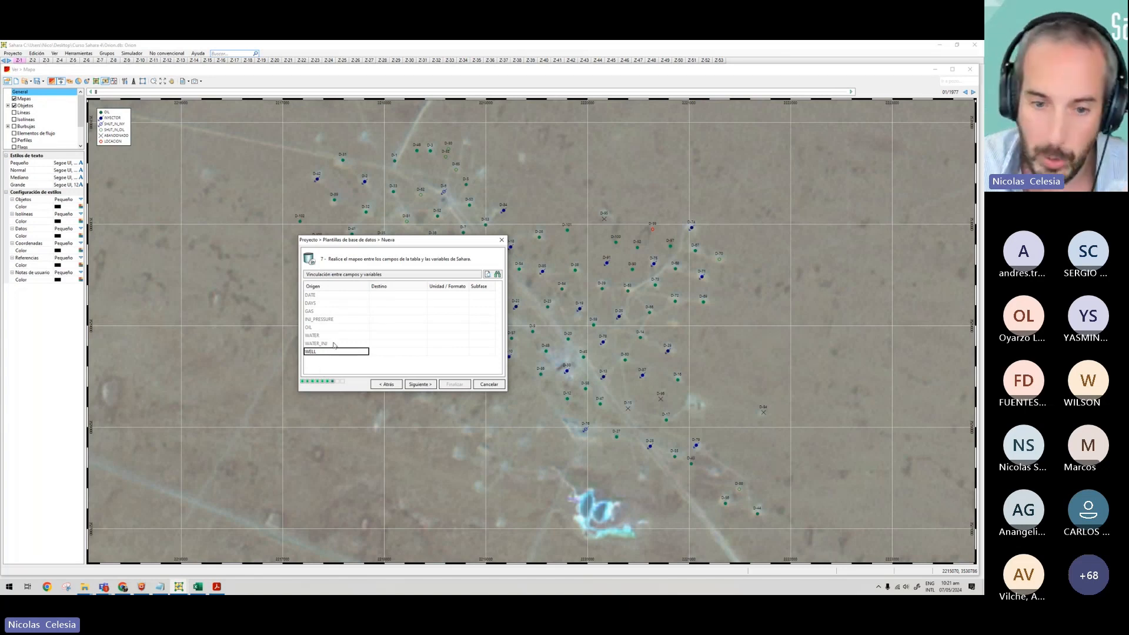
# Return to the table list and preview the contents of the CAPAS, POZOS and PRODUCCION tables in turn.
pyautogui.click(395, 385)
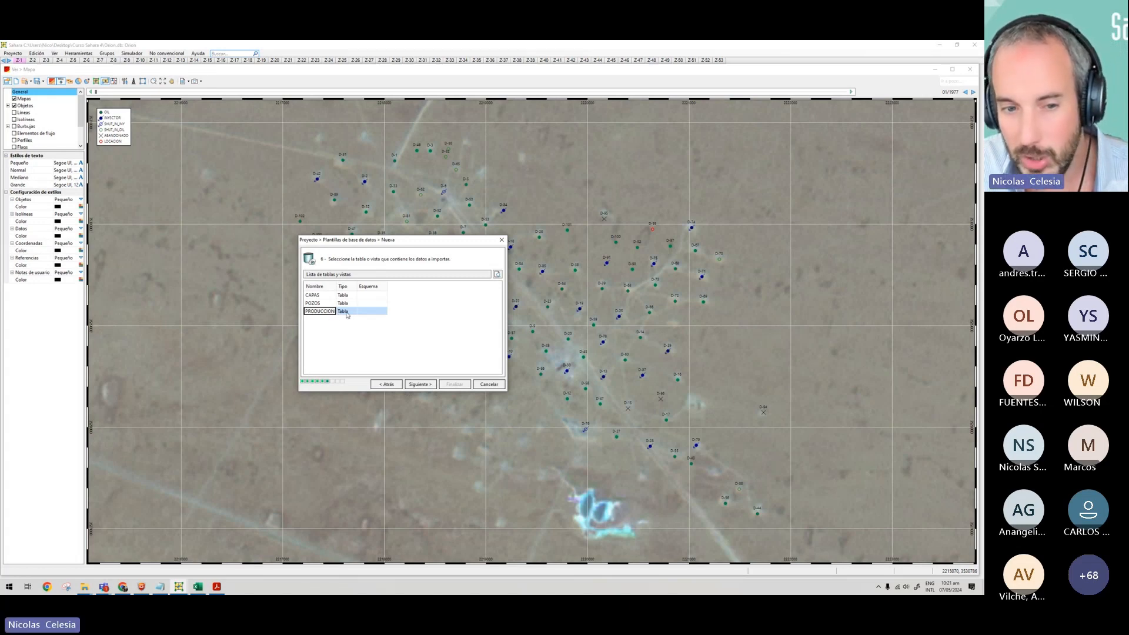
pyautogui.click(331, 295)
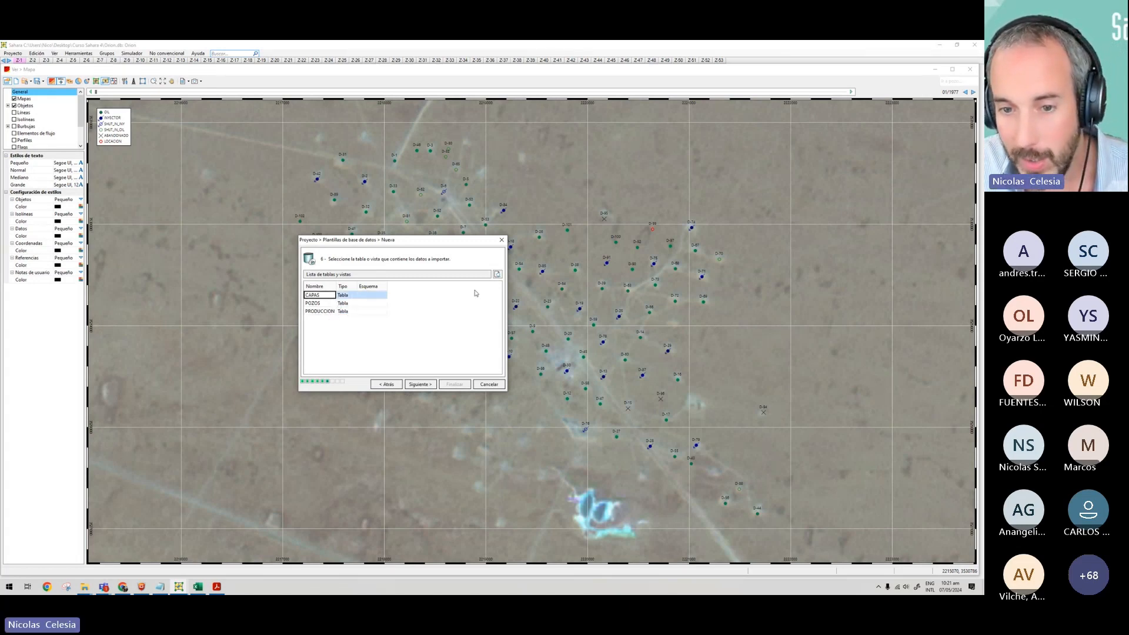
pyautogui.click(497, 275)
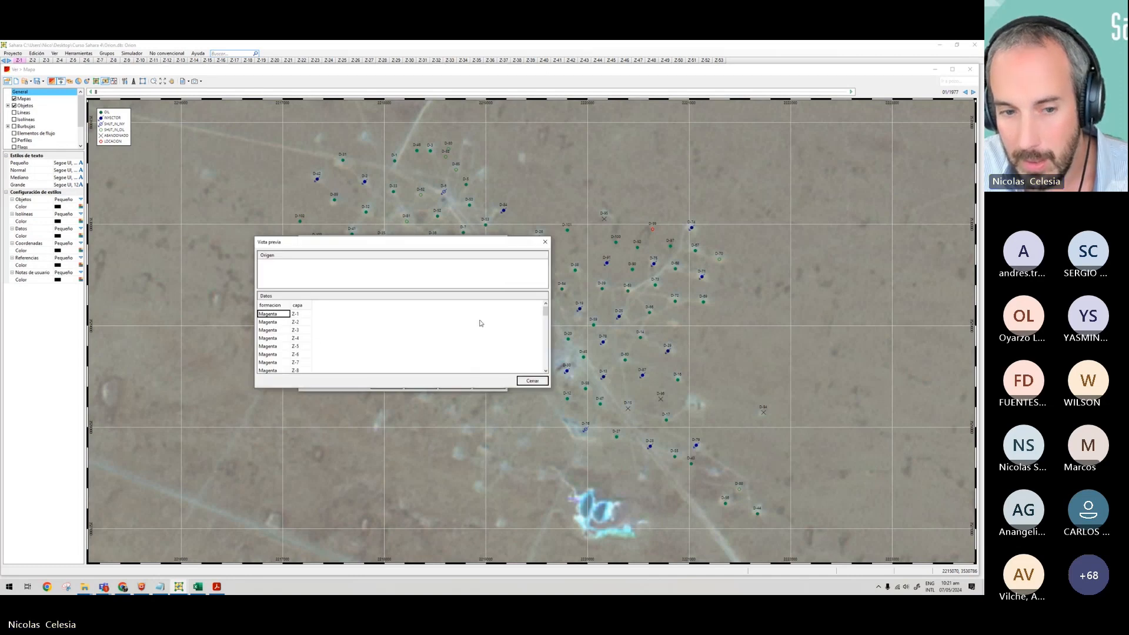
pyautogui.scroll(-4, 421, 352)
pyautogui.click(532, 380)
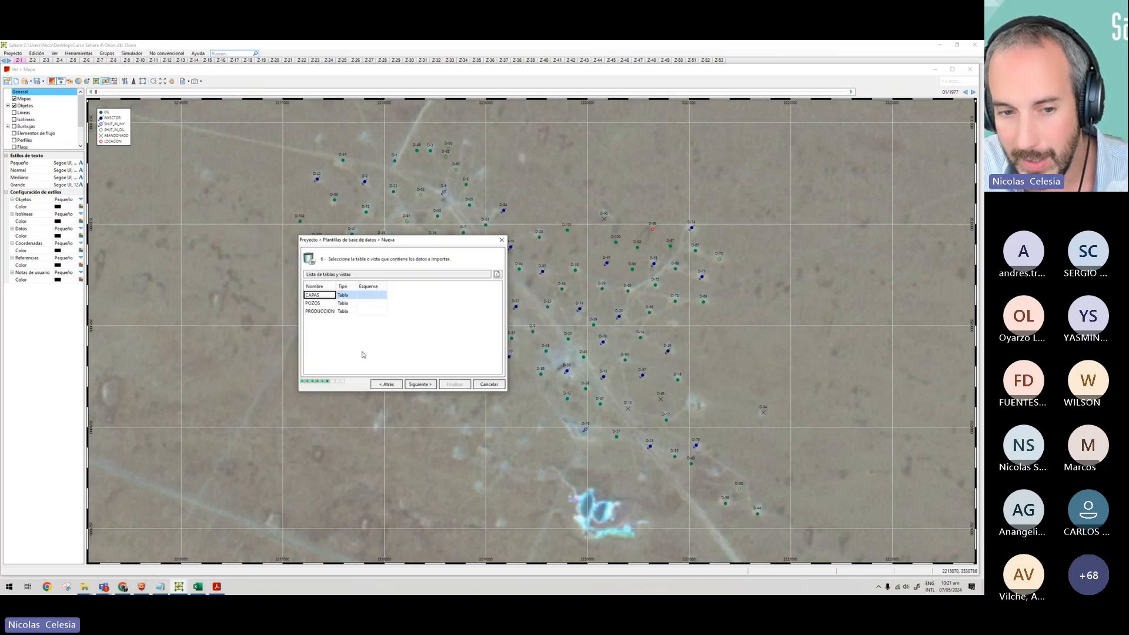
pyautogui.click(325, 302)
pyautogui.click(497, 274)
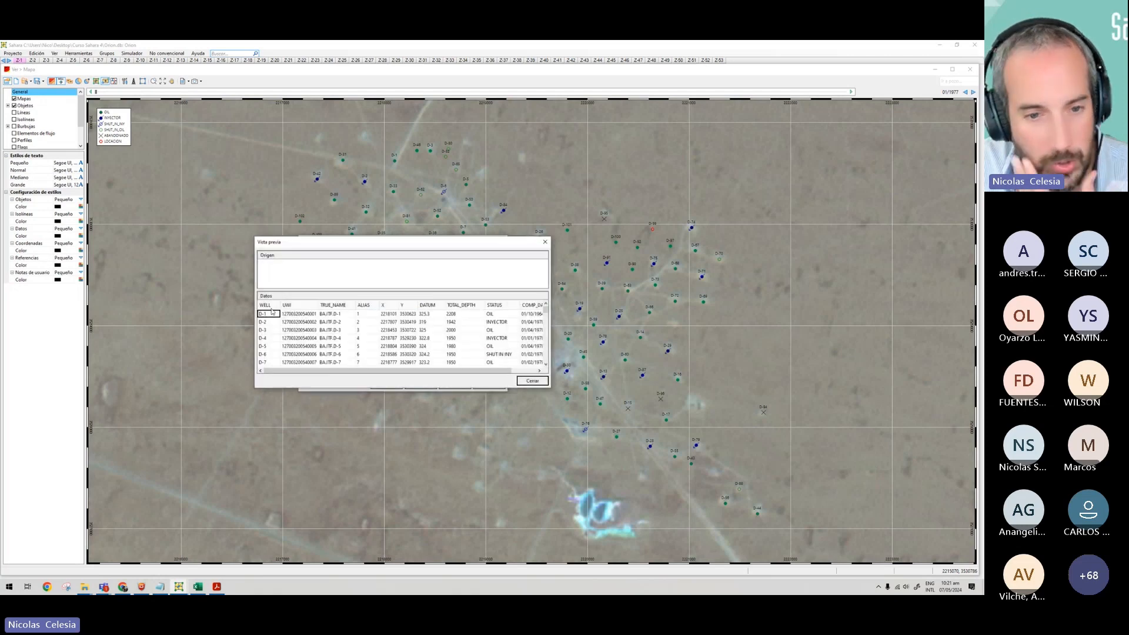
pyautogui.click(532, 381)
pyautogui.click(313, 311)
pyautogui.click(496, 275)
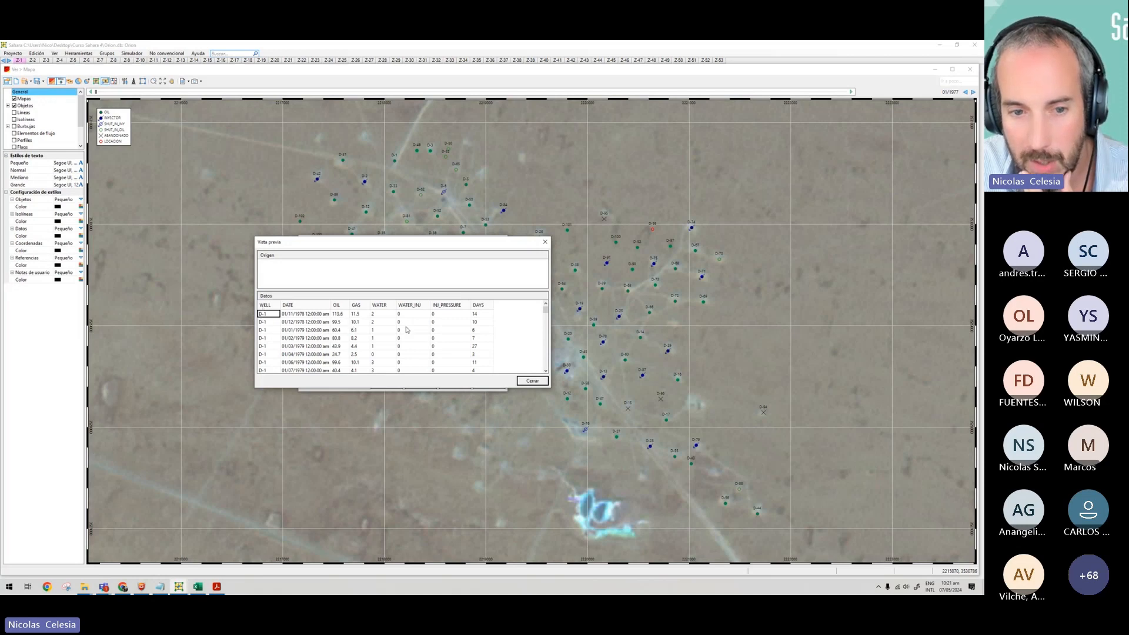
pyautogui.click(535, 381)
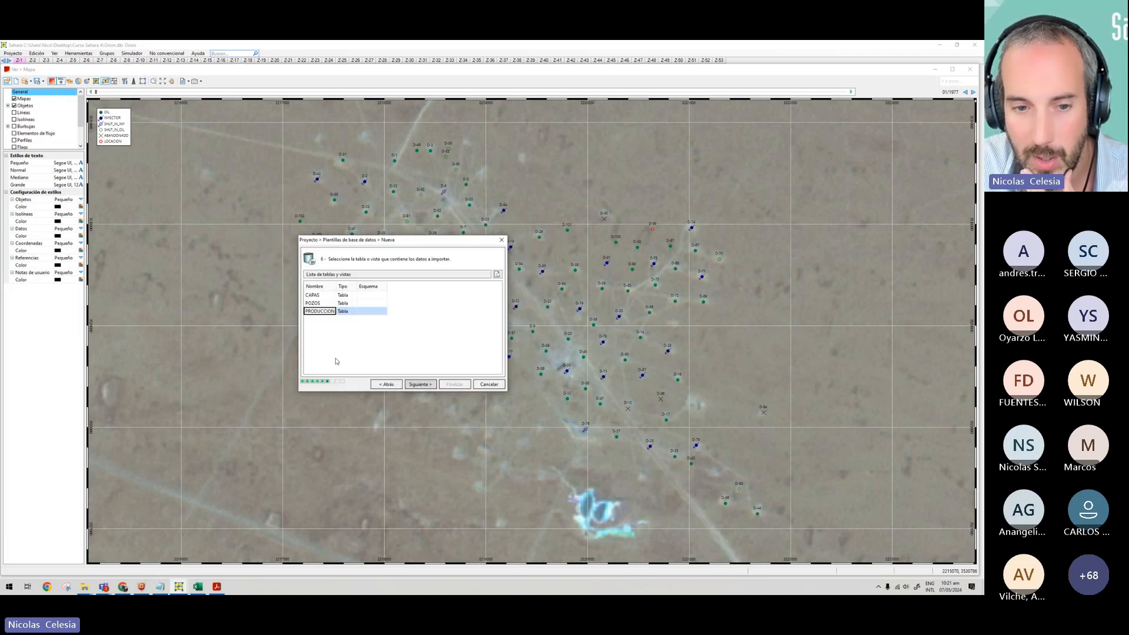
# Continue with the PRODUCCION table to the field mapping and automatically search for the variables matching all fields.
pyautogui.click(419, 384)
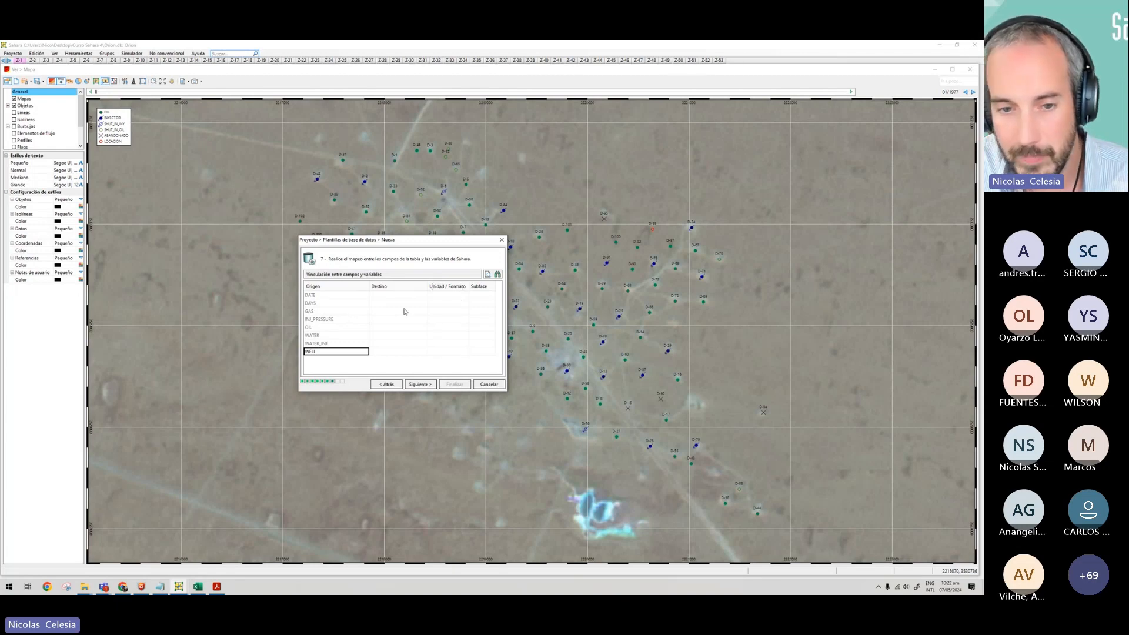
pyautogui.rightClick(382, 312)
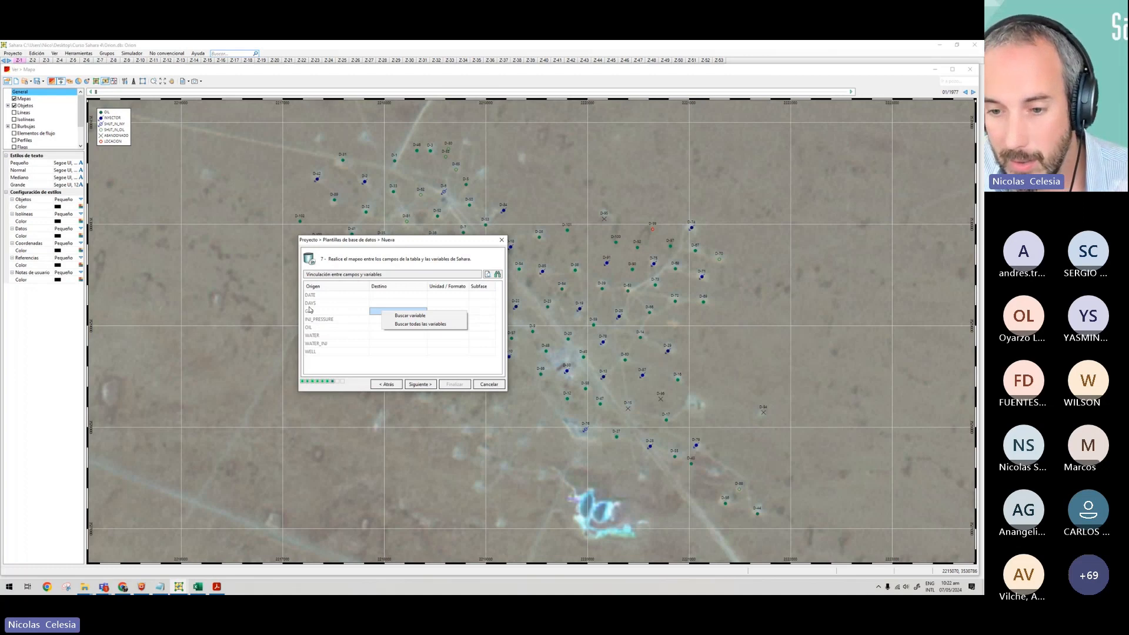
pyautogui.click(426, 324)
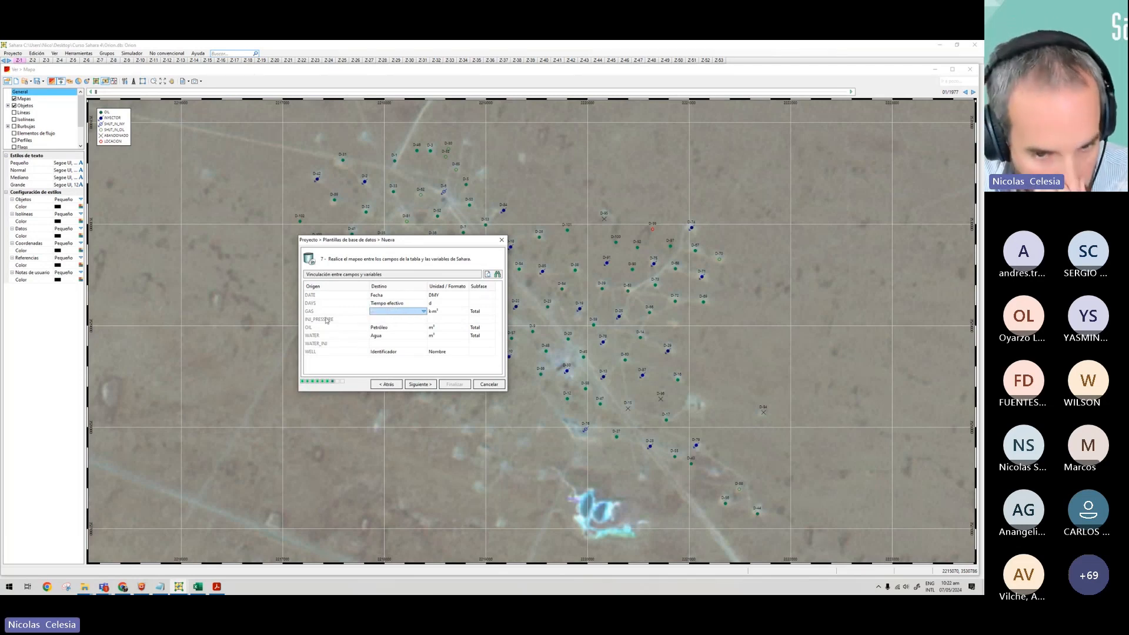
pyautogui.click(422, 327)
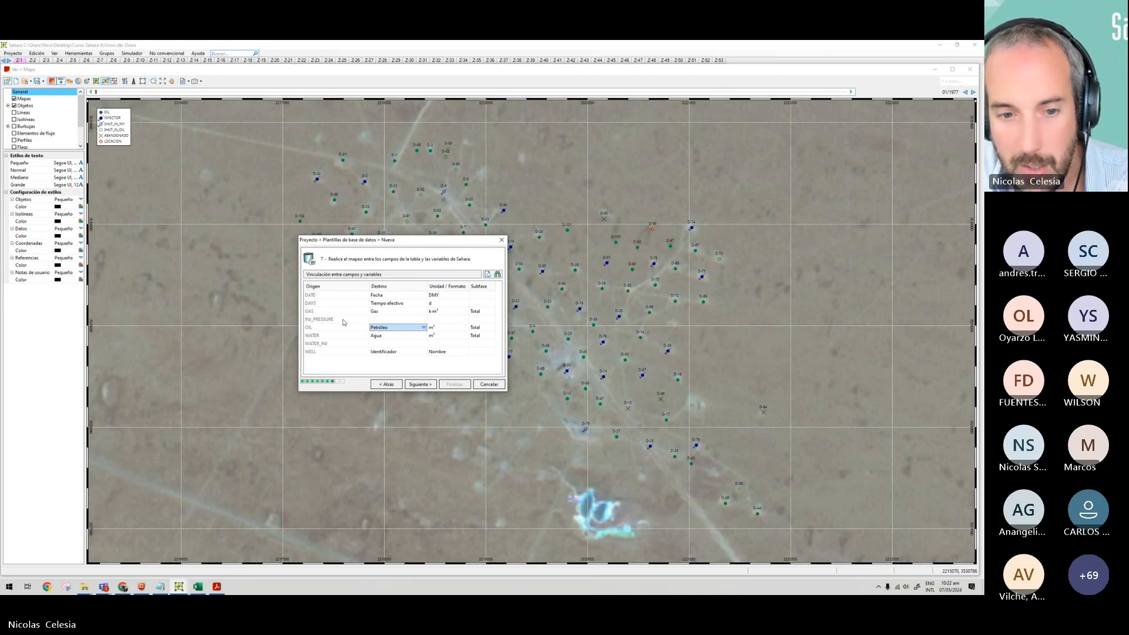
# Map the INJ_PRESSURE field to Presión de Iny. de Agua and the WATER_INJ field to Agua Inyectada.
pyautogui.click(421, 319)
pyautogui.click(423, 319)
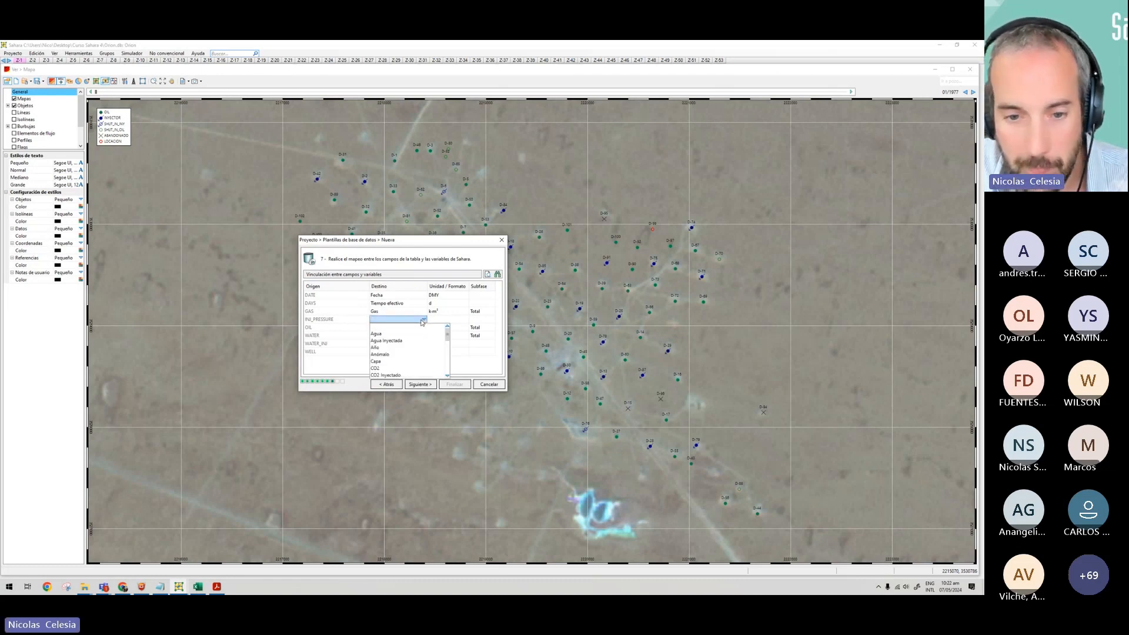
pyautogui.scroll(-1, 401, 333)
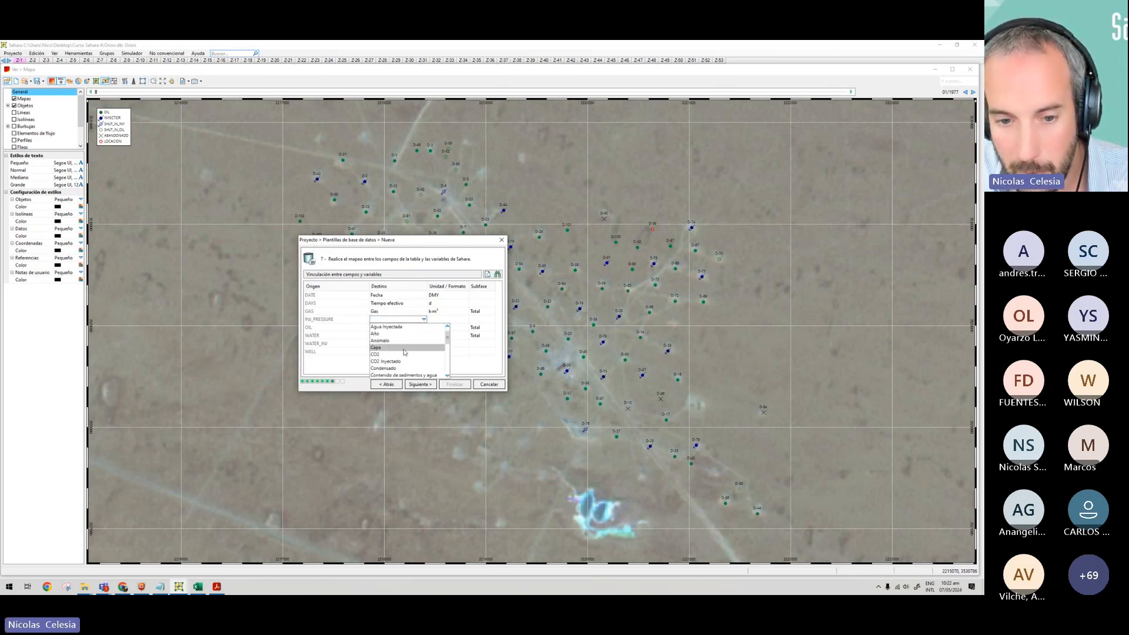
pyautogui.scroll(-3, 406, 352)
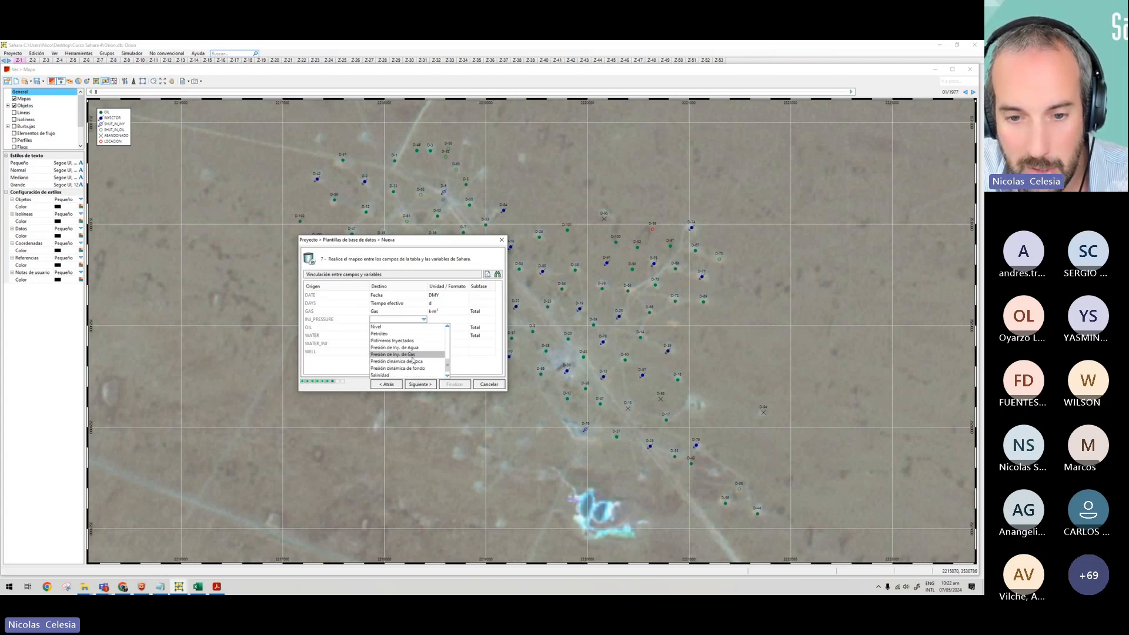
pyautogui.click(406, 354)
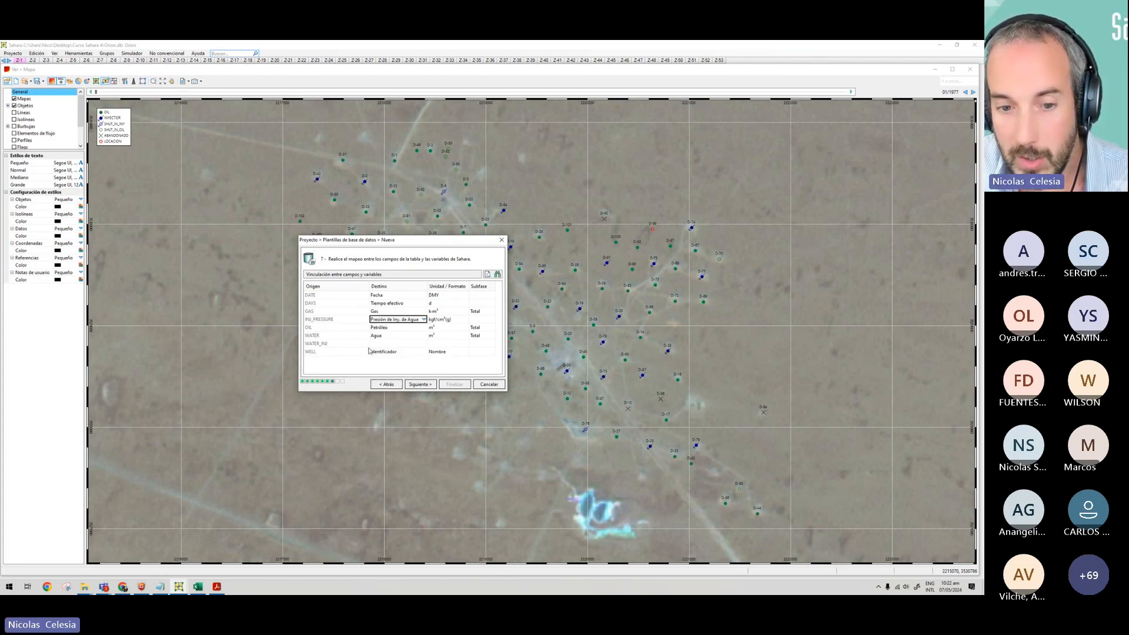
pyautogui.click(424, 345)
pyautogui.click(424, 345)
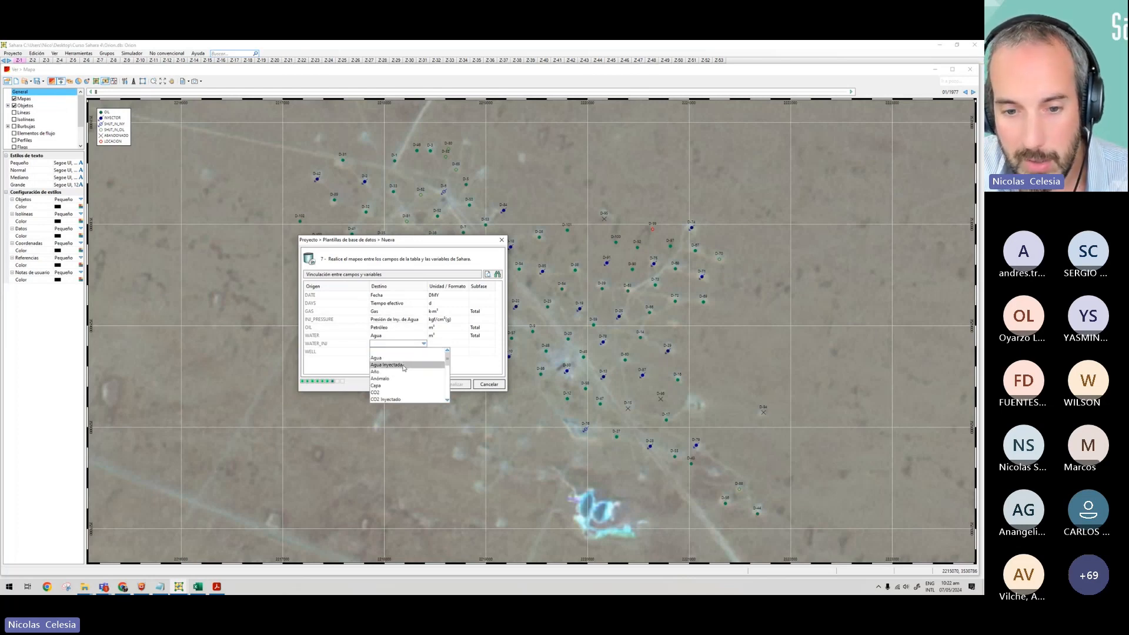
pyautogui.click(400, 365)
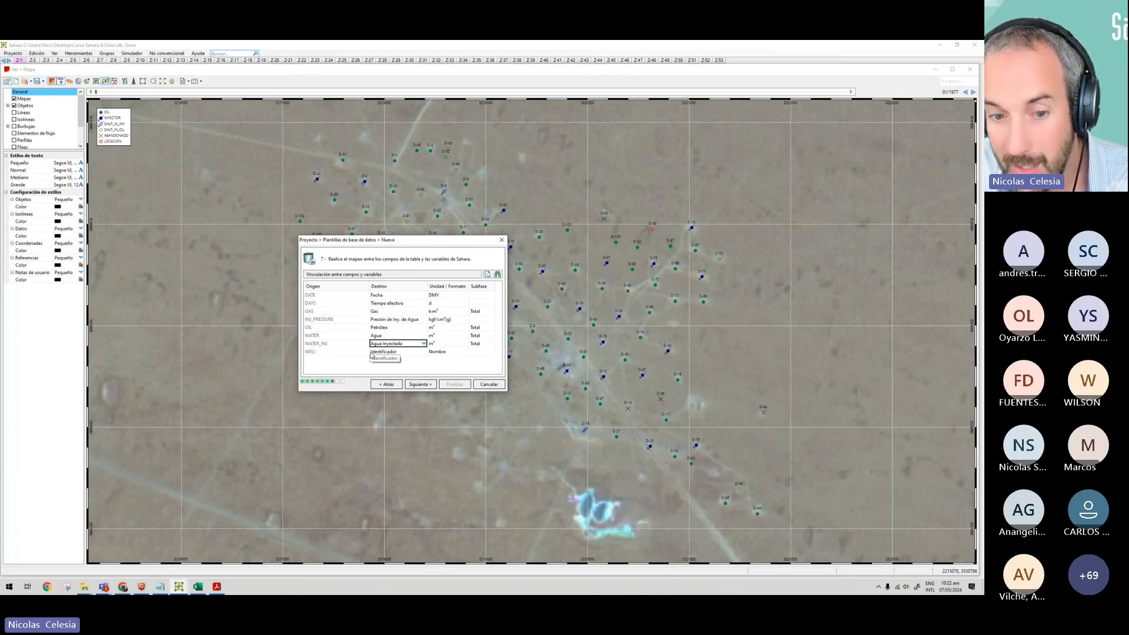
# Preview the source data and review the identifier format options for the WELL field, keeping Nombre.
pyautogui.click(455, 352)
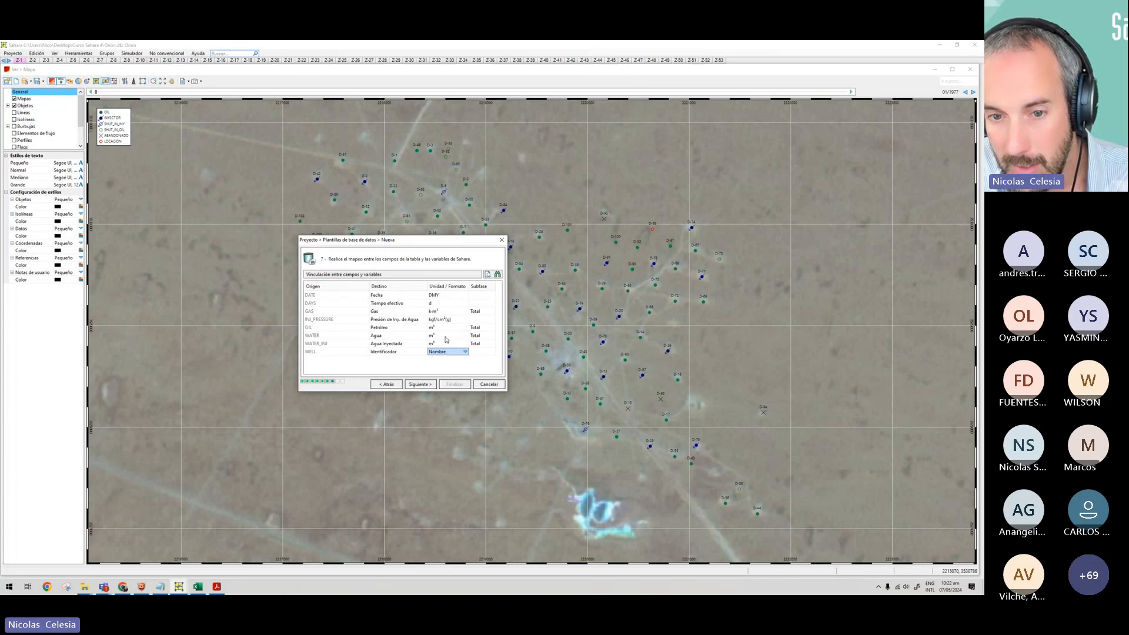
pyautogui.click(487, 274)
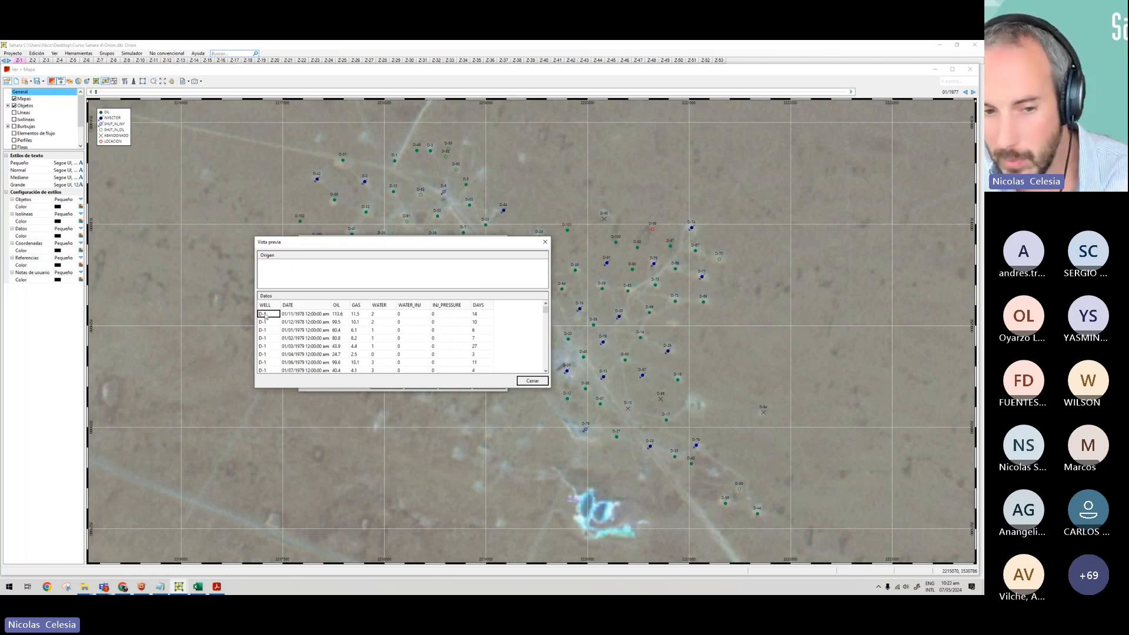
pyautogui.click(532, 380)
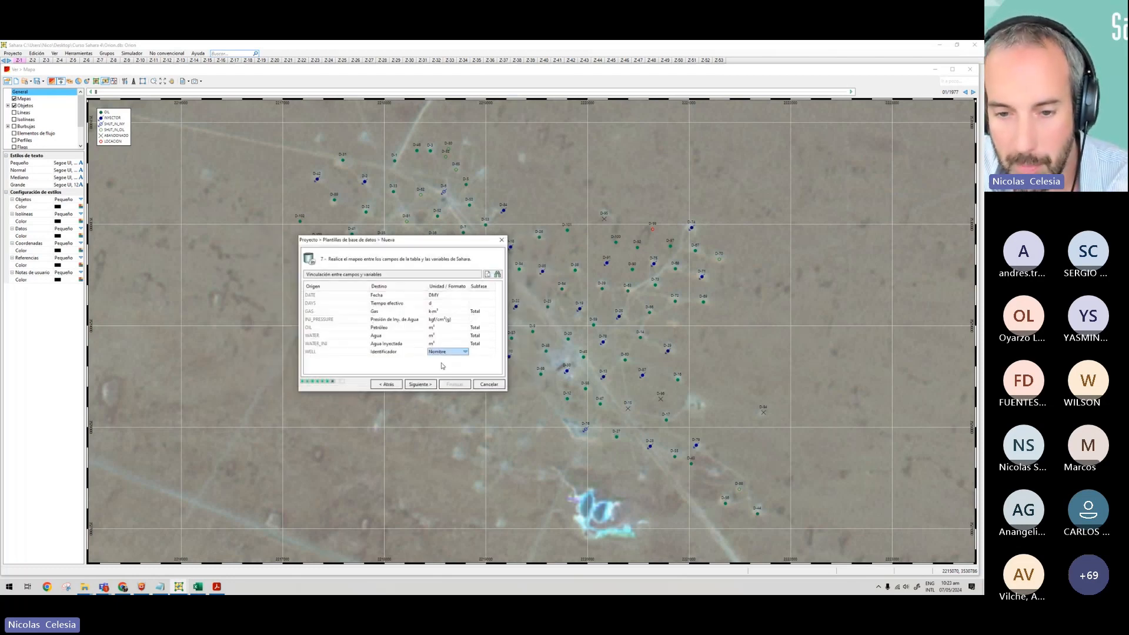
pyautogui.click(465, 352)
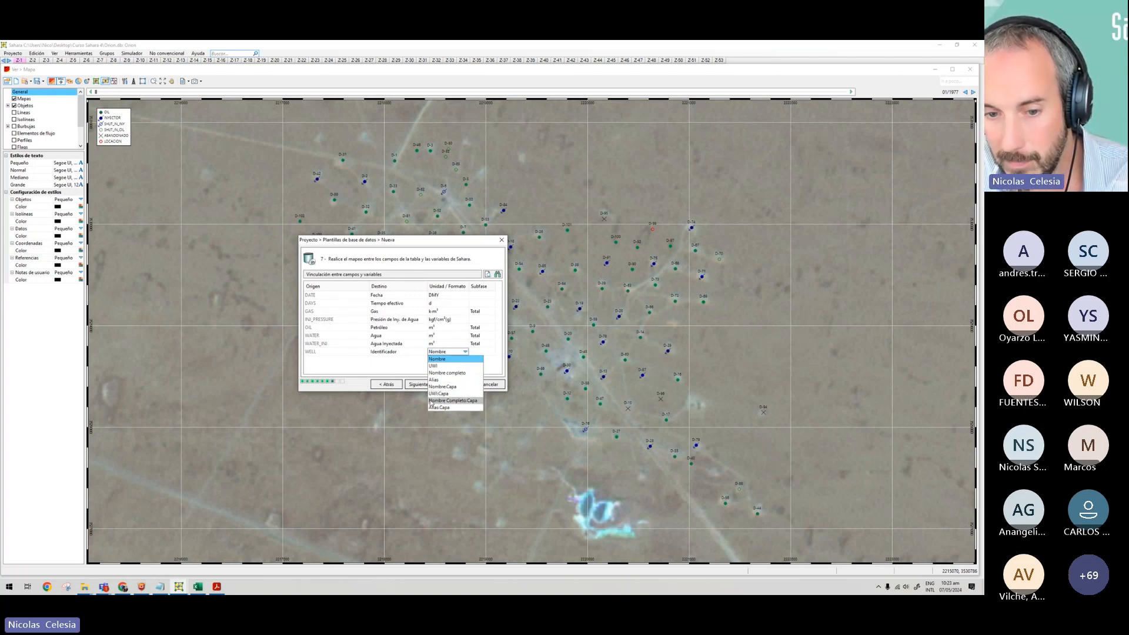
pyautogui.click(400, 368)
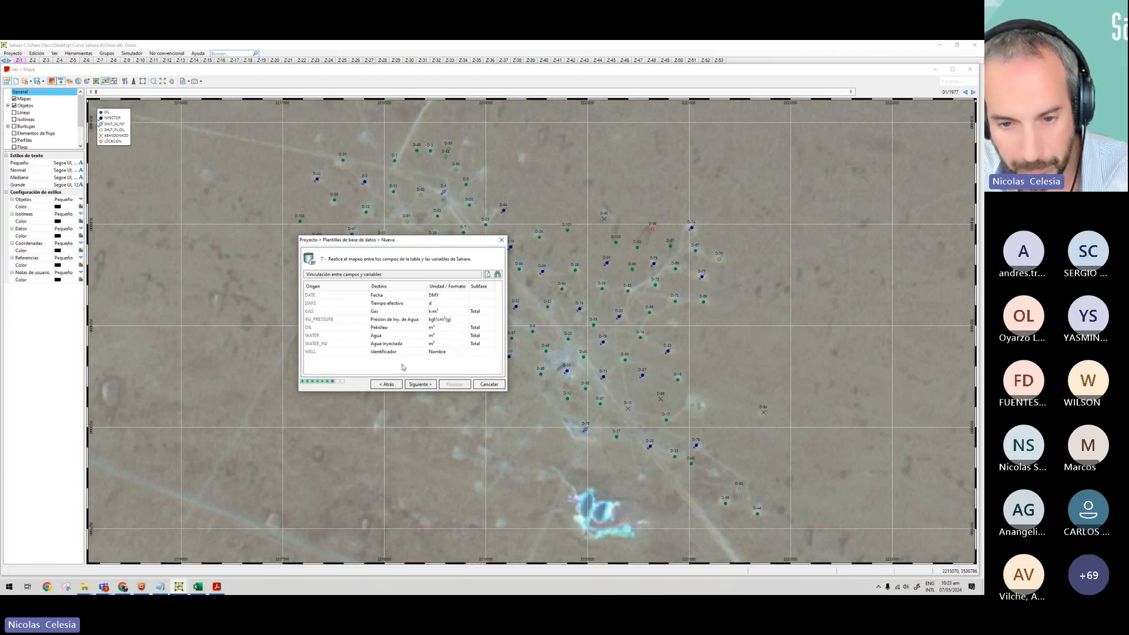
# Review the subphase options for the OIL field, keeping Total.
pyautogui.click(477, 329)
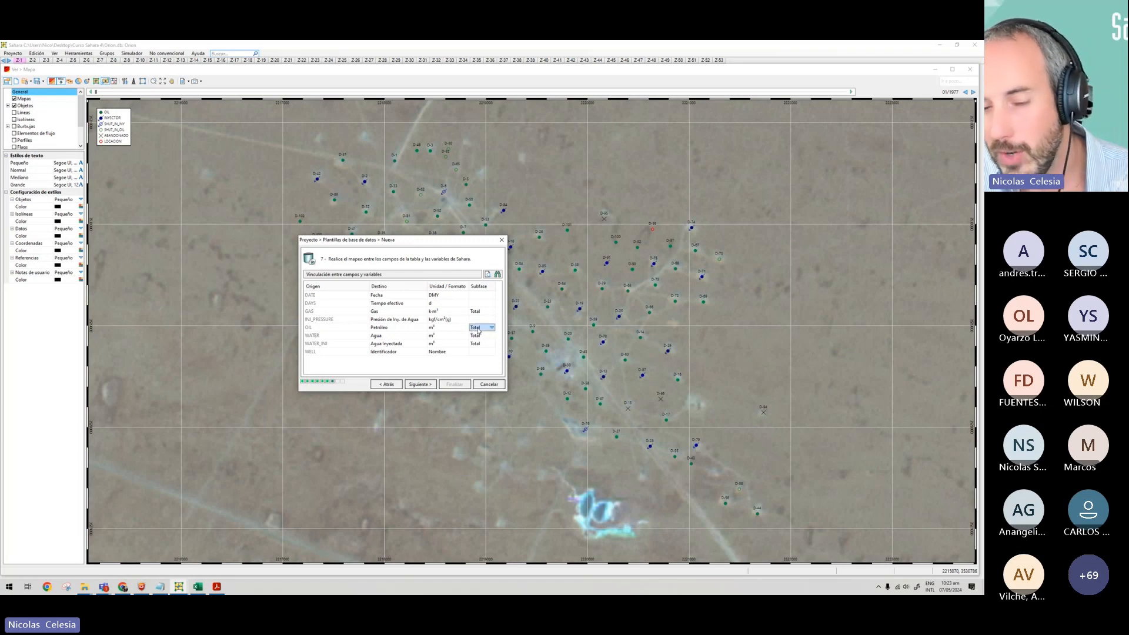
pyautogui.click(492, 328)
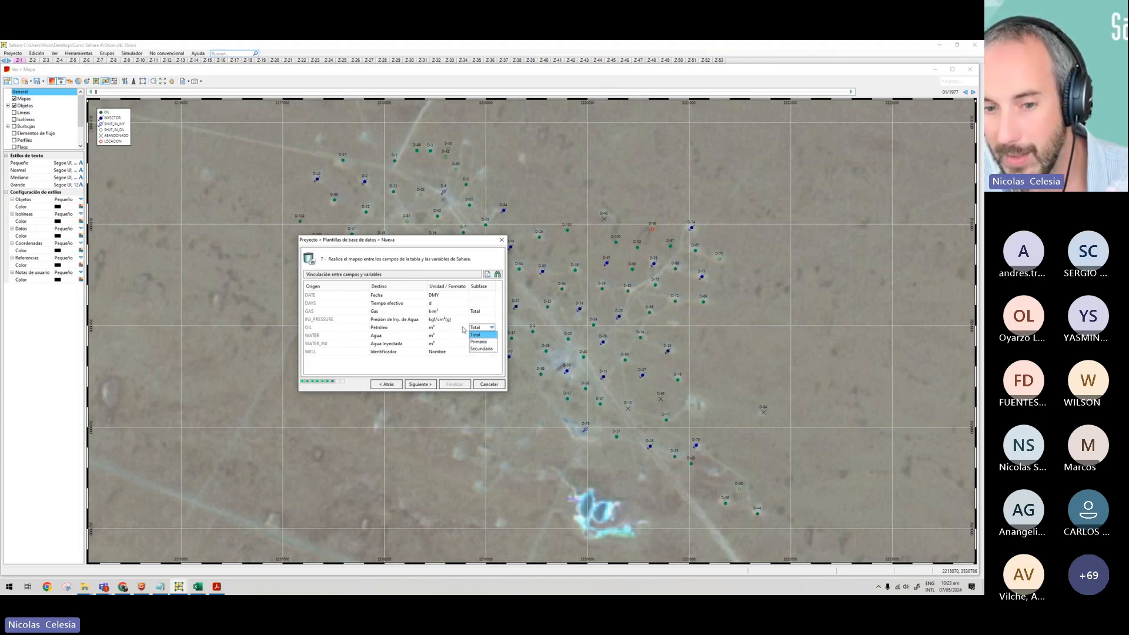
pyautogui.click(463, 330)
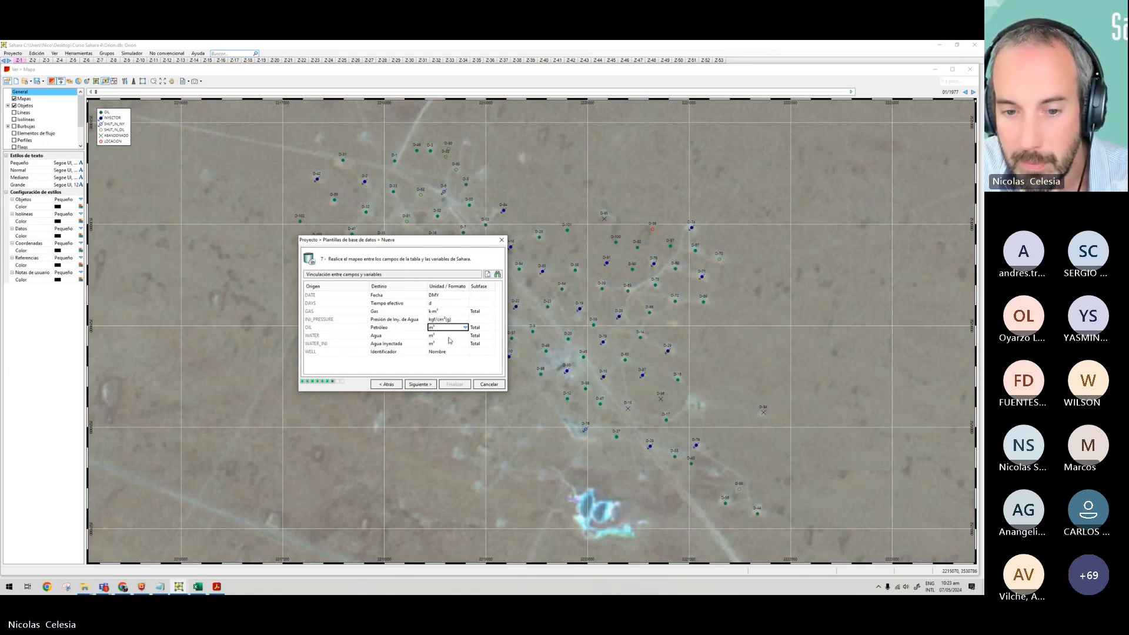
# Skip the custom data filters and finish saving the Producciones Mensuales template.
pyautogui.click(419, 384)
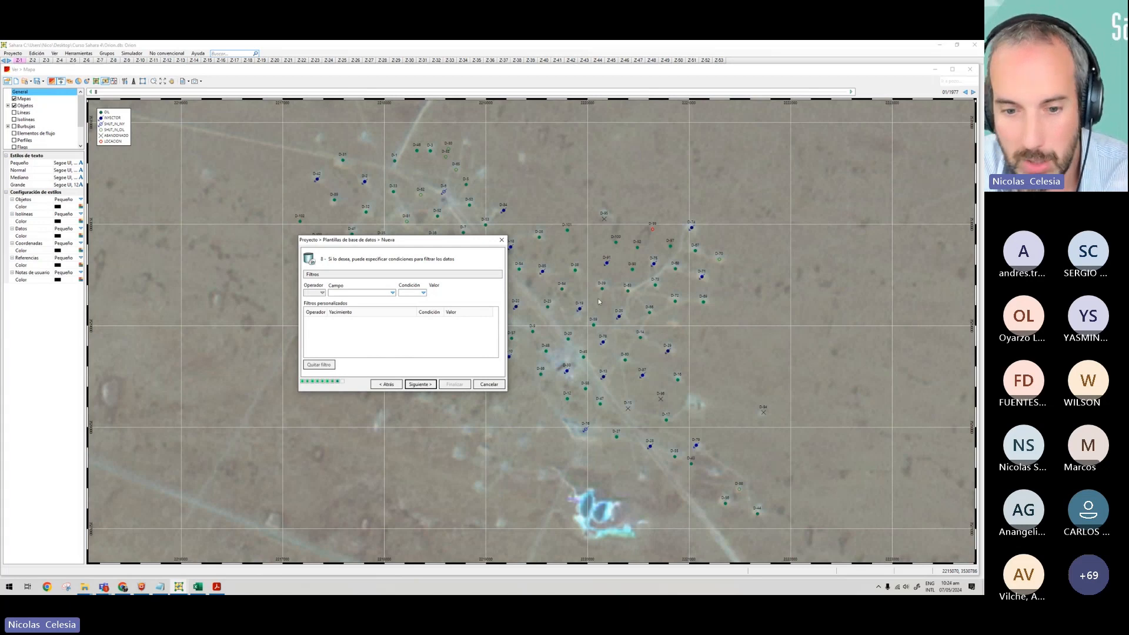
pyautogui.click(420, 384)
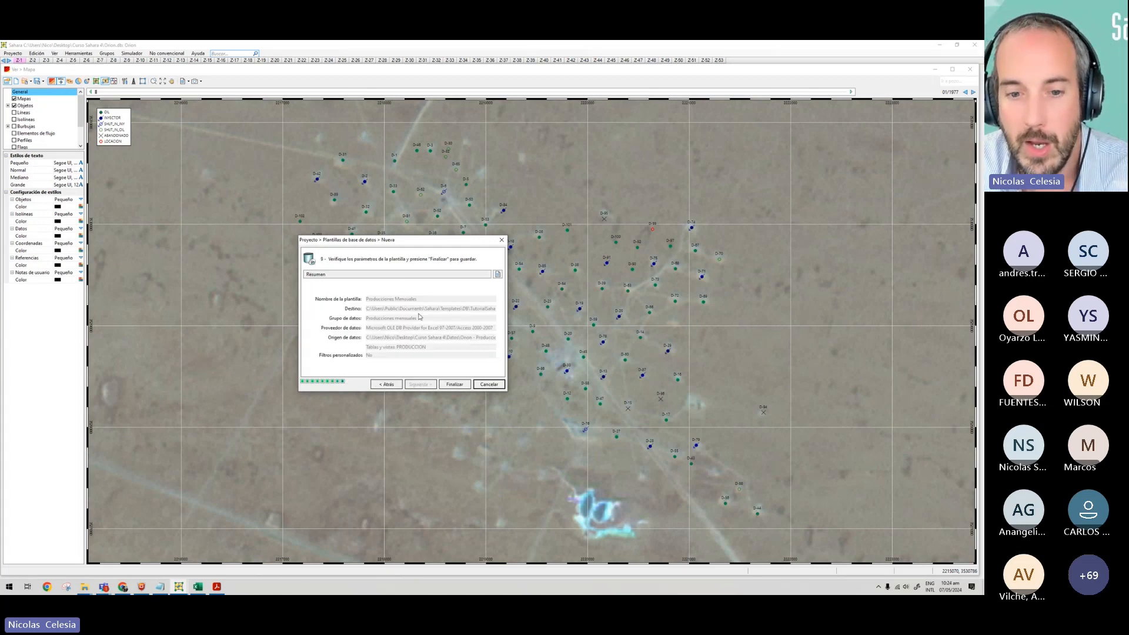
pyautogui.click(456, 389)
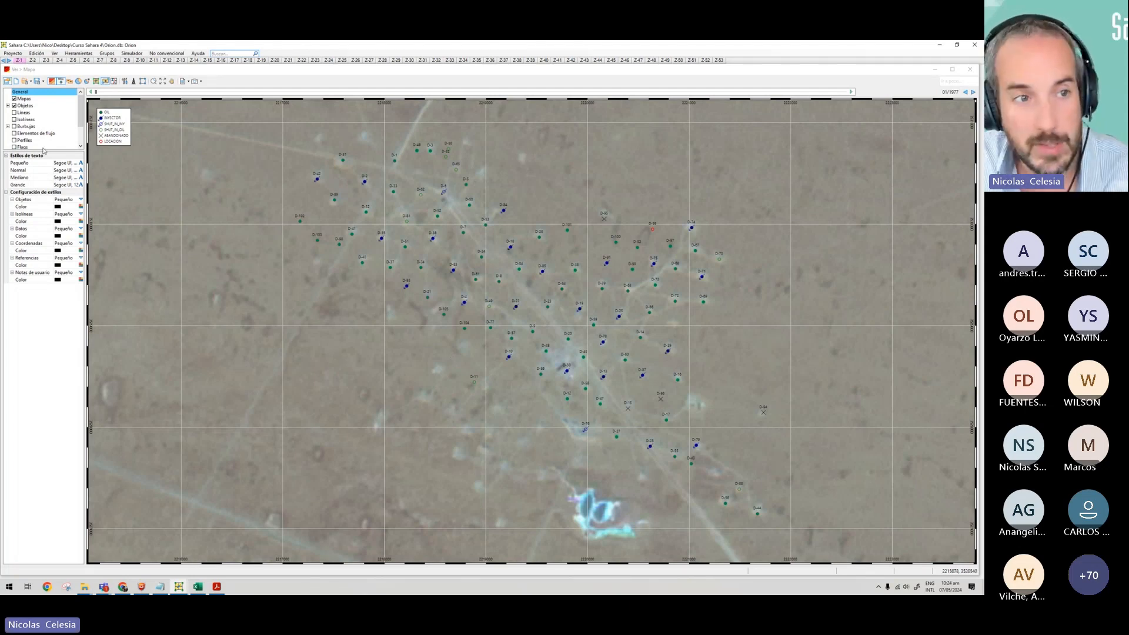
# Load the TutorialSahara template file into the project's database import and mark the Producciones Mensuales template for importing.
pyautogui.click(13, 54)
pyautogui.moveTo(22, 116)
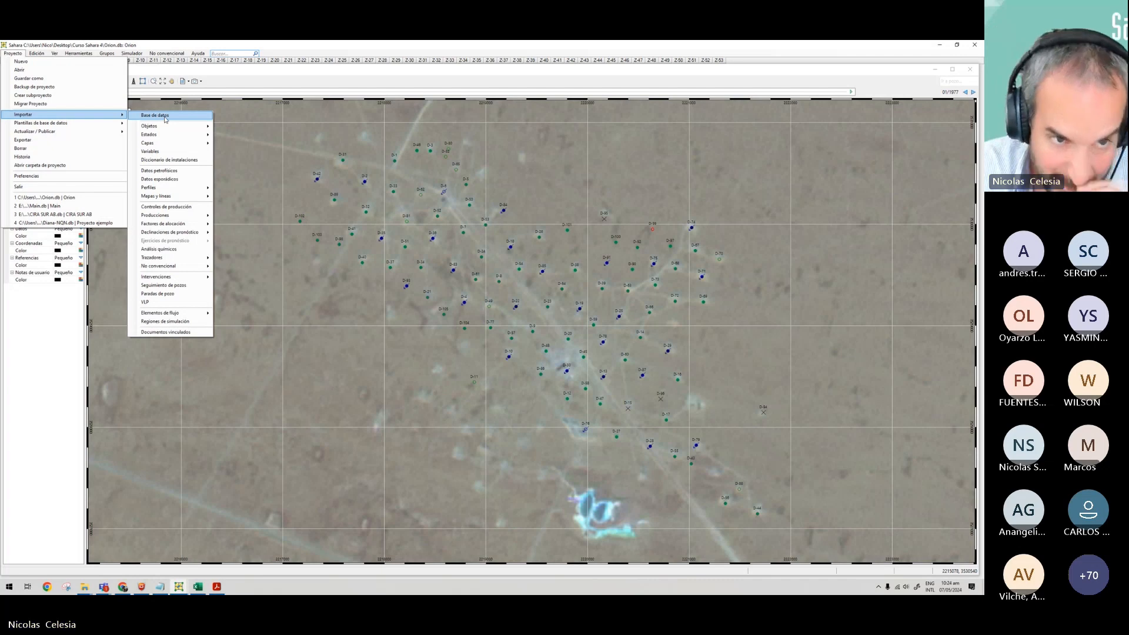
pyautogui.click(154, 115)
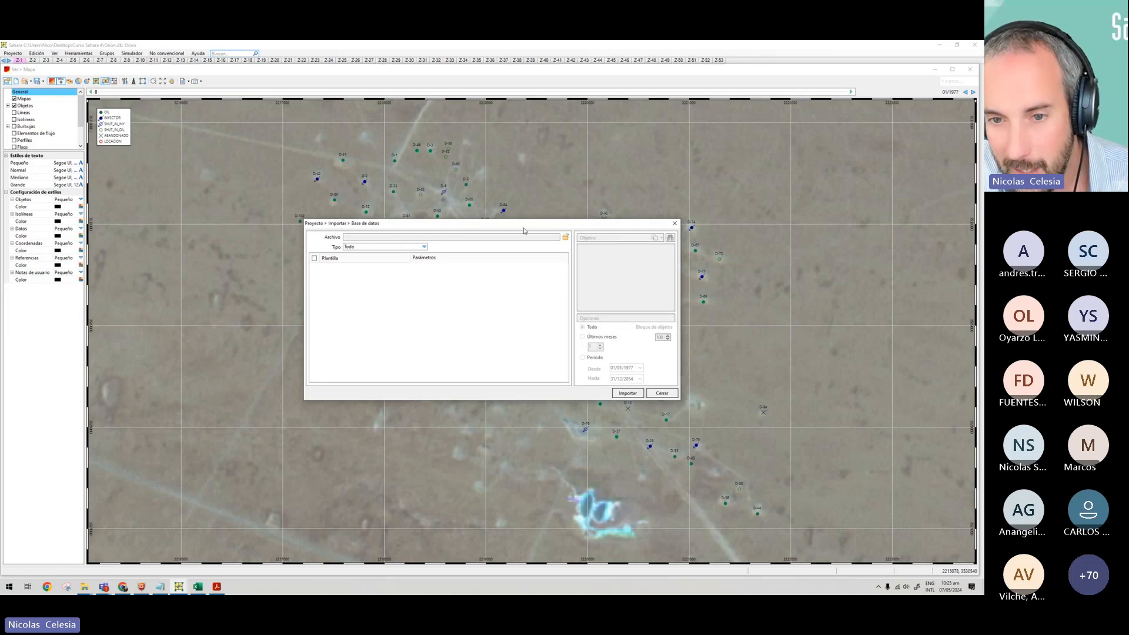
pyautogui.click(566, 236)
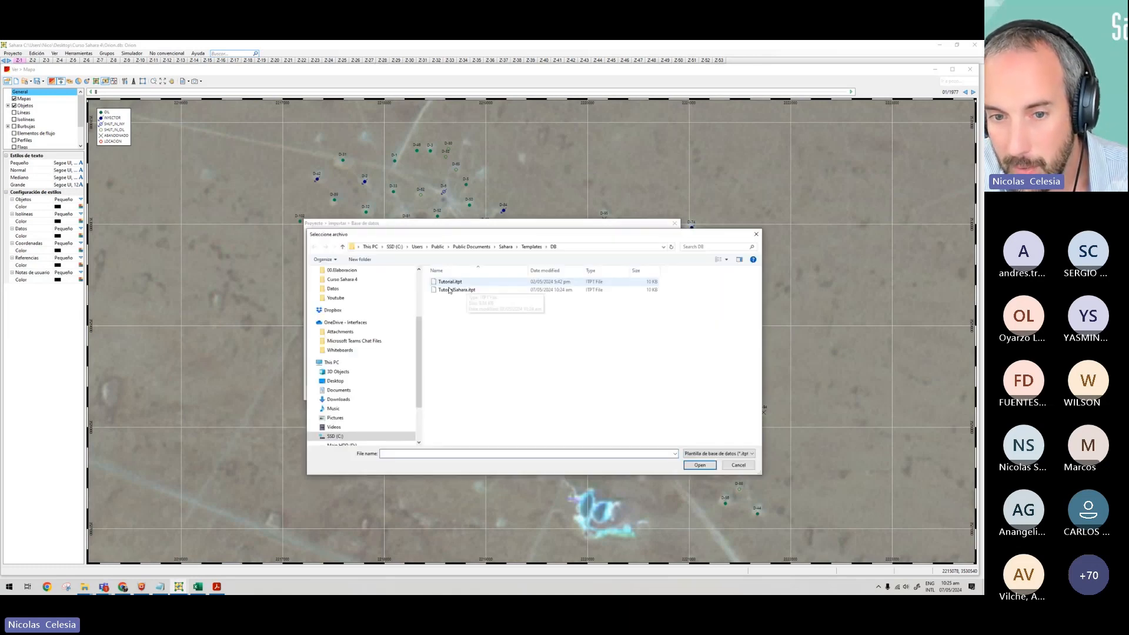
pyautogui.click(451, 290)
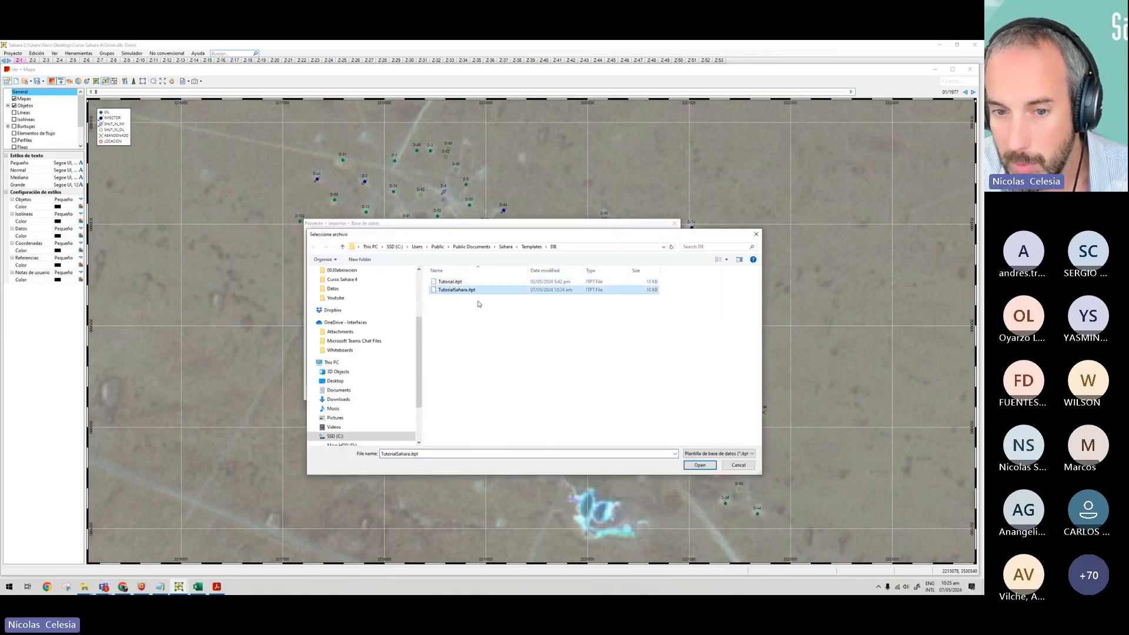
pyautogui.click(696, 467)
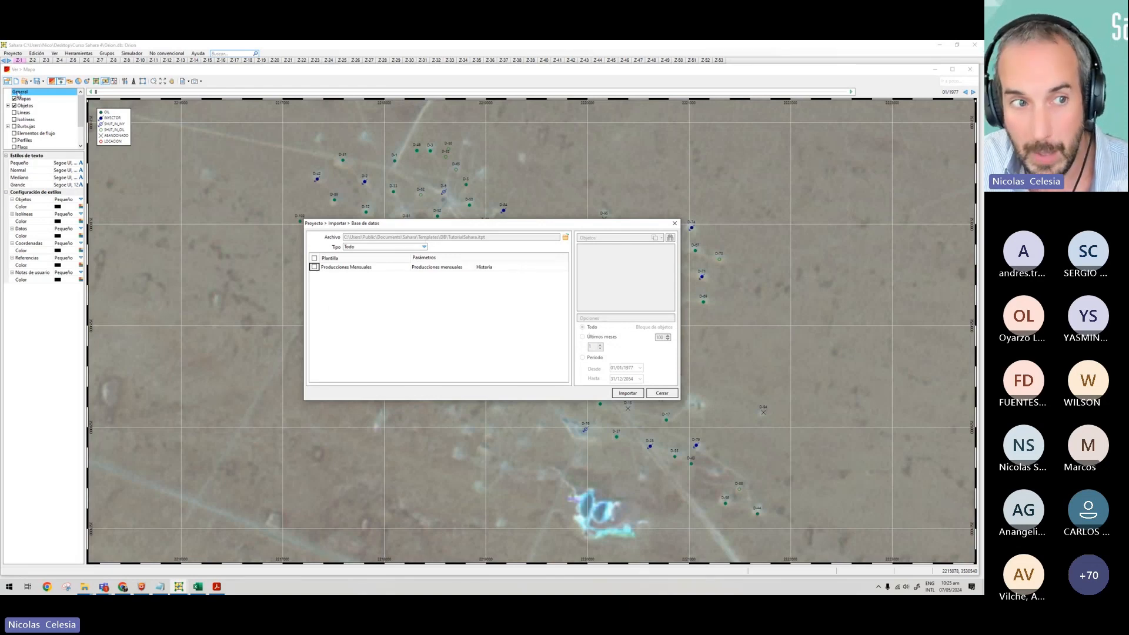
pyautogui.click(314, 268)
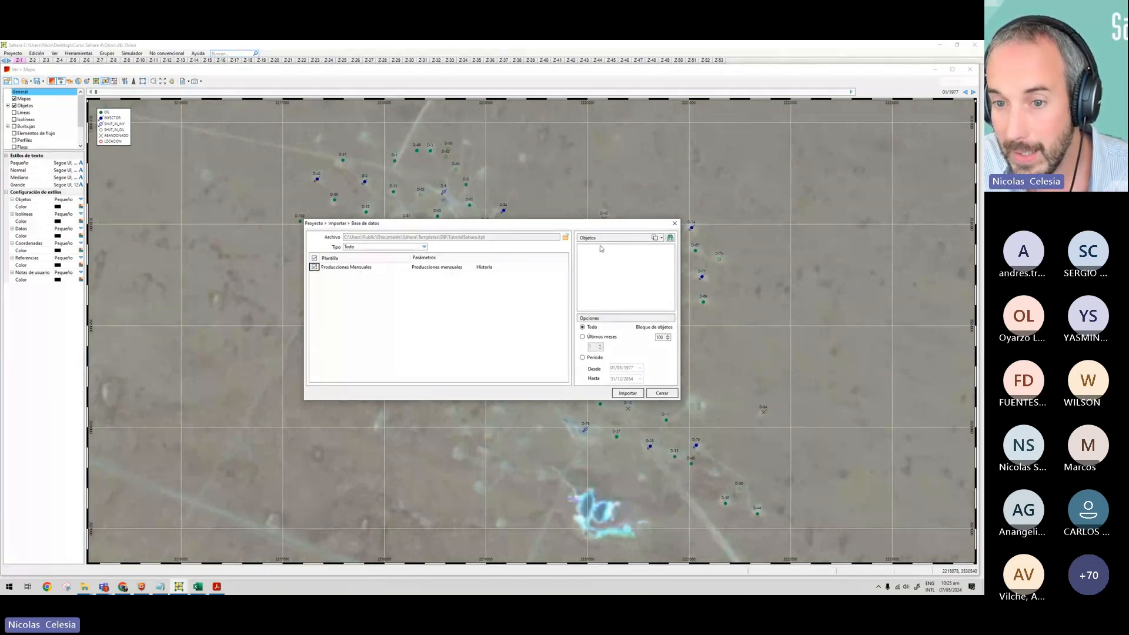
pyautogui.moveTo(569, 224); pyautogui.dragTo(509, 214)
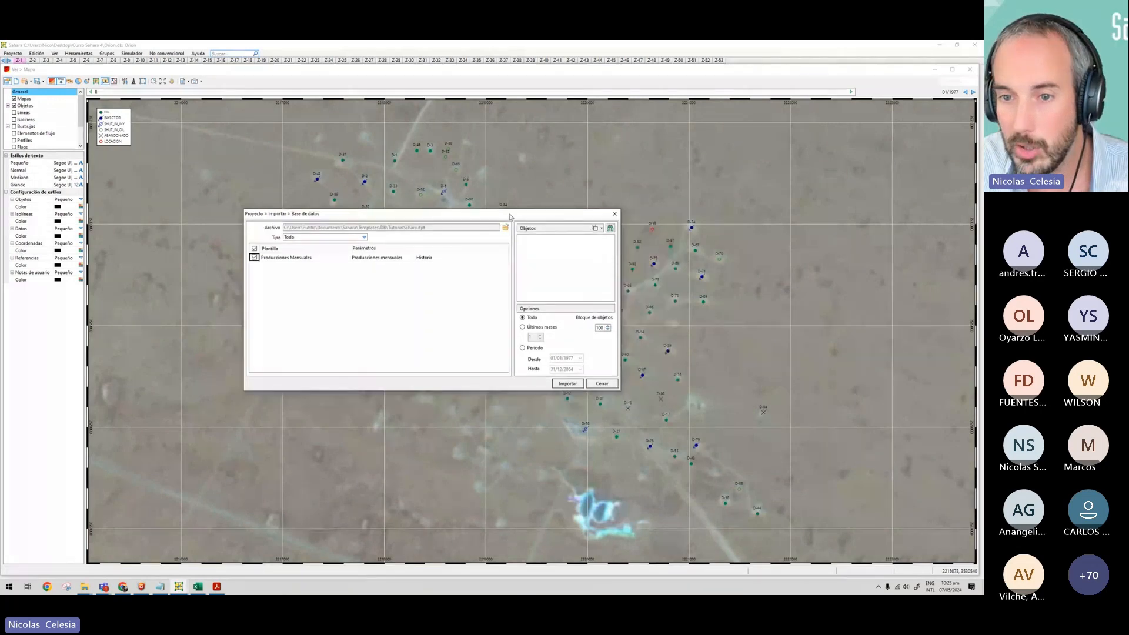
pyautogui.click(610, 228)
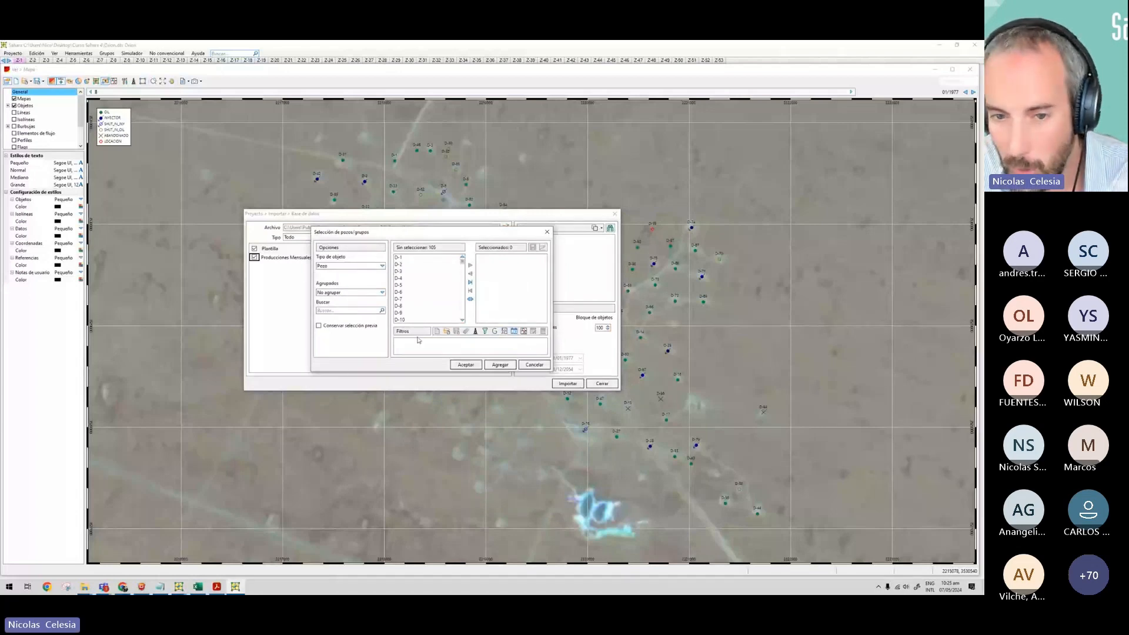
pyautogui.click(471, 283)
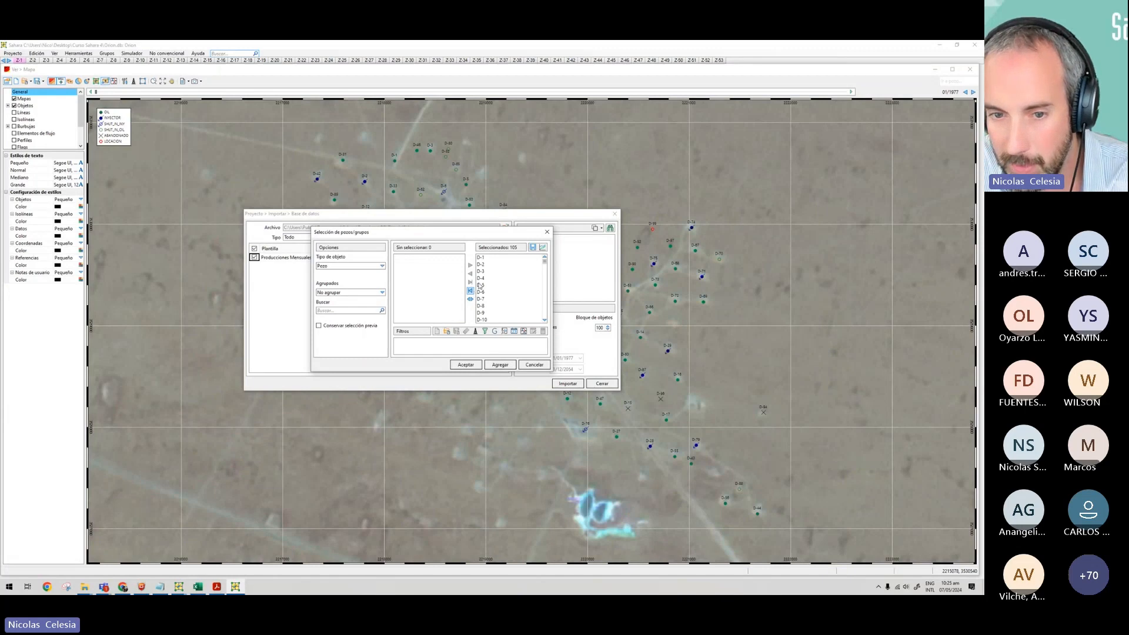
pyautogui.click(535, 365)
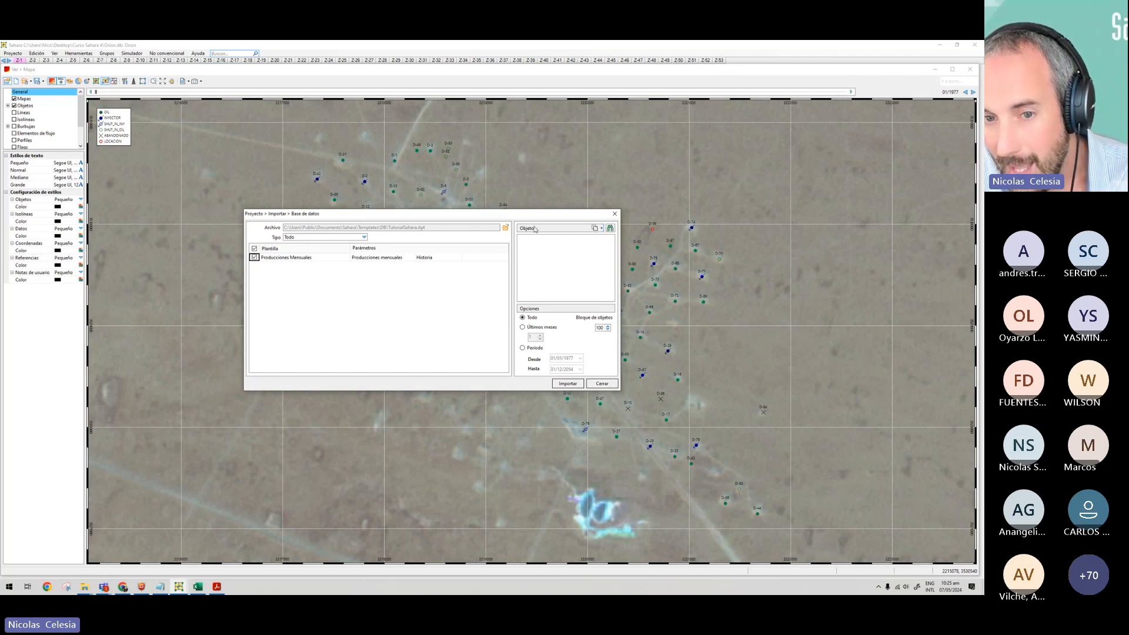
# Try the Todo and Selección activa options for the objects to import, and return to Ninguno.
pyautogui.click(595, 229)
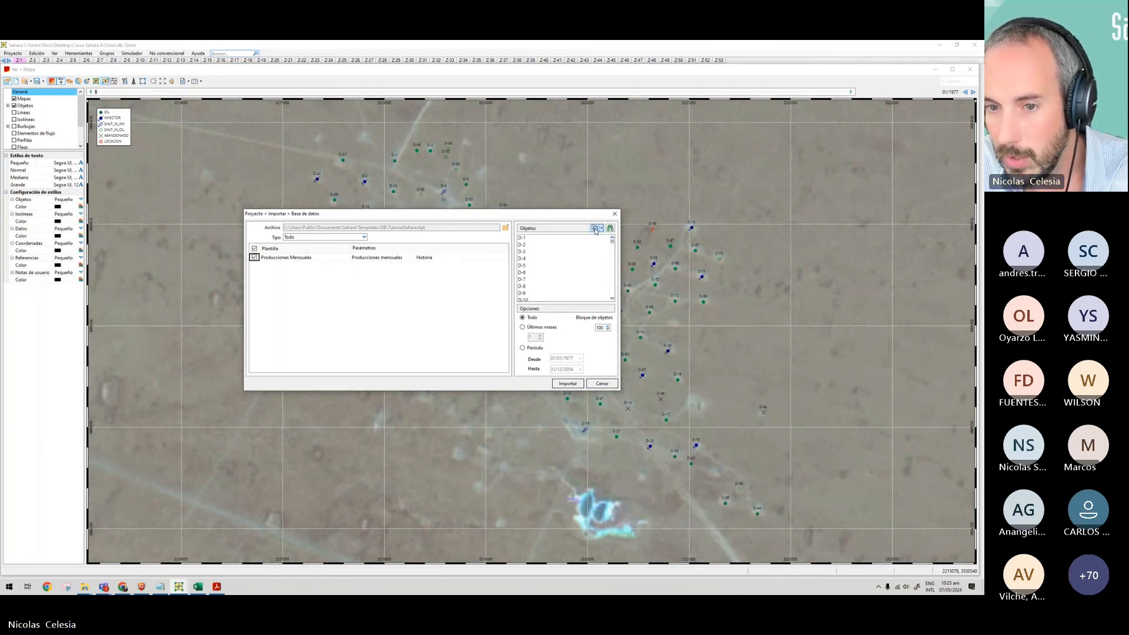
pyautogui.click(601, 228)
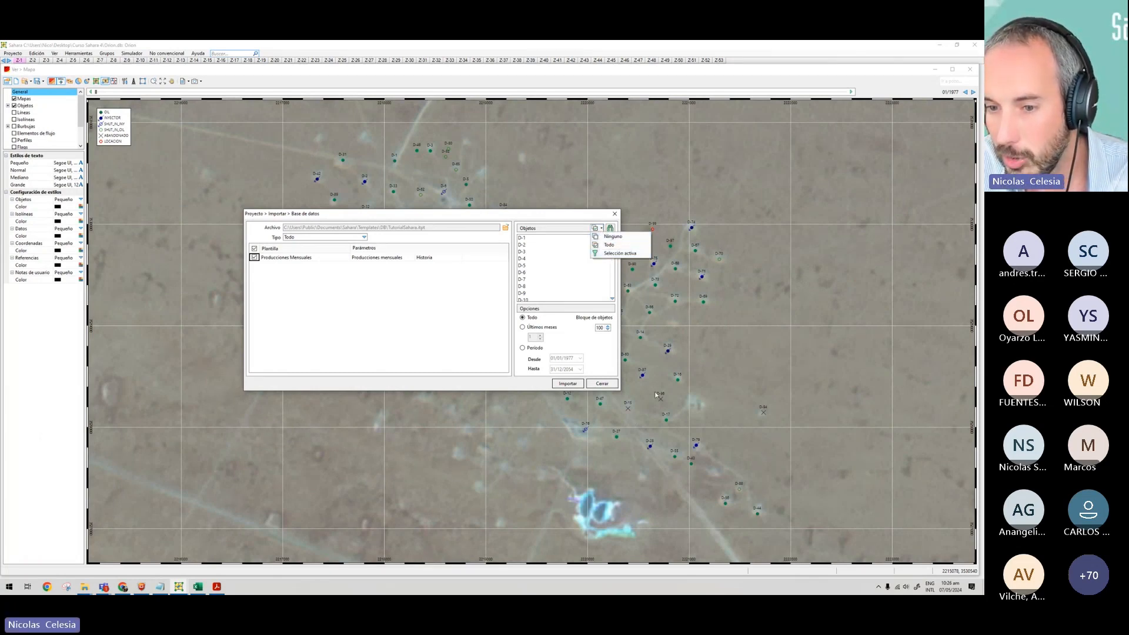
pyautogui.click(617, 256)
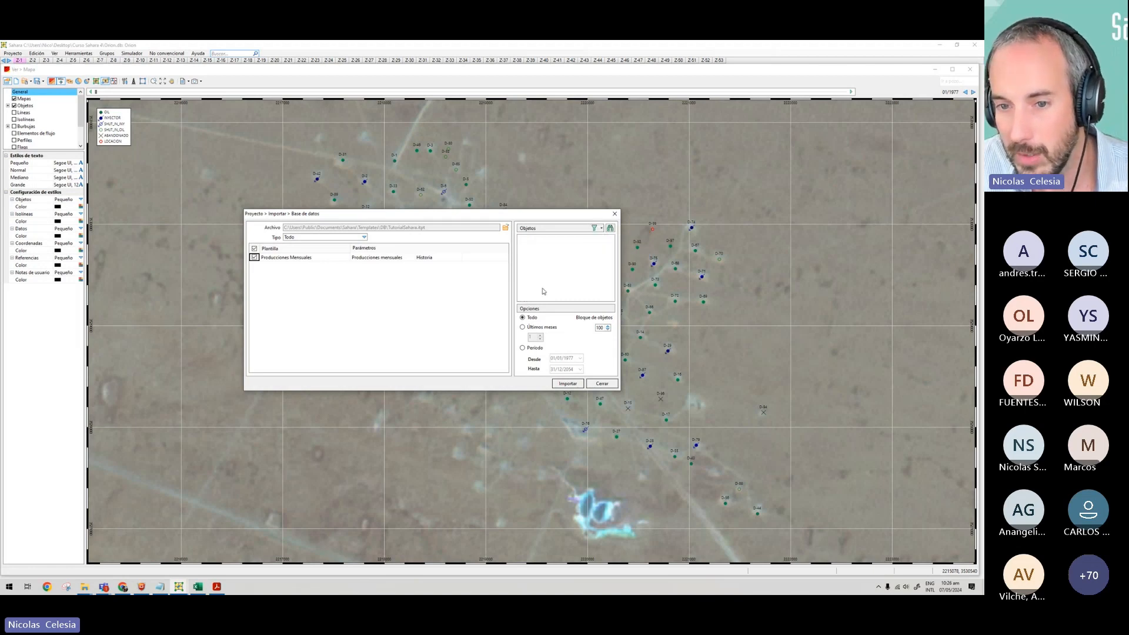
pyautogui.click(594, 229)
pyautogui.click(596, 237)
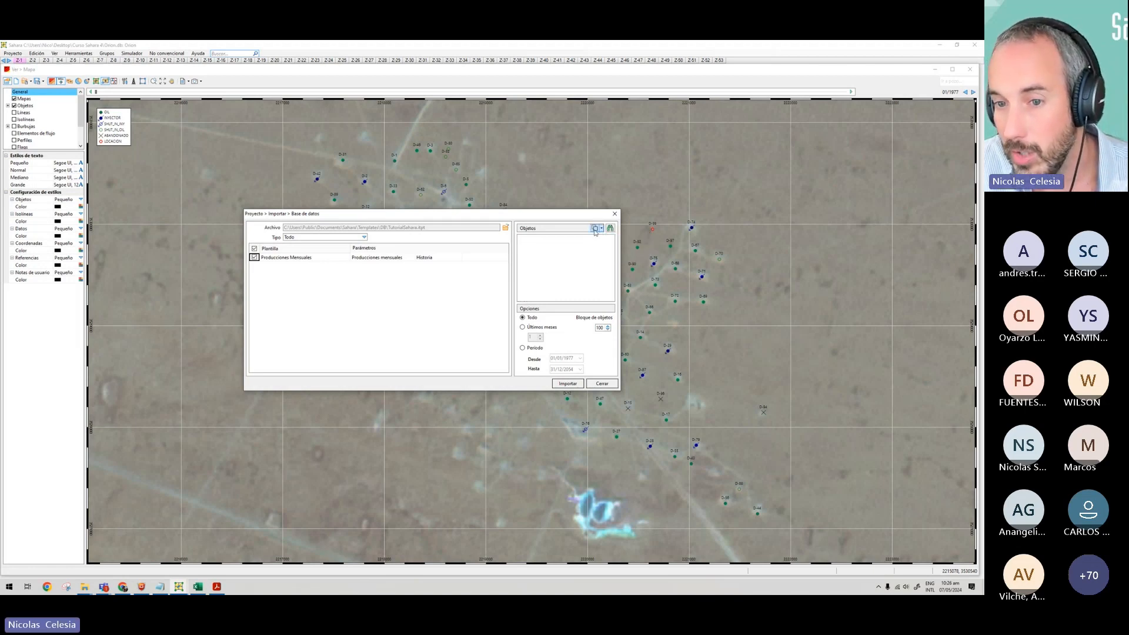
# Switch the list of objects to import repeatedly between all objects and none, ending with an empty list.
pyautogui.click(594, 229)
pyautogui.click(594, 229)
pyautogui.click(595, 228)
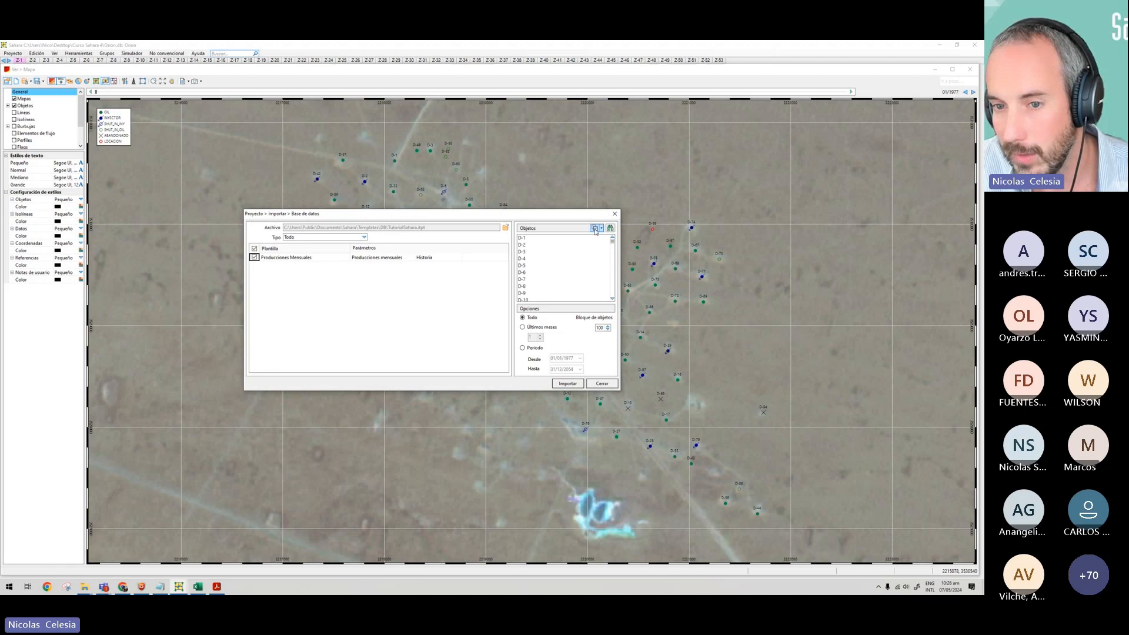
pyautogui.click(595, 229)
pyautogui.click(595, 229)
pyautogui.click(595, 229)
pyautogui.click(595, 229)
pyautogui.click(595, 230)
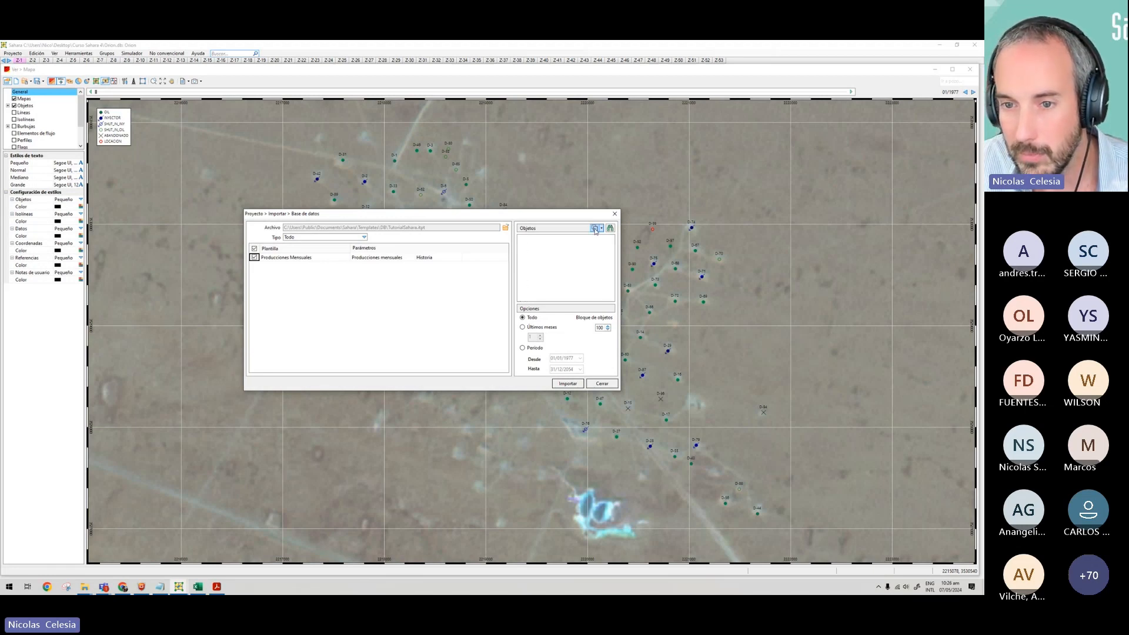
pyautogui.click(595, 229)
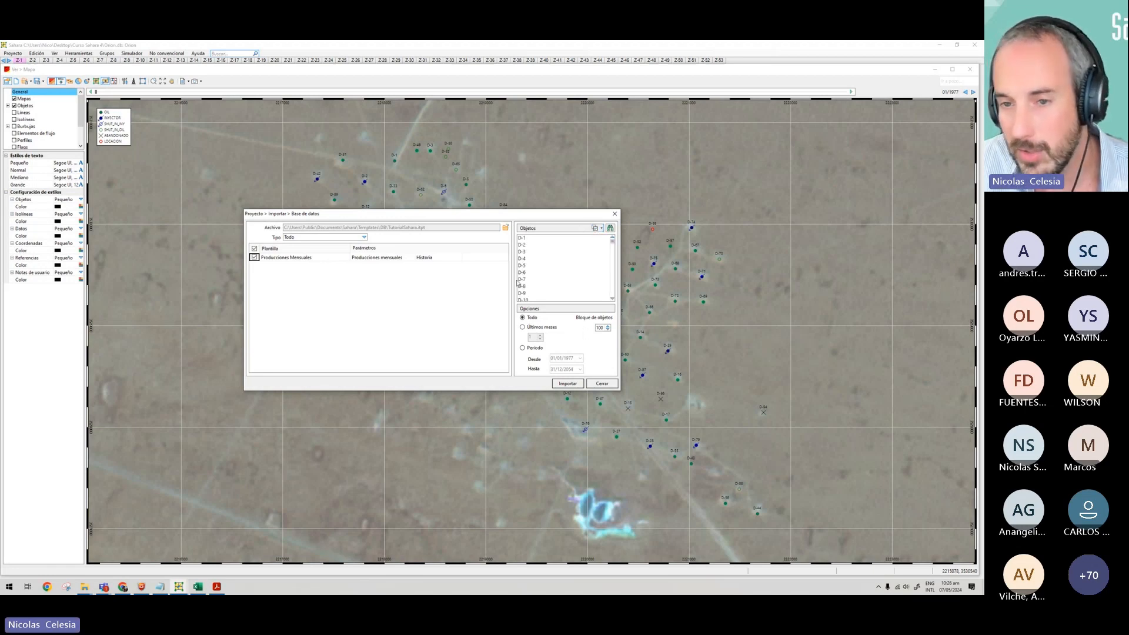
pyautogui.click(595, 229)
# Select all the wells as the objects to import using the well and group selection.
pyautogui.click(610, 228)
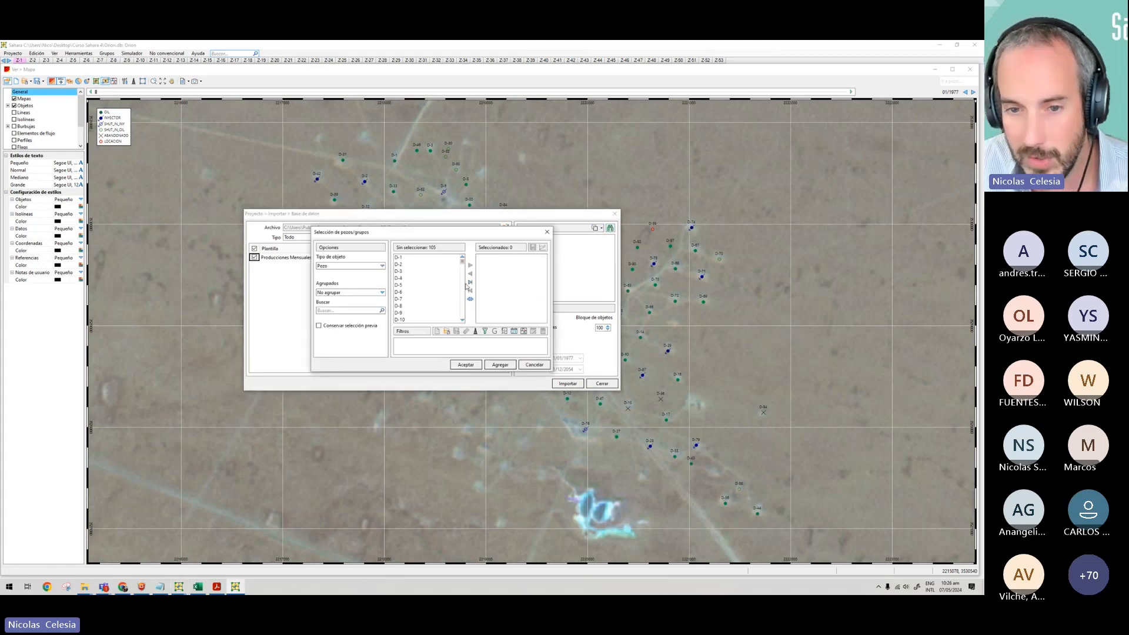
pyautogui.click(469, 282)
pyautogui.click(466, 364)
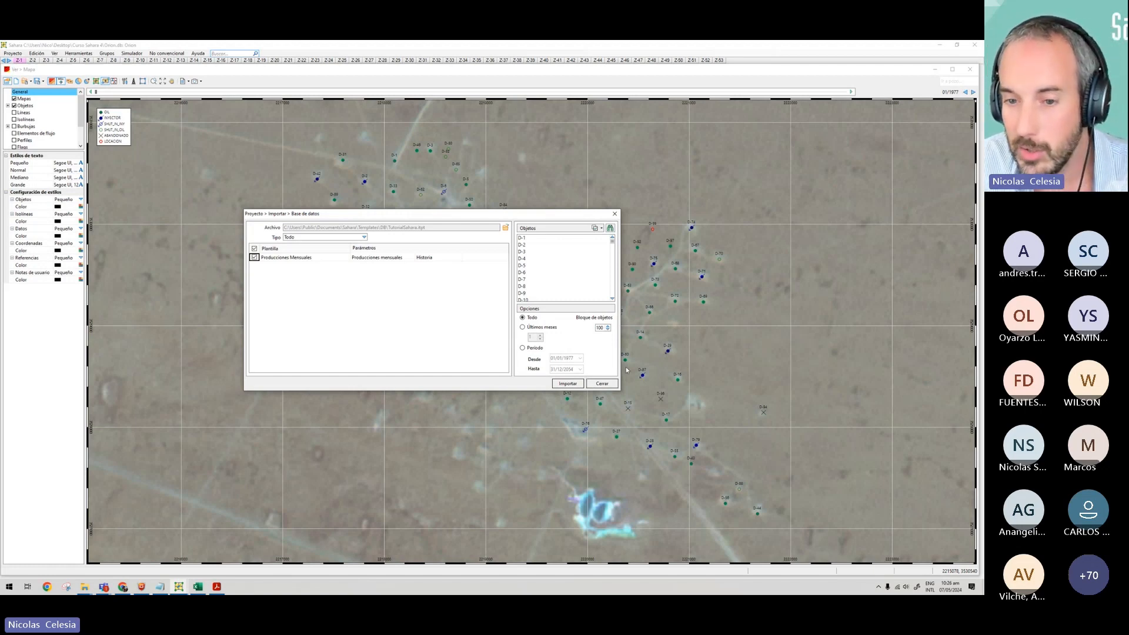
# Try the Últimos meses and Período options for the import's date range, and return to Todo.
pyautogui.click(522, 327)
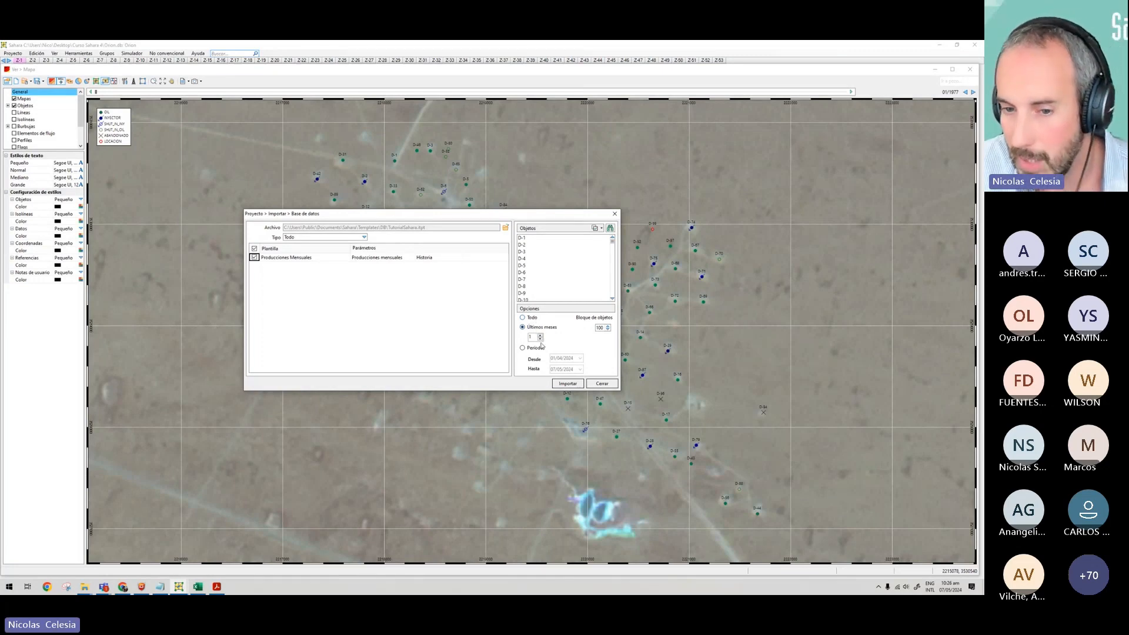
pyautogui.click(540, 335)
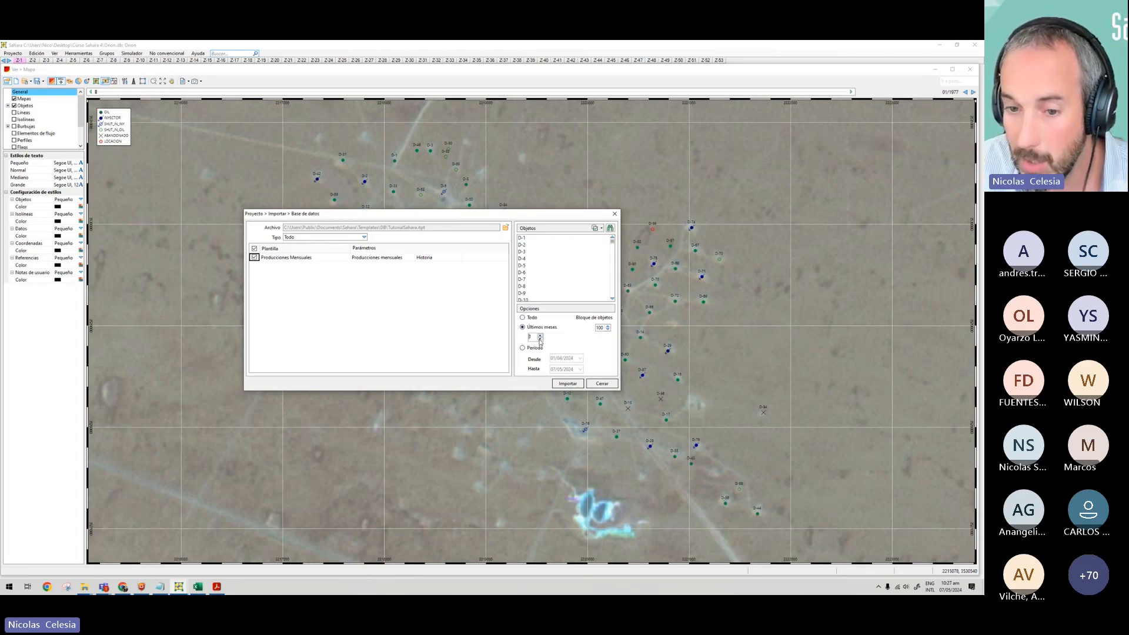
pyautogui.click(523, 348)
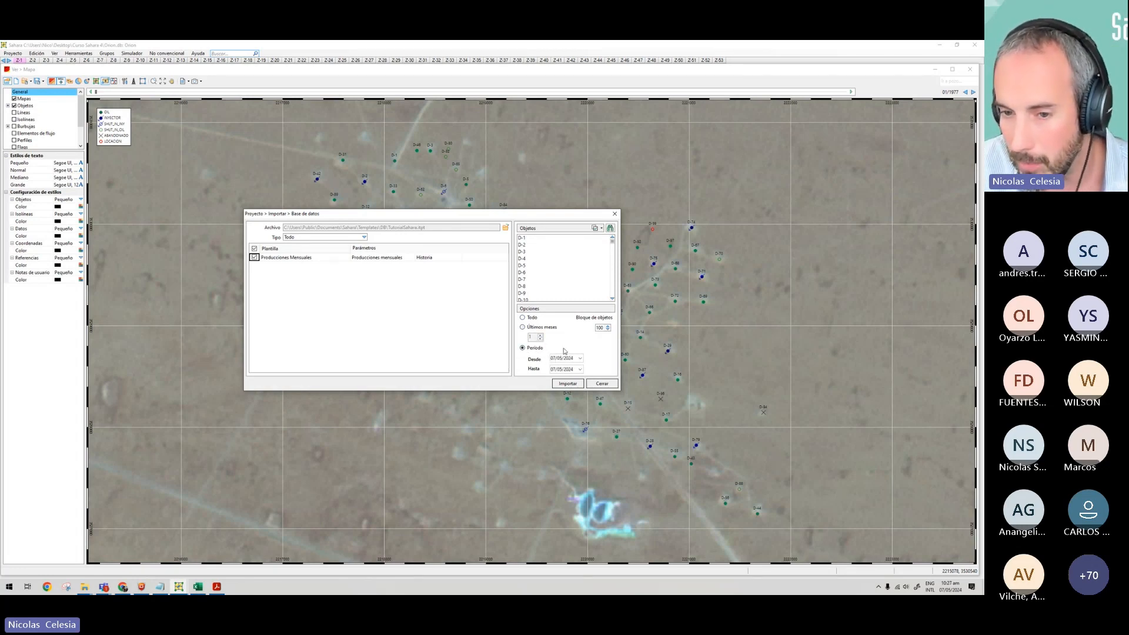
pyautogui.click(522, 328)
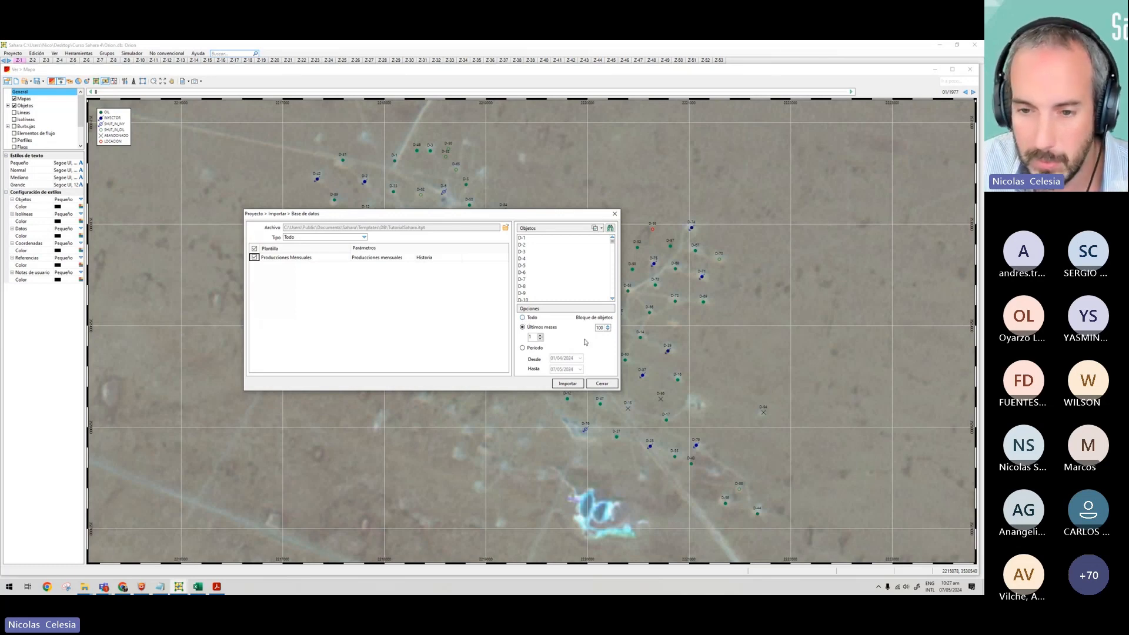
pyautogui.click(523, 318)
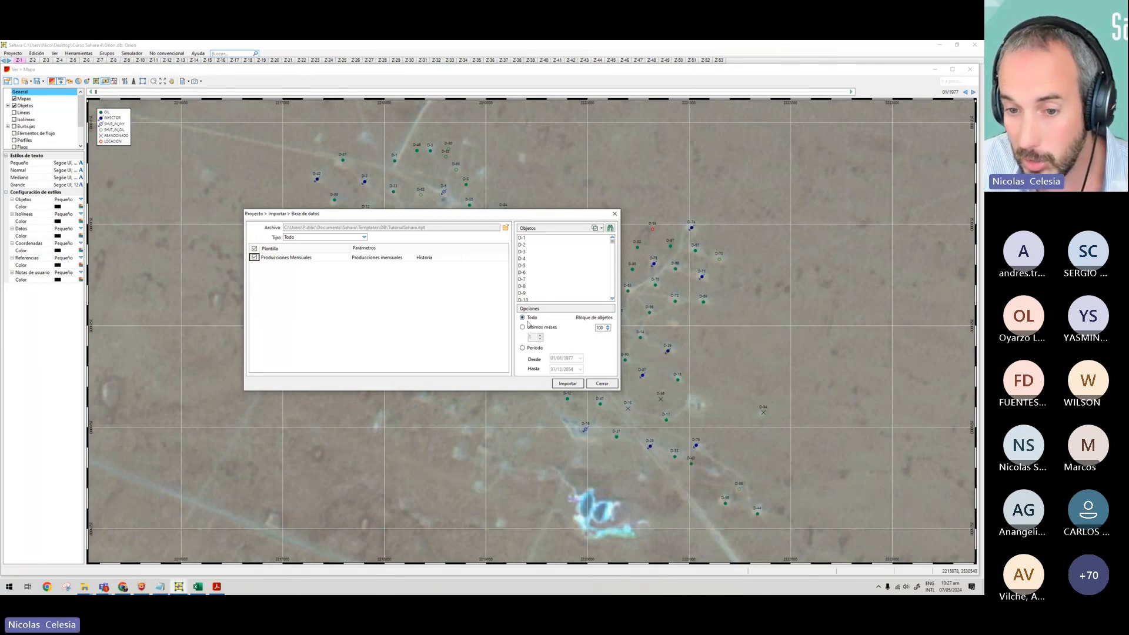
# Import the Producciones Mensuales data for the listed objects, review the process details for objects without data, and close the import.
pyautogui.click(567, 383)
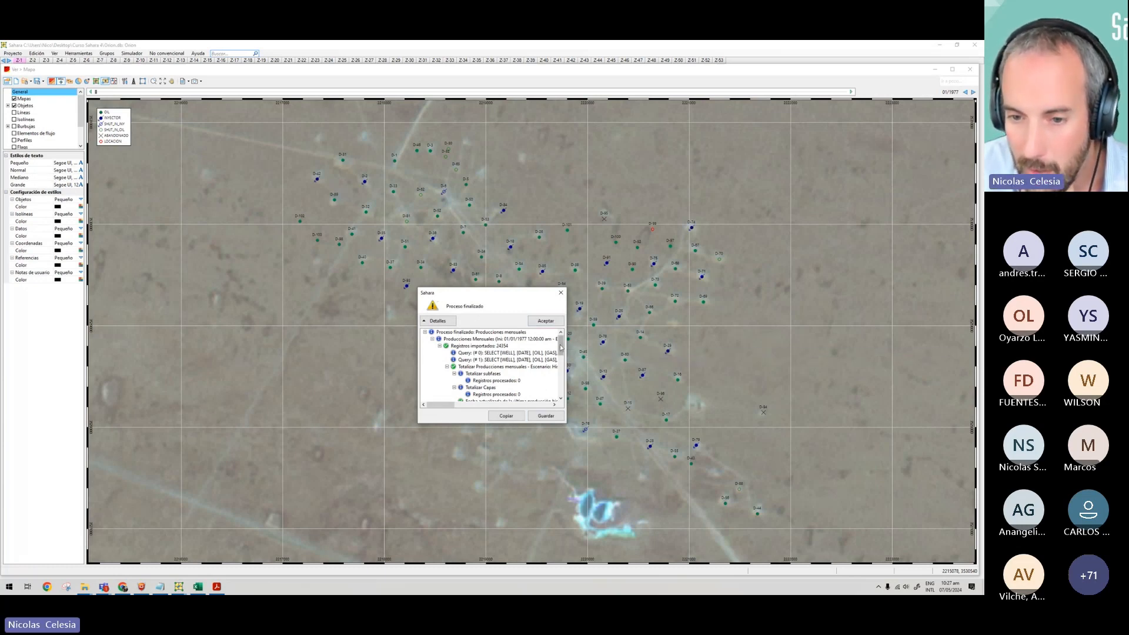
pyautogui.moveTo(560, 346); pyautogui.dragTo(560, 369)
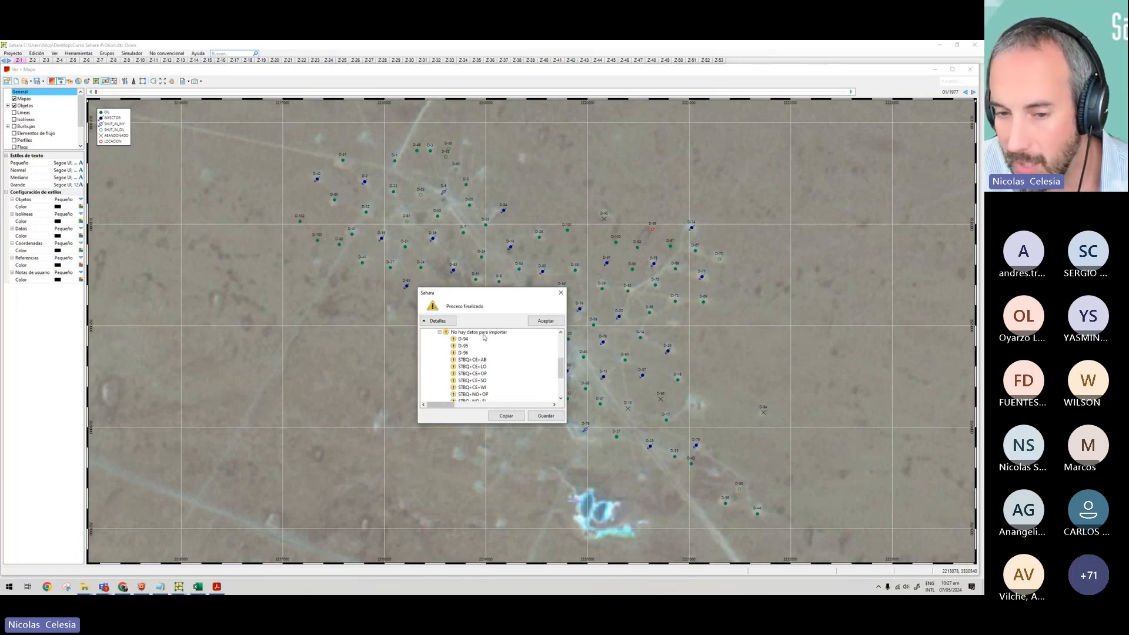
pyautogui.scroll(-3, 484, 341)
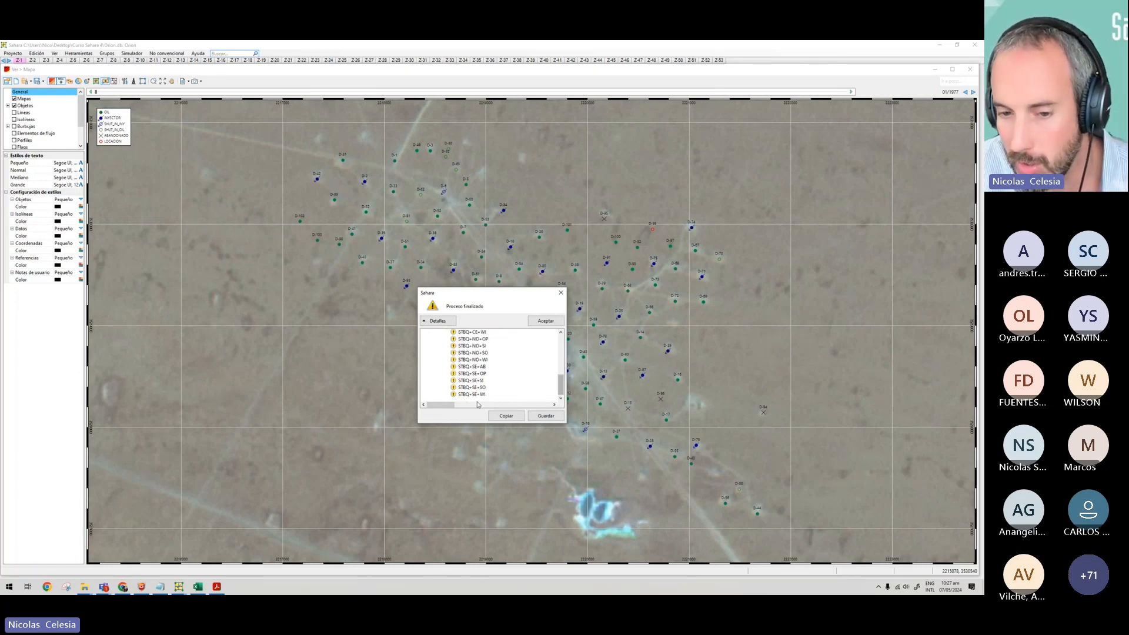
pyautogui.scroll(4, 473, 372)
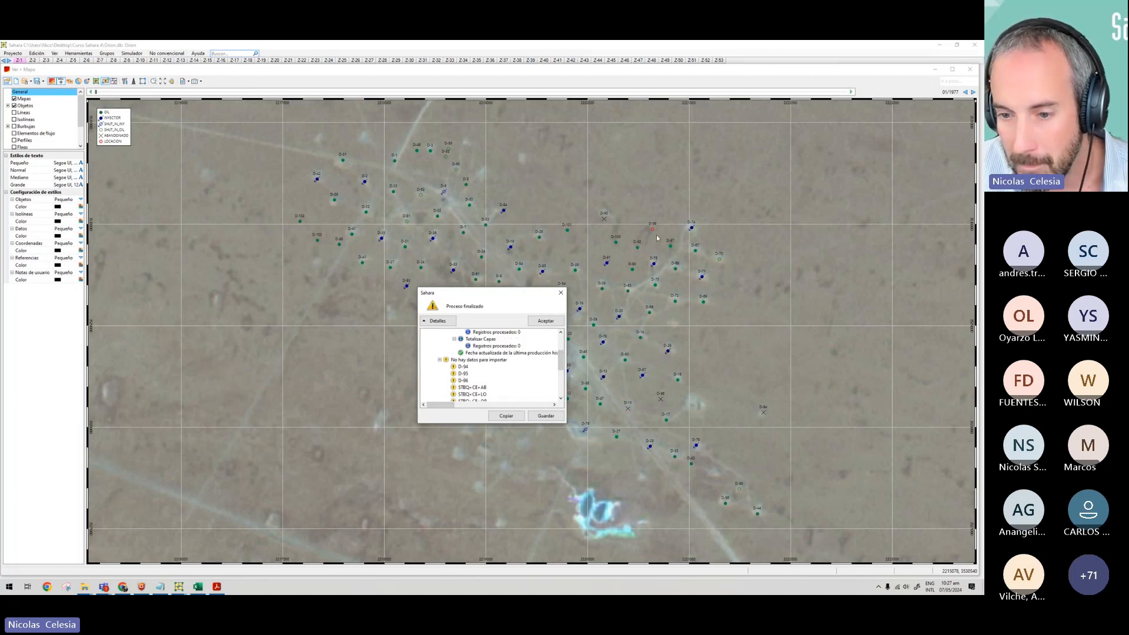
pyautogui.scroll(-4, 547, 341)
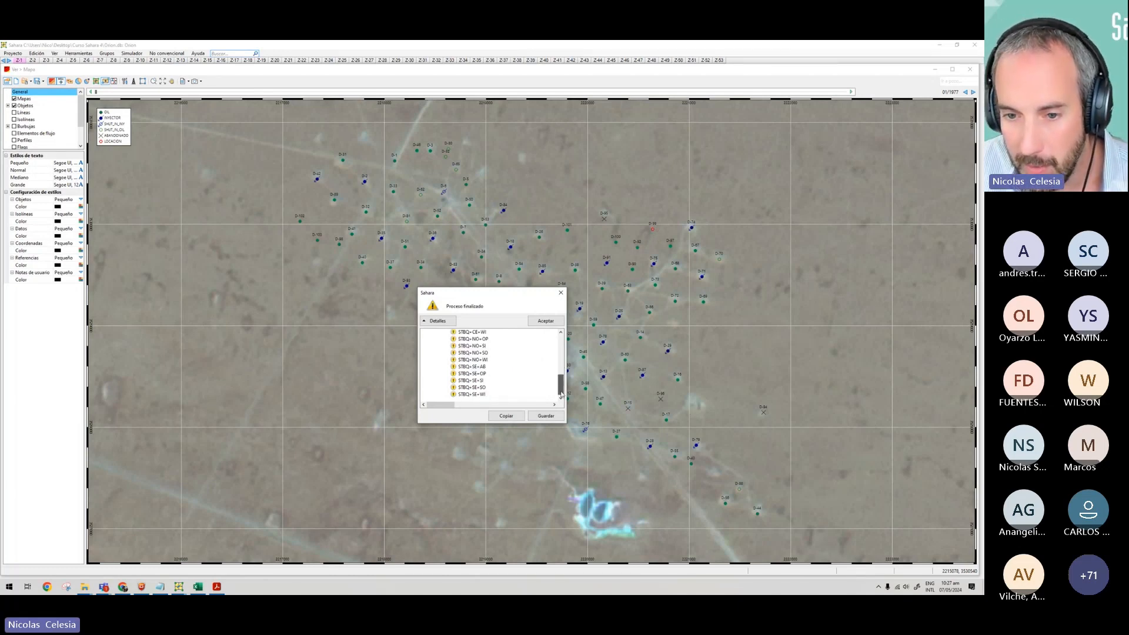
pyautogui.click(546, 321)
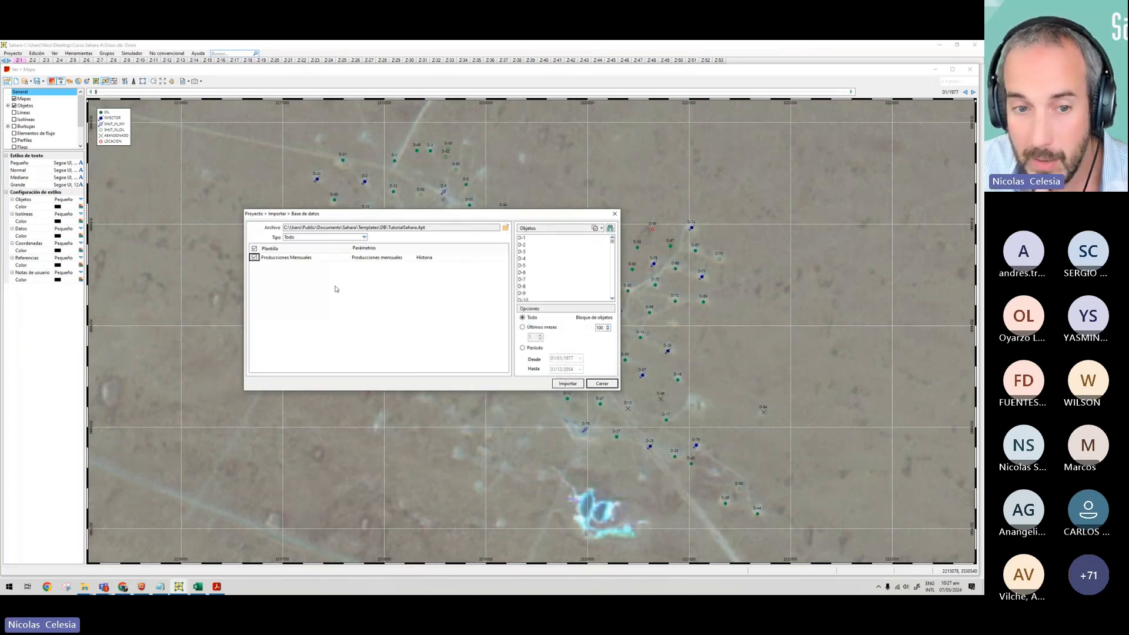
pyautogui.click(602, 383)
# Reopen the project's database import, mark the Producciones Mensuales template, and close it without importing.
pyautogui.click(12, 53)
pyautogui.moveTo(40, 119)
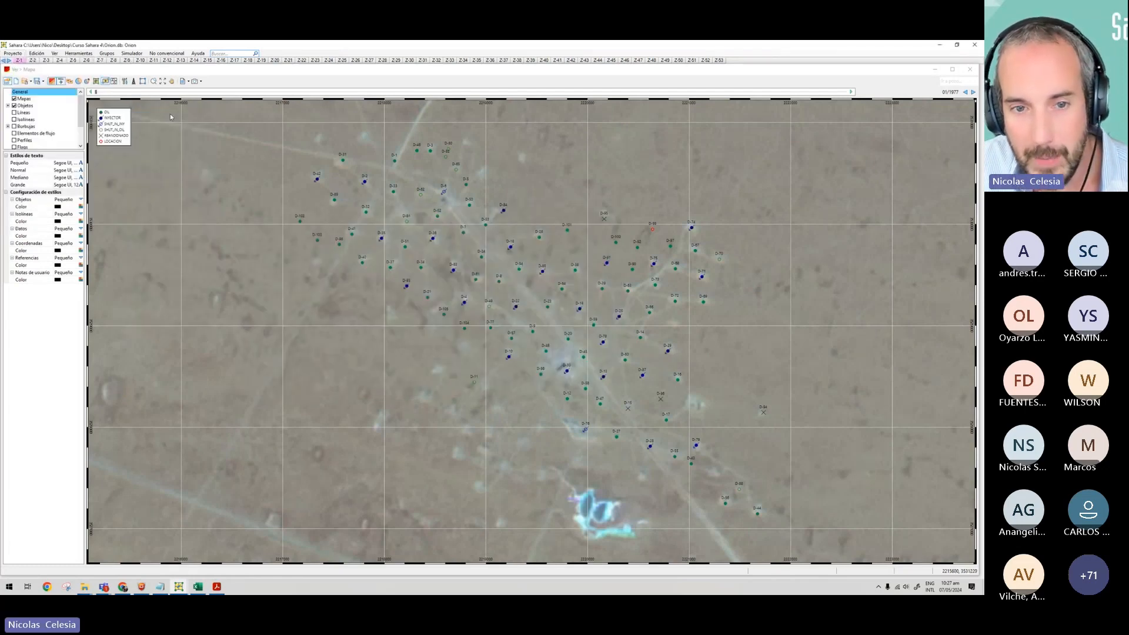
pyautogui.click(170, 117)
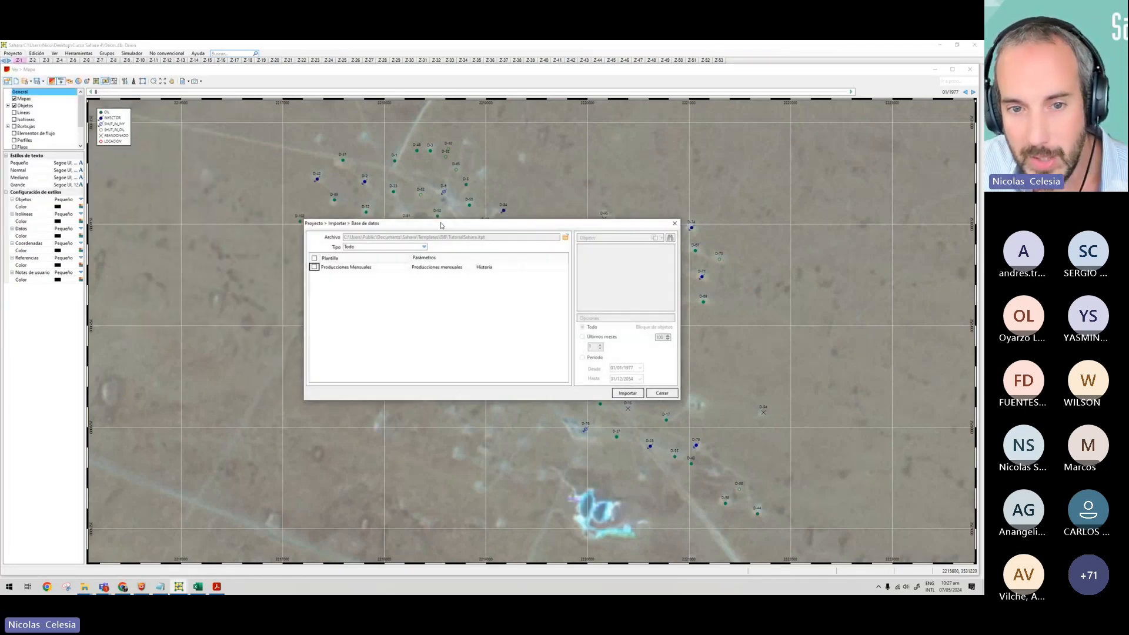
pyautogui.click(315, 267)
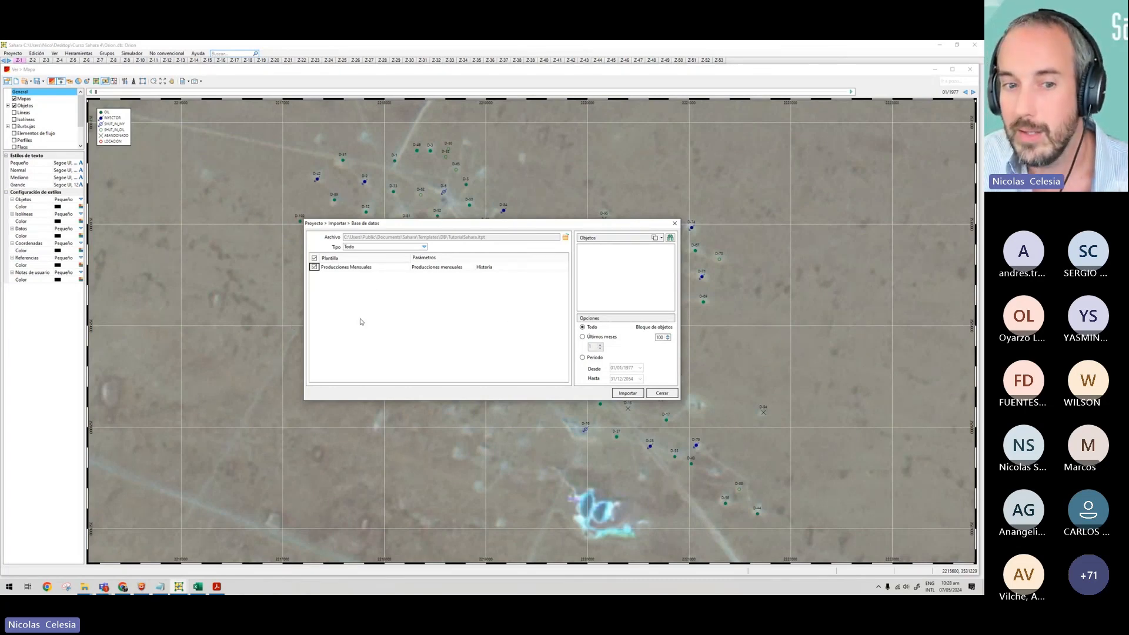
pyautogui.click(668, 396)
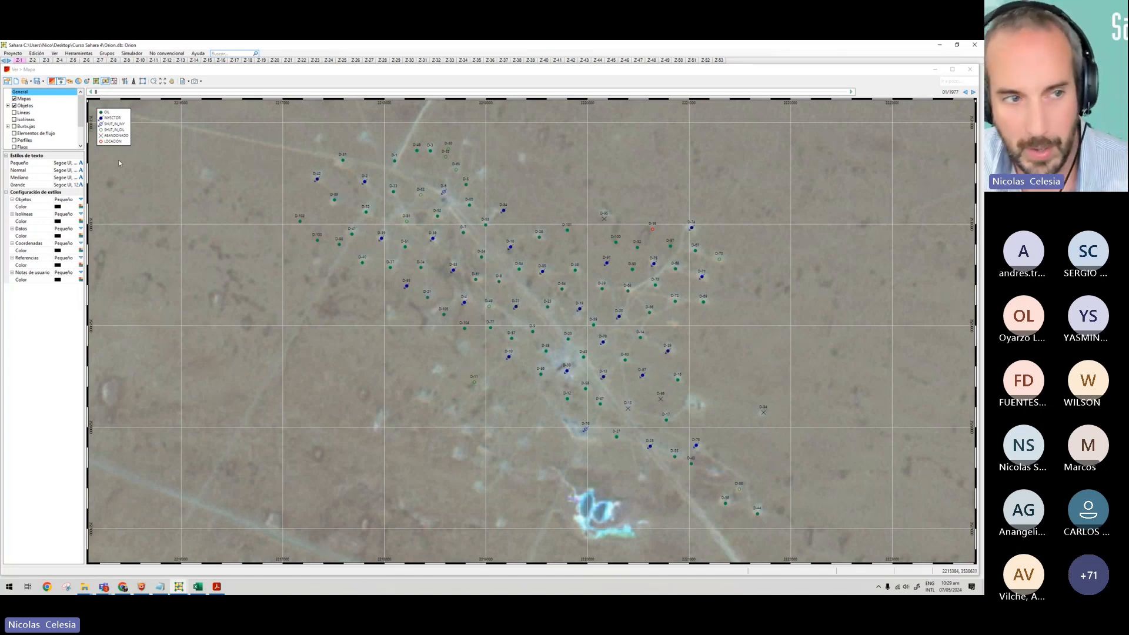
# Turn off the map's satellite background image and set the object symbol type to Simulador.
pyautogui.click(24, 99)
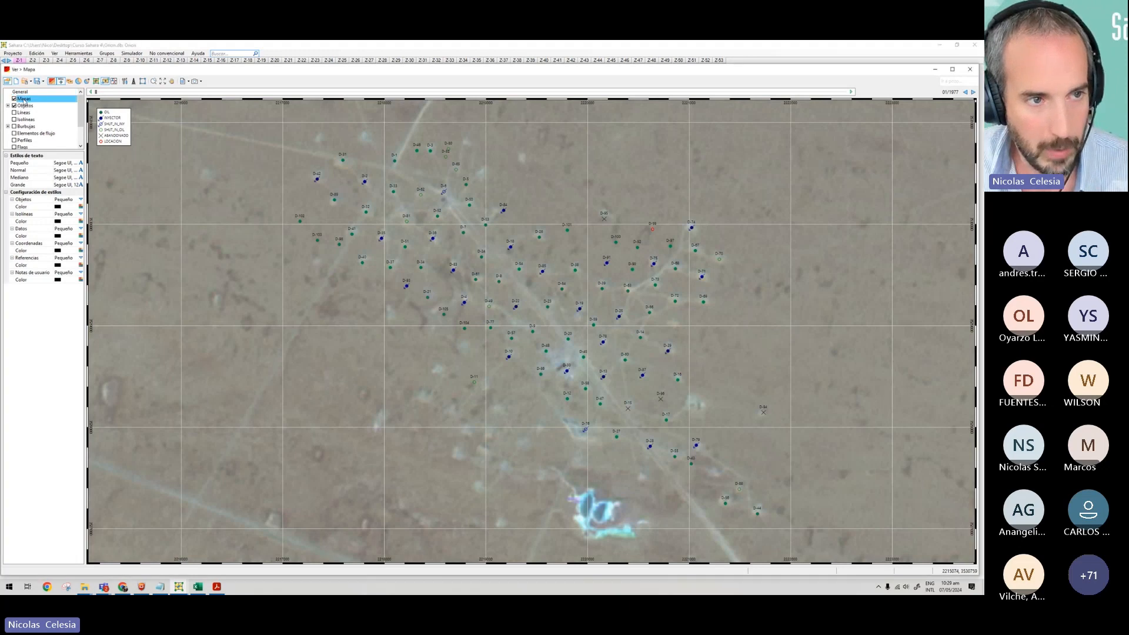
pyautogui.click(80, 251)
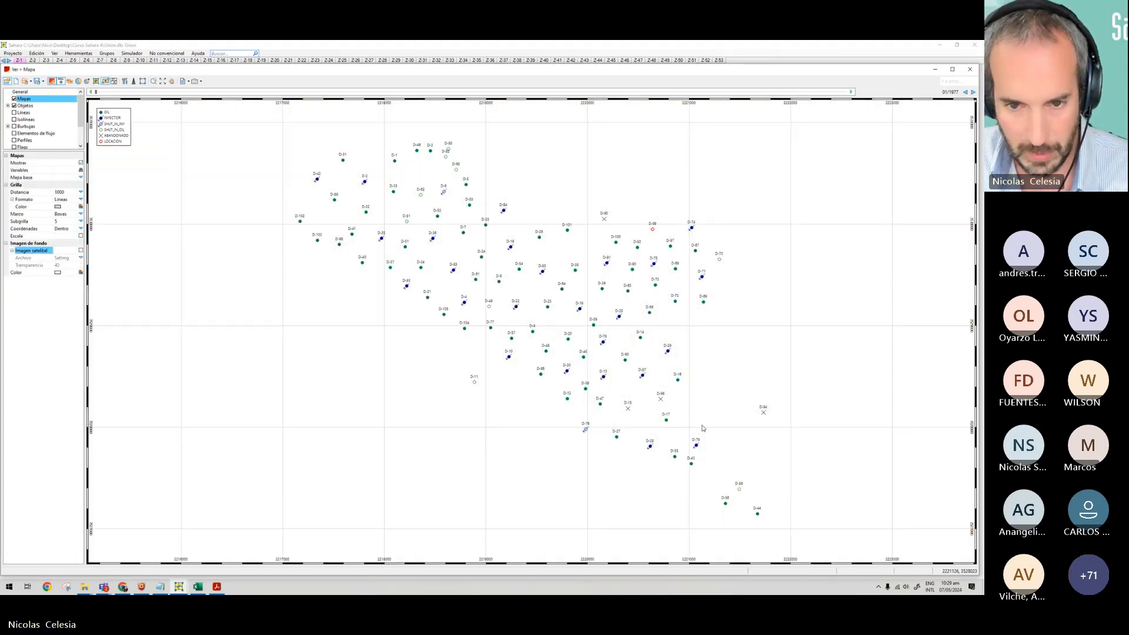
pyautogui.doubleClick(28, 106)
pyautogui.click(31, 121)
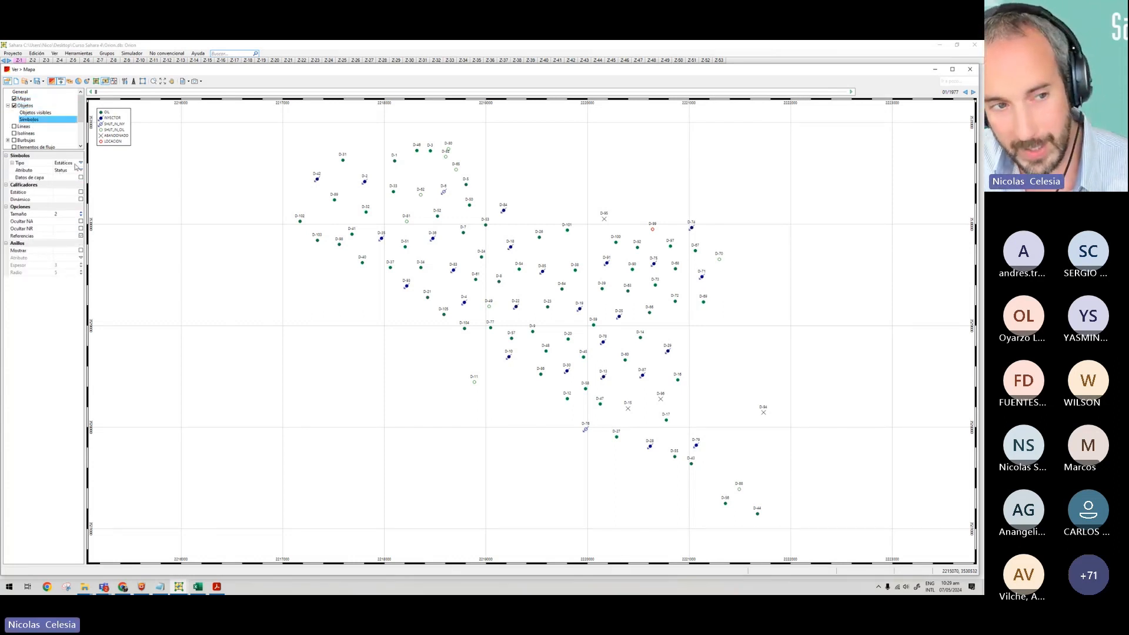
pyautogui.click(80, 163)
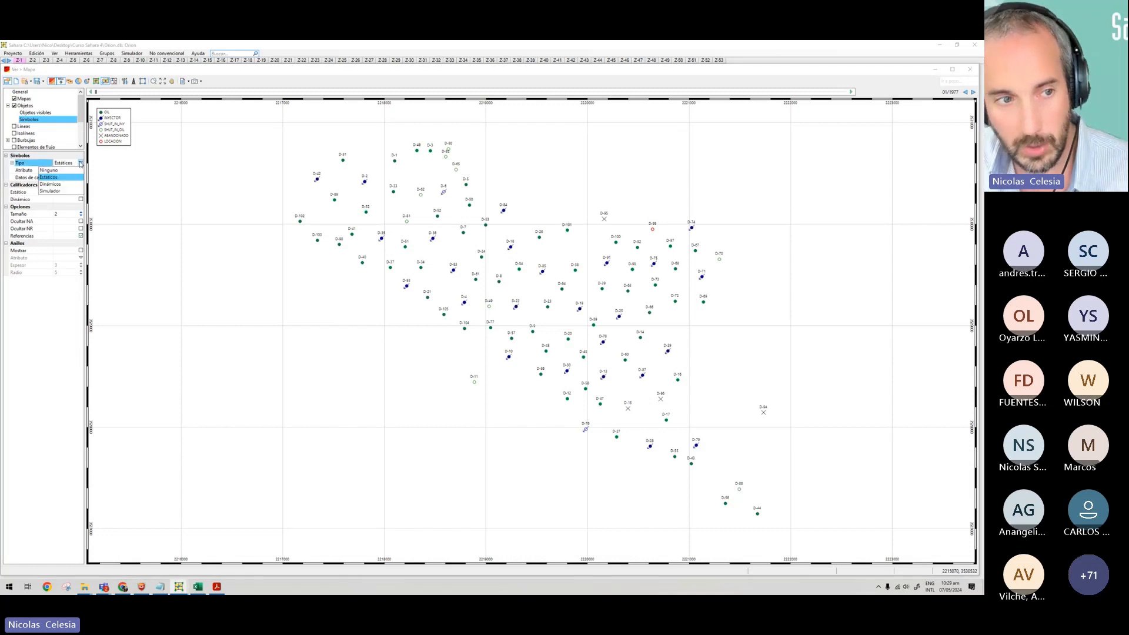
pyautogui.click(50, 191)
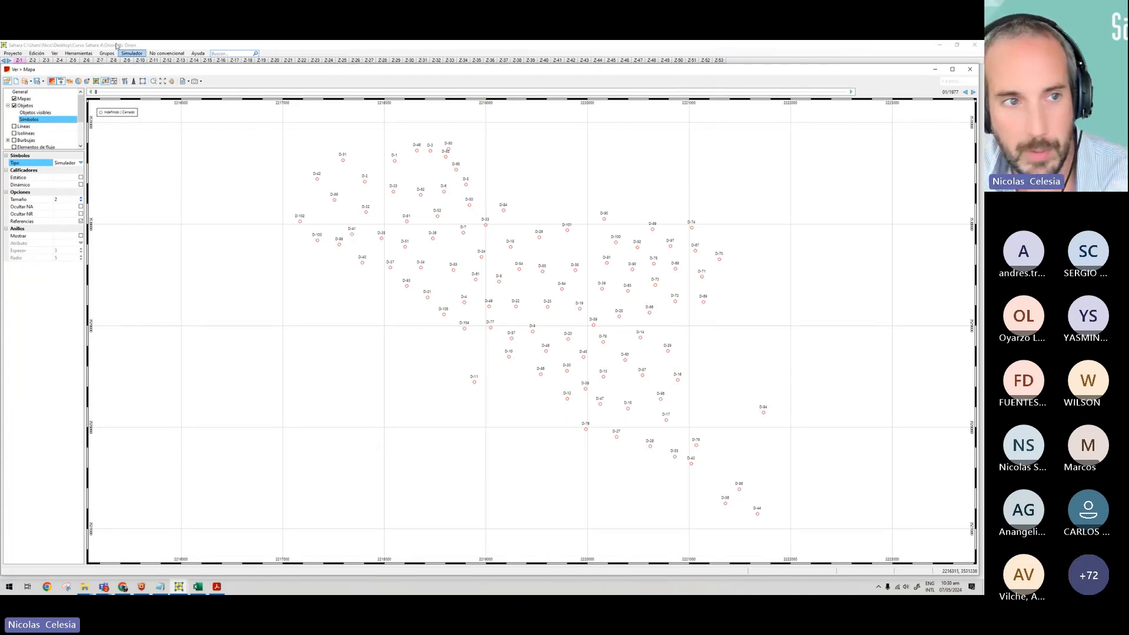
# Calculate the object states for all objects with the general tool Generar estados de objetos, then close the report and tool.
pyautogui.click(78, 53)
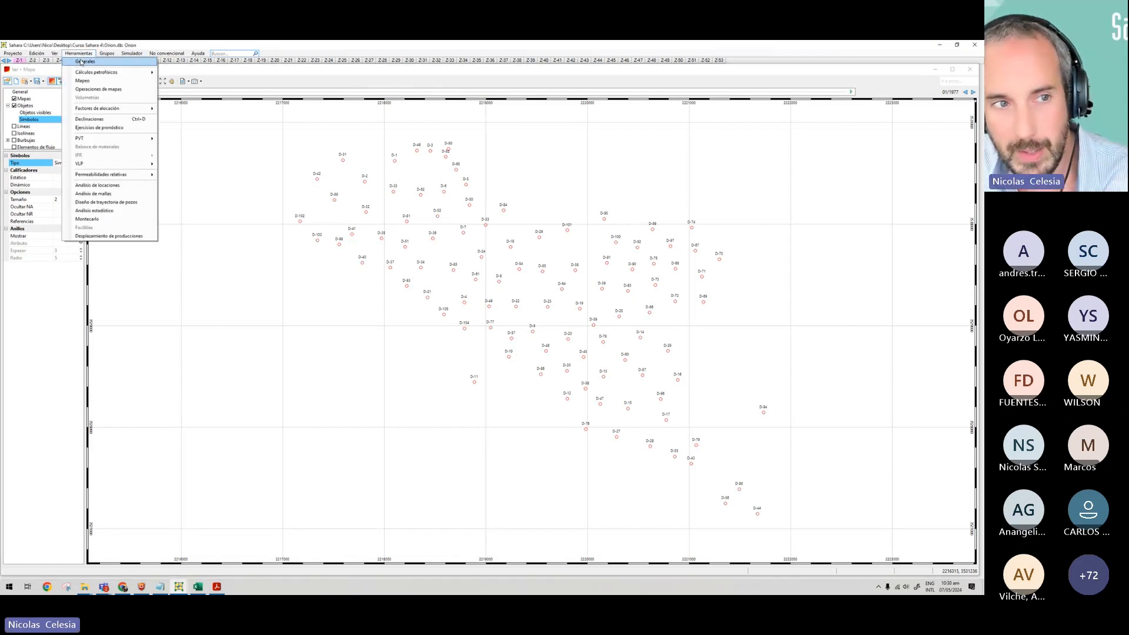
pyautogui.click(82, 62)
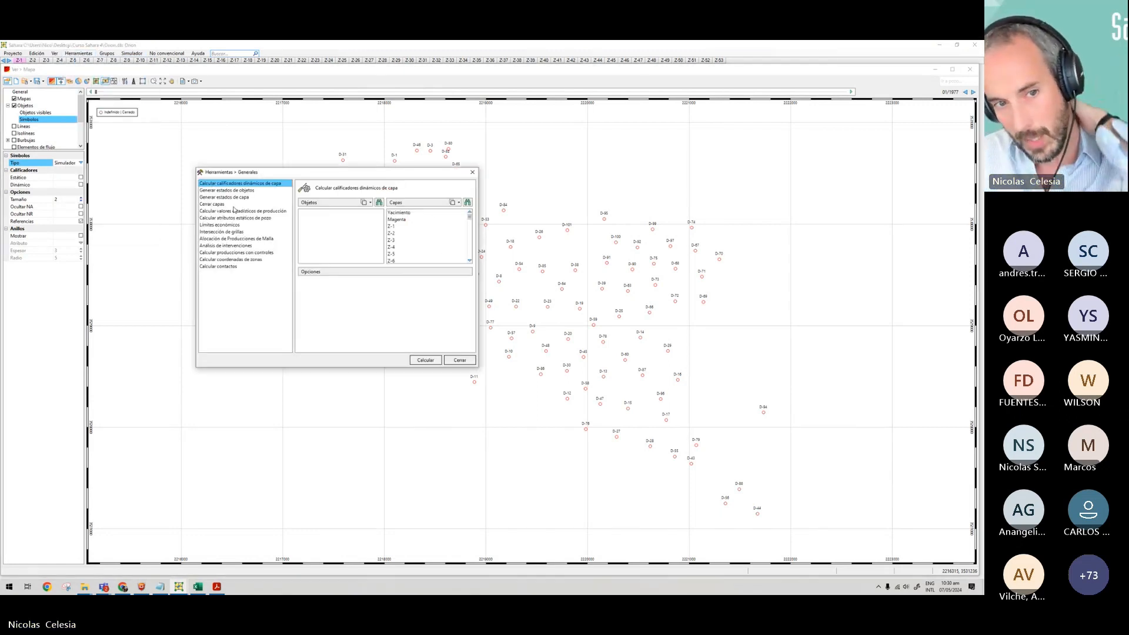
pyautogui.click(241, 191)
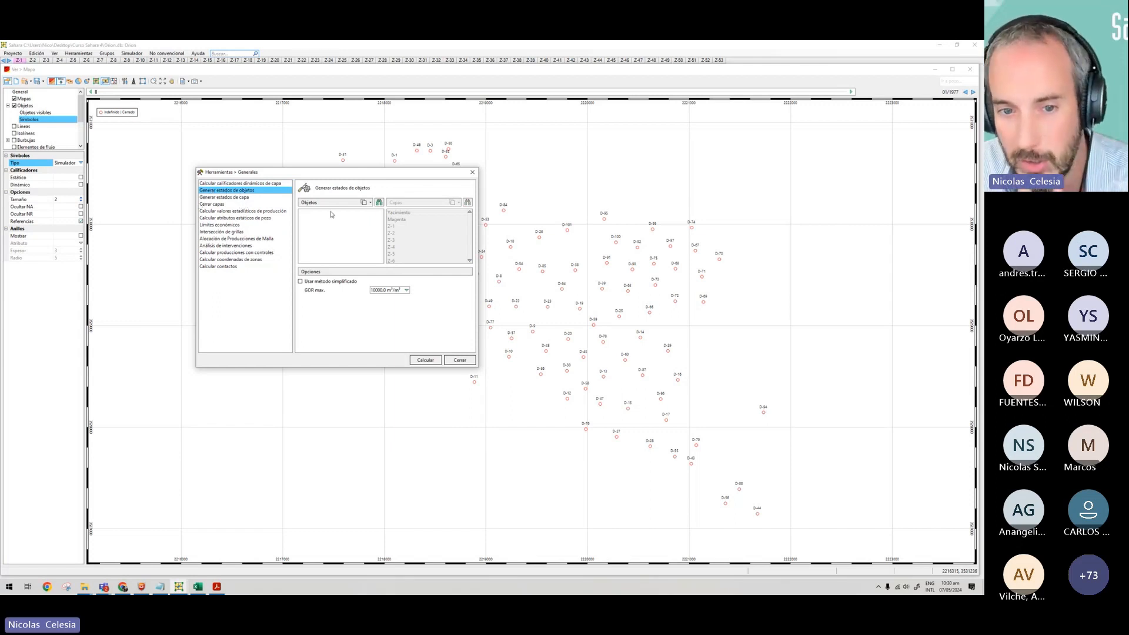
pyautogui.click(364, 203)
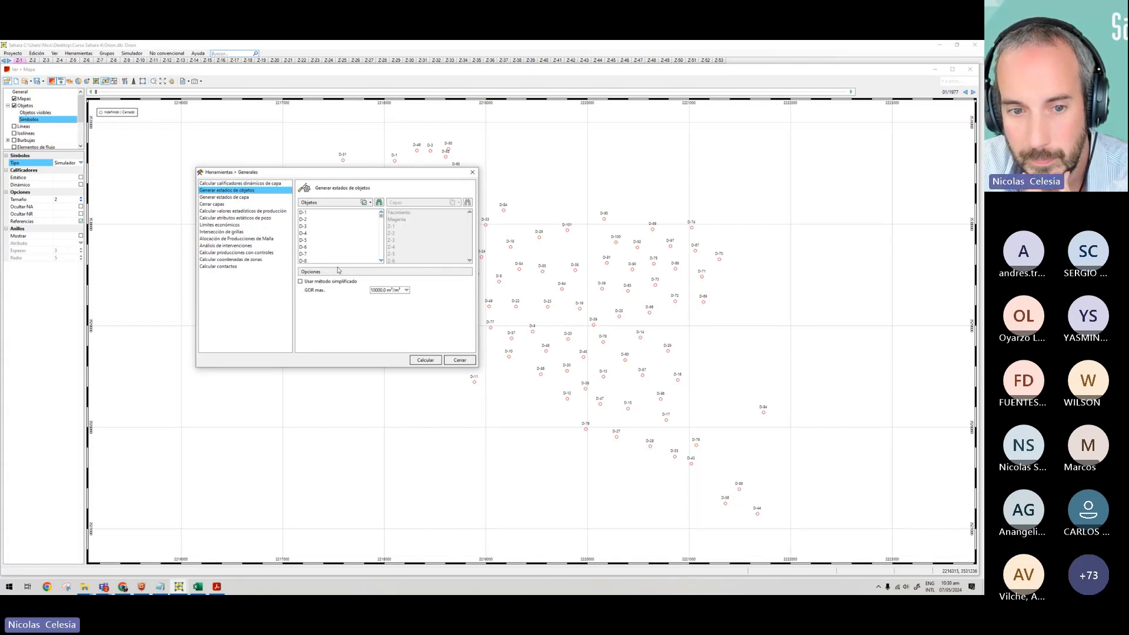
pyautogui.click(422, 361)
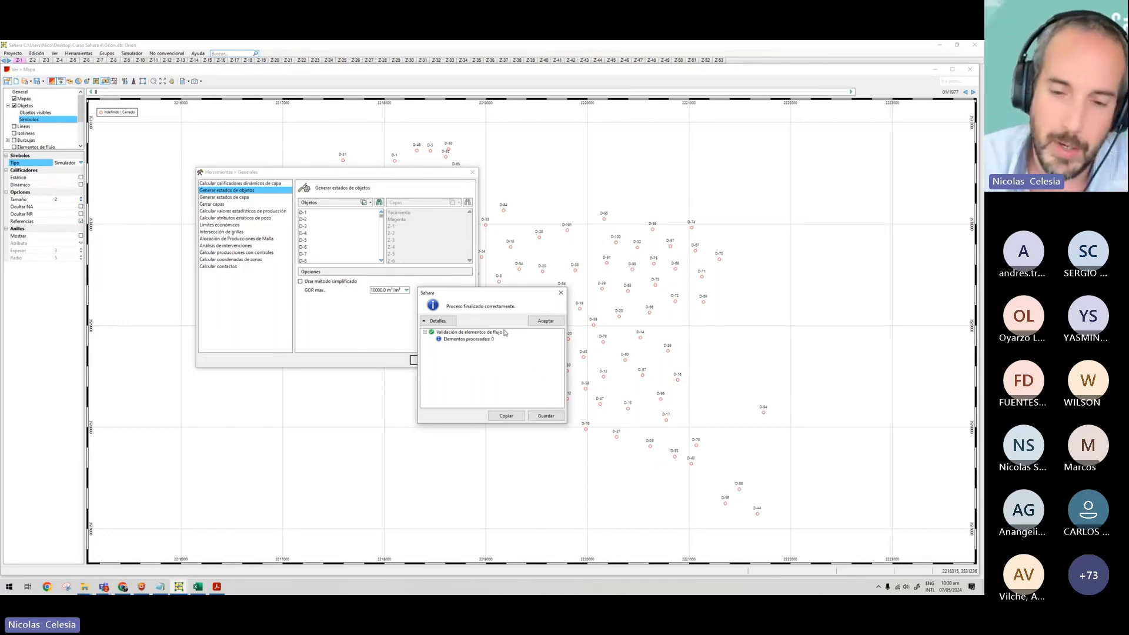
pyautogui.click(425, 332)
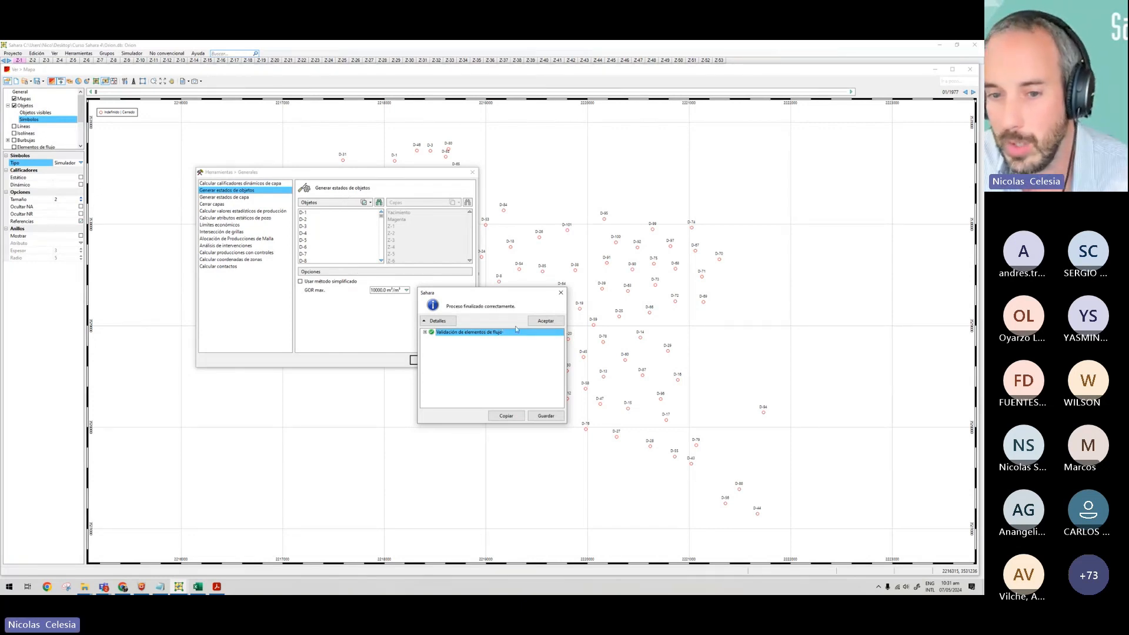
pyautogui.click(546, 322)
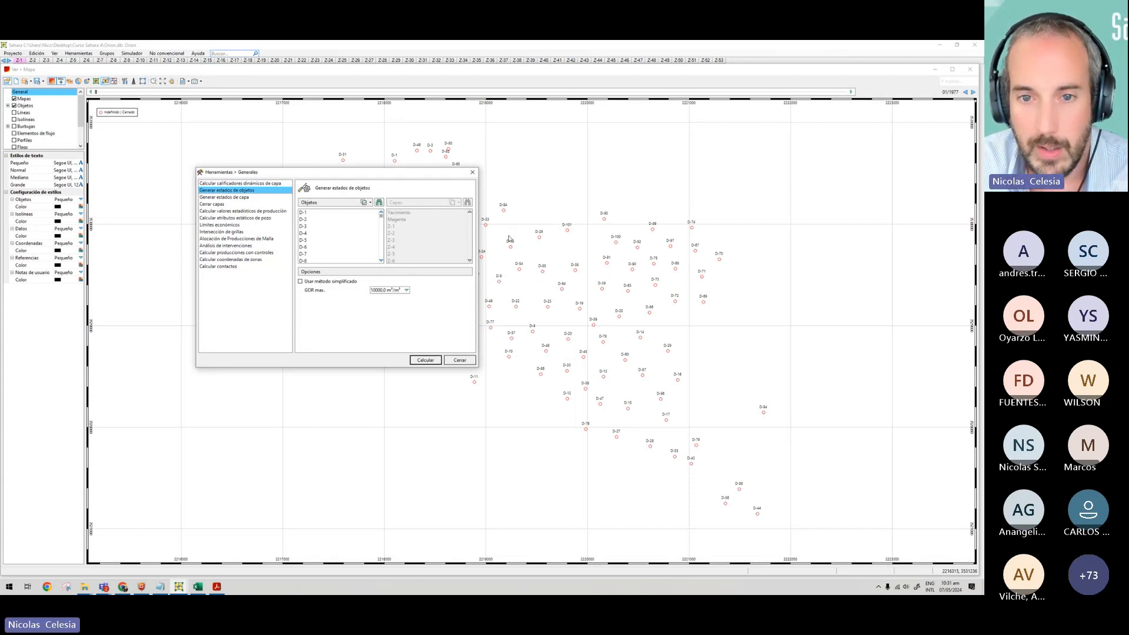
pyautogui.click(472, 172)
# Move the map's date forward and back through the production history to examine the well states over time.
pyautogui.click(97, 92)
pyautogui.moveTo(97, 92); pyautogui.dragTo(238, 92)
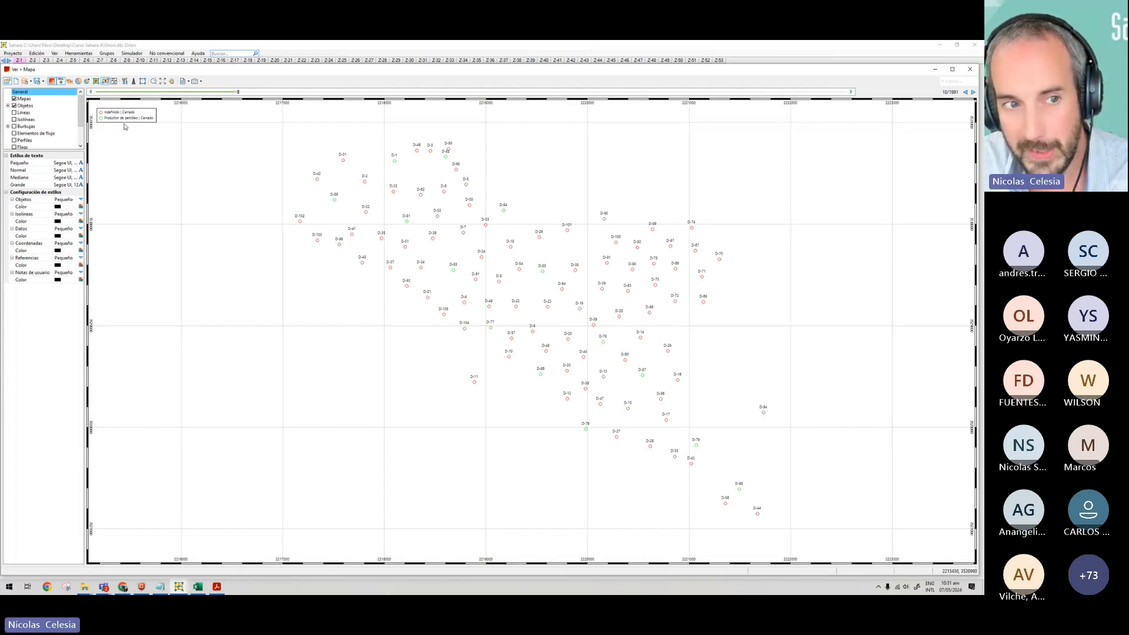
pyautogui.moveTo(239, 94); pyautogui.dragTo(618, 90)
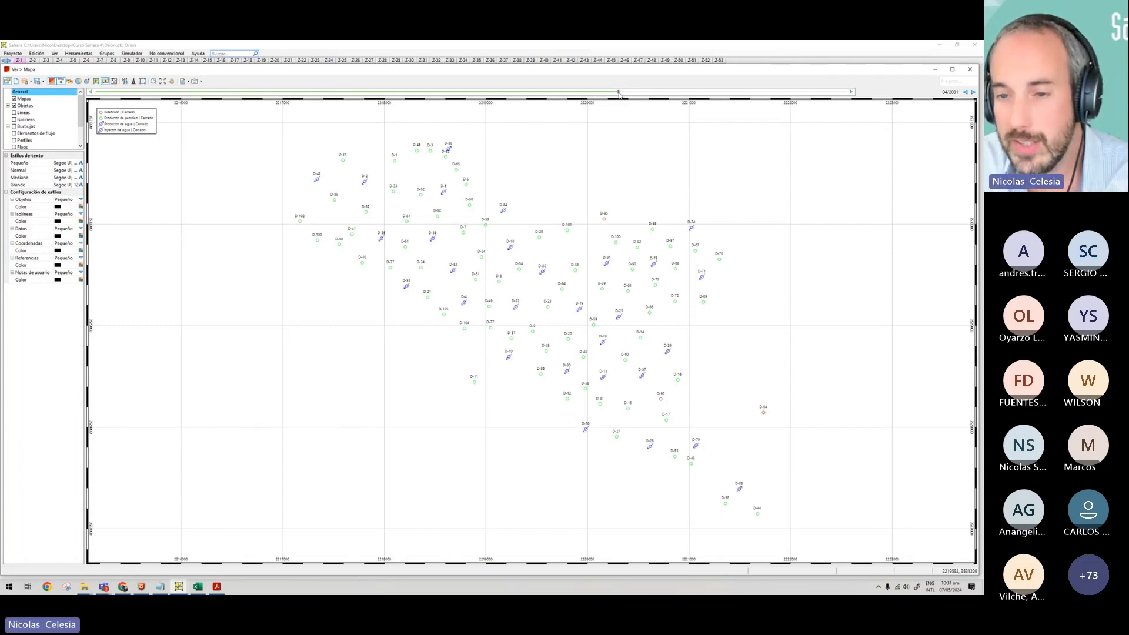
pyautogui.moveTo(618, 93); pyautogui.dragTo(293, 92)
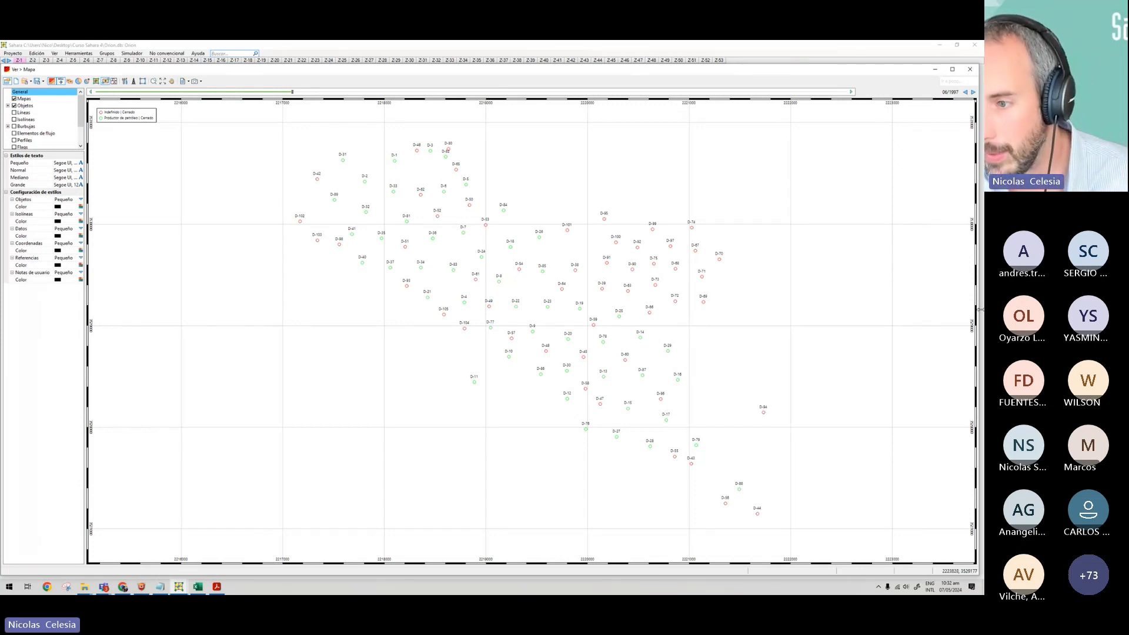
# Open the Producciones view auto-arranged beside the map and display the production curves of well D-7.
pyautogui.moveTo(979, 308); pyautogui.dragTo(420, 303)
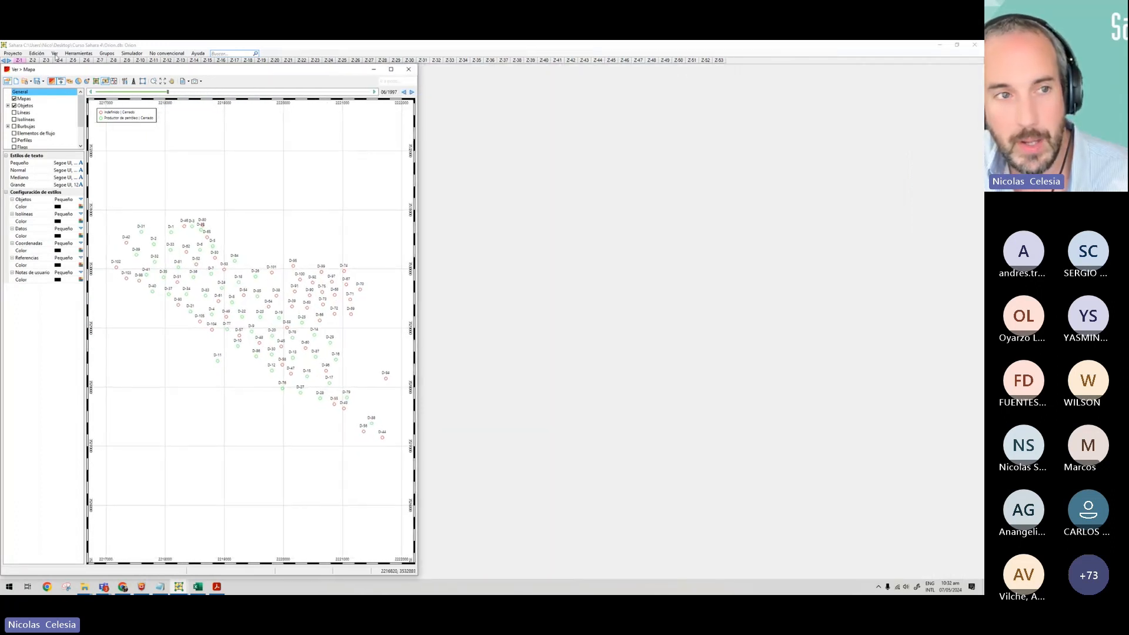
pyautogui.click(55, 53)
pyautogui.click(76, 65)
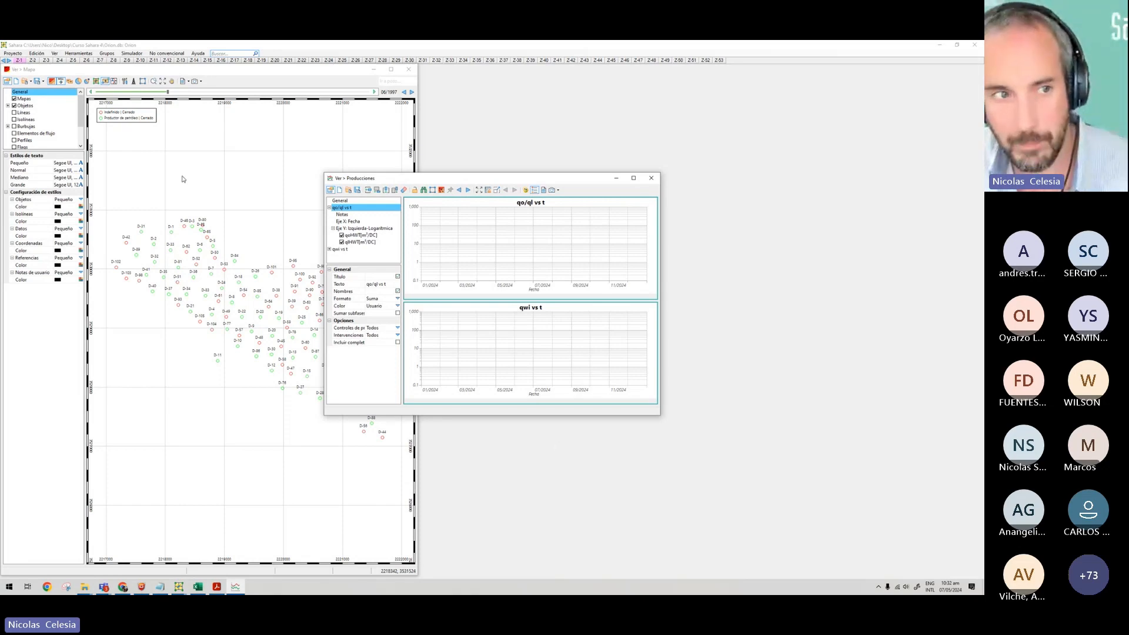
pyautogui.click(54, 53)
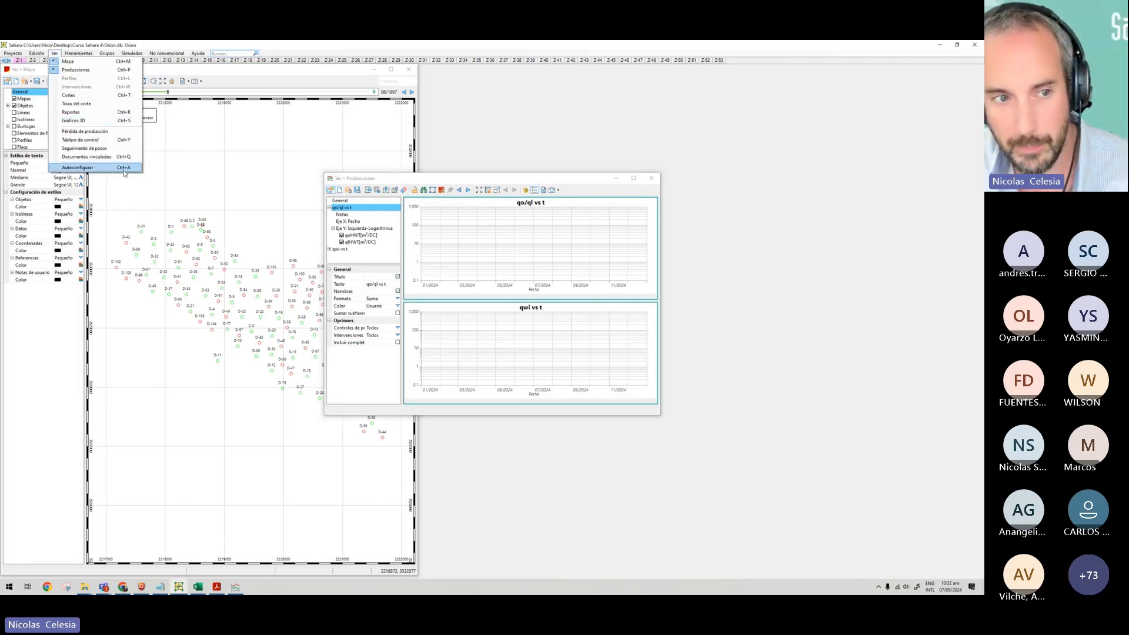
pyautogui.click(238, 190)
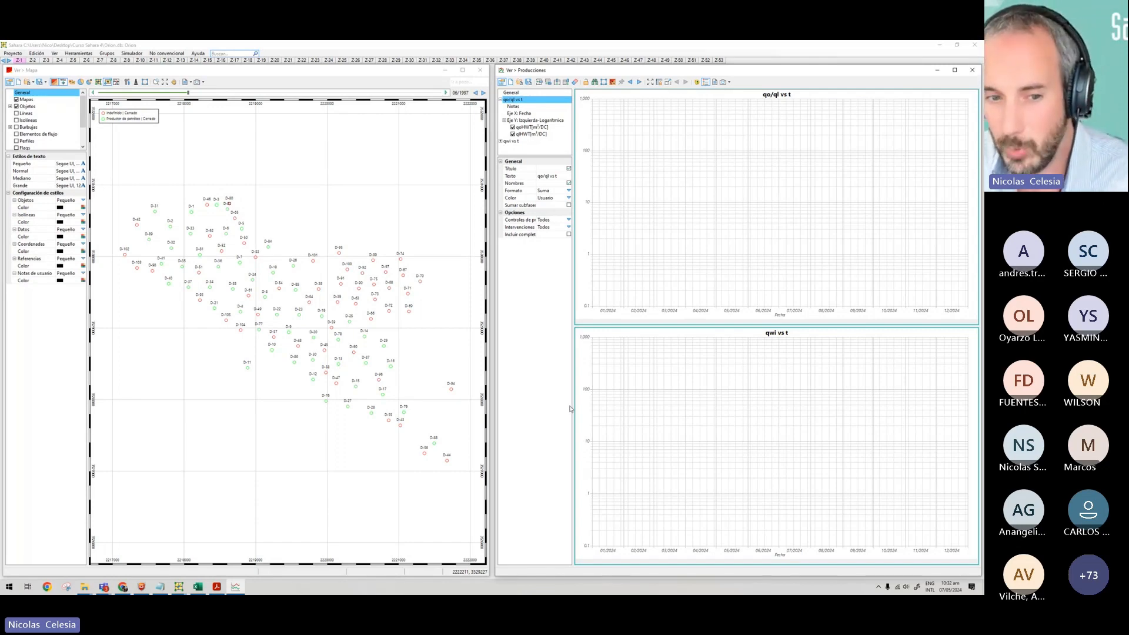
pyautogui.click(240, 266)
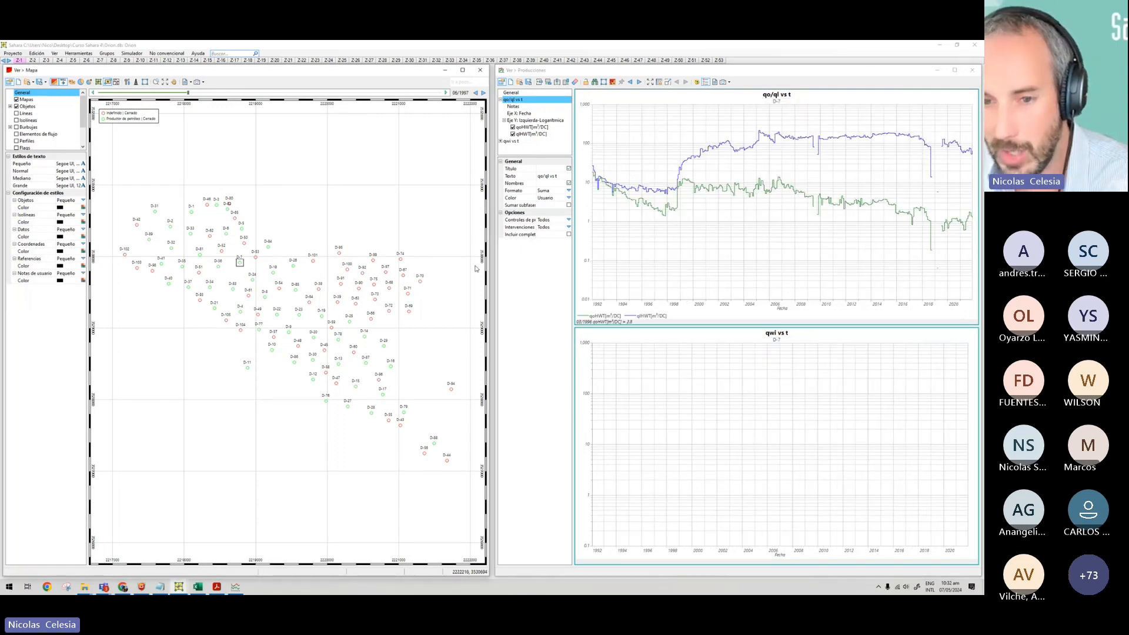
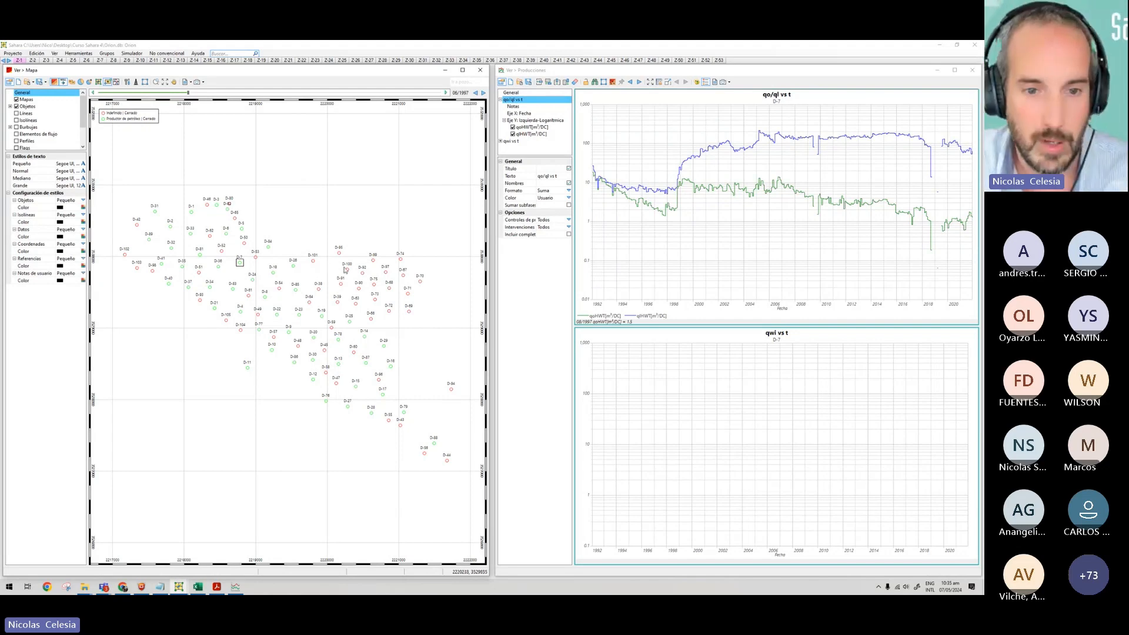
# Start an Estado de capas import using the file Orion - Sahara 4.xlsx from the Datos folder.
pyautogui.click(14, 53)
pyautogui.moveTo(121, 115)
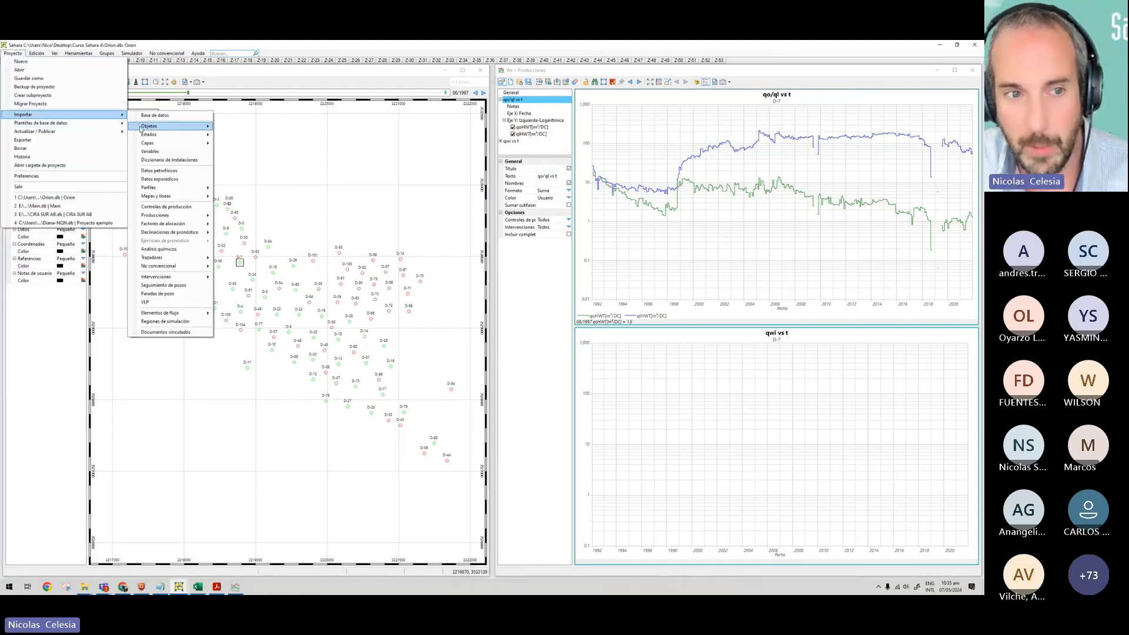
pyautogui.moveTo(157, 134)
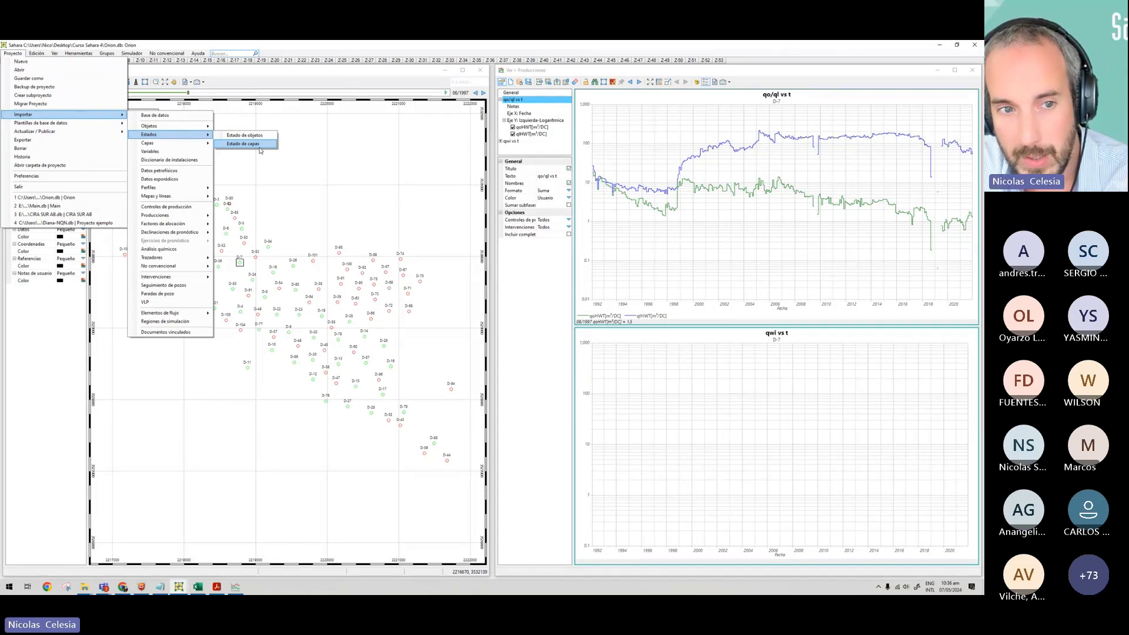
pyautogui.click(260, 149)
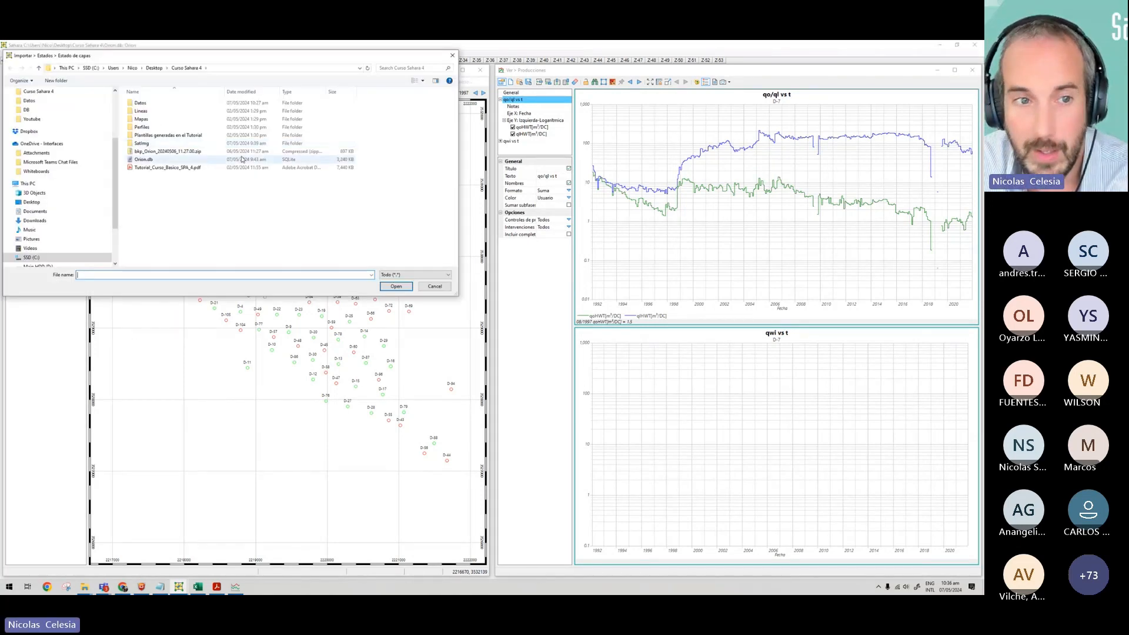
pyautogui.doubleClick(173, 103)
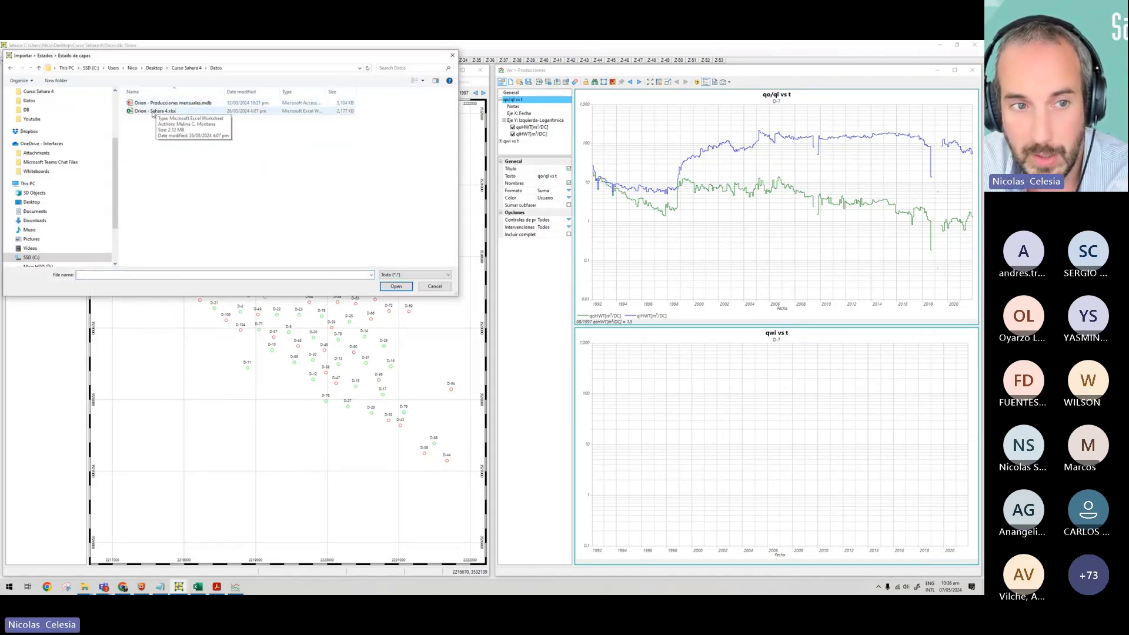
pyautogui.click(170, 111)
pyautogui.click(390, 287)
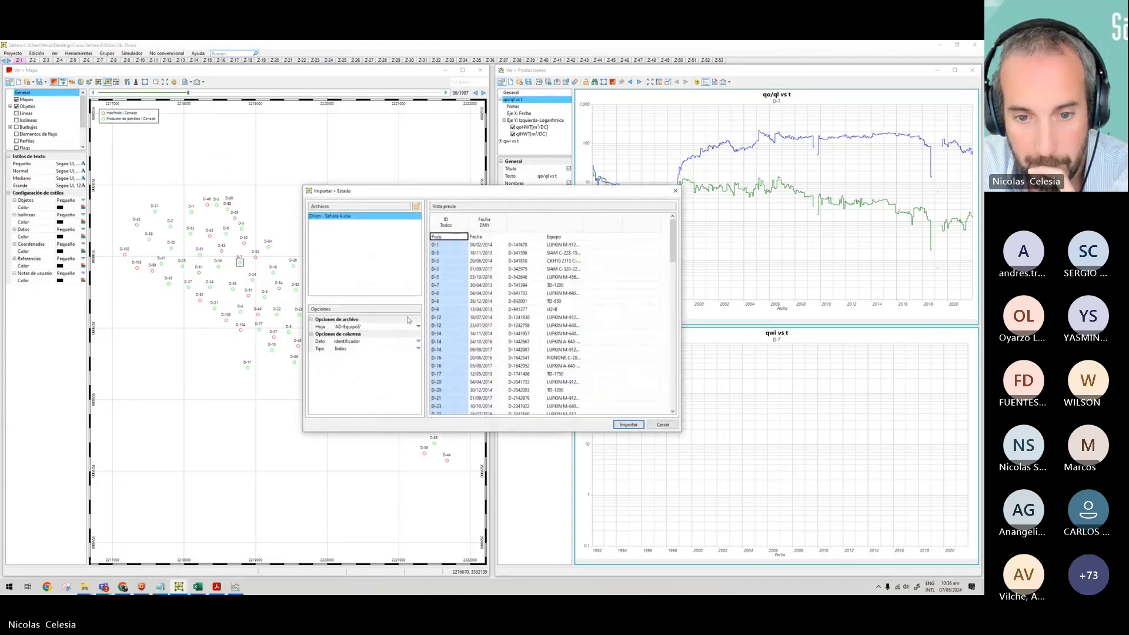
# Import the layer states from the sheet Estados de capa$, then close the report and the import dialog.
pyautogui.click(417, 328)
pyautogui.click(417, 328)
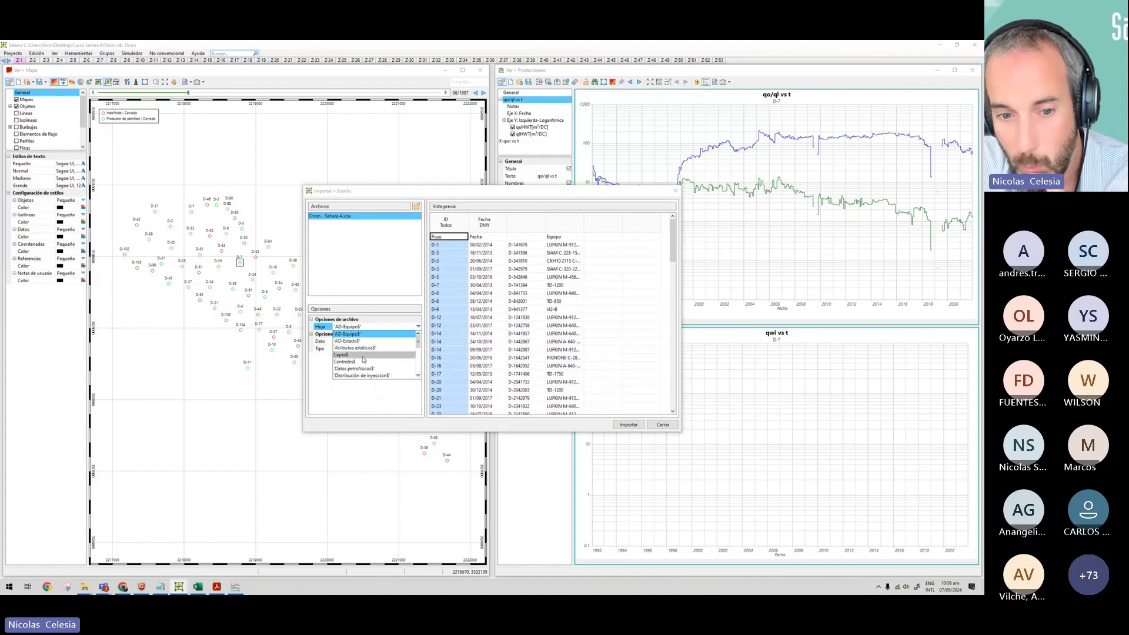
pyautogui.scroll(-2, 363, 359)
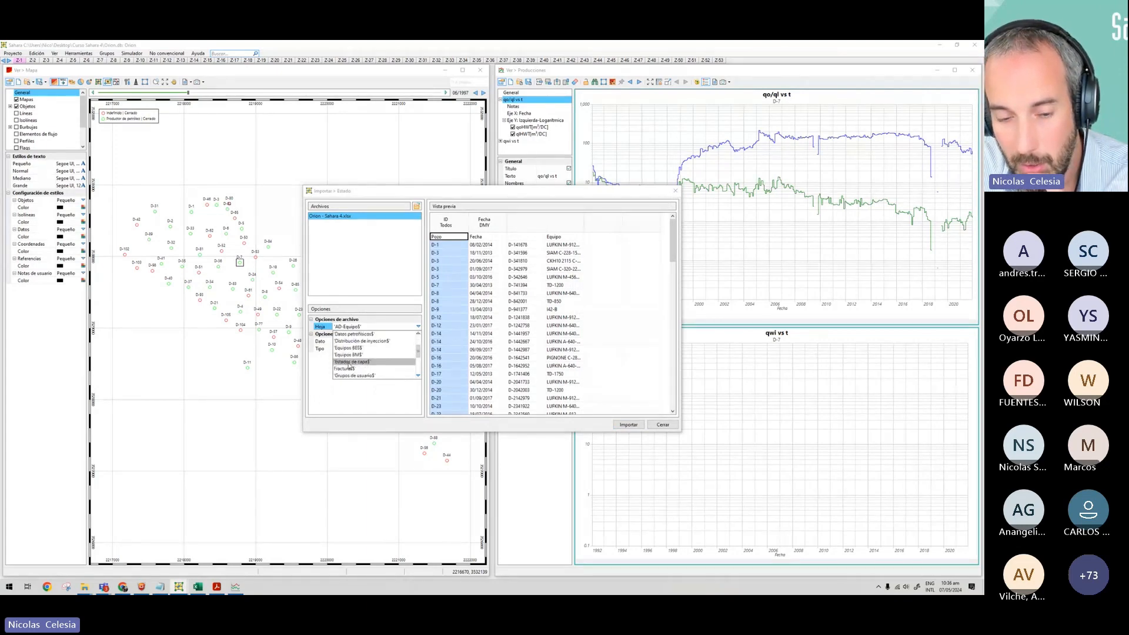
pyautogui.click(348, 363)
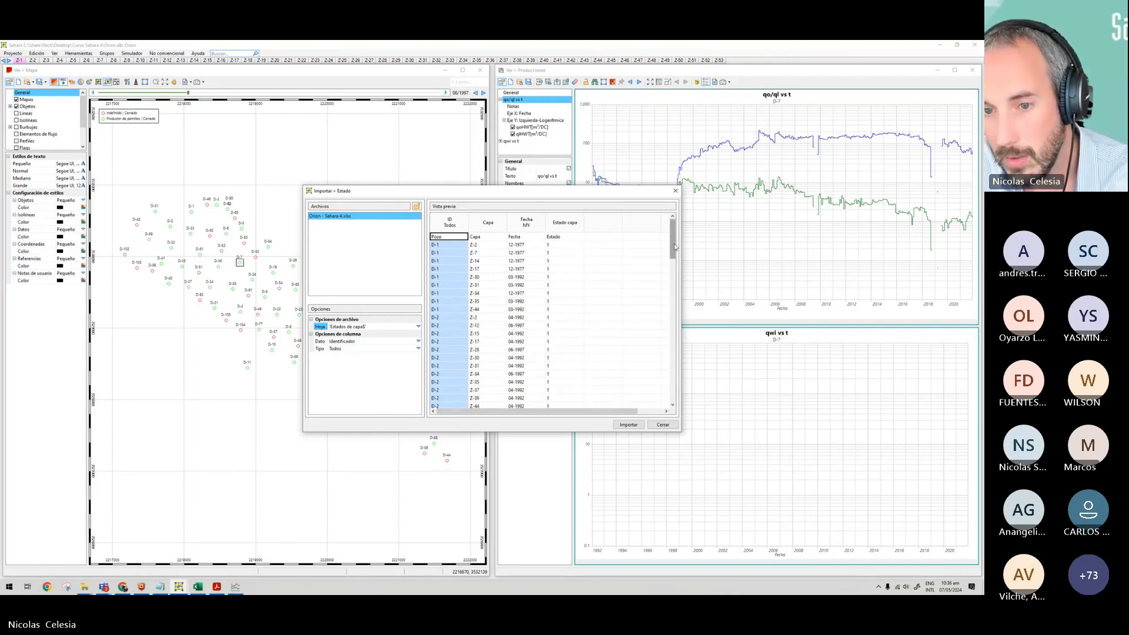
pyautogui.moveTo(675, 247); pyautogui.dragTo(598, 233)
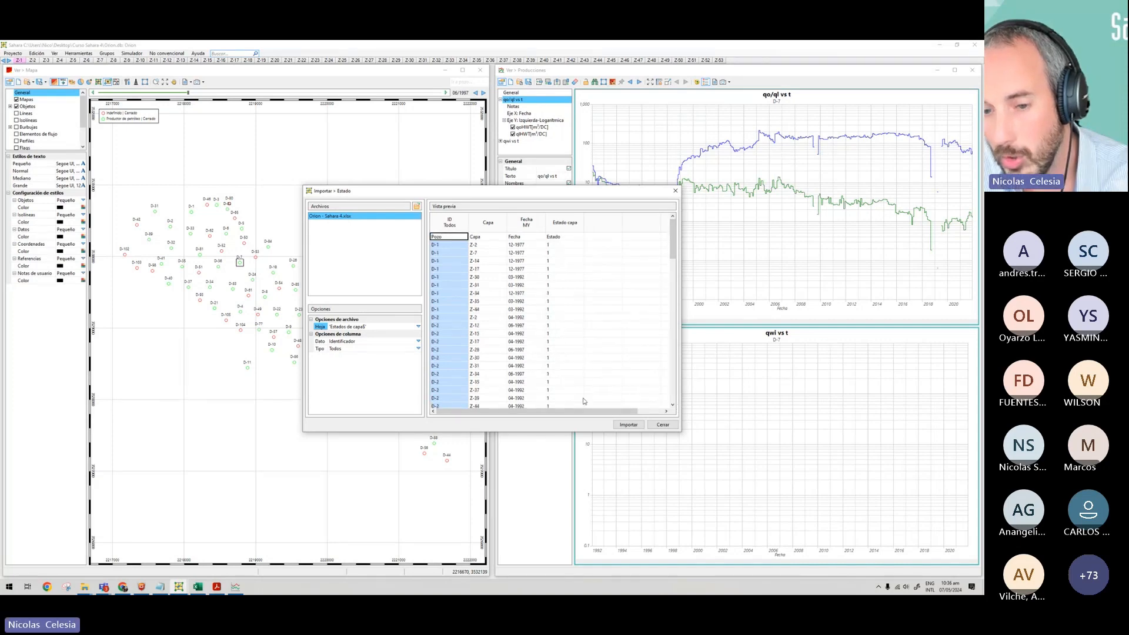
pyautogui.click(627, 425)
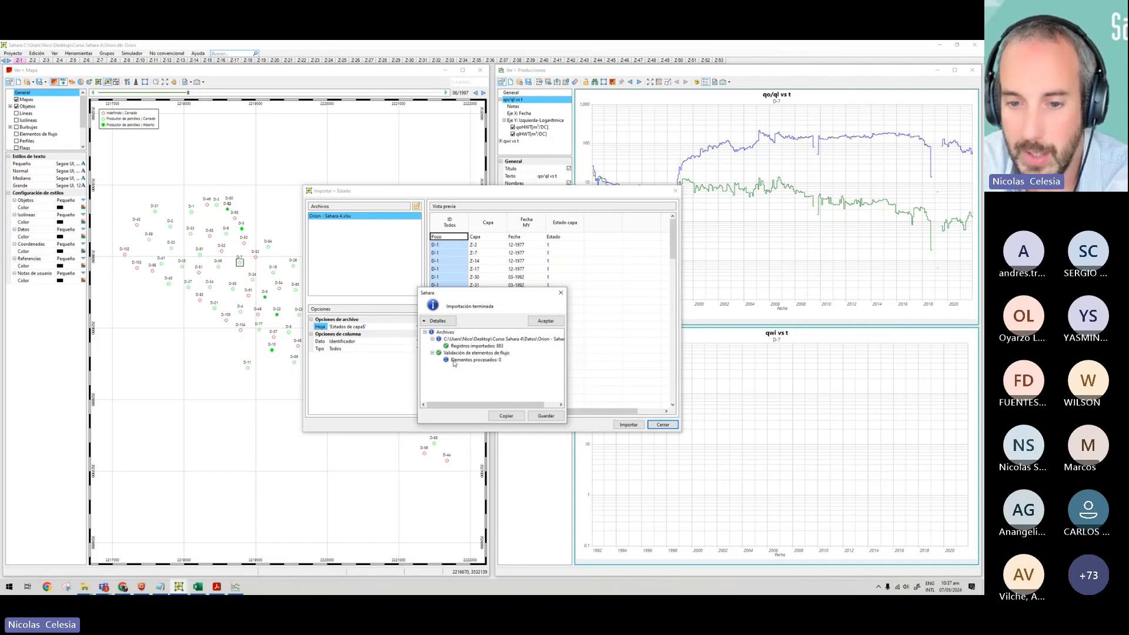
pyautogui.click(546, 321)
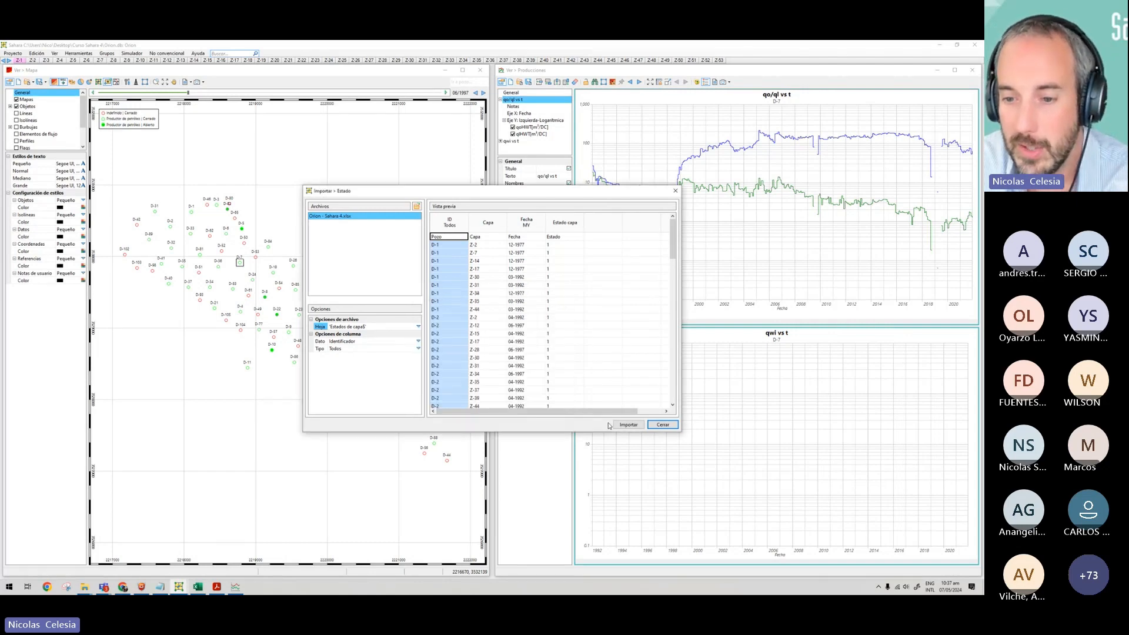
pyautogui.click(662, 425)
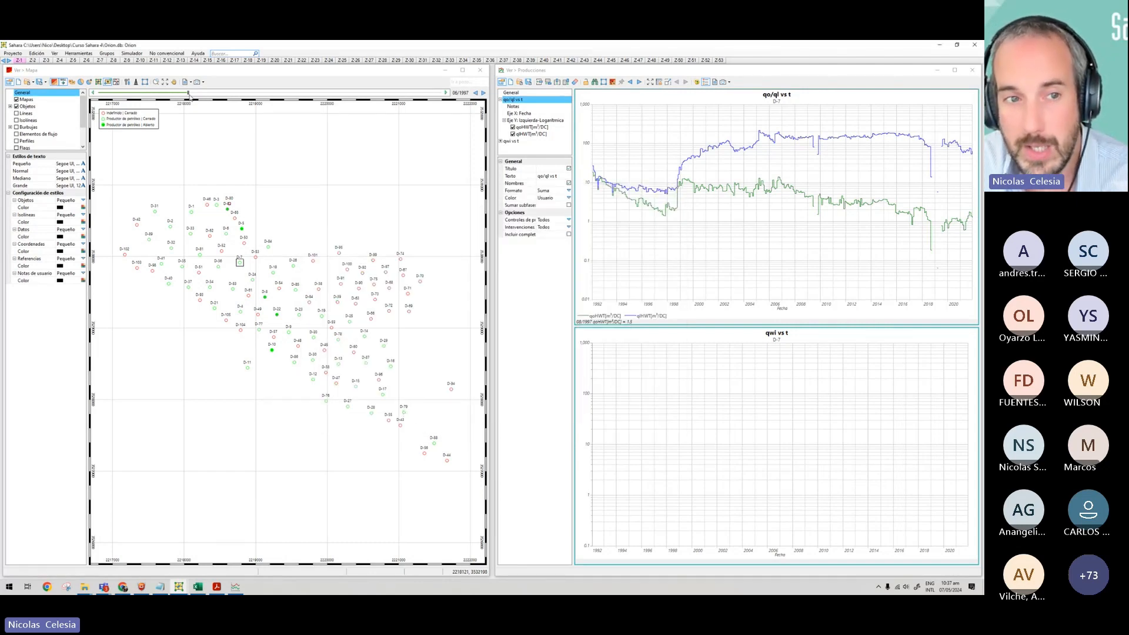
# Move the map date to 04/2007 and select layer Z-17 to display its well states.
pyautogui.moveTo(189, 96); pyautogui.dragTo(231, 94)
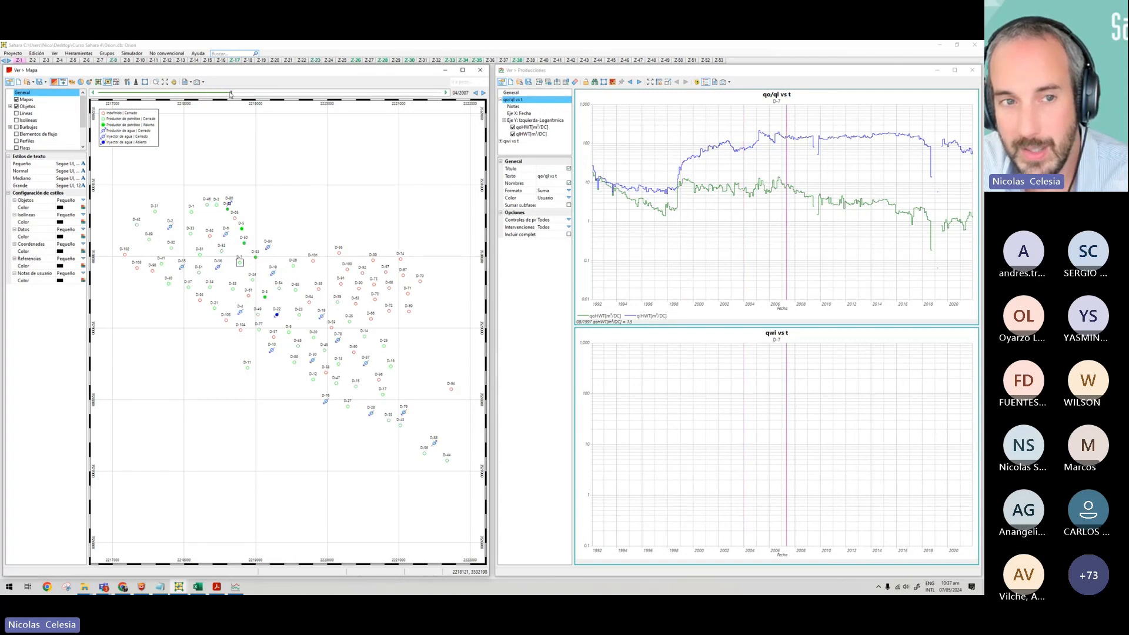
pyautogui.click(232, 62)
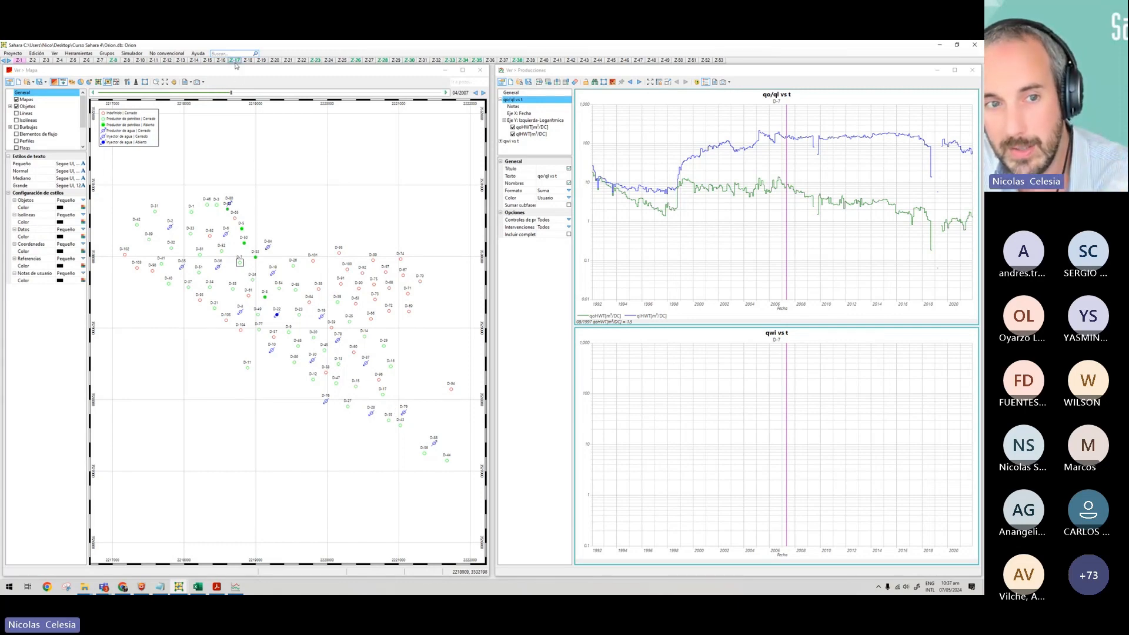
pyautogui.click(234, 61)
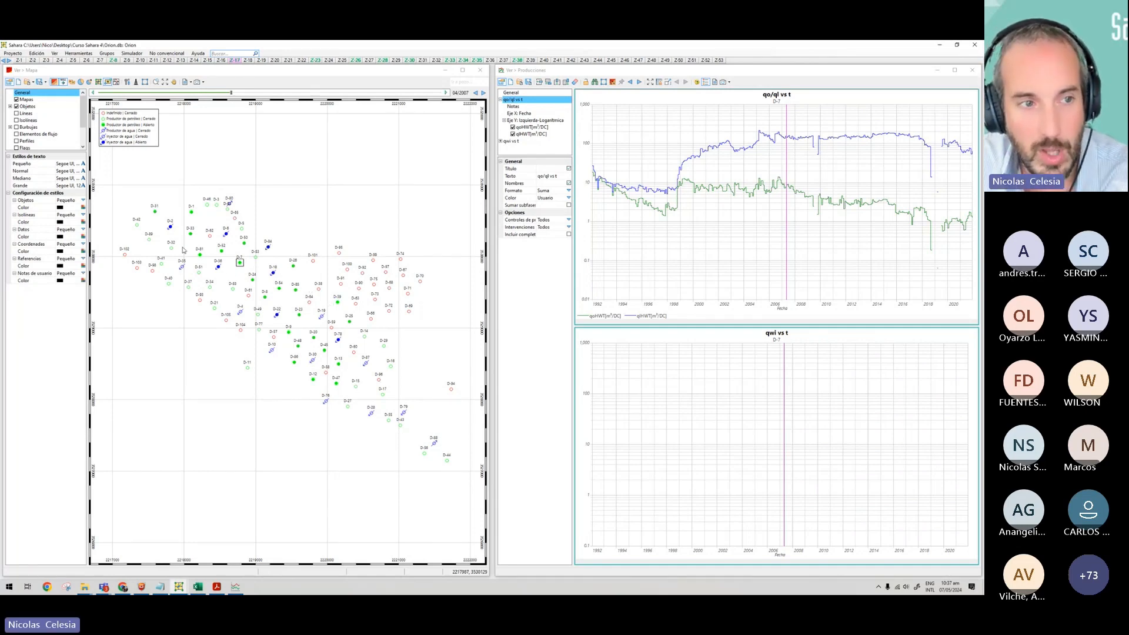
# Set the map's object filter to Mostrar a partir de la completación.
pyautogui.doubleClick(32, 108)
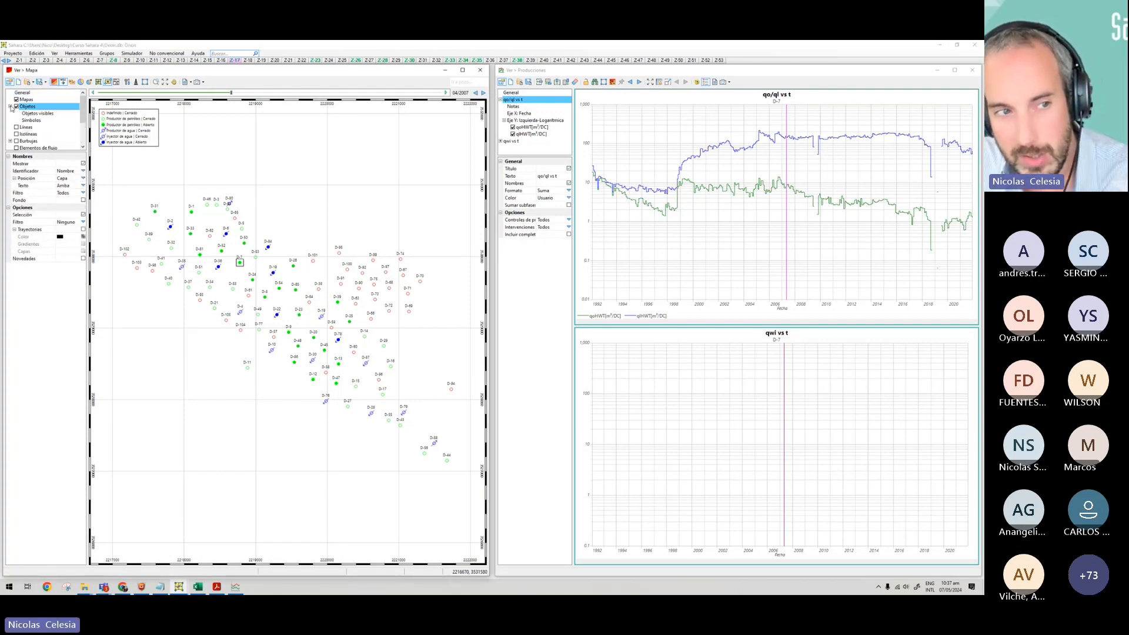
pyautogui.click(35, 114)
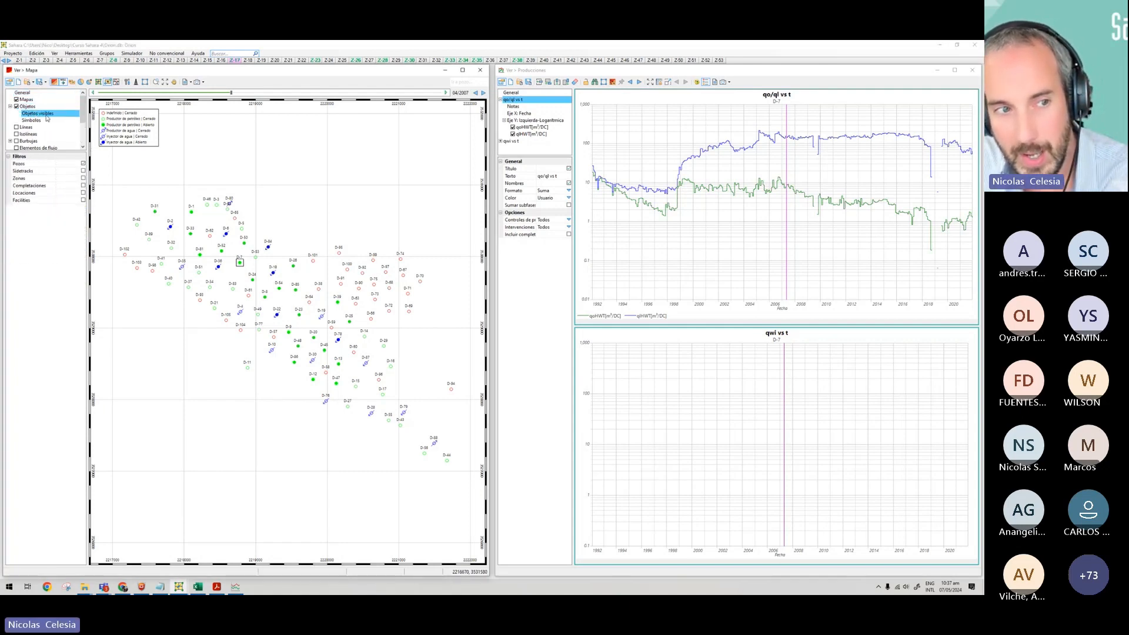
pyautogui.click(37, 121)
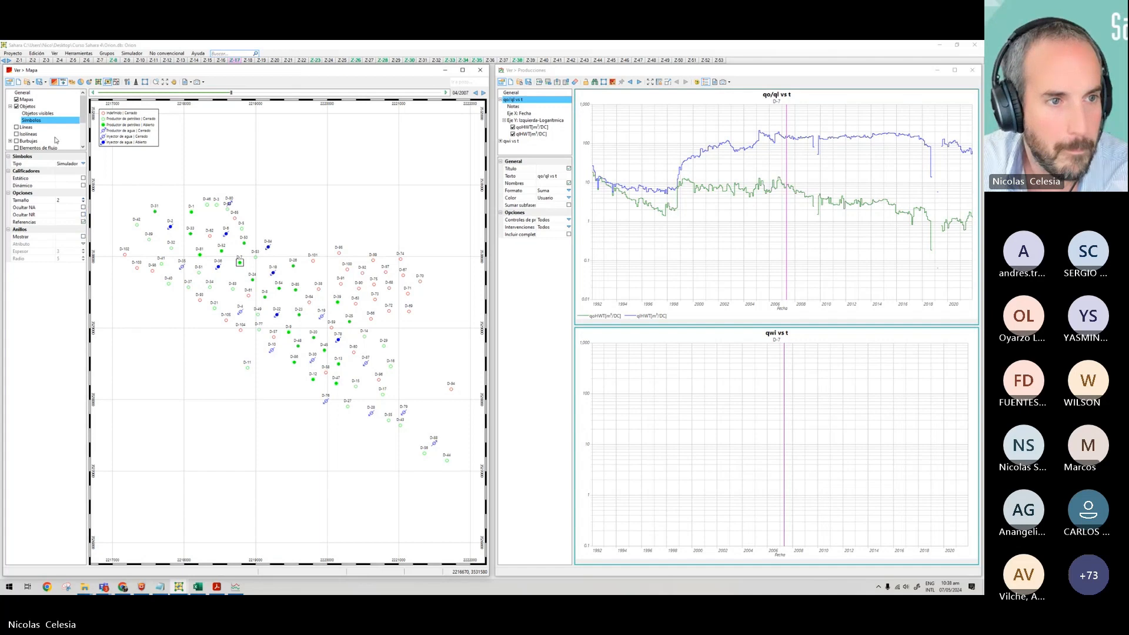
pyautogui.click(33, 107)
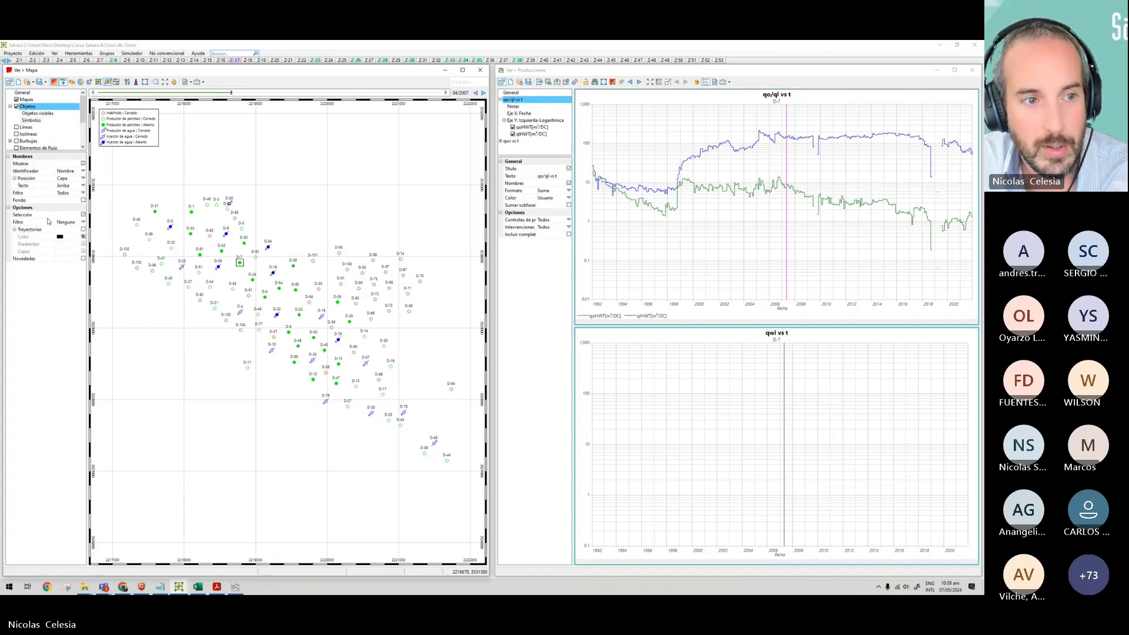
pyautogui.click(83, 222)
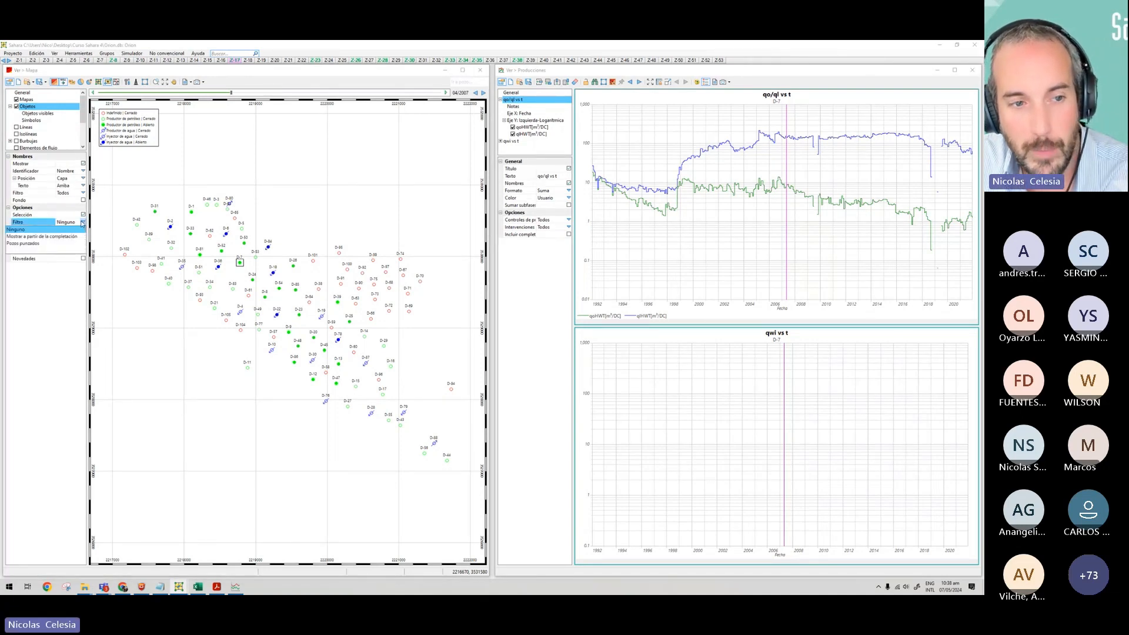
pyautogui.click(53, 237)
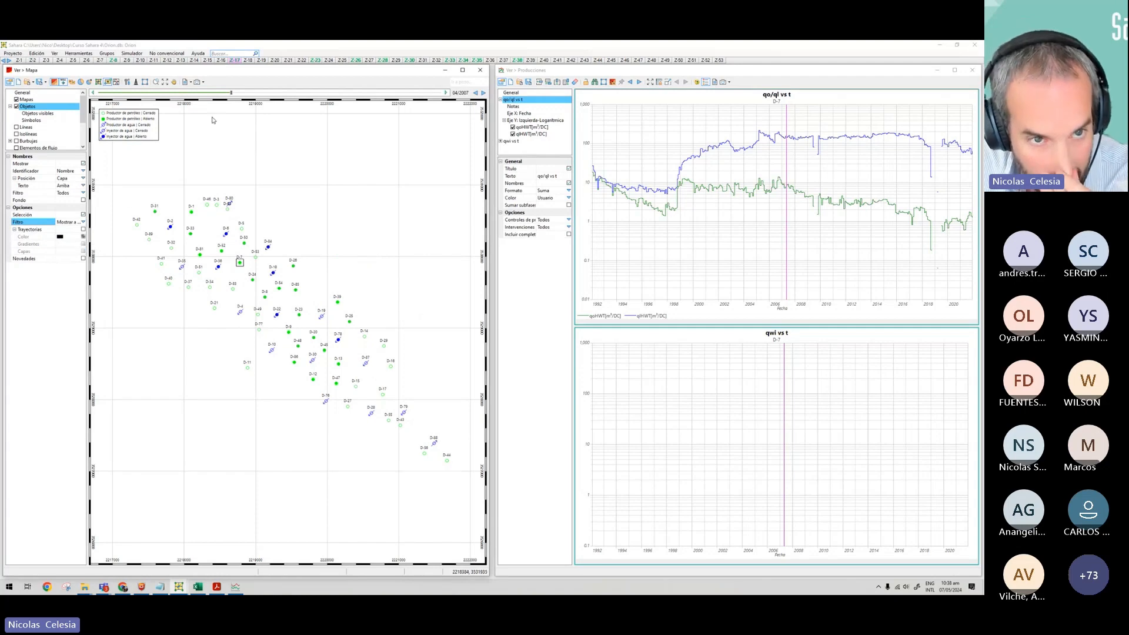
# Advance the map date to 06/2009 and set the object filter back to Ninguno, leaving trajectories turned off.
pyautogui.moveTo(231, 93)
pyautogui.mouseDown()
pyautogui.moveTo(101, 99)
pyautogui.moveTo(296, 102)
pyautogui.moveTo(240, 103)
pyautogui.mouseUp()
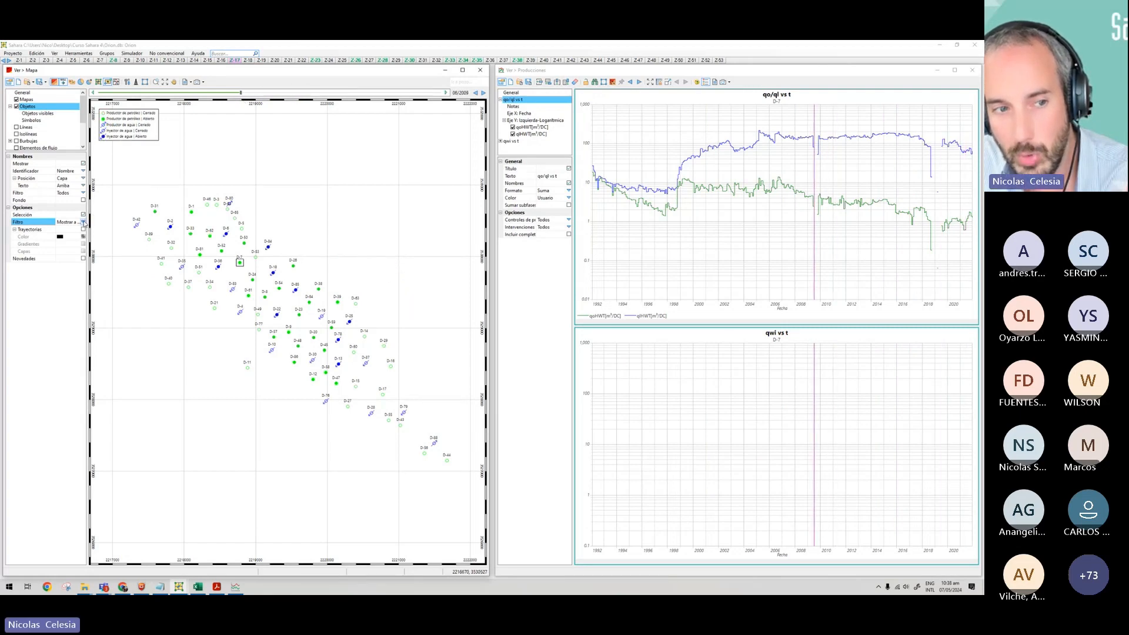
pyautogui.click(83, 222)
pyautogui.click(74, 232)
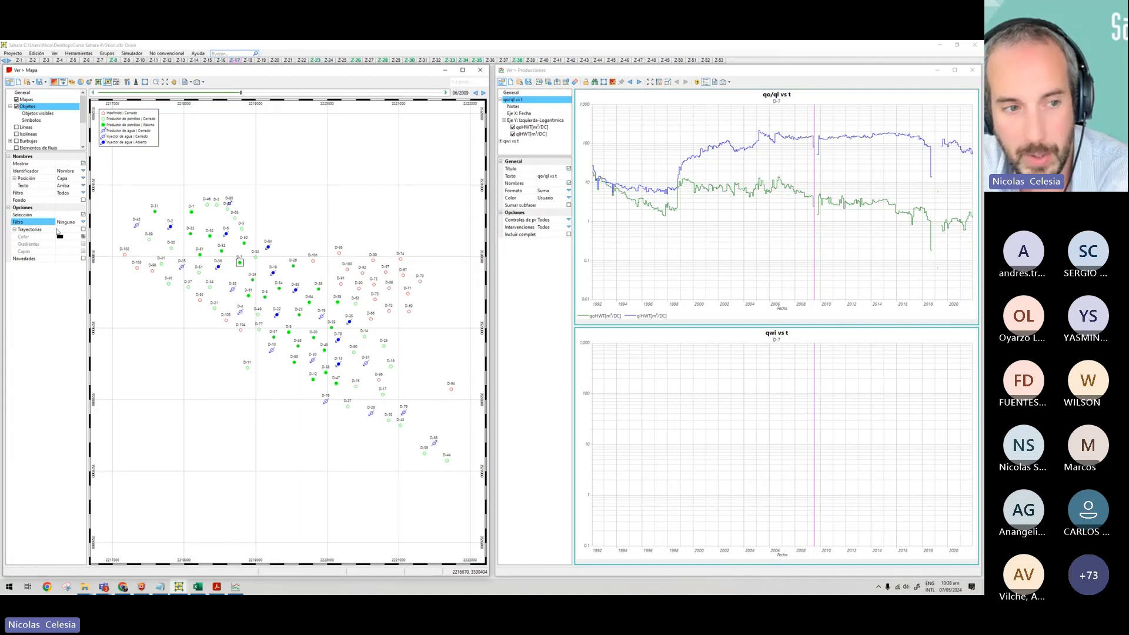
pyautogui.click(83, 230)
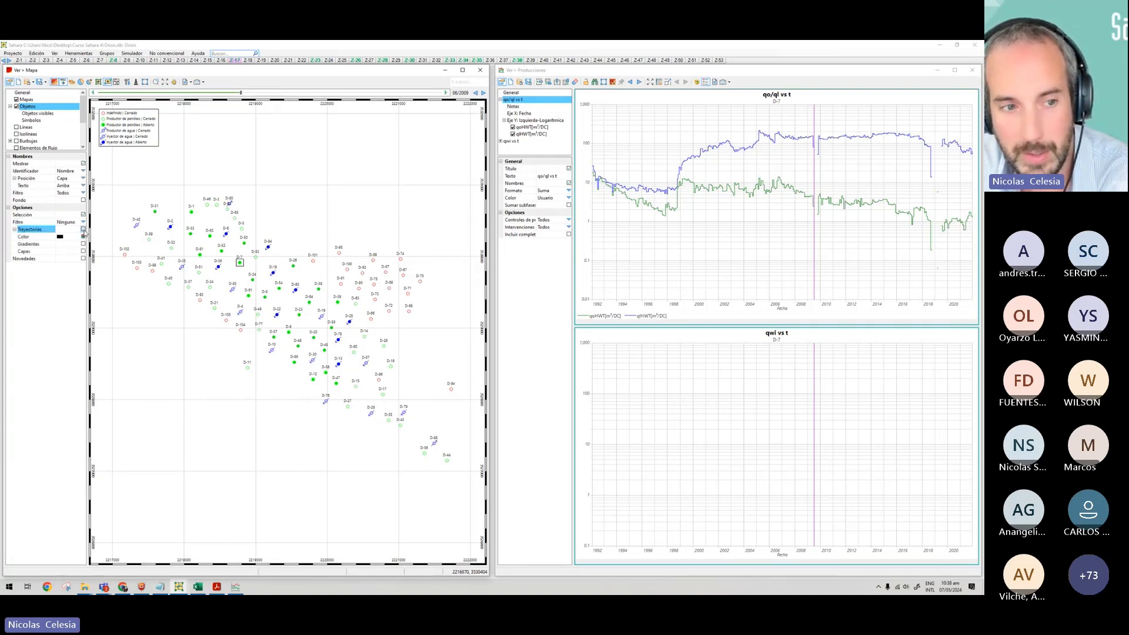
pyautogui.click(83, 230)
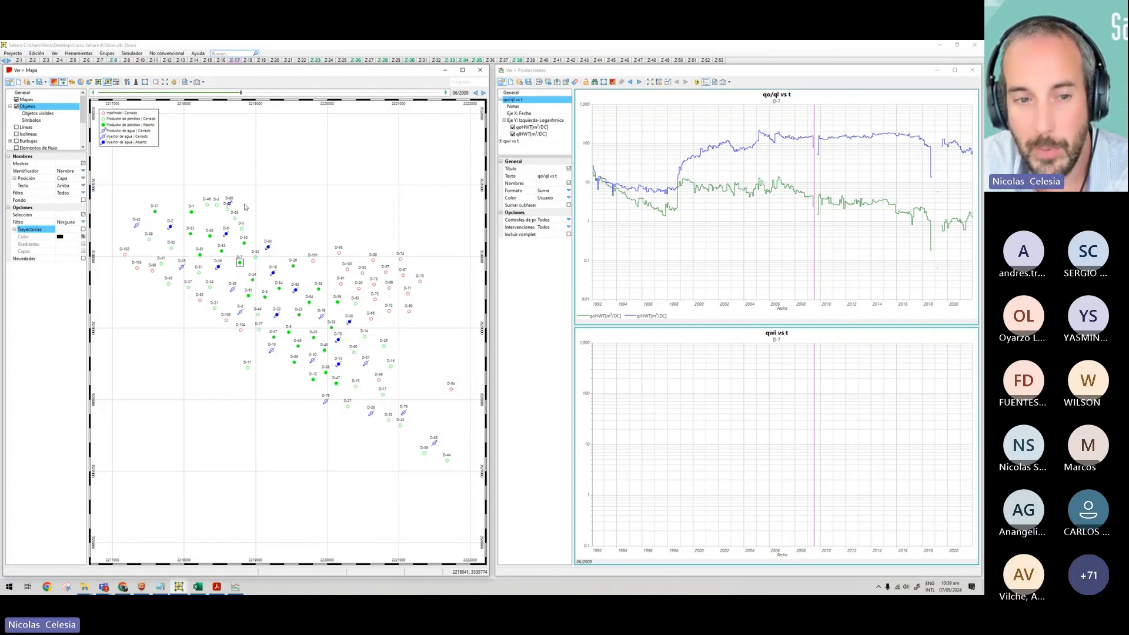
# Examine the production curves and open layers of wells D-50, D-54 and D-18, then of D-18 and D-54 together.
pyautogui.click(245, 244)
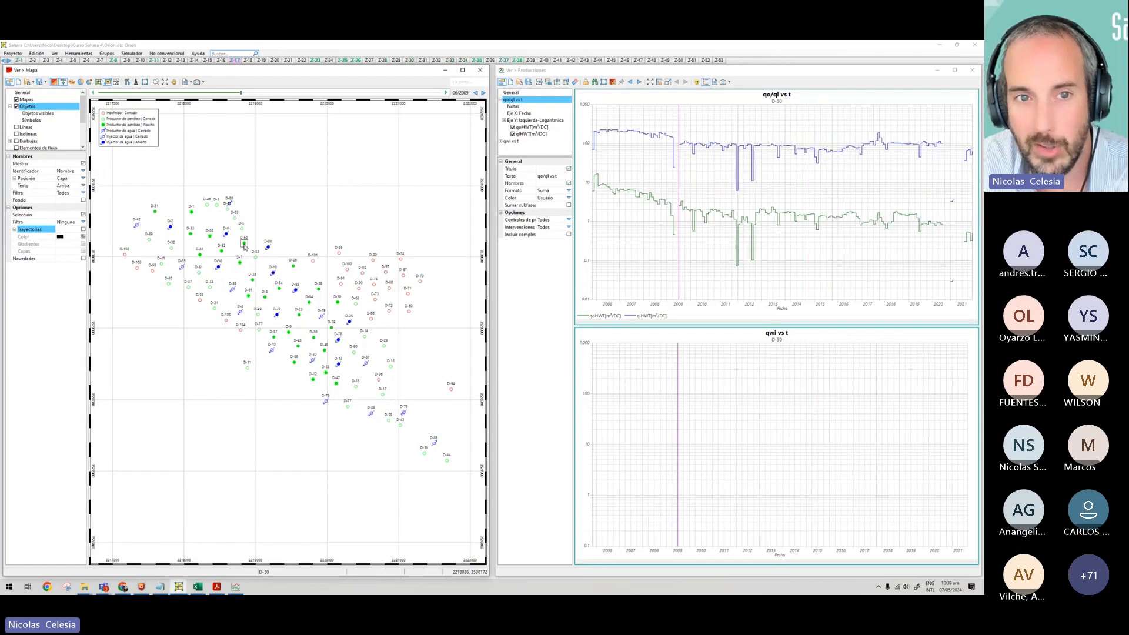
pyautogui.click(274, 274)
pyautogui.click(279, 288)
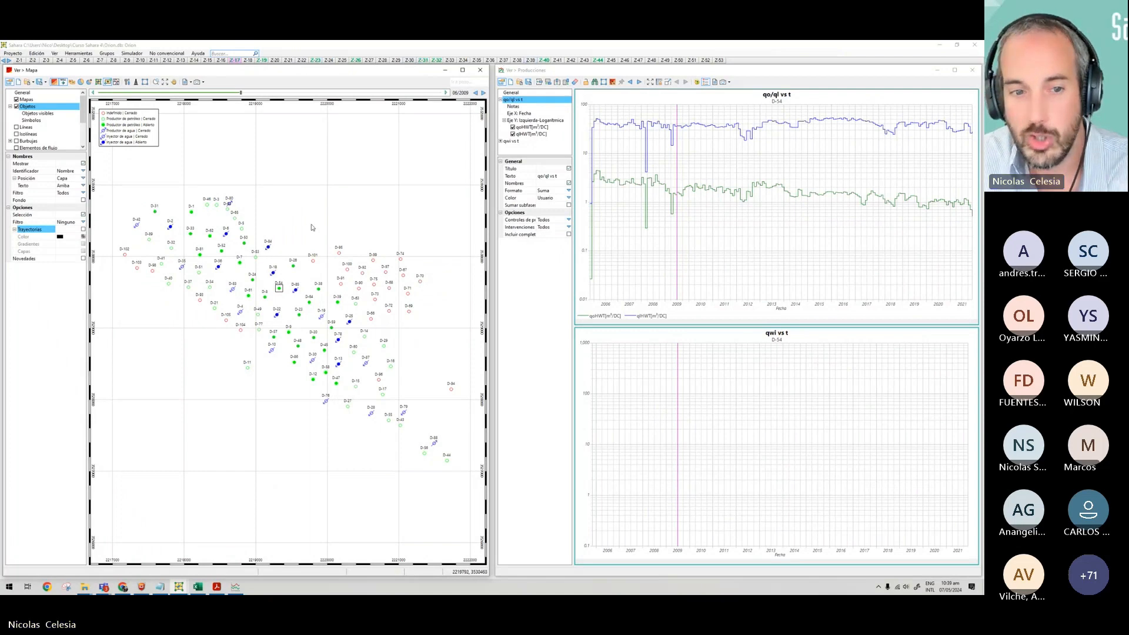
pyautogui.click(273, 274)
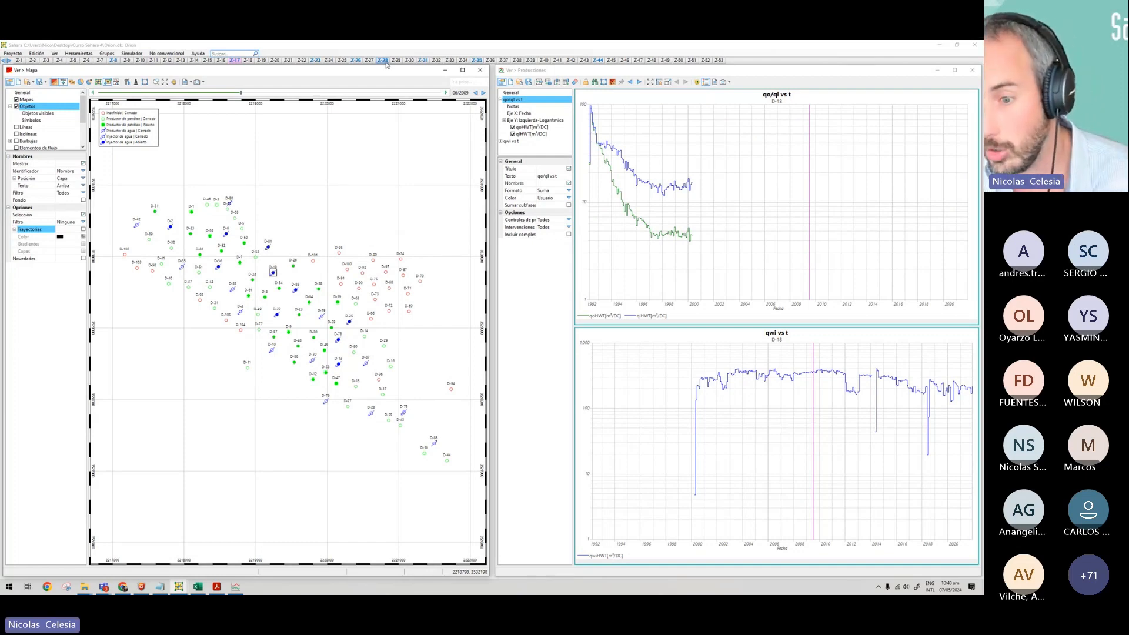
pyautogui.keyDown('ctrl'); pyautogui.click(280, 289); pyautogui.keyUp('ctrl')
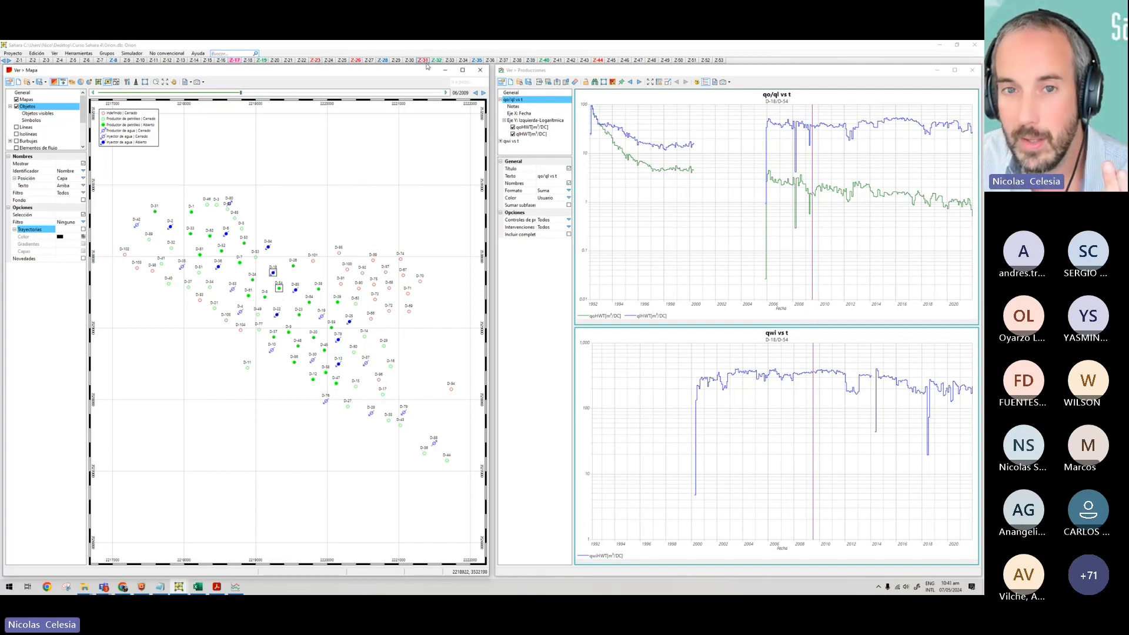
# Add the four other wells surrounding injector D-18 to the D-18 and D-54 selection to chart their combined production.
pyautogui.keyDown('ctrl'); pyautogui.click(265, 297); pyautogui.keyUp('ctrl')
pyautogui.keyDown('ctrl'); pyautogui.click(252, 280); pyautogui.keyUp('ctrl')
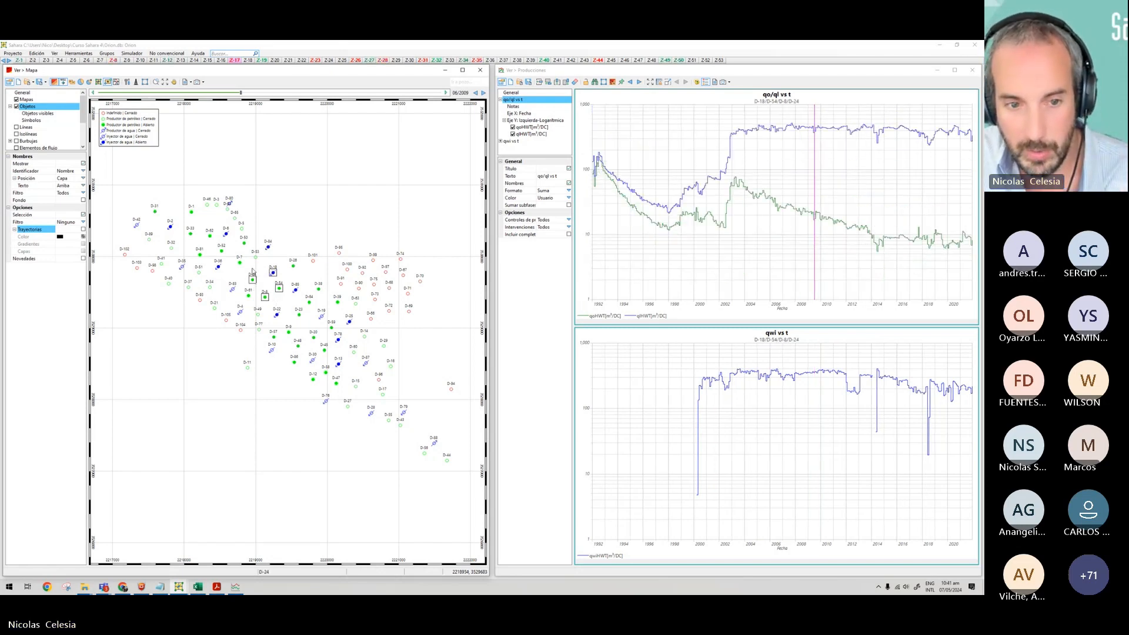
pyautogui.keyDown('ctrl'); pyautogui.click(256, 257); pyautogui.keyUp('ctrl')
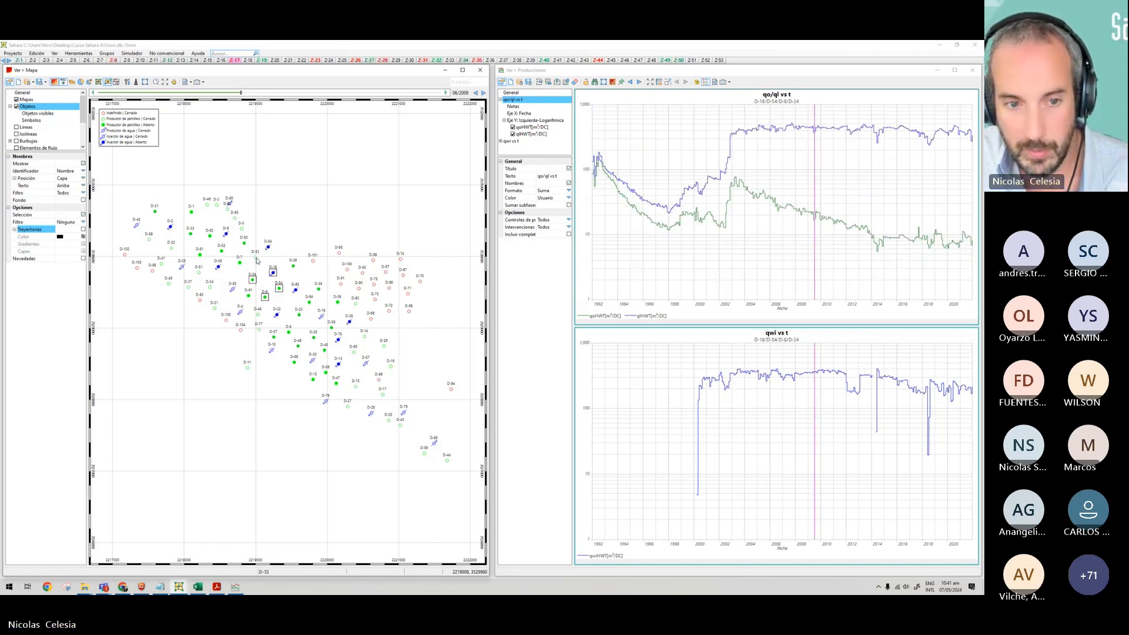
pyautogui.keyDown('ctrl'); pyautogui.click(294, 268); pyautogui.keyUp('ctrl')
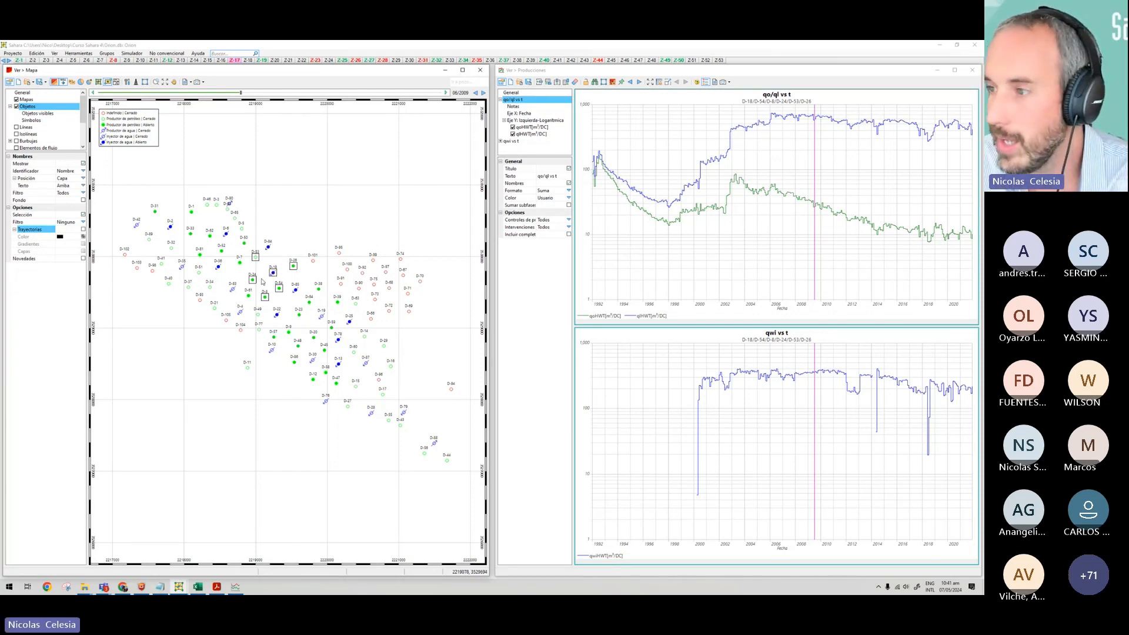
# Hide the property trees of the Producciones and Mapa windows to enlarge the charts and the map.
pyautogui.click(767, 75)
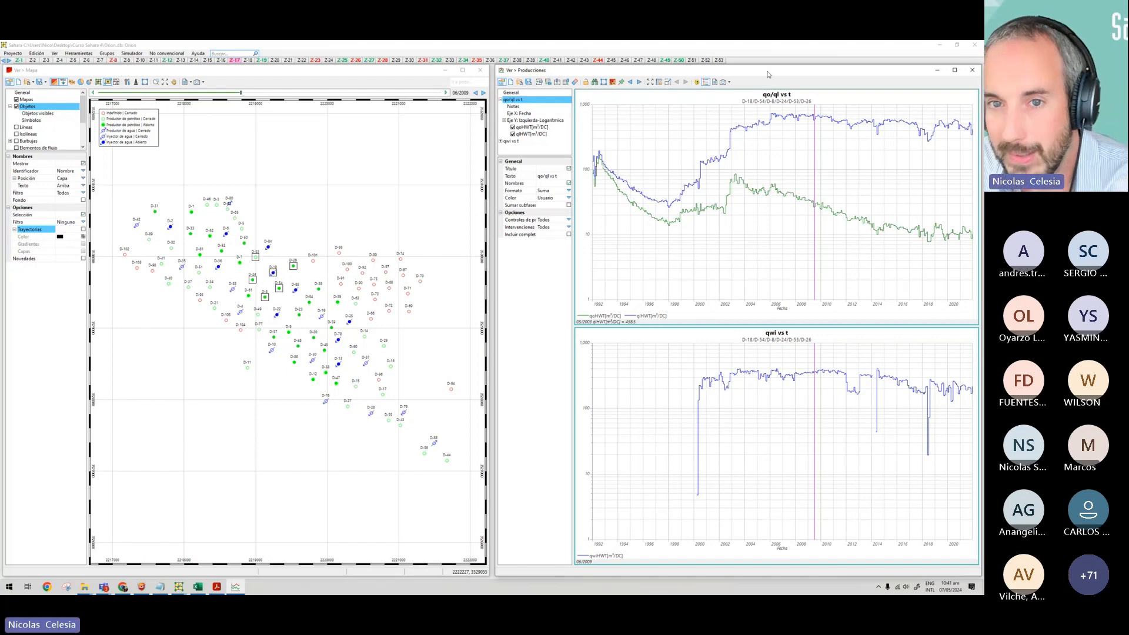
pyautogui.click(501, 82)
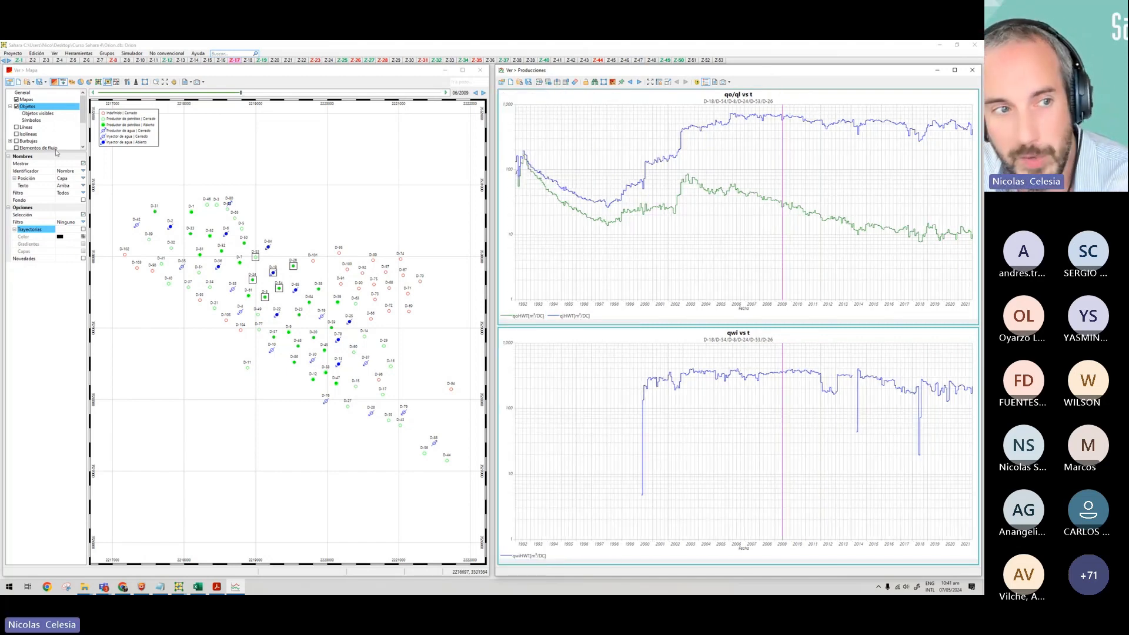
pyautogui.click(10, 82)
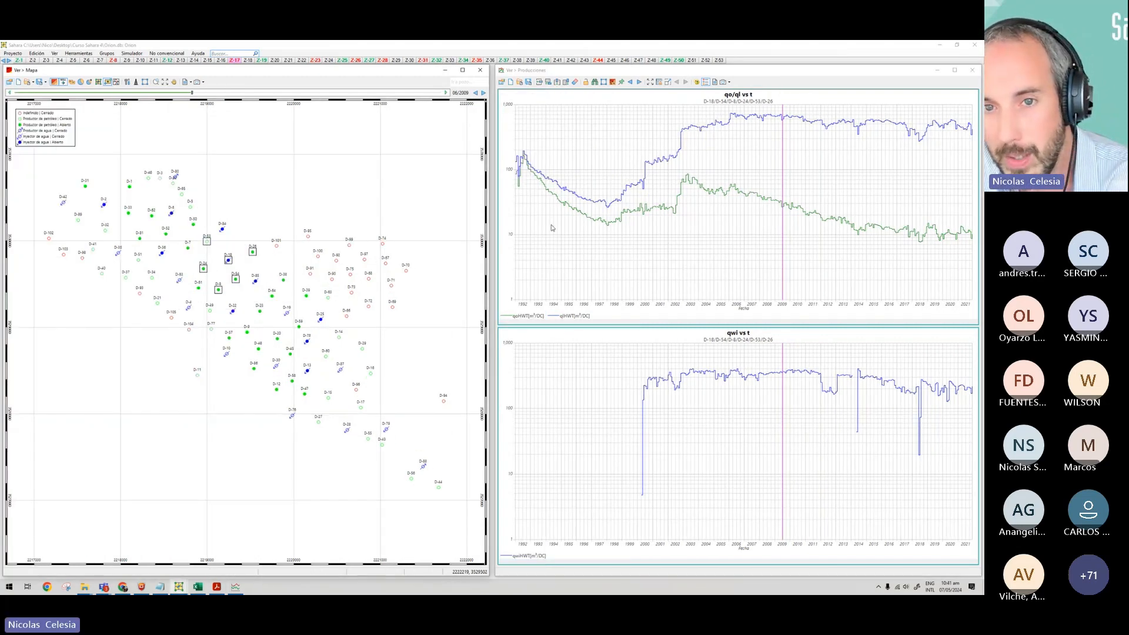
# Redisplay the Producciones property tree and inspect the date axis and oil rate curve settings of the qo/ql vs t graph.
pyautogui.click(502, 83)
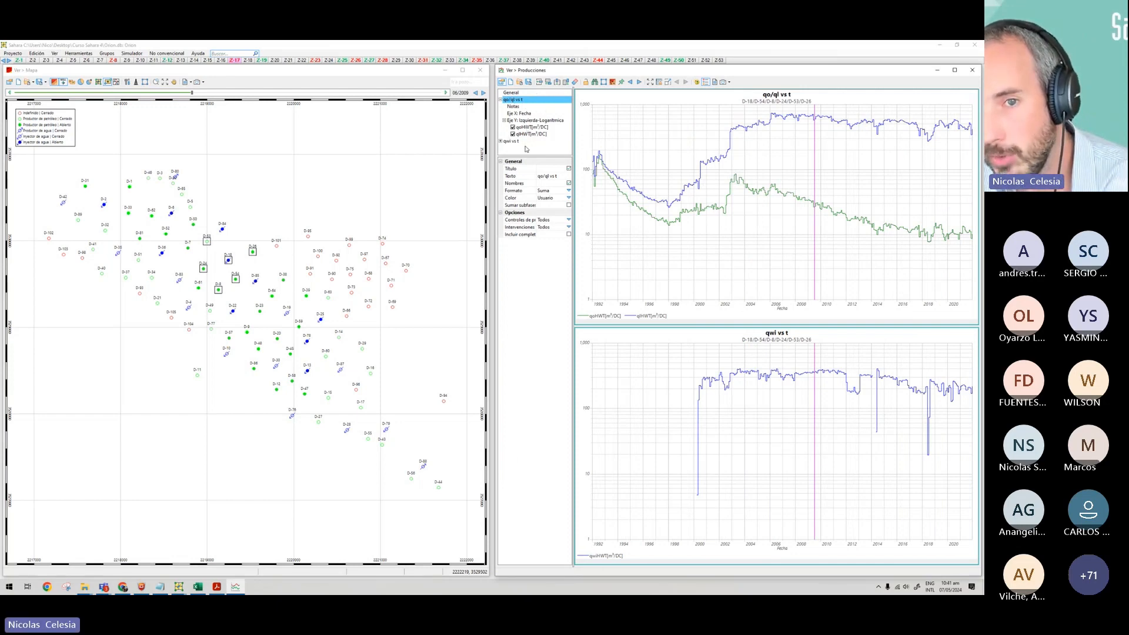
pyautogui.click(525, 113)
pyautogui.click(531, 128)
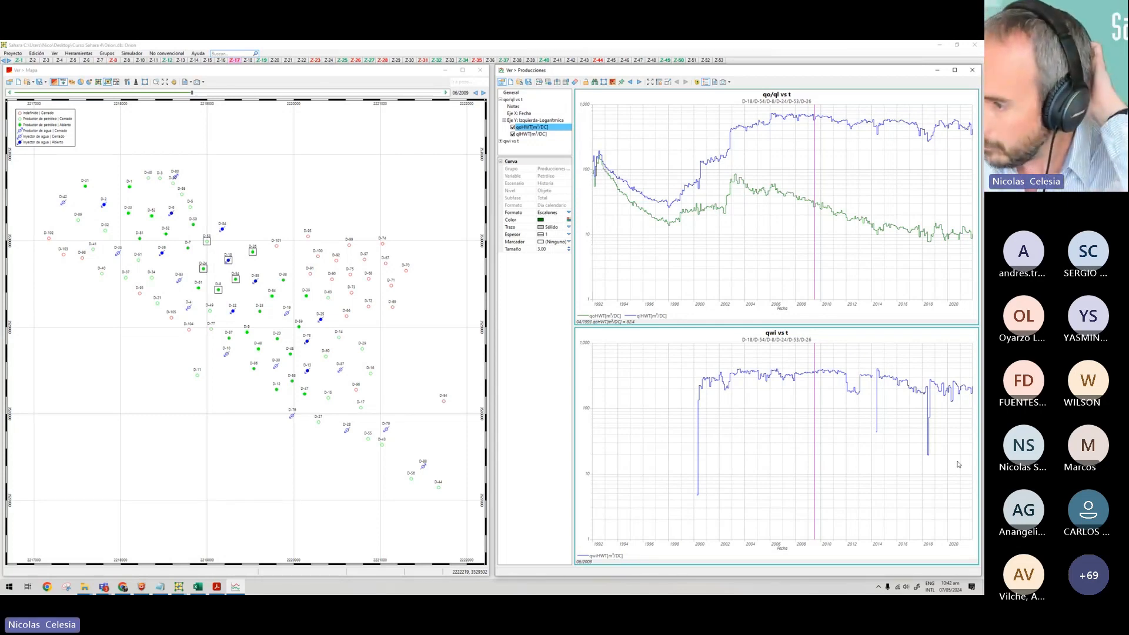
# Examine how the Producciones properties follow the active graph, alternating between qo/ql vs t and qwi vs t and toggling the tree's display.
pyautogui.click(645, 243)
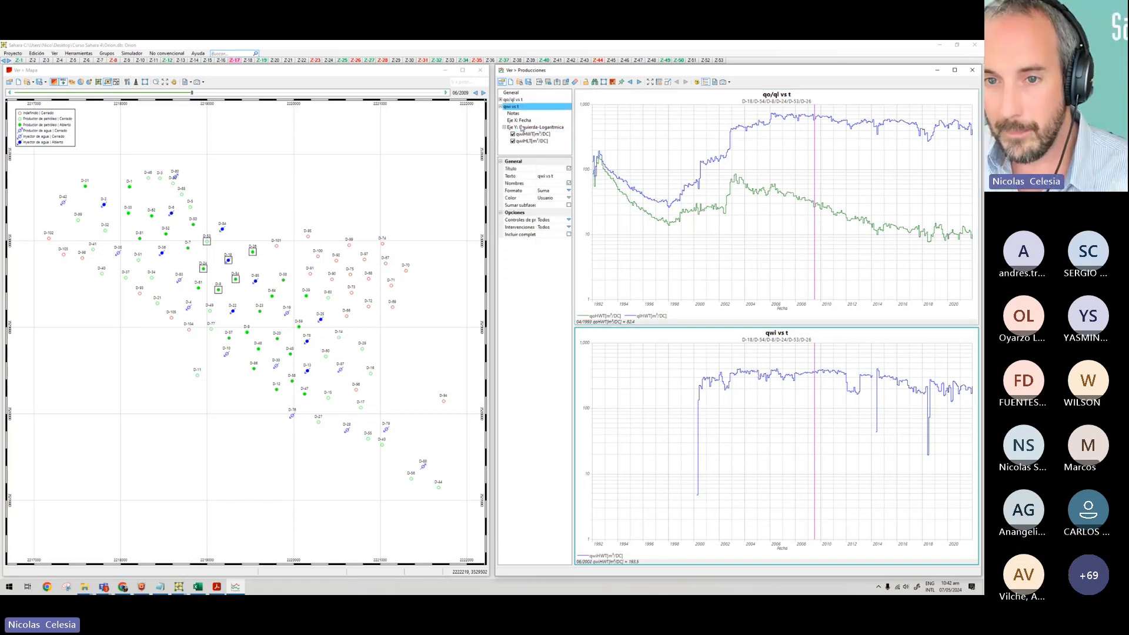
pyautogui.click(650, 345)
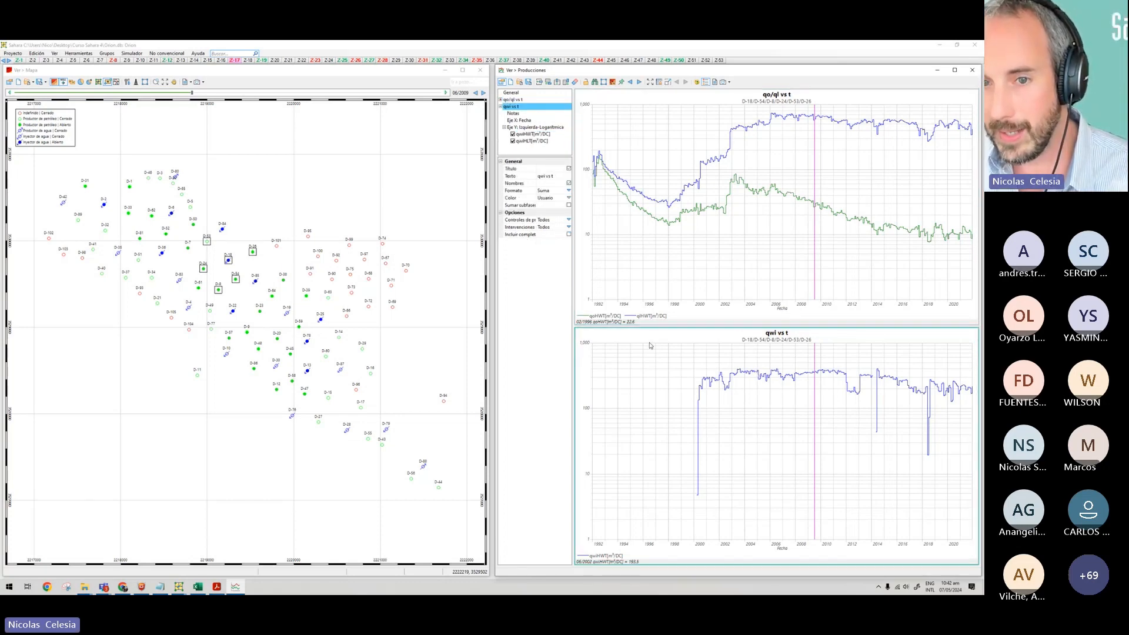
pyautogui.click(664, 287)
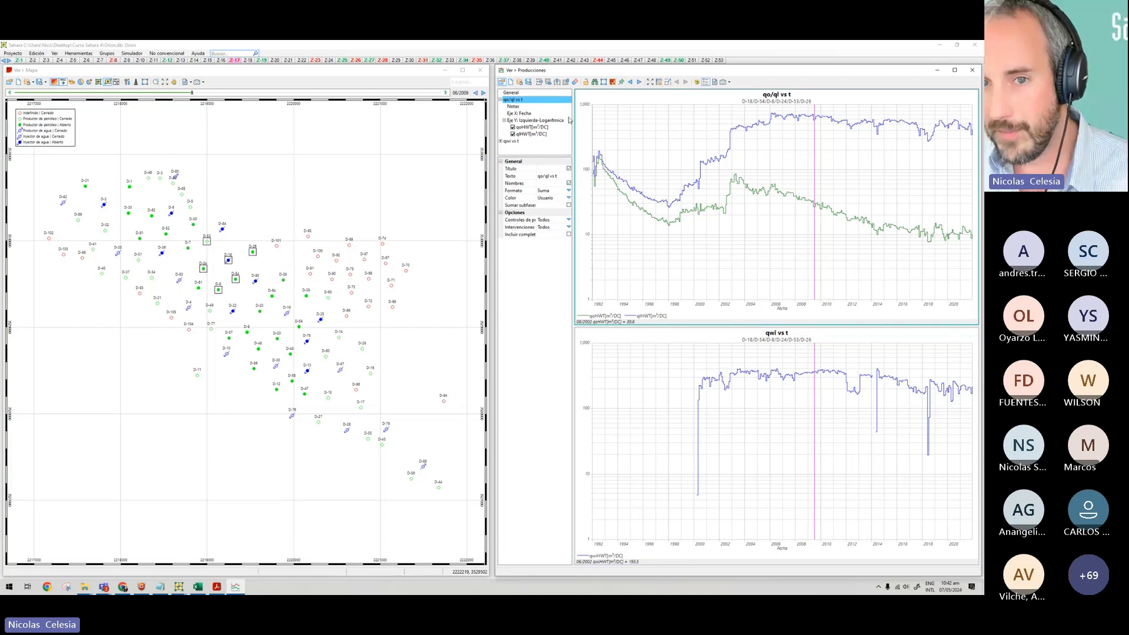
pyautogui.click(502, 83)
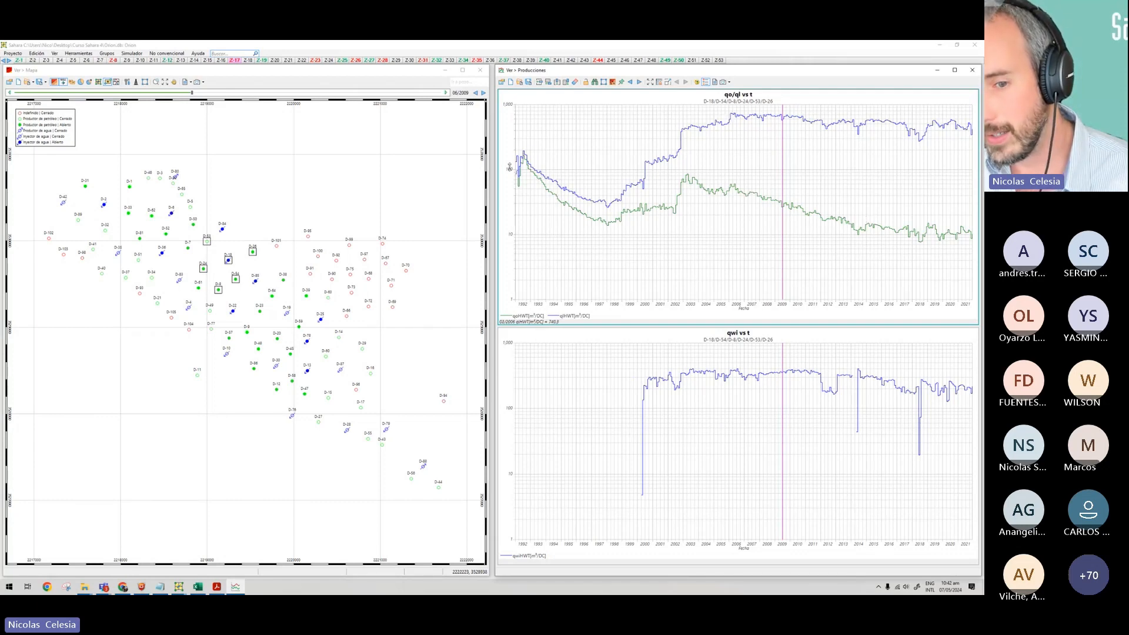
pyautogui.click(501, 81)
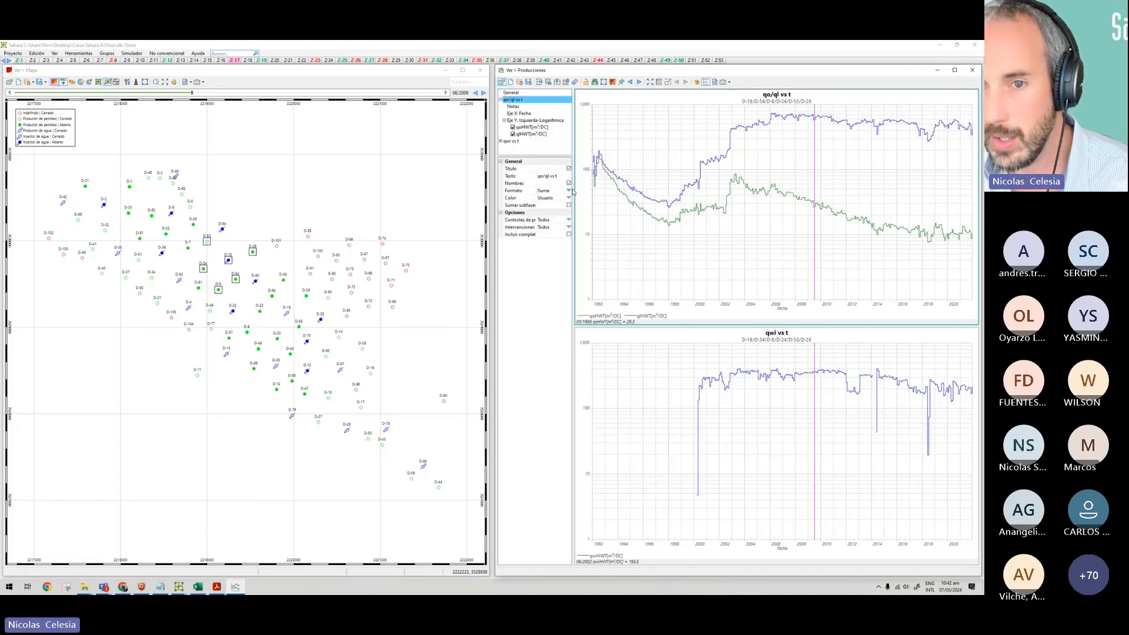
pyautogui.click(691, 398)
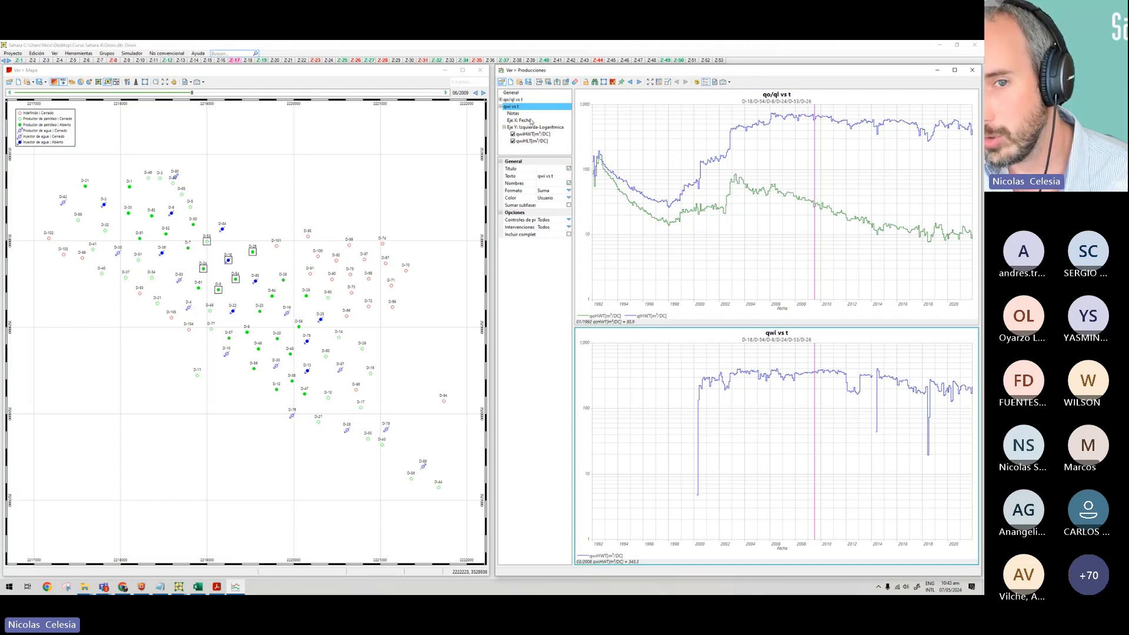
pyautogui.click(695, 140)
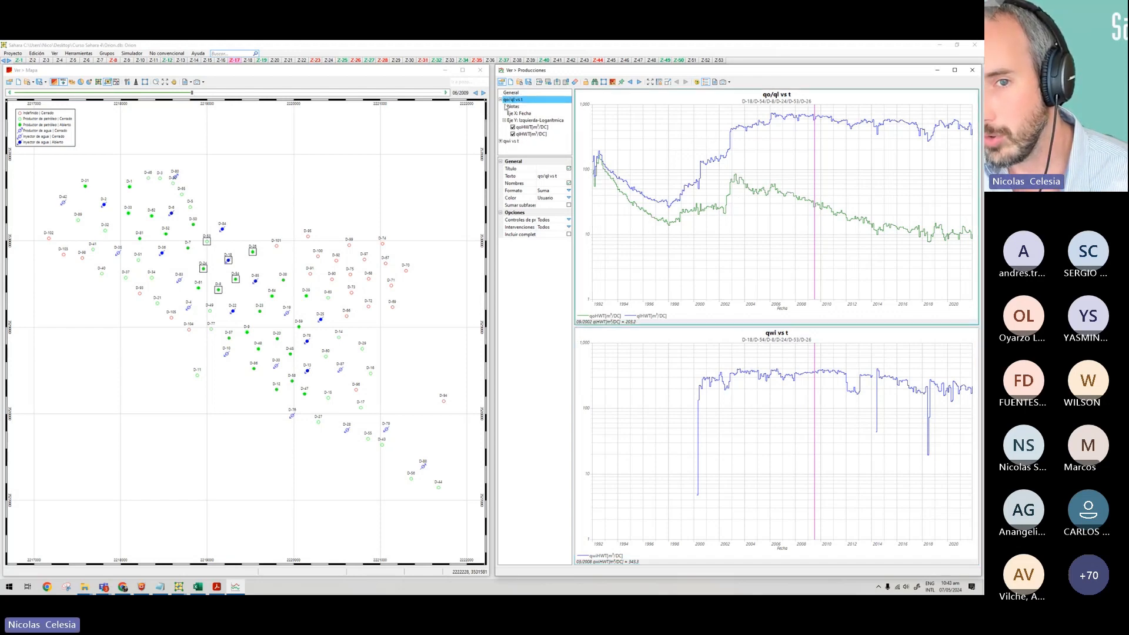
pyautogui.click(521, 141)
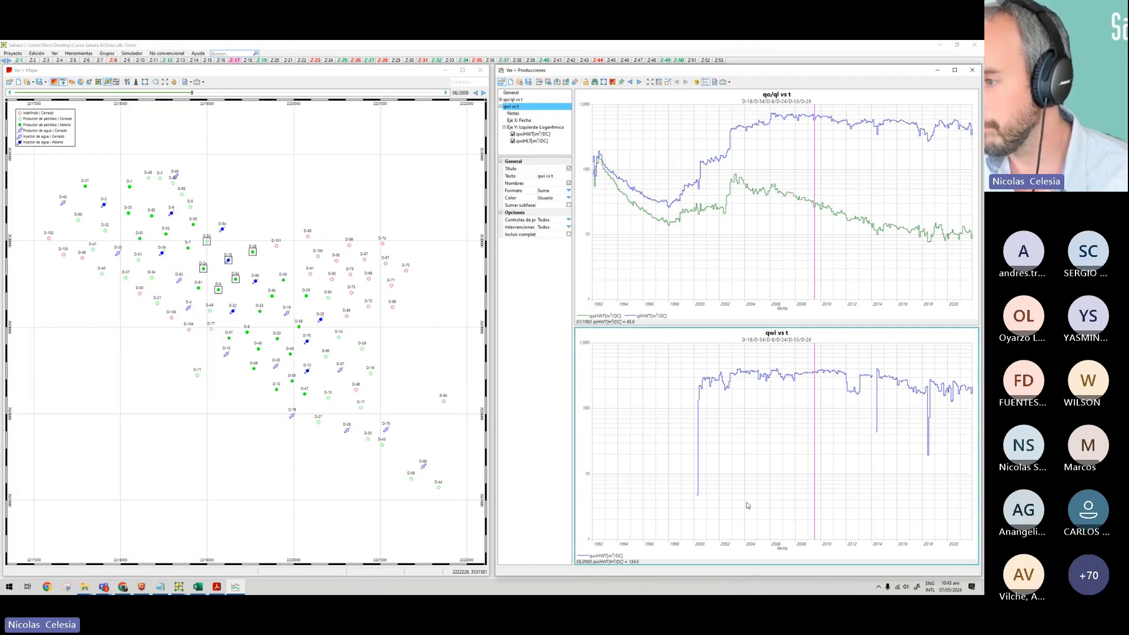
pyautogui.click(724, 271)
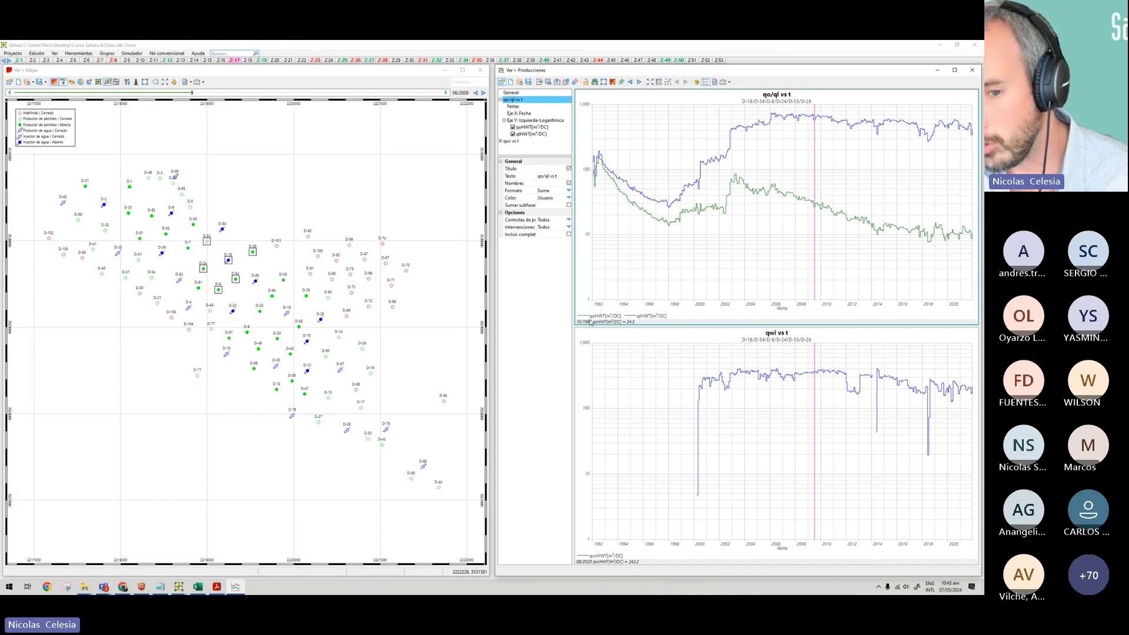
# Insert an empty graph beside qo/ql vs t and another in a new row below qwi vs t.
pyautogui.click(566, 82)
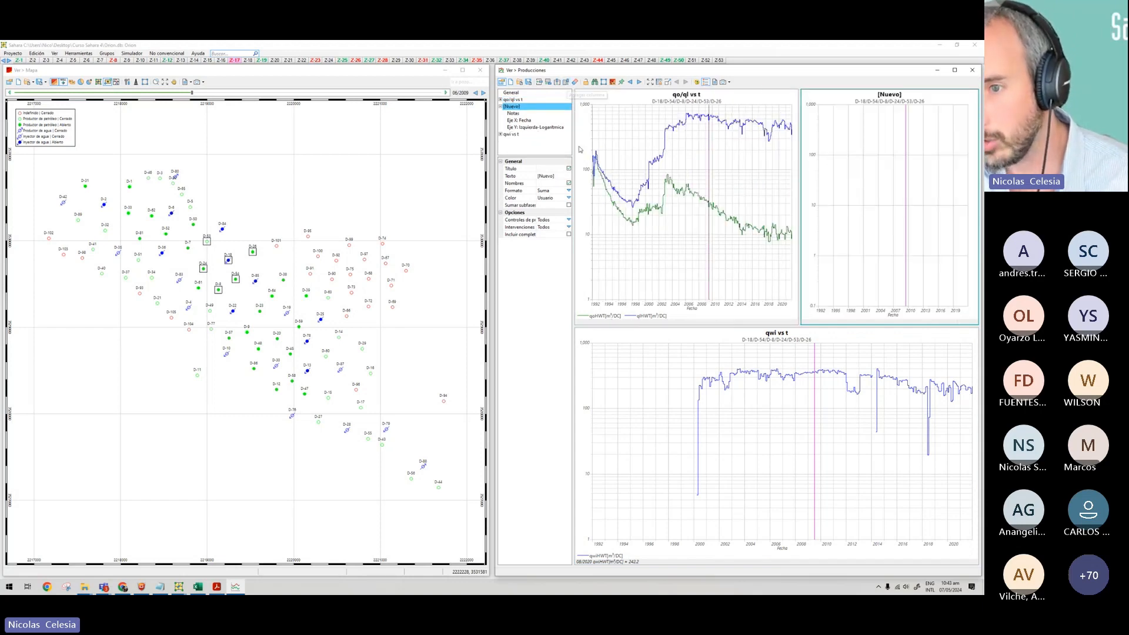
pyautogui.click(547, 82)
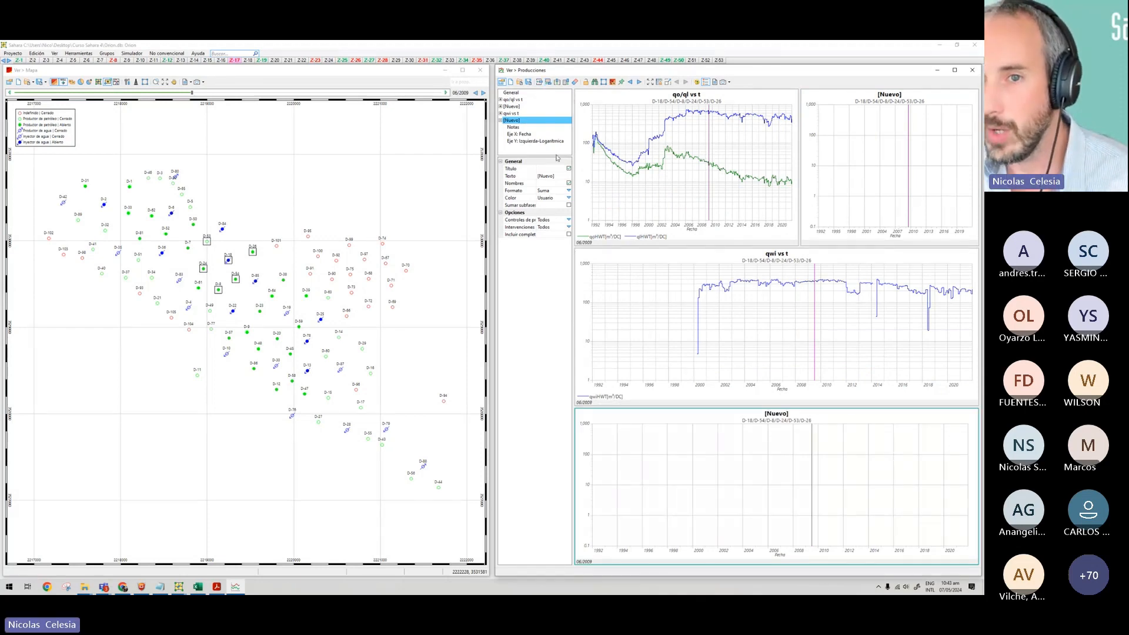
# Delete both empty [Nuevo] graphs, confirming each deletion, to leave only the qo/ql and qwi graphs.
pyautogui.click(575, 82)
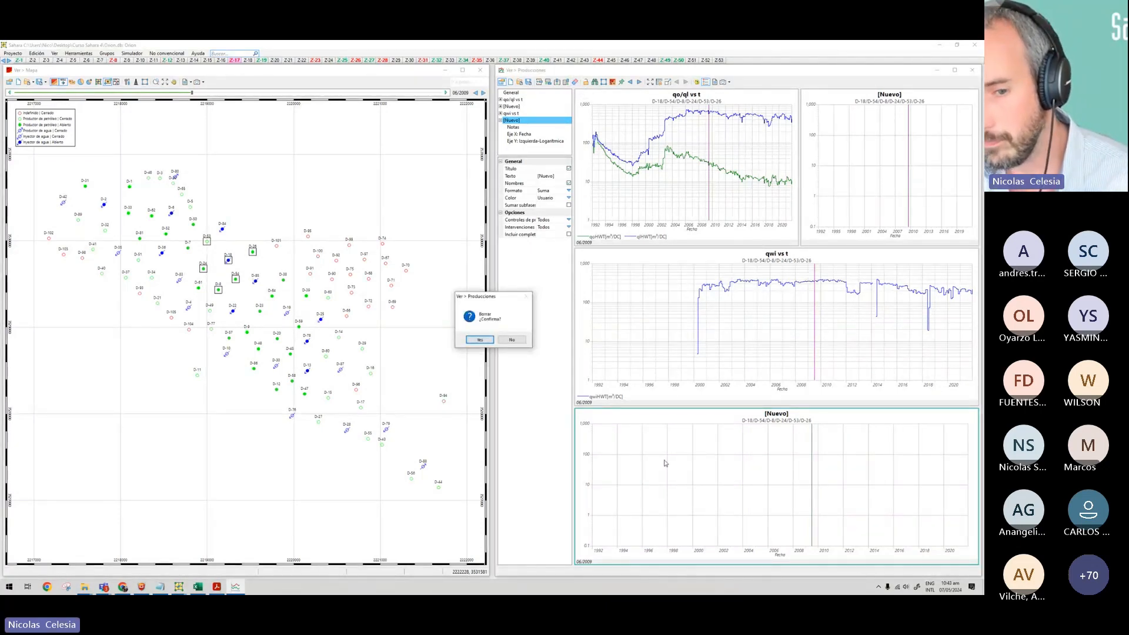
pyautogui.click(480, 340)
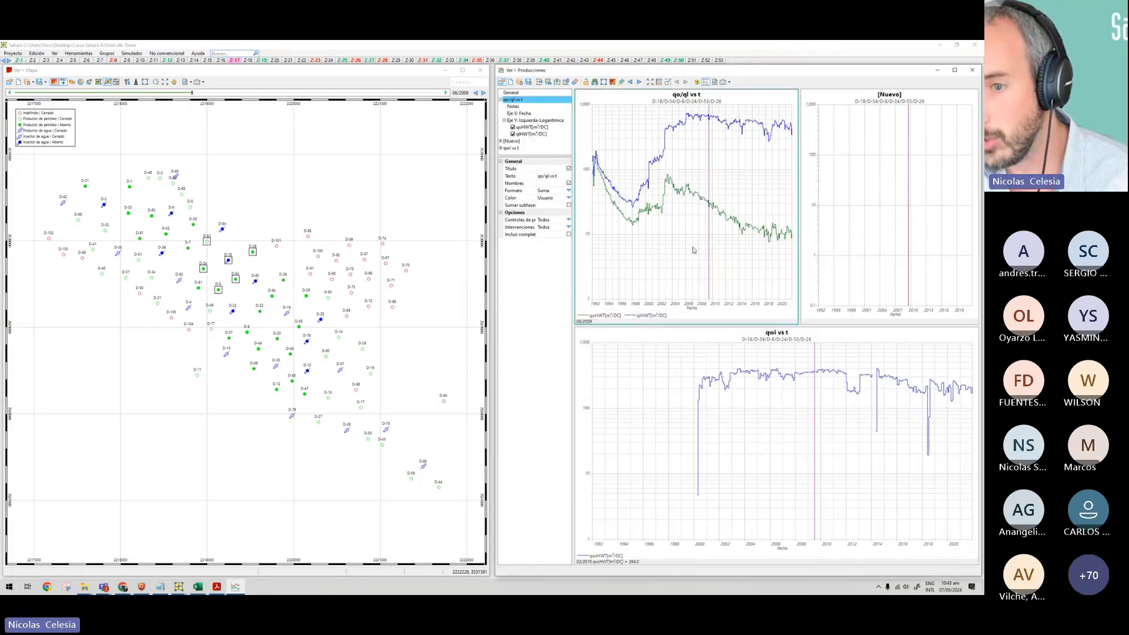
pyautogui.click(860, 240)
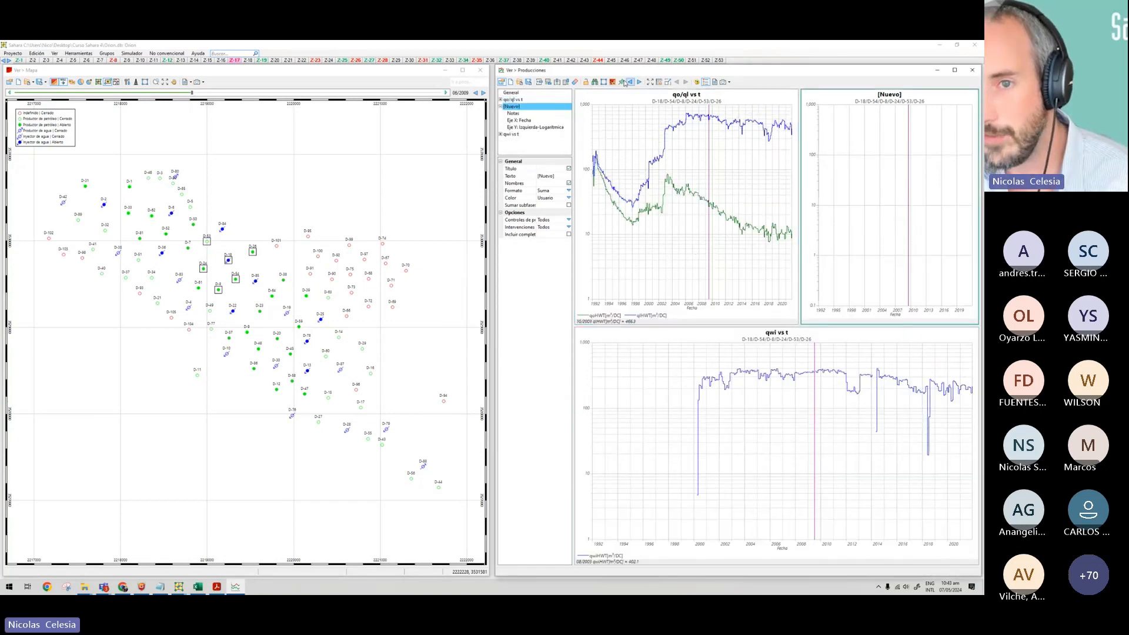
pyautogui.click(575, 82)
pyautogui.click(480, 340)
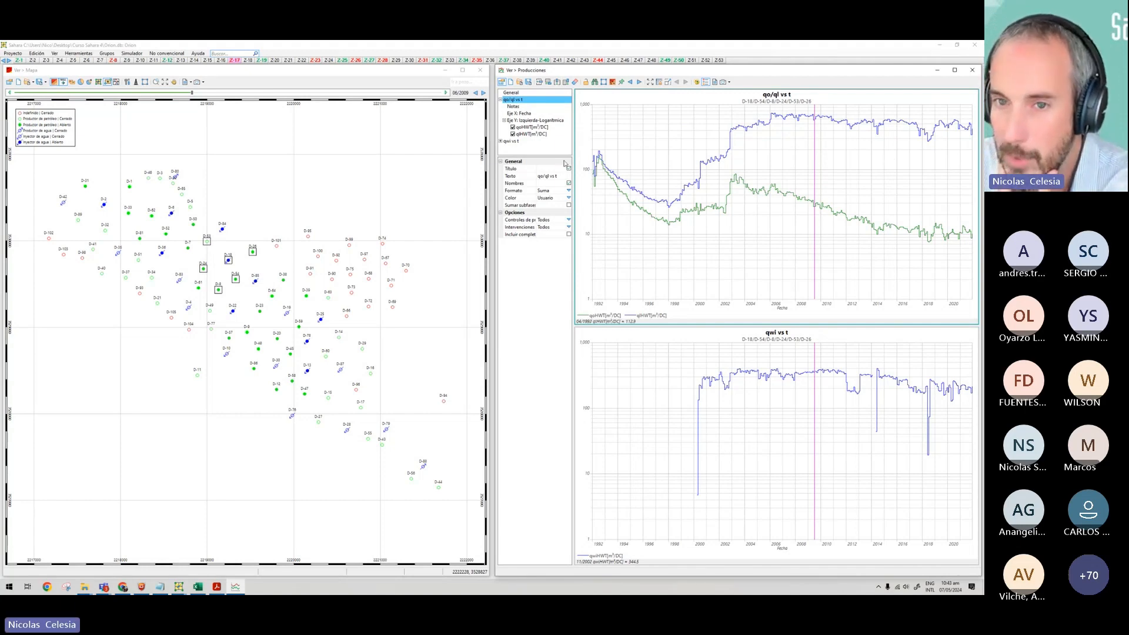
# Hide the Producciones property tree and examine the qo/ql and qwi curves over wider, narrower and shifted date ranges.
pyautogui.click(502, 82)
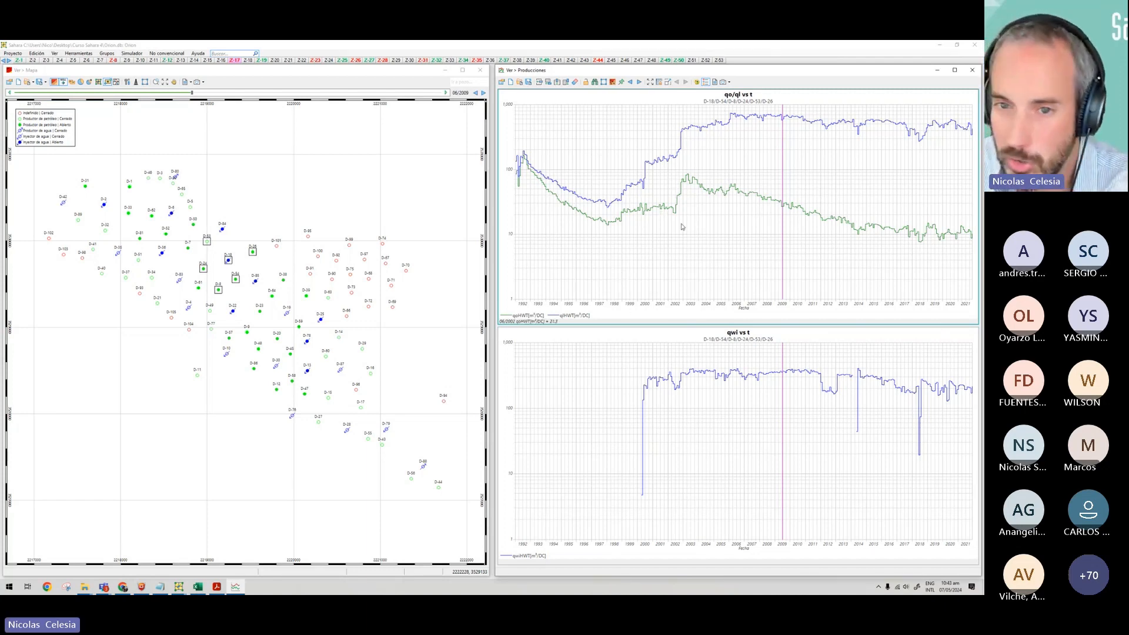
pyautogui.scroll(5, 709, 185)
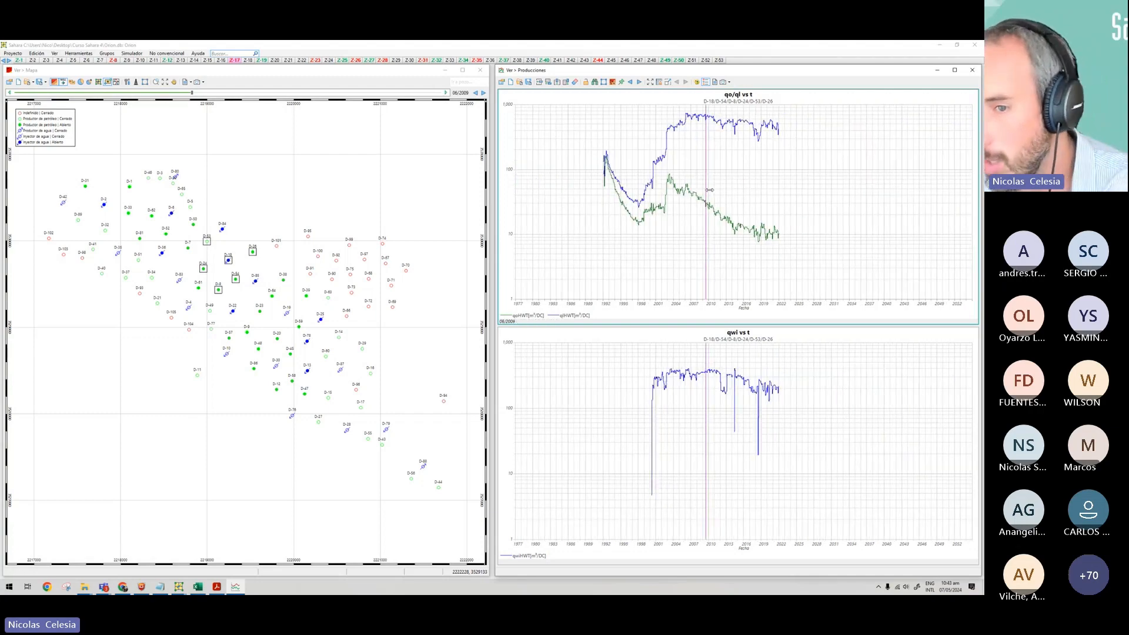
pyautogui.scroll(-6, 710, 190)
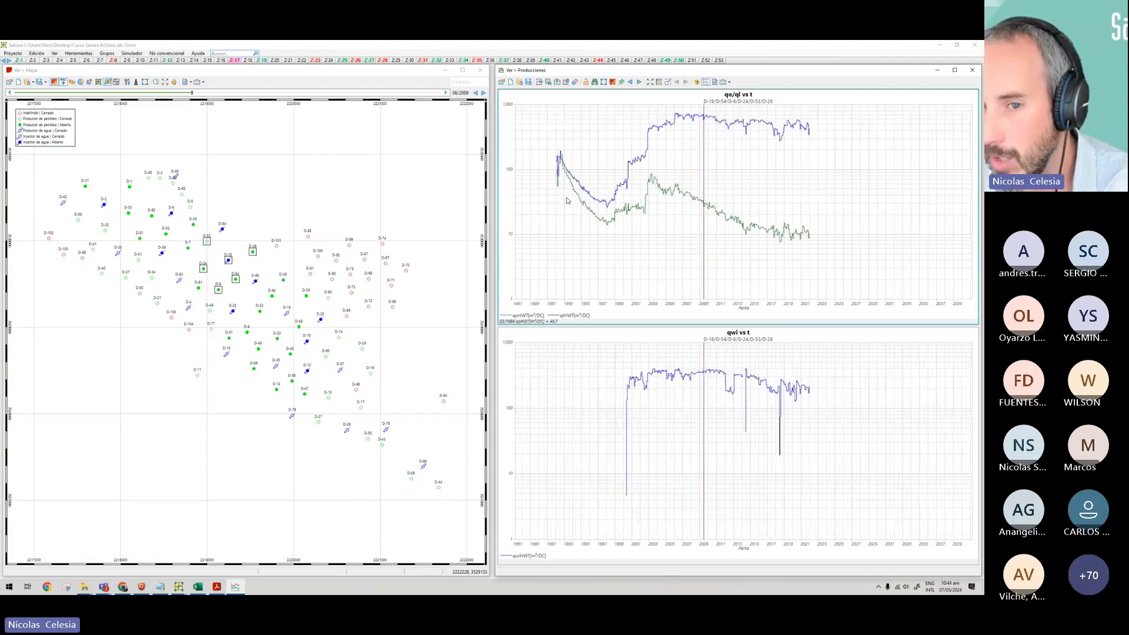
pyautogui.scroll(5, 649, 203)
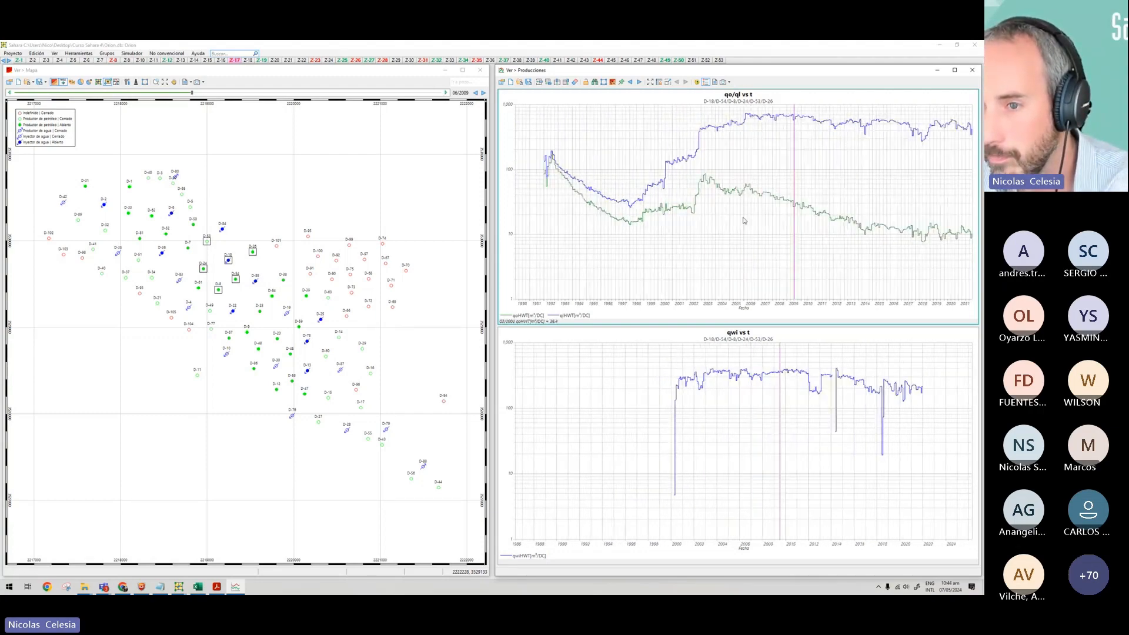
pyautogui.scroll(-2, 789, 199)
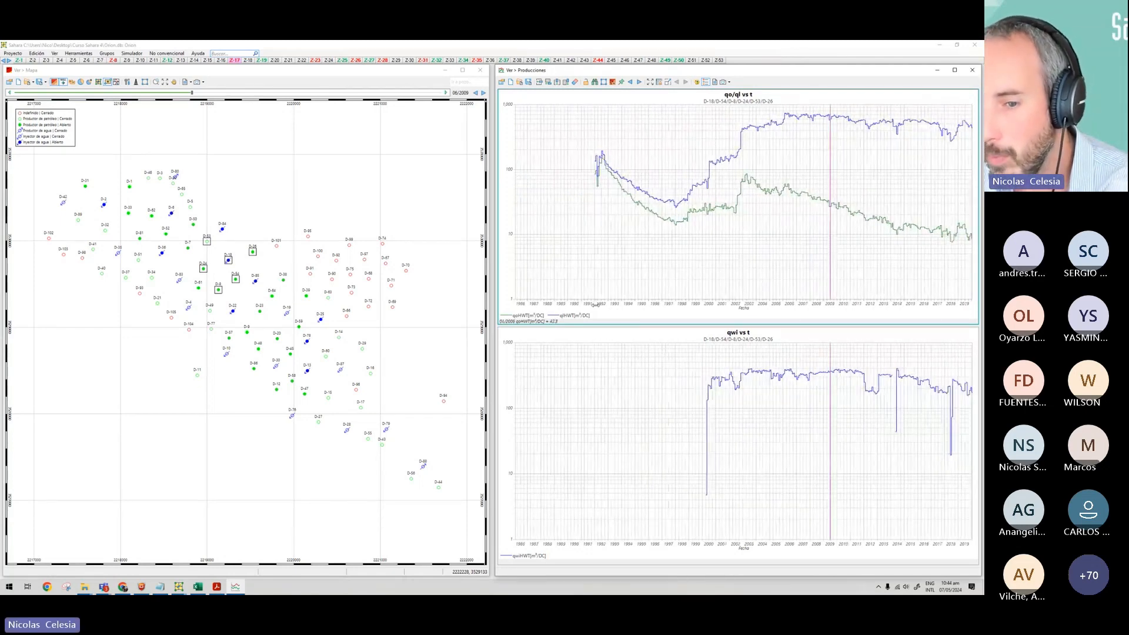
pyautogui.moveTo(587, 303); pyautogui.dragTo(525, 302)
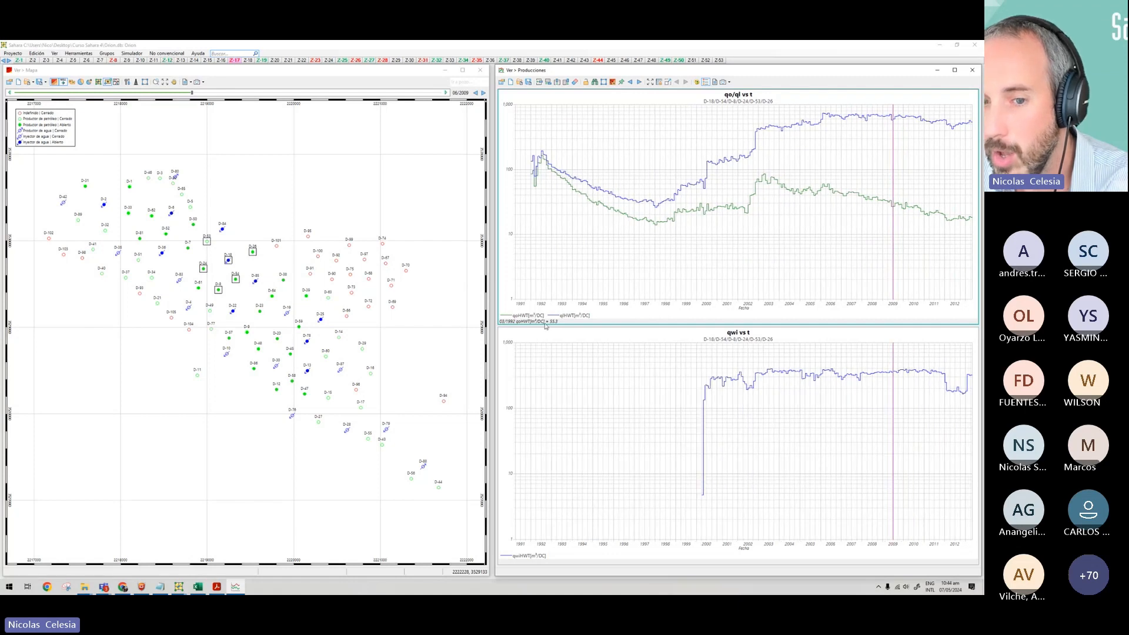
pyautogui.moveTo(515, 305)
pyautogui.mouseDown()
pyautogui.moveTo(774, 307)
pyautogui.moveTo(507, 309)
pyautogui.mouseUp()
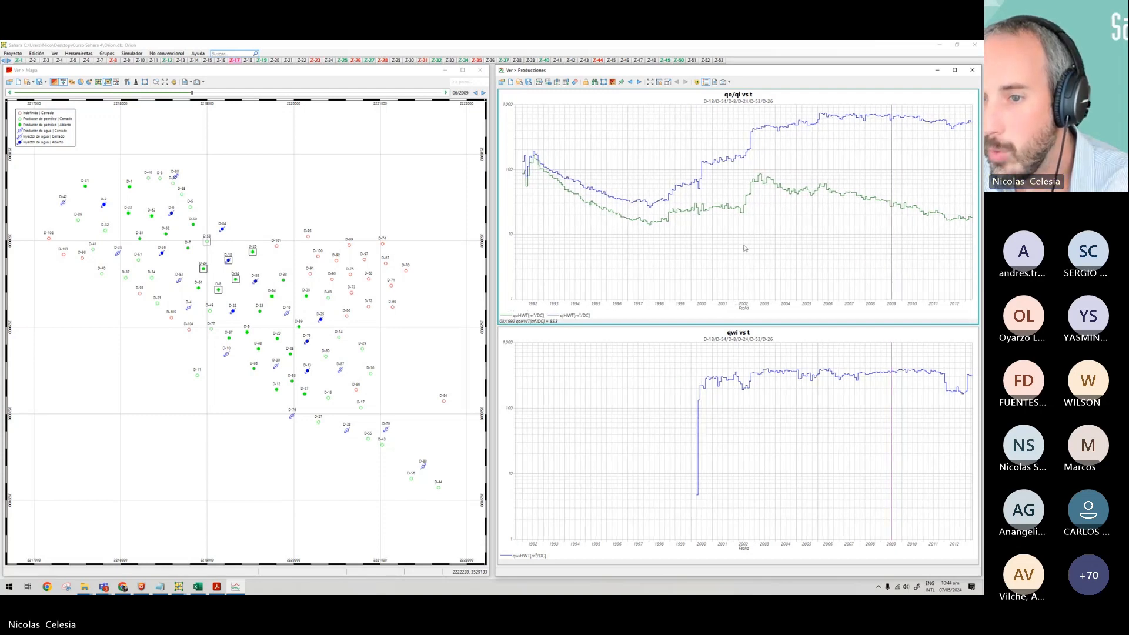
pyautogui.scroll(-3, 735, 247)
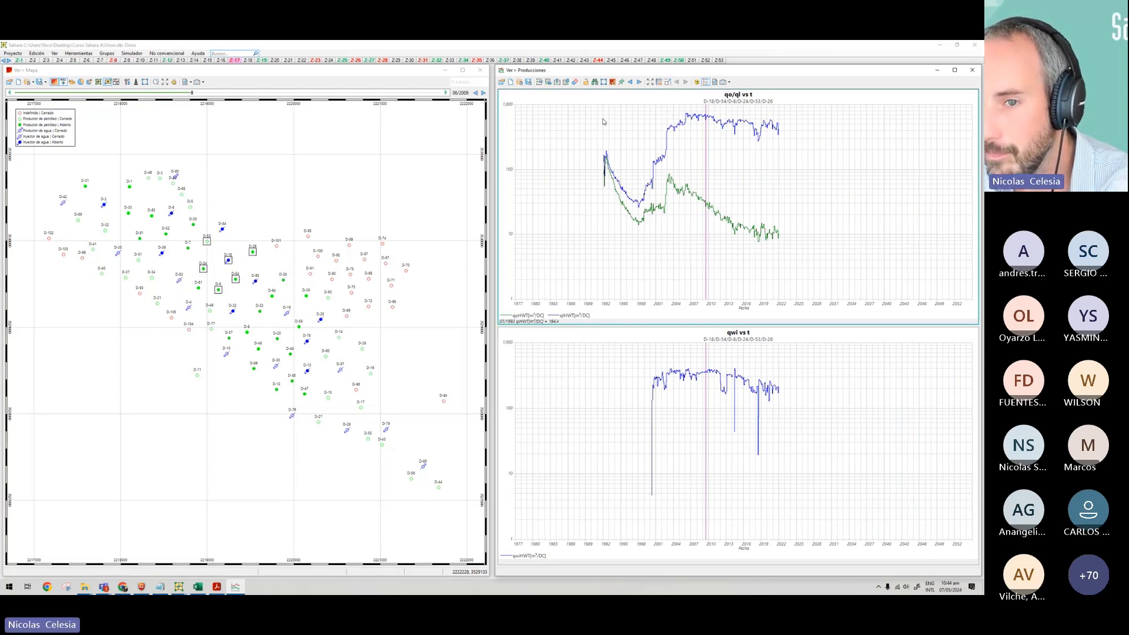
# Enlarge the early years of the qo/ql vs t curves with a zoom window, and restore the charts' full extent.
pyautogui.moveTo(603, 120); pyautogui.dragTo(668, 241)
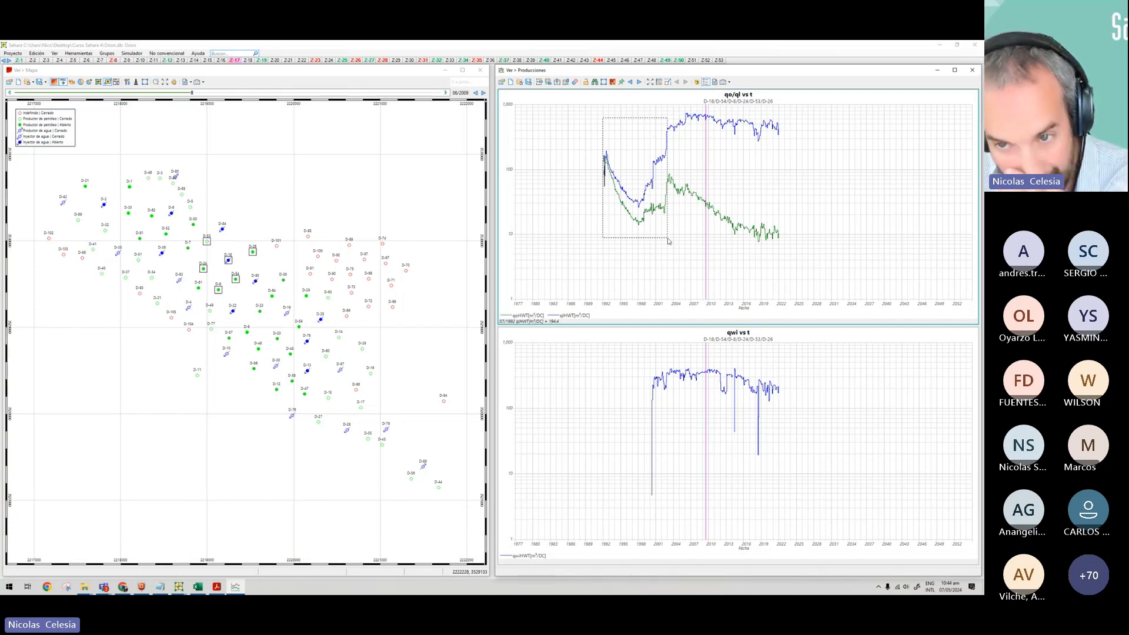
pyautogui.moveTo(668, 241); pyautogui.dragTo(667, 241)
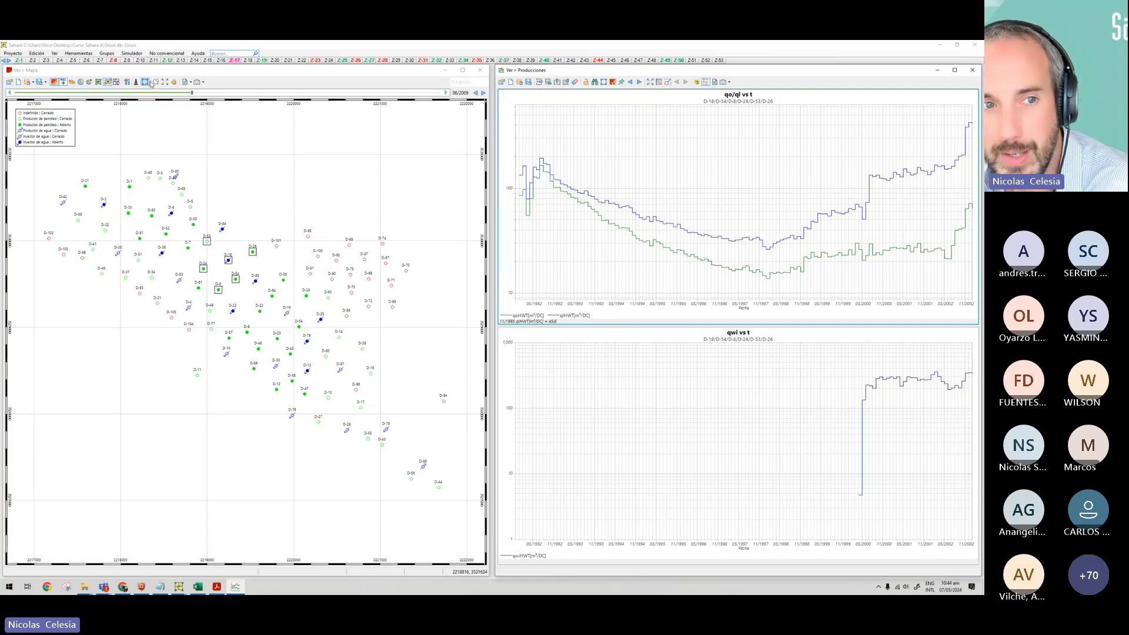
pyautogui.click(650, 82)
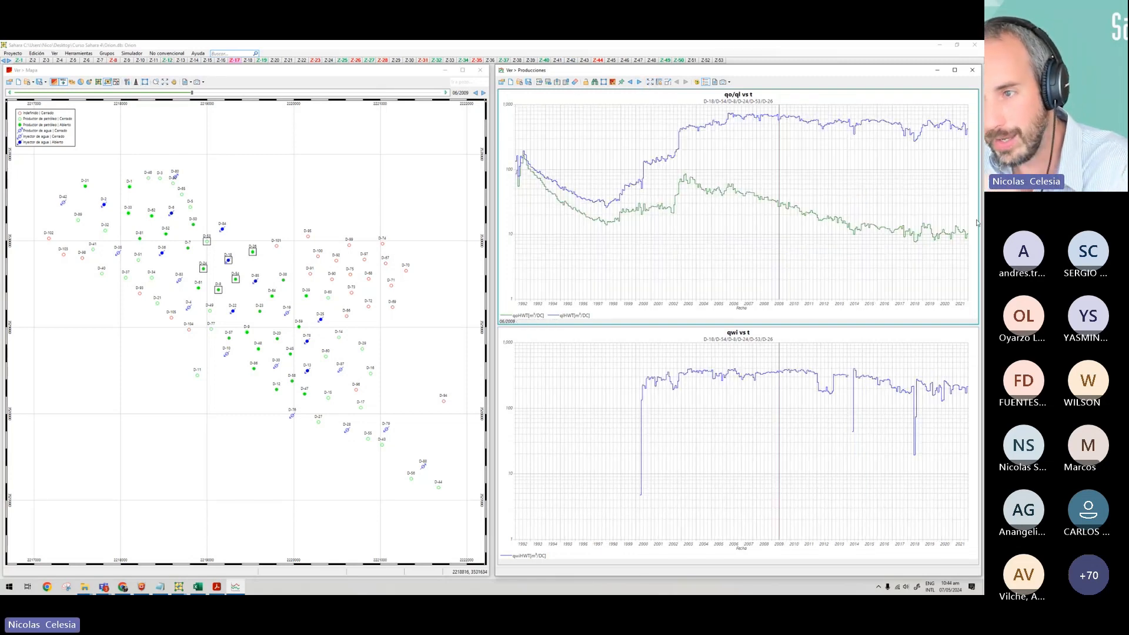
# Enlarge the central wells on the map with a zoom window, and restore the map's full view.
pyautogui.moveTo(179, 257); pyautogui.dragTo(320, 397)
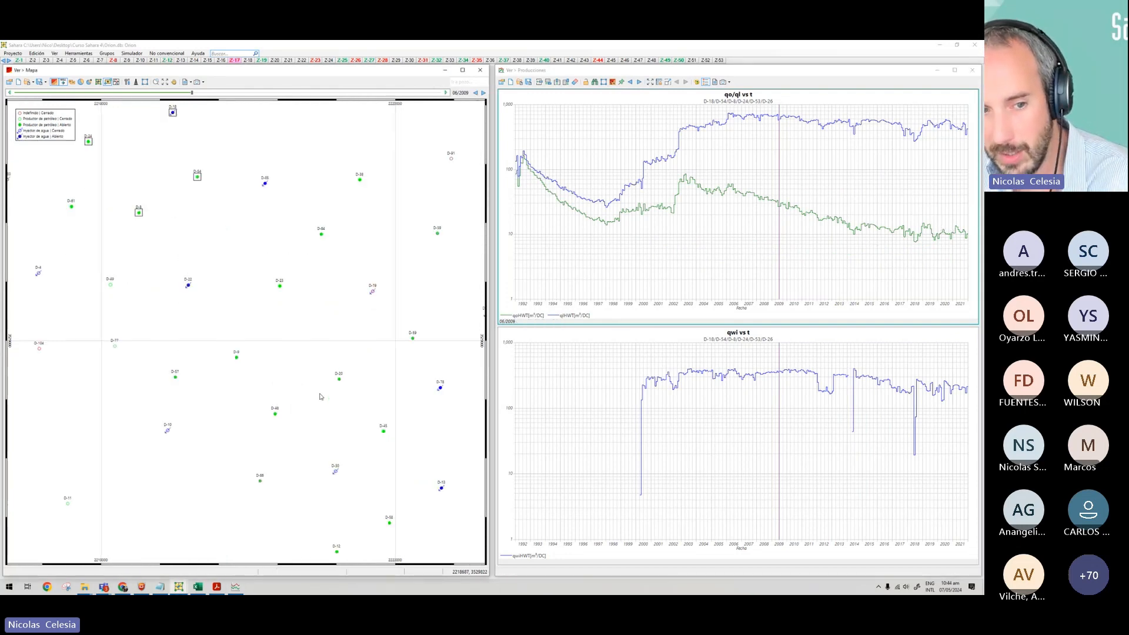
pyautogui.click(166, 82)
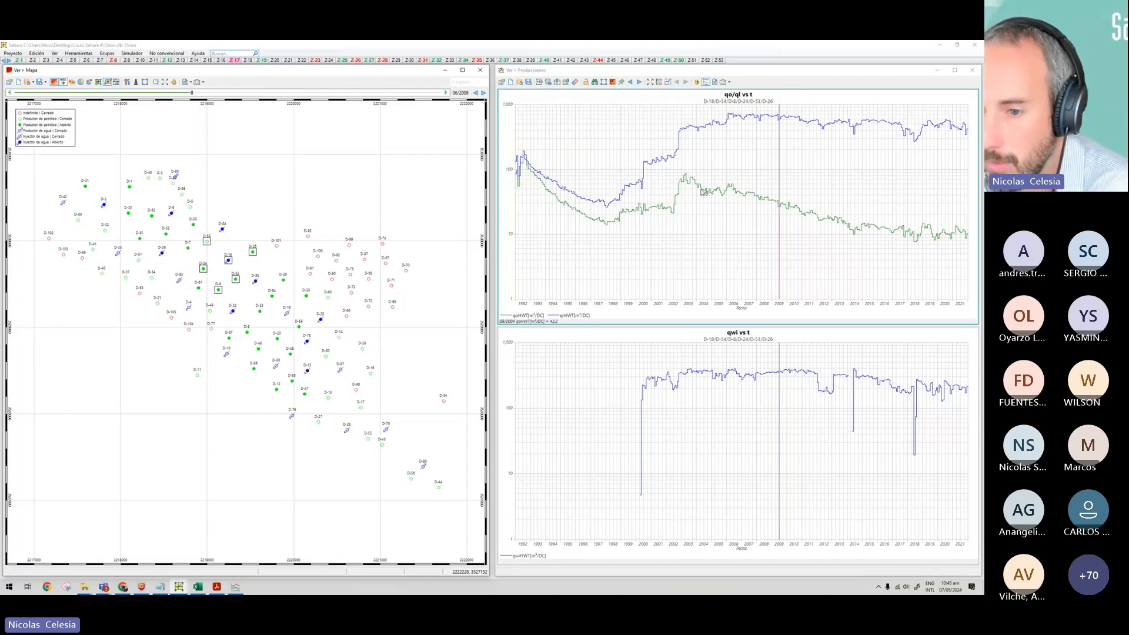
# Stretch and shift the qo/ql vs t date axis, and fit the curves back to roughly 1982–2021.
pyautogui.moveTo(692, 301); pyautogui.dragTo(654, 300)
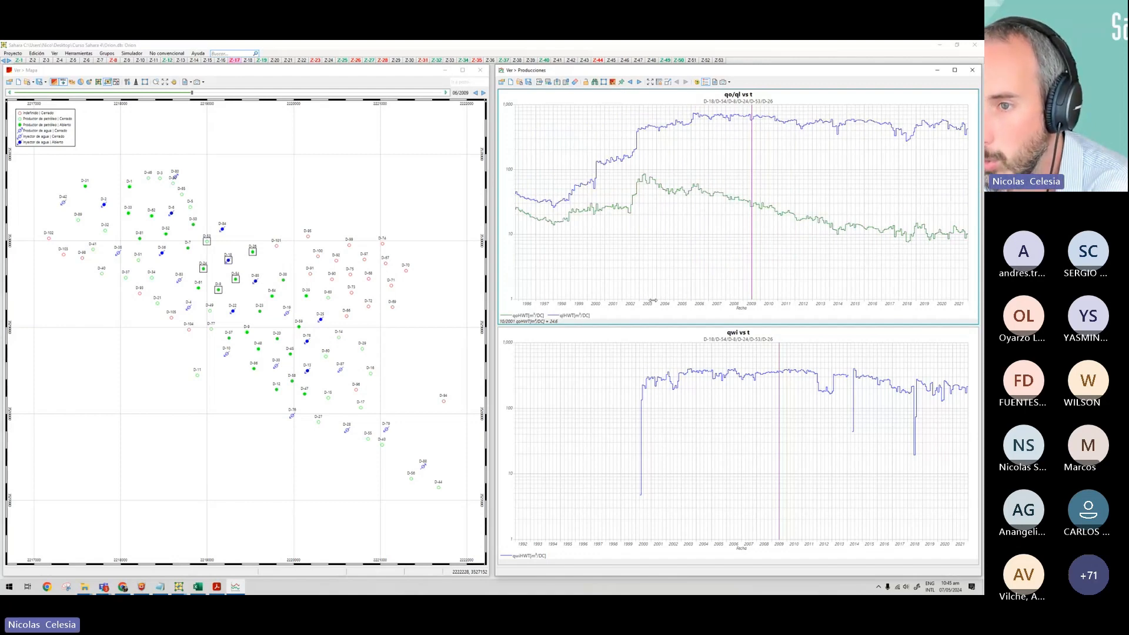
pyautogui.moveTo(653, 301); pyautogui.dragTo(699, 301)
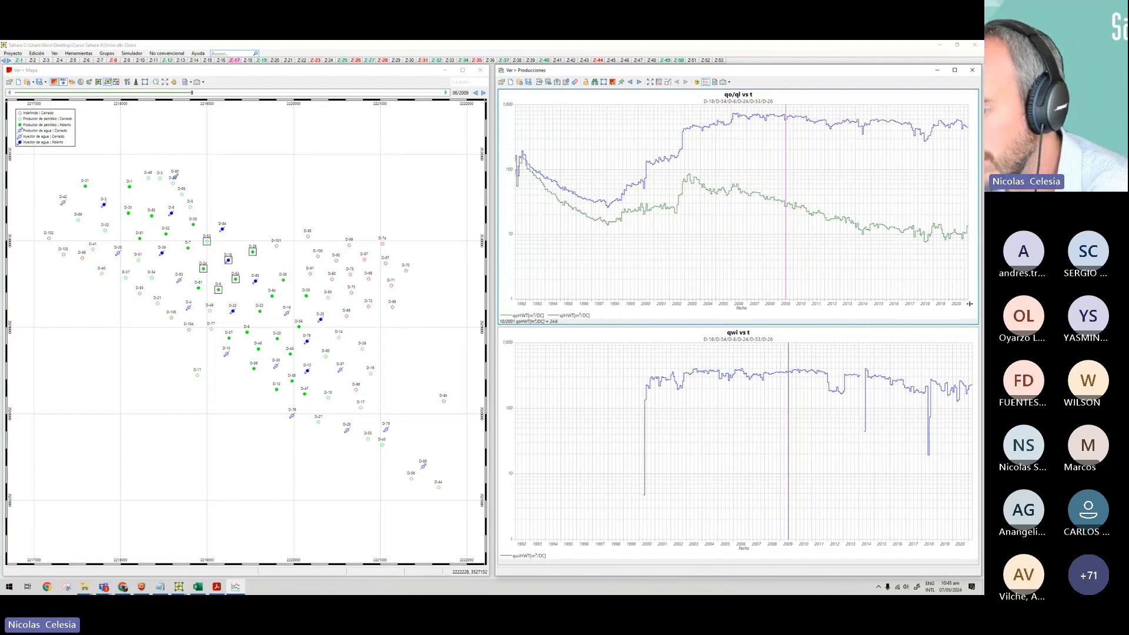
pyautogui.moveTo(969, 303)
pyautogui.mouseDown()
pyautogui.moveTo(721, 302)
pyautogui.moveTo(947, 304)
pyautogui.mouseUp()
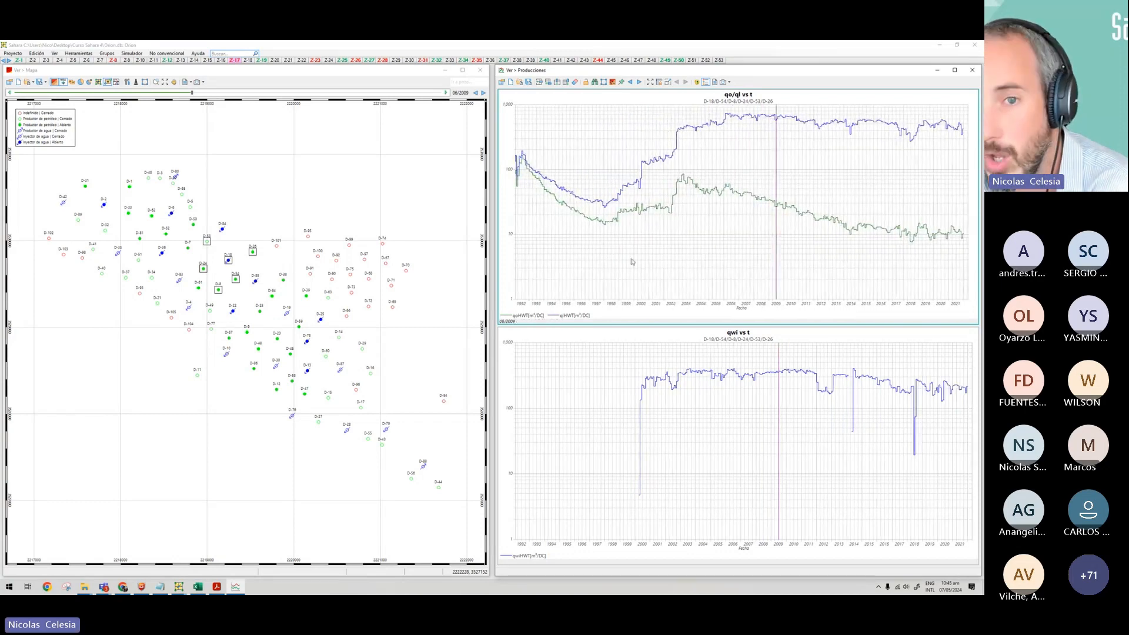
# Rescale the rate axis of qo/ql vs t from its upper end, middle and lower end to examine the curves at different vertical scales.
pyautogui.moveTo(510, 105)
pyautogui.mouseDown()
pyautogui.moveTo(510, 199)
pyautogui.moveTo(510, 106)
pyautogui.mouseUp()
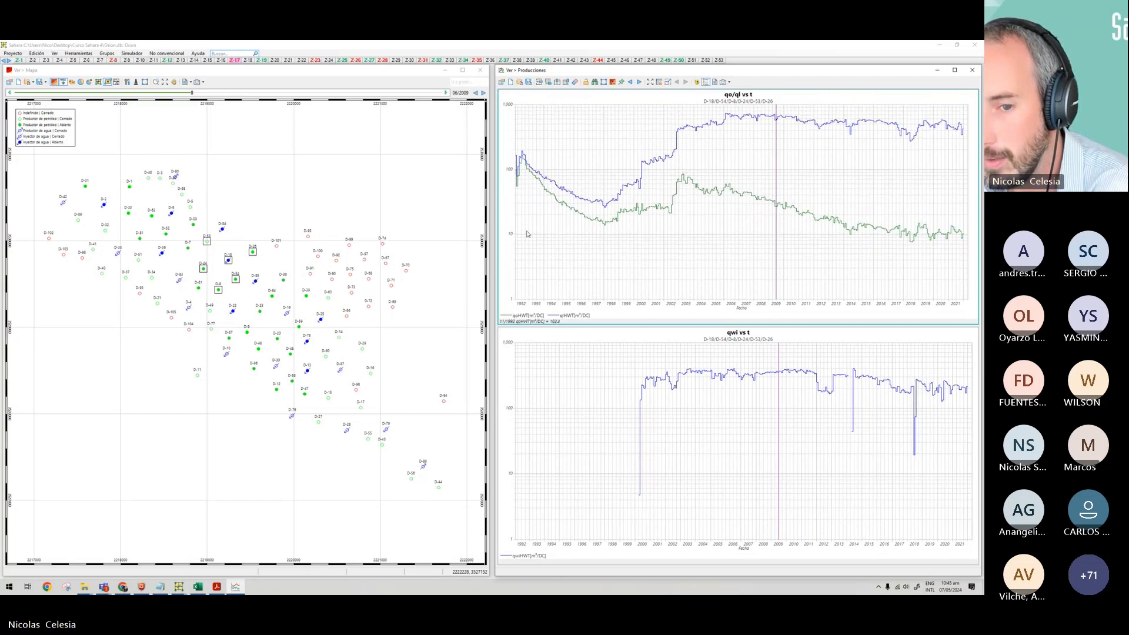
pyautogui.moveTo(511, 296)
pyautogui.mouseDown()
pyautogui.moveTo(510, 245)
pyautogui.moveTo(511, 295)
pyautogui.mouseUp()
pyautogui.moveTo(510, 229)
pyautogui.mouseDown()
pyautogui.moveTo(510, 287)
pyautogui.moveTo(511, 228)
pyautogui.mouseUp()
pyautogui.moveTo(515, 158); pyautogui.dragTo(510, 104)
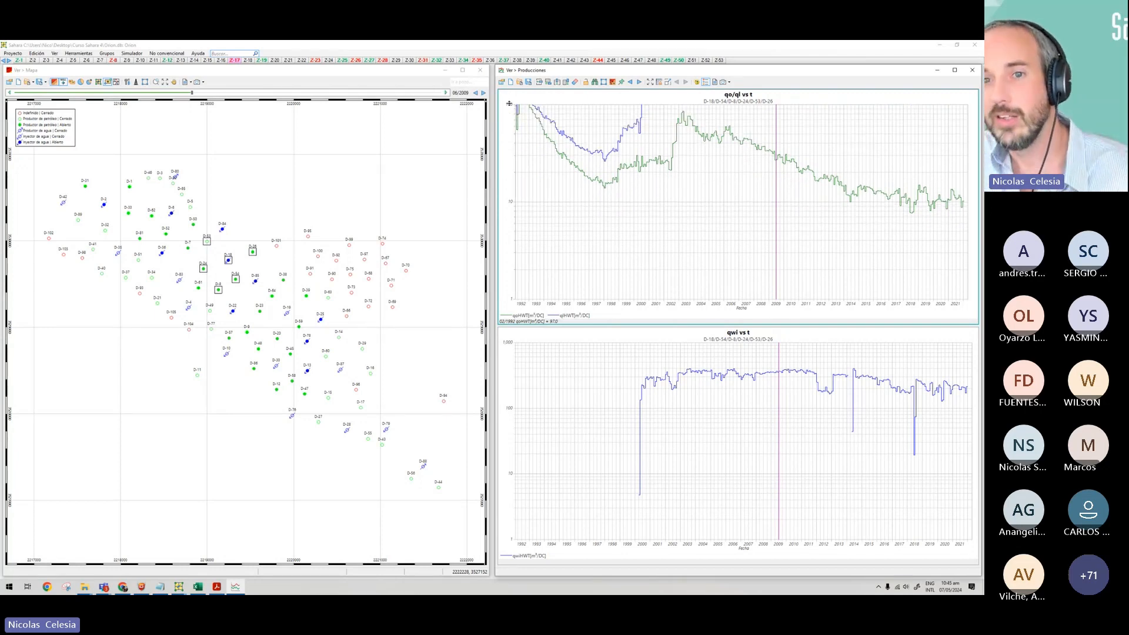
pyautogui.moveTo(510, 105)
pyautogui.mouseDown()
pyautogui.moveTo(510, 177)
pyautogui.moveTo(515, 106)
pyautogui.mouseUp()
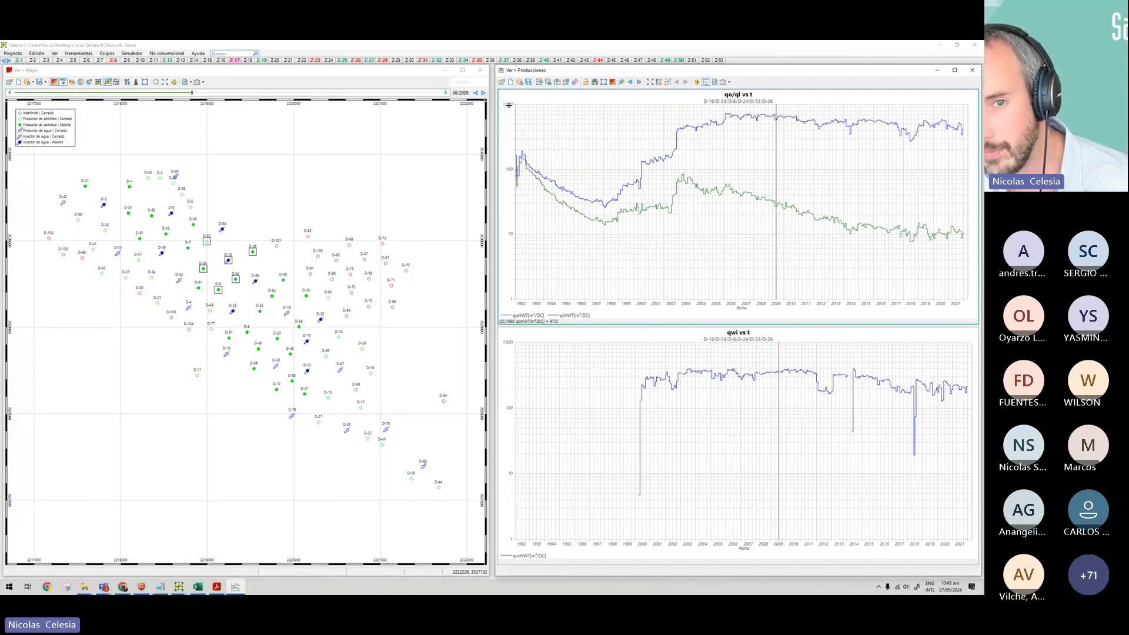
pyautogui.moveTo(509, 105)
pyautogui.mouseDown()
pyautogui.moveTo(511, 215)
pyautogui.moveTo(509, 95)
pyautogui.mouseUp()
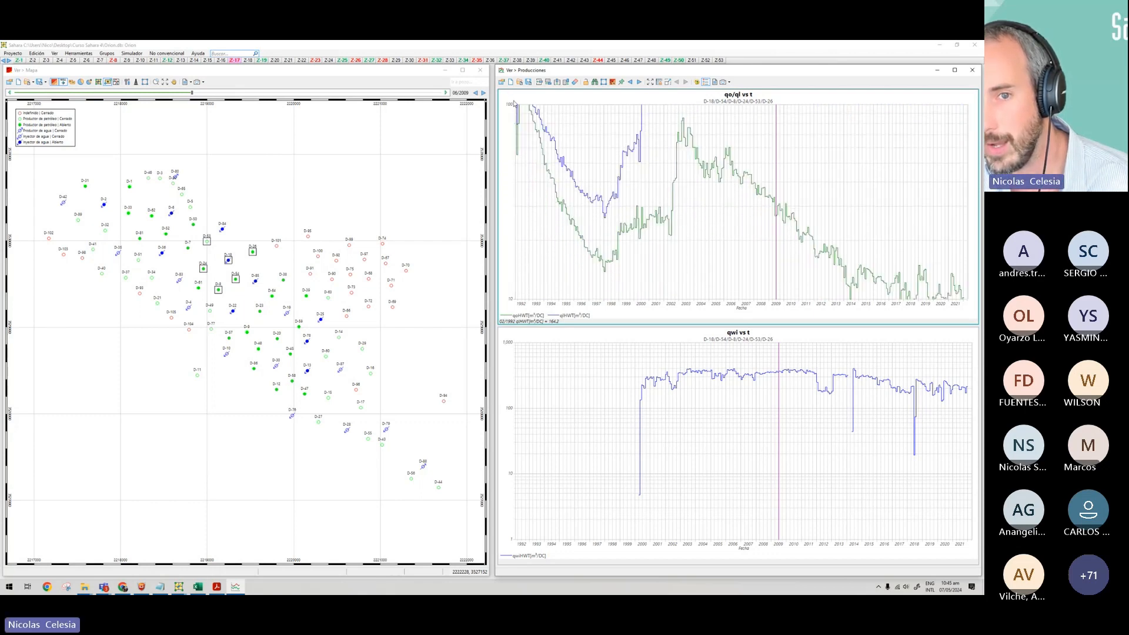
# Zoom out the qo/ql vs t chart, frame its curves with a zoom window, and adjust the start of the date axis.
pyautogui.scroll(-3, 567, 216)
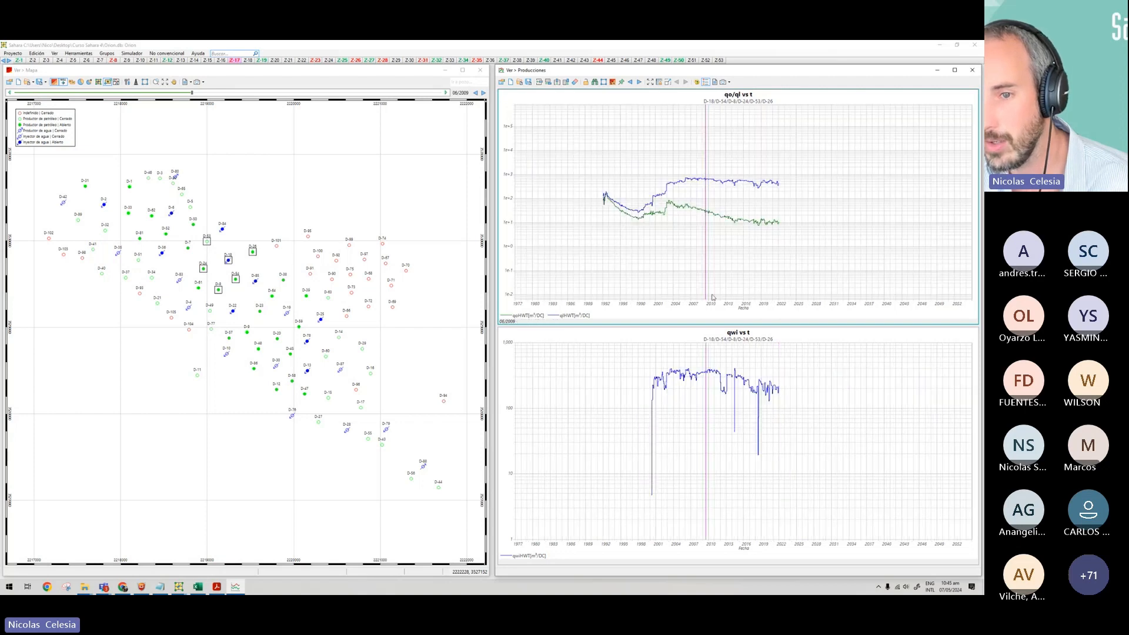
pyautogui.moveTo(599, 163); pyautogui.dragTo(779, 252)
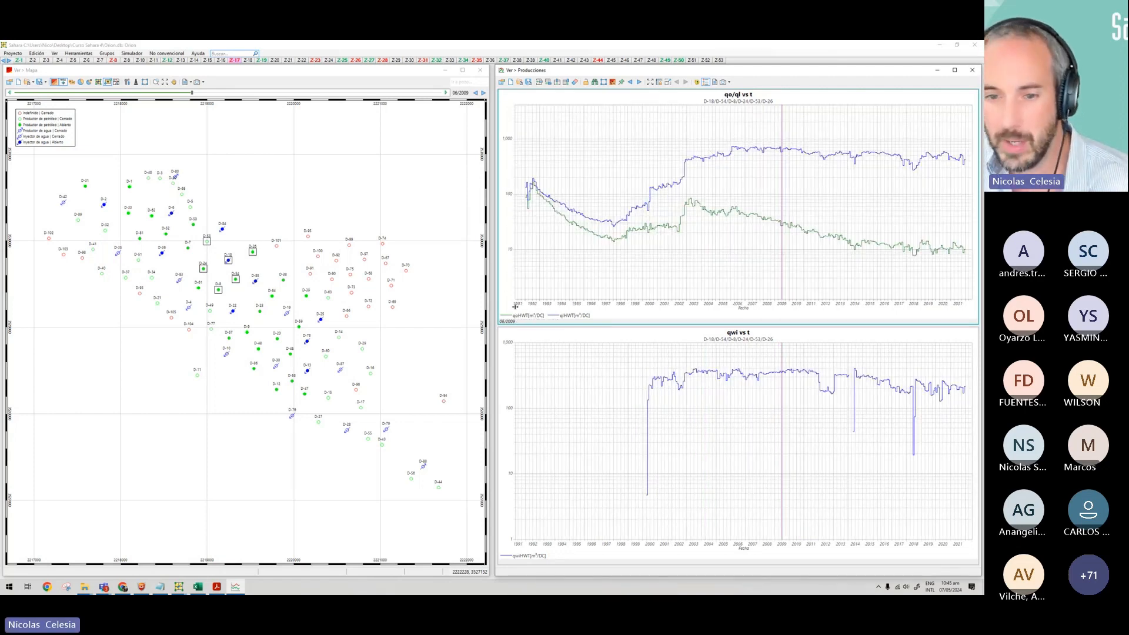
pyautogui.moveTo(515, 304); pyautogui.dragTo(507, 305)
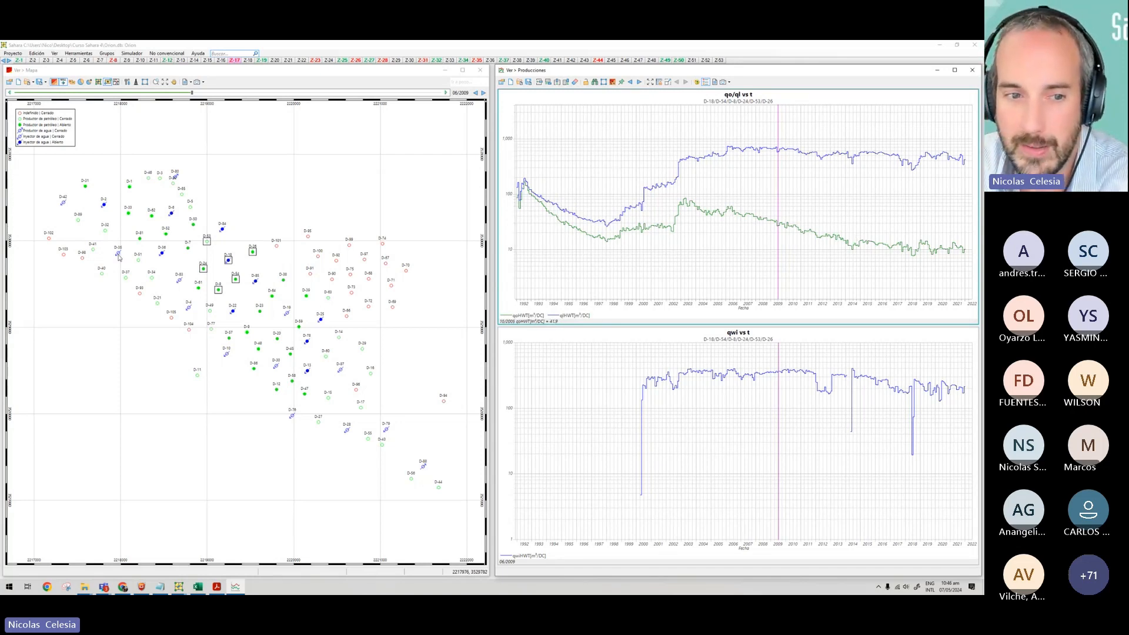
# Zoom into the central and southeastern wells on the map, and return to the full well layout.
pyautogui.moveTo(125, 187); pyautogui.dragTo(362, 394)
pyautogui.scroll(-3, 125, 332)
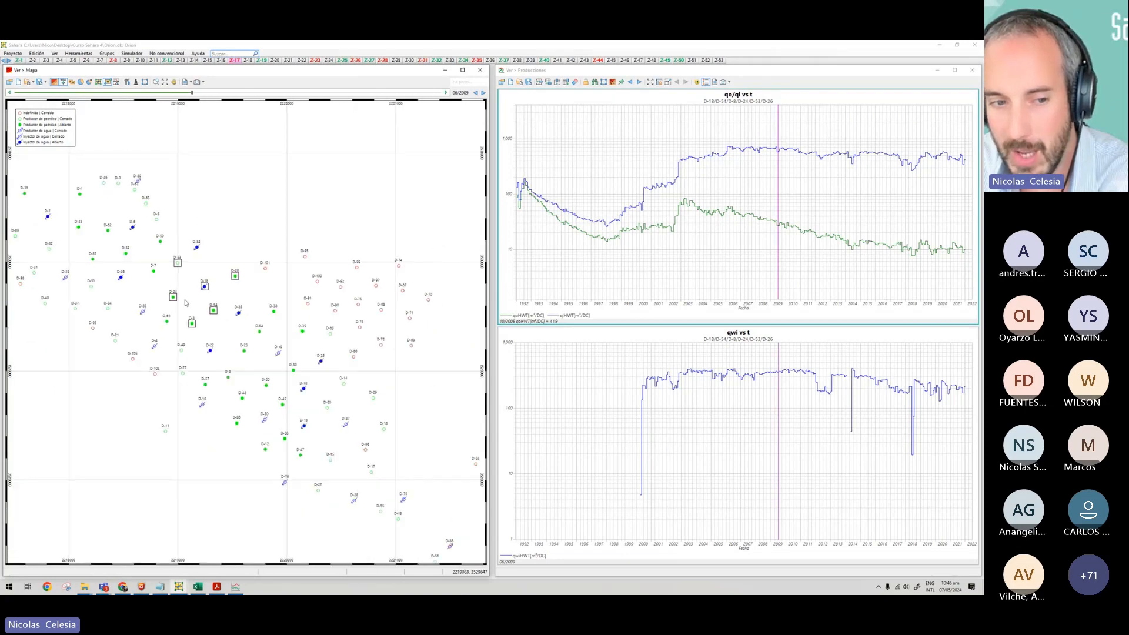
pyautogui.moveTo(251, 275); pyautogui.dragTo(425, 432)
pyautogui.scroll(3, 297, 301)
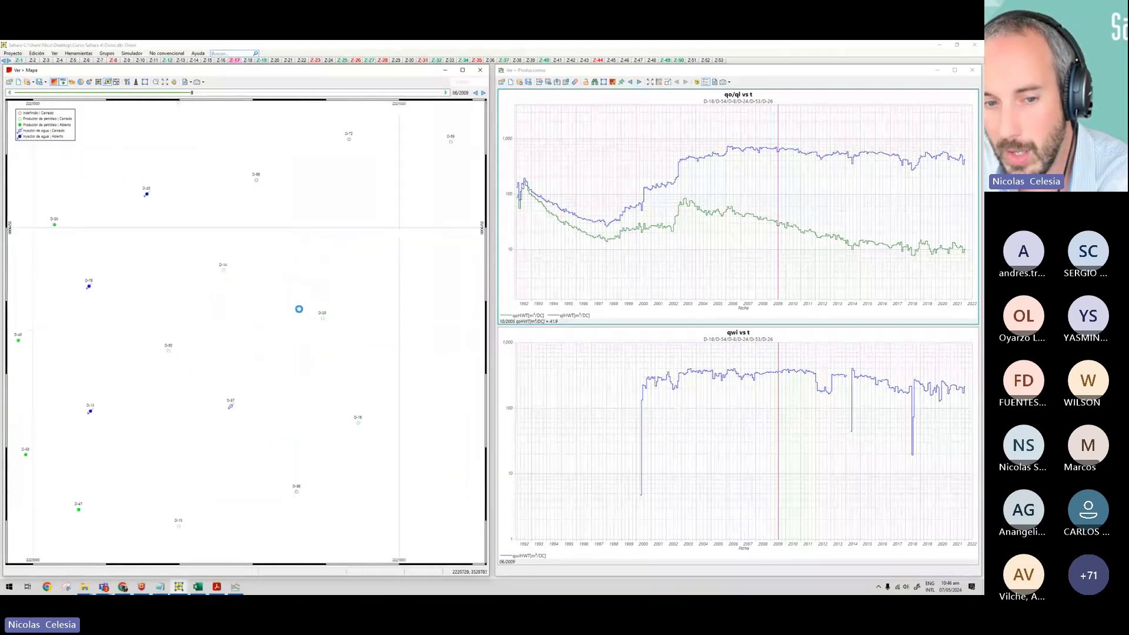
pyautogui.scroll(-6, 297, 300)
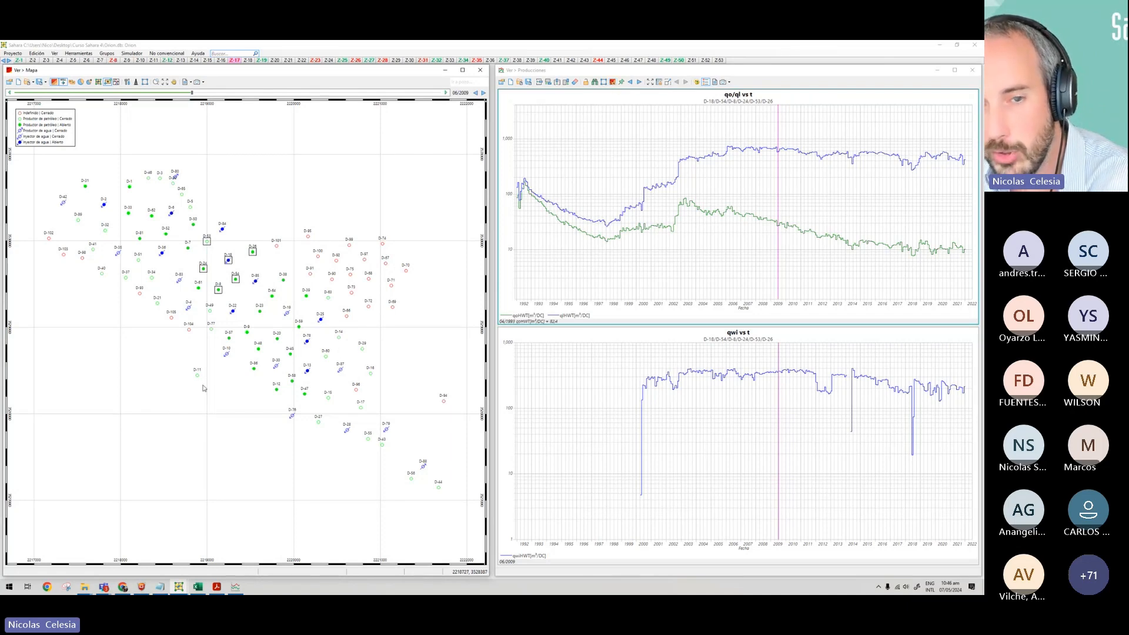
# Chart the combined production of every well in the map's full view, checking a central group of wells up close.
pyautogui.click(612, 81)
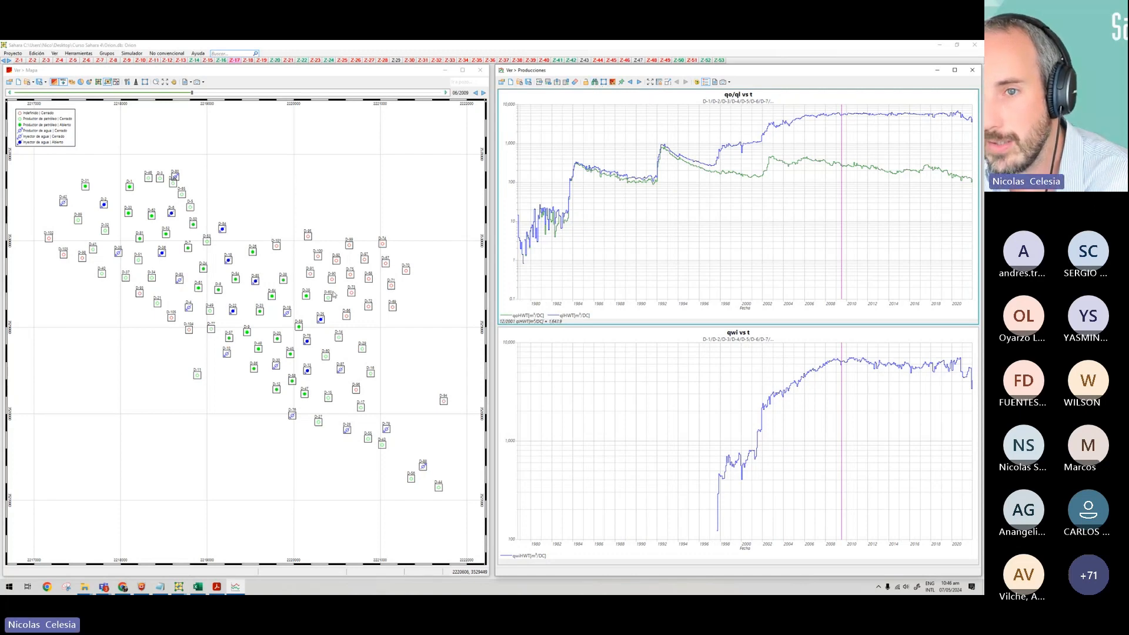
pyautogui.moveTo(222, 293); pyautogui.dragTo(319, 384)
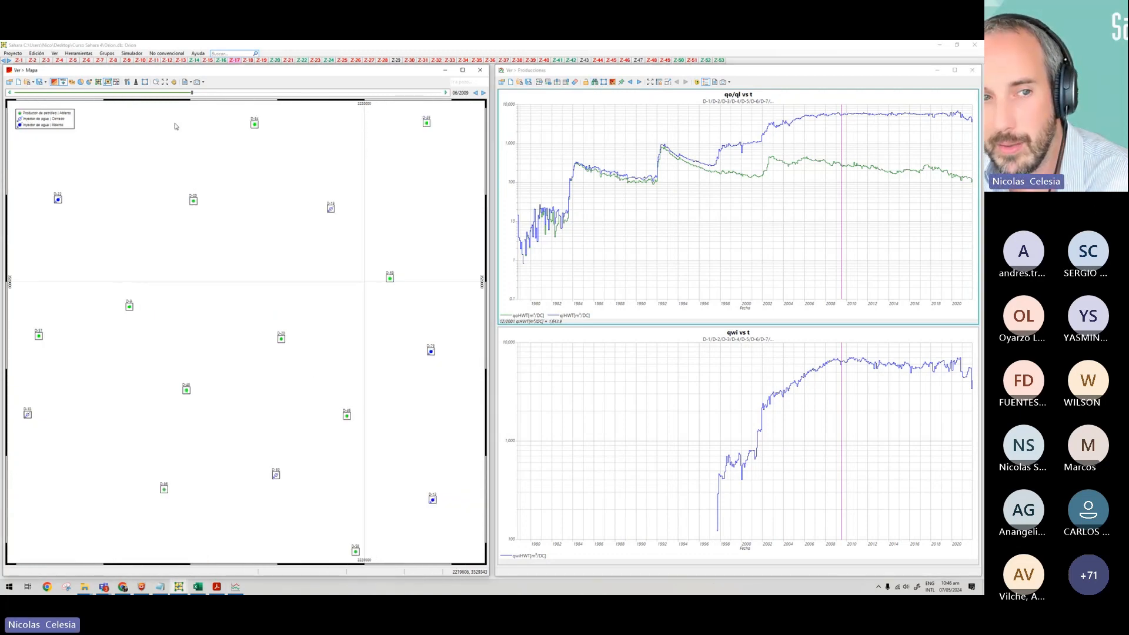
pyautogui.click(165, 82)
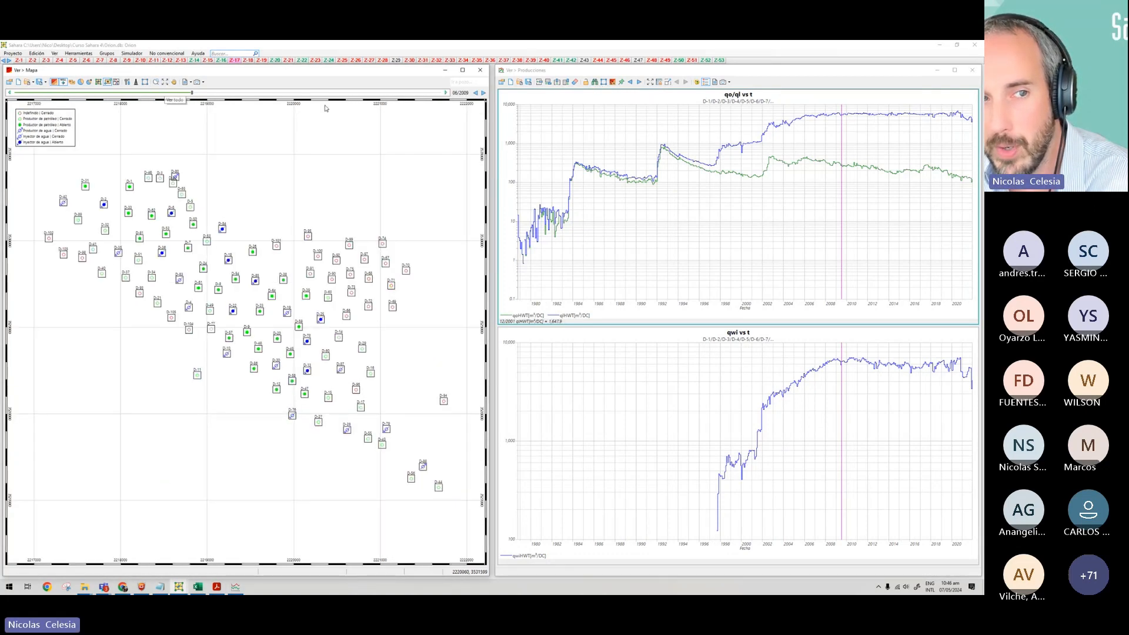
pyautogui.click(613, 83)
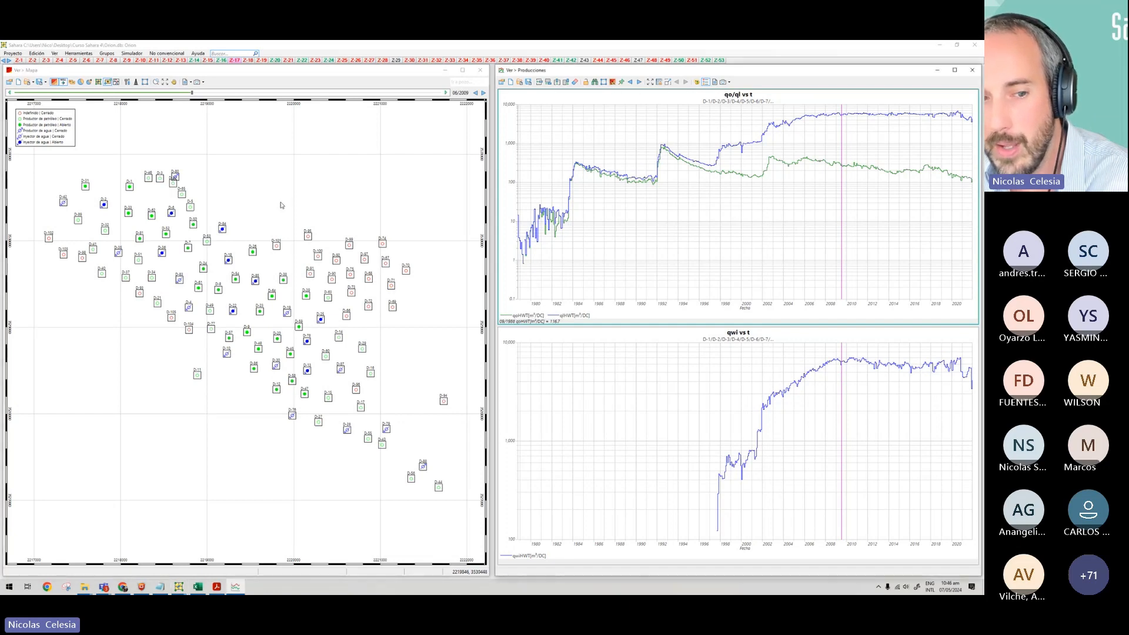
# Chart only the wells within an enlarged central map area, and restore the full map with all wells charted.
pyautogui.moveTo(201, 282); pyautogui.dragTo(318, 391)
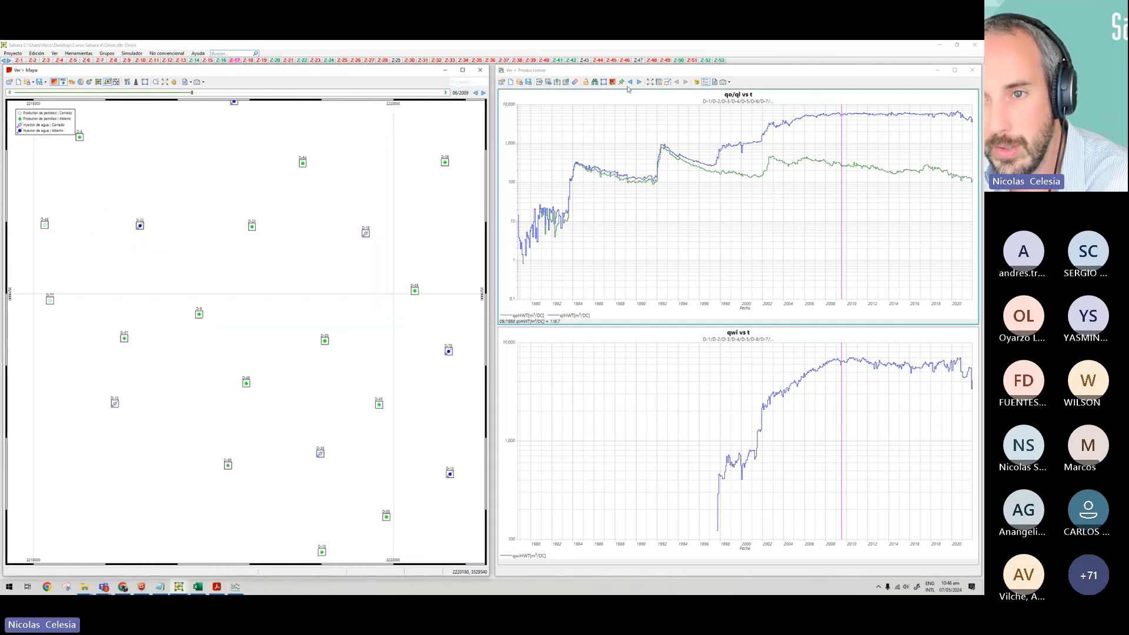
pyautogui.click(613, 83)
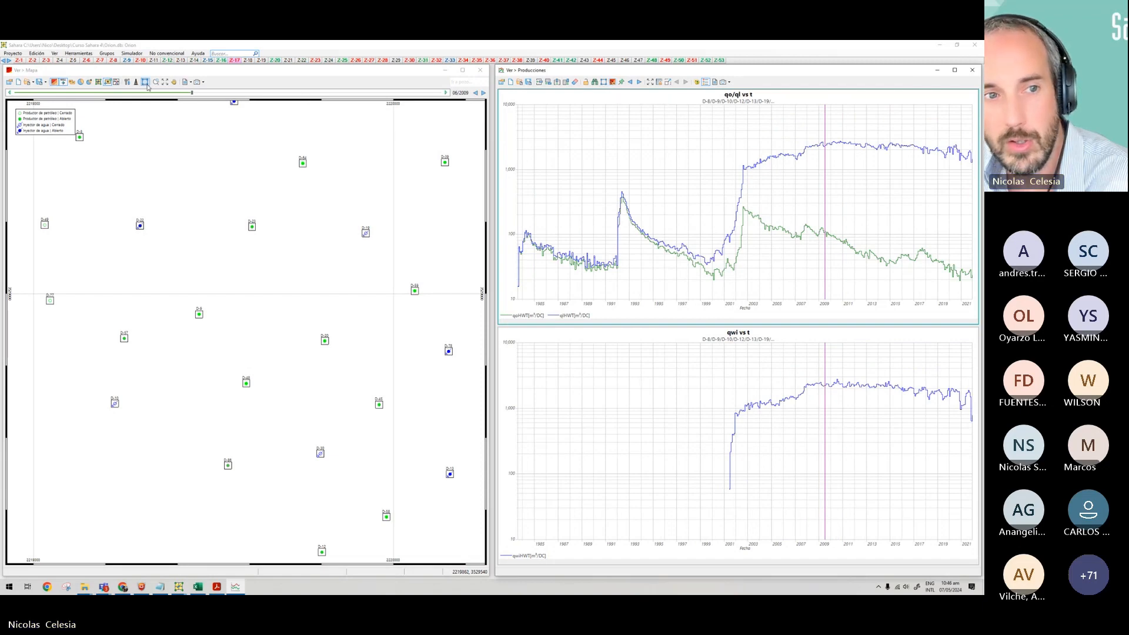
pyautogui.click(165, 83)
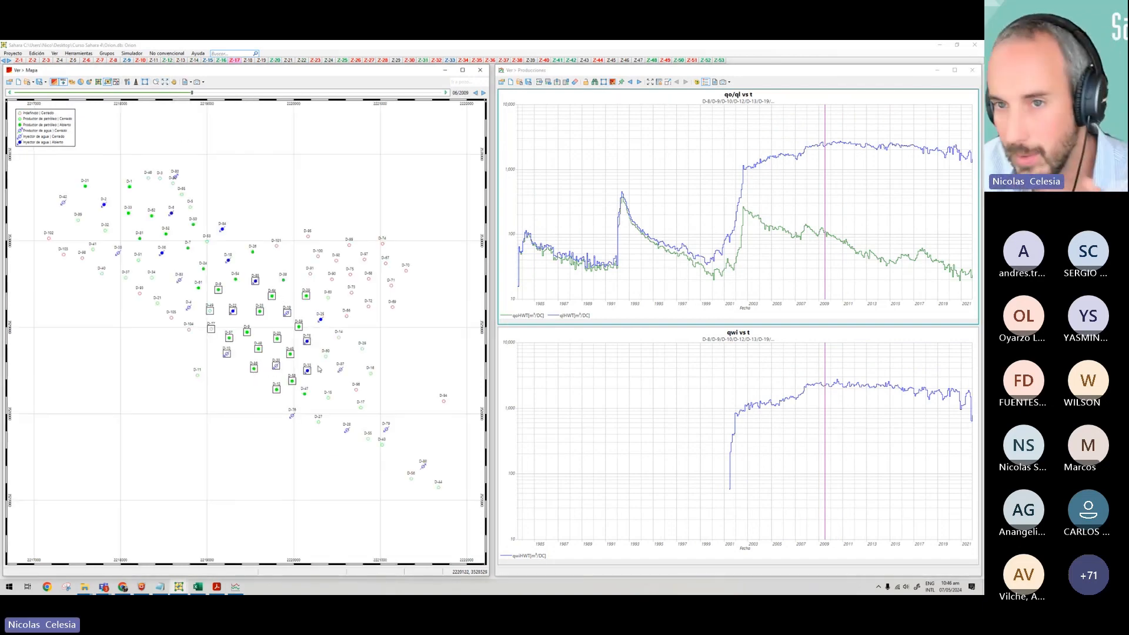
pyautogui.click(612, 83)
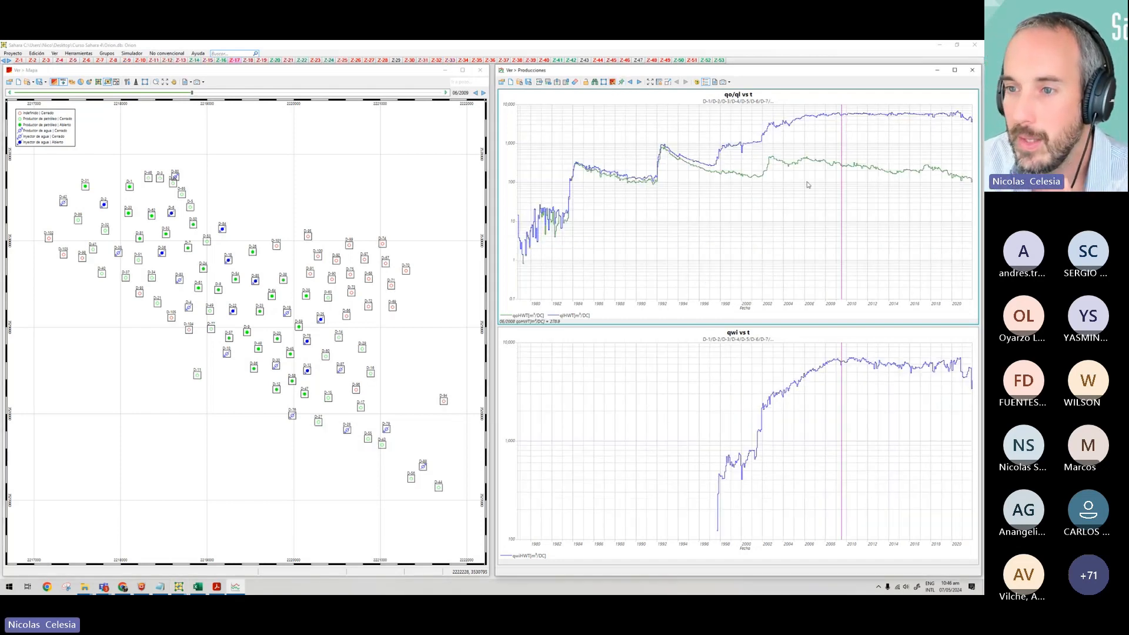
# Move the charts' date marker back to 04/2000 to update the well states on the map.
pyautogui.moveTo(841, 235); pyautogui.dragTo(758, 251)
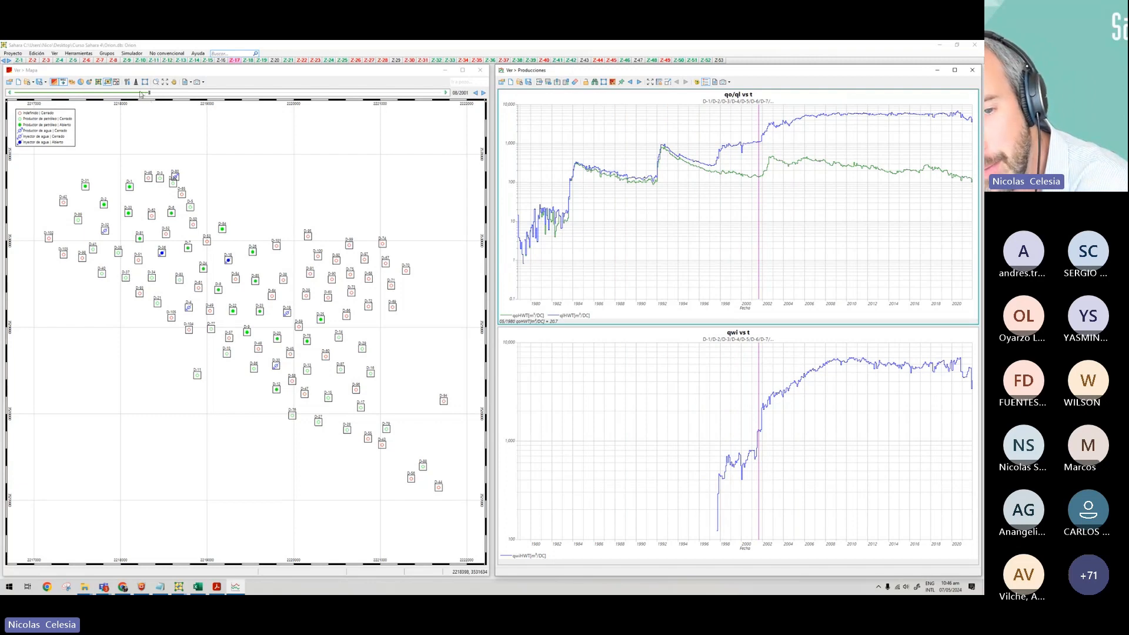
pyautogui.moveTo(758, 254); pyautogui.dragTo(744, 198)
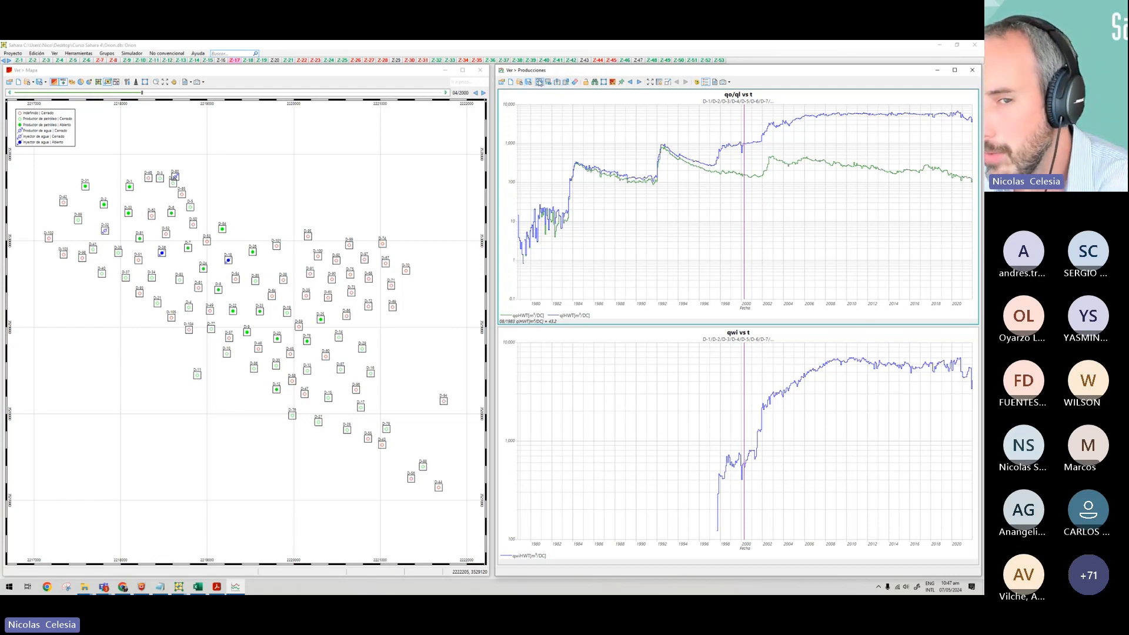
# Look at the options of the Selección de pozos/grupos dialog and close it without changing the selection.
pyautogui.click(595, 83)
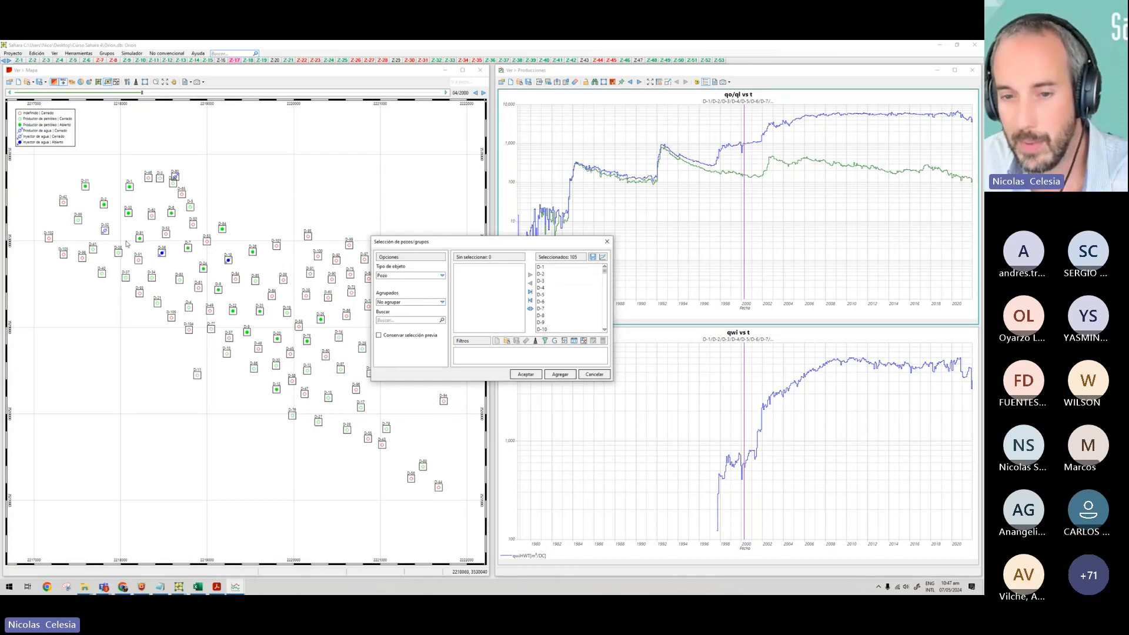
pyautogui.click(607, 242)
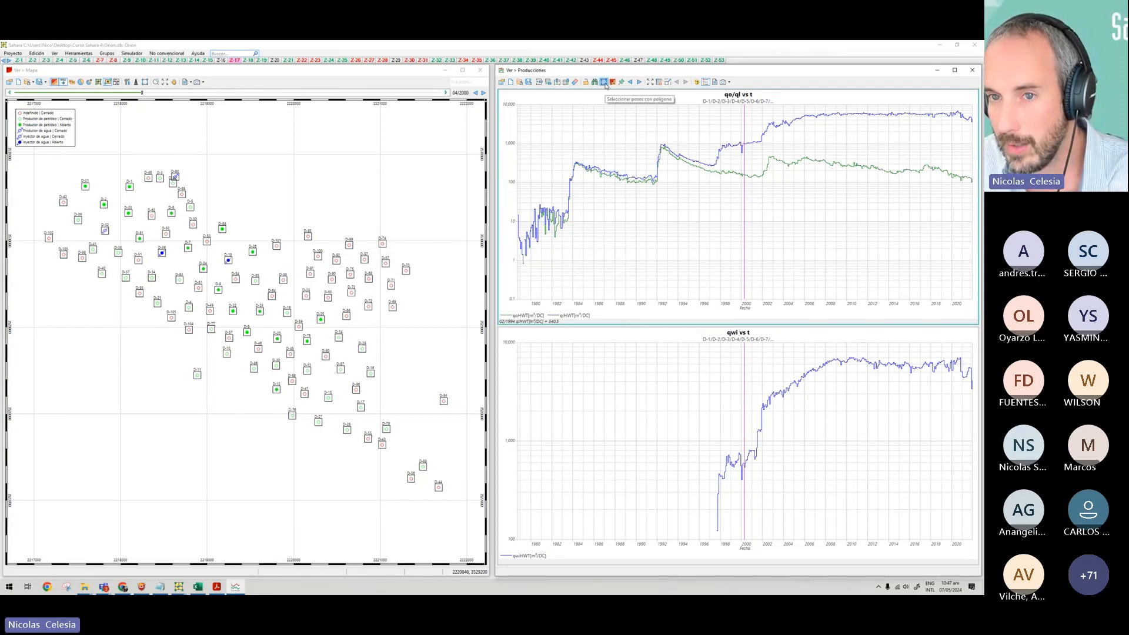
# Select the eastern wells by enclosing them in a polygon on the map, charting their combined production.
pyautogui.click(605, 84)
pyautogui.click(404, 235)
pyautogui.click(266, 209)
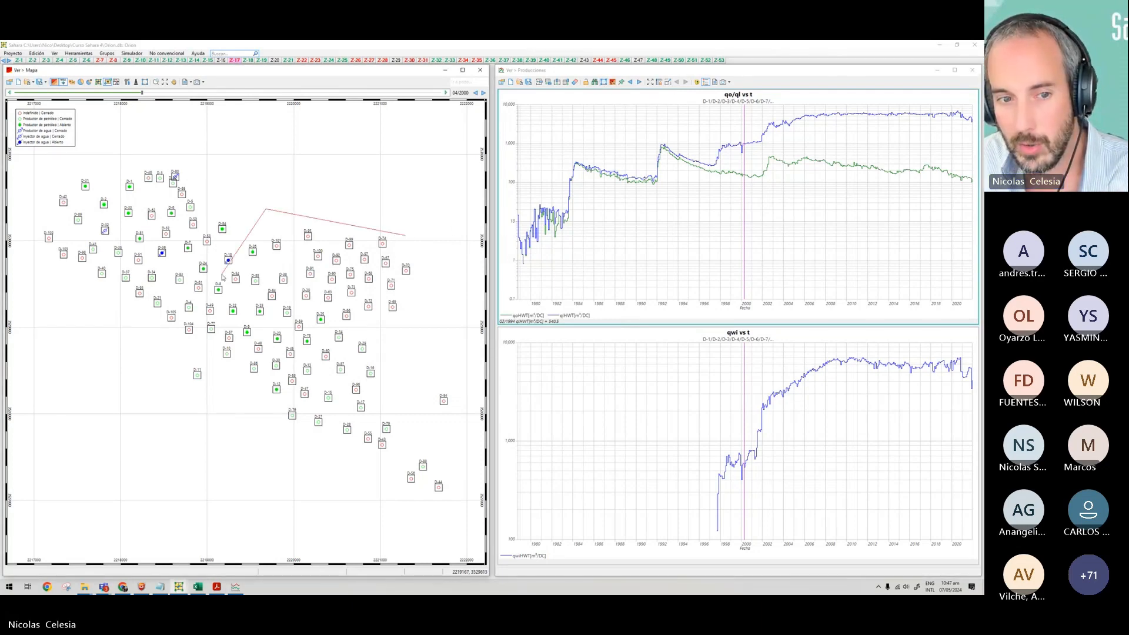
pyautogui.click(227, 287)
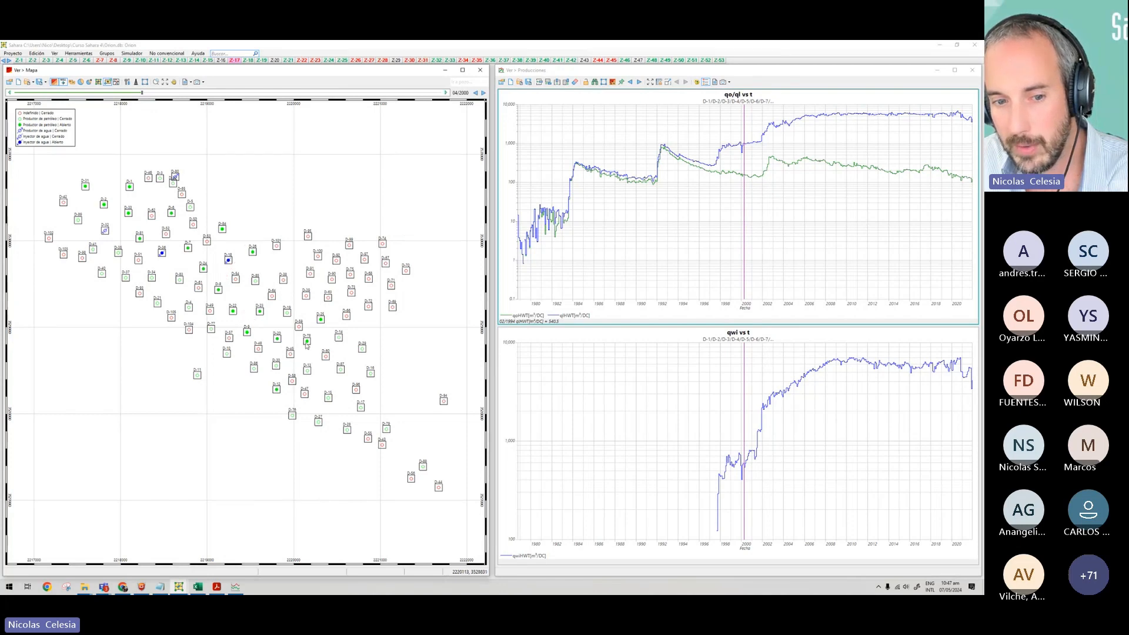
pyautogui.click(369, 391)
pyautogui.click(434, 353)
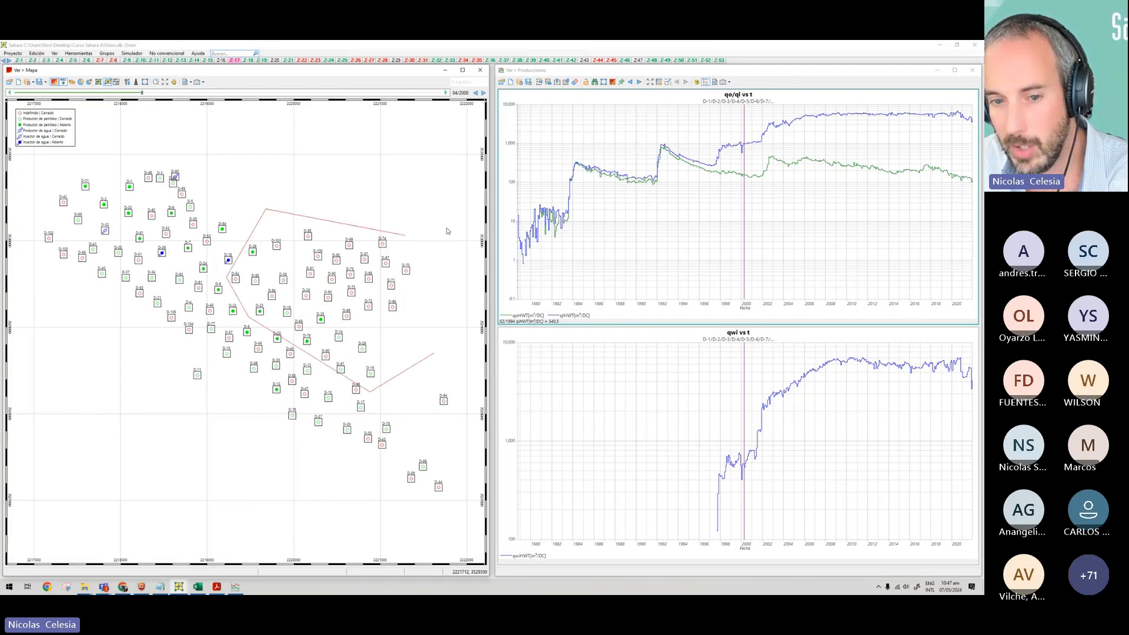
pyautogui.click(453, 269)
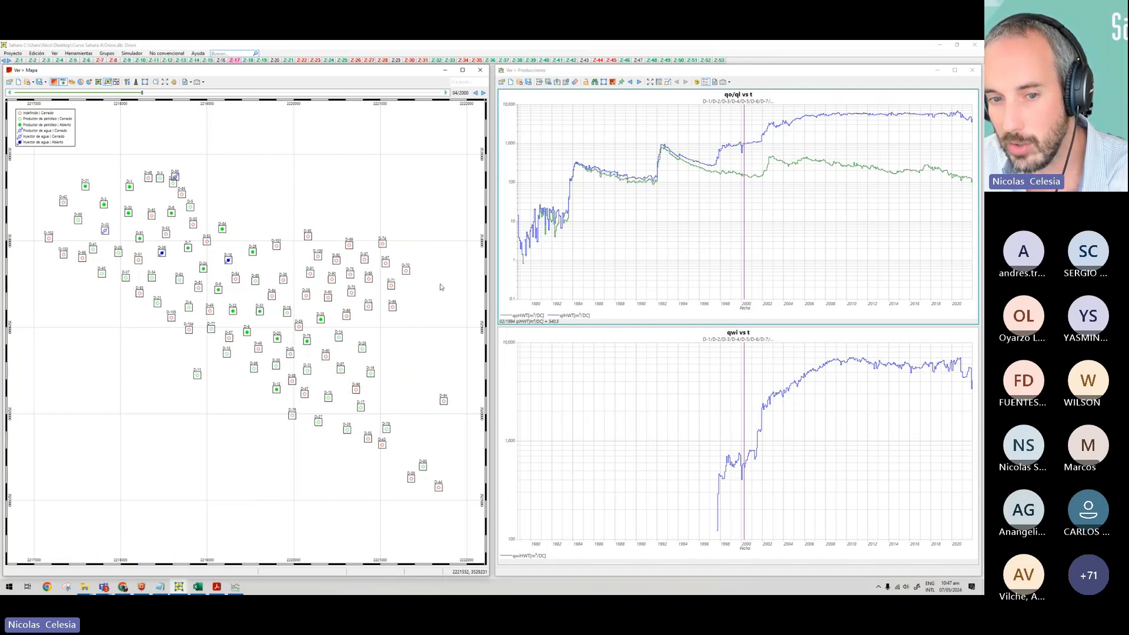
pyautogui.doubleClick(413, 324)
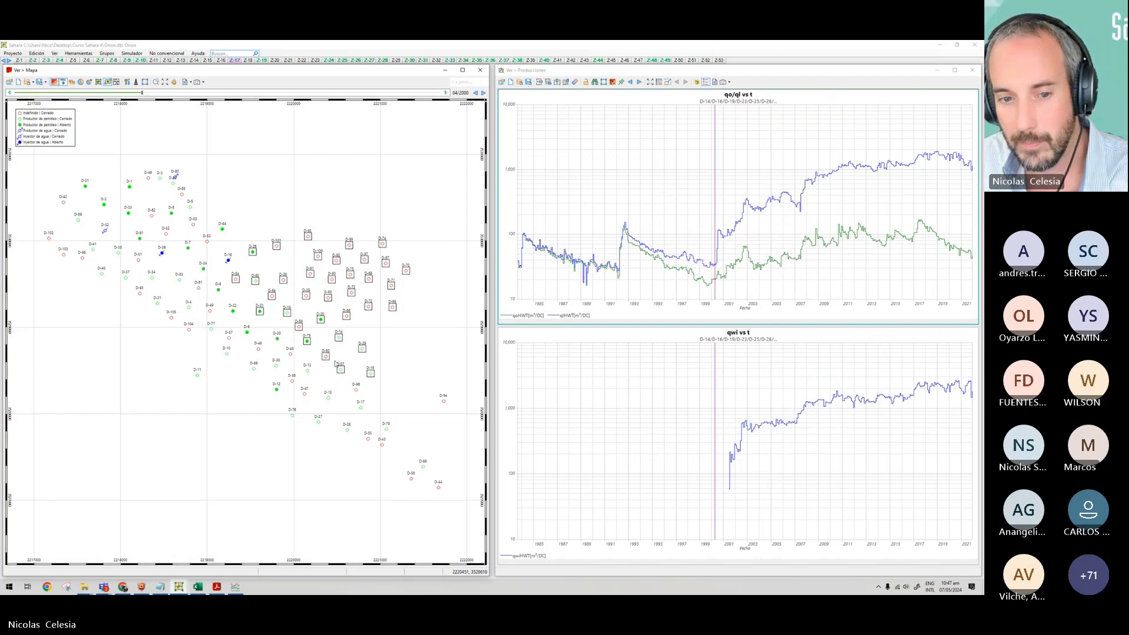
# Lock the polygon-selected wells as a fixed set and step forward through their individual production charts.
pyautogui.click(622, 85)
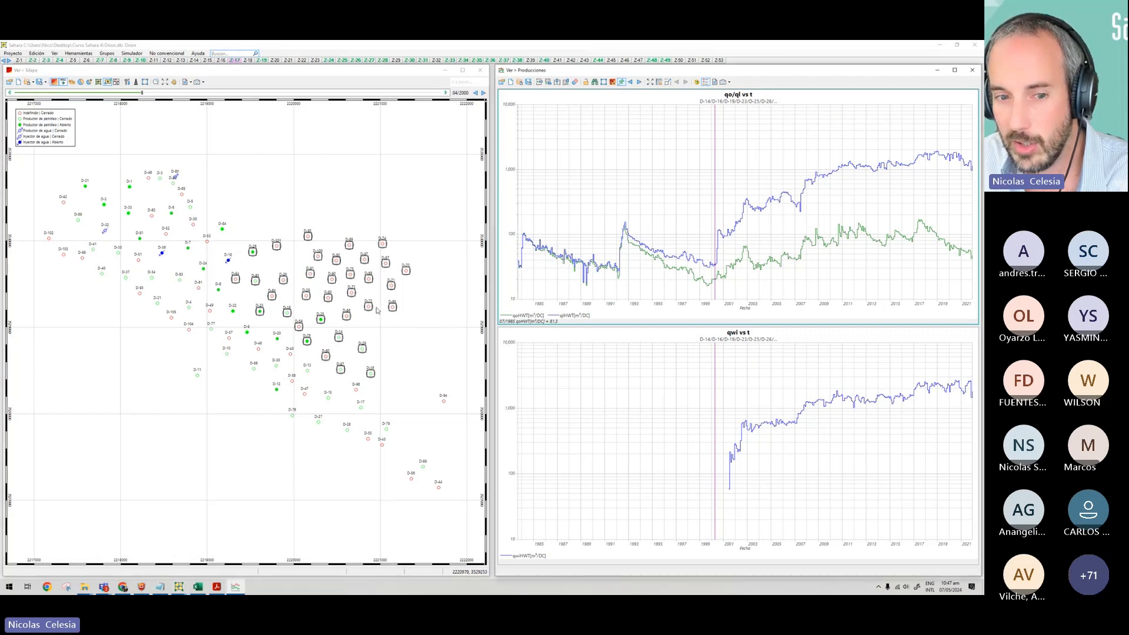
pyautogui.click(639, 83)
pyautogui.click(639, 83)
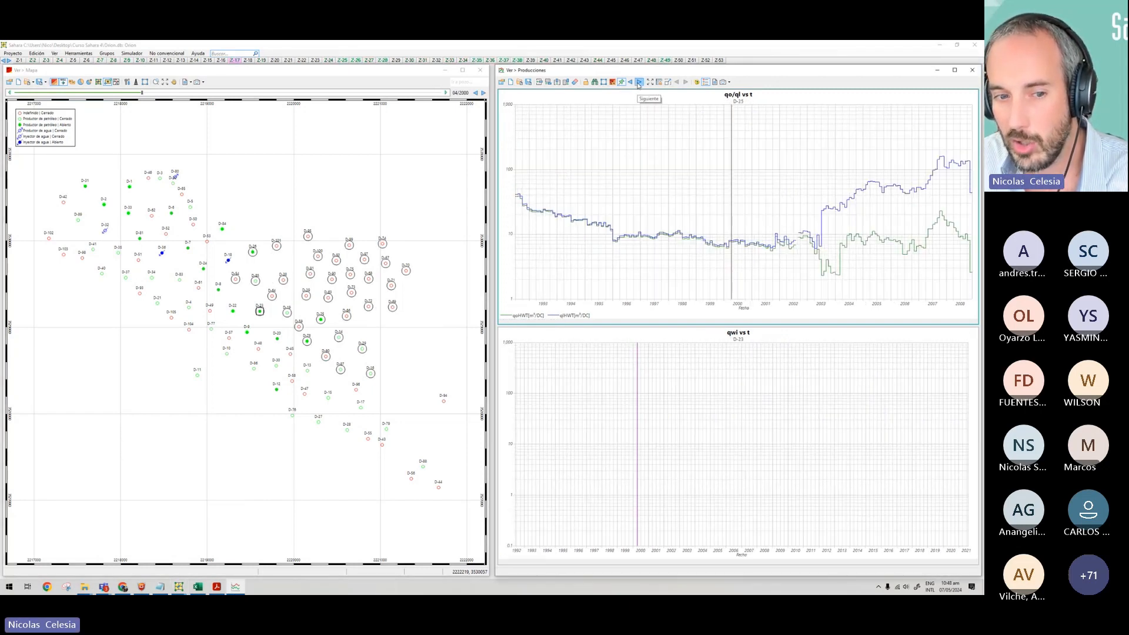
pyautogui.click(639, 83)
pyautogui.click(639, 83)
pyautogui.click(639, 83)
pyautogui.click(639, 83)
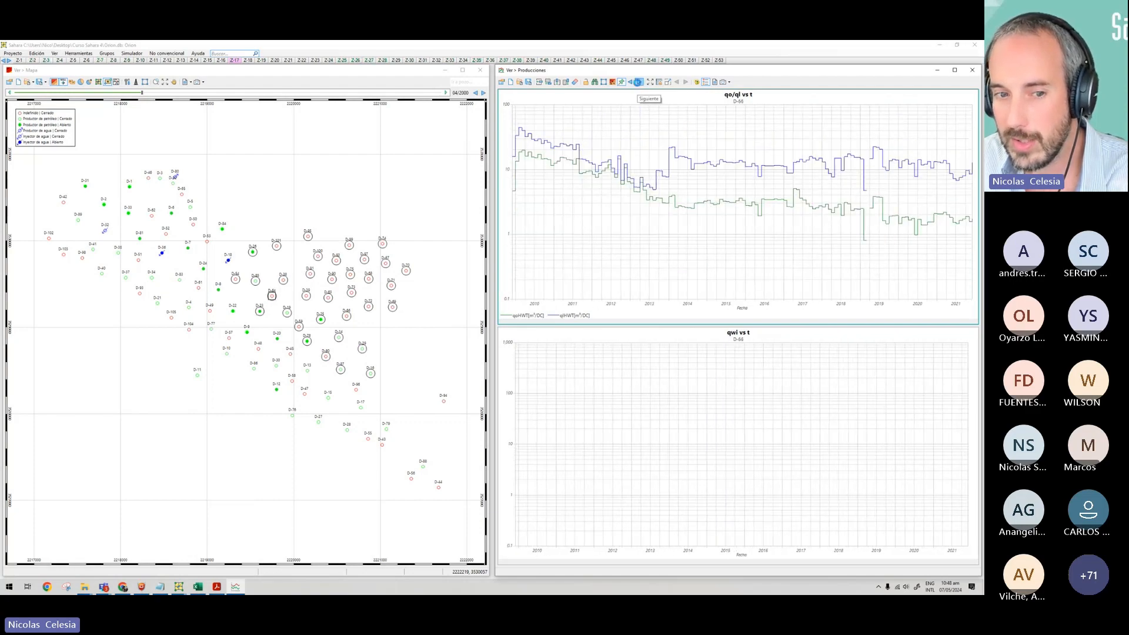
# Continue through the locked wells' individual production charts to D-101, then release the lock to chart all selected wells together.
pyautogui.click(639, 82)
pyautogui.click(639, 83)
pyautogui.click(639, 83)
pyautogui.click(639, 83)
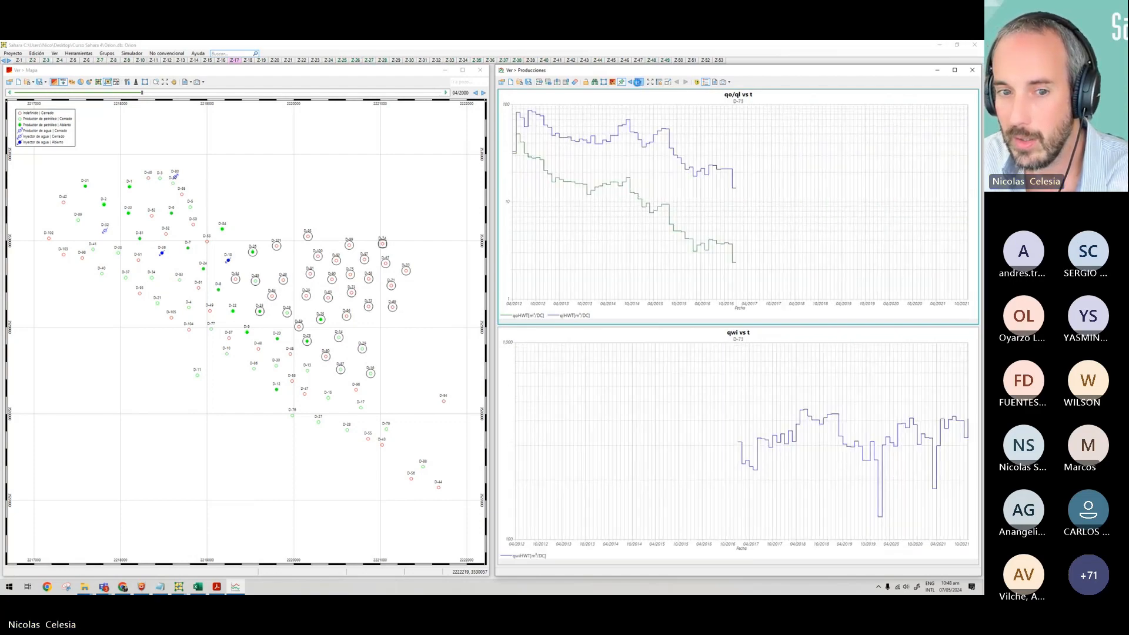
pyautogui.click(639, 83)
pyautogui.click(639, 83)
pyautogui.click(639, 83)
pyautogui.click(640, 83)
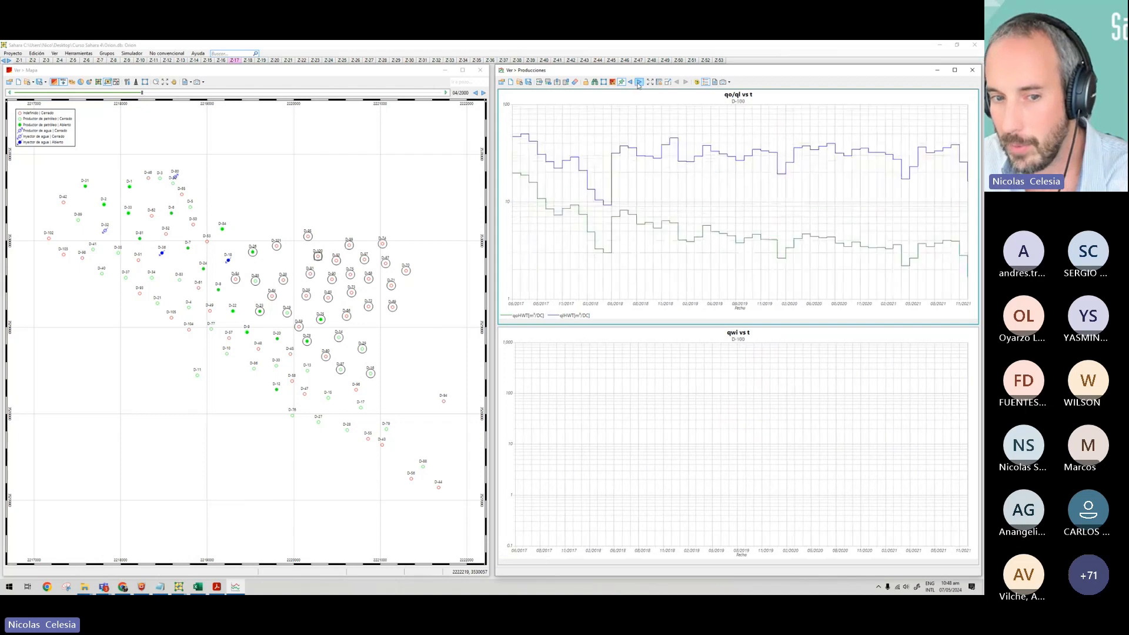
pyautogui.click(639, 83)
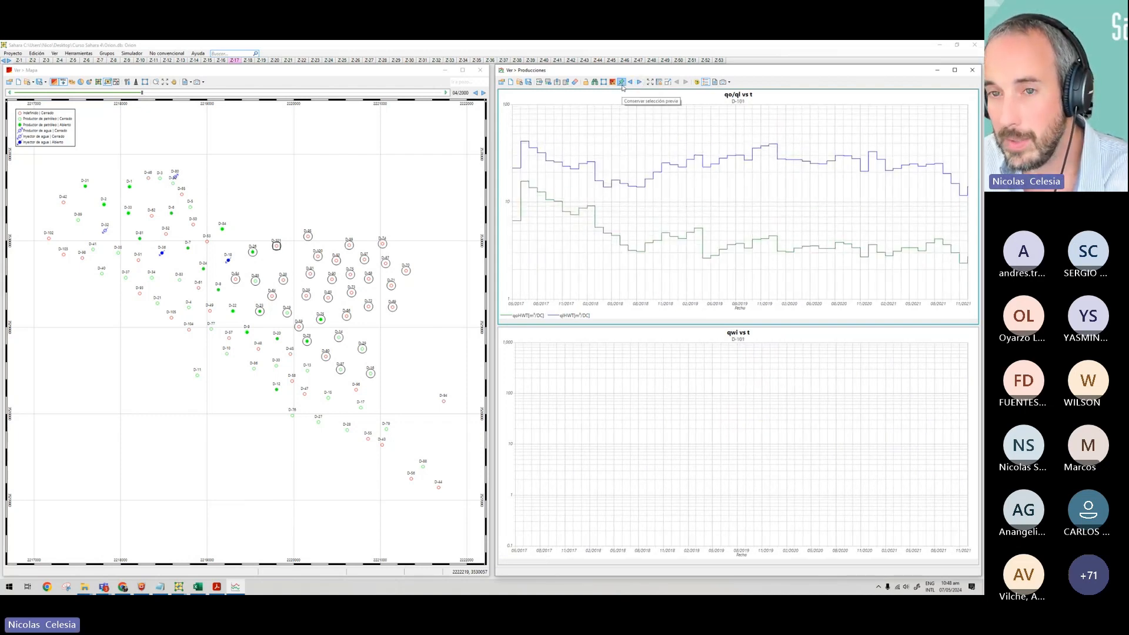
pyautogui.click(621, 82)
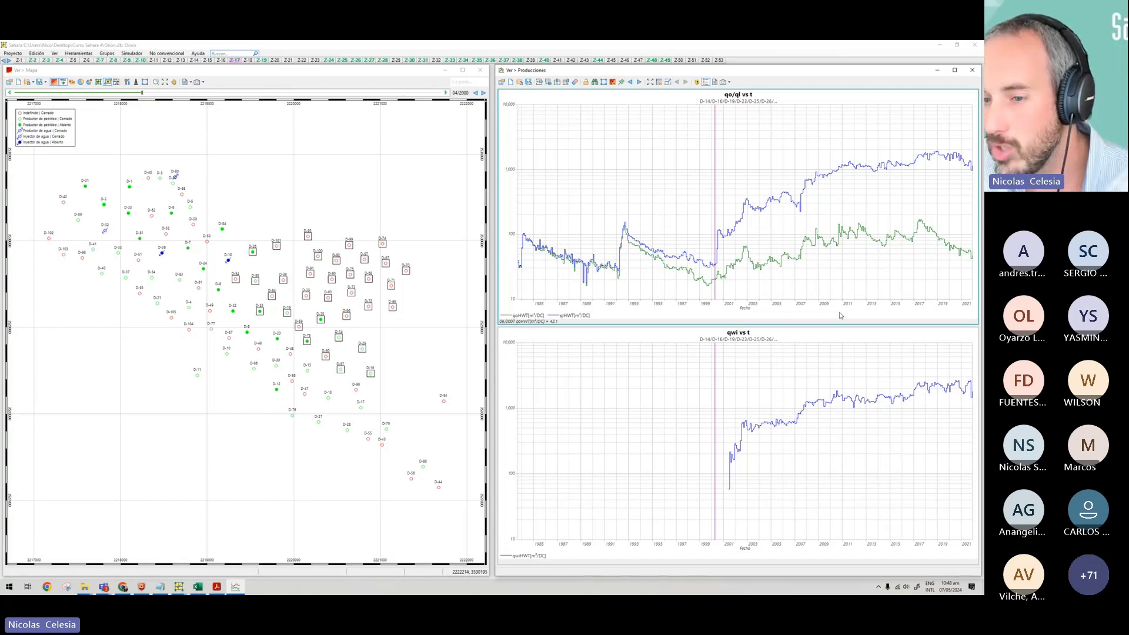
# Enlarge the qo/ql vs t chart, switch to qwi vs t and back, and restore the two-chart layout.
pyautogui.click(668, 83)
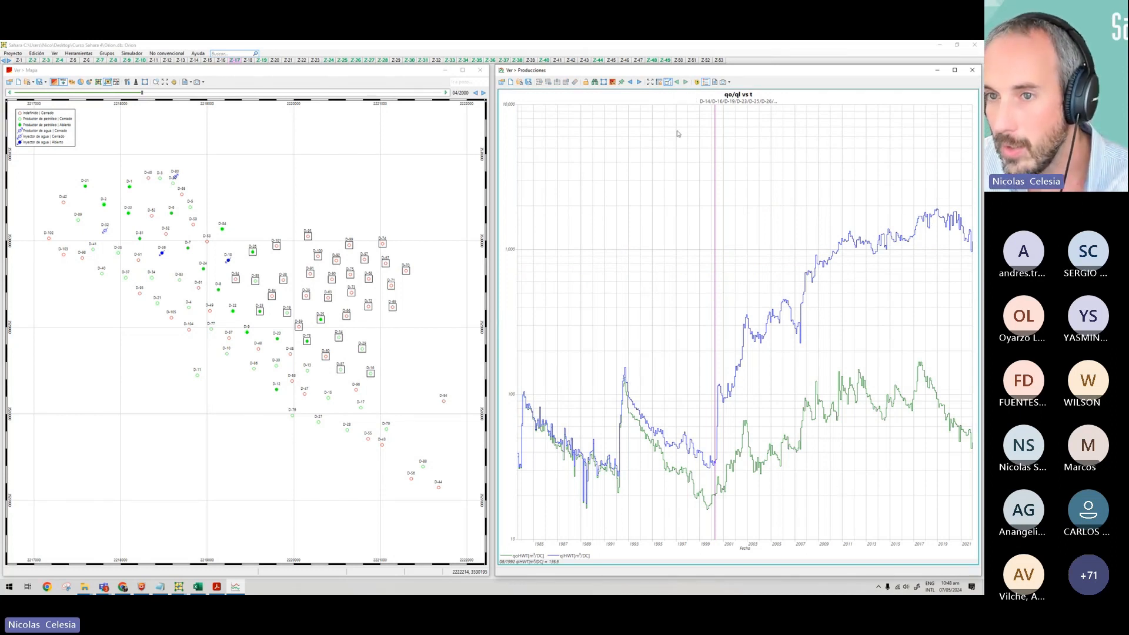
pyautogui.click(685, 83)
pyautogui.click(677, 81)
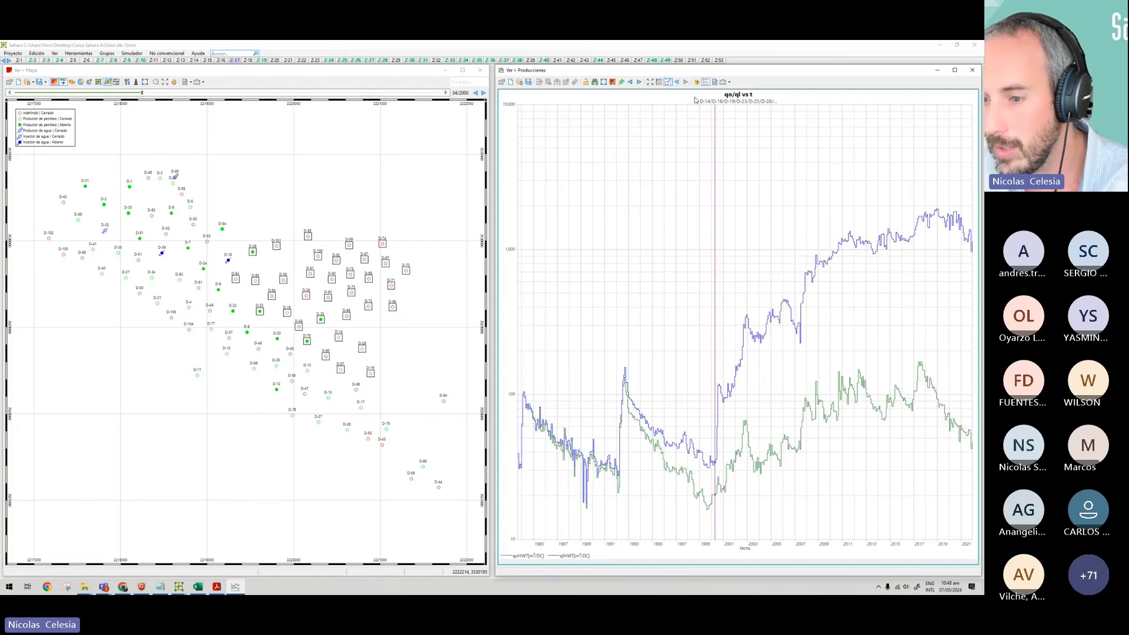
pyautogui.click(686, 82)
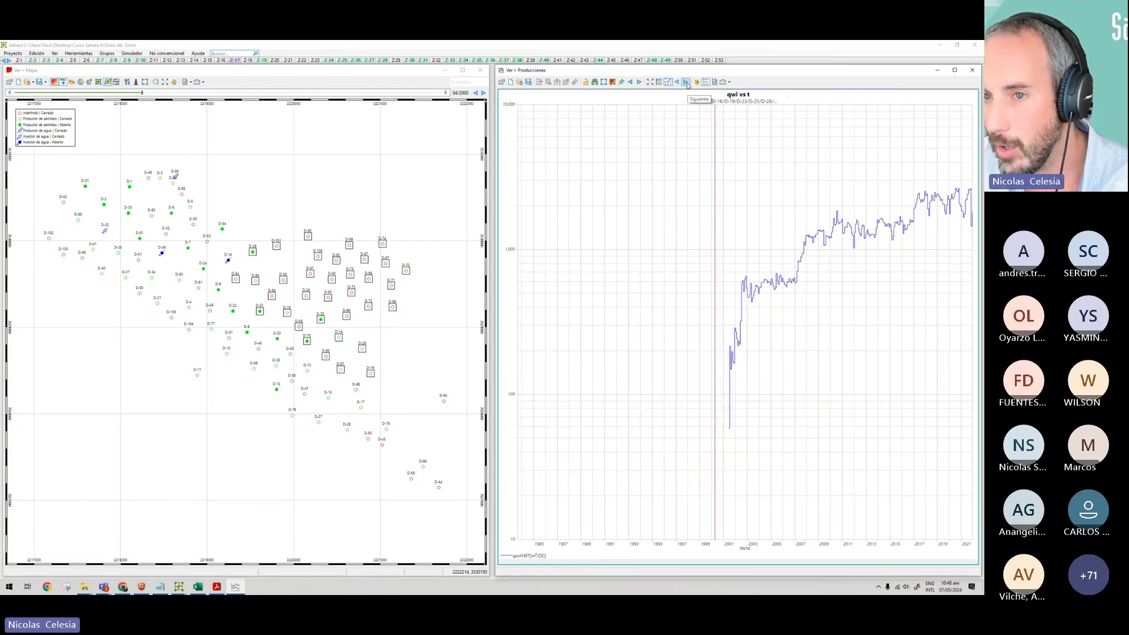
pyautogui.click(677, 82)
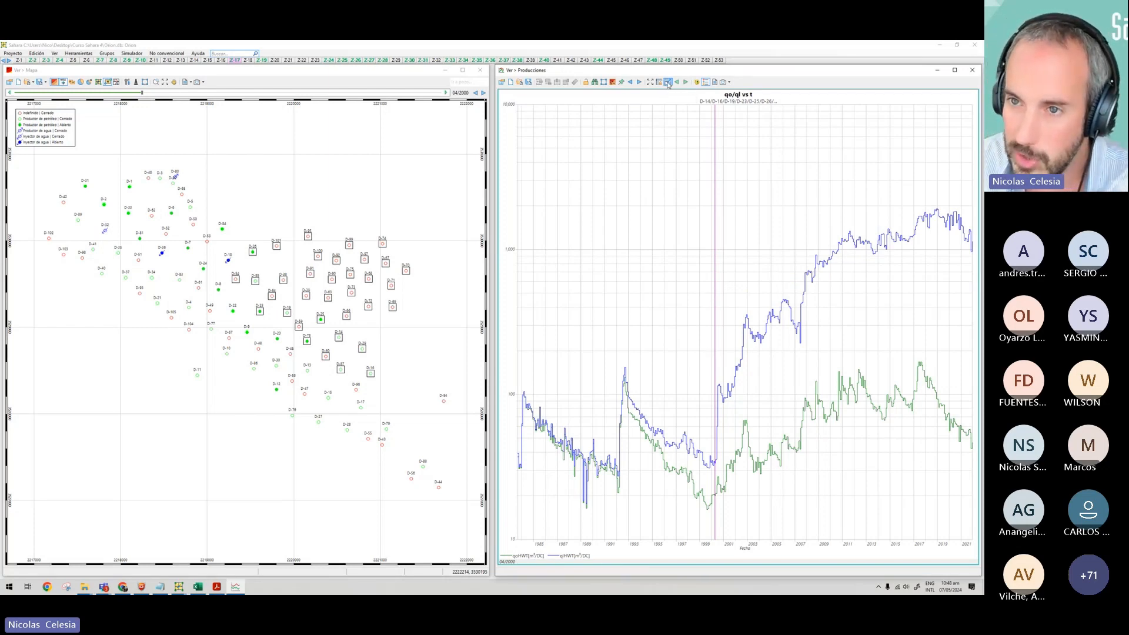
pyautogui.click(668, 83)
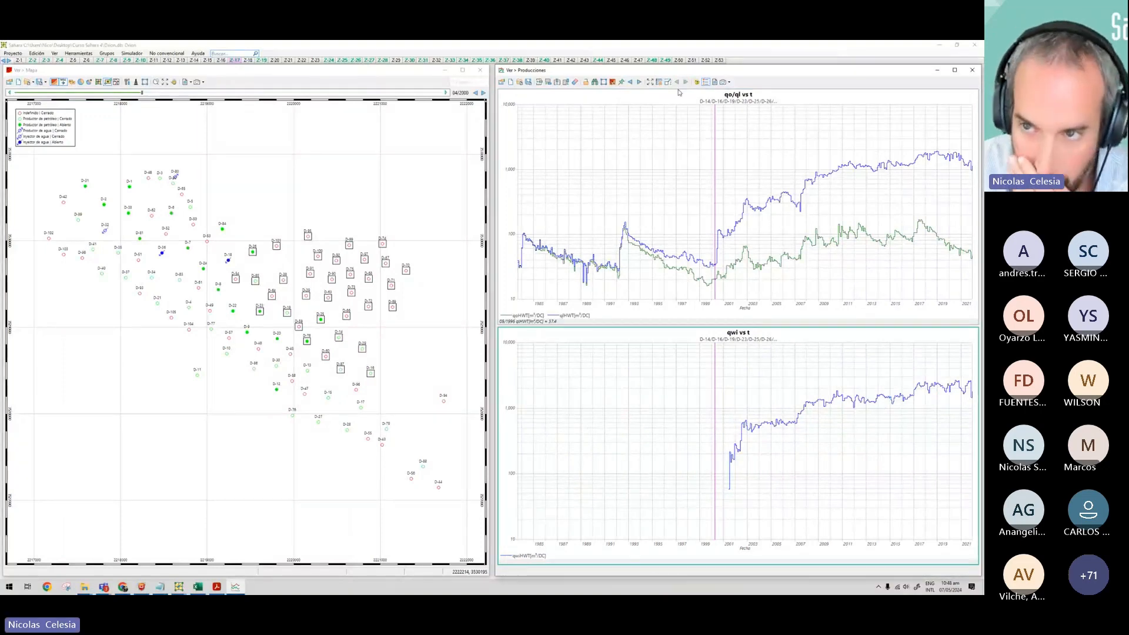
# Shift the divider between the two charts, view qwi vs t enlarged, and return the layout to nearly equal halves.
pyautogui.moveTo(719, 326); pyautogui.dragTo(705, 306)
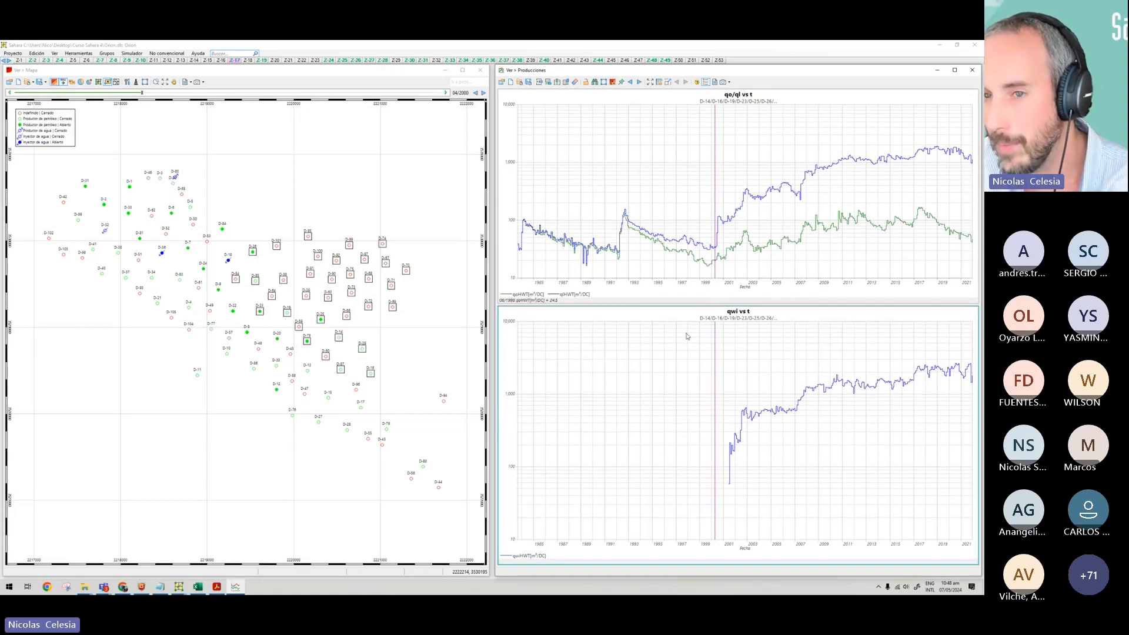
pyautogui.click(667, 82)
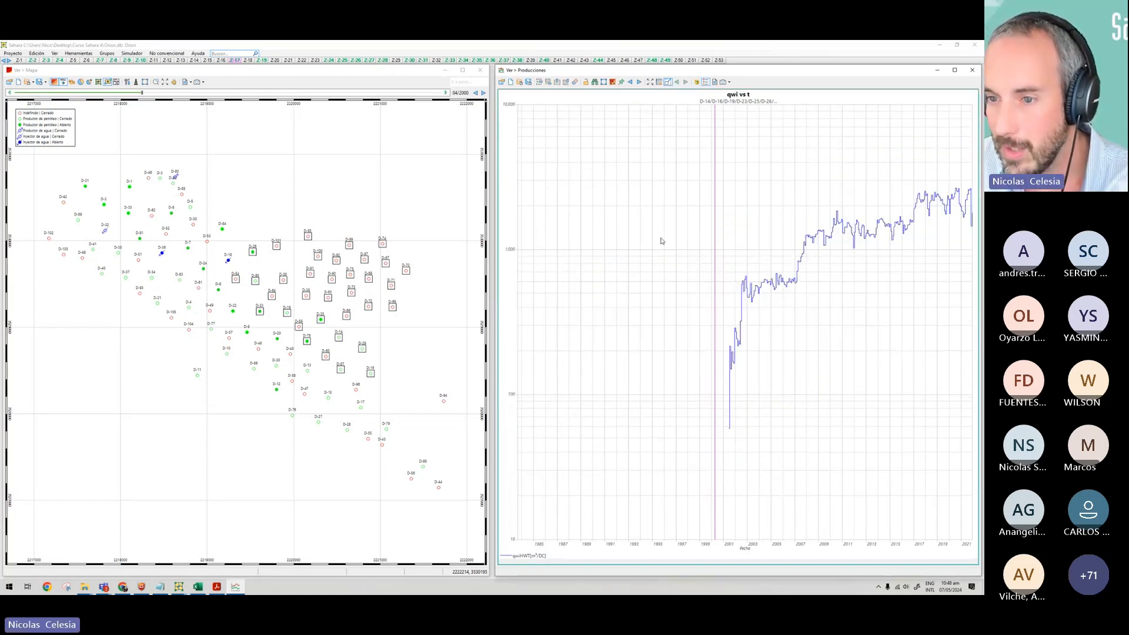
pyautogui.click(685, 82)
pyautogui.click(685, 82)
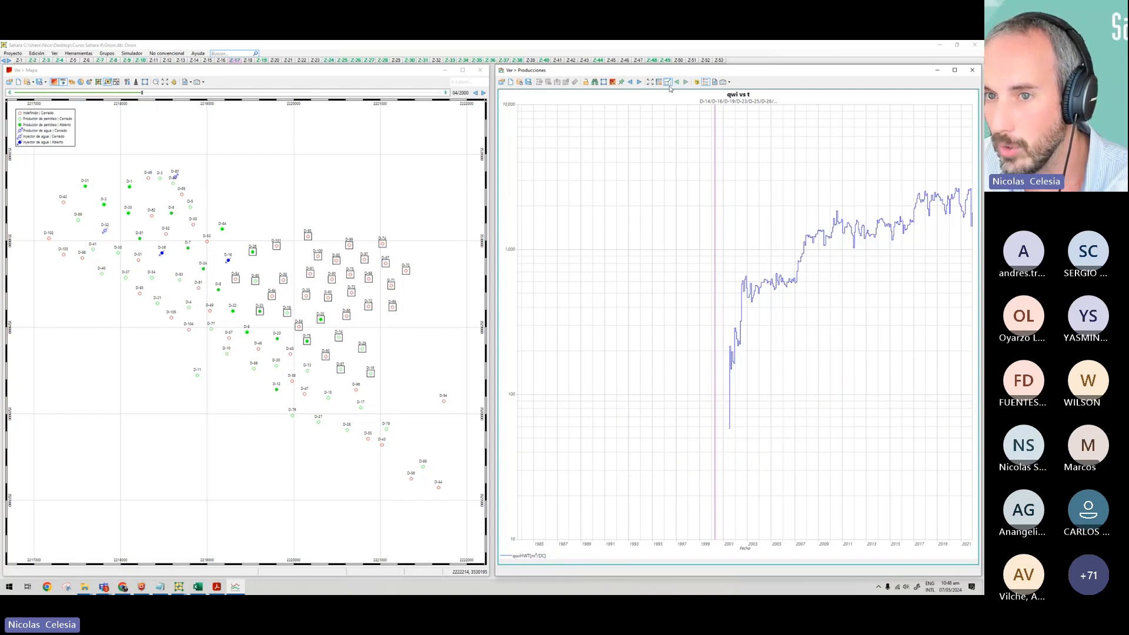
pyautogui.click(668, 81)
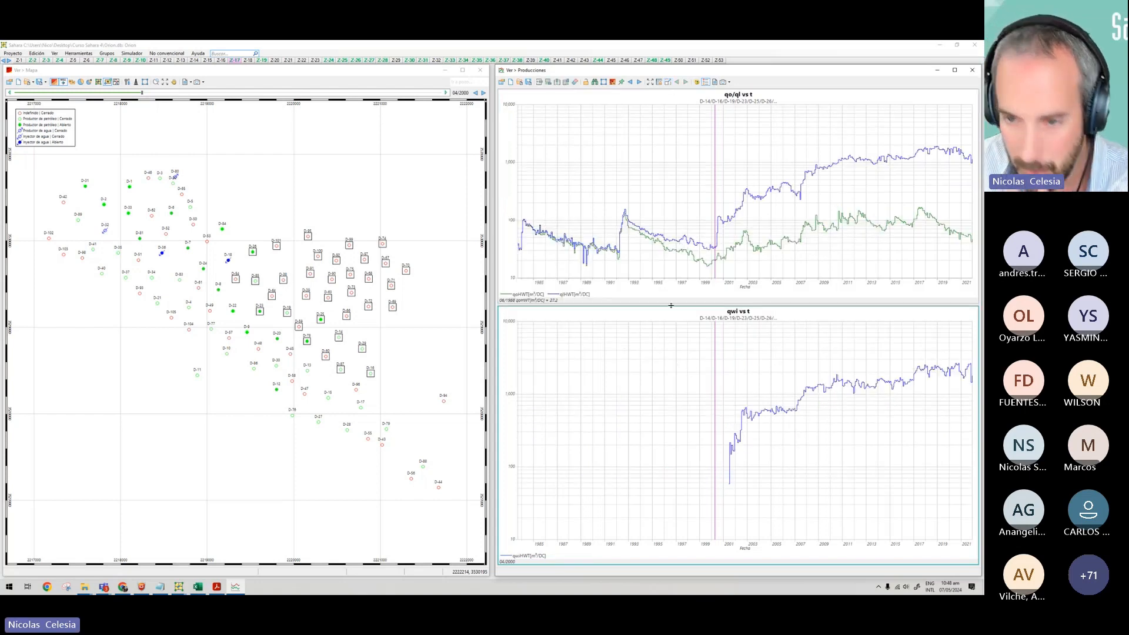
pyautogui.moveTo(671, 306); pyautogui.dragTo(671, 324)
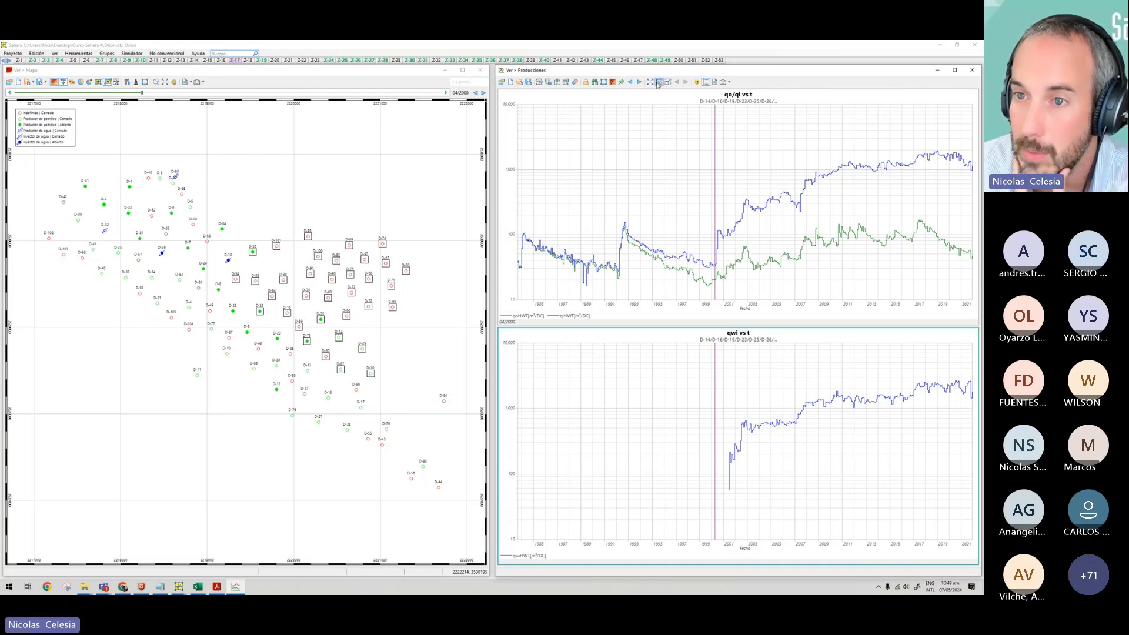
# Open the data report for the qwi vs t chart, move and enlarge its window, and switch it to the qo/ql vs t data.
pyautogui.click(706, 82)
pyautogui.click(706, 82)
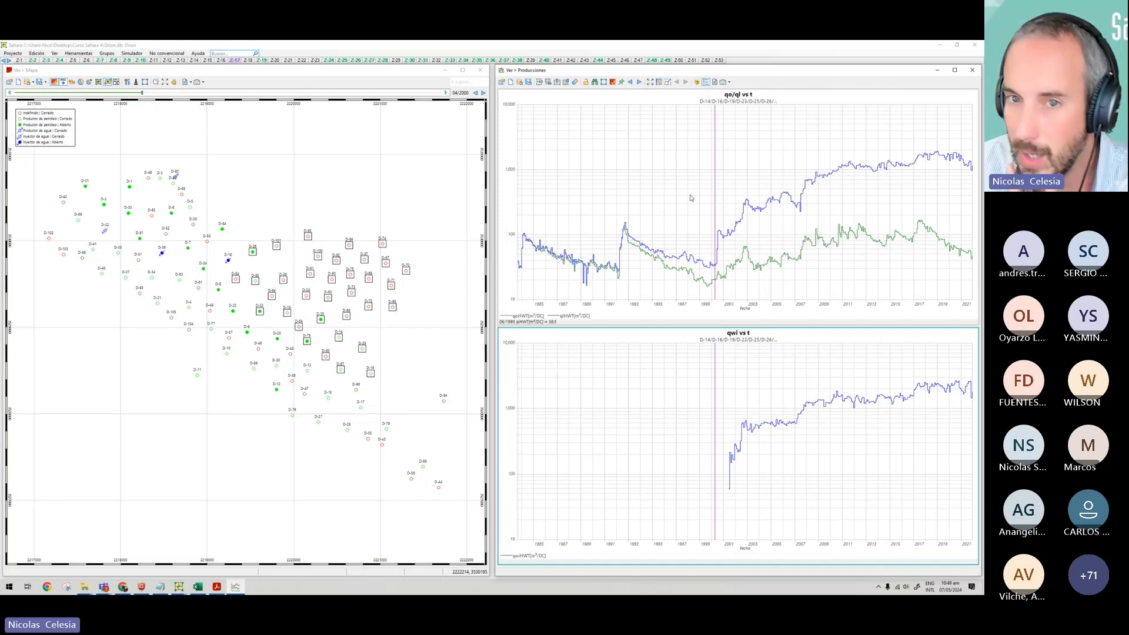
pyautogui.click(714, 82)
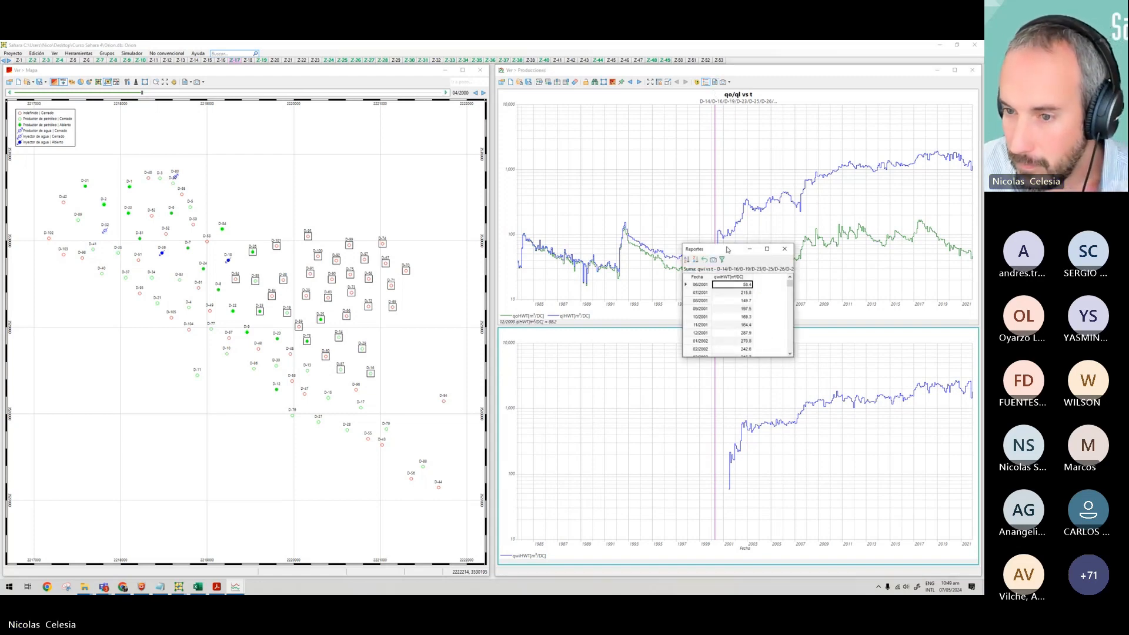
pyautogui.moveTo(729, 249); pyautogui.dragTo(644, 203)
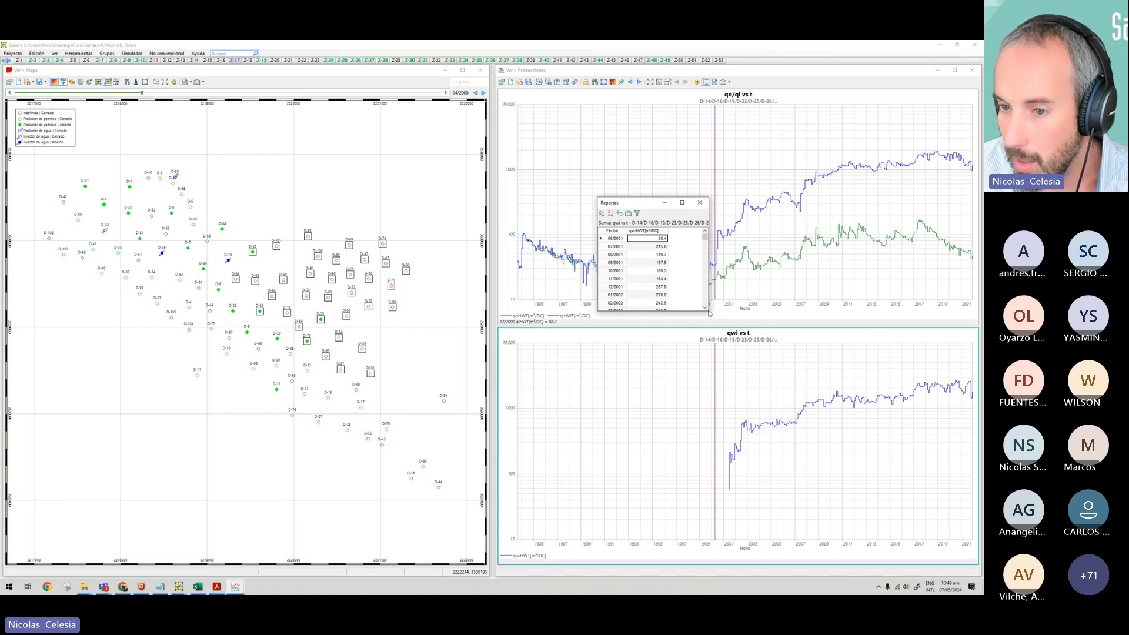
pyautogui.moveTo(711, 313); pyautogui.dragTo(780, 472)
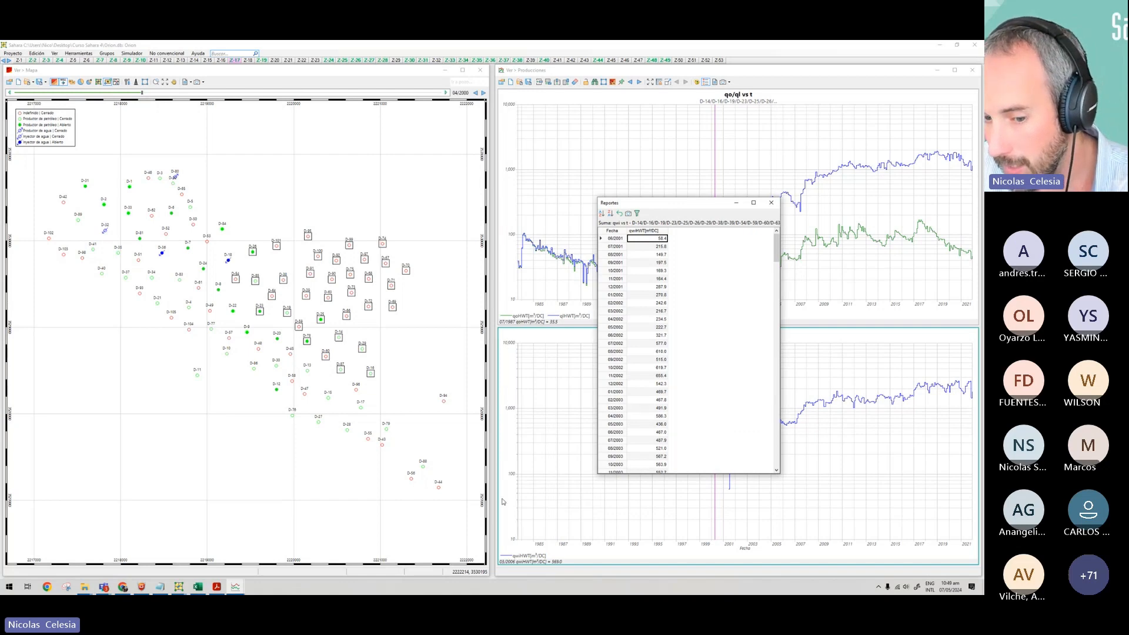
pyautogui.click(845, 285)
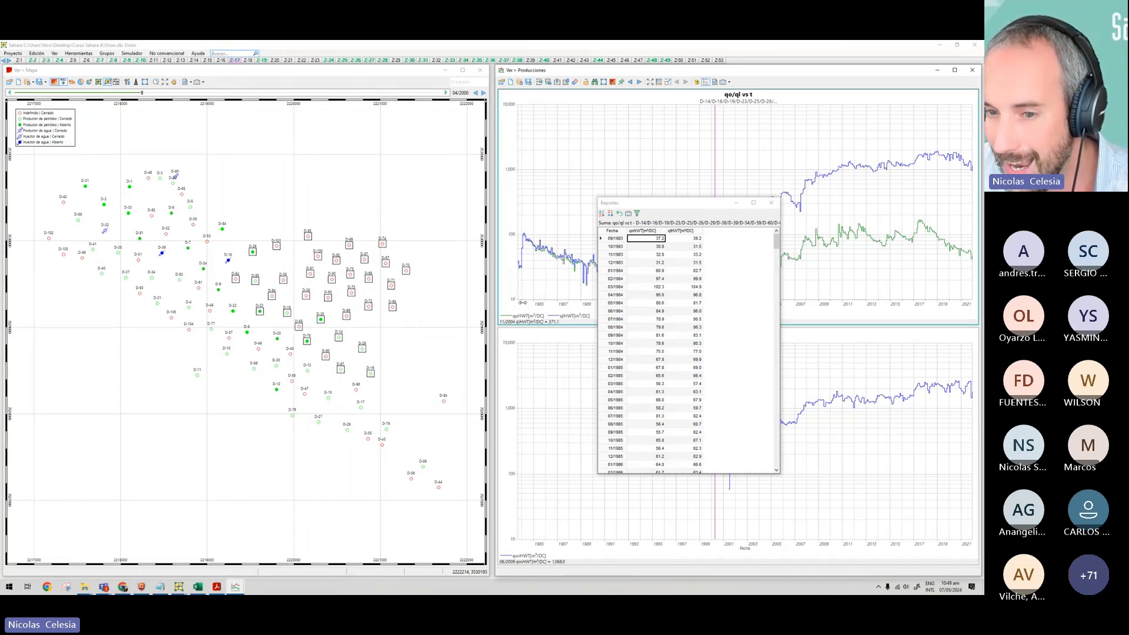
# Zoom the qo/ql vs t chart to a shorter date range to limit the report, then restore the full production history.
pyautogui.moveTo(578, 303)
pyautogui.mouseDown()
pyautogui.moveTo(522, 303)
pyautogui.moveTo(585, 306)
pyautogui.moveTo(562, 306)
pyautogui.mouseUp()
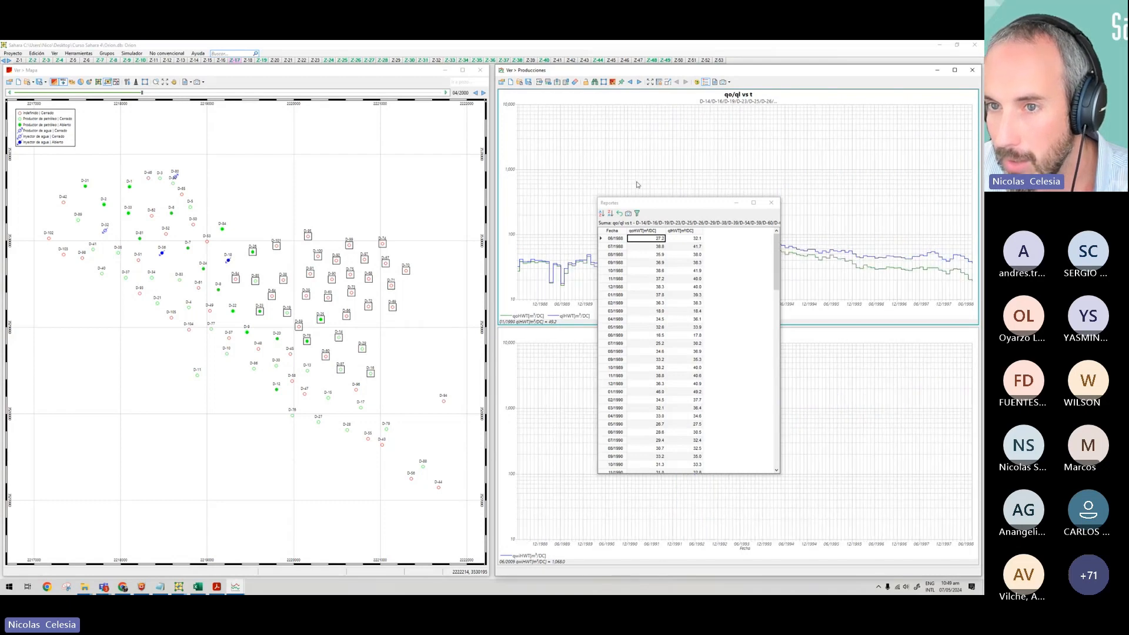
pyautogui.click(649, 83)
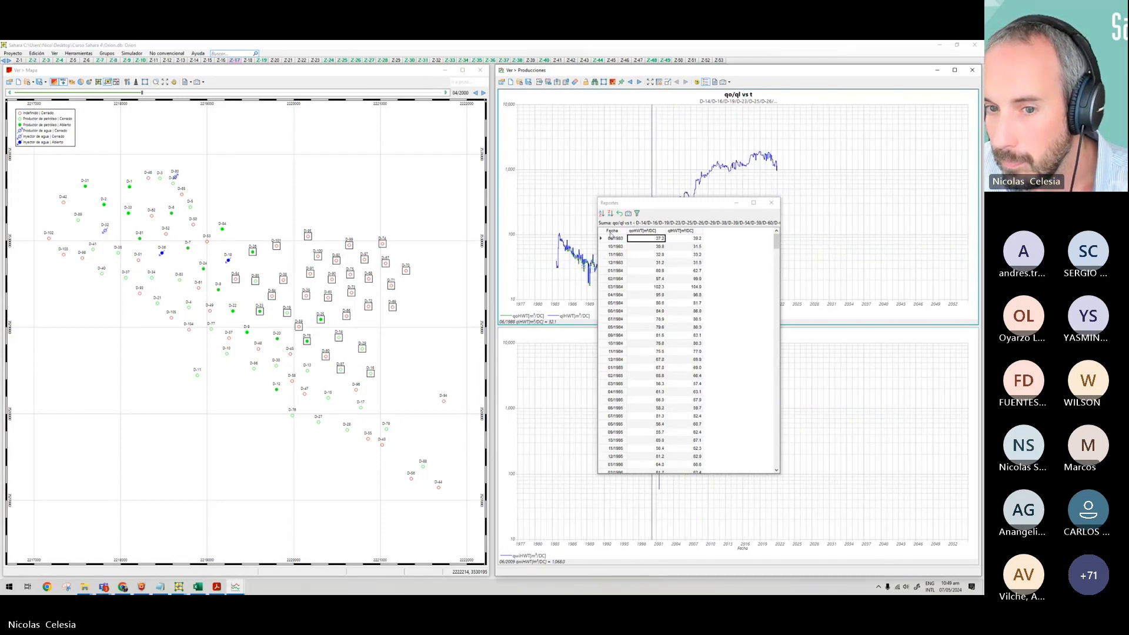
pyautogui.click(650, 83)
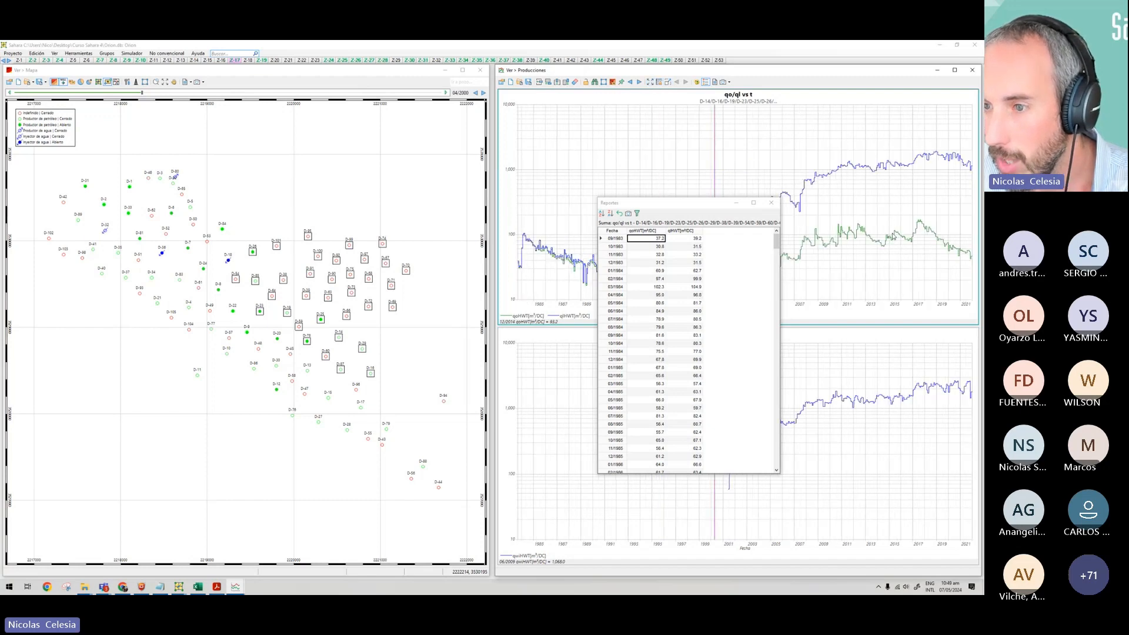
# Copy the qo/ql vs t report into a blank Excel workbook at A1, then close the workbook without saving.
pyautogui.click(745, 277)
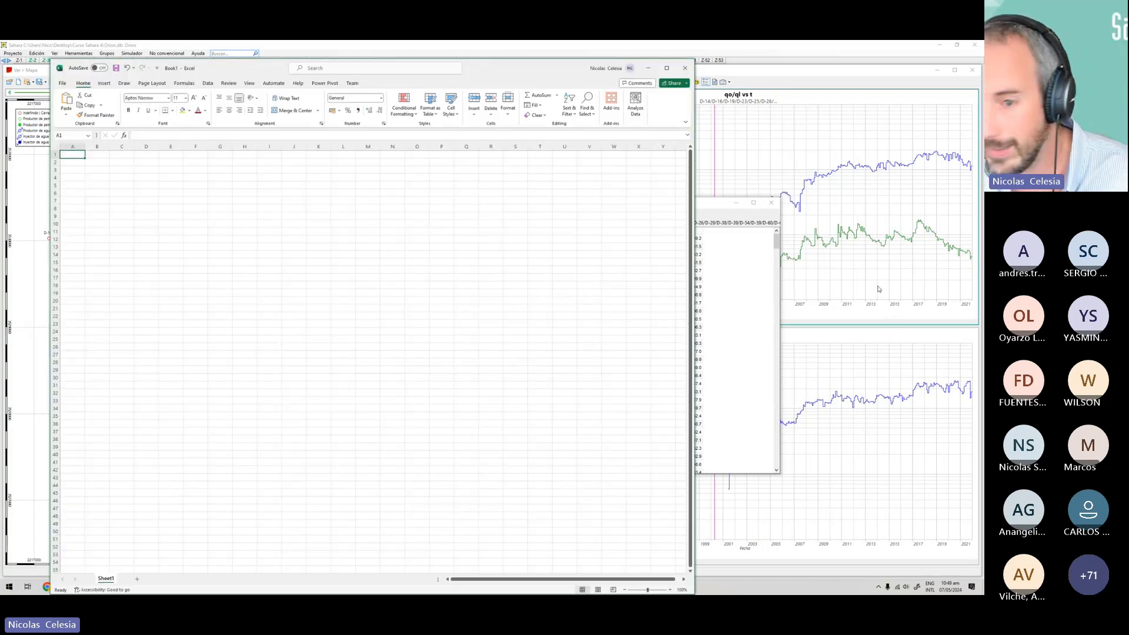
pyautogui.hotkey('ctrl', 'v')
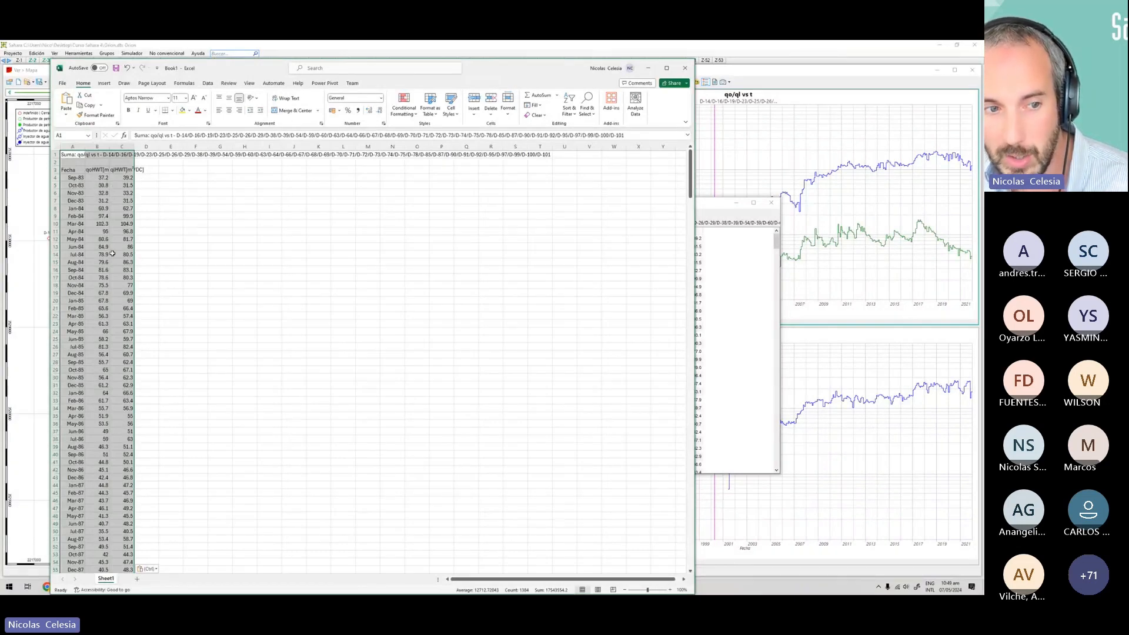
pyautogui.moveTo(100, 253); pyautogui.dragTo(126, 254)
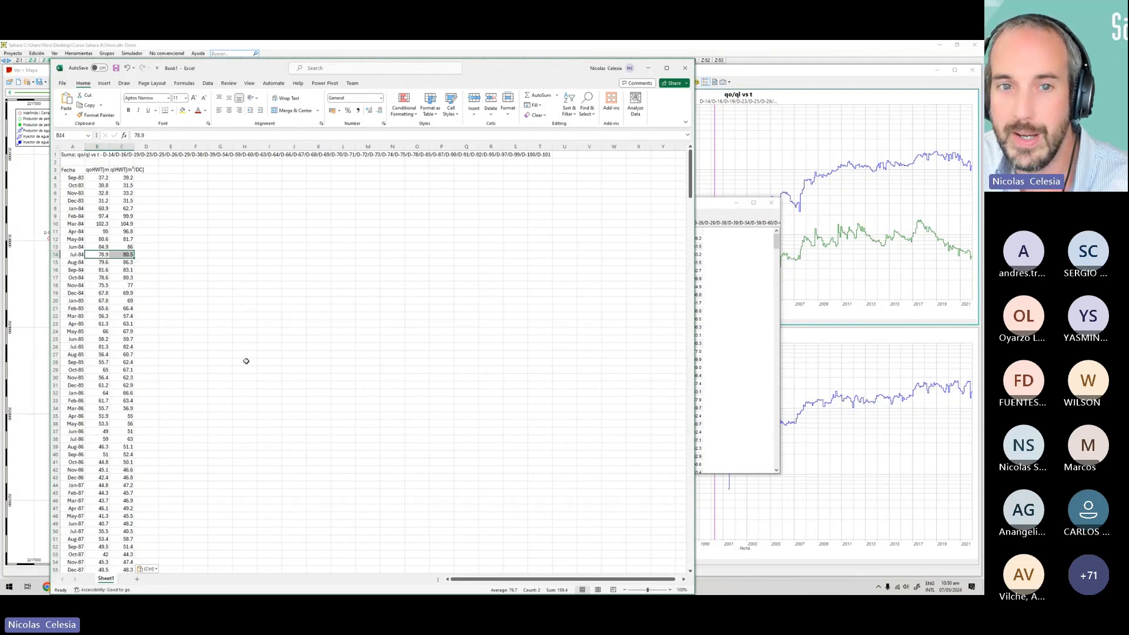
pyautogui.click(685, 68)
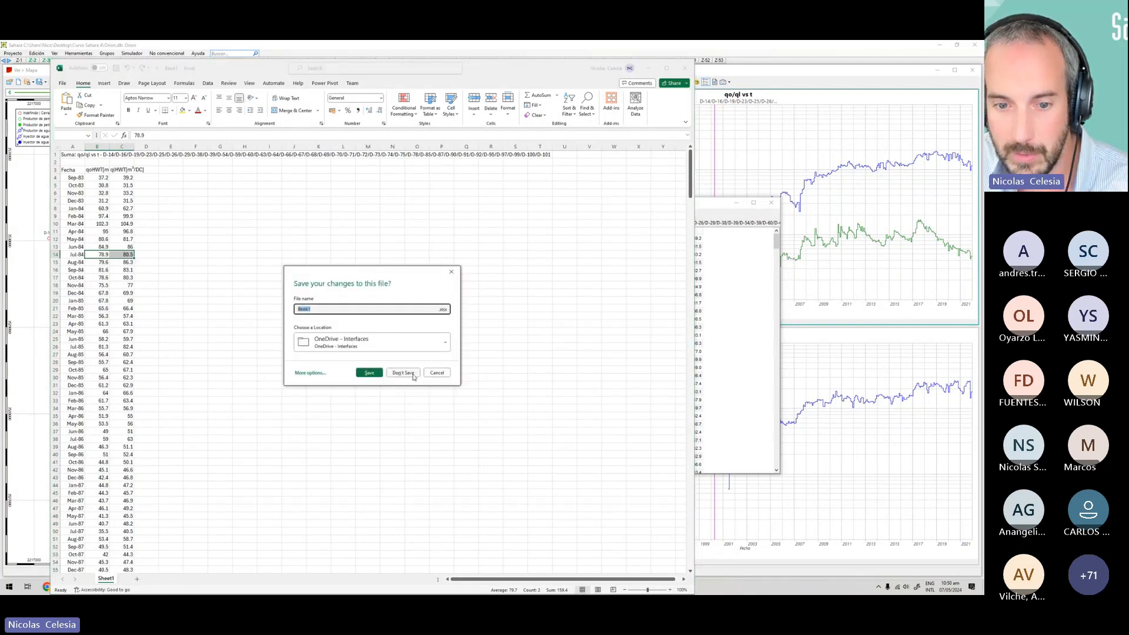
pyautogui.click(402, 372)
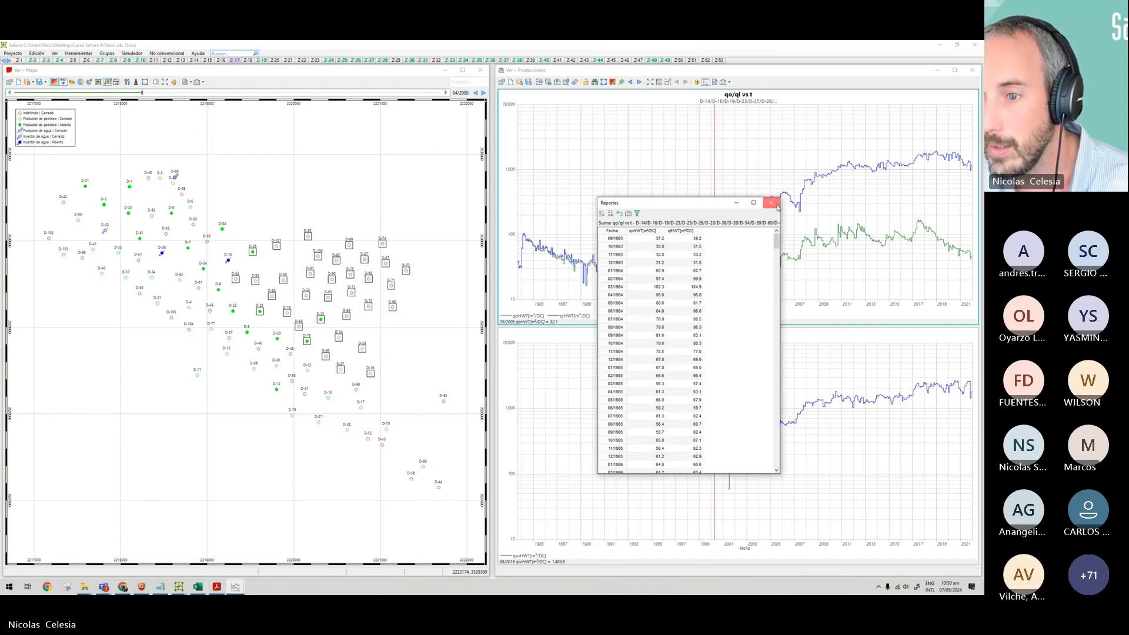
# Close the report window and copy the current qo/ql vs t chart with its border to the clipboard in EMF format.
pyautogui.click(772, 202)
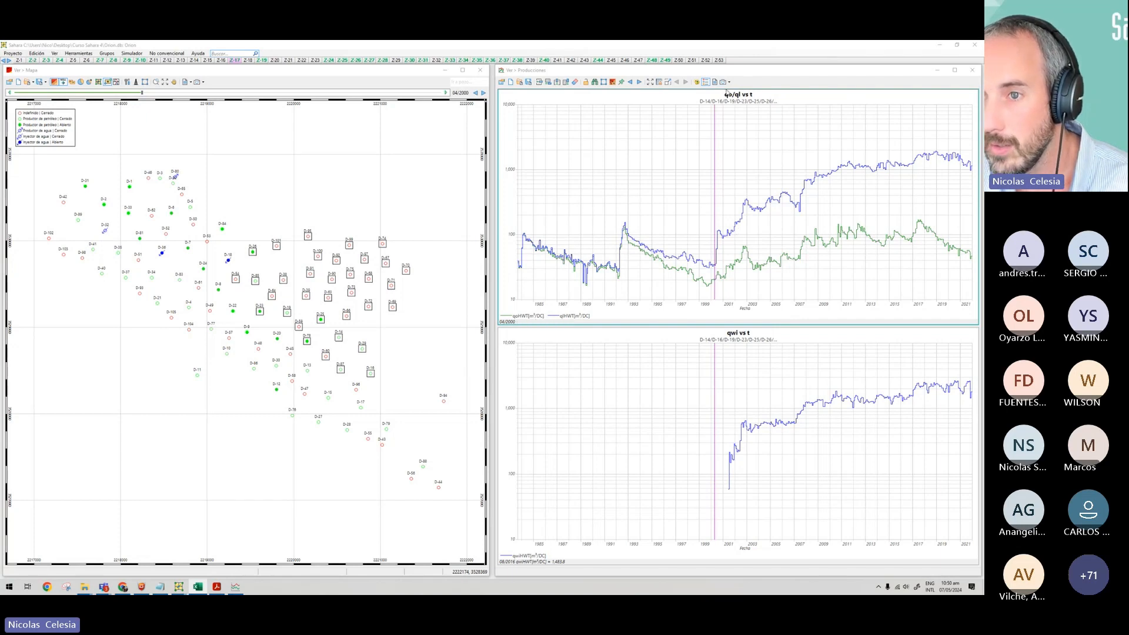
pyautogui.click(723, 83)
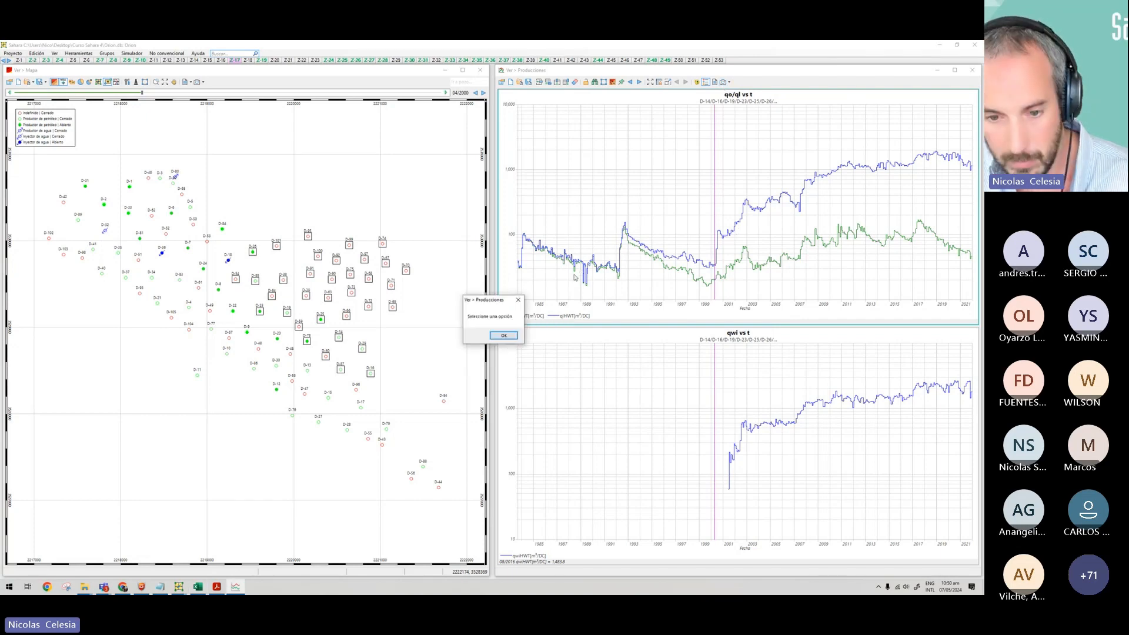
pyautogui.click(499, 335)
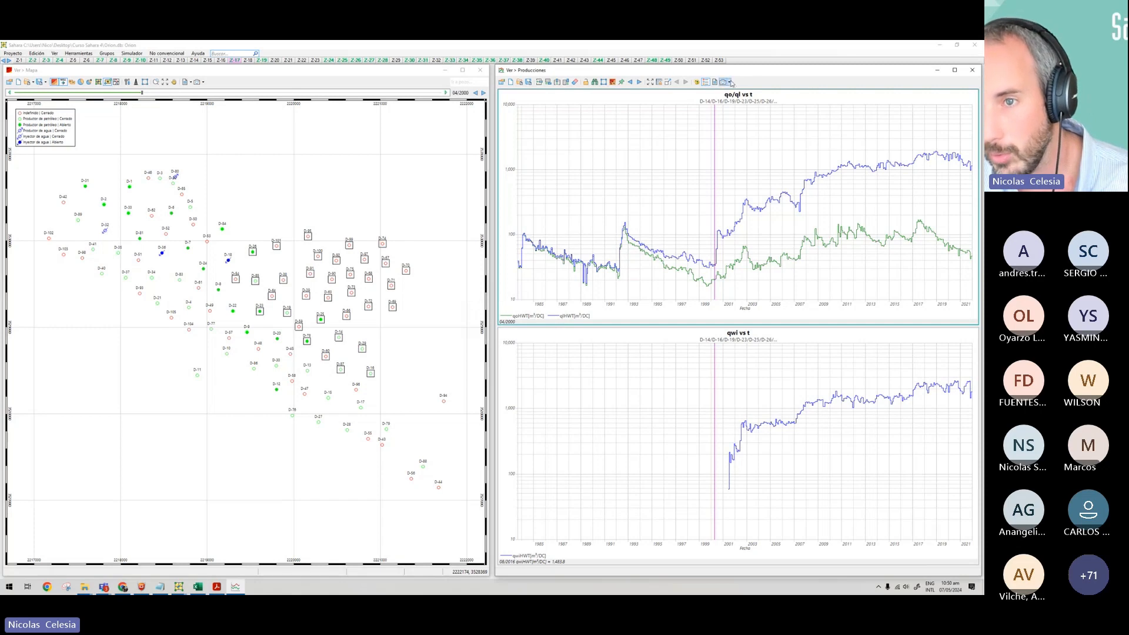
pyautogui.click(729, 82)
pyautogui.moveTo(737, 94)
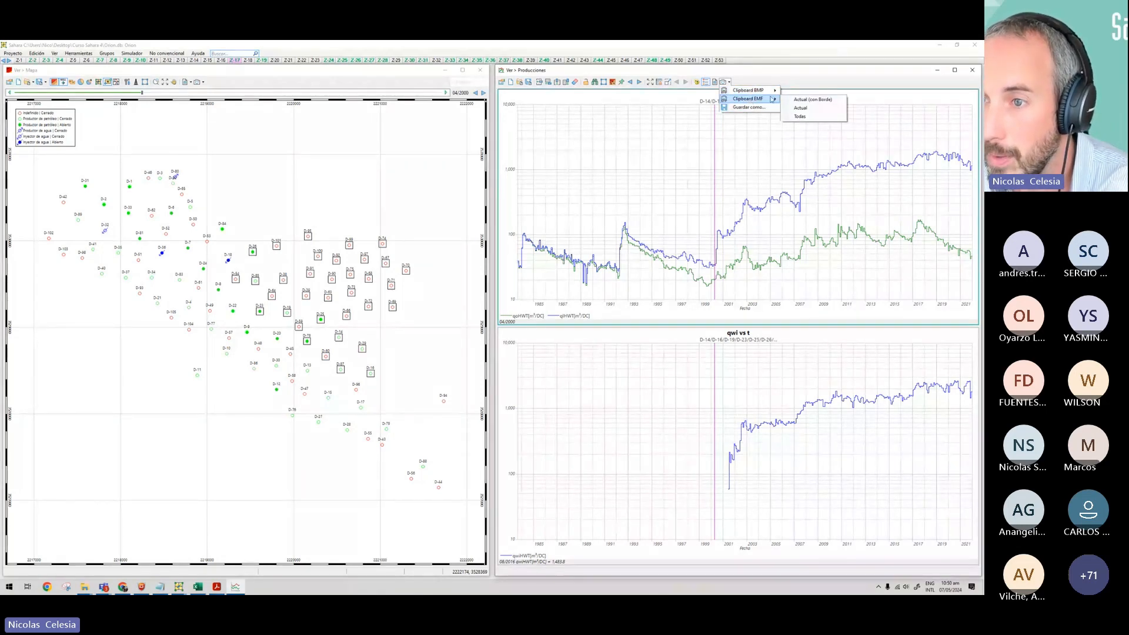
pyautogui.click(800, 101)
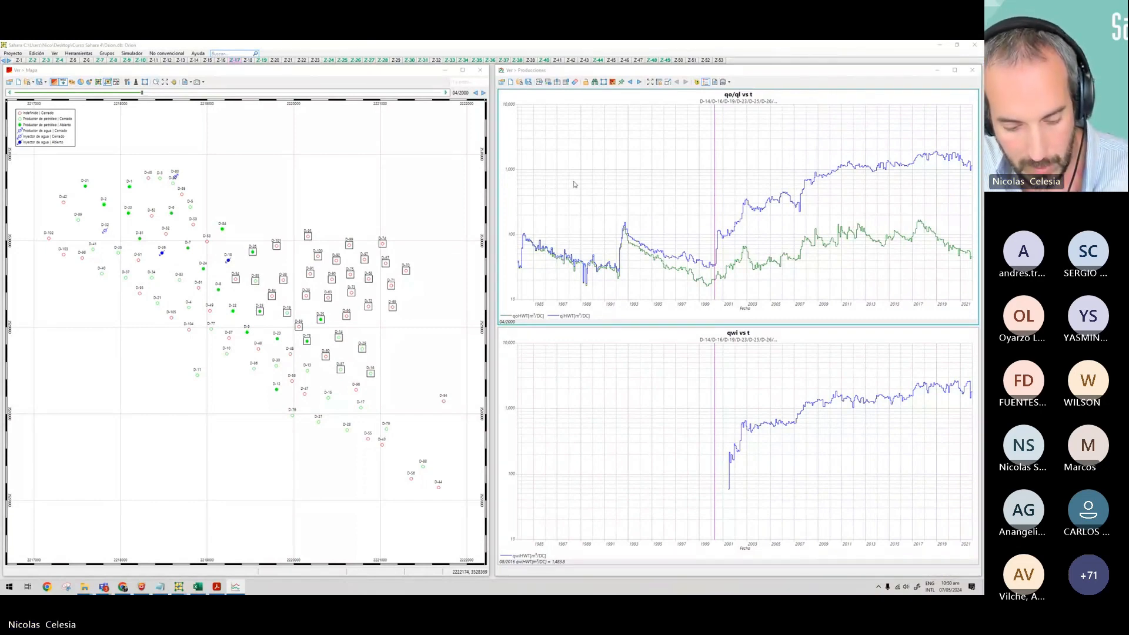
# Switch to a new blank Excel workbook and paste the copied qo/ql vs t chart at cell D8.
pyautogui.press('super')
pyautogui.write('ex')
pyautogui.press('Return')
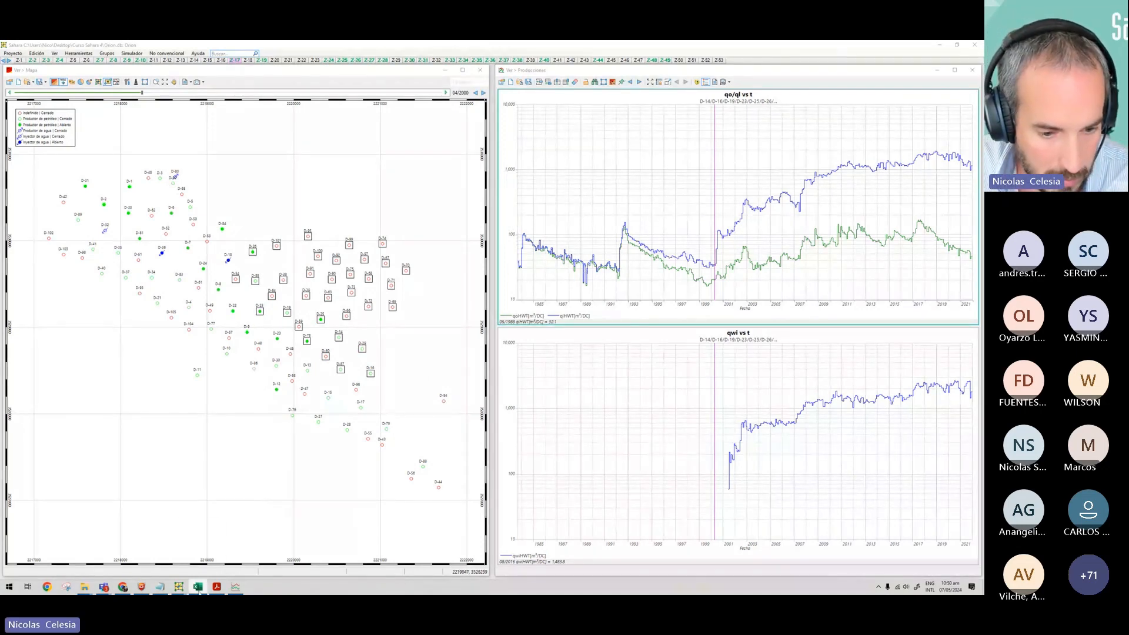
pyautogui.click(198, 587)
pyautogui.click(157, 208)
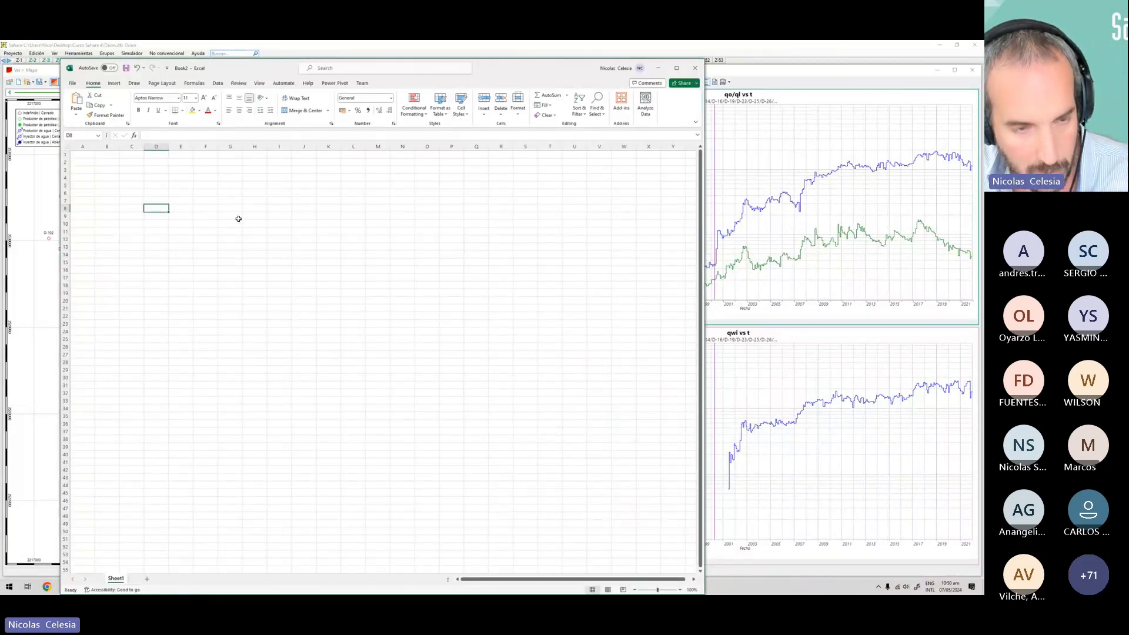
pyautogui.hotkey('ctrl', 'v')
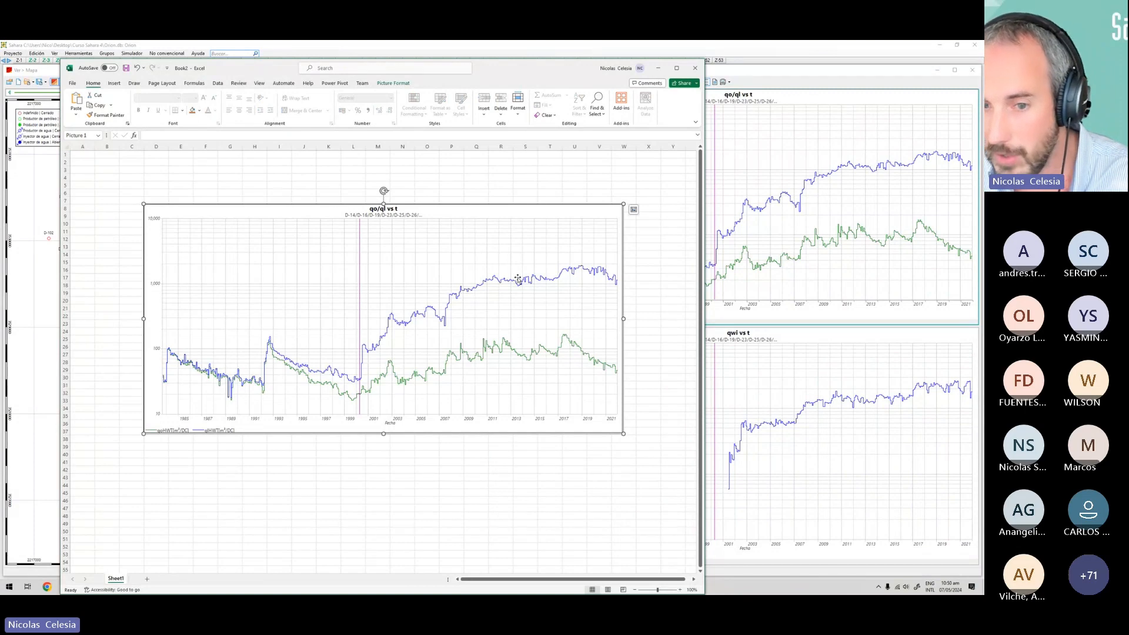
# Delete the pasted qo/ql vs t chart from the Excel sheet and minimize the workbook to return to the production charts.
pyautogui.press('Delete')
pyautogui.click(658, 69)
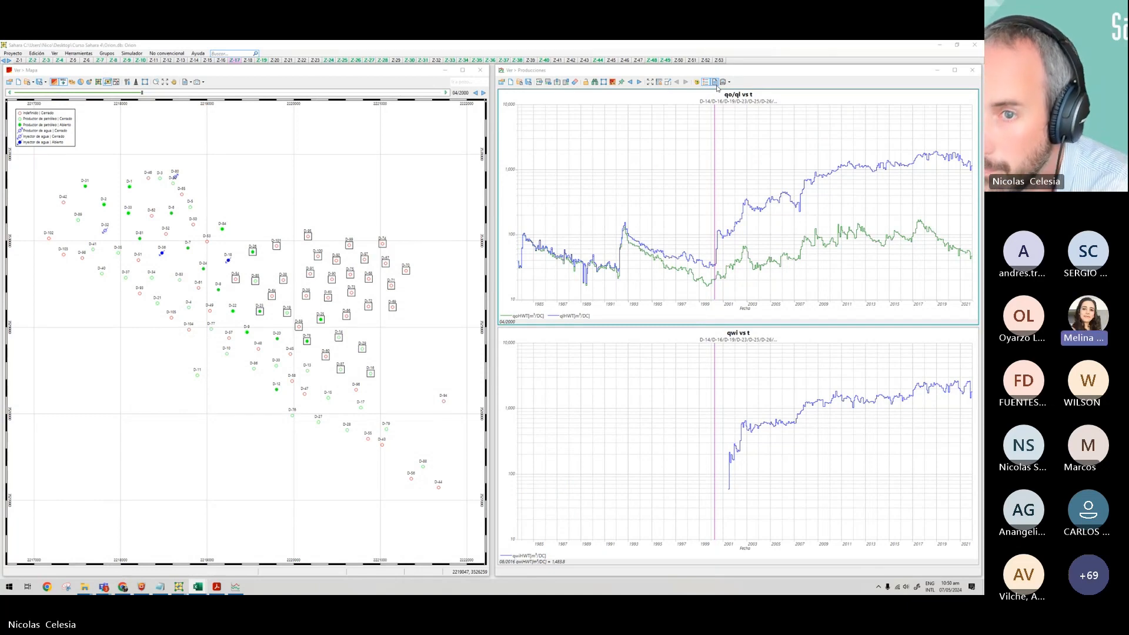
# Set the reference legend position of the production charts to Izquierda and apply the chart configuration.
pyautogui.click(697, 84)
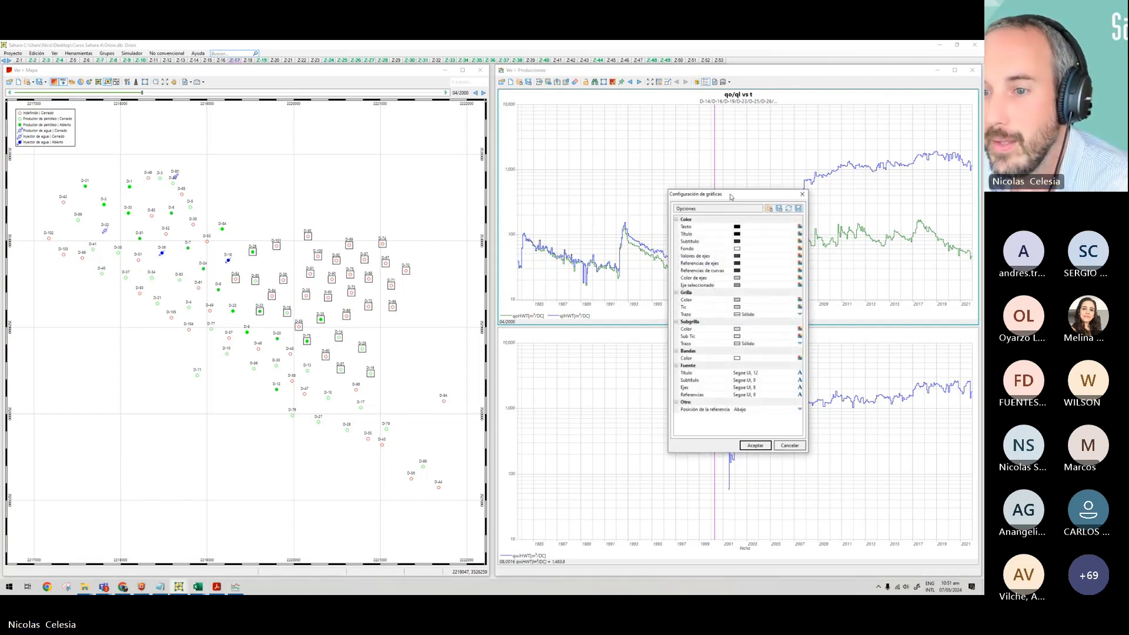
pyautogui.moveTo(730, 196); pyautogui.dragTo(609, 157)
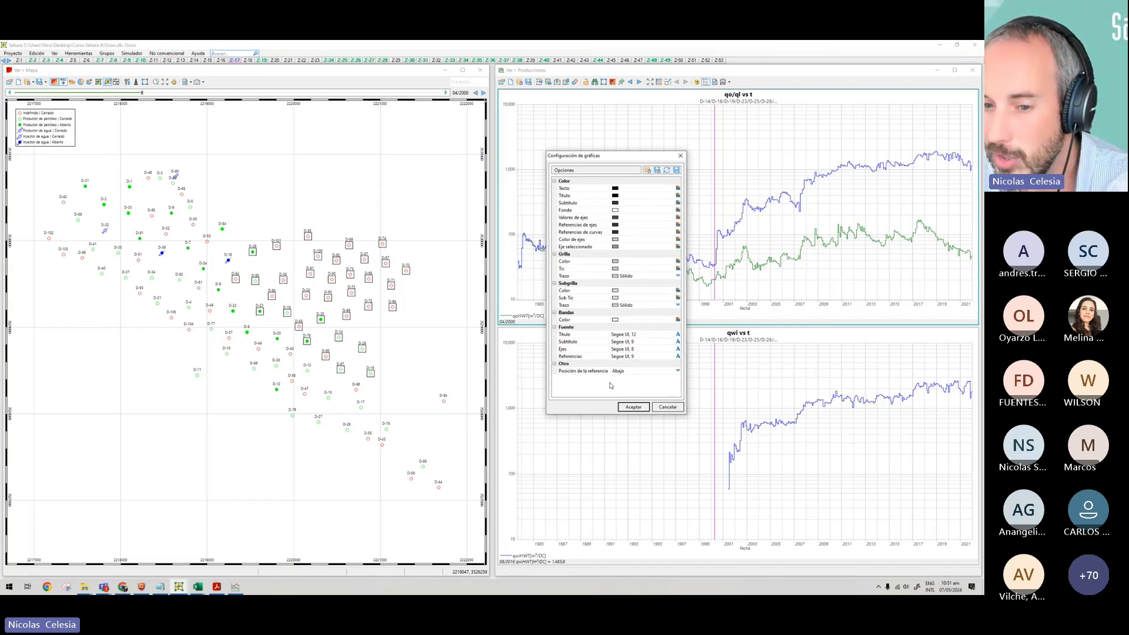
pyautogui.moveTo(635, 160); pyautogui.dragTo(449, 150)
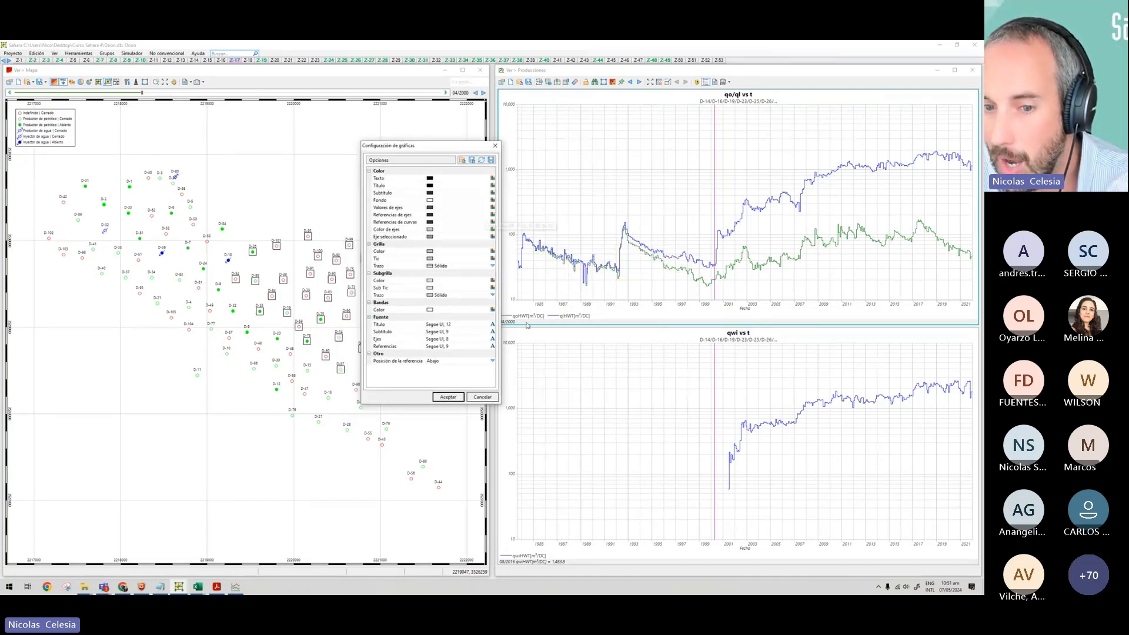
pyautogui.click(493, 360)
pyautogui.click(475, 371)
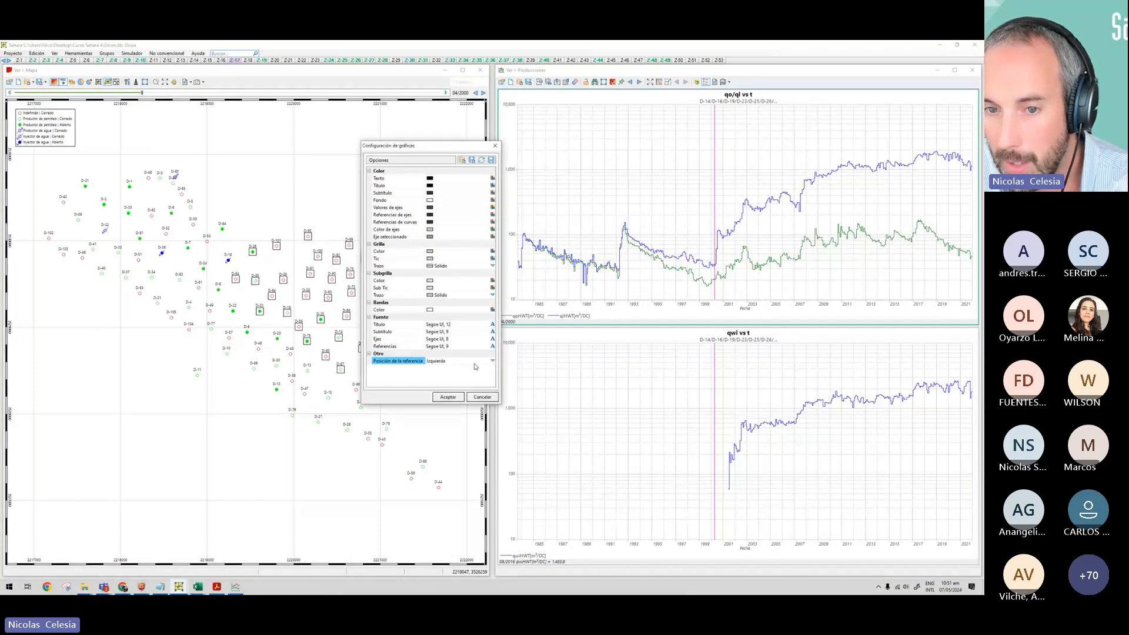
pyautogui.moveTo(461, 147); pyautogui.dragTo(399, 145)
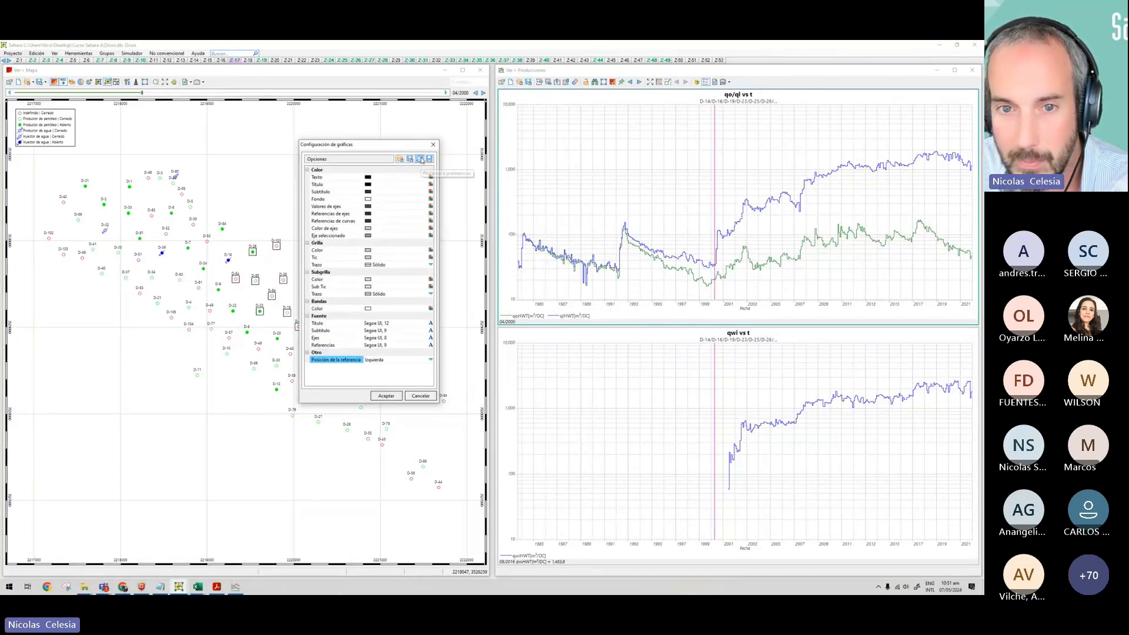
pyautogui.click(386, 396)
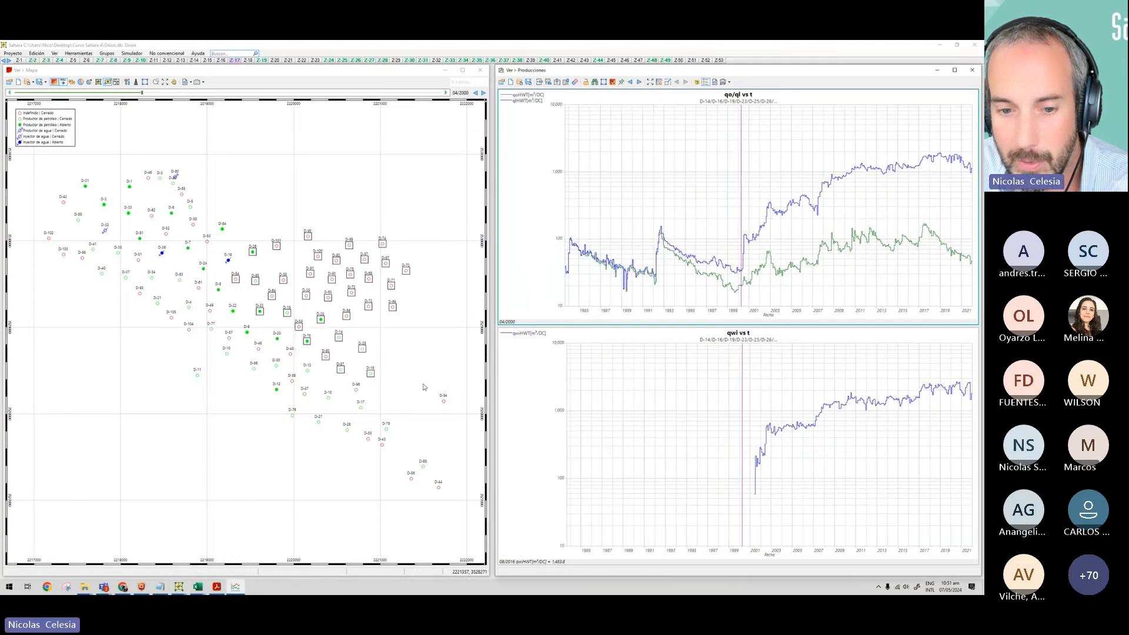
# Set the charts' reference legend position to Libre and shift the qo/ql vs t legend slightly within its plot.
pyautogui.click(697, 82)
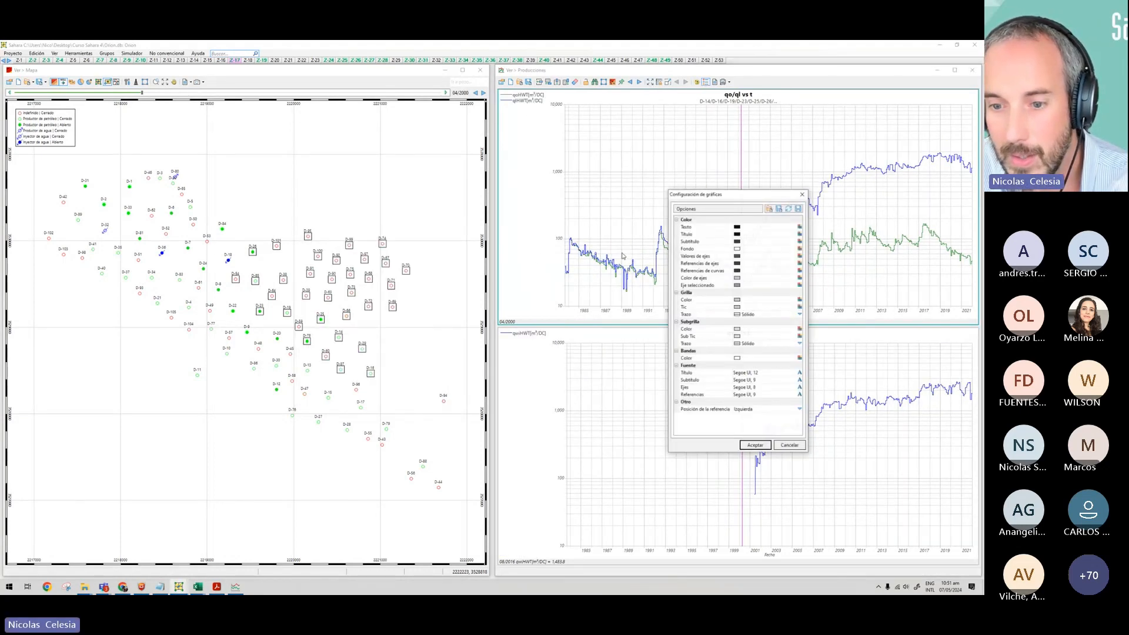
pyautogui.click(798, 412)
pyautogui.click(799, 410)
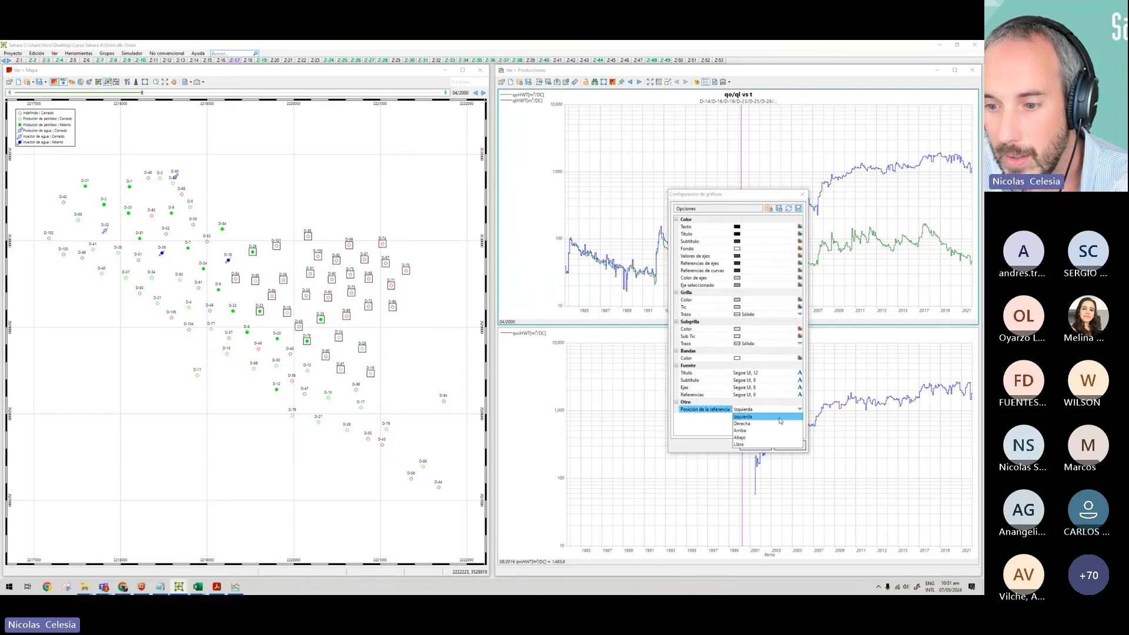
pyautogui.click(750, 444)
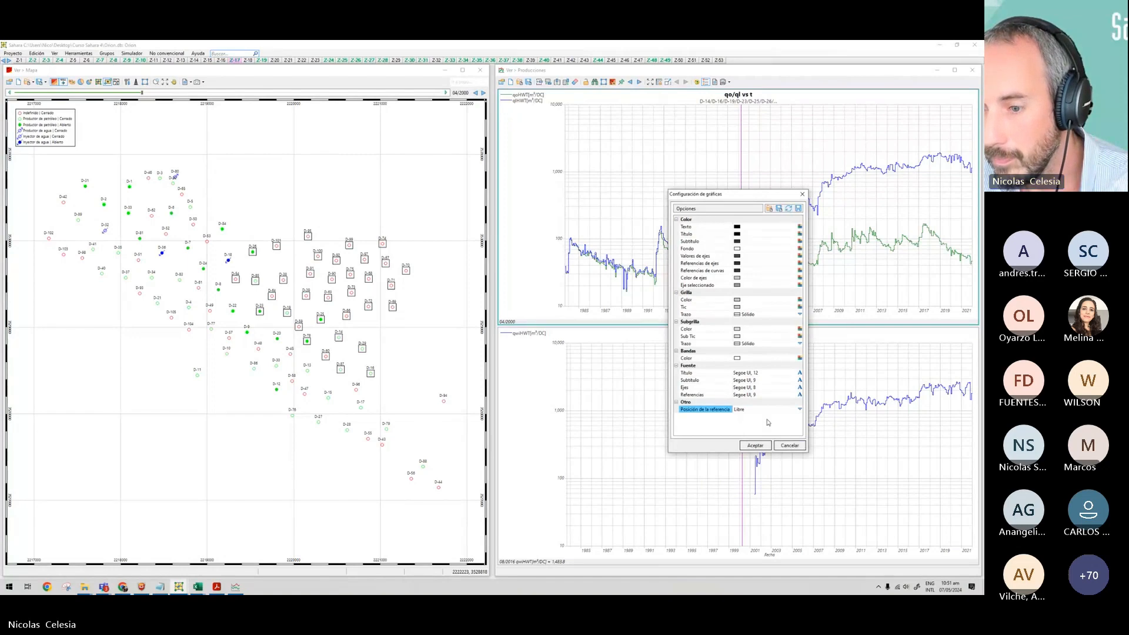
pyautogui.click(756, 446)
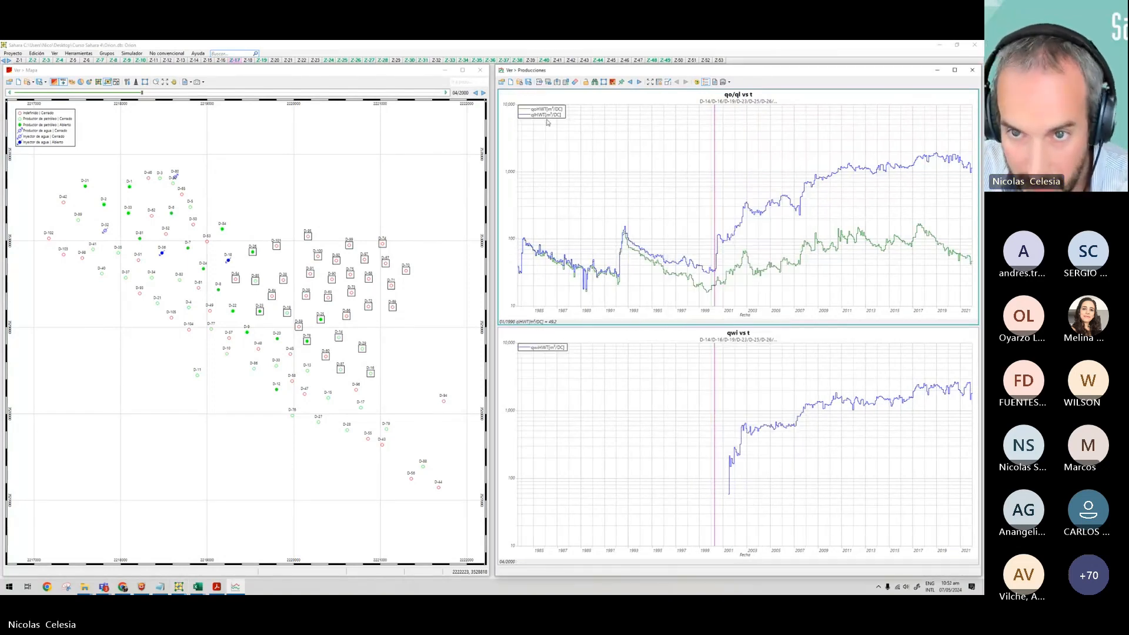
pyautogui.moveTo(548, 118); pyautogui.dragTo(570, 121)
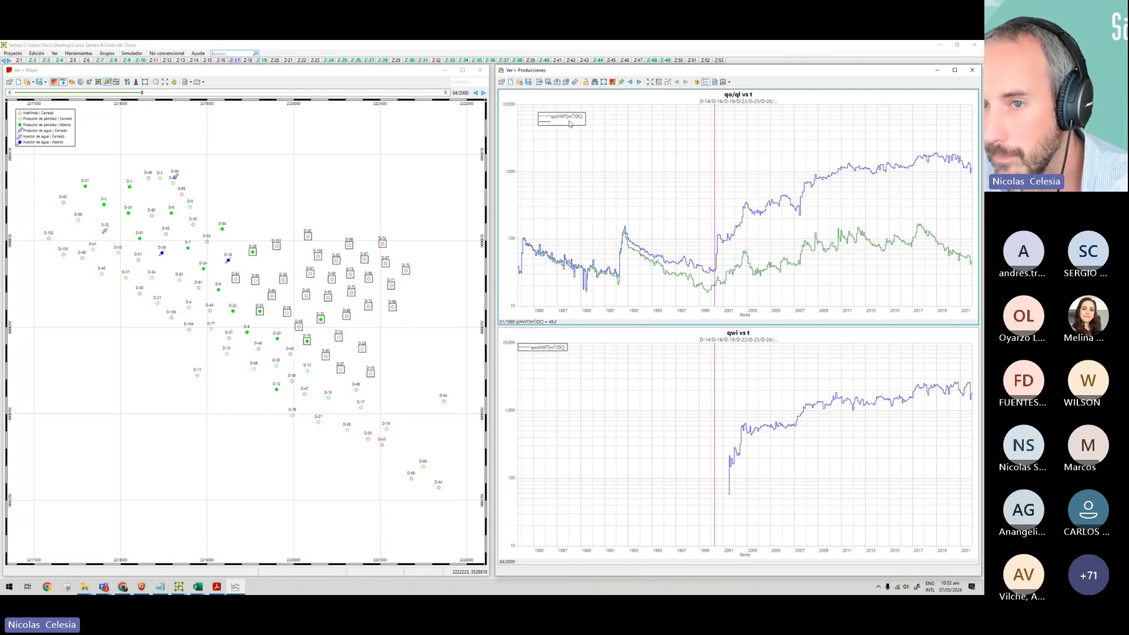
# Return the charts' reference legend position to Abajo and apply the configuration.
pyautogui.click(697, 83)
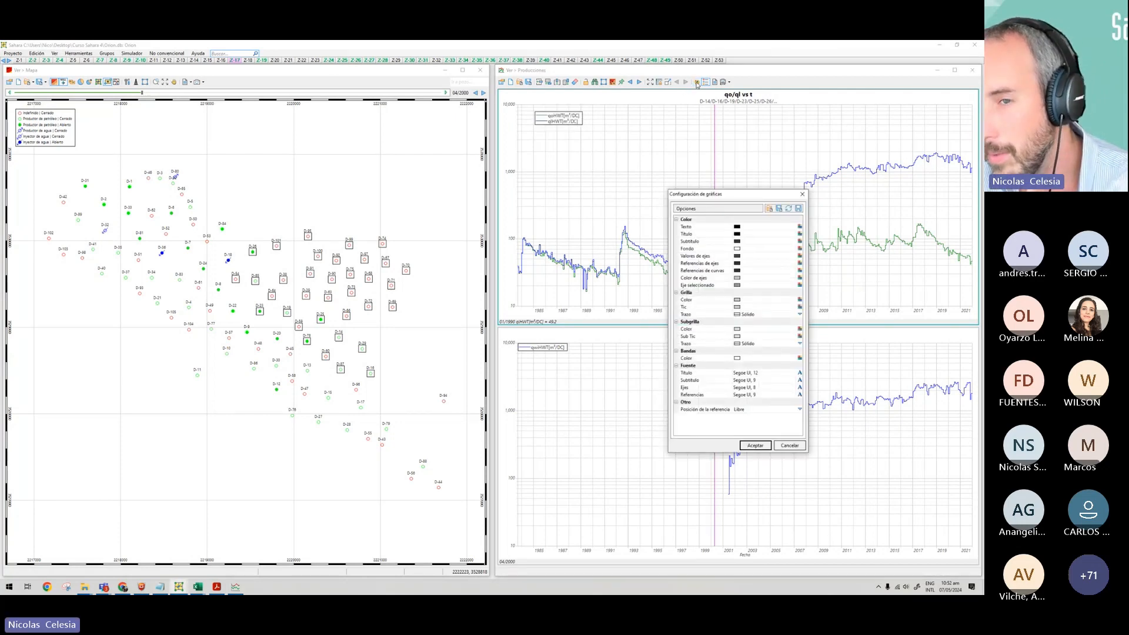
pyautogui.click(800, 409)
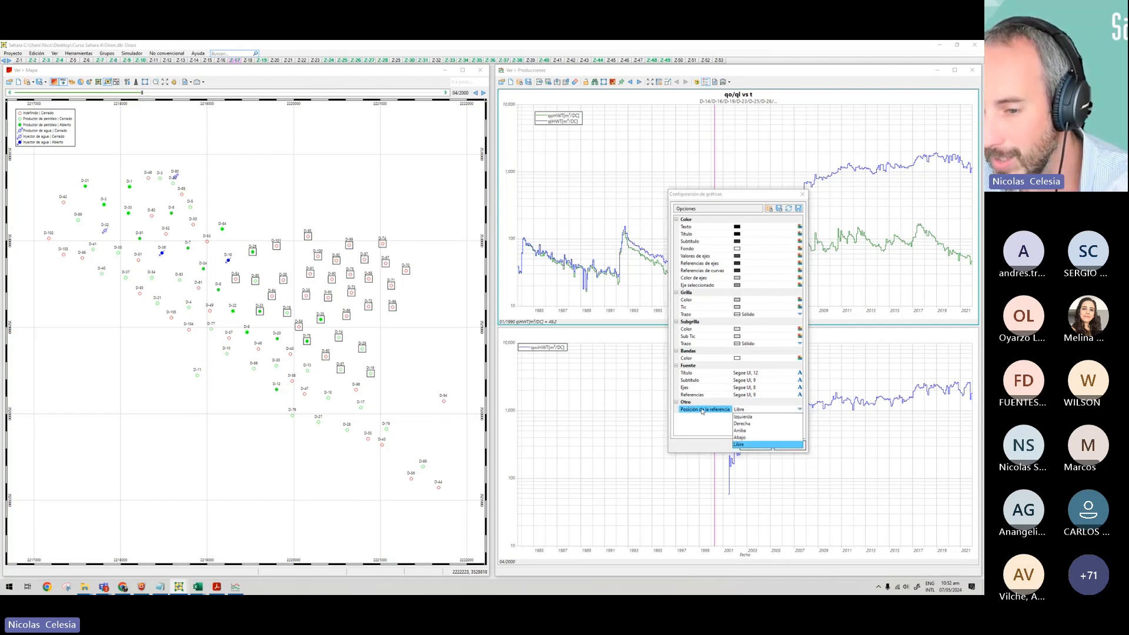
pyautogui.click(746, 437)
pyautogui.click(755, 446)
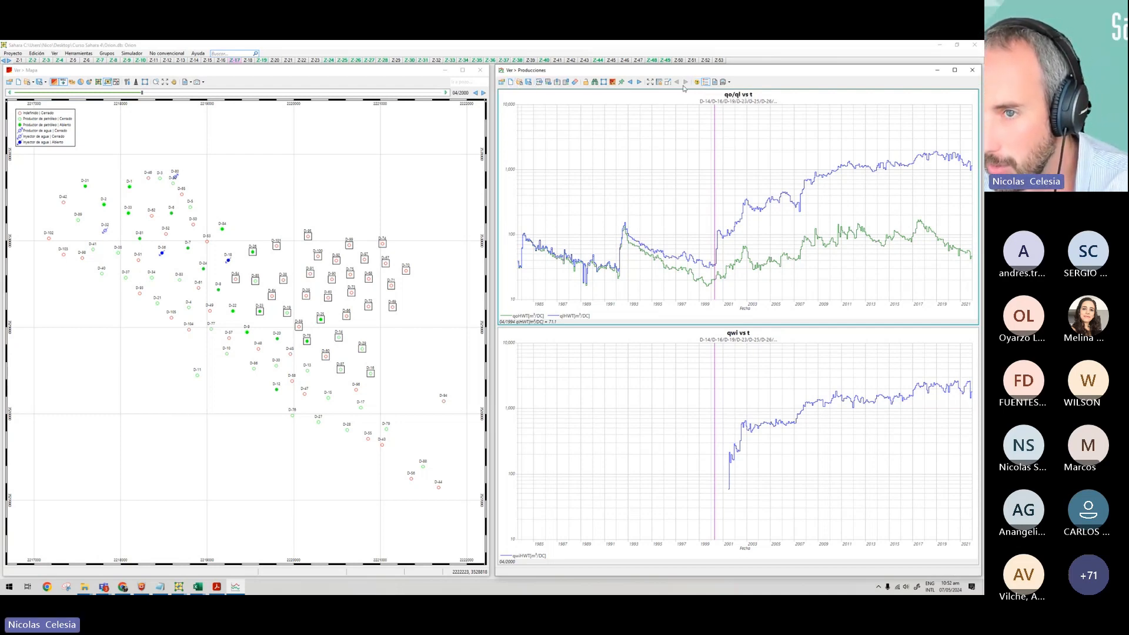
# Display well D-78 in both production charts, and set their general selection option to Por gráfico.
pyautogui.click(502, 82)
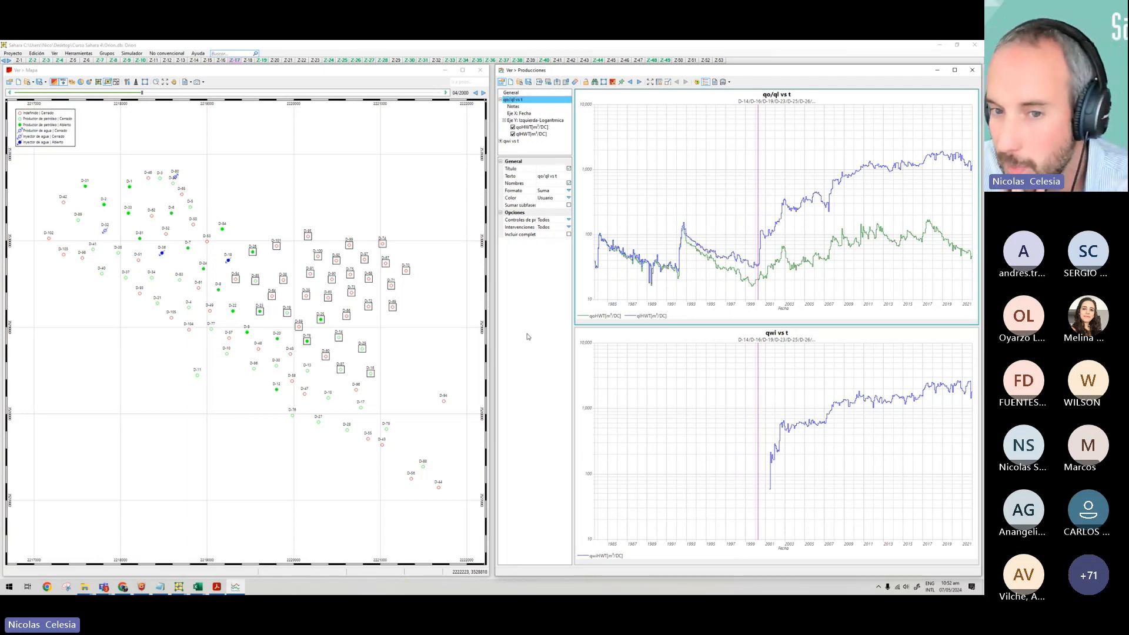
pyautogui.click(528, 95)
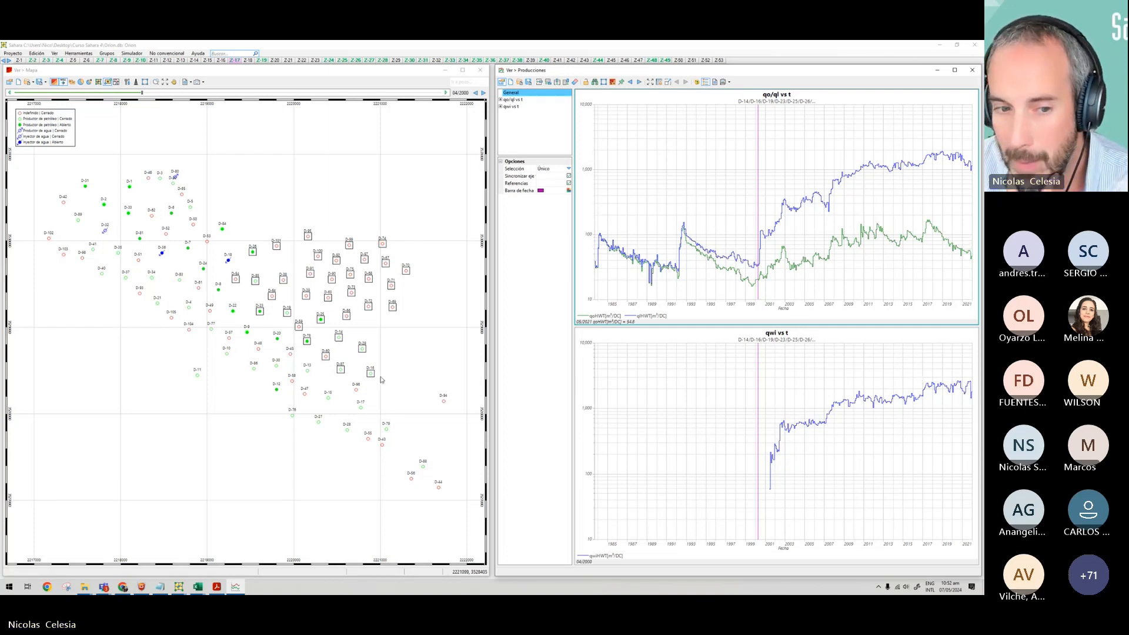
pyautogui.click(307, 342)
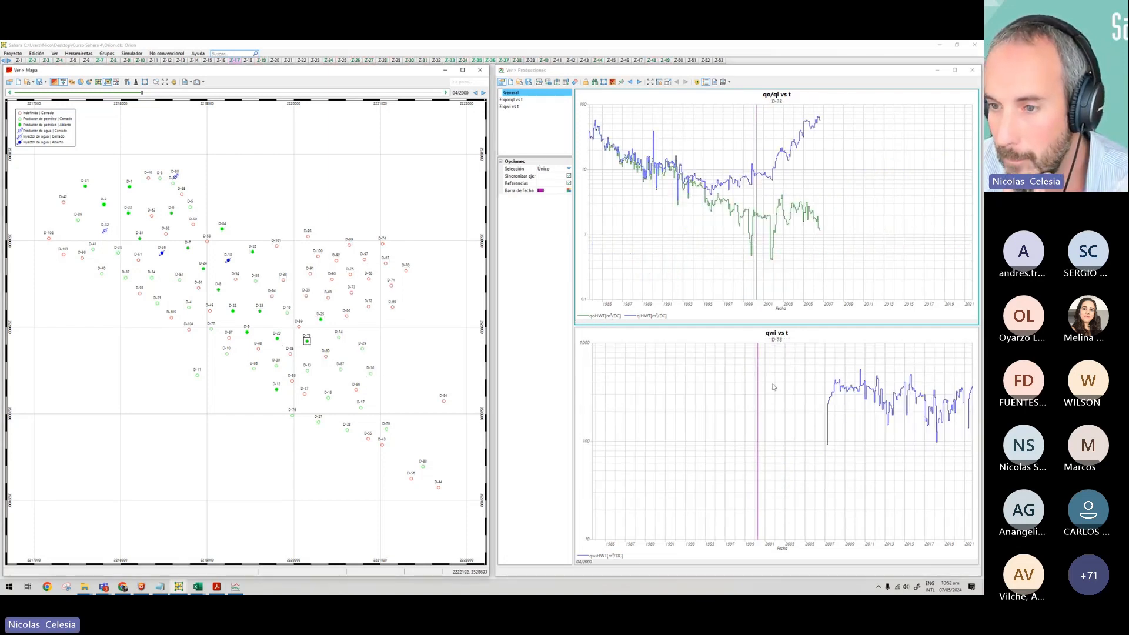
pyautogui.click(569, 169)
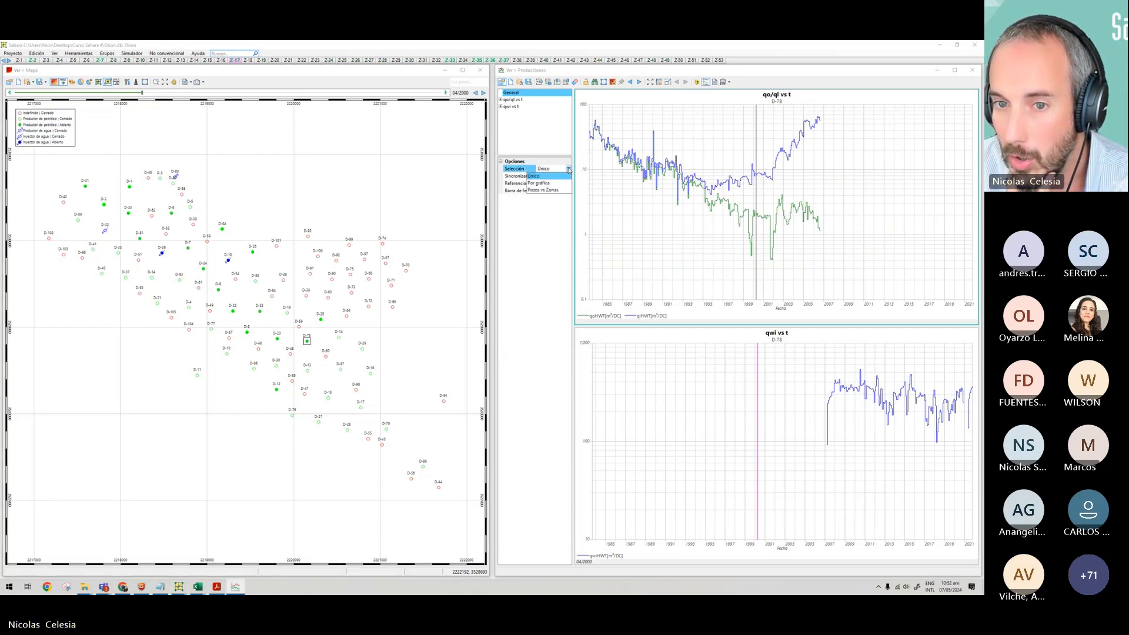
pyautogui.click(569, 169)
pyautogui.click(547, 184)
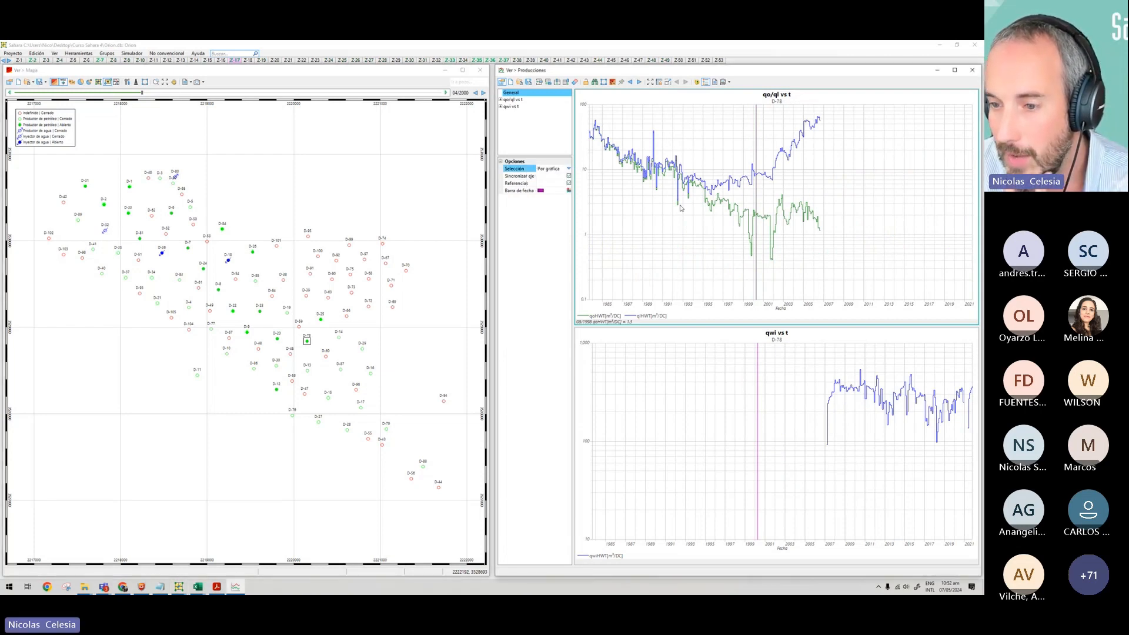
# Assign the open water injector beside well D-81 to the qwi vs t chart and well D-81 to the qo/ql vs t chart.
pyautogui.click(689, 408)
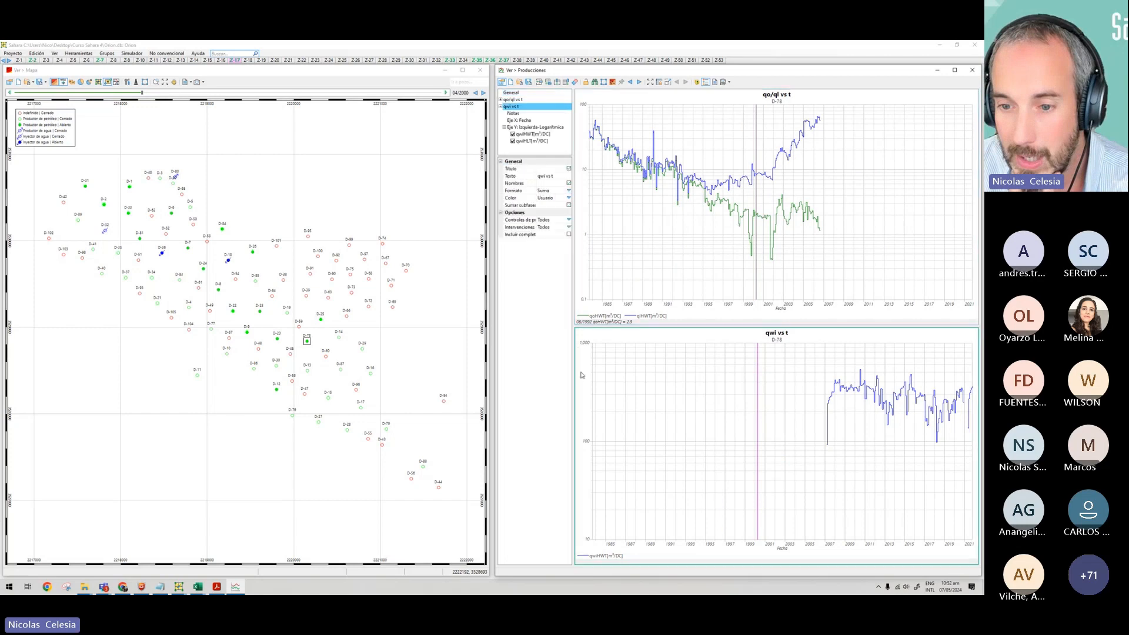
pyautogui.click(161, 252)
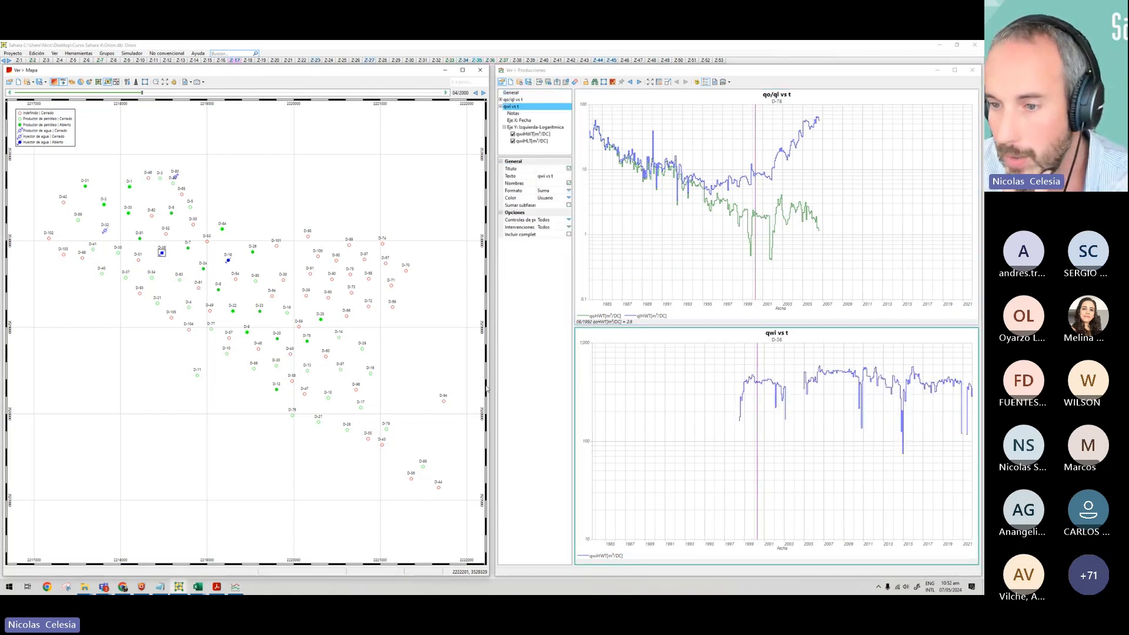
pyautogui.click(655, 259)
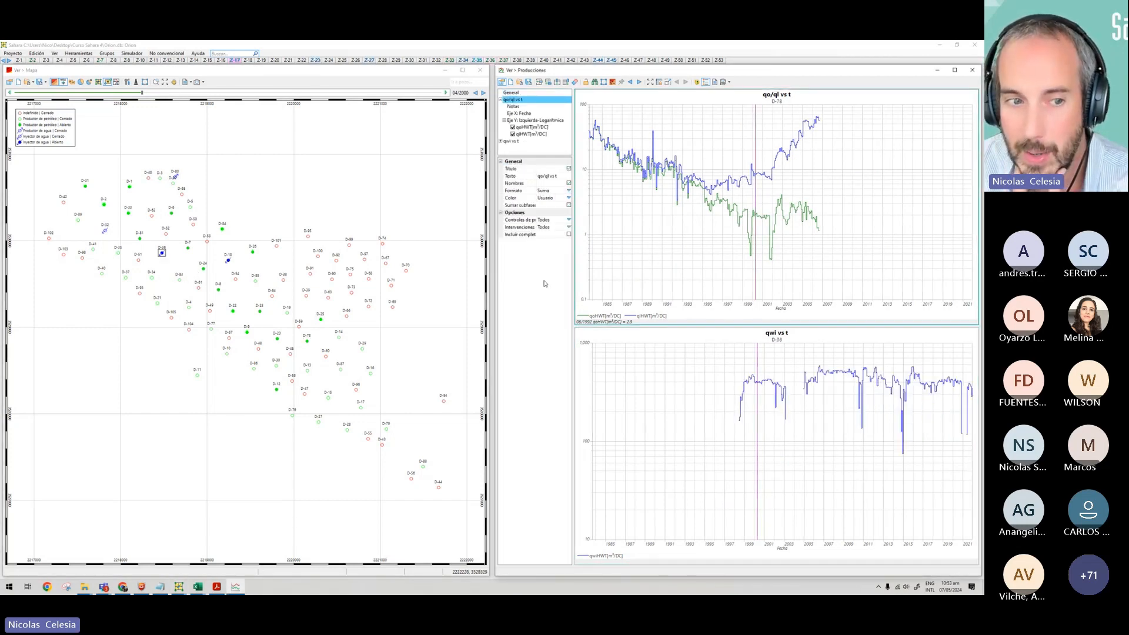
pyautogui.click(140, 238)
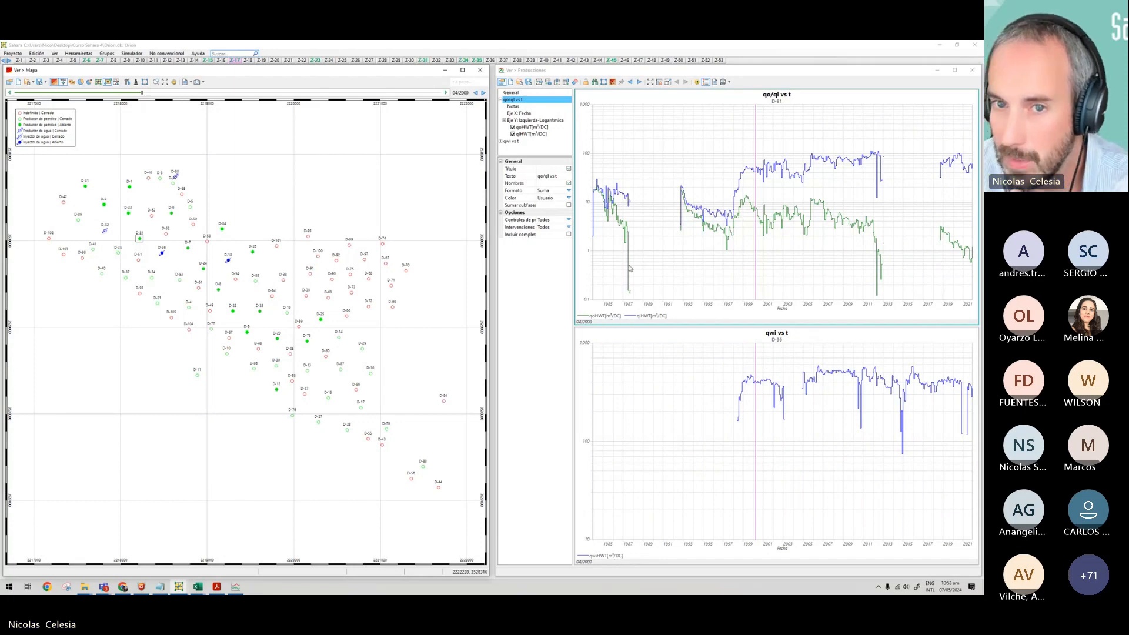
# Show the charts' general options and move the date bar in the qwi vs t chart back to about 01/1998.
pyautogui.click(576, 174)
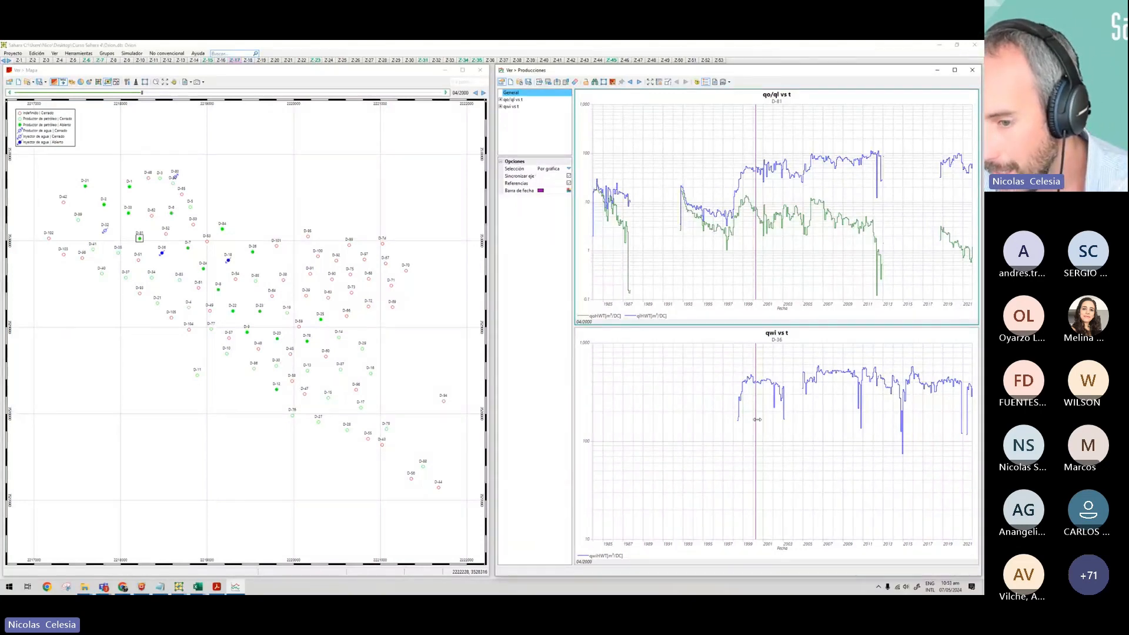
pyautogui.moveTo(757, 419); pyautogui.dragTo(734, 419)
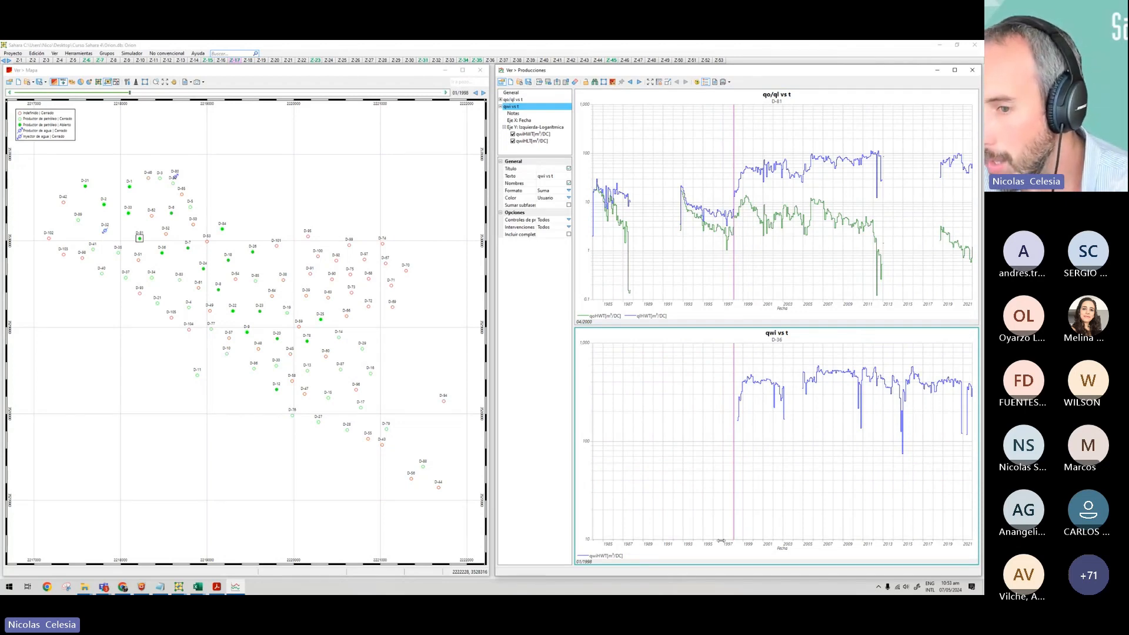
# Move the charts' date bar to 09/2006 and toggle the Referencias option in the general chart settings.
pyautogui.moveTo(733, 281); pyautogui.dragTo(785, 291)
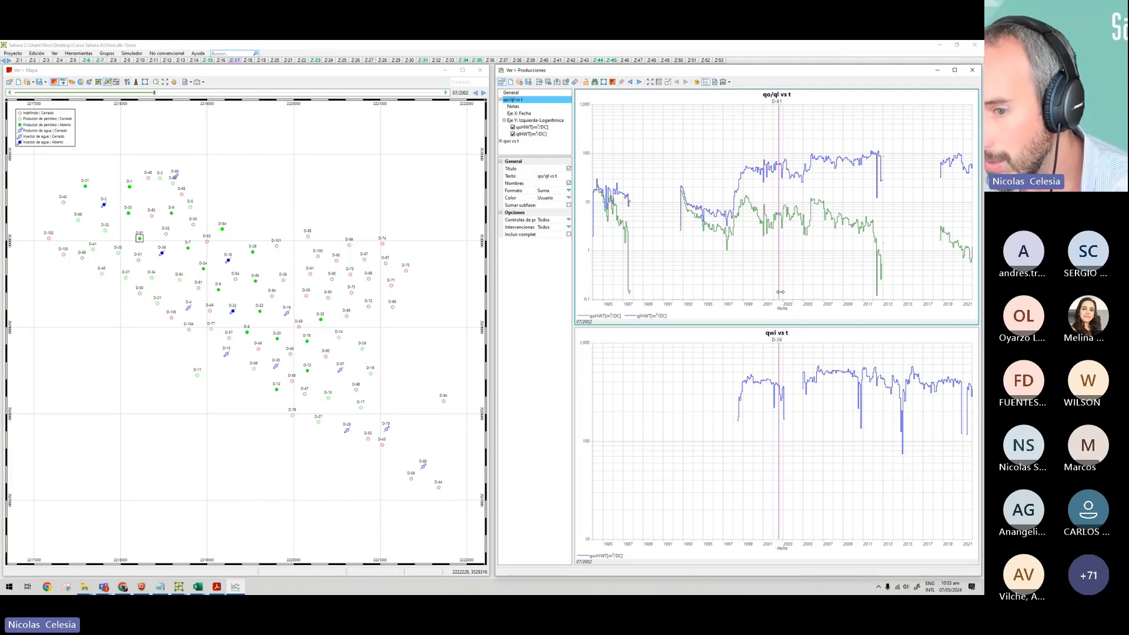
pyautogui.moveTo(780, 297); pyautogui.dragTo(821, 287)
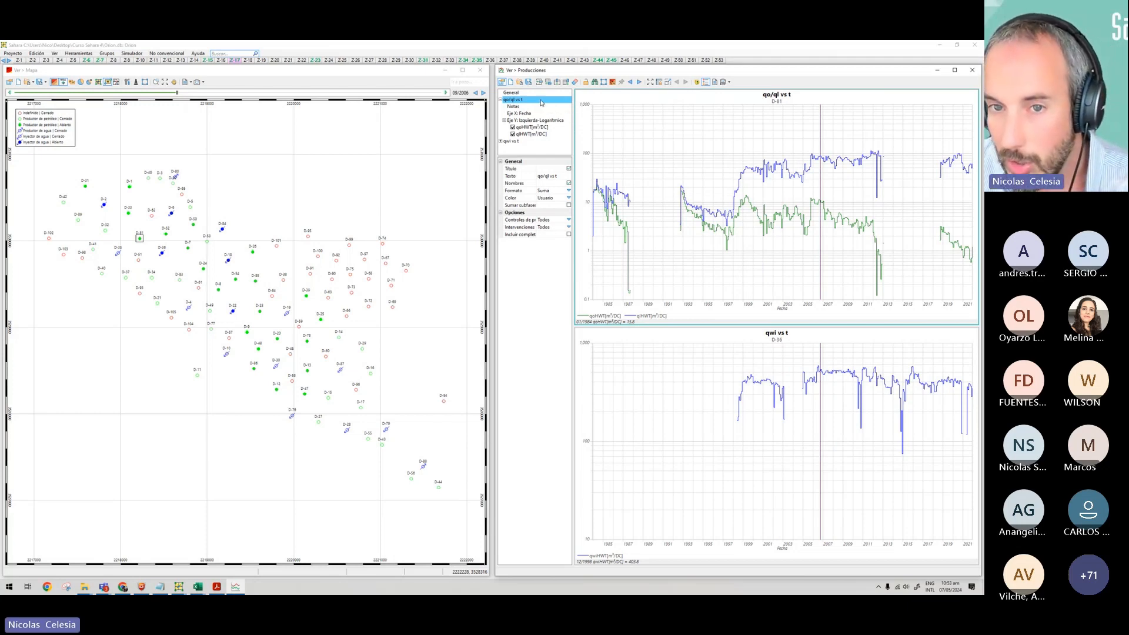
pyautogui.click(508, 92)
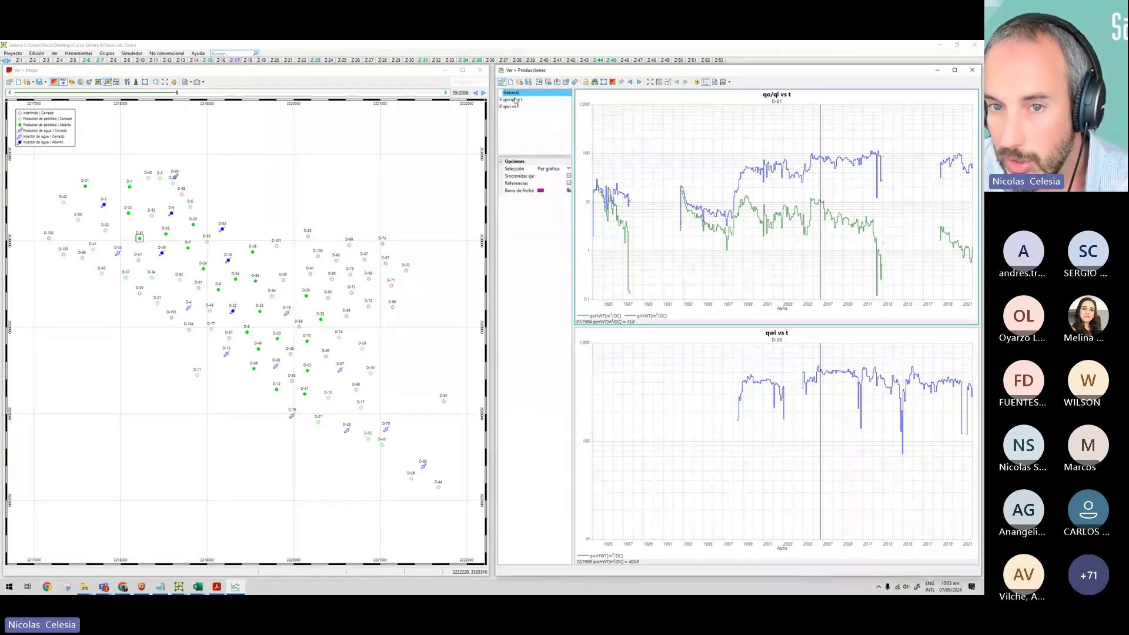
pyautogui.click(569, 183)
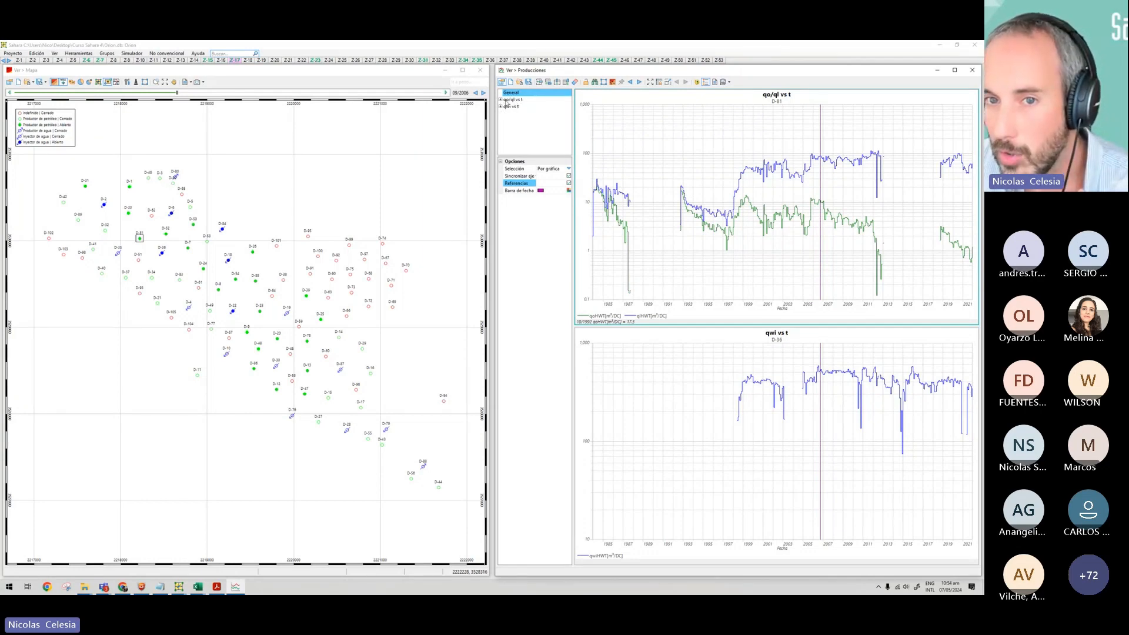
# Change the title text of the oil and liquid rate chart to Qo/Ql vs t.
pyautogui.doubleClick(520, 103)
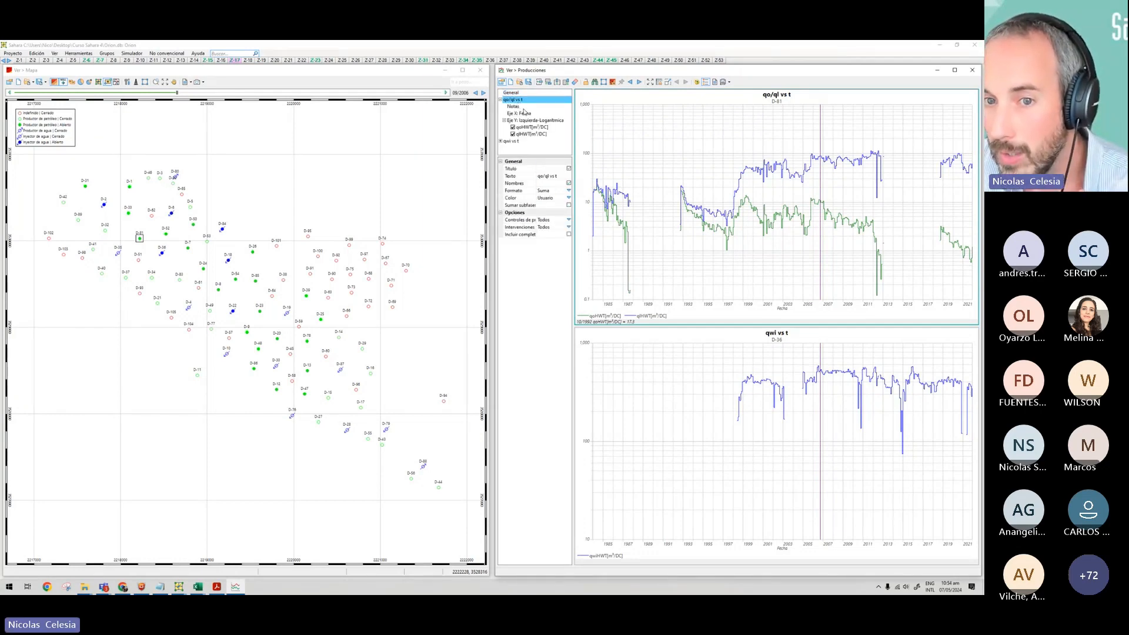
pyautogui.click(548, 177)
pyautogui.click(539, 175)
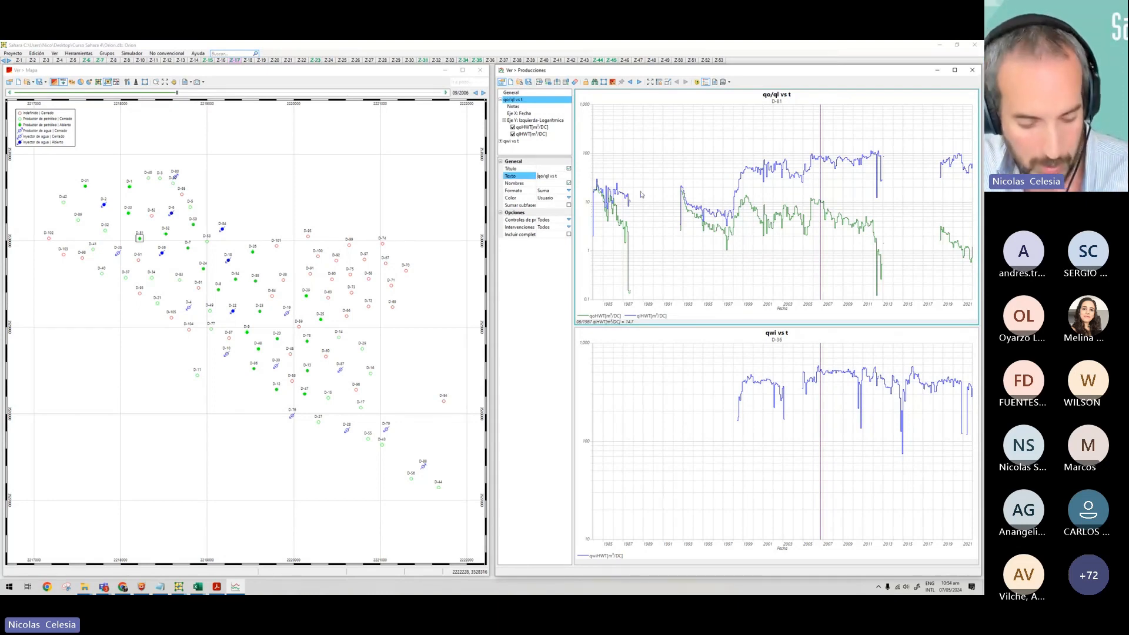
pyautogui.click(172, 183)
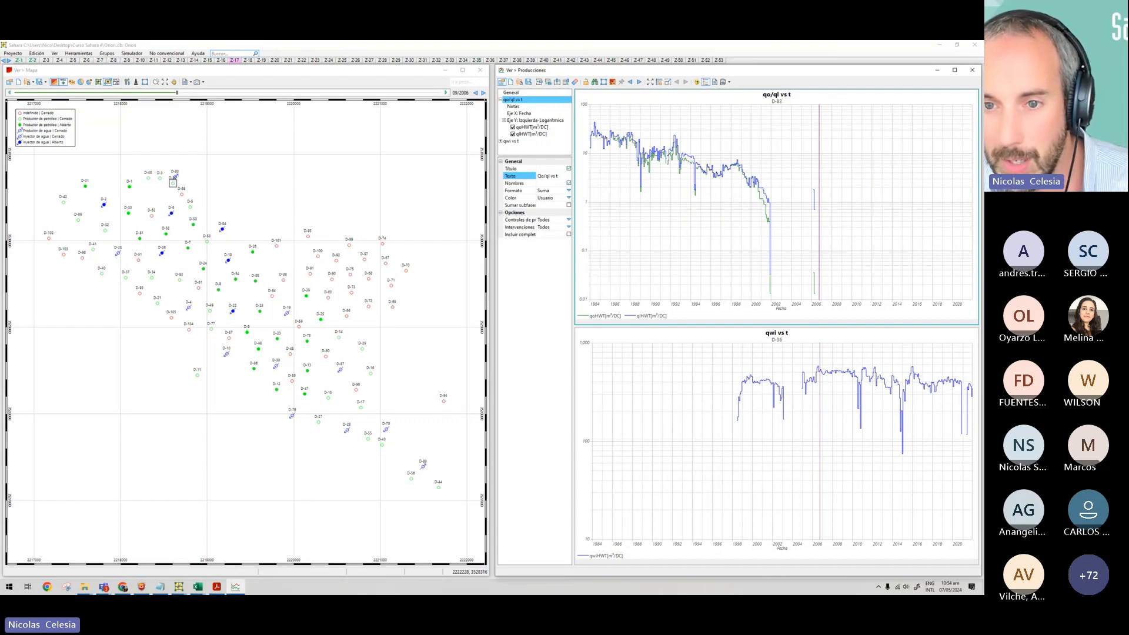
pyautogui.click(139, 238)
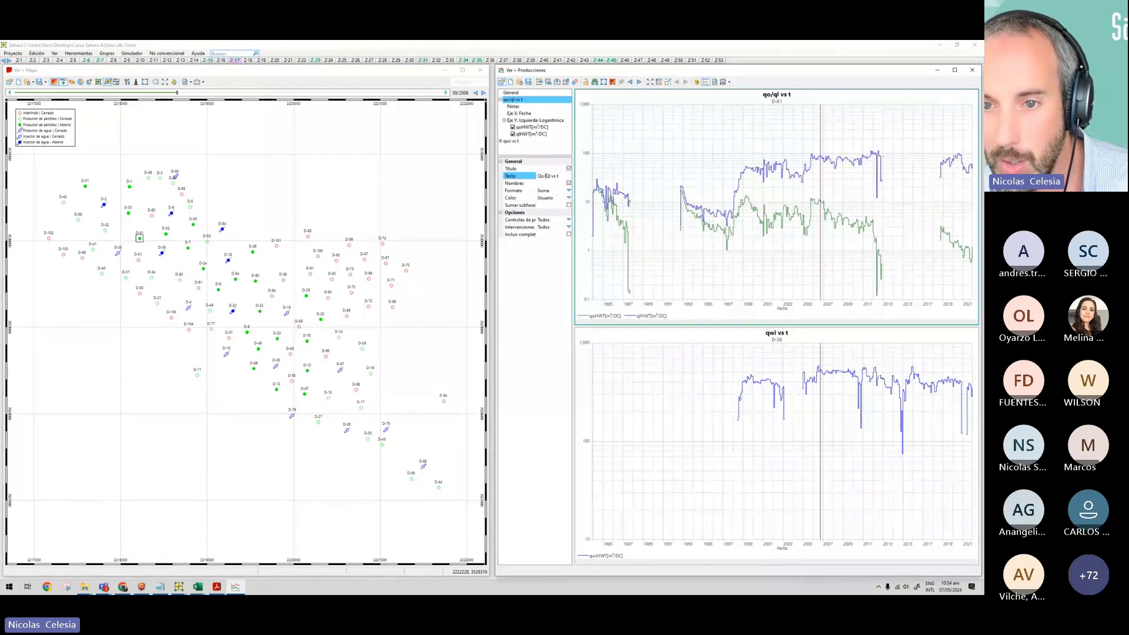
pyautogui.press('Return')
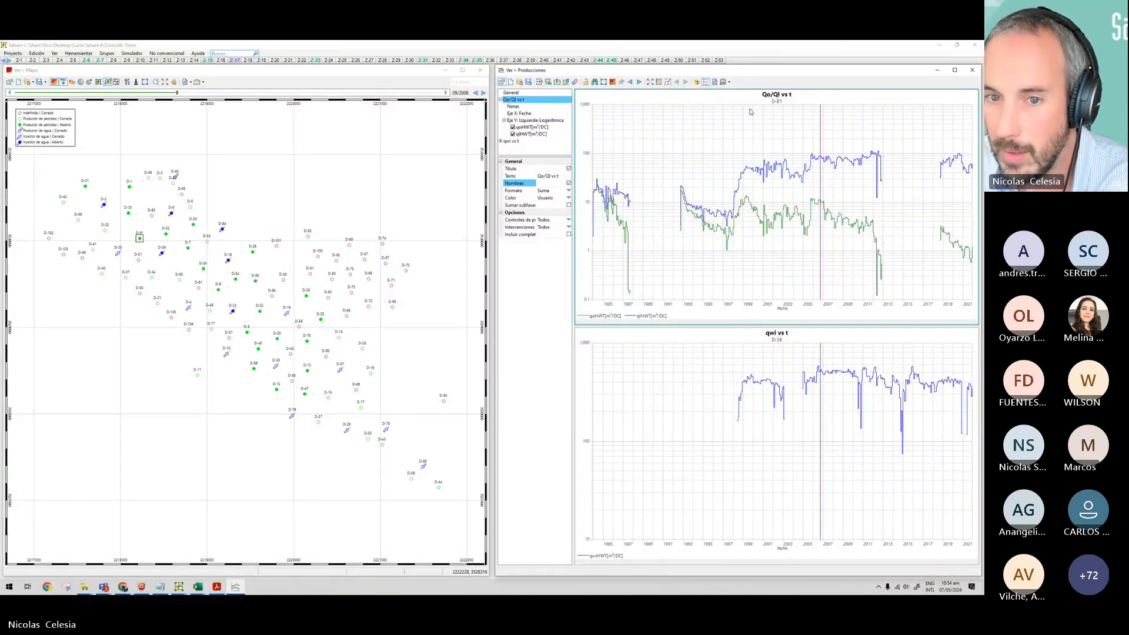
# Toggle the well names and the title of the Qo/Ql vs t chart off and back on.
pyautogui.click(568, 183)
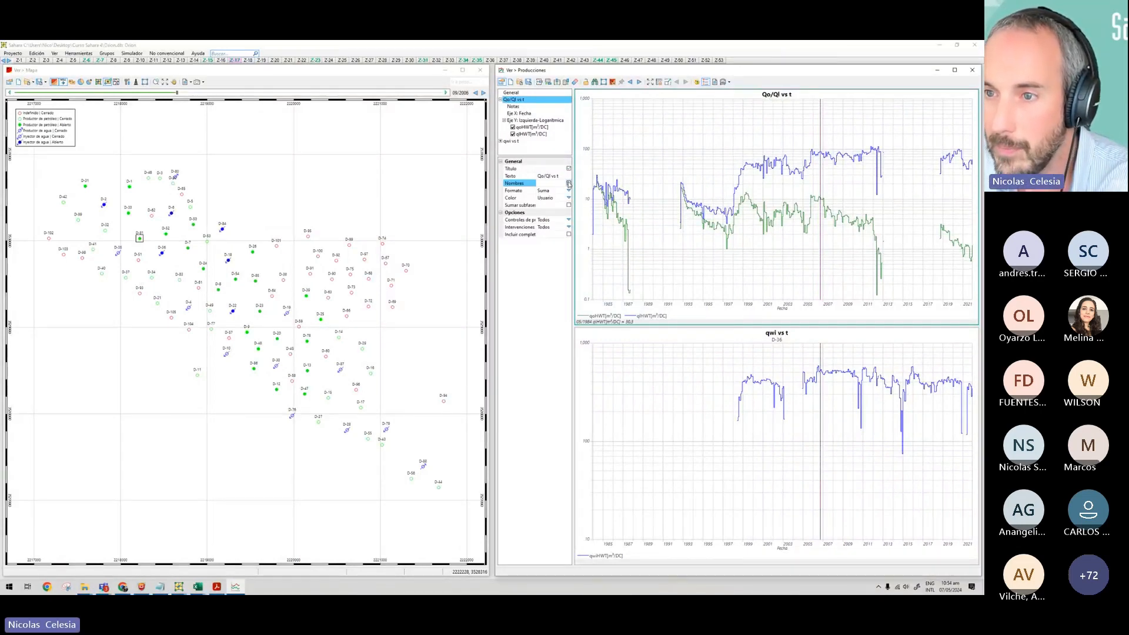
pyautogui.click(569, 184)
pyautogui.click(569, 169)
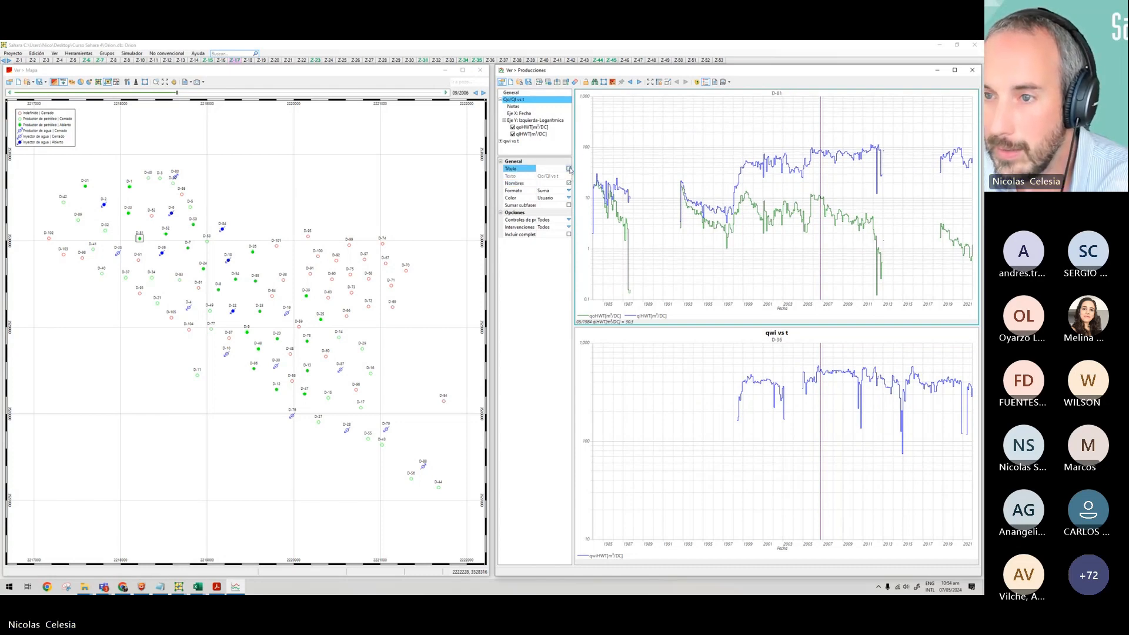
pyautogui.click(569, 168)
pyautogui.click(568, 184)
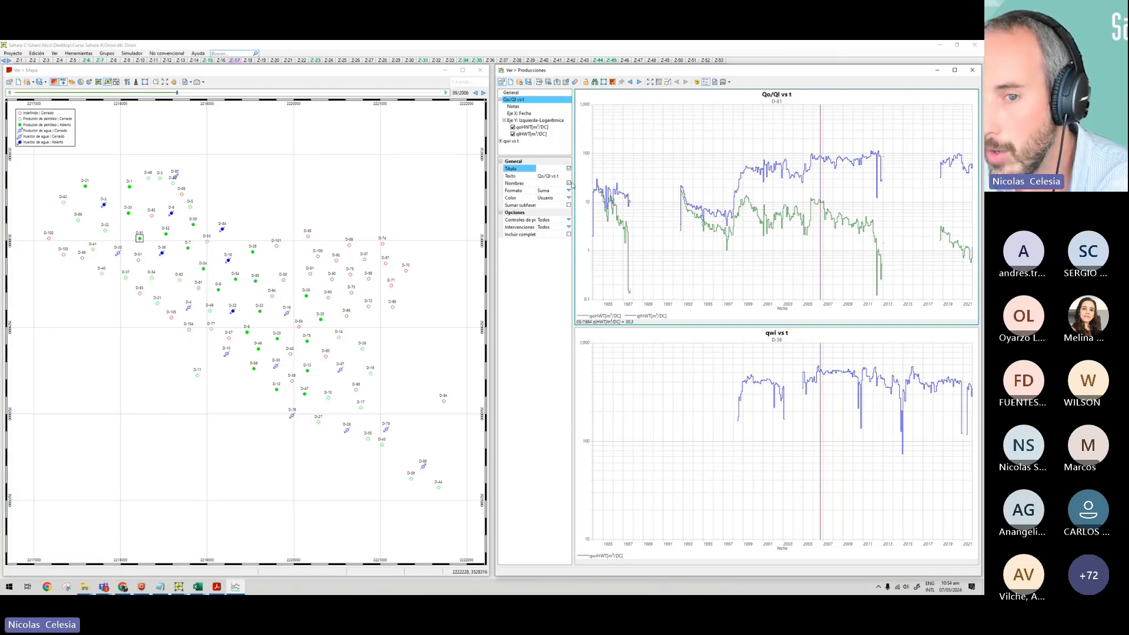
pyautogui.click(569, 183)
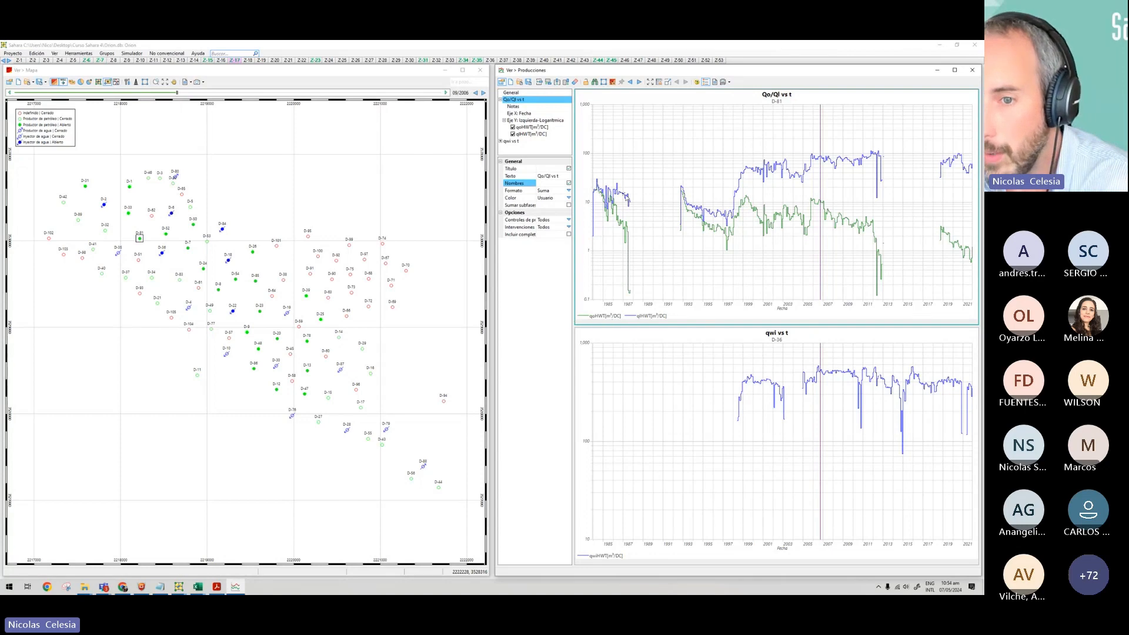
# Select all the wells for the Qo/Ql vs t chart.
pyautogui.click(613, 83)
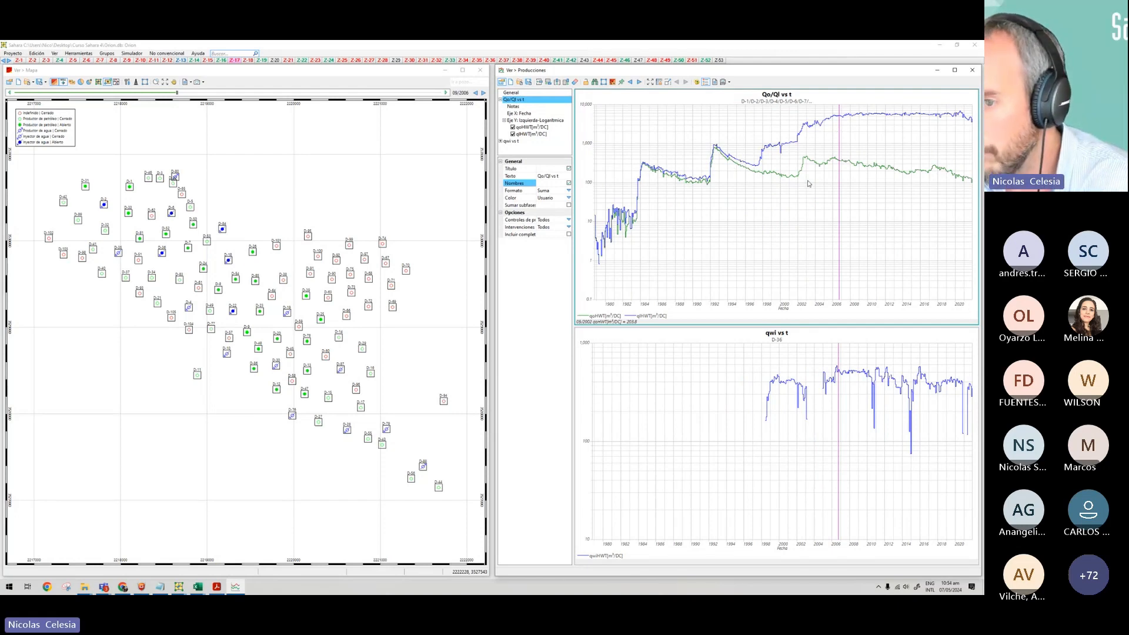
# Try the Promedio (NPoz) format on the Qo/Ql vs t chart and return it to Suma.
pyautogui.click(519, 192)
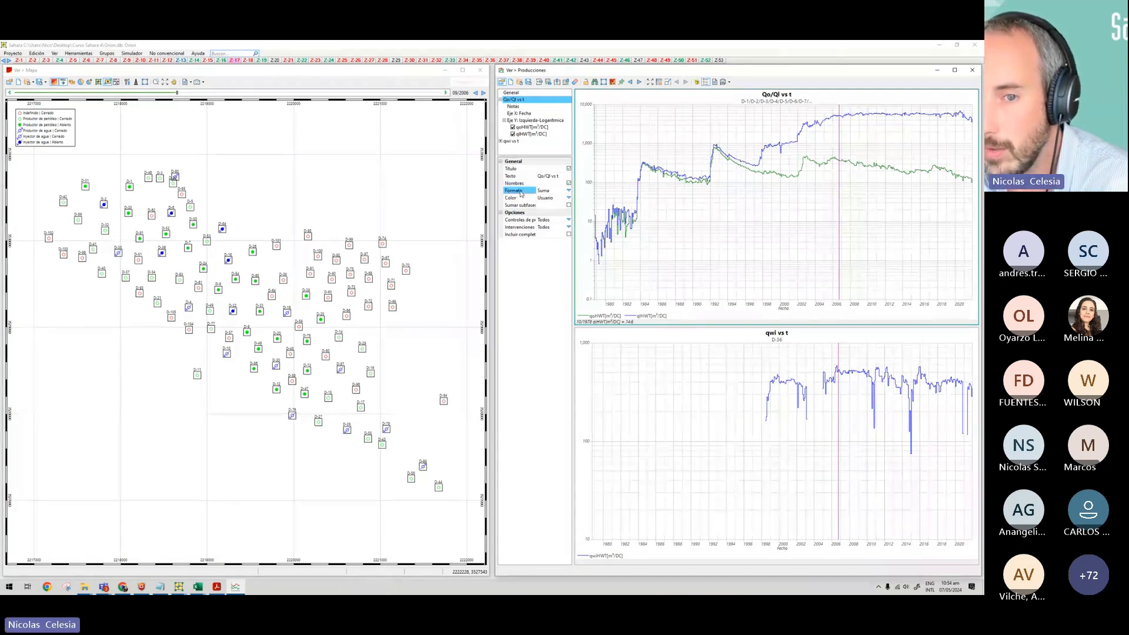
pyautogui.click(568, 190)
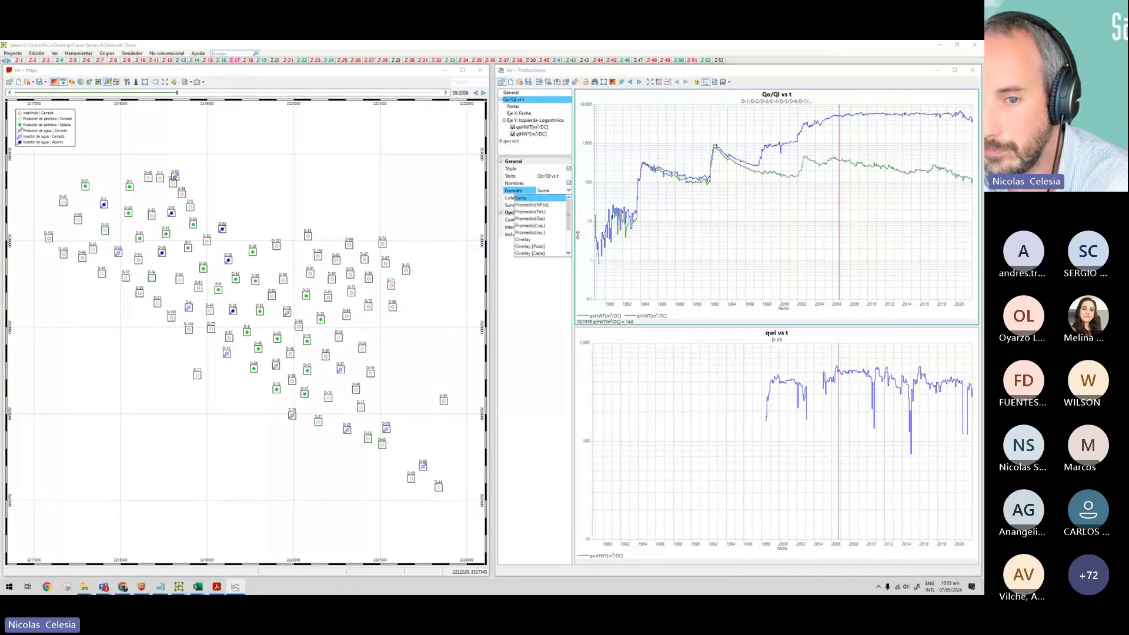
pyautogui.click(541, 204)
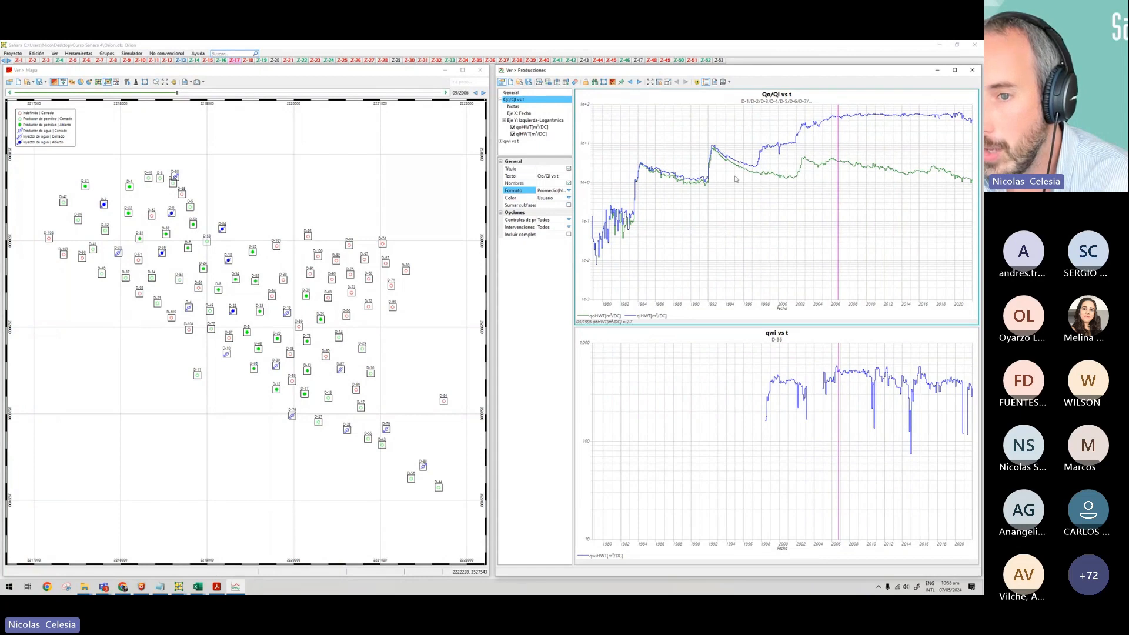
pyautogui.click(568, 191)
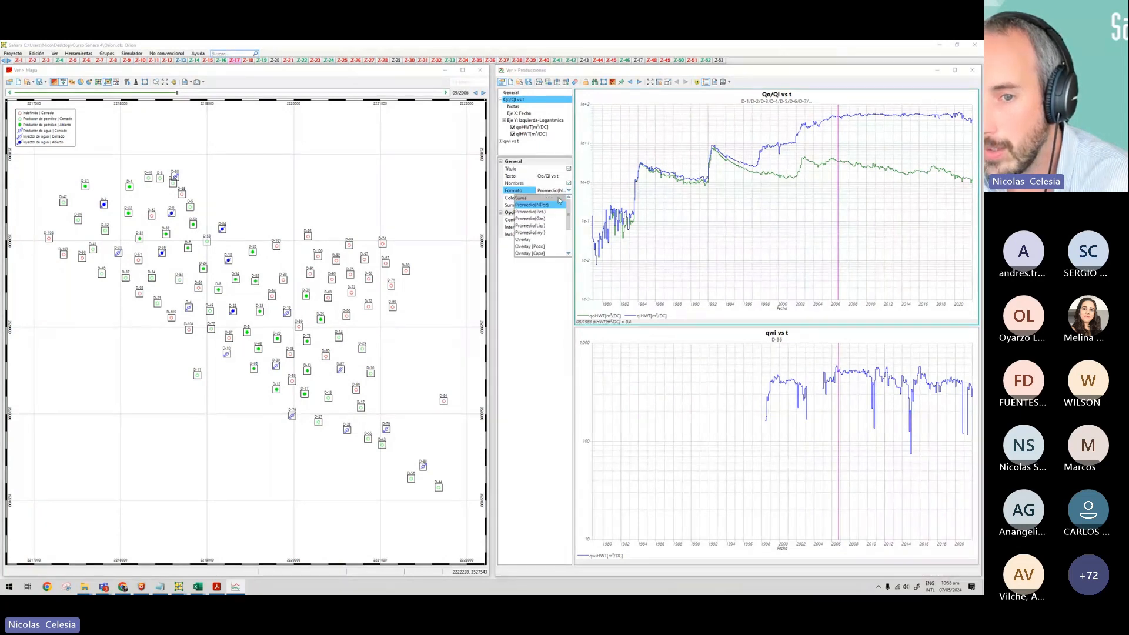
pyautogui.click(555, 198)
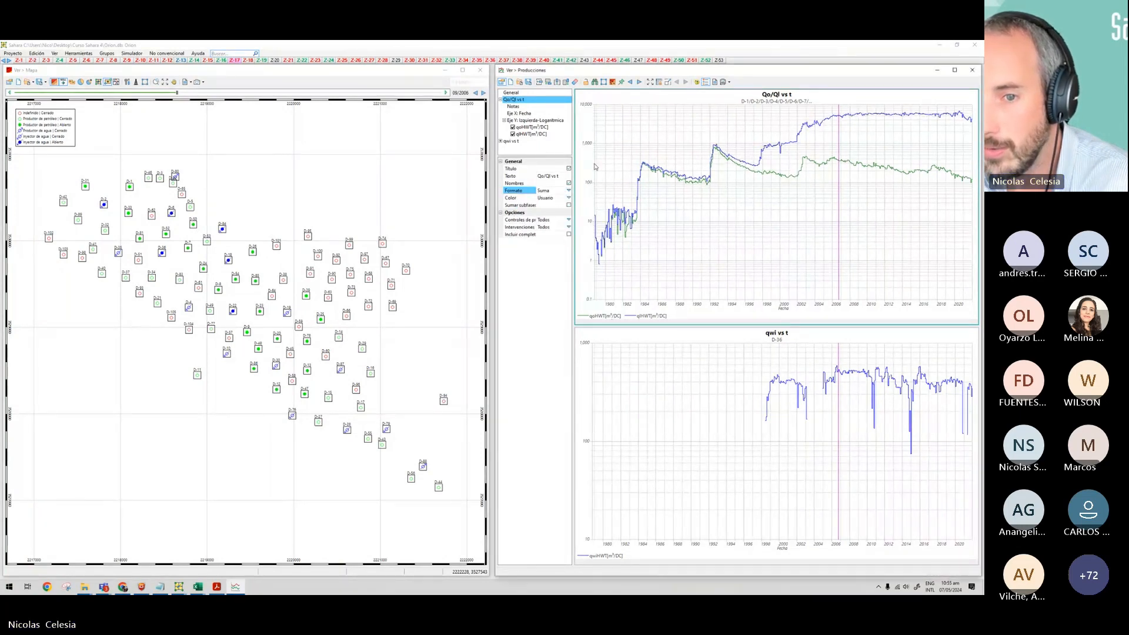
# Try the Overlay and Stacked formats on the Qo/Ql vs t chart and return it to Suma.
pyautogui.click(568, 191)
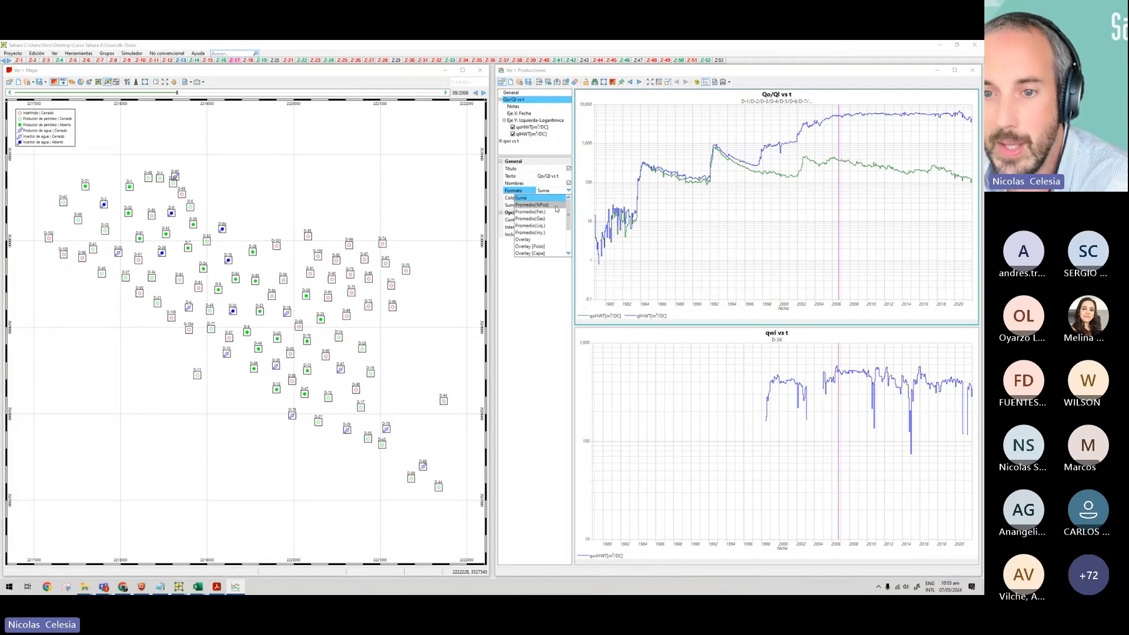
pyautogui.click(546, 240)
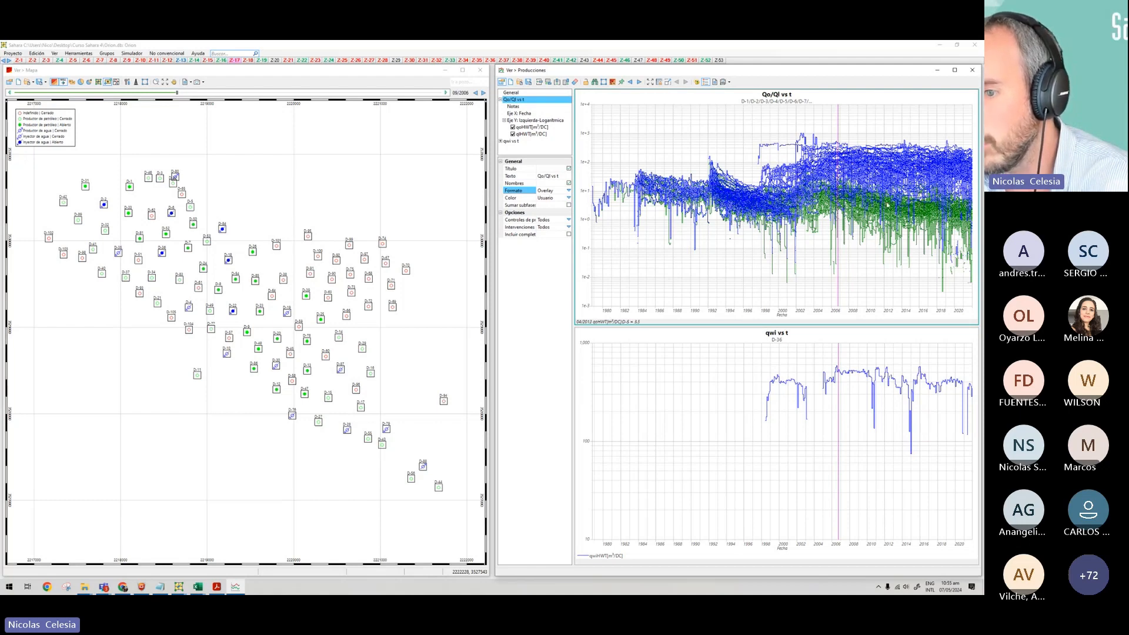
pyautogui.click(568, 191)
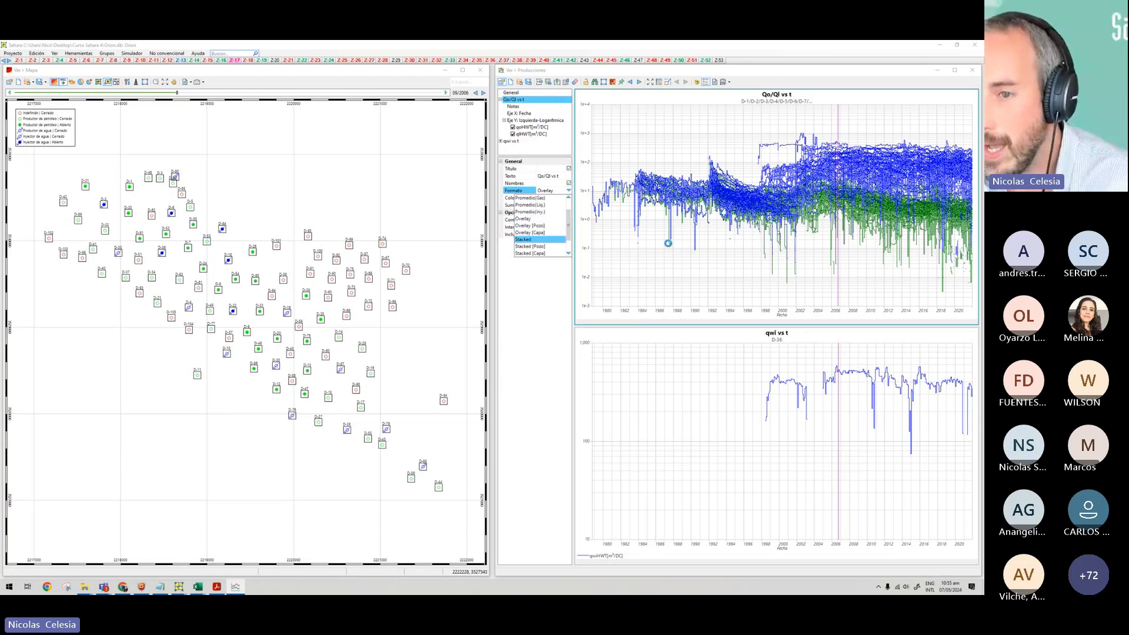
pyautogui.click(537, 239)
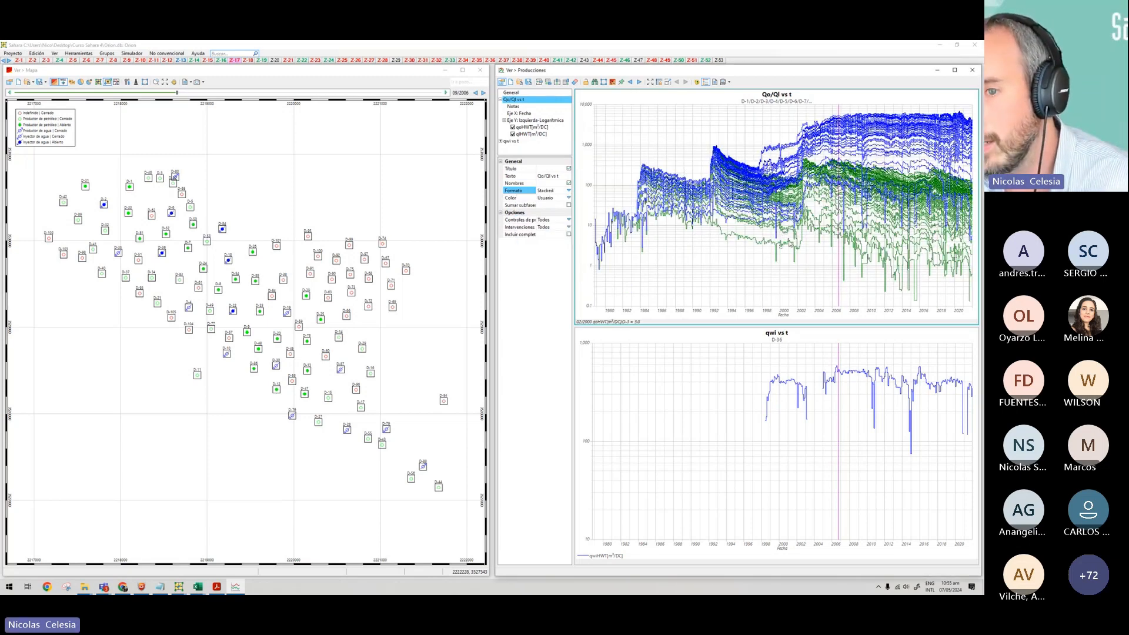
pyautogui.click(568, 191)
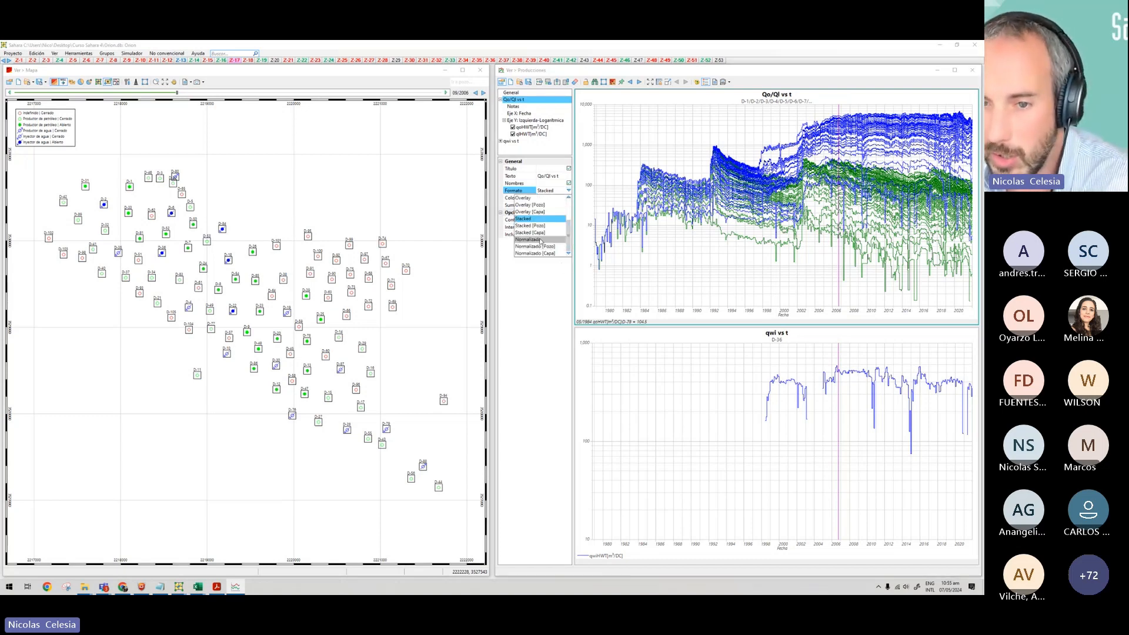
pyautogui.moveTo(569, 240); pyautogui.dragTo(569, 219)
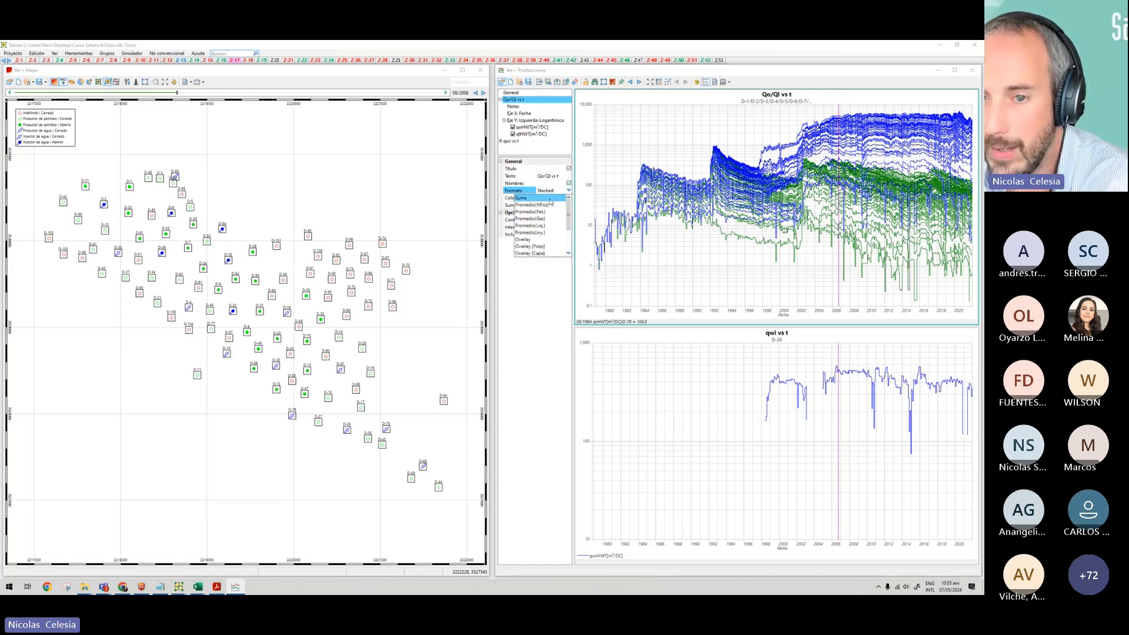
pyautogui.click(529, 199)
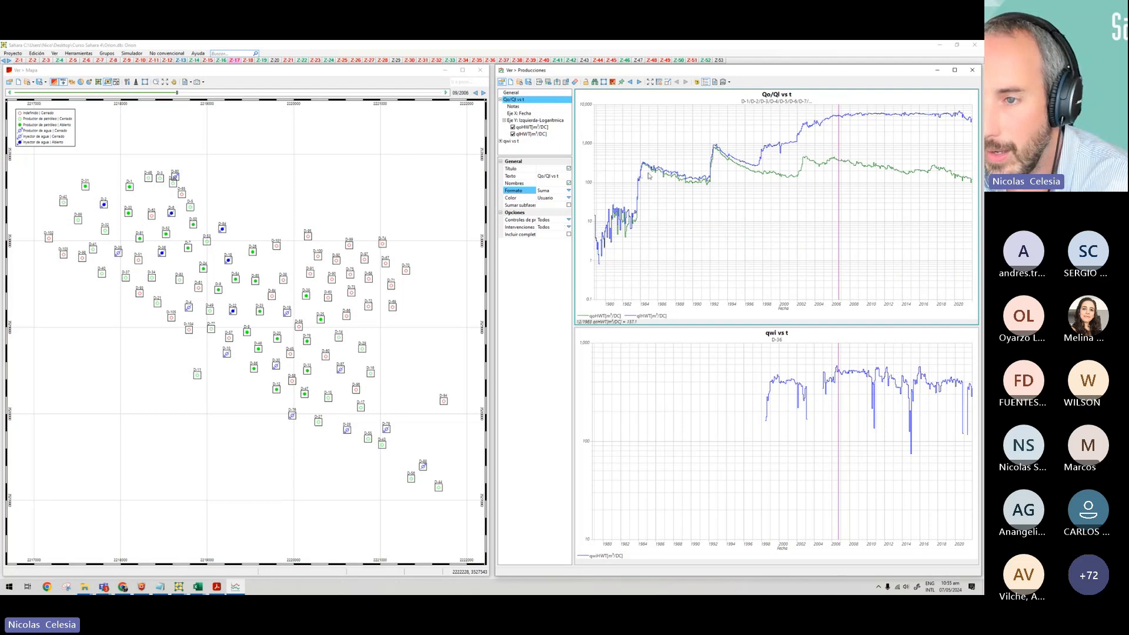
# Review the Color options of the Qo/Ql vs t chart after briefly activating the qwi vs t chart.
pyautogui.click(700, 411)
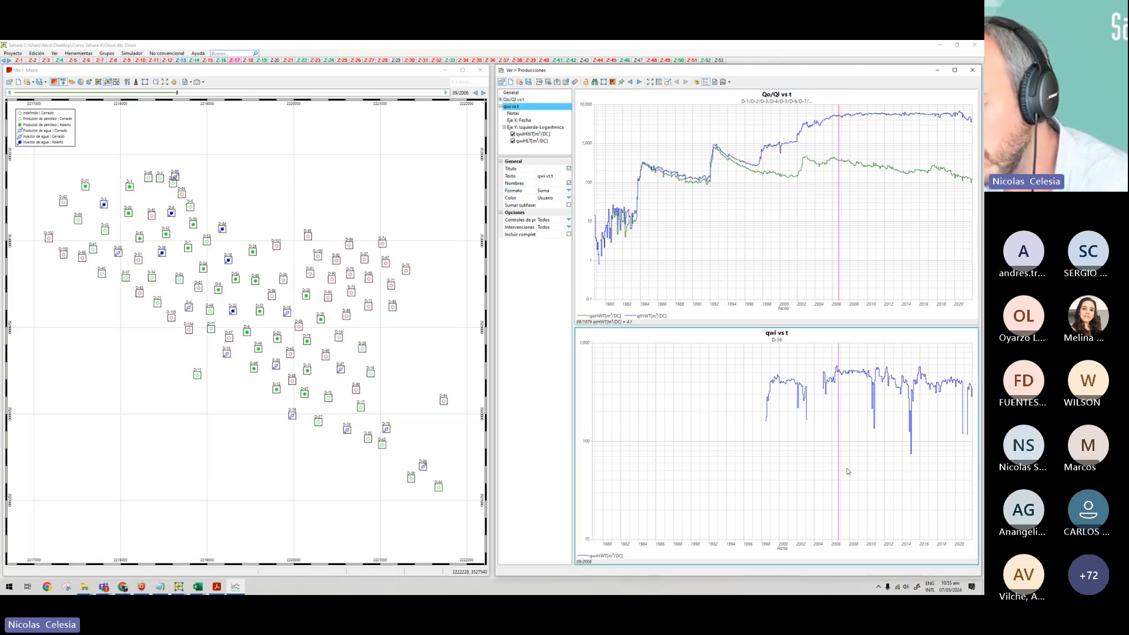
pyautogui.click(779, 301)
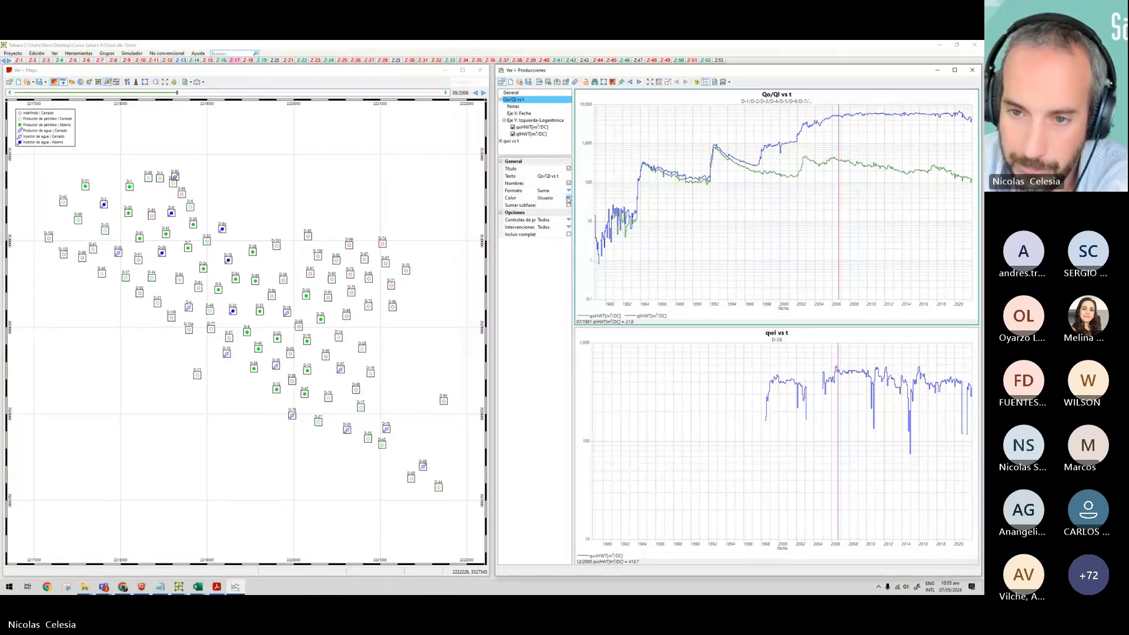
pyautogui.click(529, 199)
pyautogui.click(529, 204)
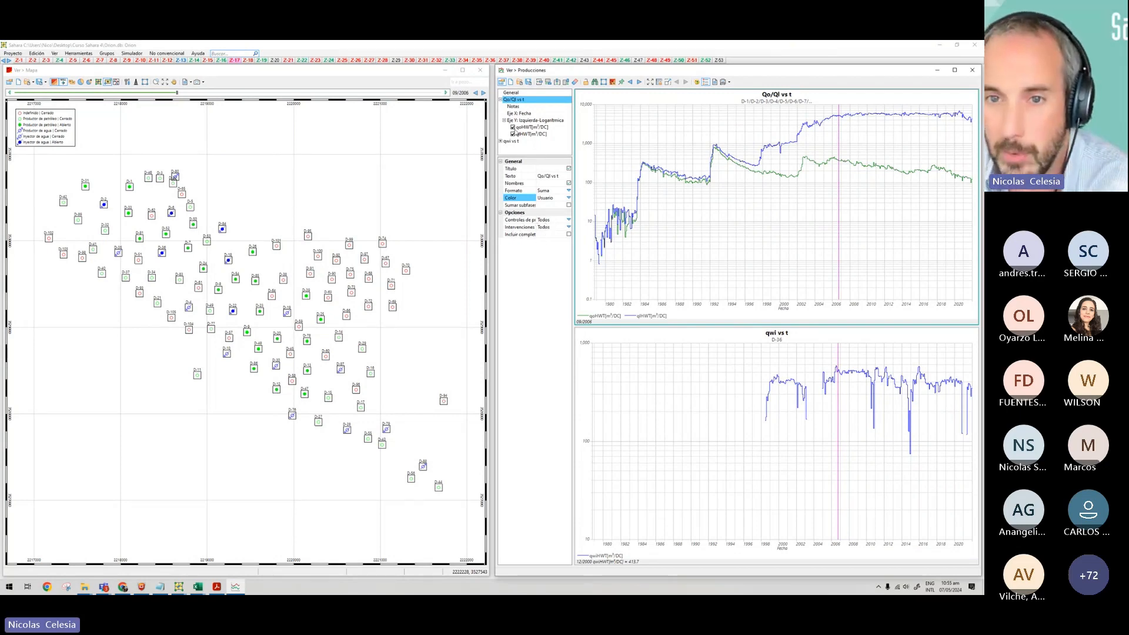
# Open the Eje X: Fecha settings of the Qo/Ql vs t chart and review the scale type options.
pyautogui.click(516, 107)
pyautogui.click(522, 115)
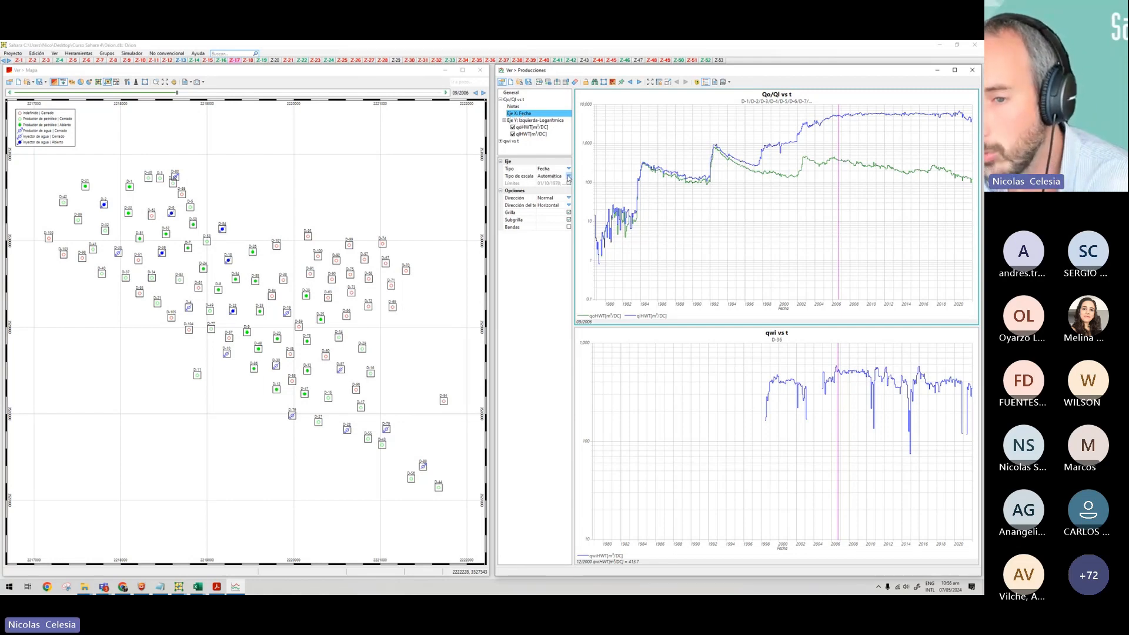
pyautogui.click(568, 176)
pyautogui.click(515, 176)
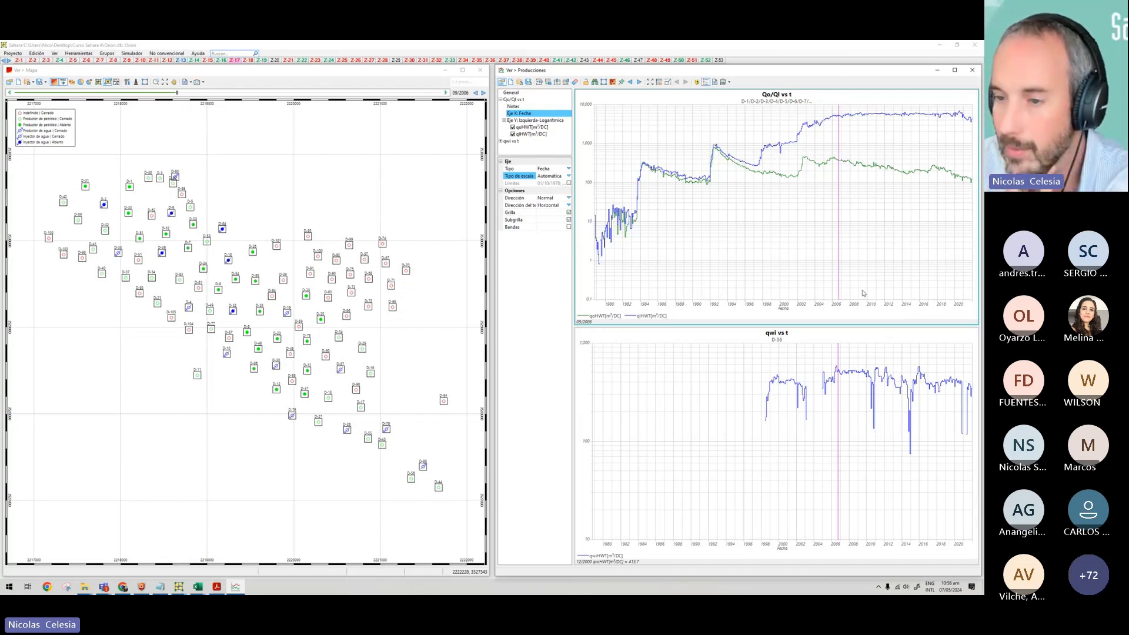
# Toggle the date axis's Grilla and Subgrilla lines off and back on, and try the Bandas option.
pyautogui.click(569, 221)
pyautogui.click(568, 213)
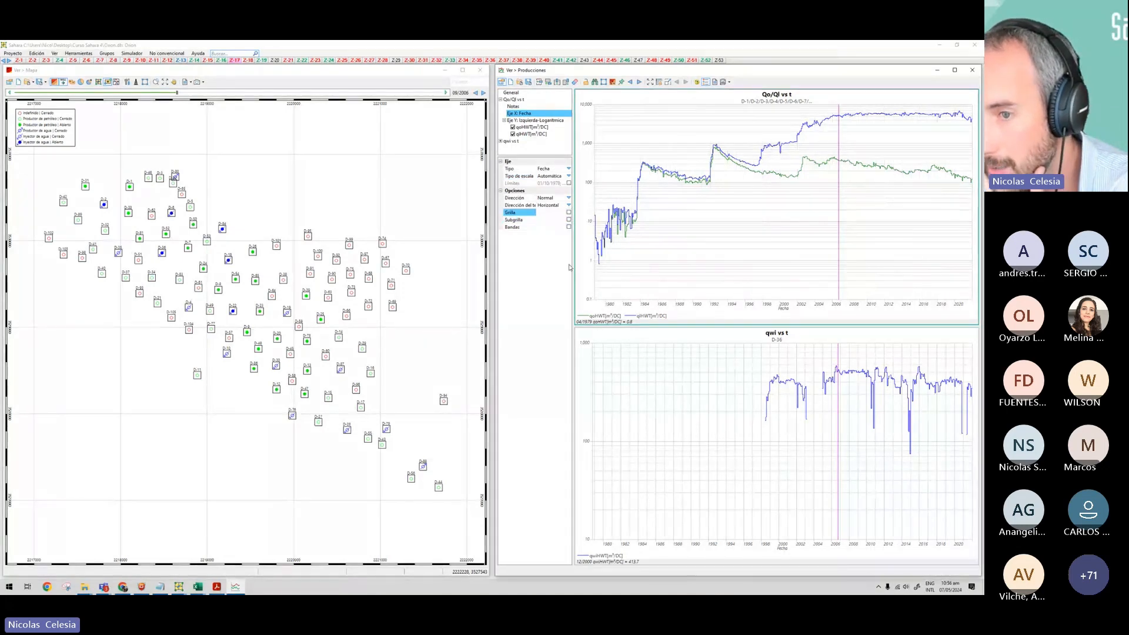
pyautogui.click(568, 213)
pyautogui.click(568, 220)
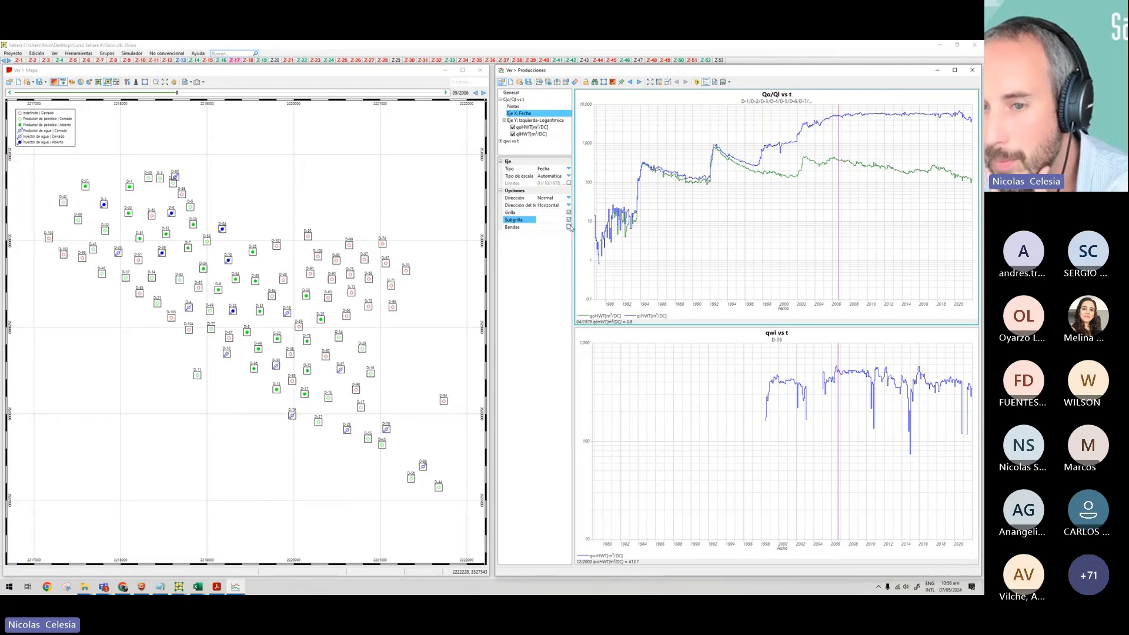
pyautogui.click(569, 227)
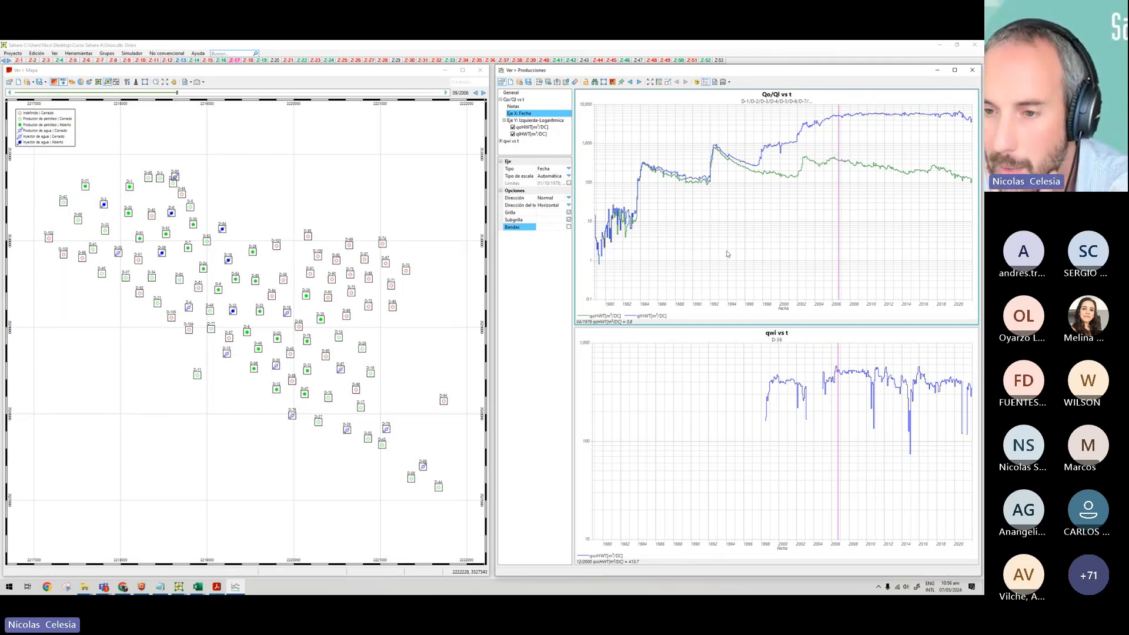
# Toggle the date axis's Grilla lines, and hide and reshow the qoHWT and qlHWT curves of the Y axis.
pyautogui.click(568, 213)
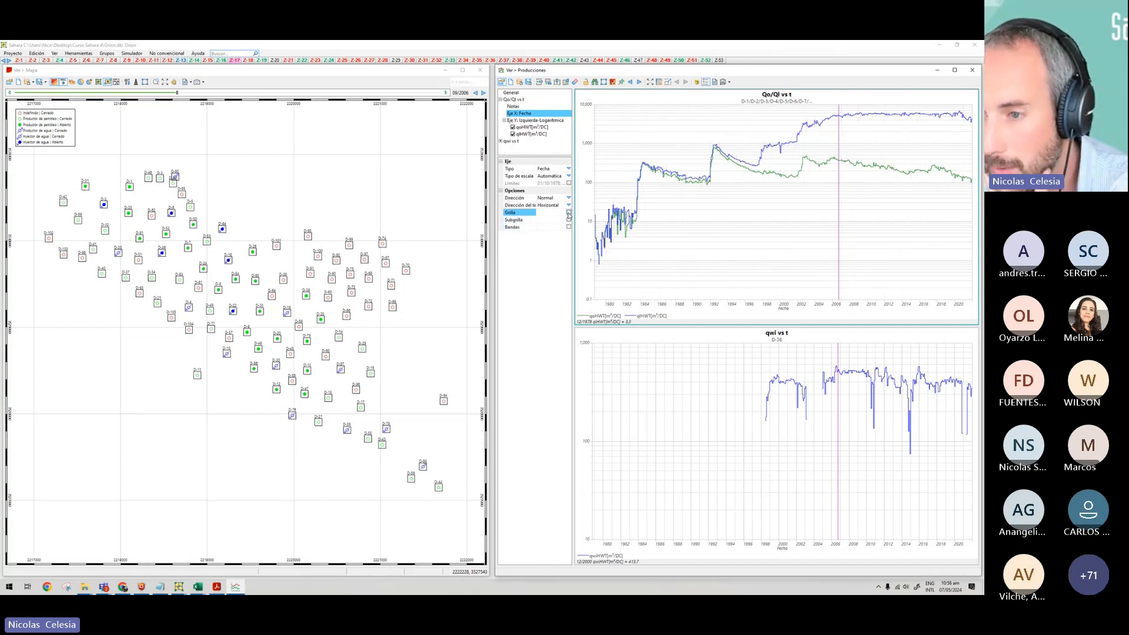
pyautogui.click(568, 213)
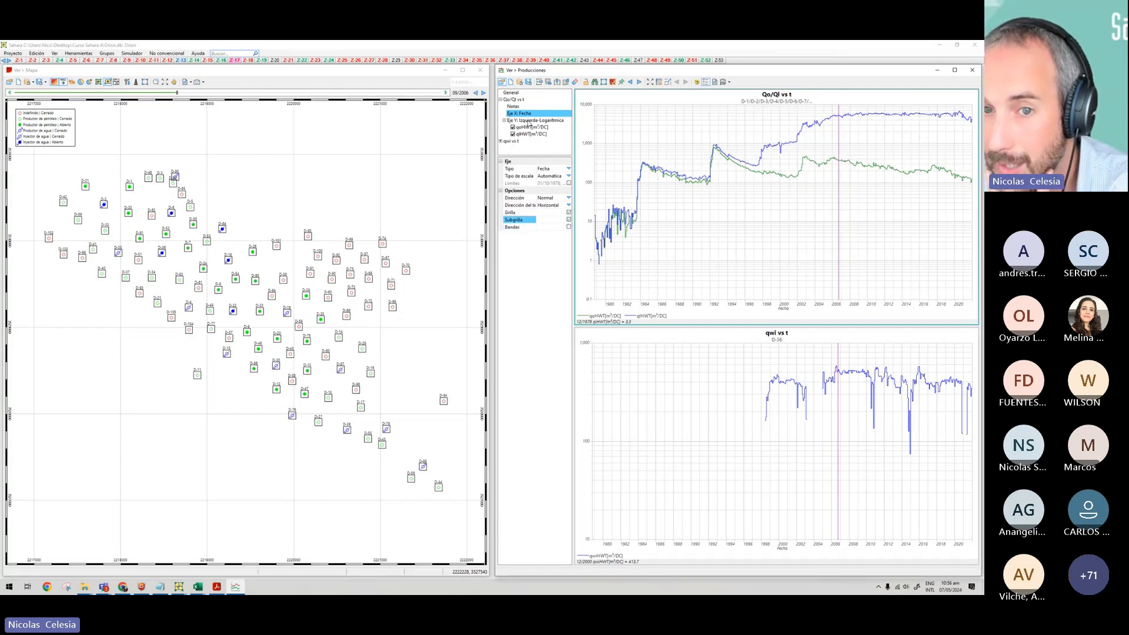
pyautogui.click(529, 120)
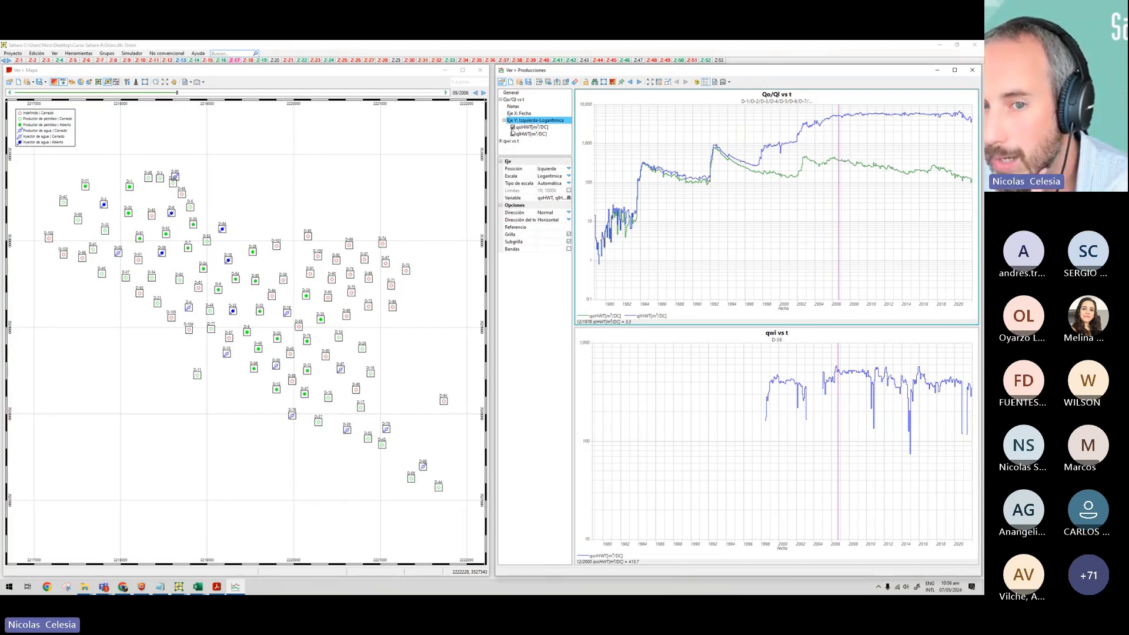
pyautogui.click(513, 127)
pyautogui.click(512, 127)
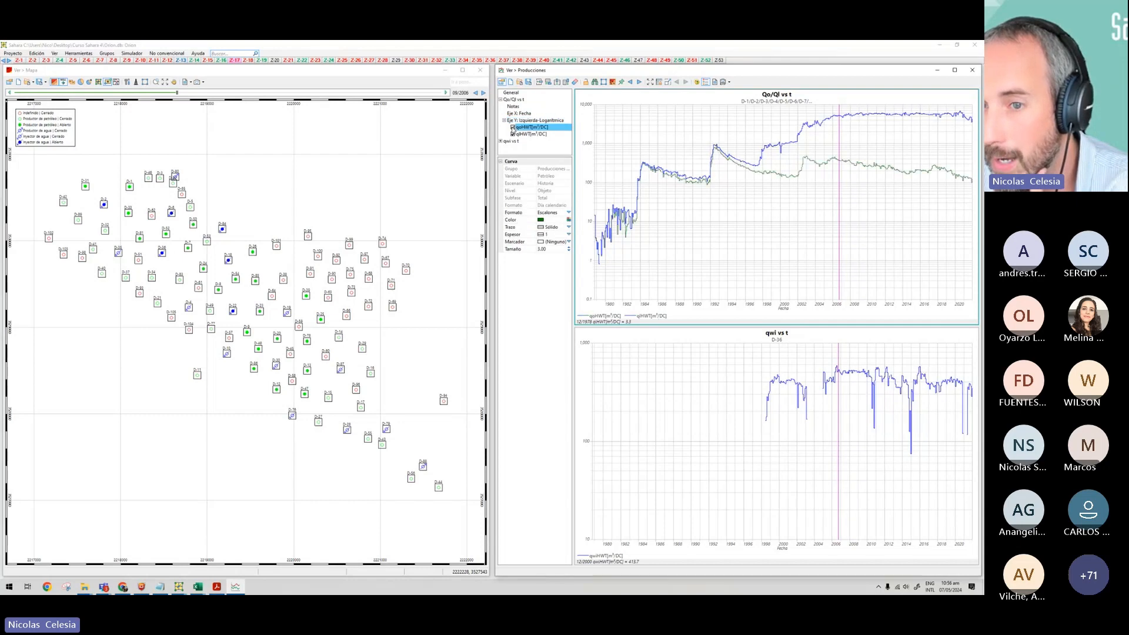
pyautogui.click(512, 134)
pyautogui.click(513, 134)
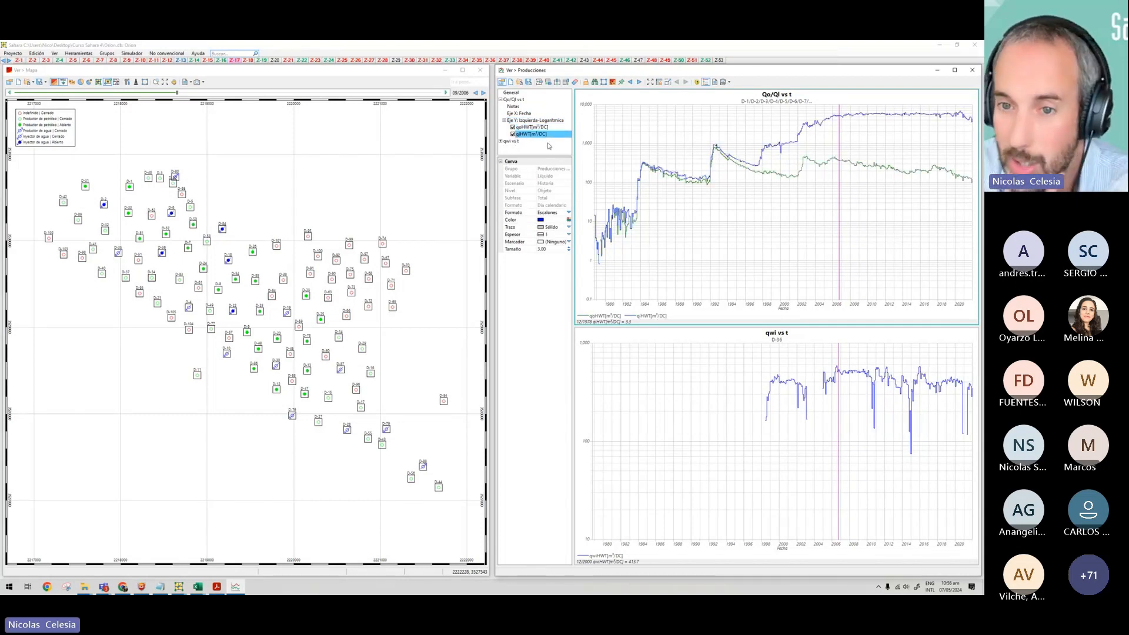
# Review the variable selection for the left Y axis's curves and close it without changes.
pyautogui.rightClick(542, 121)
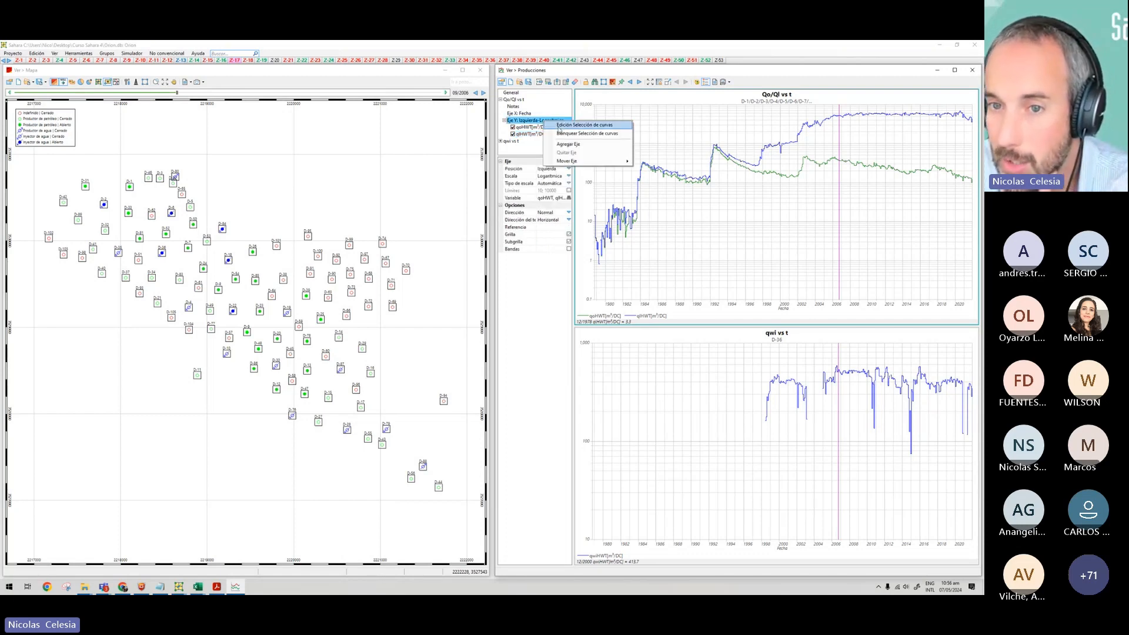
pyautogui.click(594, 125)
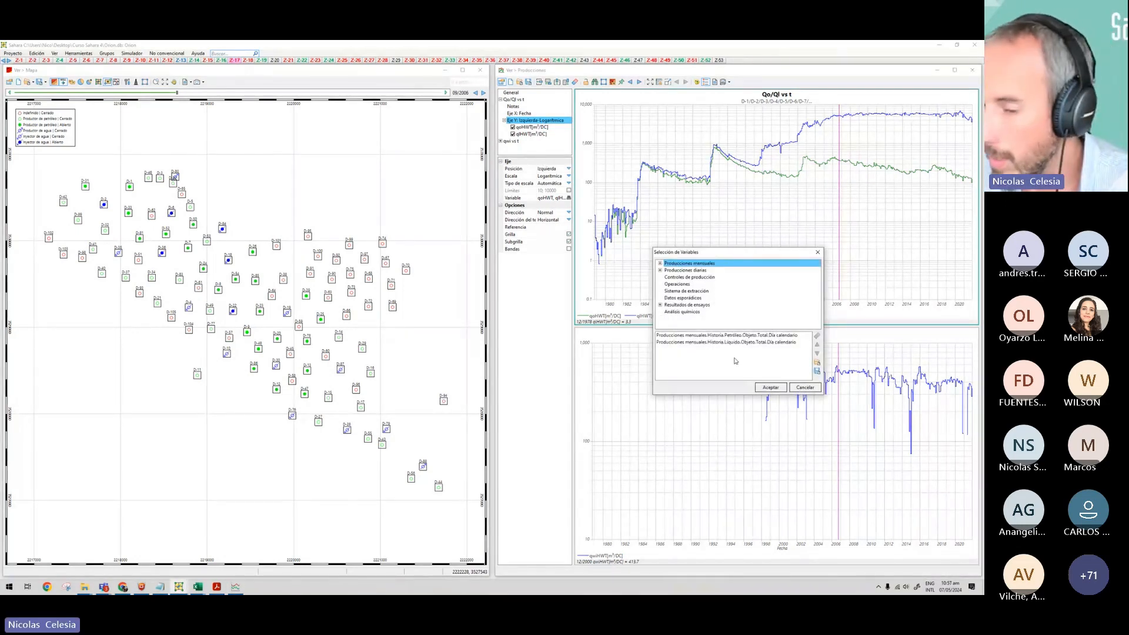
pyautogui.click(805, 387)
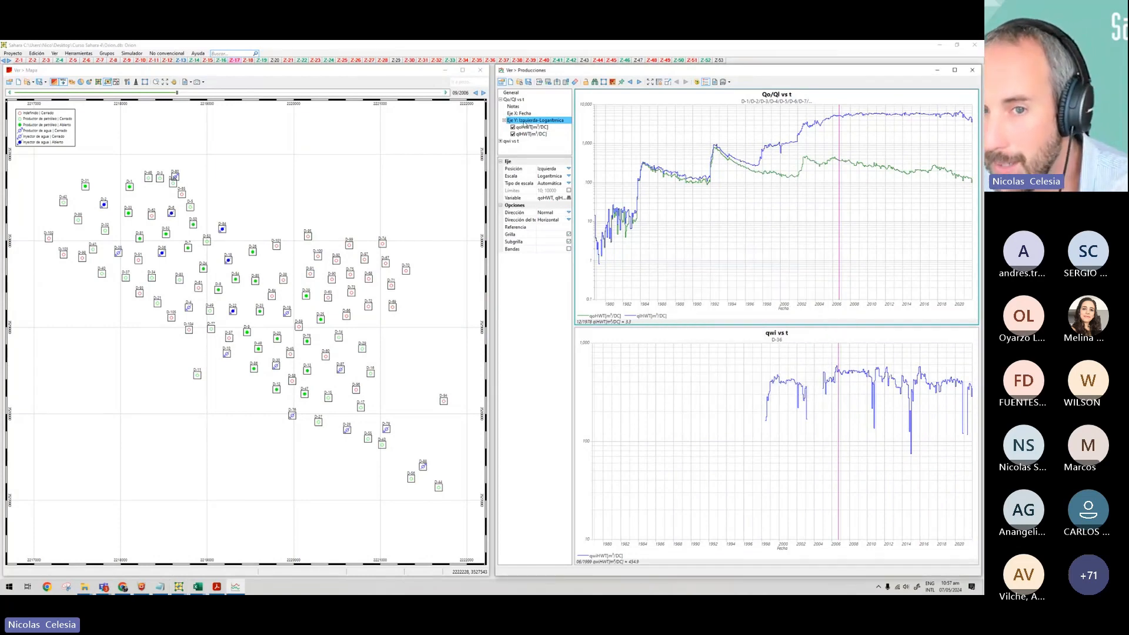
# Add a second Y axis to the Qo/Ql vs t chart with position Derecha and scale Lineal.
pyautogui.rightClick(523, 122)
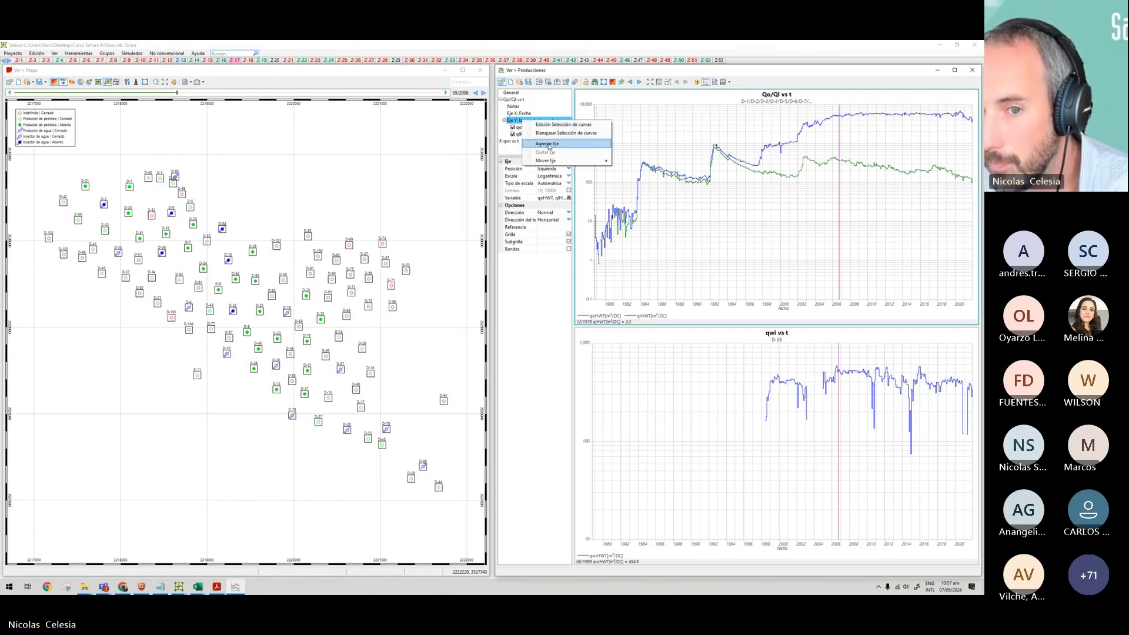
pyautogui.click(550, 146)
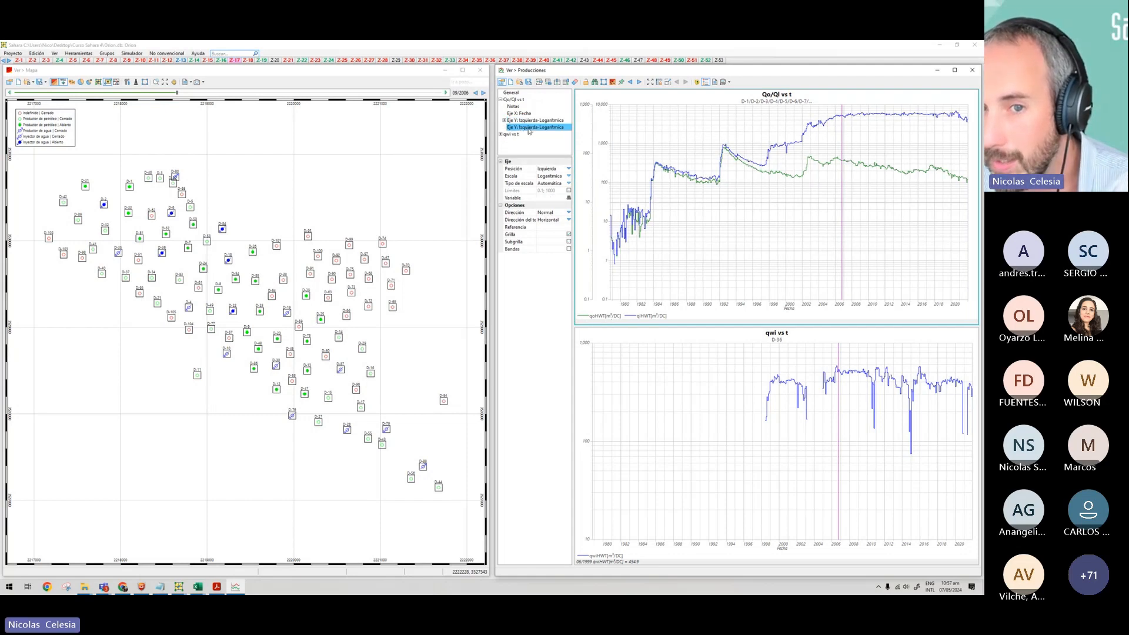
pyautogui.click(531, 121)
pyautogui.click(531, 127)
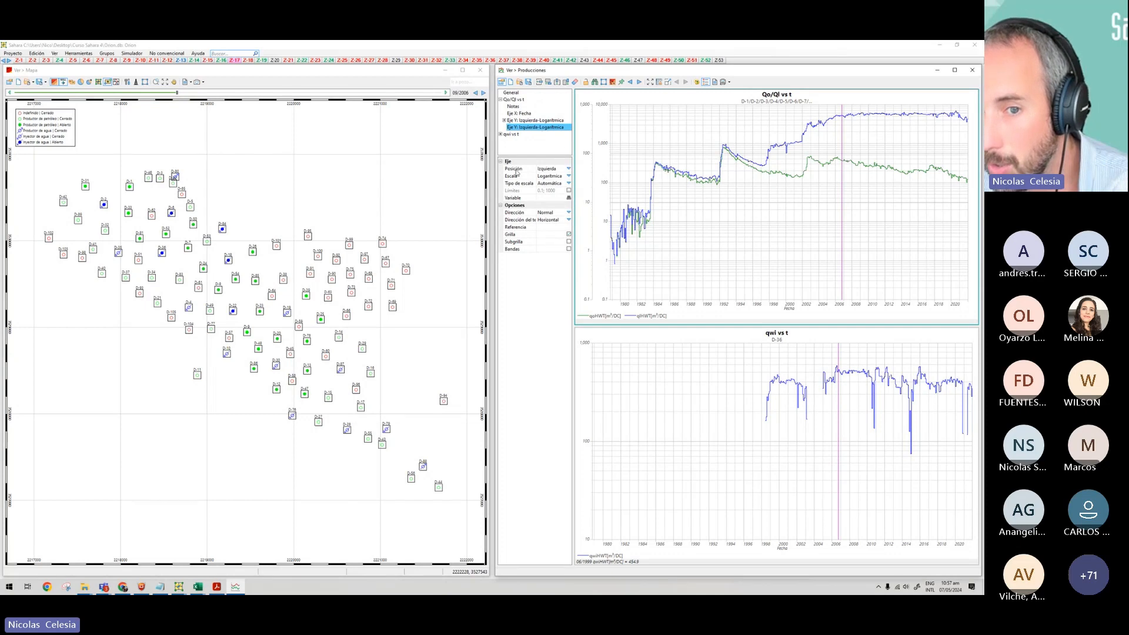
pyautogui.click(568, 168)
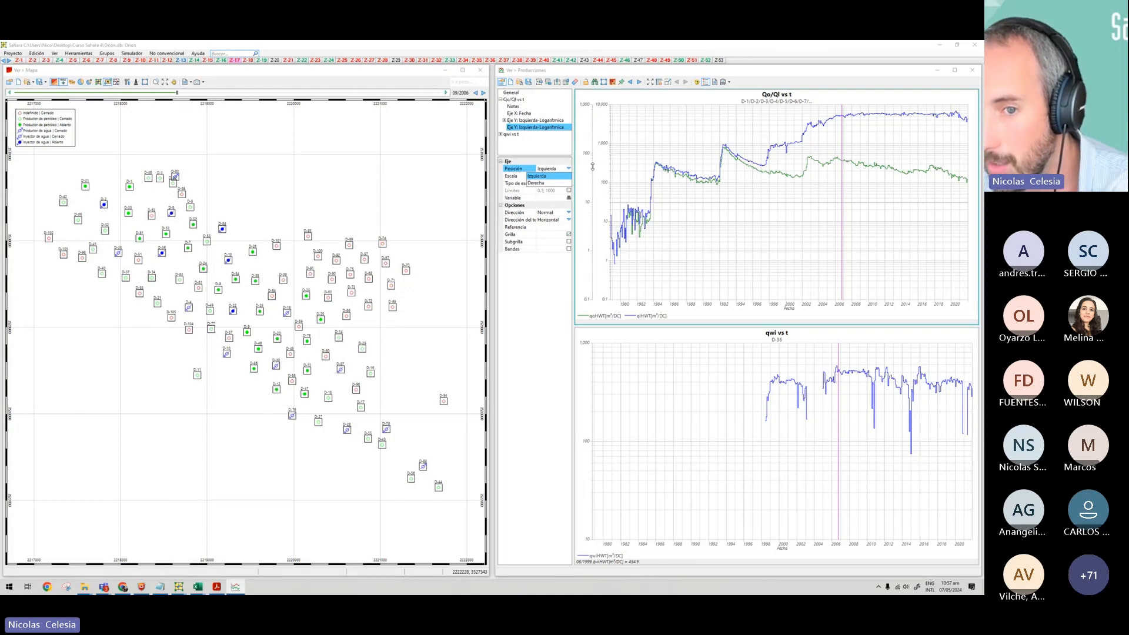
pyautogui.click(555, 182)
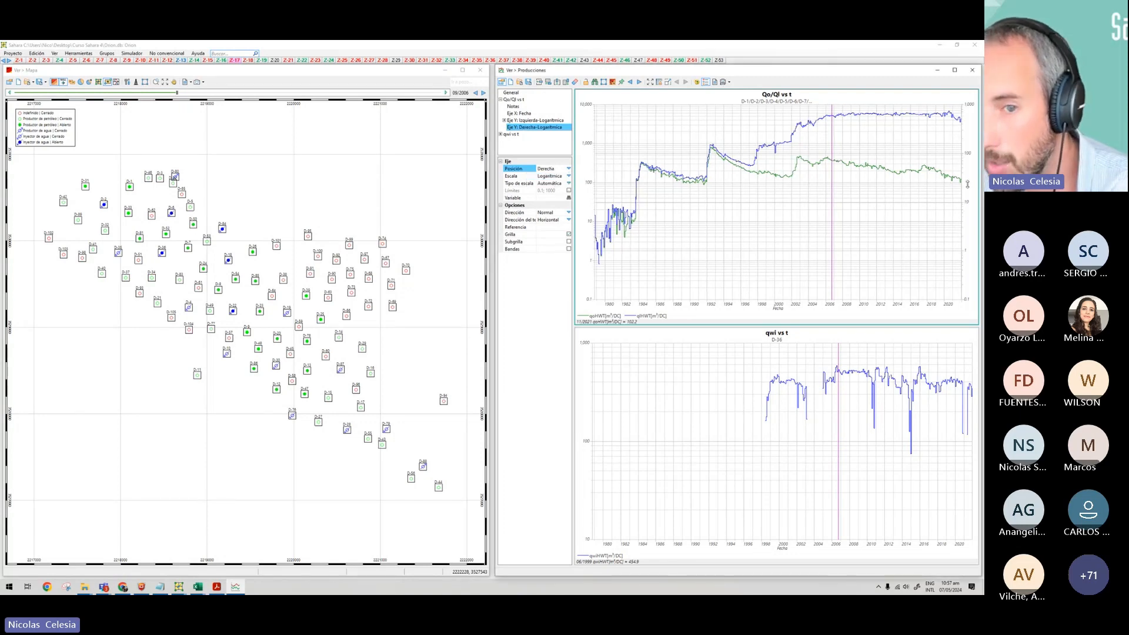
pyautogui.click(555, 183)
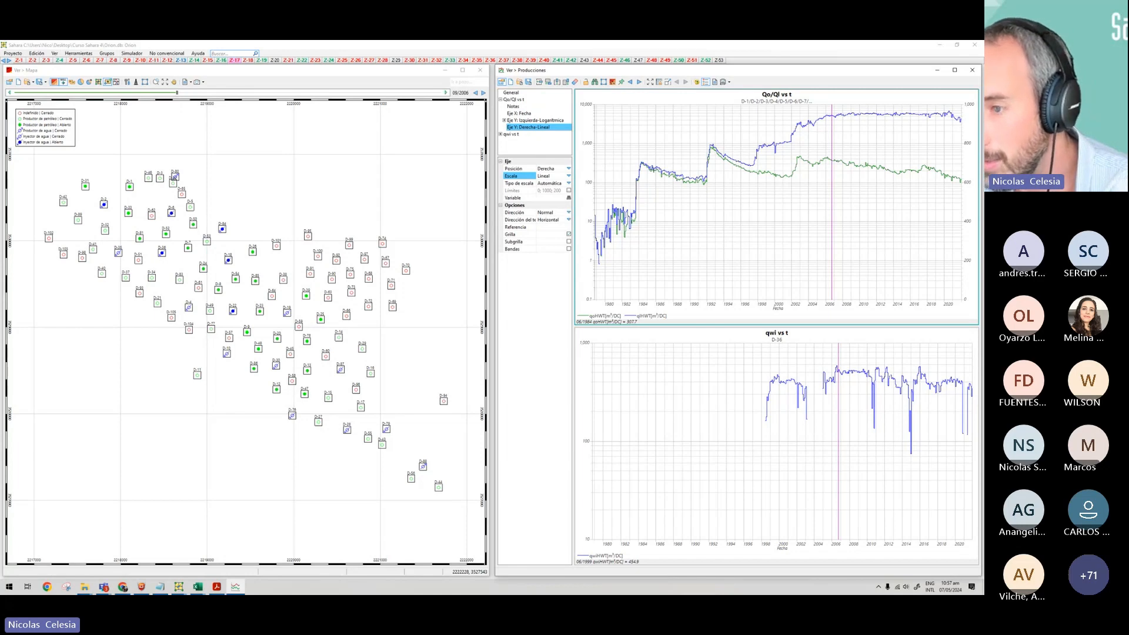
# Try the Grilla and Subgrilla options of the new right Y axis, leaving both off, and enable Bandas.
pyautogui.click(569, 234)
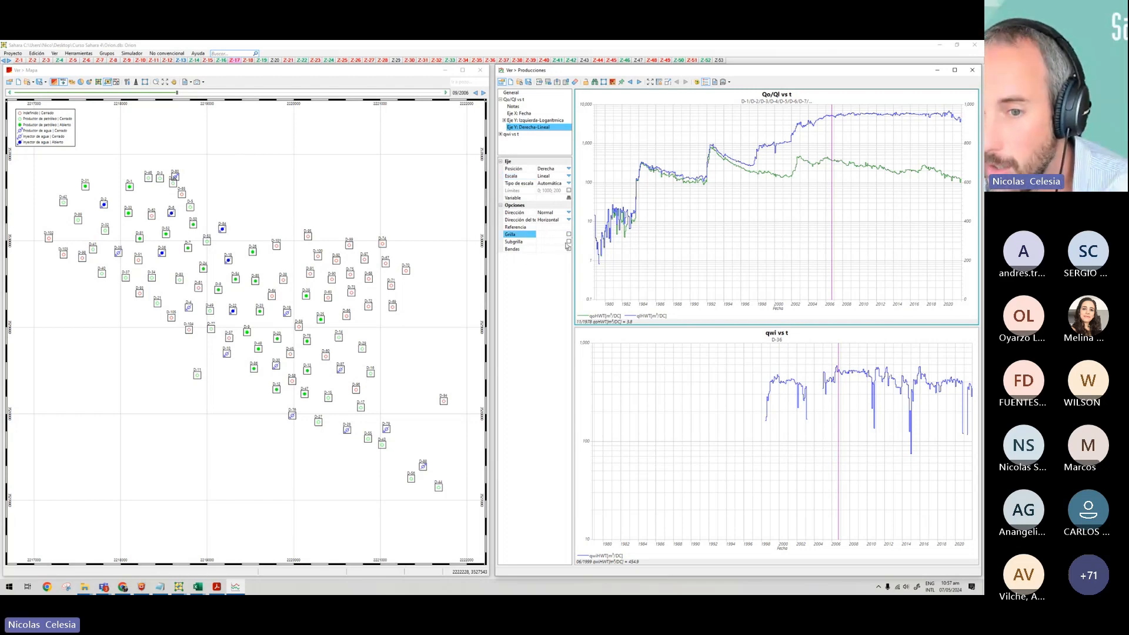
pyautogui.click(569, 242)
pyautogui.click(568, 234)
pyautogui.click(568, 241)
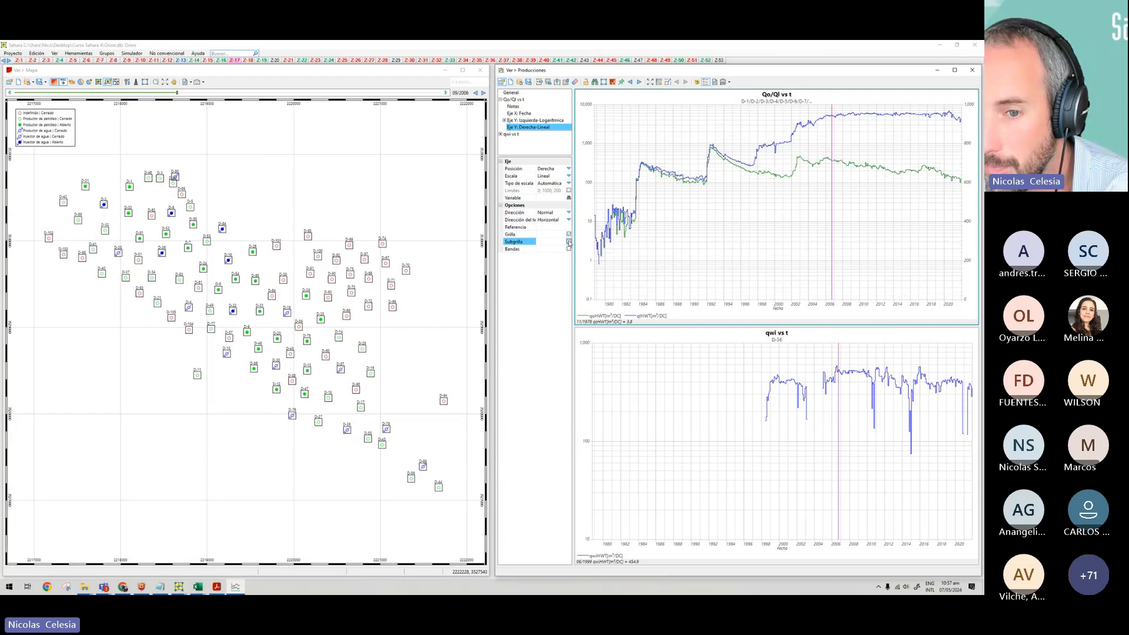
pyautogui.click(568, 235)
pyautogui.click(569, 248)
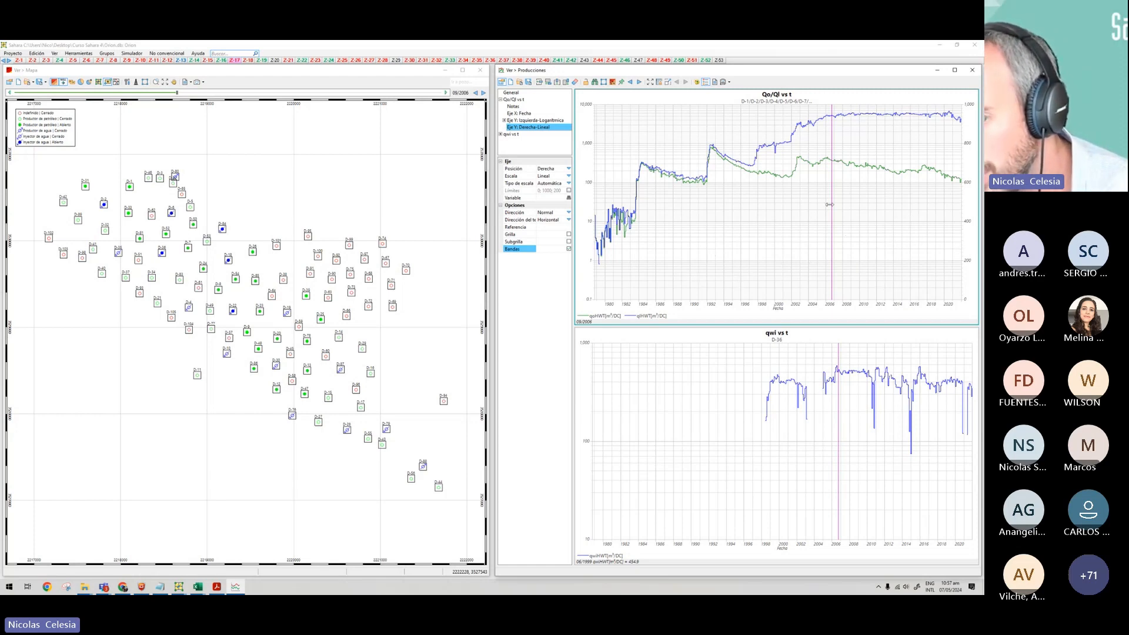
# Set the Bandas color to dark grey in the chart configuration and apply it.
pyautogui.click(696, 81)
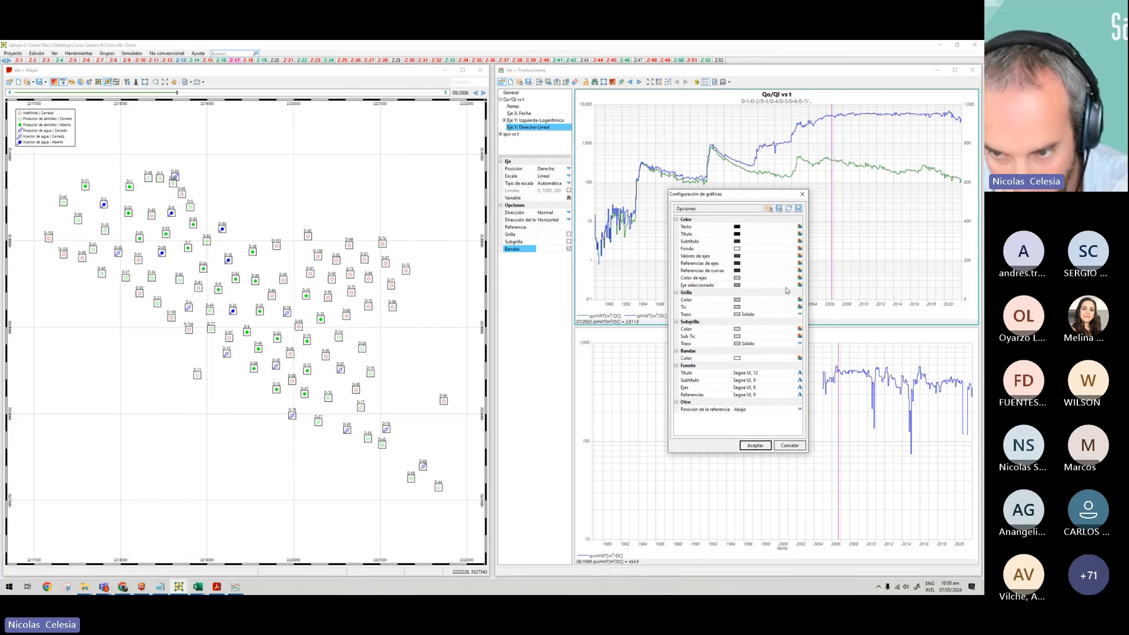
pyautogui.click(767, 358)
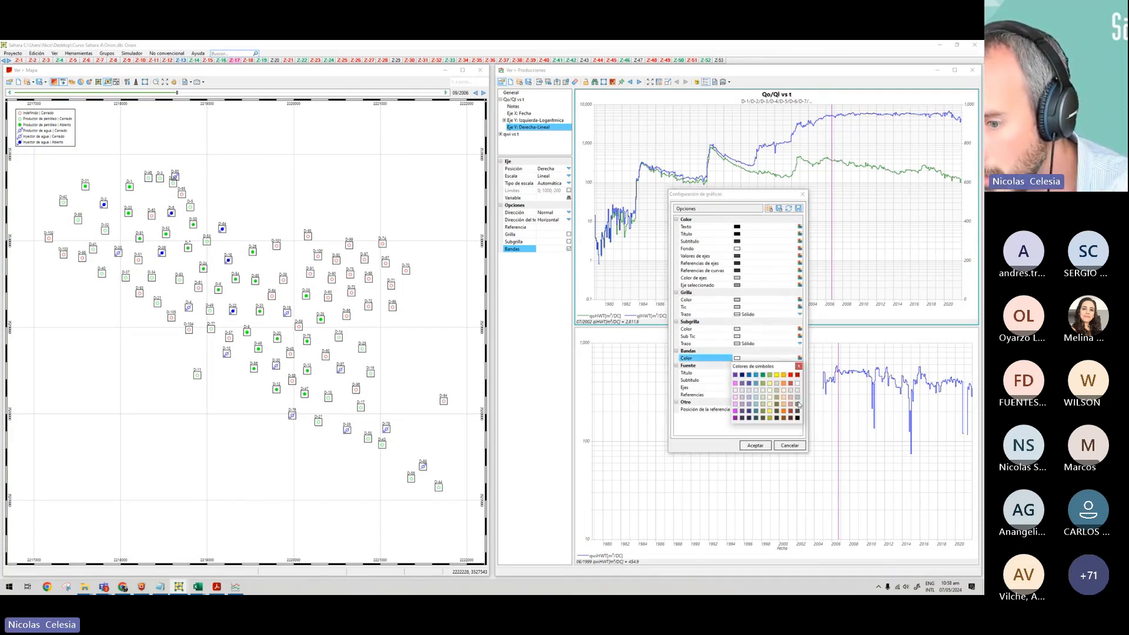
pyautogui.click(798, 413)
pyautogui.click(755, 445)
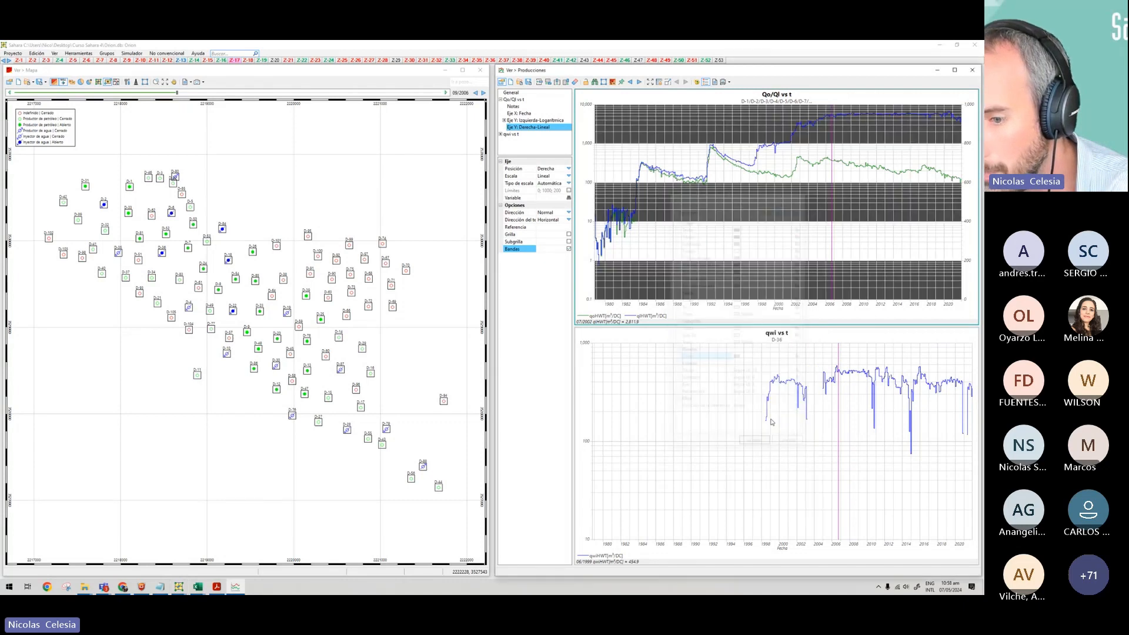
# Change the Bandas color to light grey in the chart configuration and reapply the choice.
pyautogui.click(697, 82)
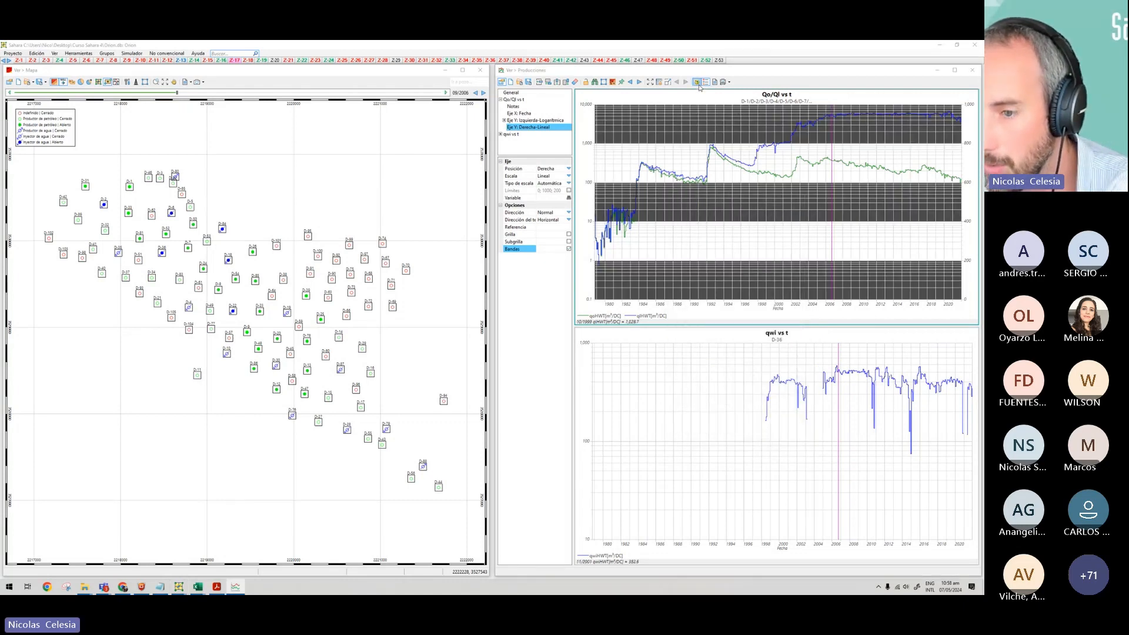
pyautogui.click(800, 356)
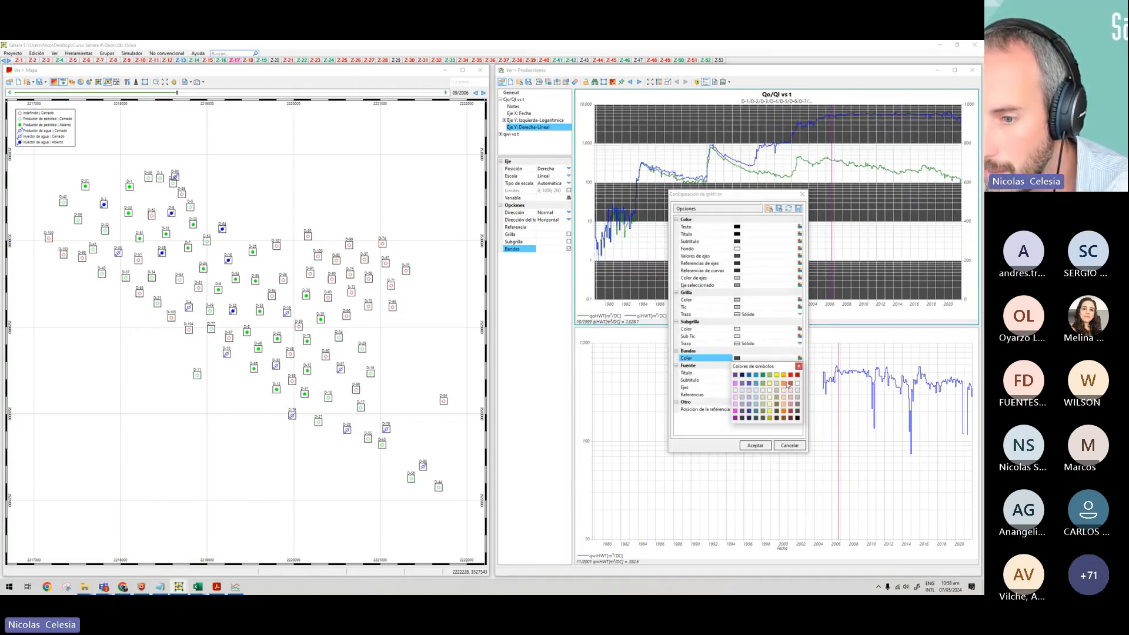
pyautogui.click(798, 390)
pyautogui.click(755, 446)
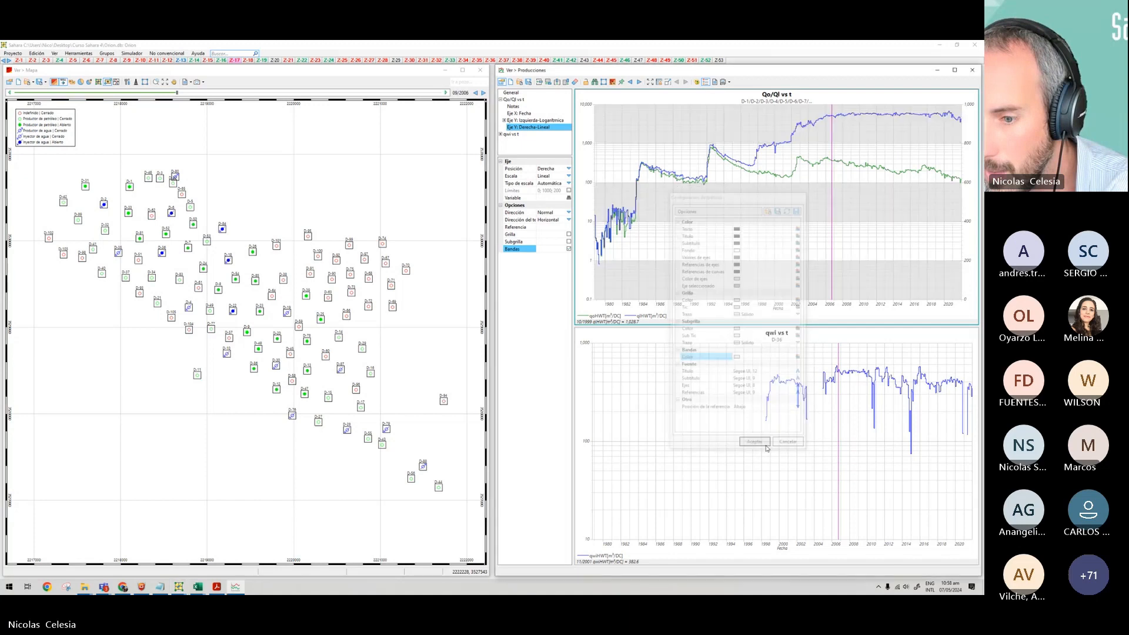
pyautogui.click(697, 82)
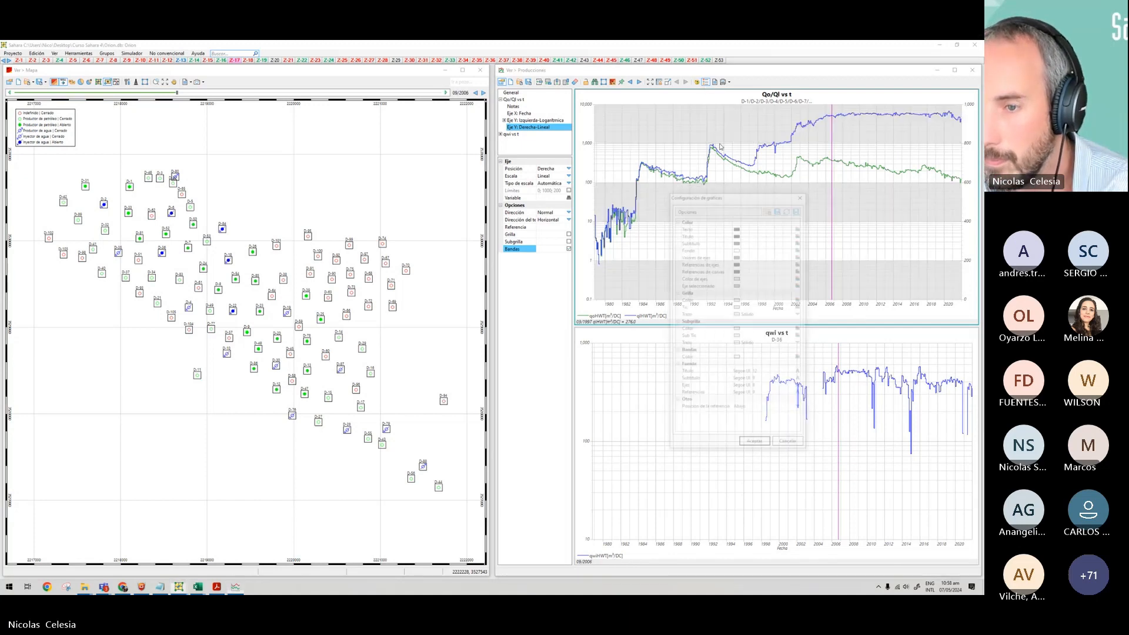
pyautogui.click(799, 357)
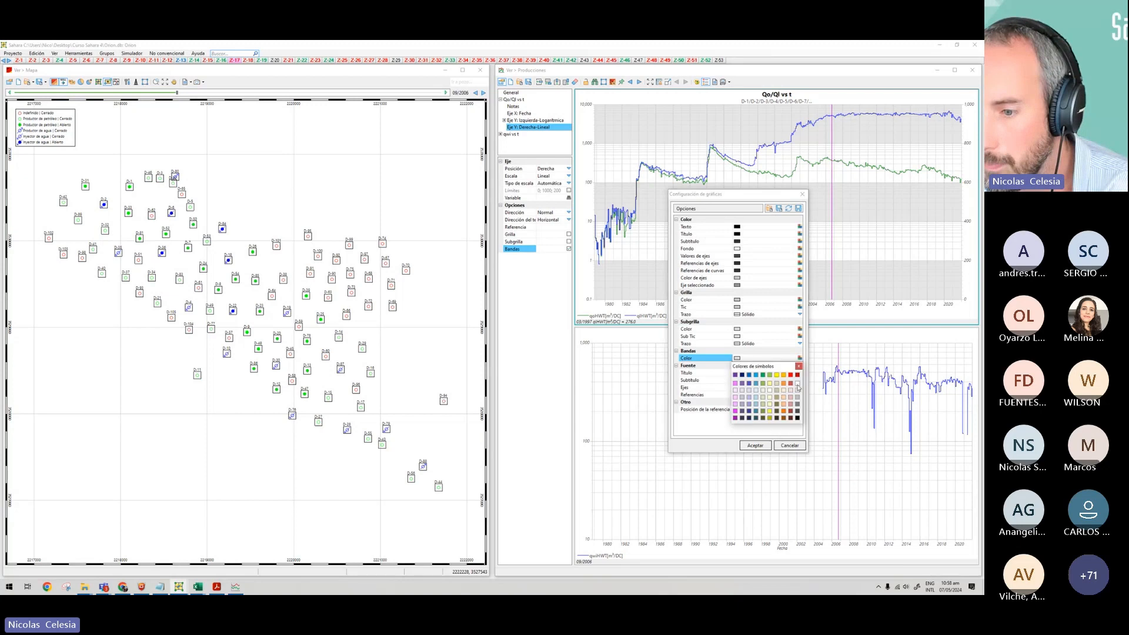
pyautogui.click(799, 391)
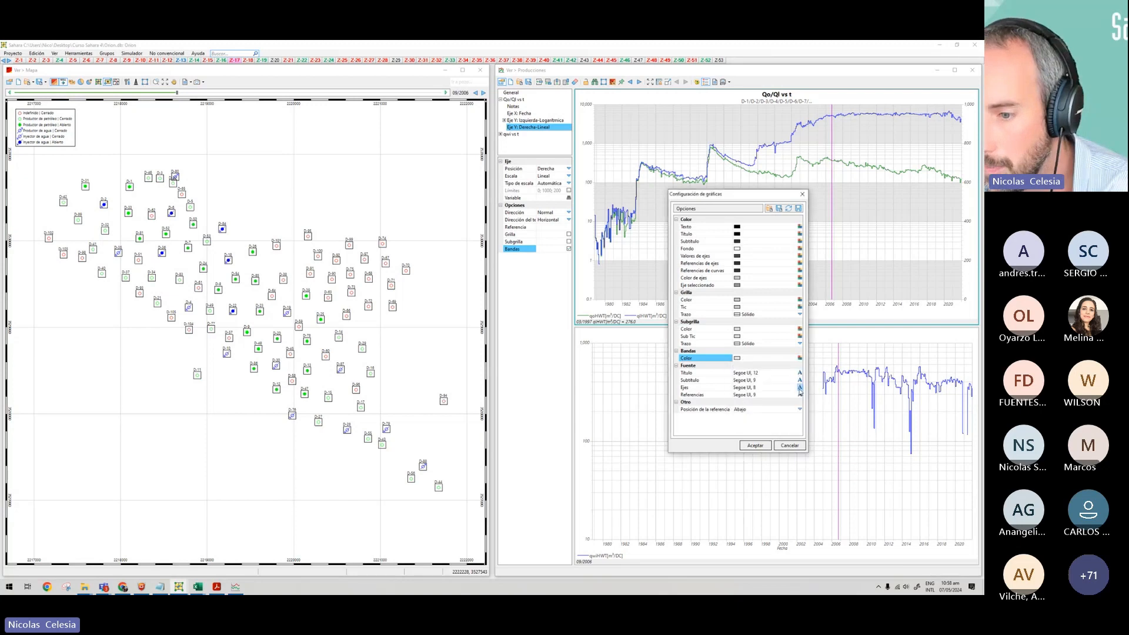
pyautogui.click(766, 446)
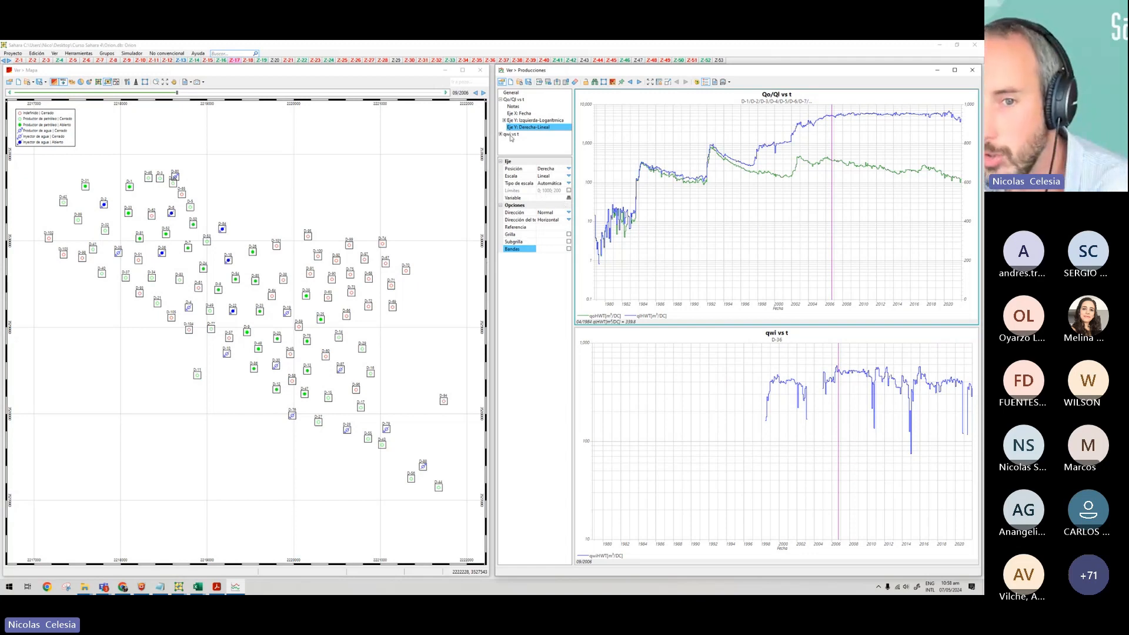
# Review the axis commands for the left Y axis, including Mover Eje, and return to the right linear axis.
pyautogui.click(539, 121)
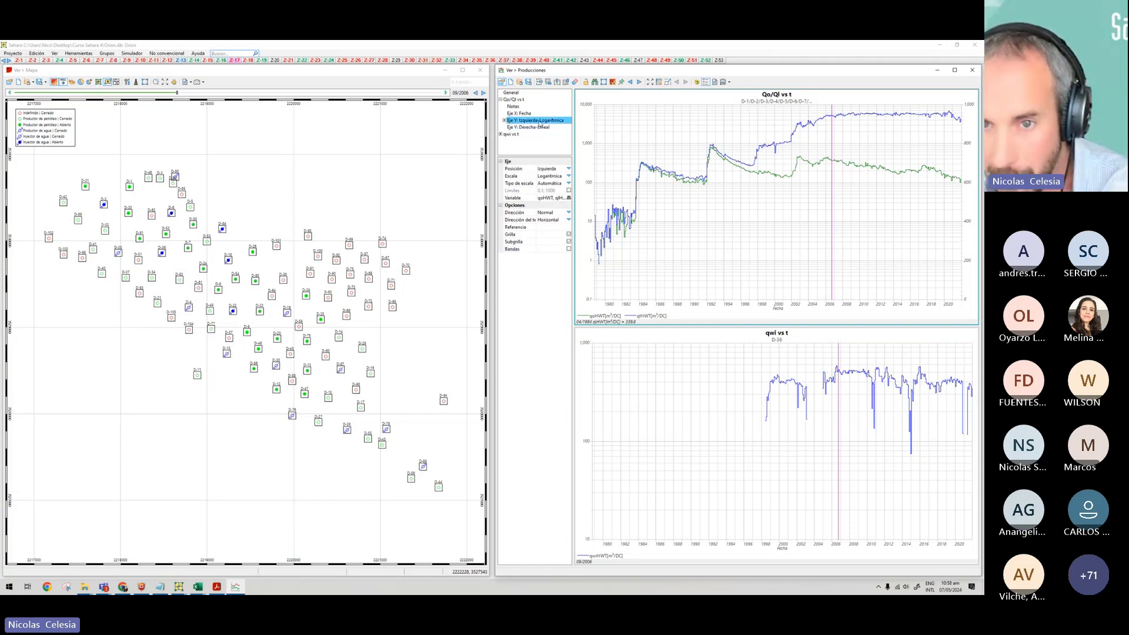
pyautogui.rightClick(539, 122)
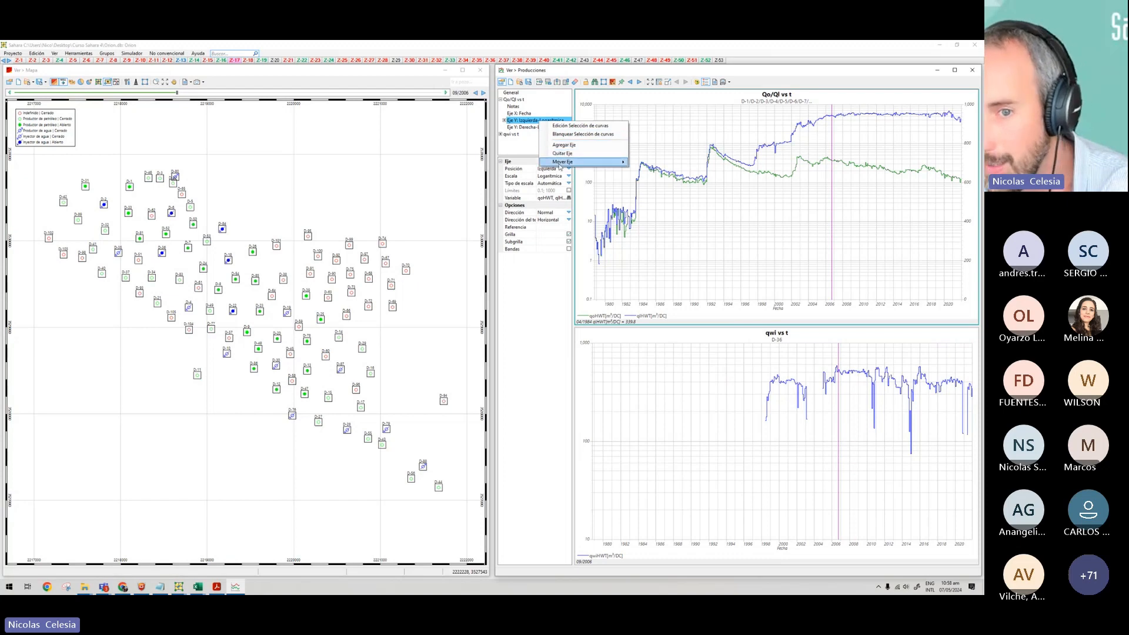
pyautogui.moveTo(562, 162)
pyautogui.click(527, 128)
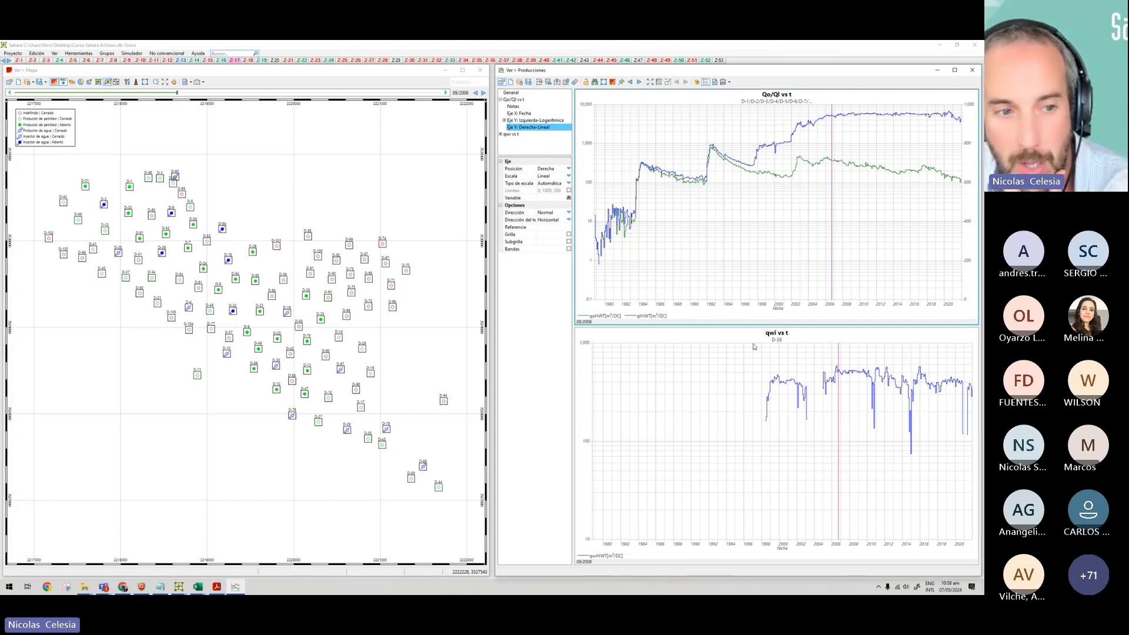
# Show well D-32 from the map in the Qo/Ql vs t chart and in the qwi vs t chart.
pyautogui.click(105, 231)
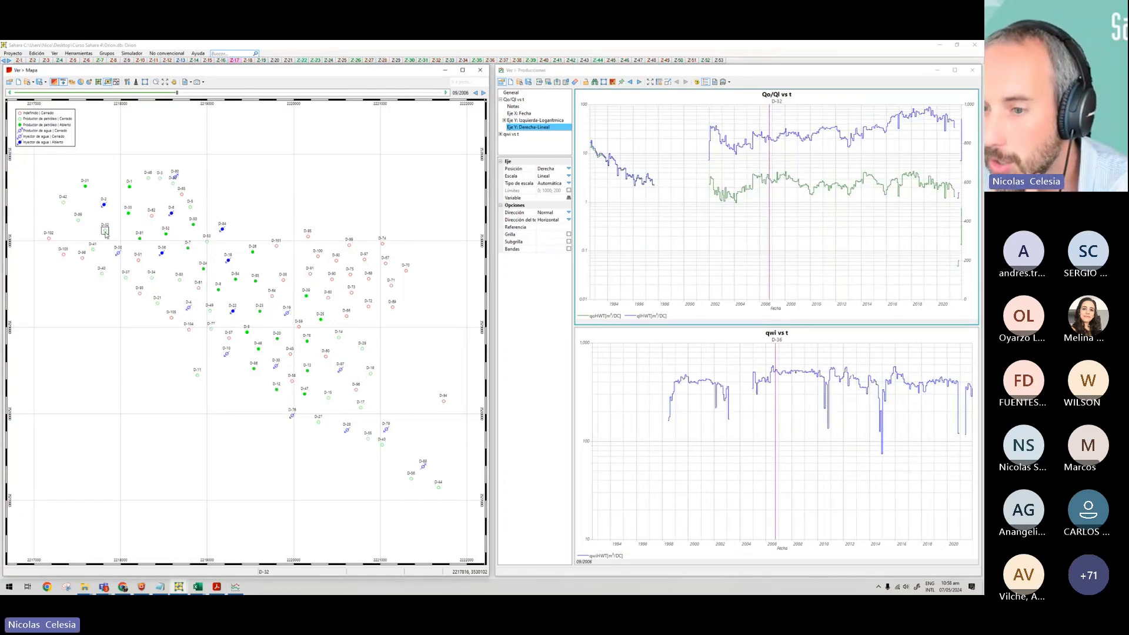
pyautogui.click(664, 386)
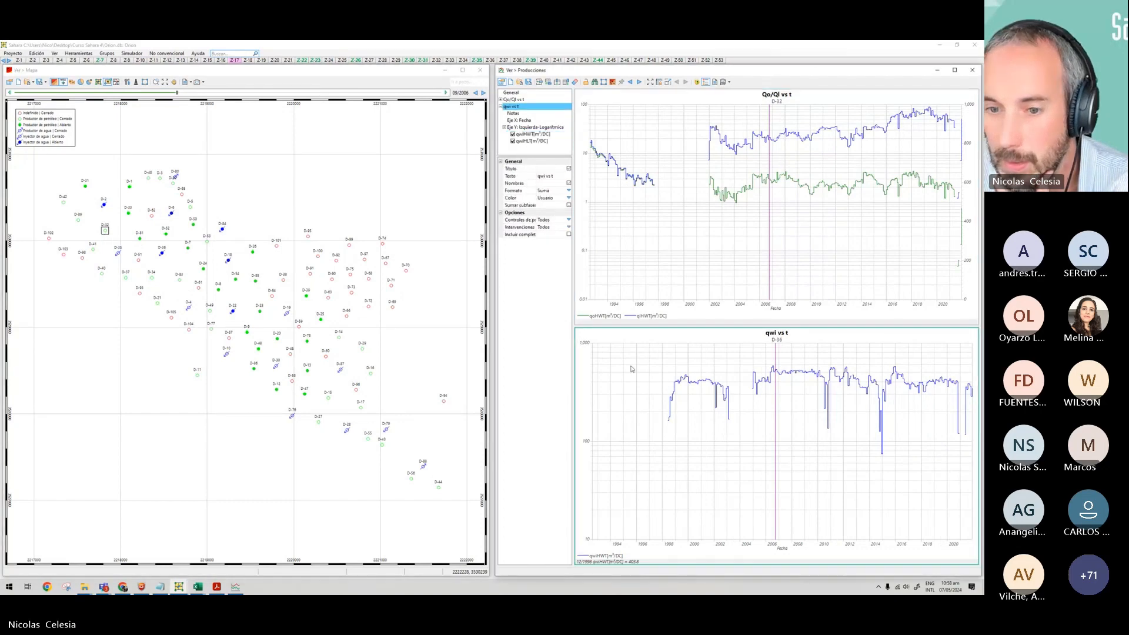
pyautogui.click(105, 231)
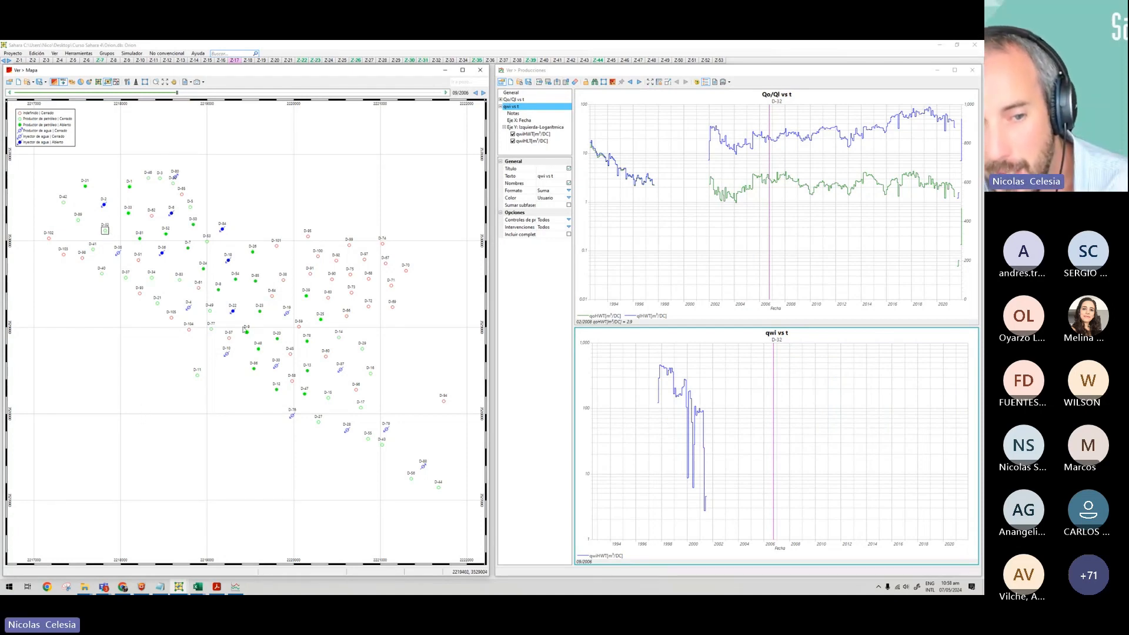
# Look up well 32 and then well 15 on the map with the Ir a objeto search.
pyautogui.rightClick(288, 260)
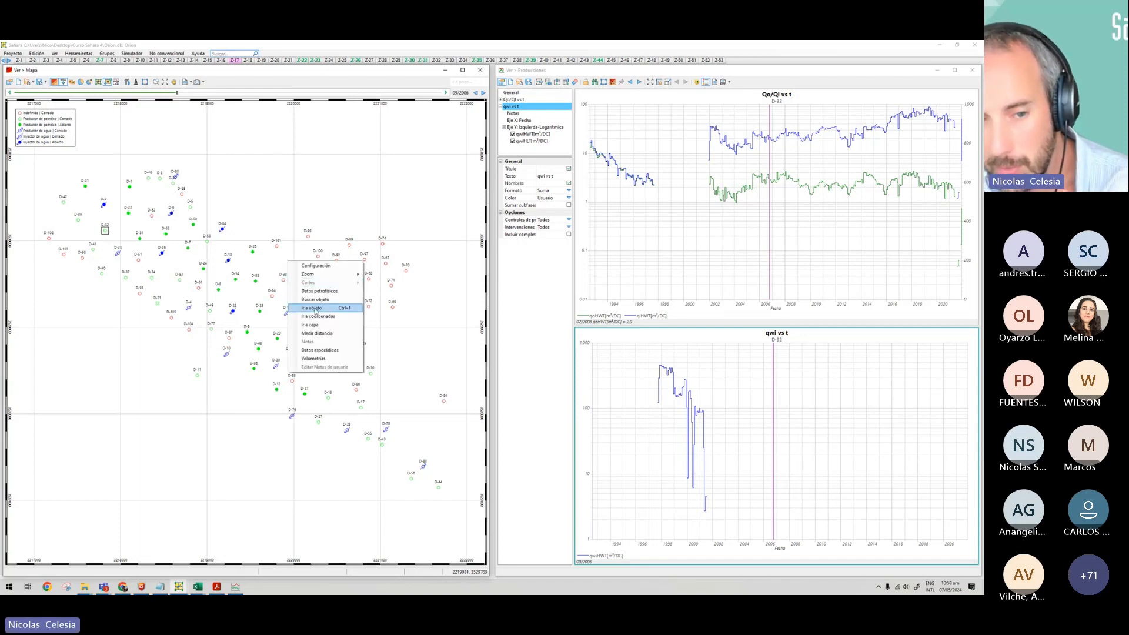
pyautogui.click(313, 308)
pyautogui.write('32')
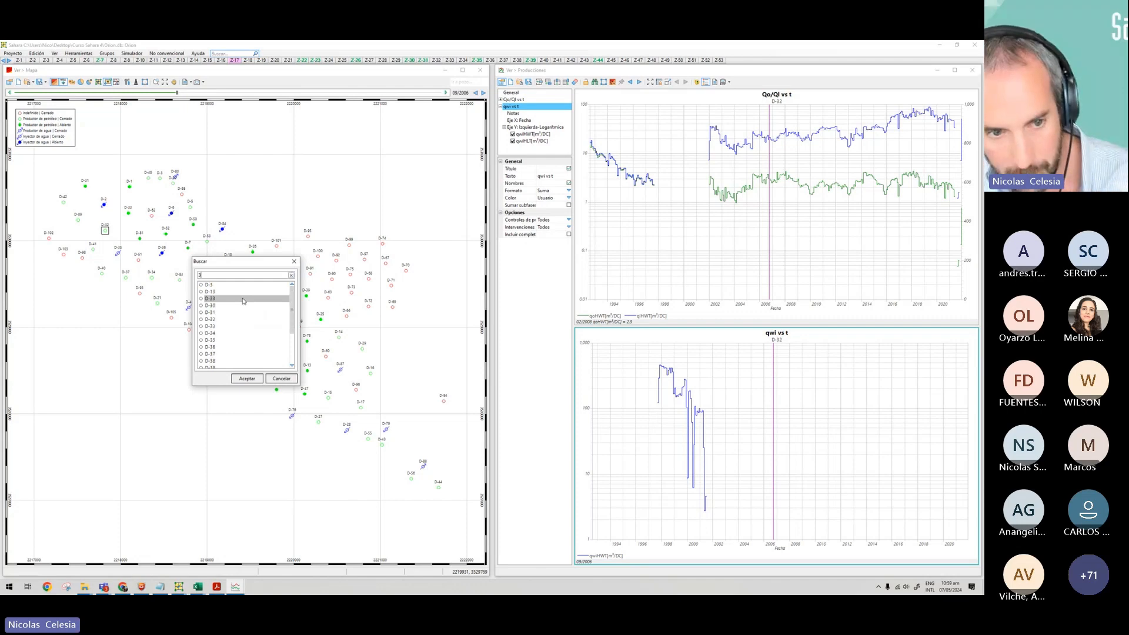
pyautogui.click(245, 378)
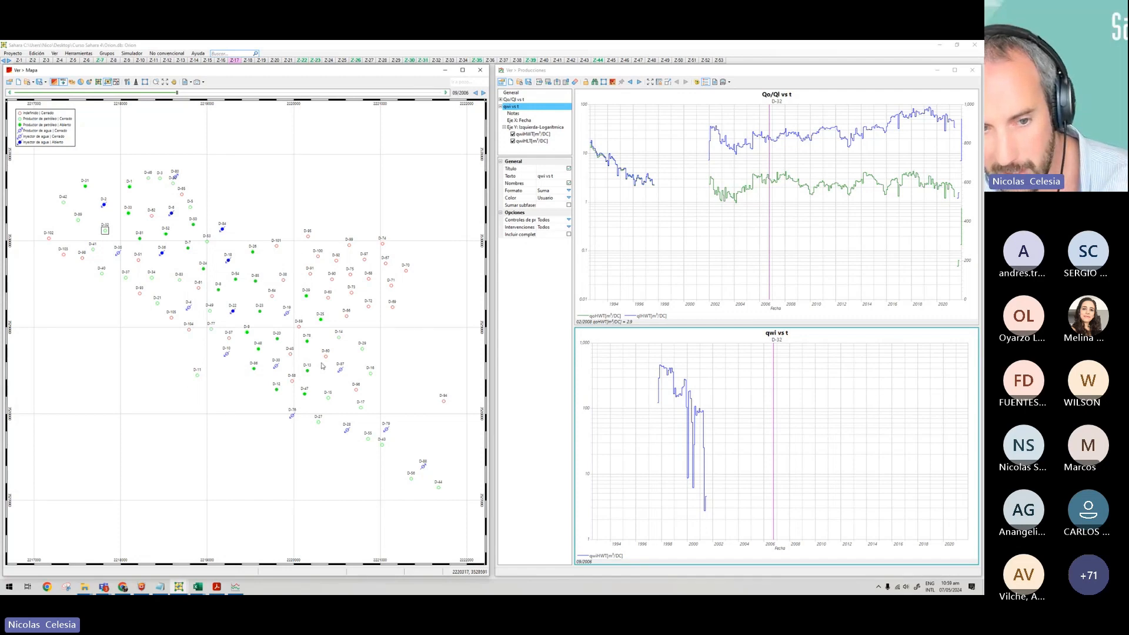
pyautogui.hotkey('ctrl', 'f')
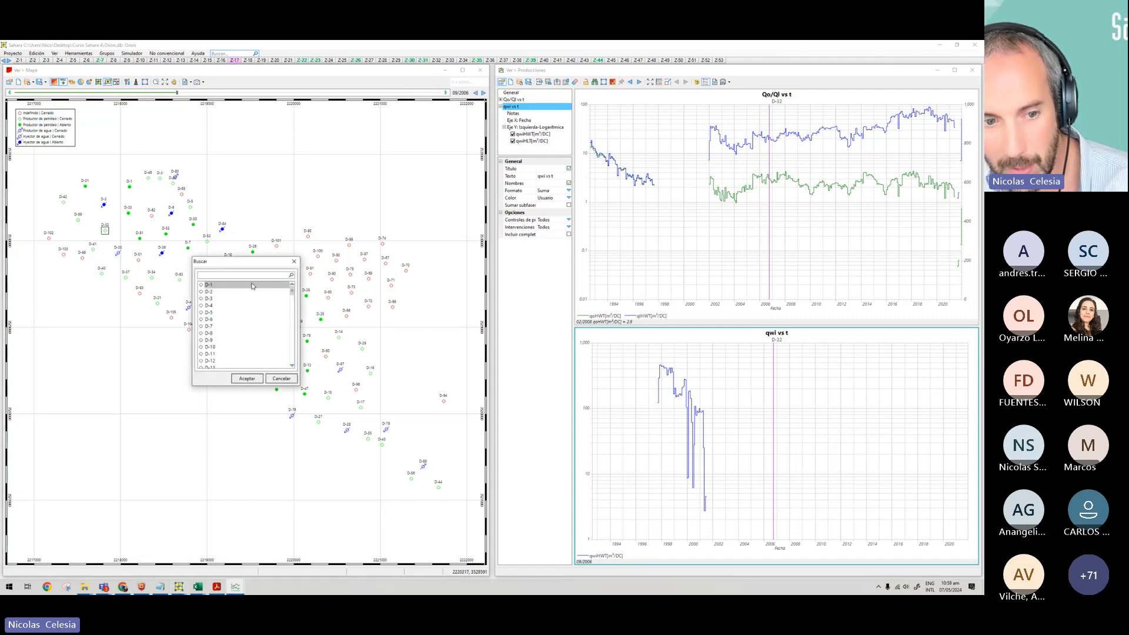
pyautogui.write('15')
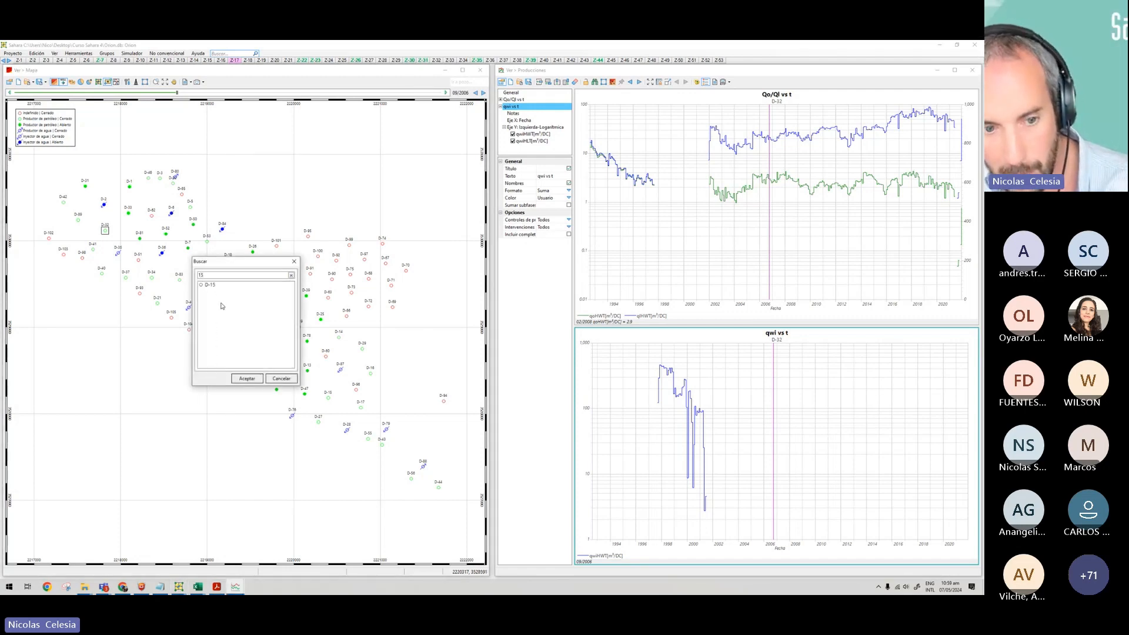
pyautogui.click(247, 378)
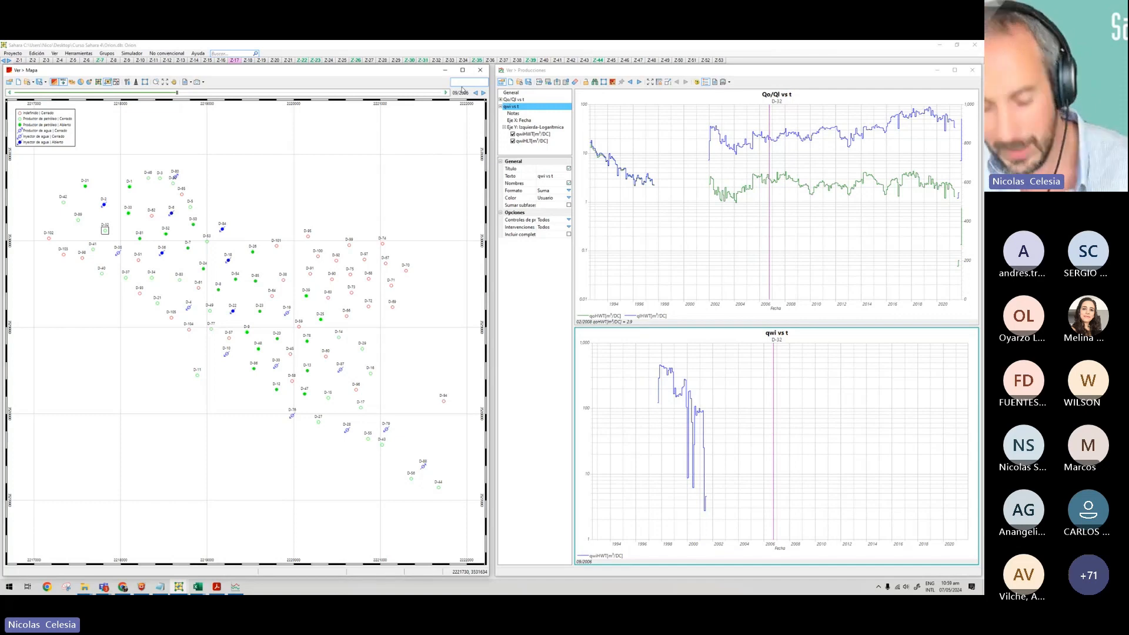
# Center the map on well 34 and then on well 32 with the map's quick search, and select well D-32.
pyautogui.write('34')
pyautogui.press('Return')
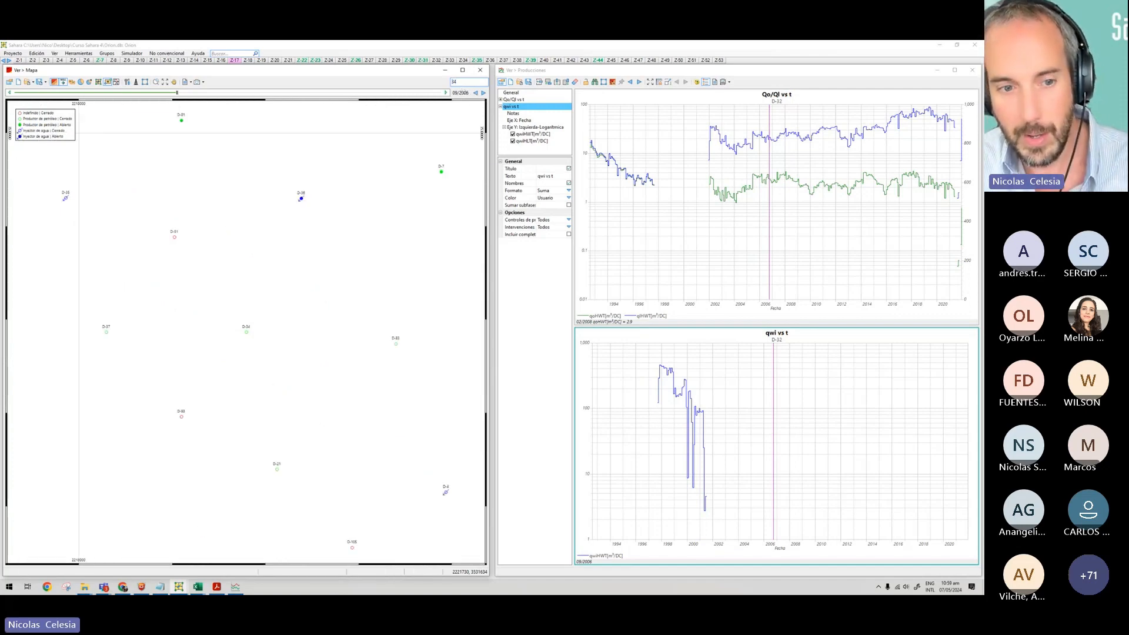
pyautogui.press('BackSpace')
pyautogui.write('2')
pyautogui.press('Return')
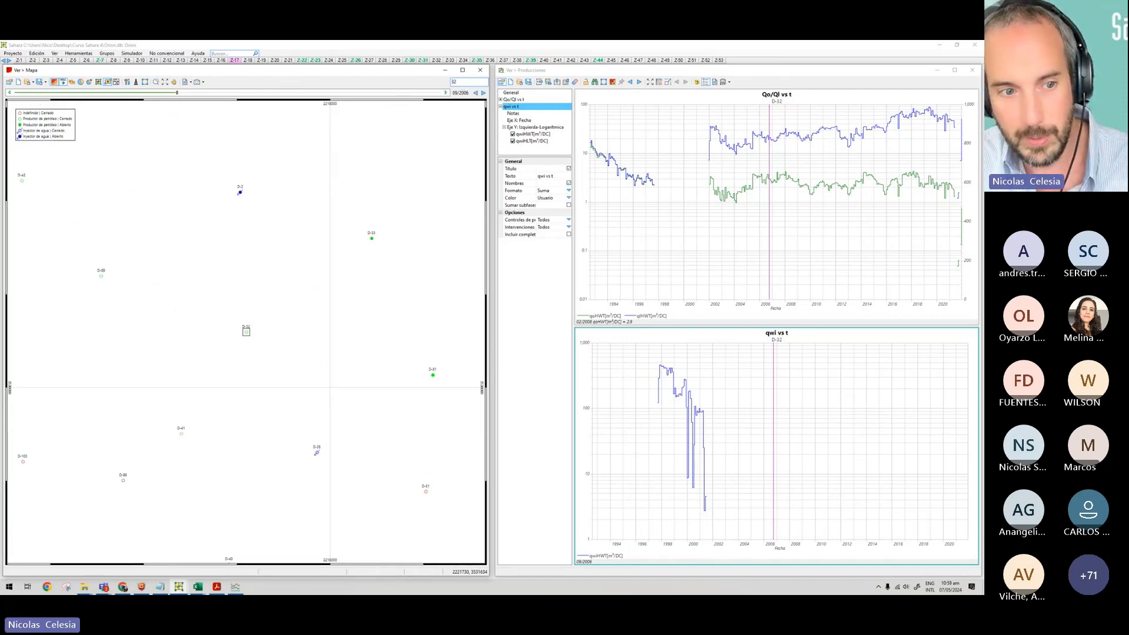
pyautogui.press('BackSpace')
pyautogui.press('BackSpace')
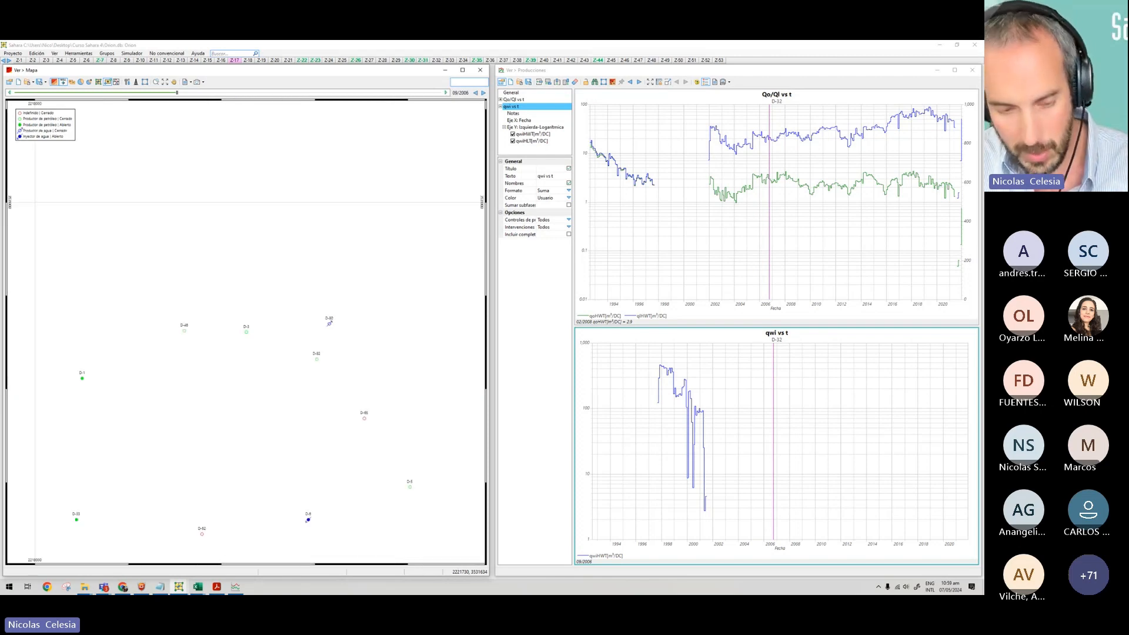
pyautogui.write('32')
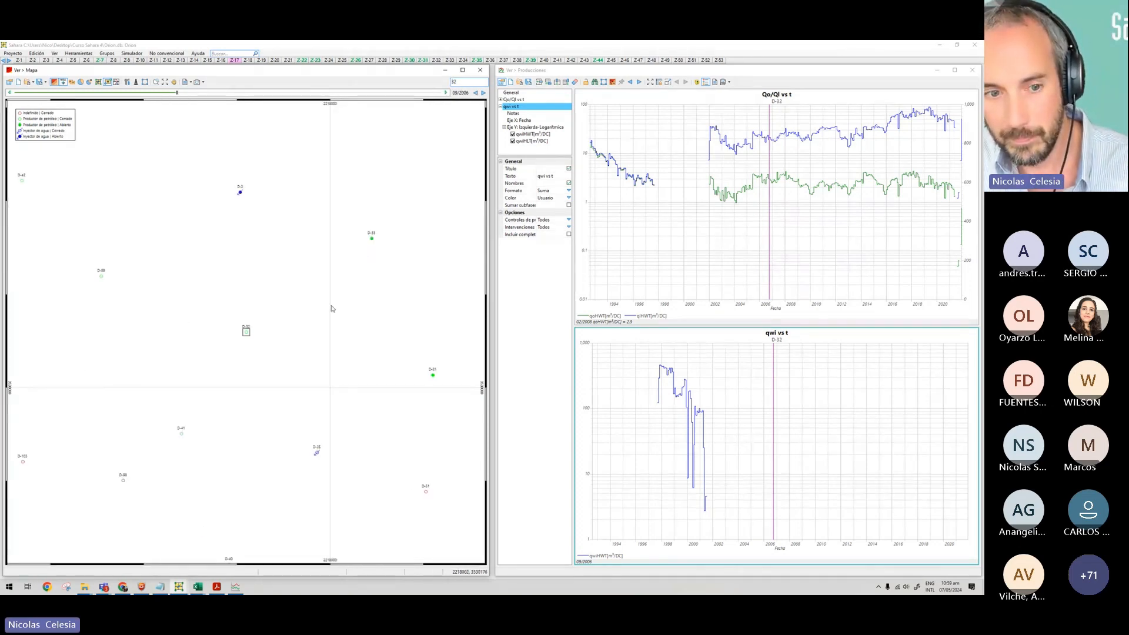
pyautogui.click(247, 333)
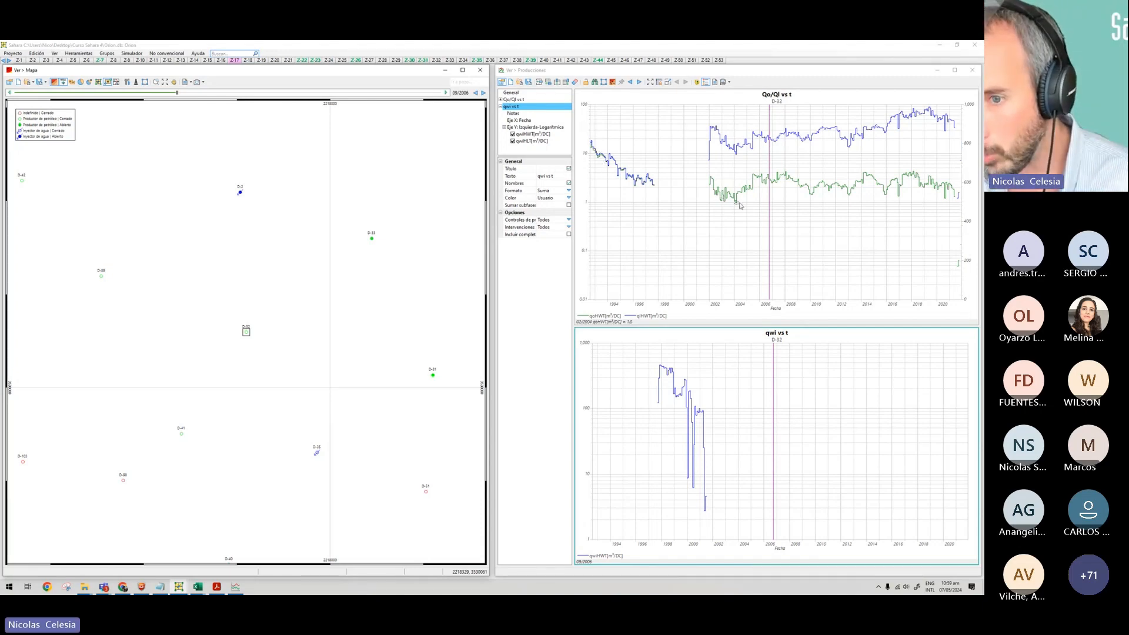
# Move the date bar in the Qo/Ql vs t chart to 01/1999 and on to 08/2005.
pyautogui.click(607, 209)
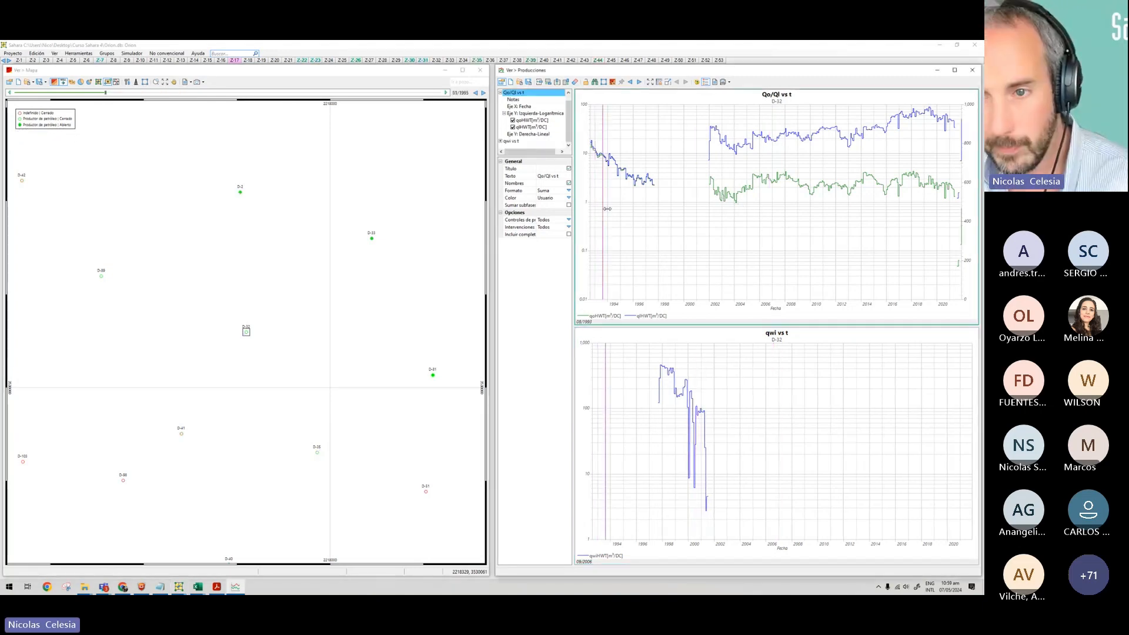
pyautogui.moveTo(607, 209); pyautogui.dragTo(671, 287)
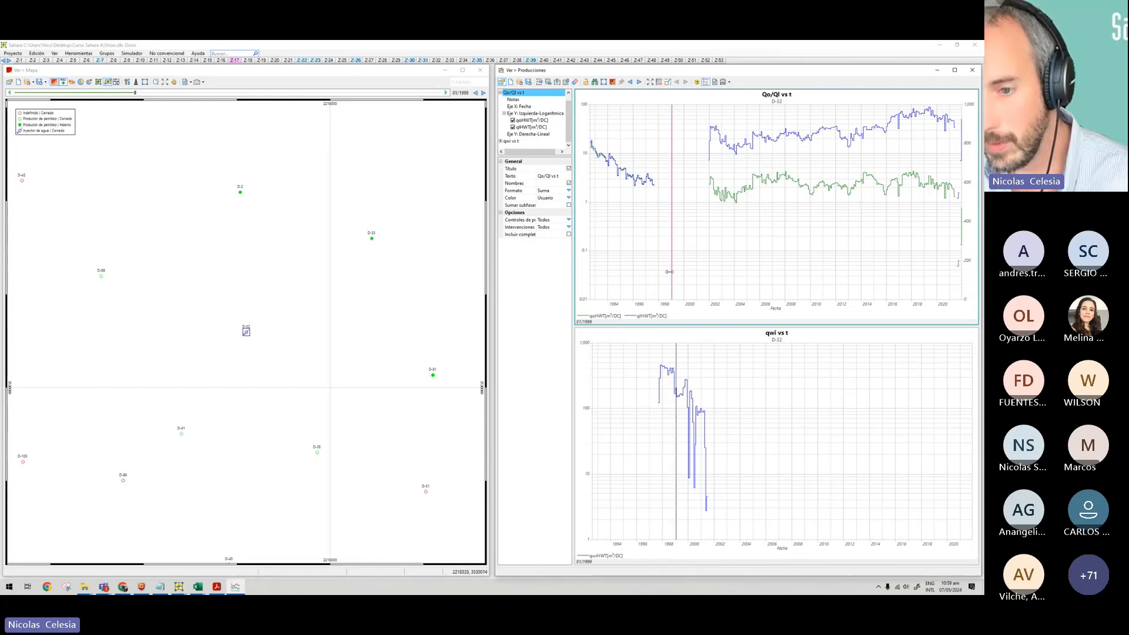
pyautogui.moveTo(669, 271); pyautogui.dragTo(756, 277)
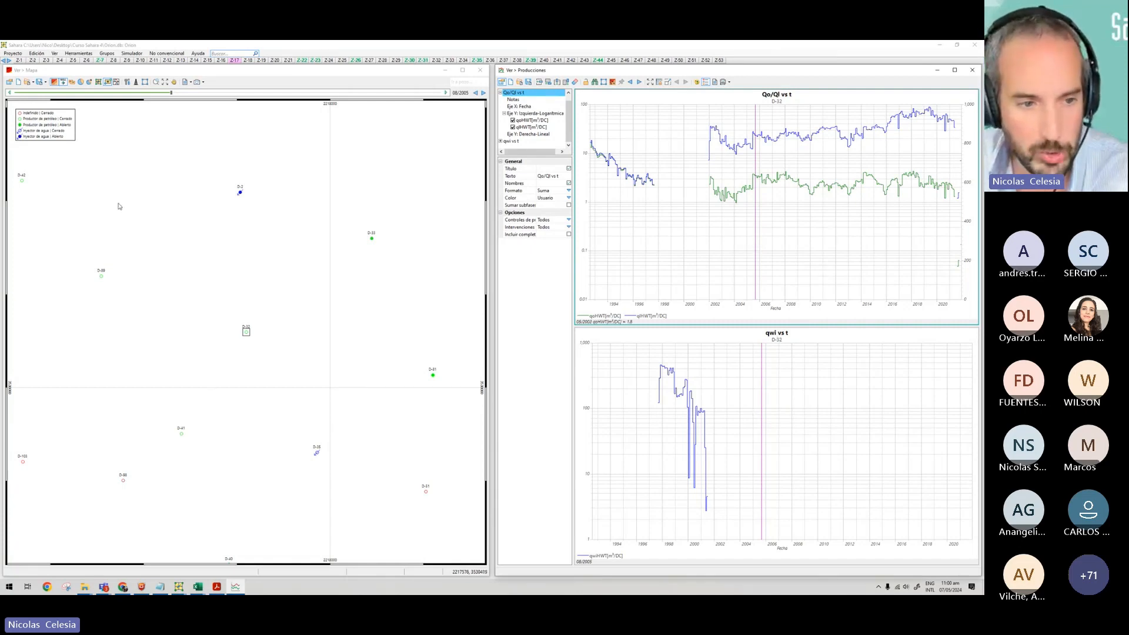
# Show the well northwest of D-32 in the Qo/Ql vs t chart and move the date bar back to 10/1997.
pyautogui.click(103, 279)
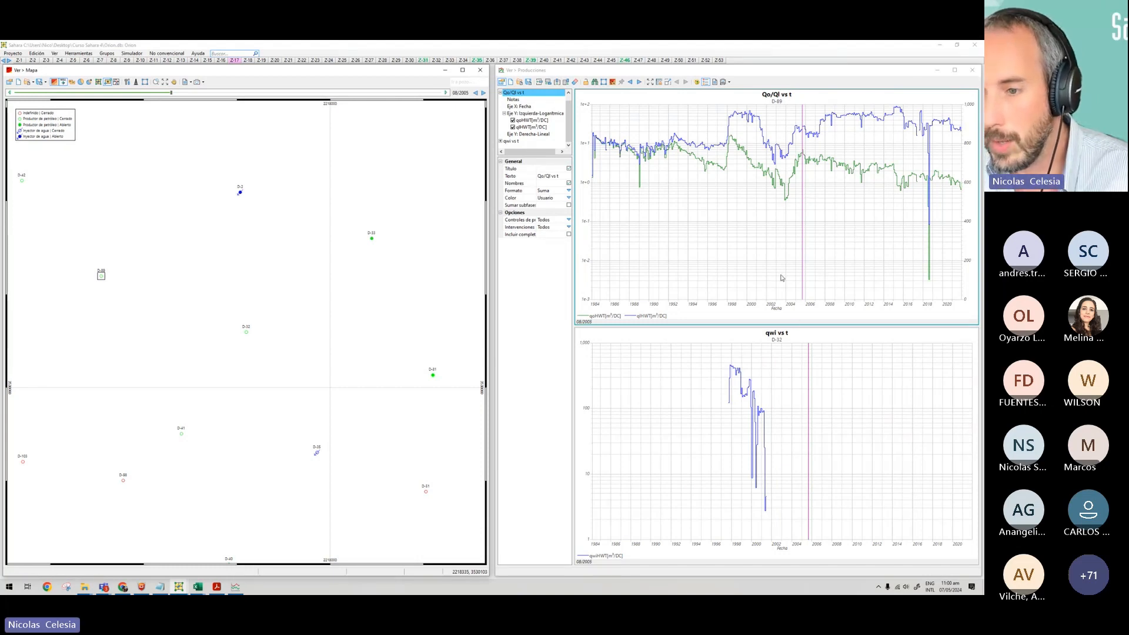
pyautogui.moveTo(802, 281); pyautogui.dragTo(721, 287)
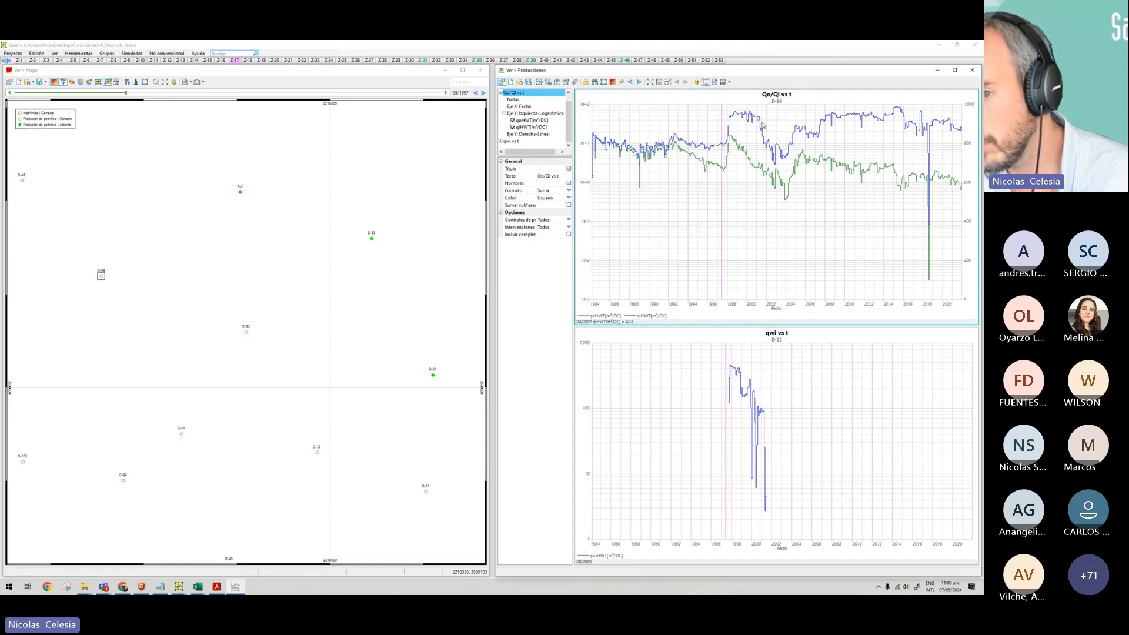
pyautogui.moveTo(728, 391); pyautogui.dragTo(729, 390)
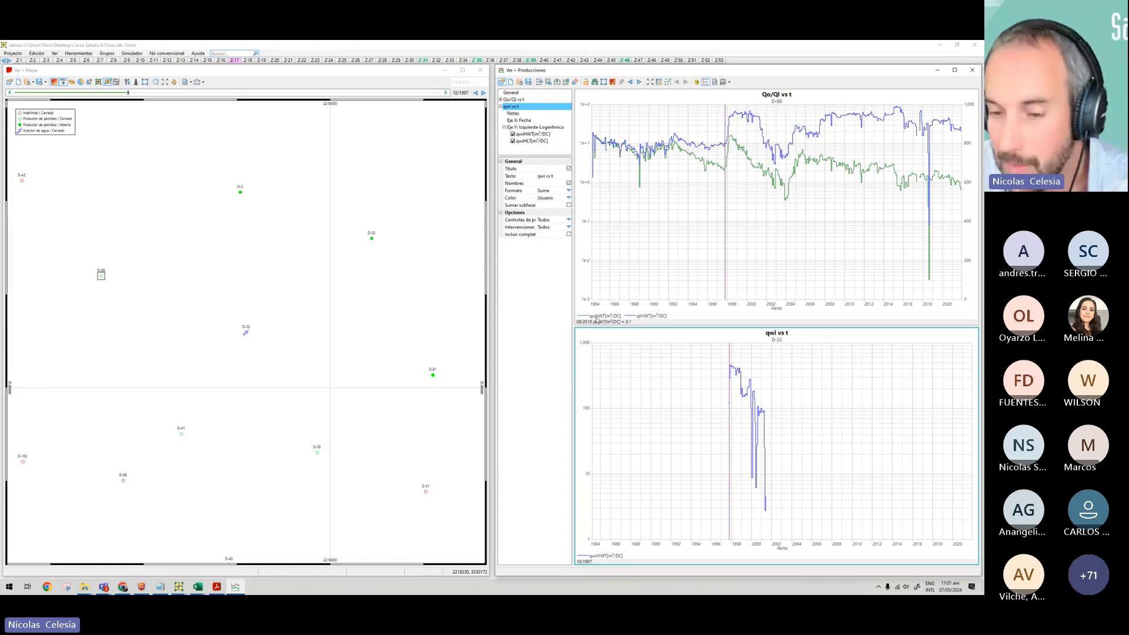
# Review the project's list of Escenarios and close it.
pyautogui.click(36, 53)
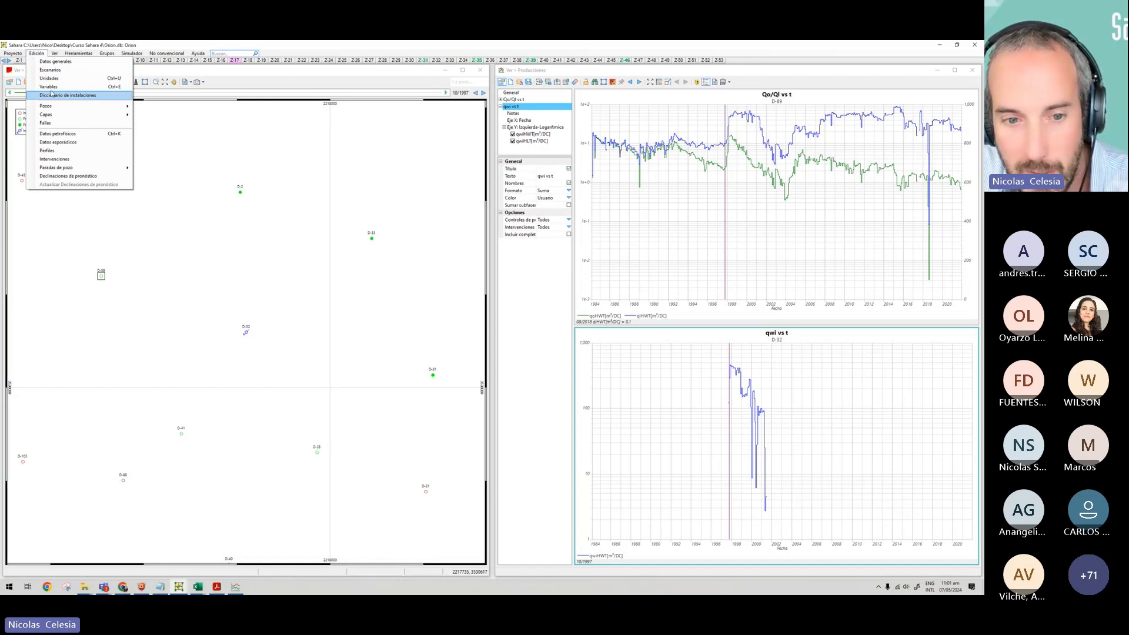
pyautogui.click(50, 69)
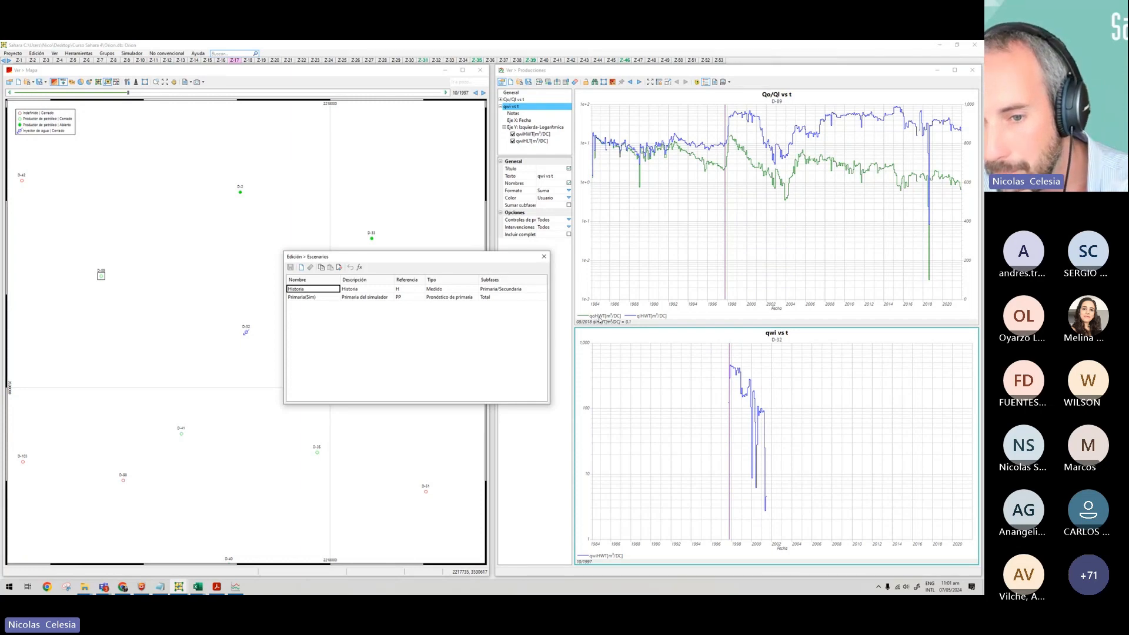
pyautogui.click(543, 258)
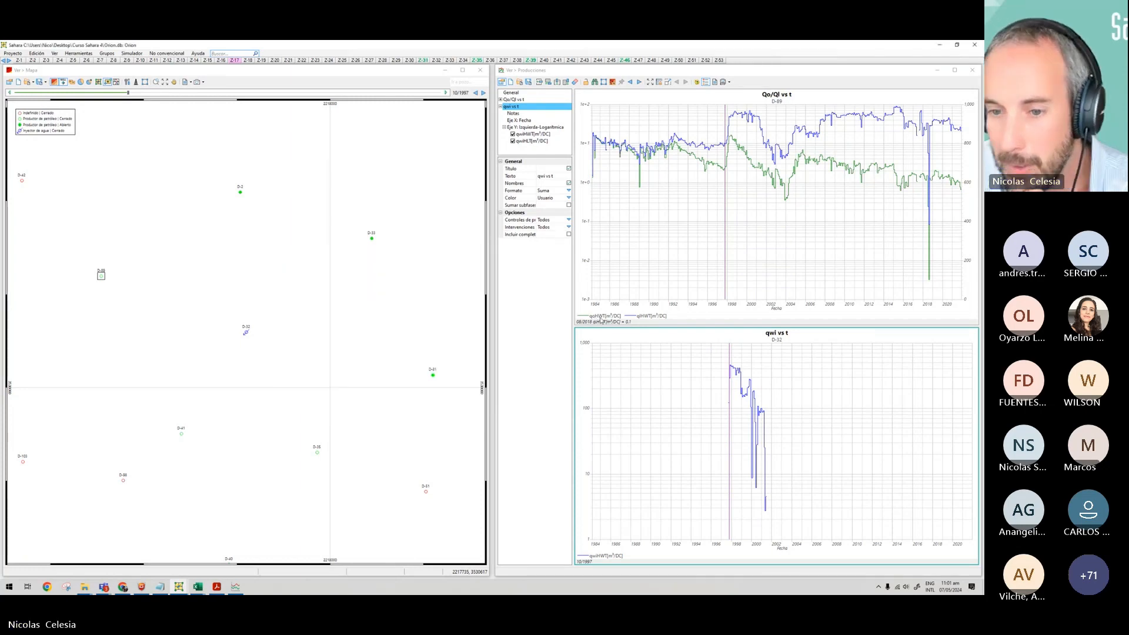
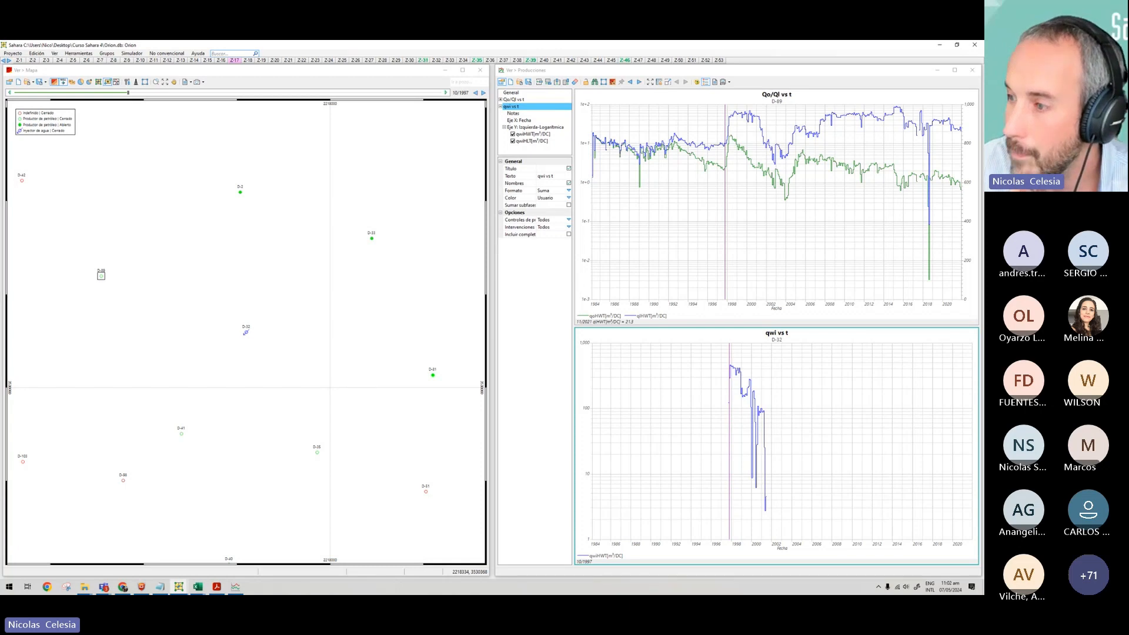
# Review the commands available for the Qo/Ql vs t chart, including the Ir a fecha and Seleccionar capas options.
pyautogui.rightClick(735, 250)
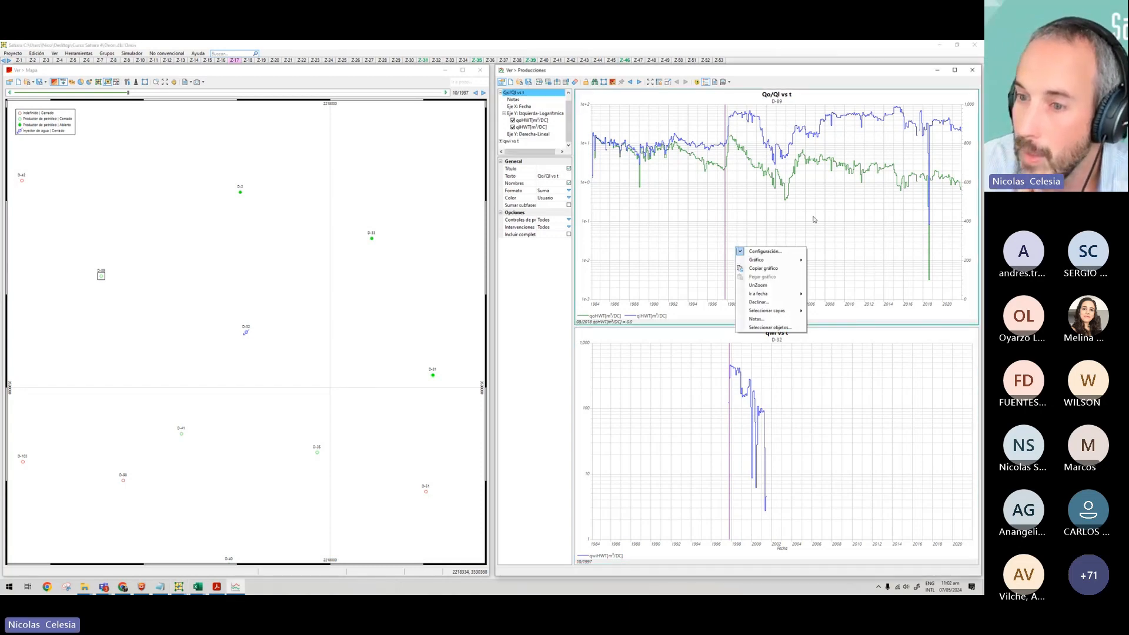
pyautogui.click(841, 193)
pyautogui.rightClick(840, 194)
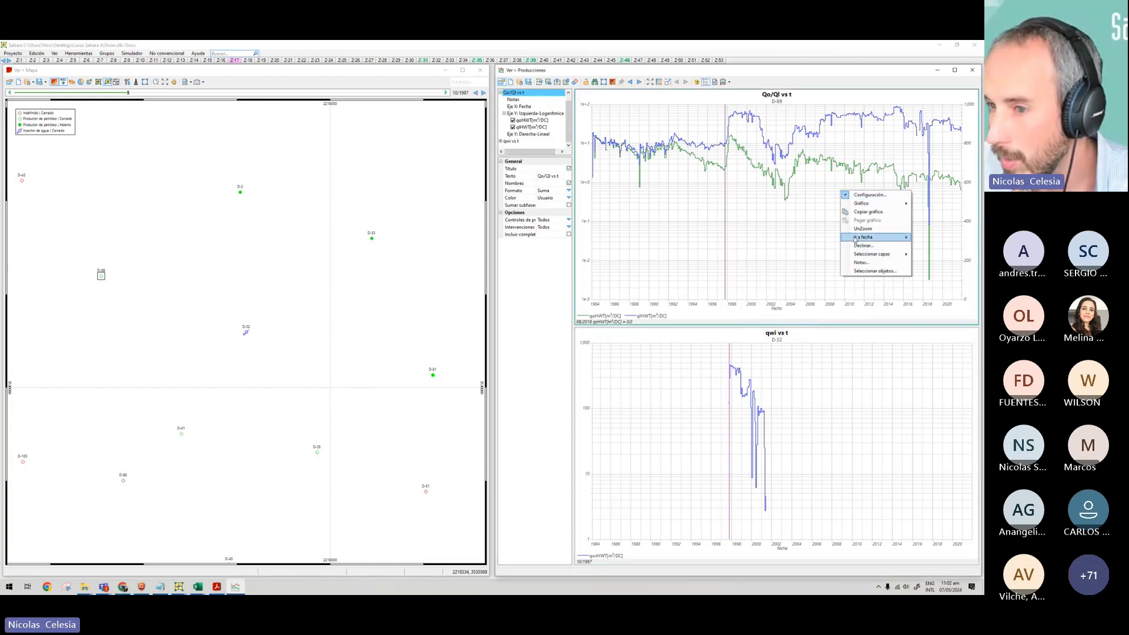
pyautogui.moveTo(882, 237)
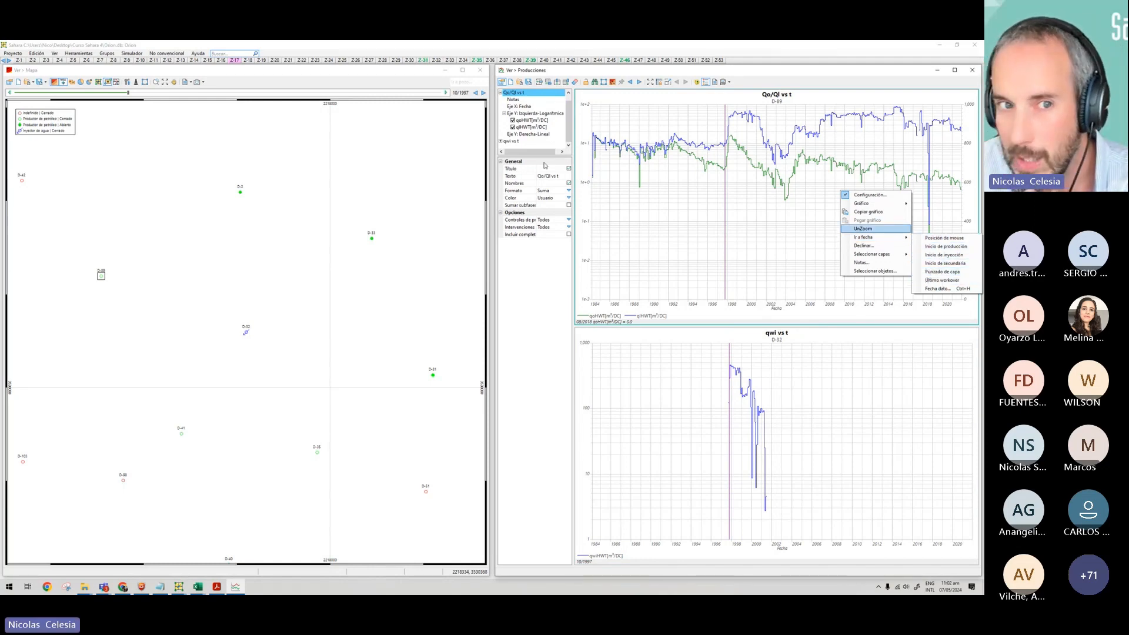
pyautogui.moveTo(899, 205)
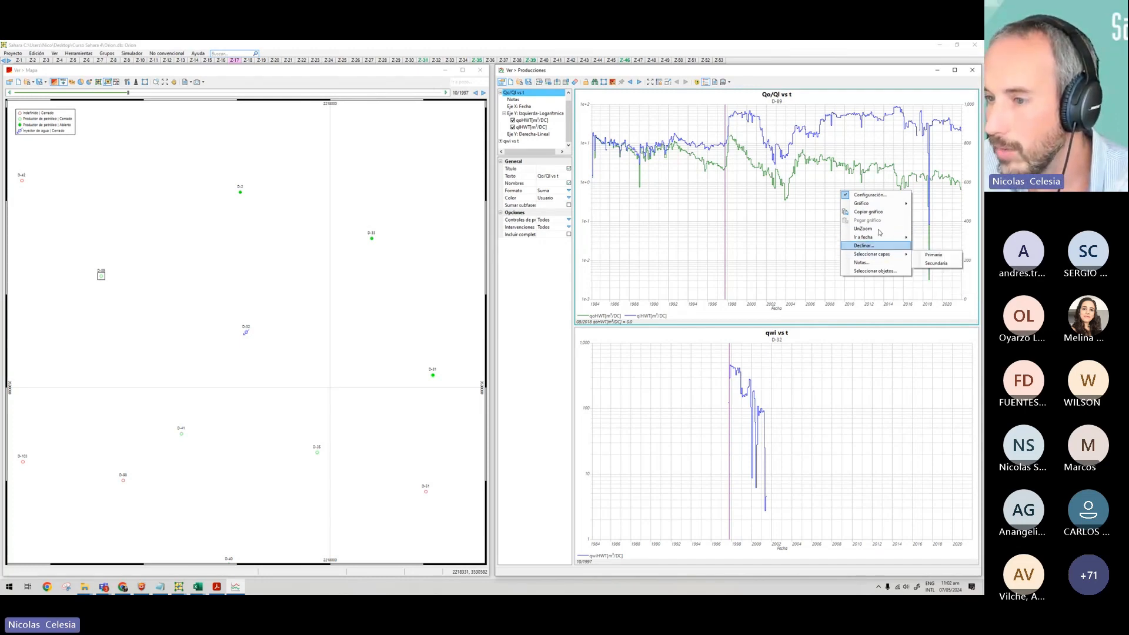
pyautogui.click(742, 250)
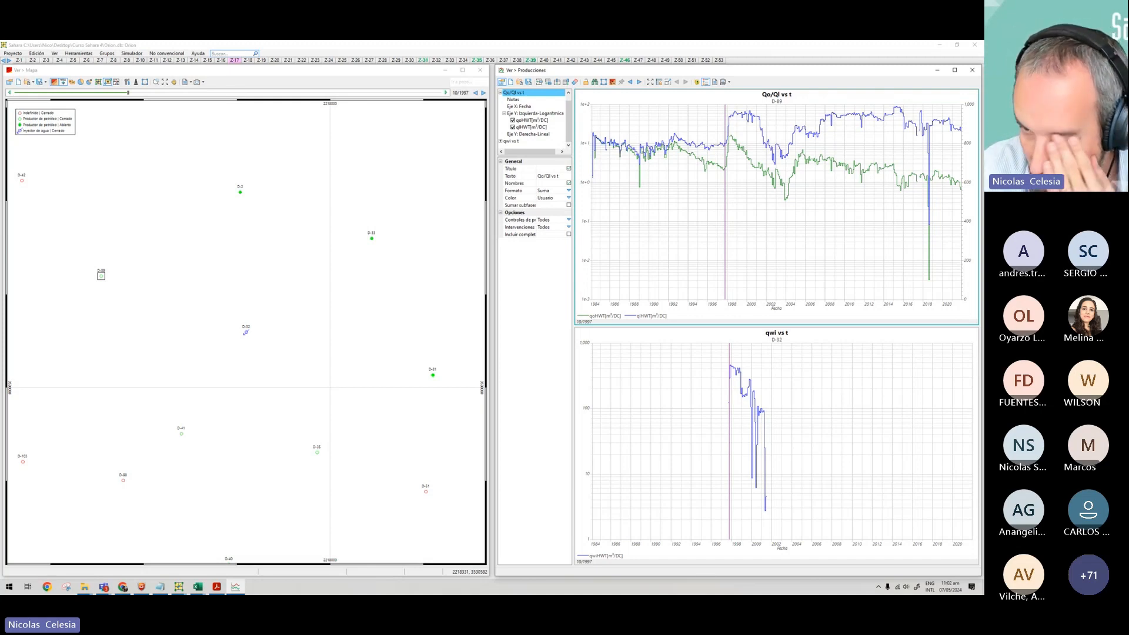
# Set the Selección option in the general chart configuration to Único.
pyautogui.scroll(1, 565, 123)
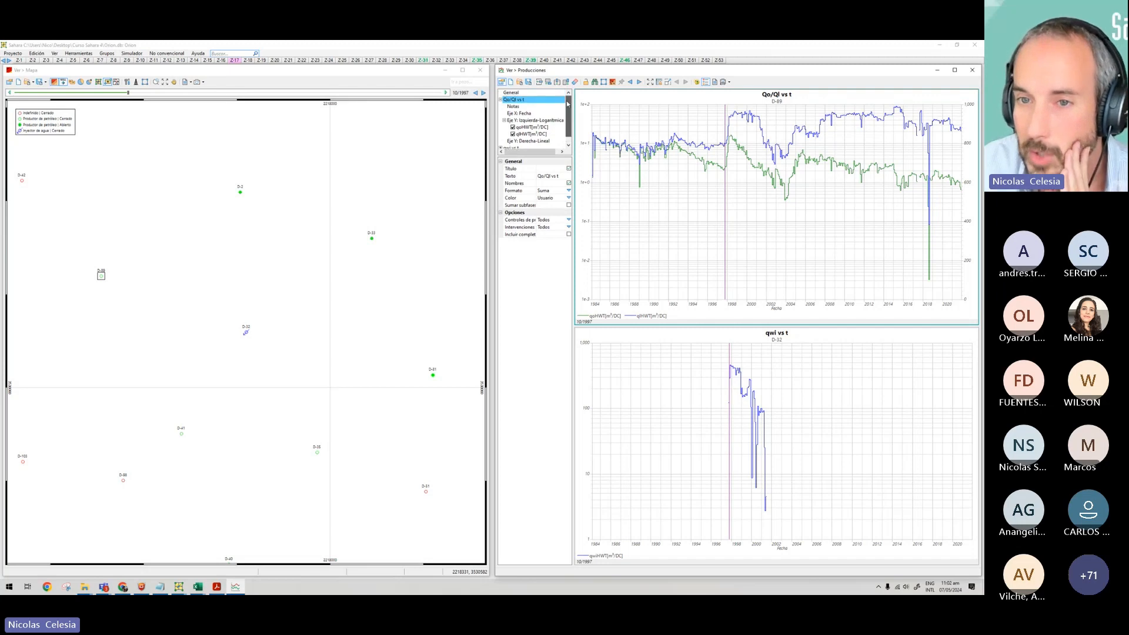
pyautogui.click(544, 94)
pyautogui.click(568, 169)
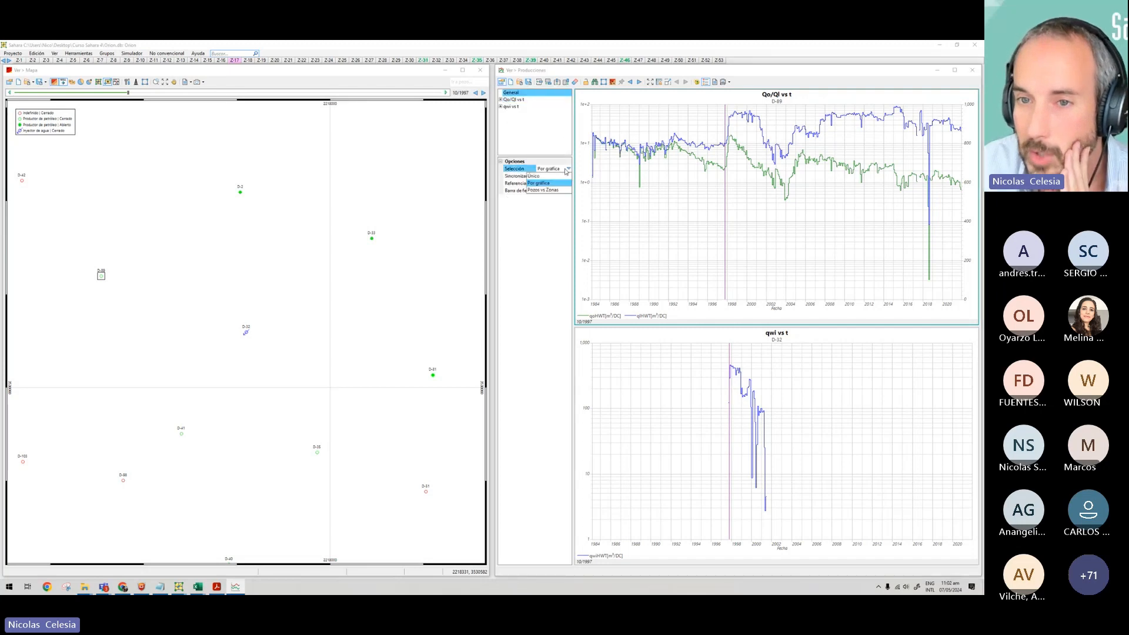
pyautogui.click(556, 176)
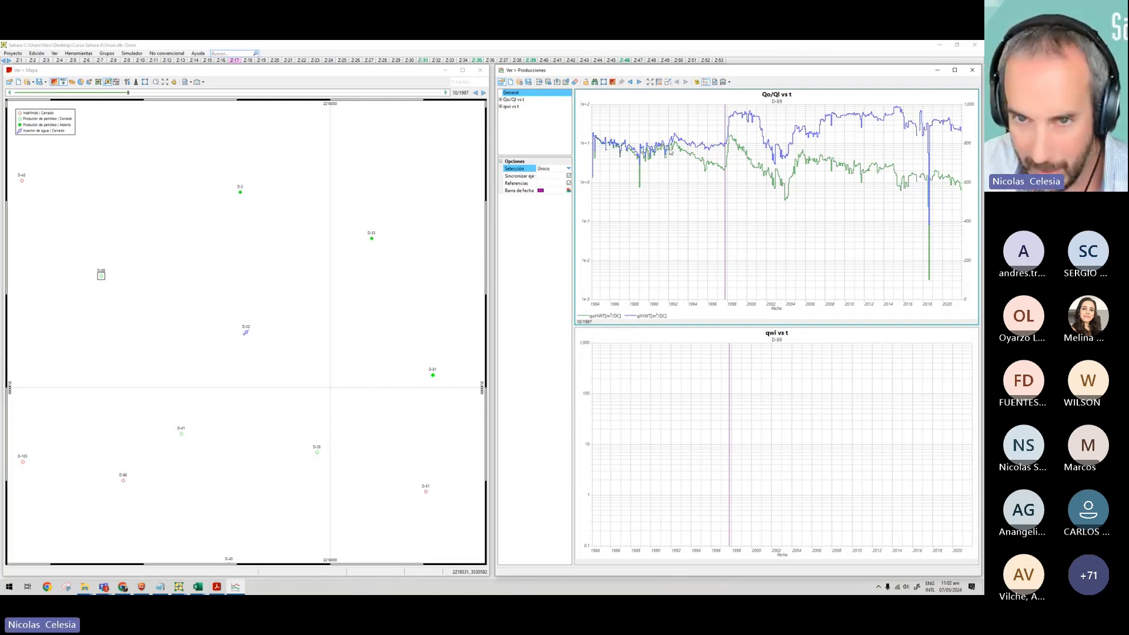
# Clear the current configuration to start a new blank production chart and title it "Qo y Ql".
pyautogui.click(510, 84)
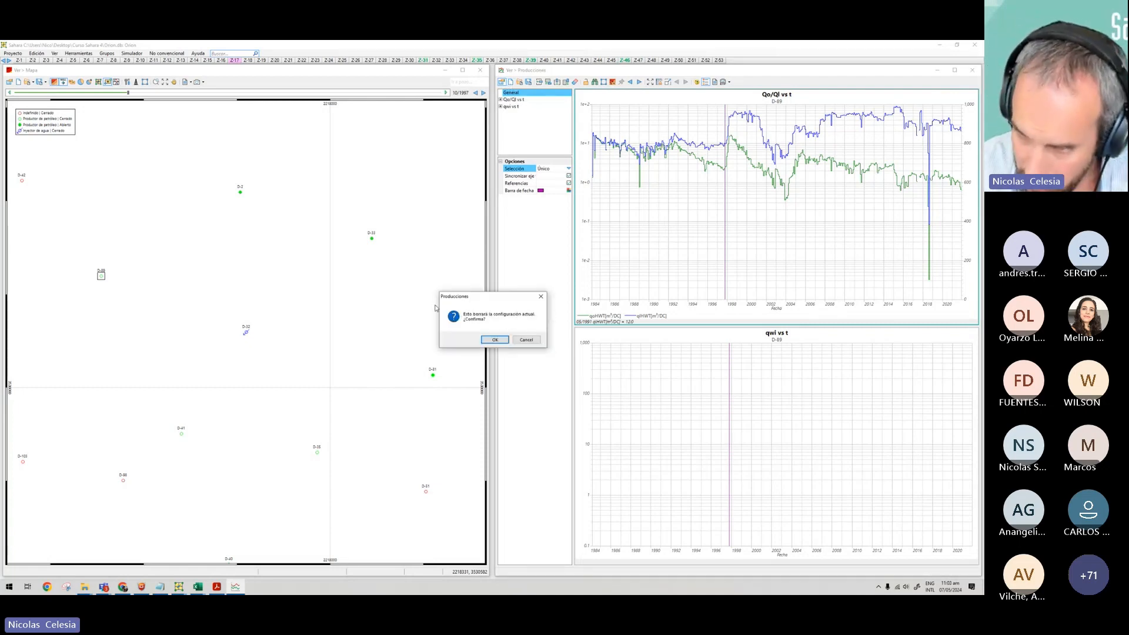
pyautogui.click(498, 341)
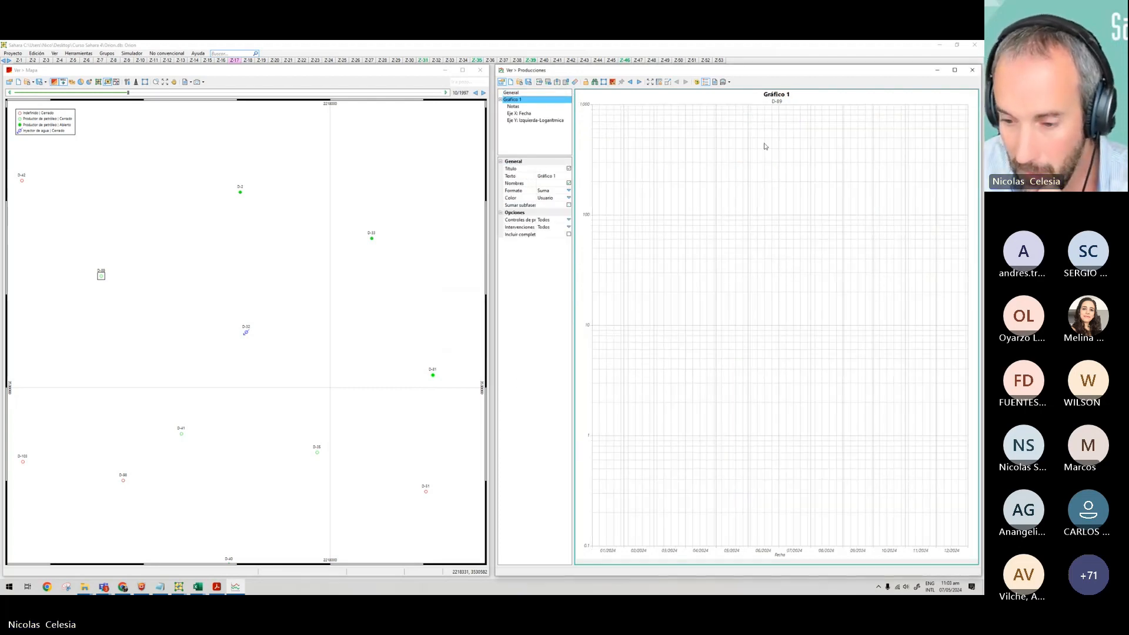
pyautogui.click(561, 178)
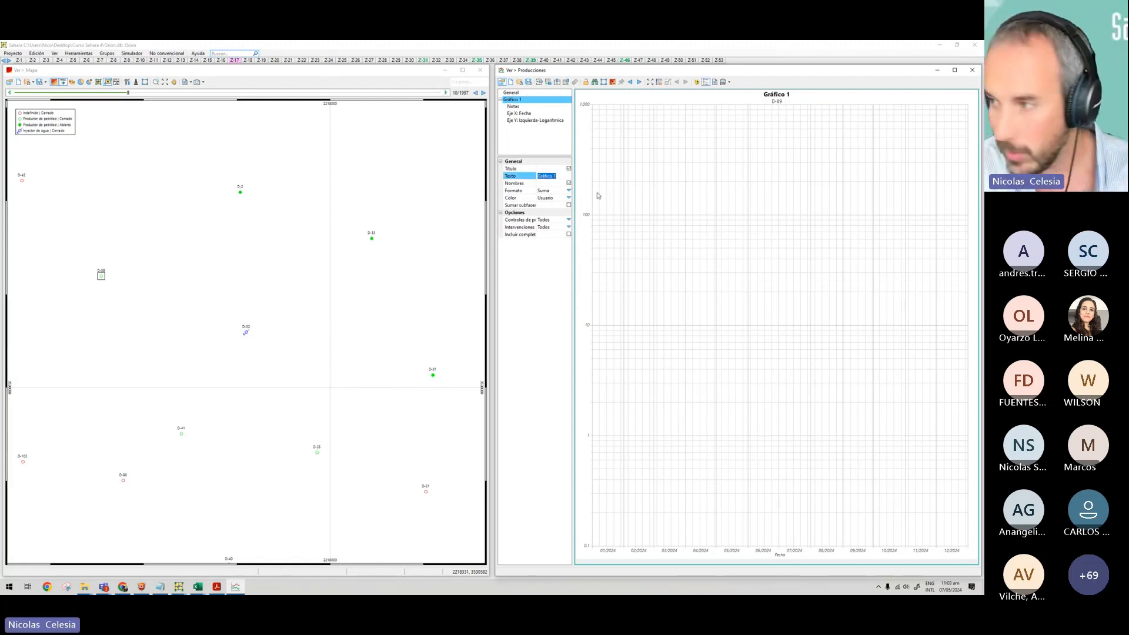
pyautogui.write('Qo')
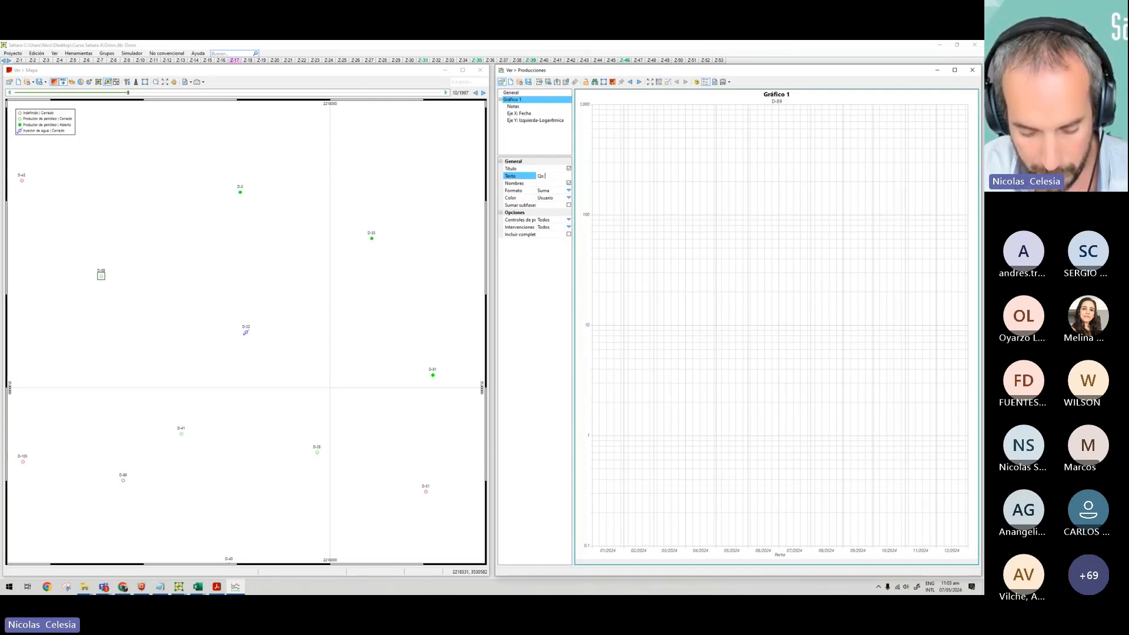
pyautogui.write(' y Ql')
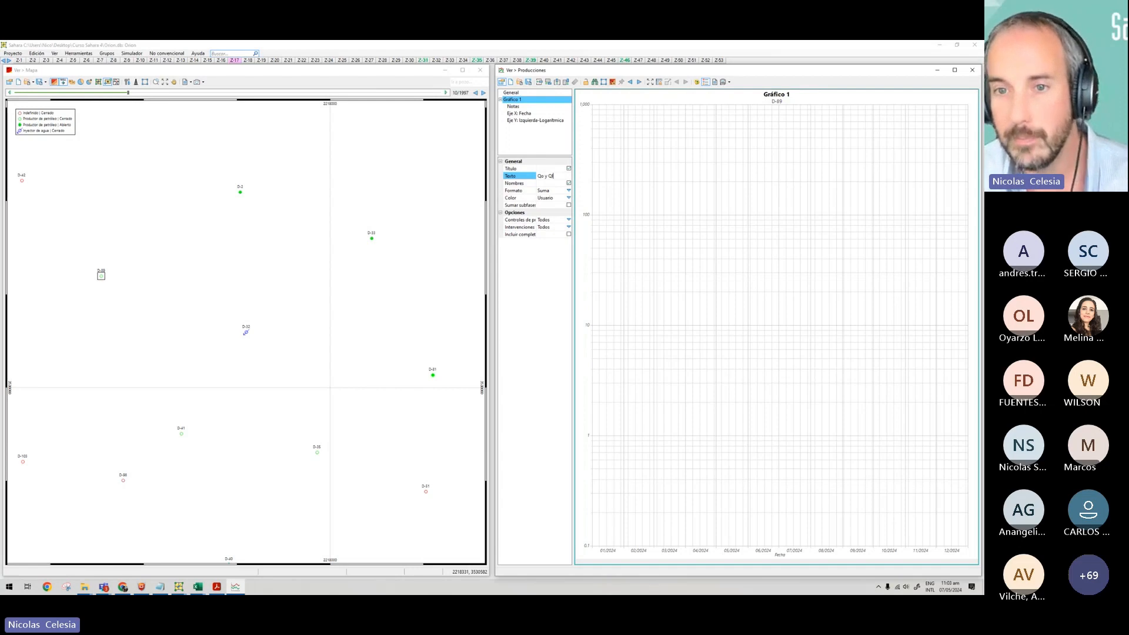
pyautogui.press('Return')
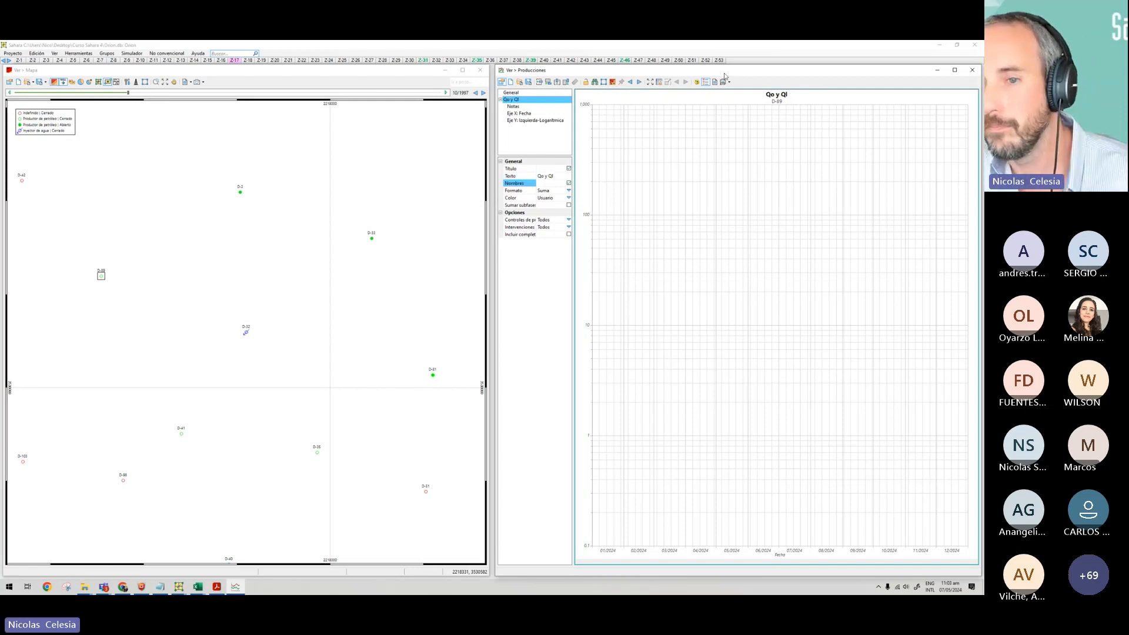
# Change the chart's title text to "Qo - Ql".
pyautogui.click(545, 176)
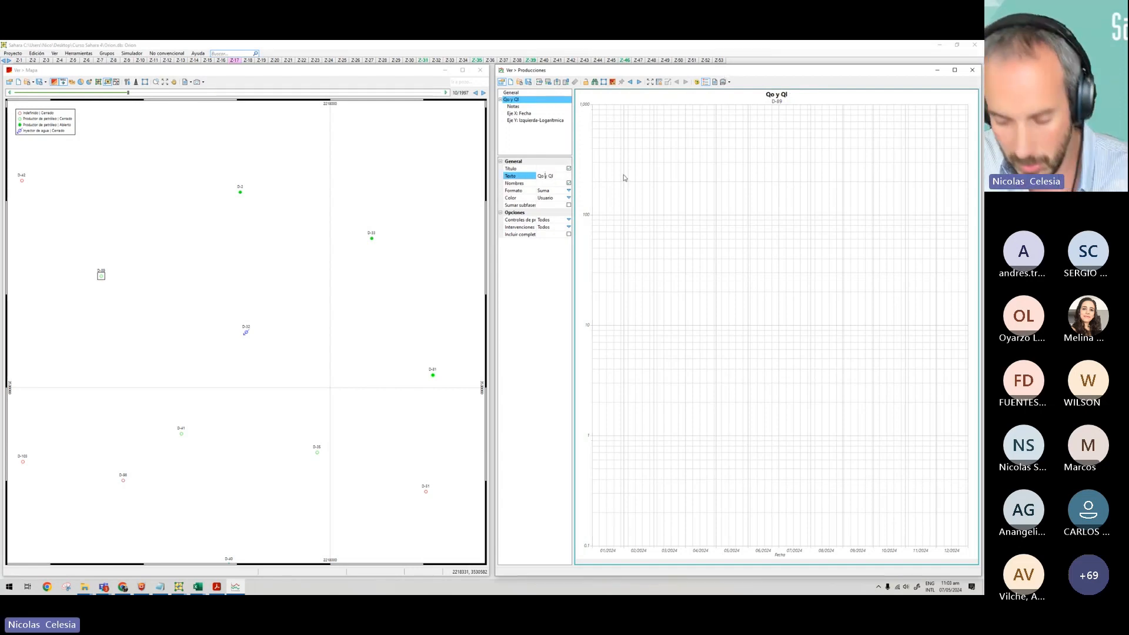
pyautogui.write('-')
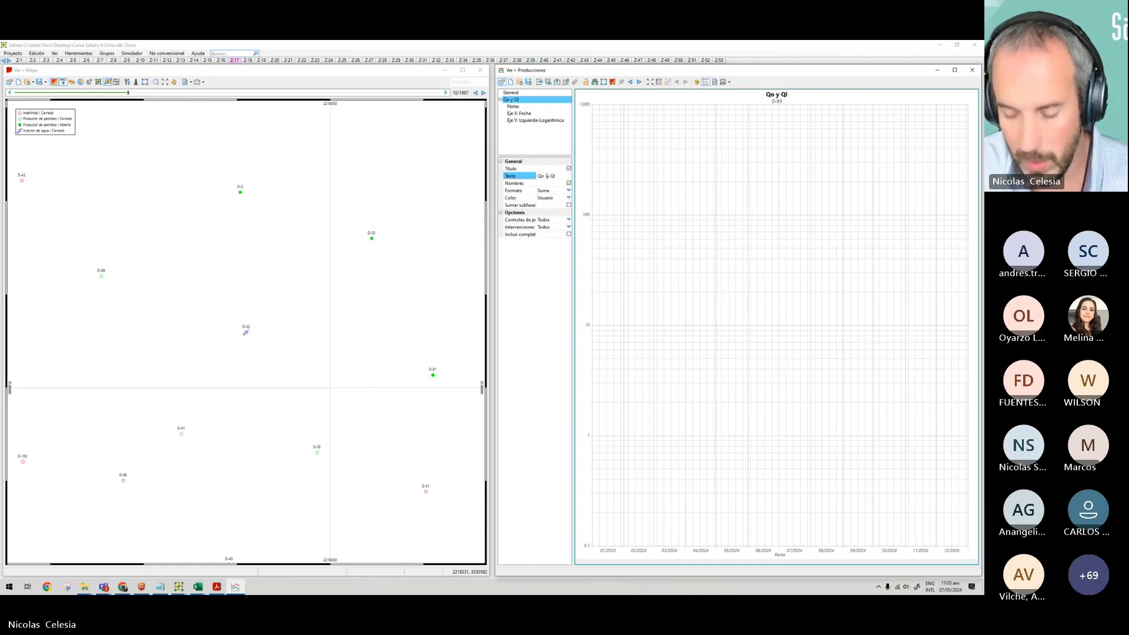
pyautogui.press('Delete')
pyautogui.press('Return')
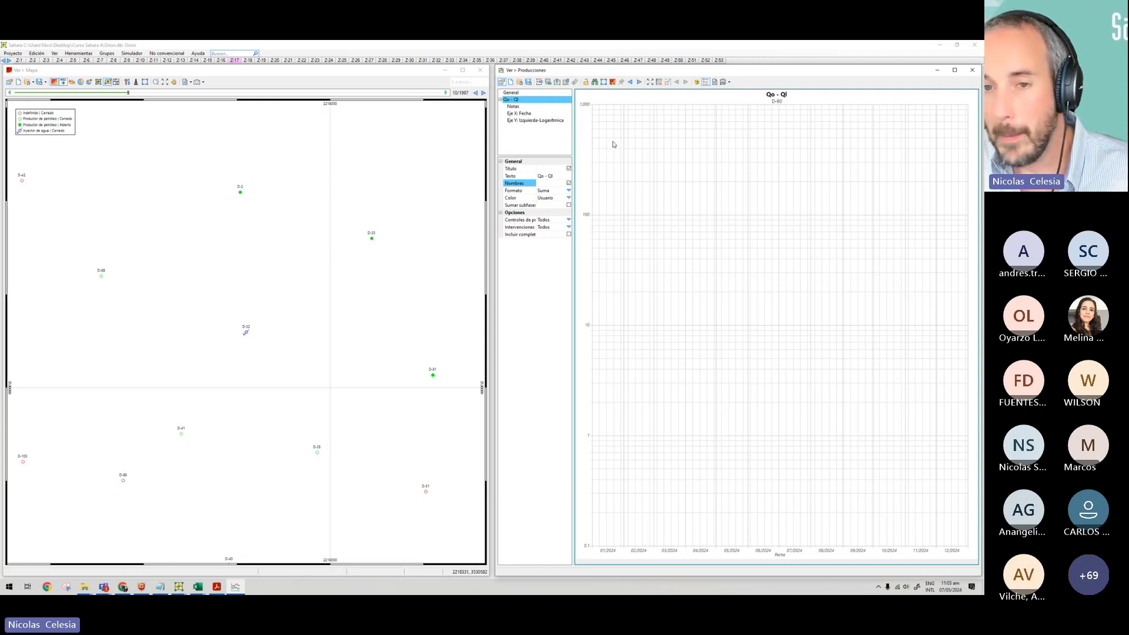
# Select the monthly production variable Historia, Petróleo, Objeto, Total, Día calendario for the chart's left logarithmic Y axis.
pyautogui.rightClick(530, 122)
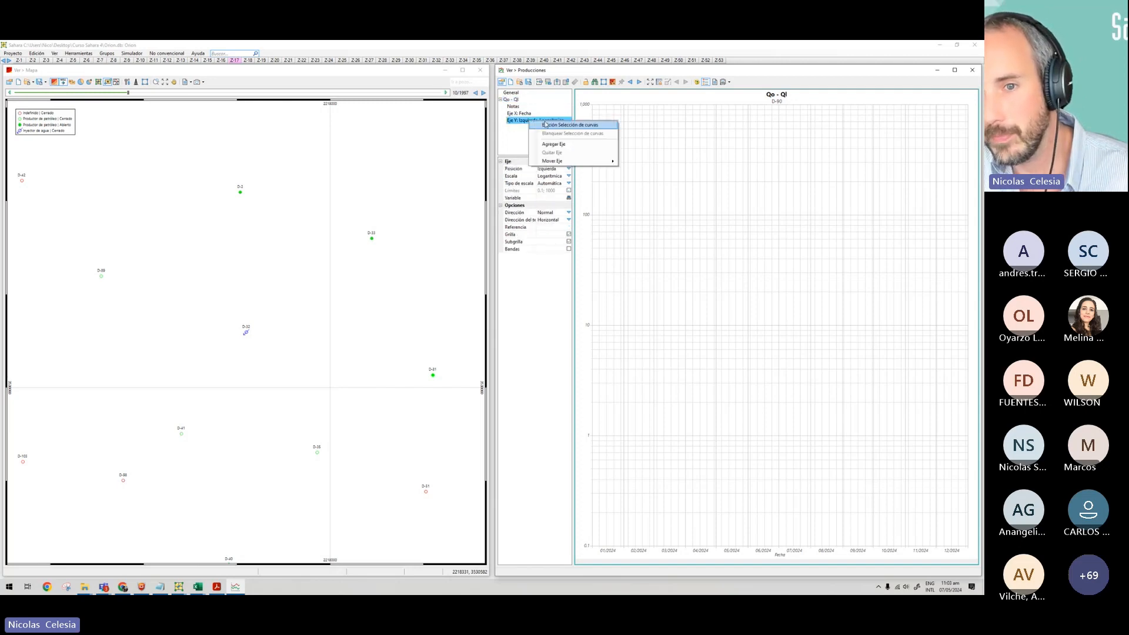
pyautogui.click(562, 127)
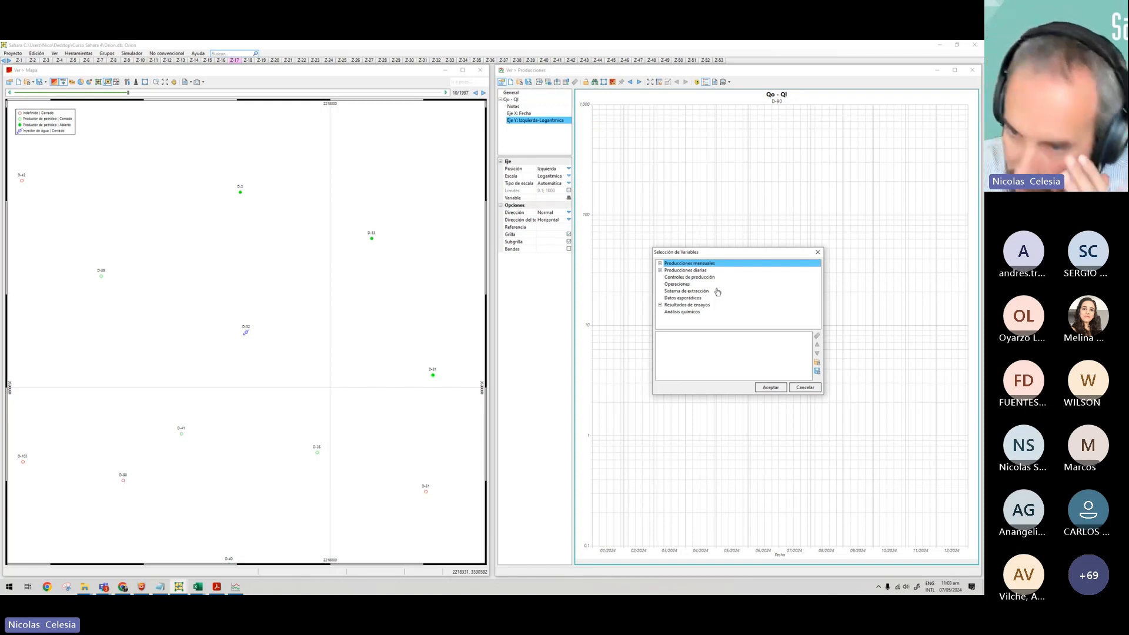
pyautogui.moveTo(732, 255); pyautogui.dragTo(714, 252)
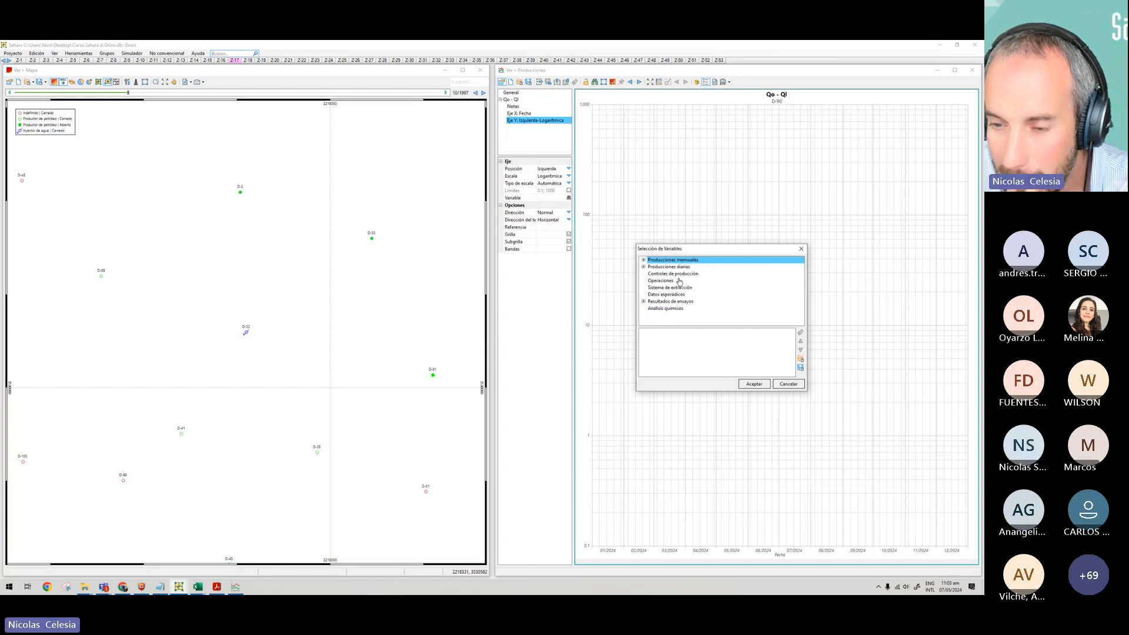
pyautogui.click(643, 260)
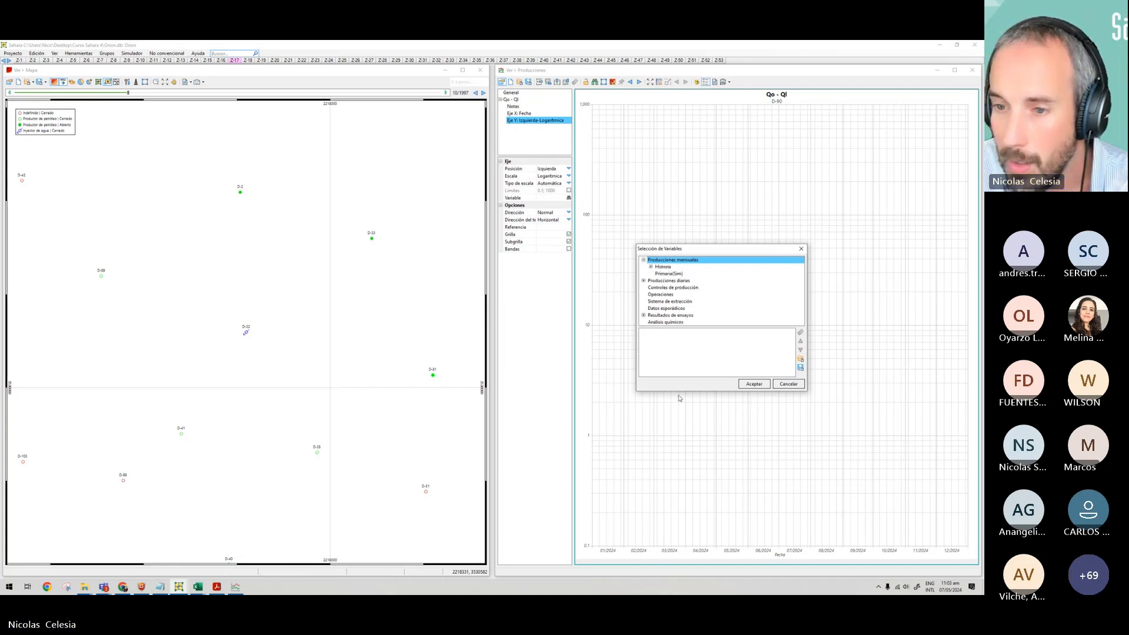
pyautogui.click(651, 267)
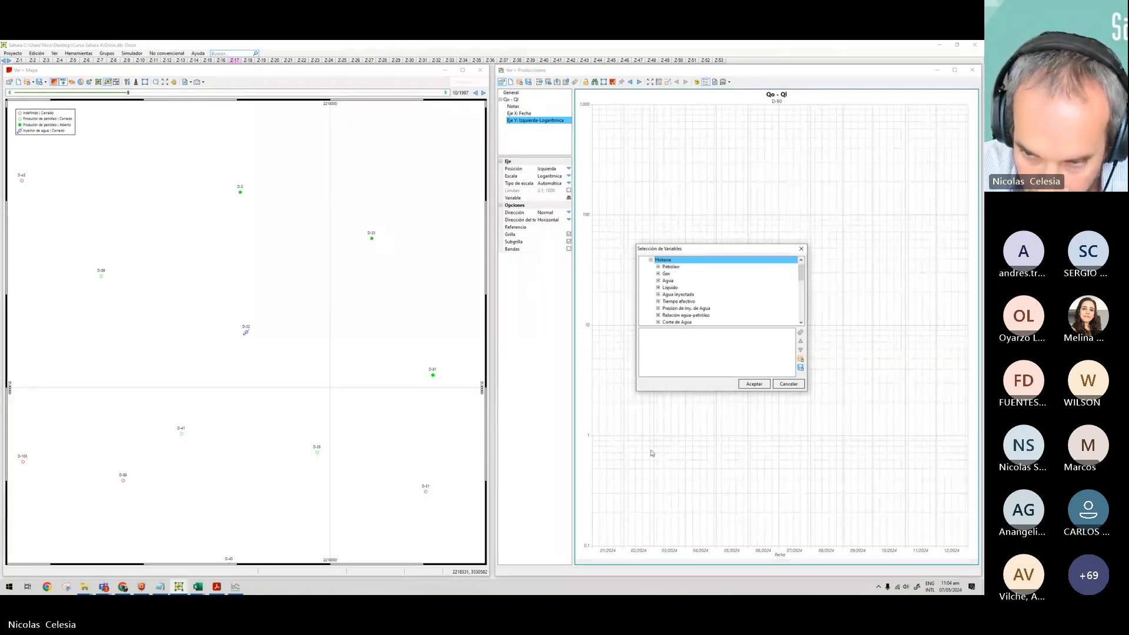
pyautogui.scroll(-1, 682, 271)
pyautogui.scroll(-6, 682, 272)
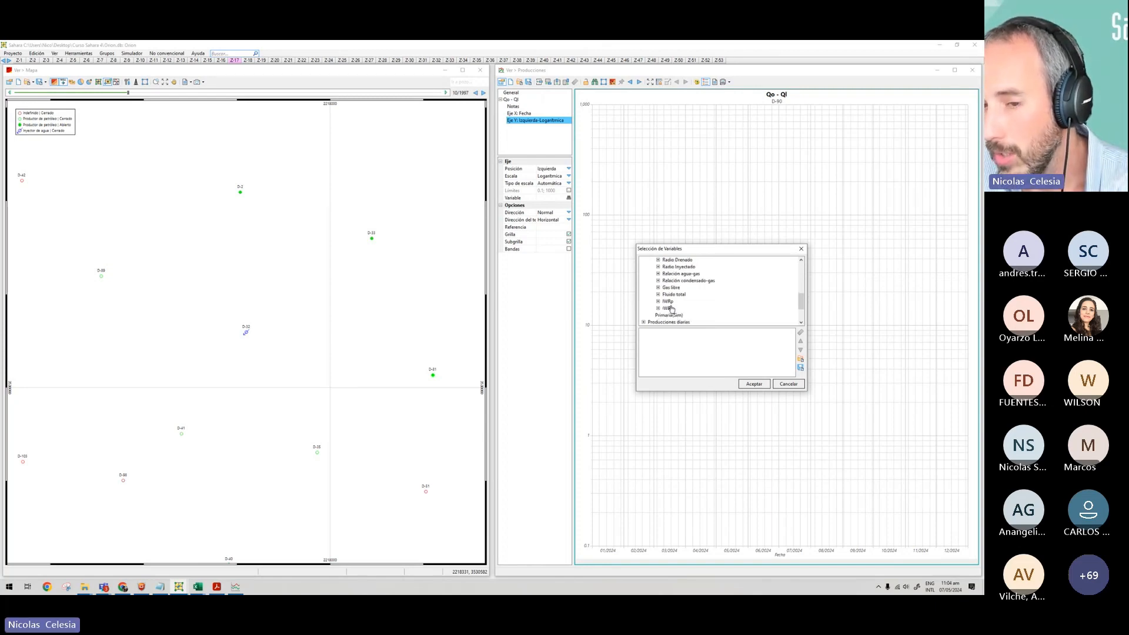
pyautogui.scroll(10, 670, 309)
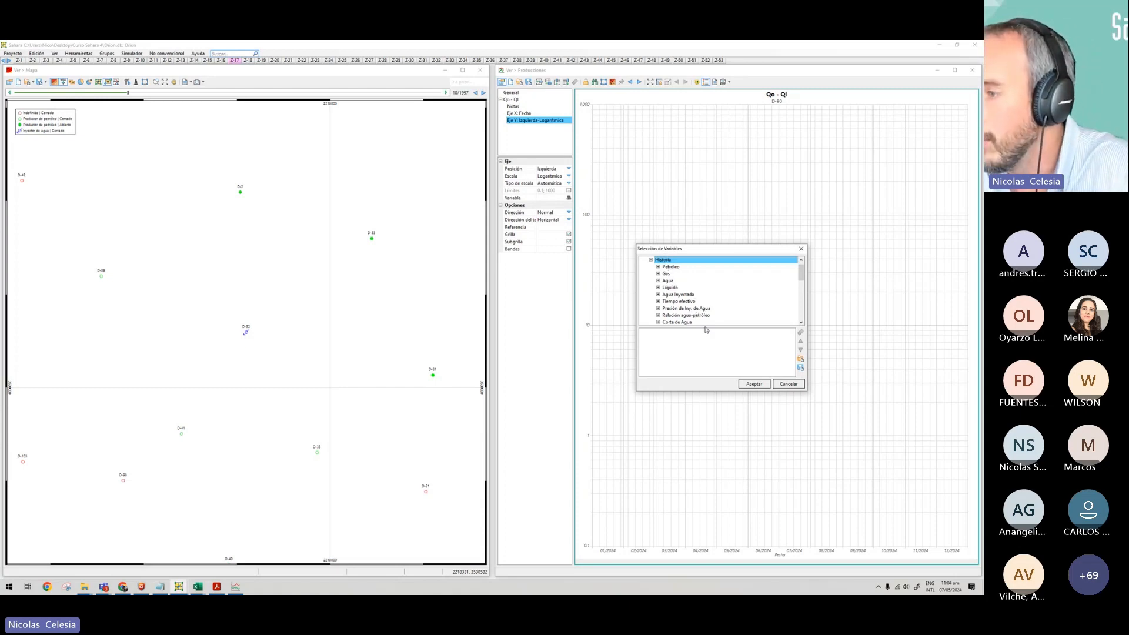
pyautogui.click(658, 267)
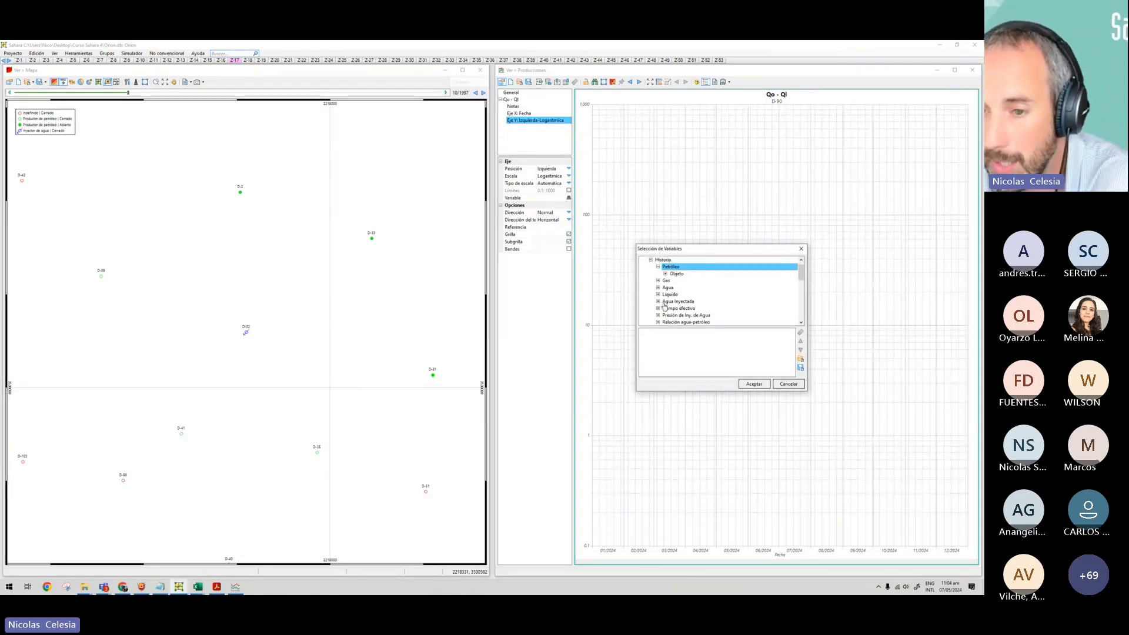
pyautogui.doubleClick(677, 274)
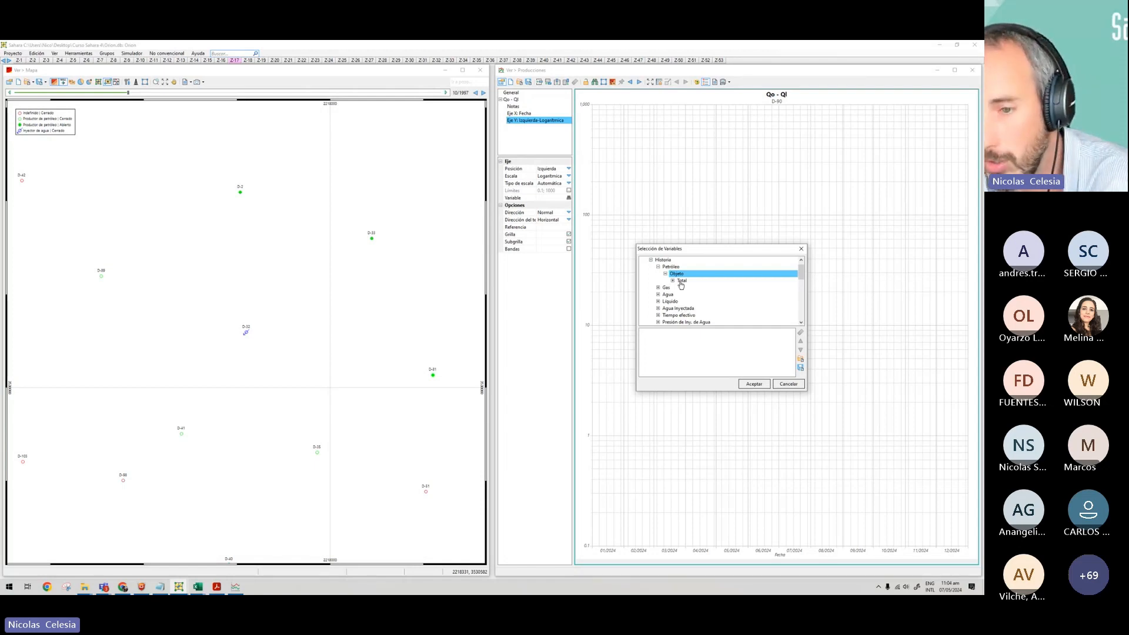
pyautogui.doubleClick(681, 282)
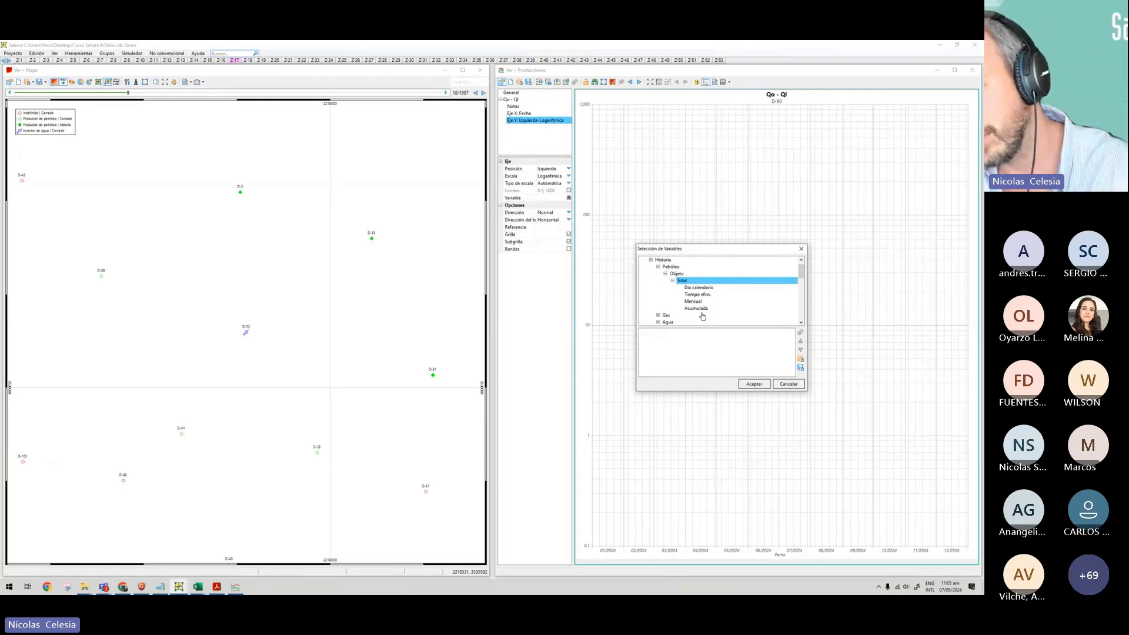
pyautogui.doubleClick(697, 288)
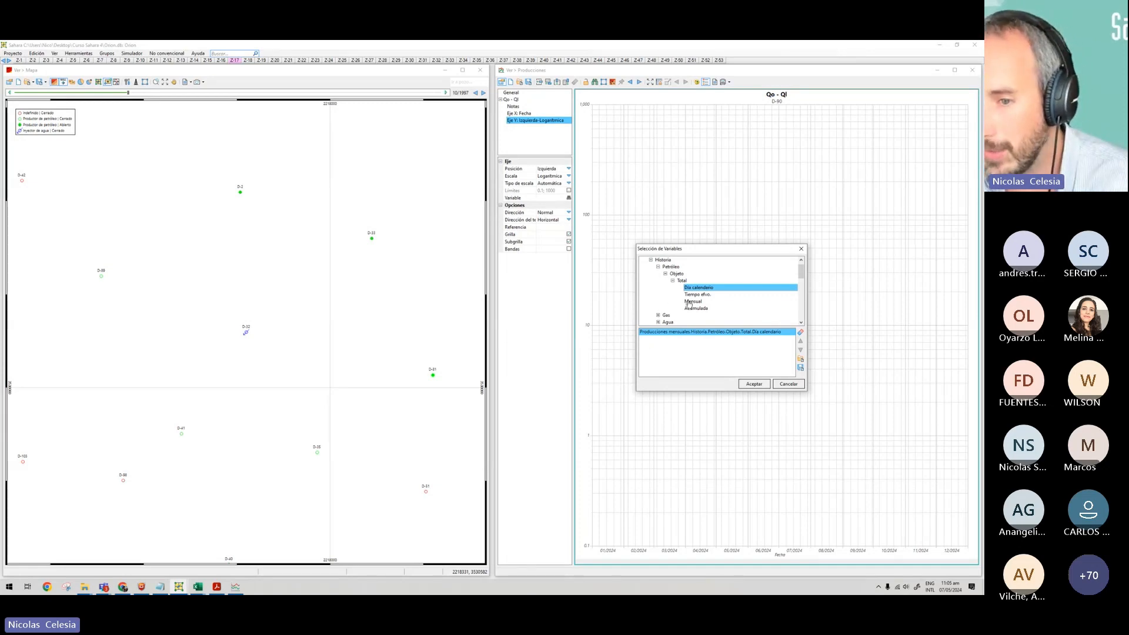
# Add the Historia variable Líquido, Objeto, Total, Día calendario to the axis and accept the variable selection.
pyautogui.scroll(1, 709, 310)
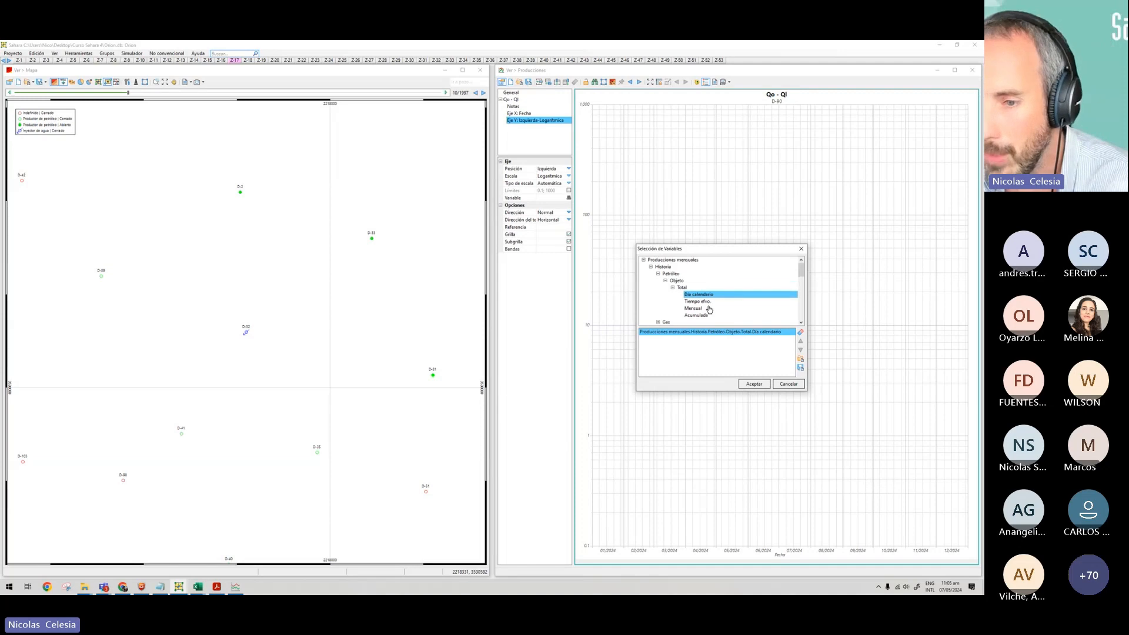
pyautogui.click(658, 274)
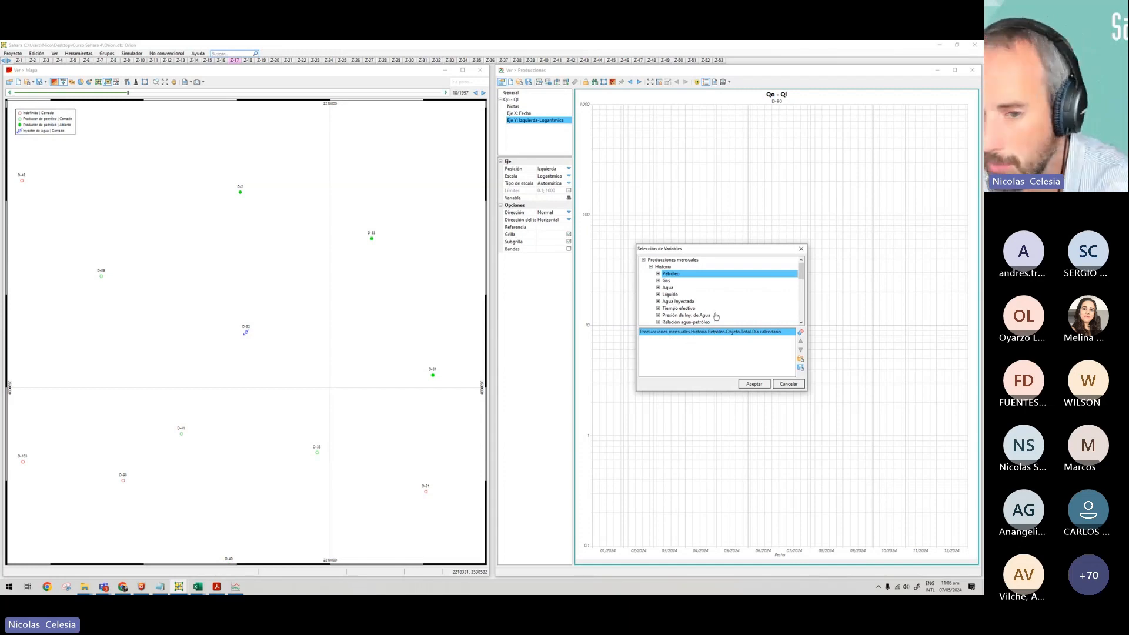
pyautogui.doubleClick(669, 295)
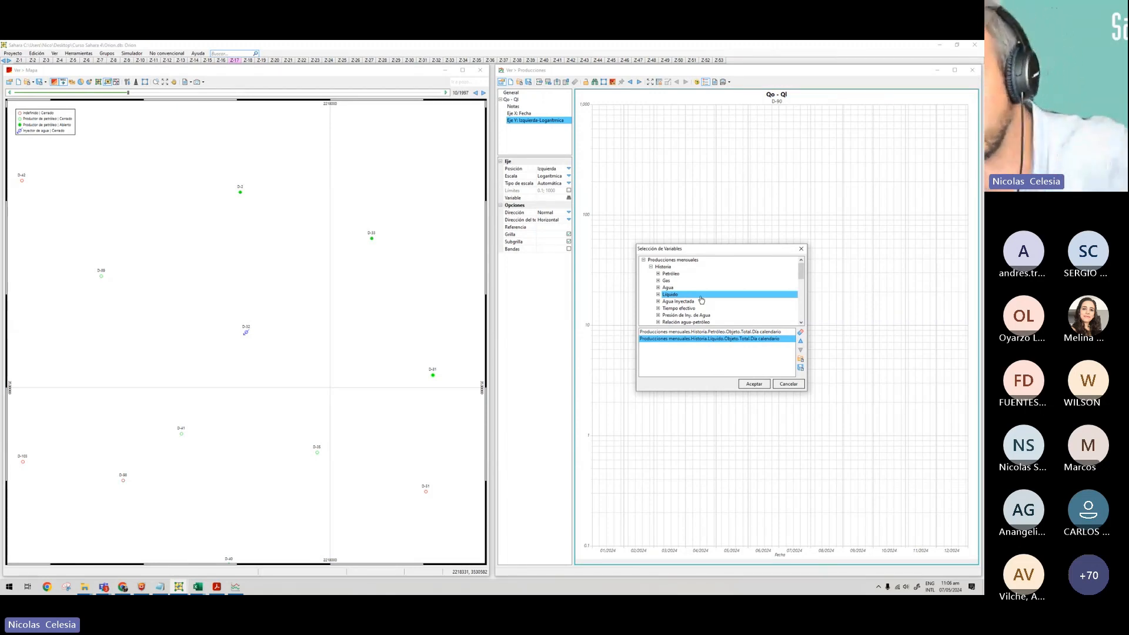
pyautogui.click(755, 384)
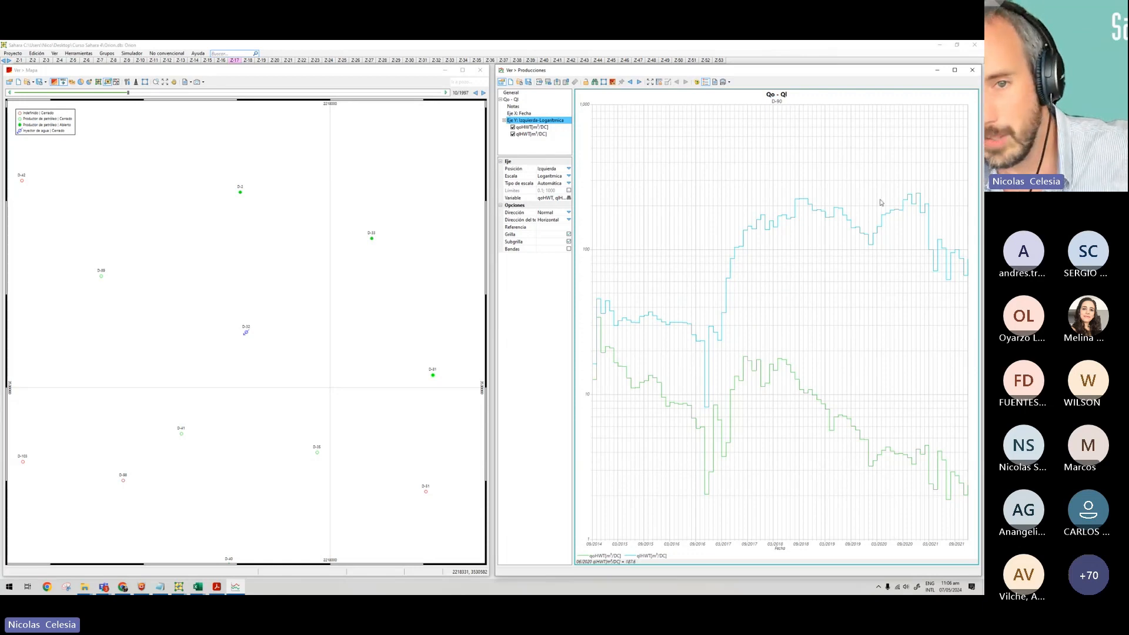
# Try the Recta and Areas formats on the oil curve and return it to Escalones.
pyautogui.click(532, 127)
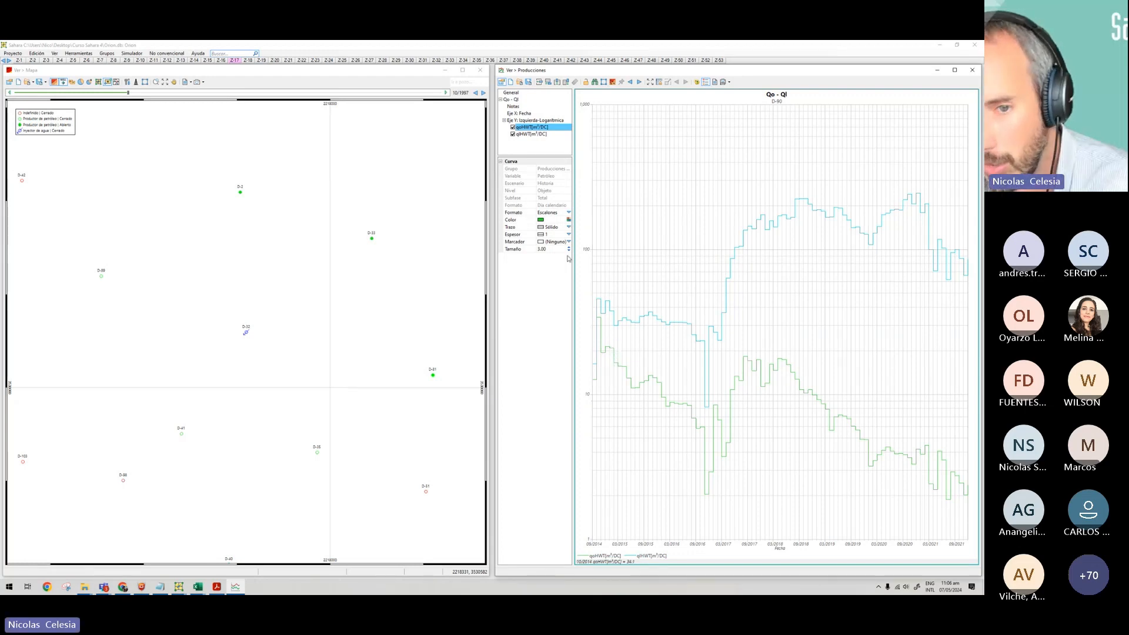
pyautogui.click(568, 212)
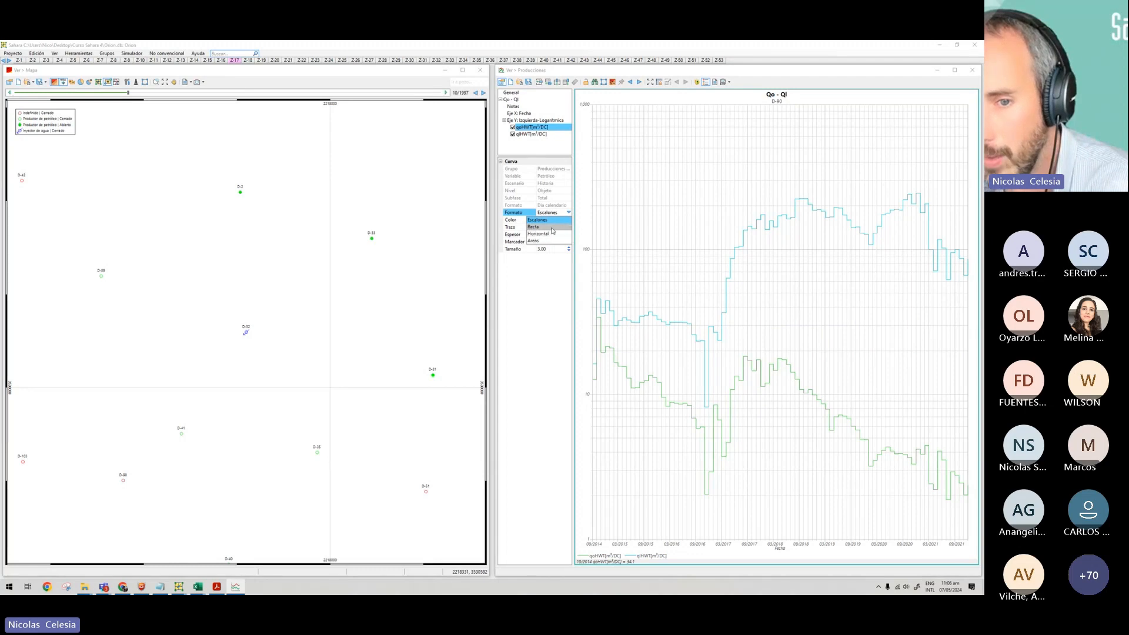
pyautogui.click(553, 228)
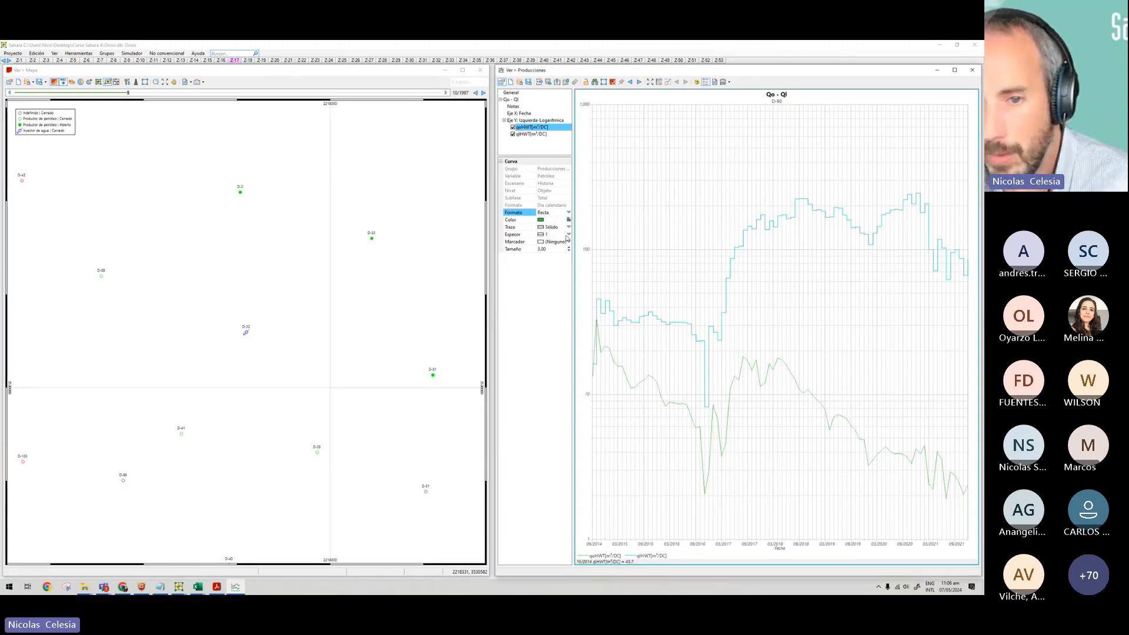
pyautogui.click(568, 213)
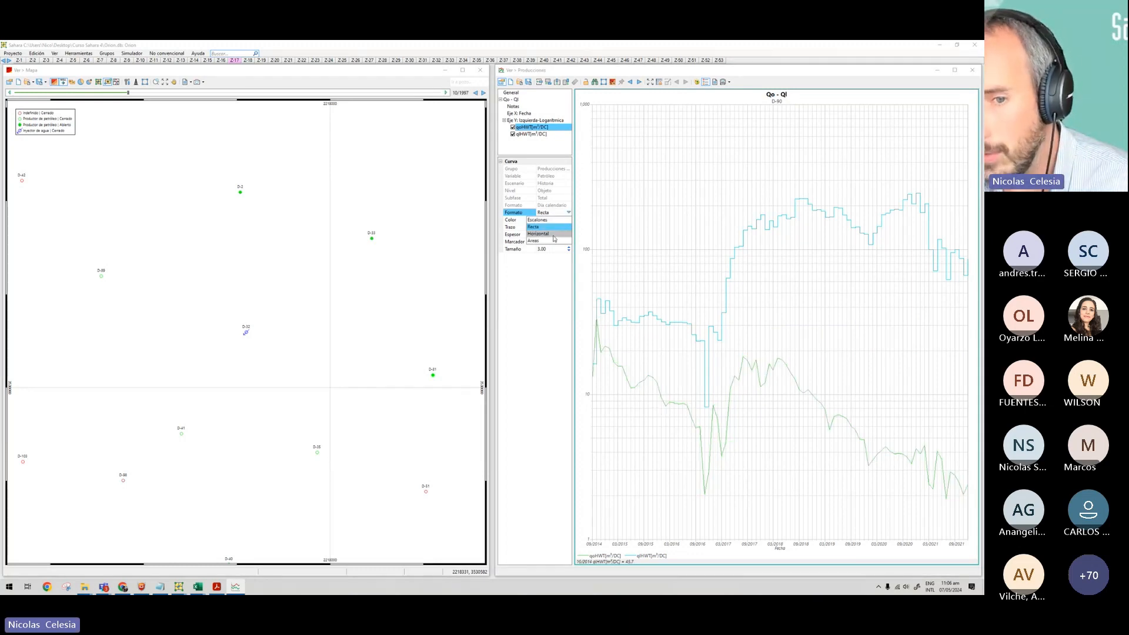
pyautogui.click(547, 241)
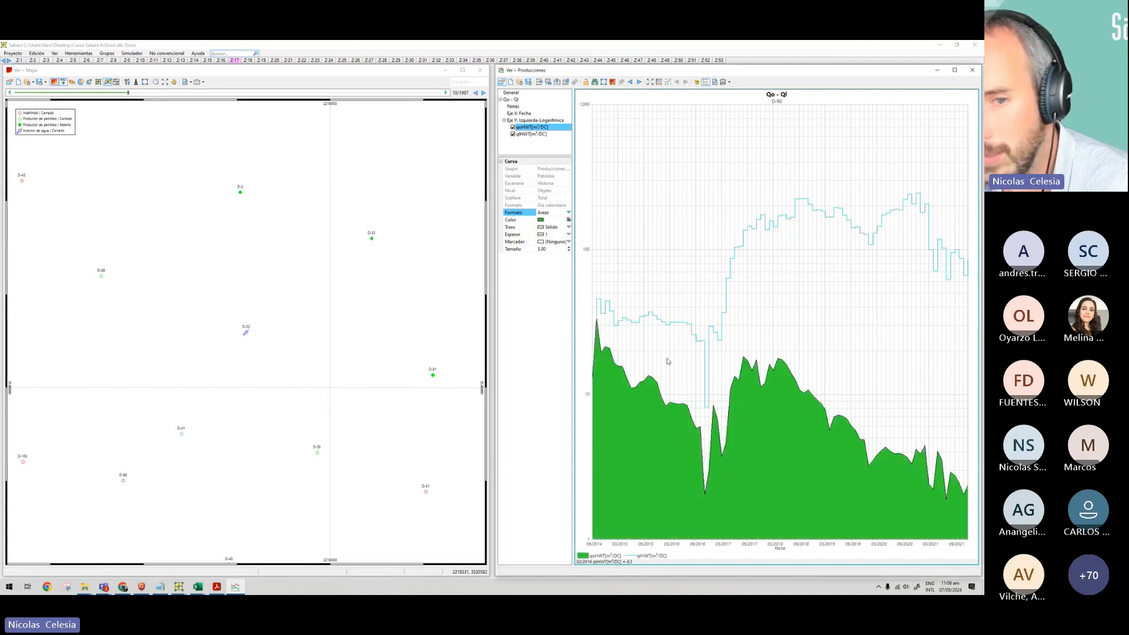
pyautogui.click(569, 212)
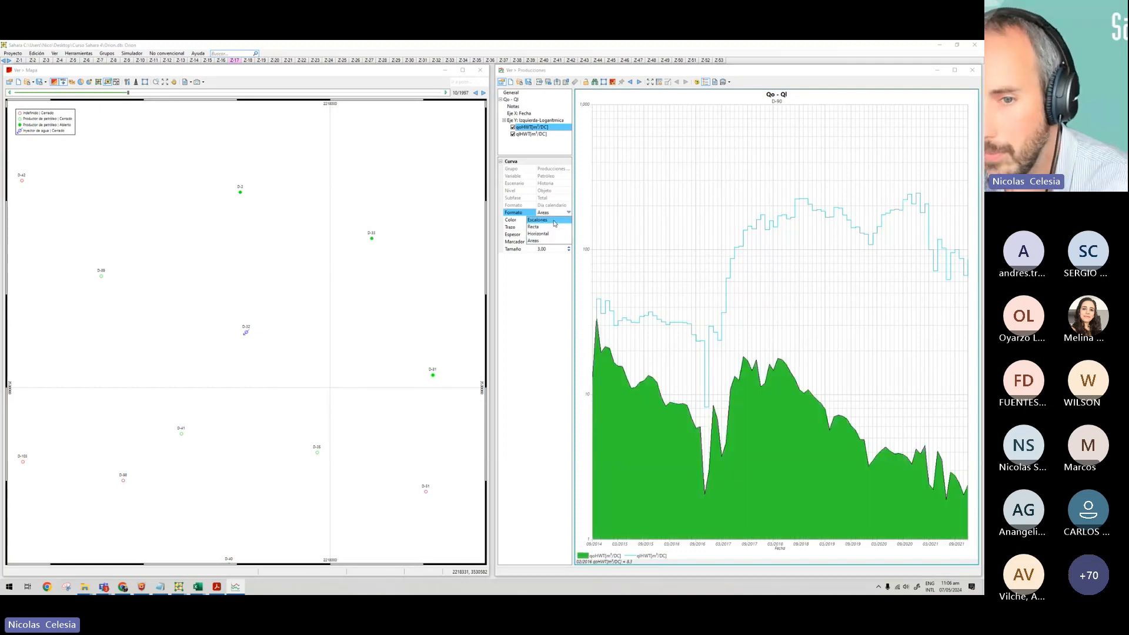
pyautogui.click(546, 220)
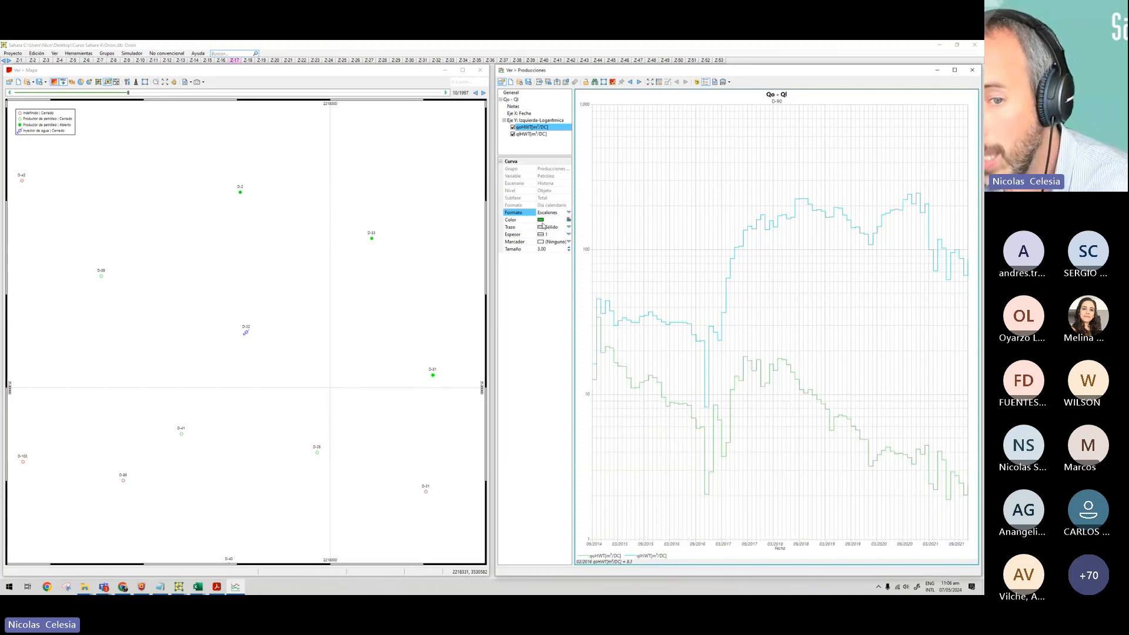
# Set the oil curve's color to a bluish green and its thickness to 2 px, leaving it without a marker.
pyautogui.click(568, 220)
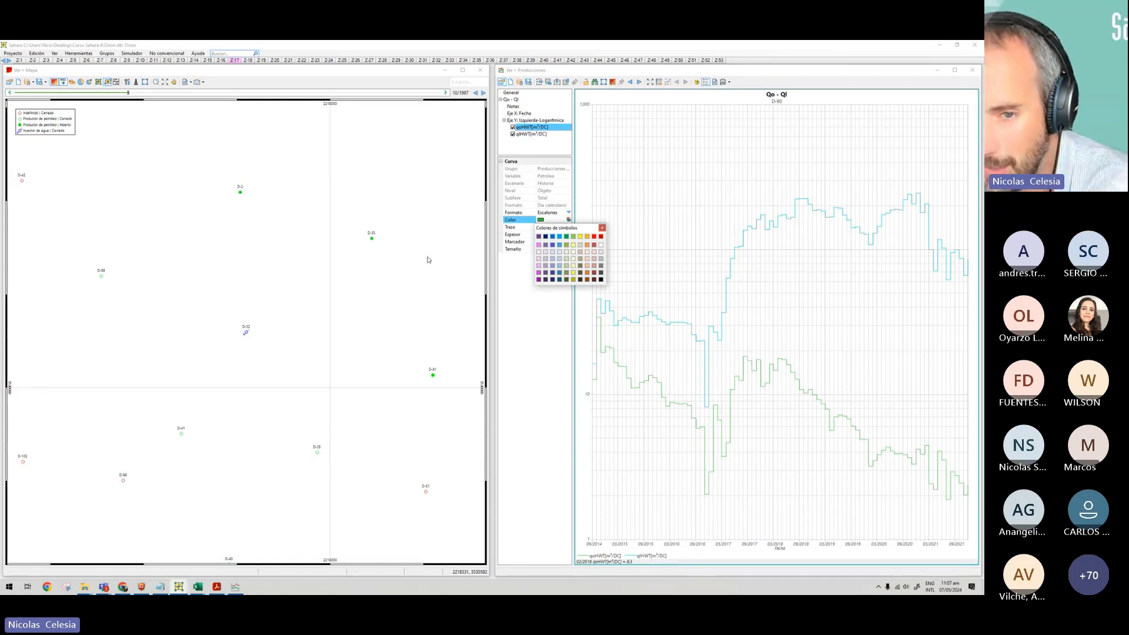
pyautogui.click(568, 237)
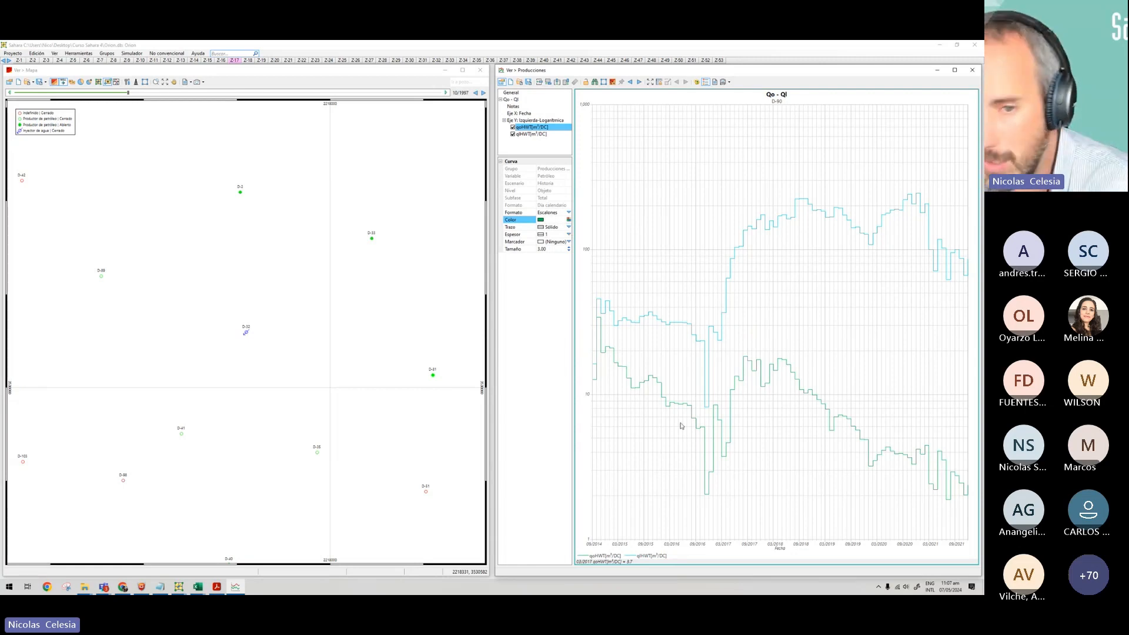
pyautogui.click(568, 234)
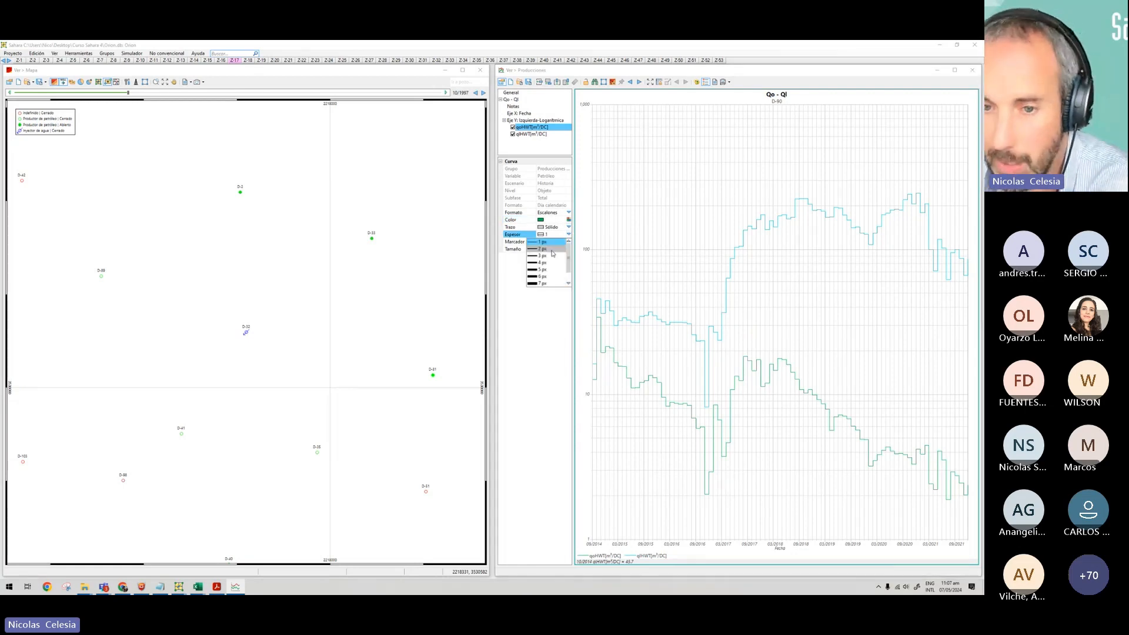
pyautogui.click(546, 255)
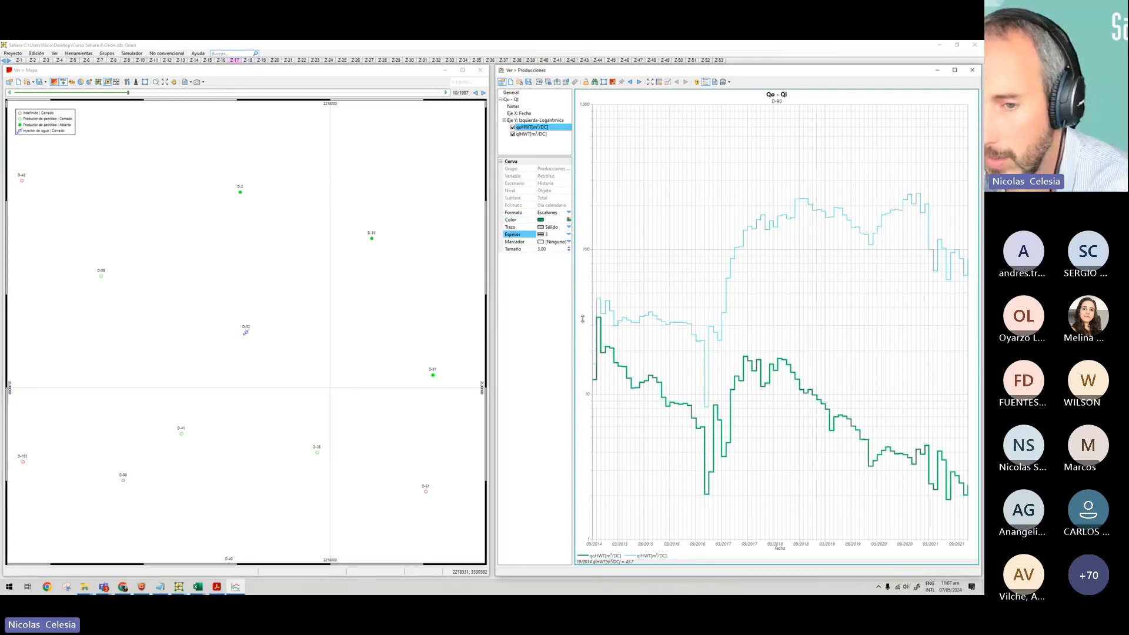
pyautogui.click(568, 234)
pyautogui.click(546, 248)
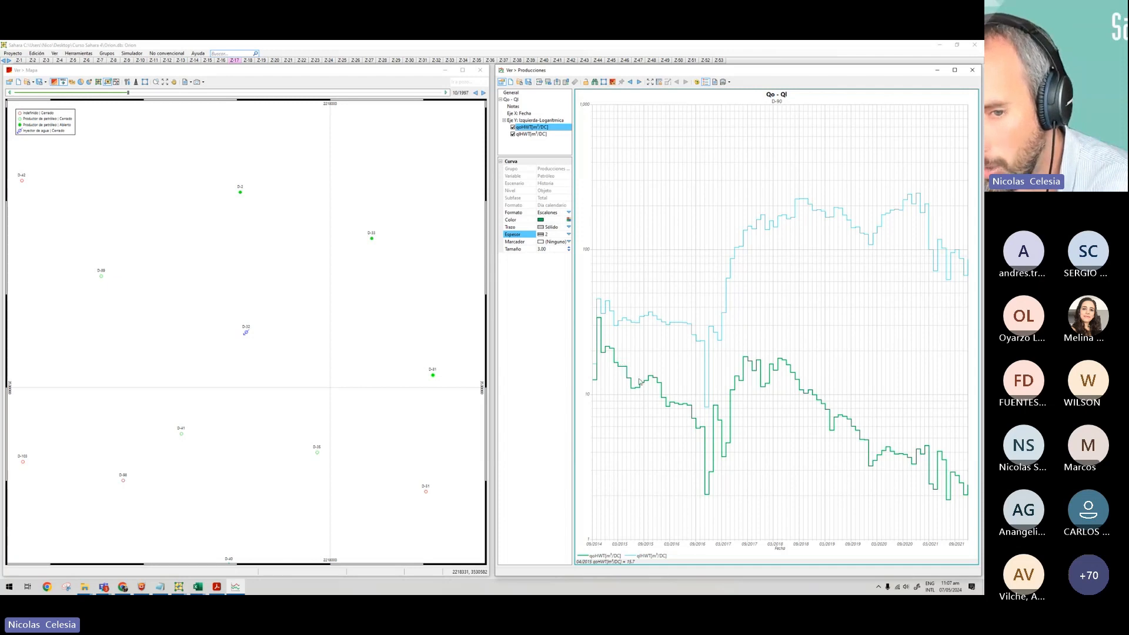
pyautogui.click(568, 241)
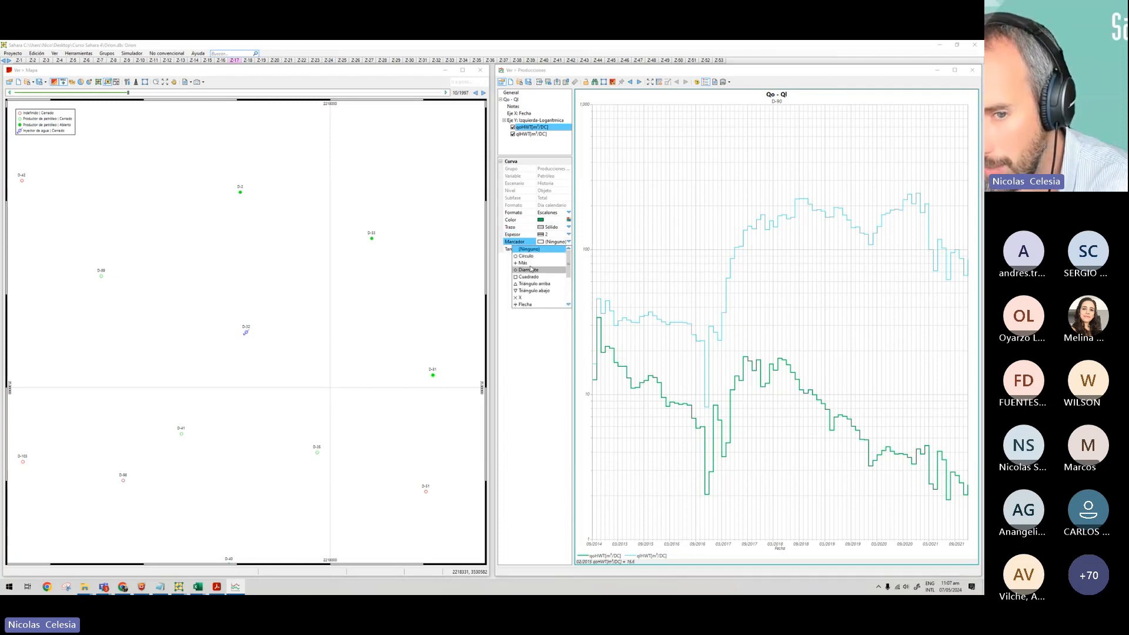
pyautogui.click(537, 327)
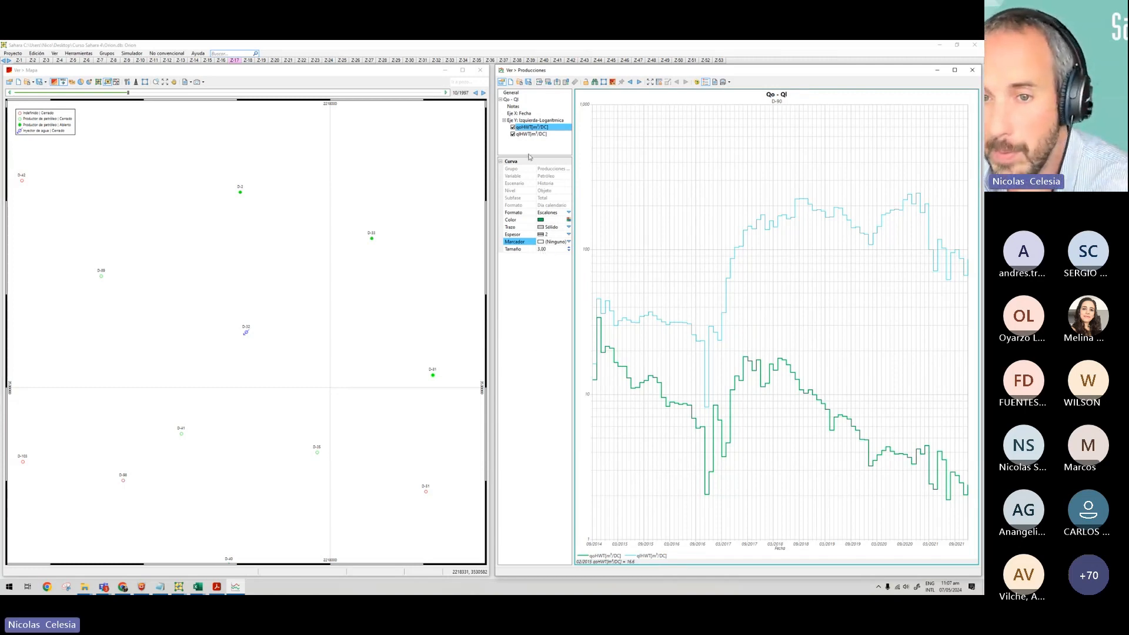
# Set the liquid curve's thickness to 2 and its color to a darker blue.
pyautogui.click(531, 134)
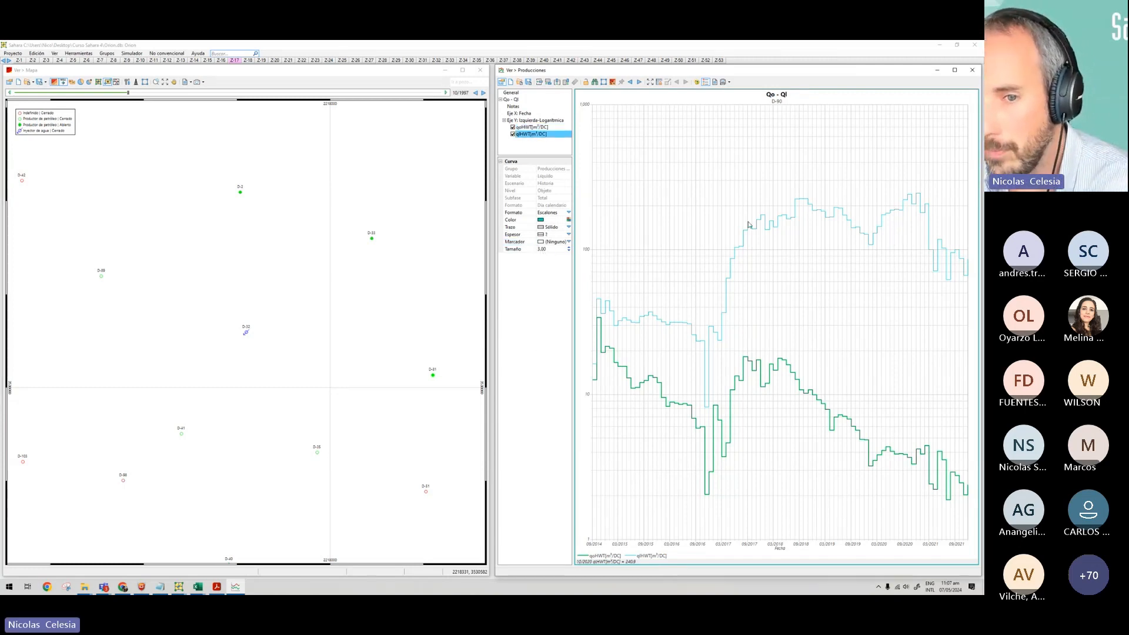
pyautogui.click(567, 234)
pyautogui.click(547, 249)
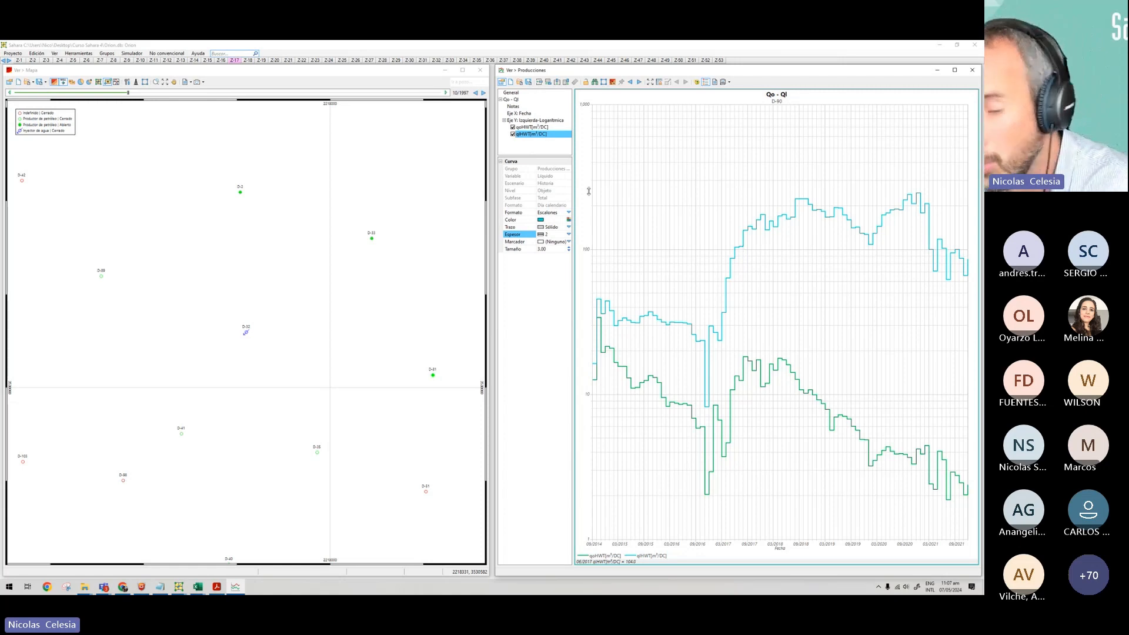
pyautogui.click(568, 220)
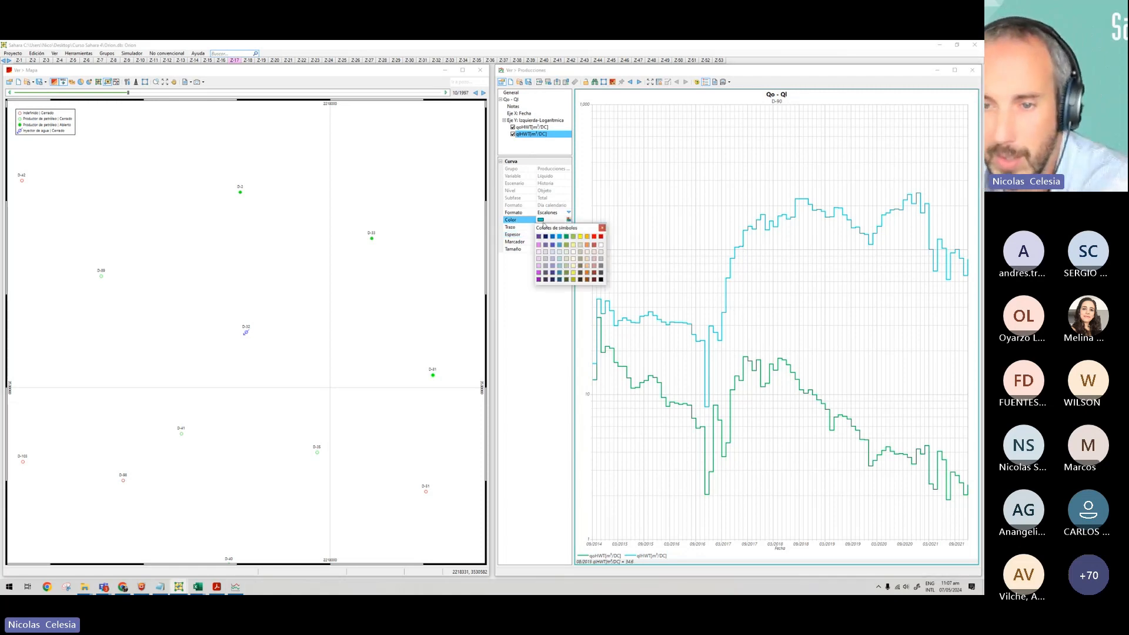
pyautogui.click(552, 245)
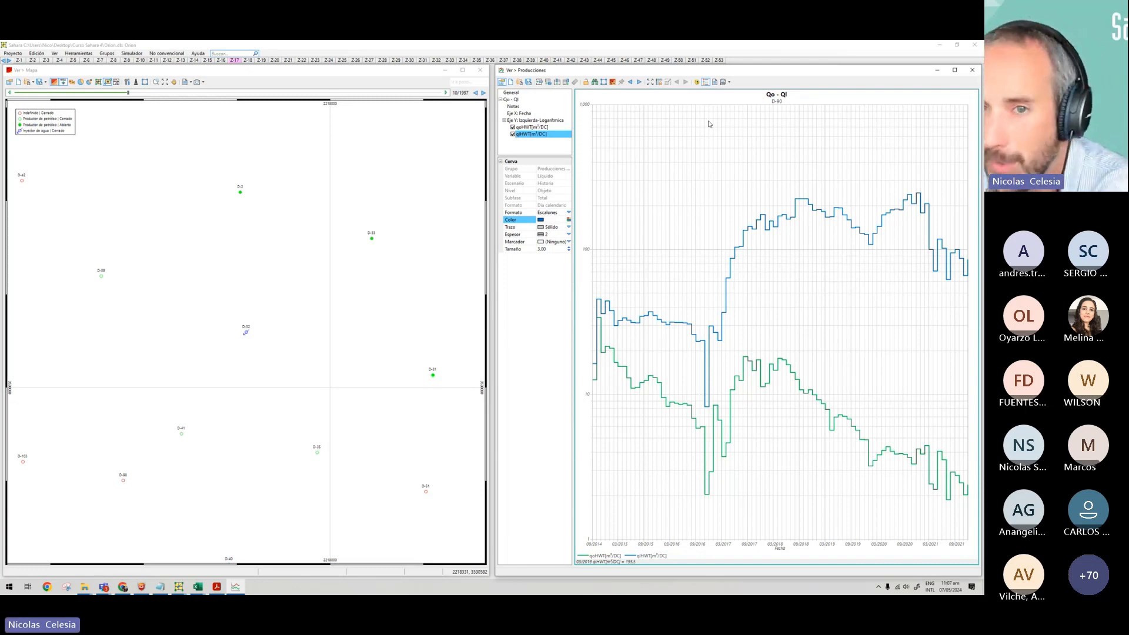
# Add a second chart to the production view and title it Qo/Ql/RAP vs Np.
pyautogui.click(549, 84)
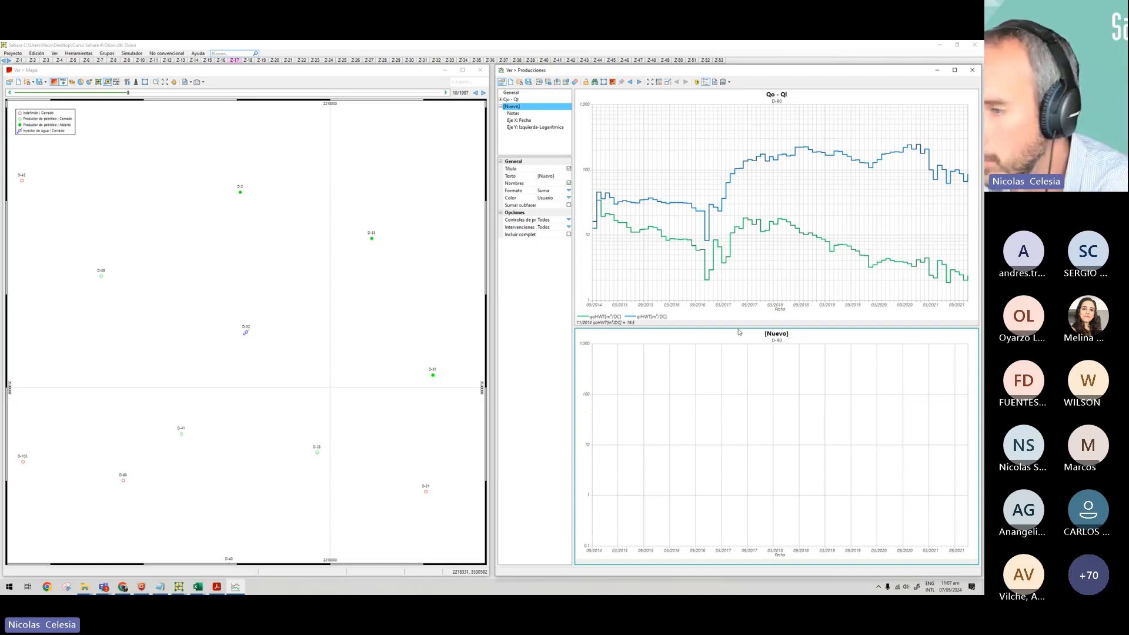
pyautogui.click(559, 176)
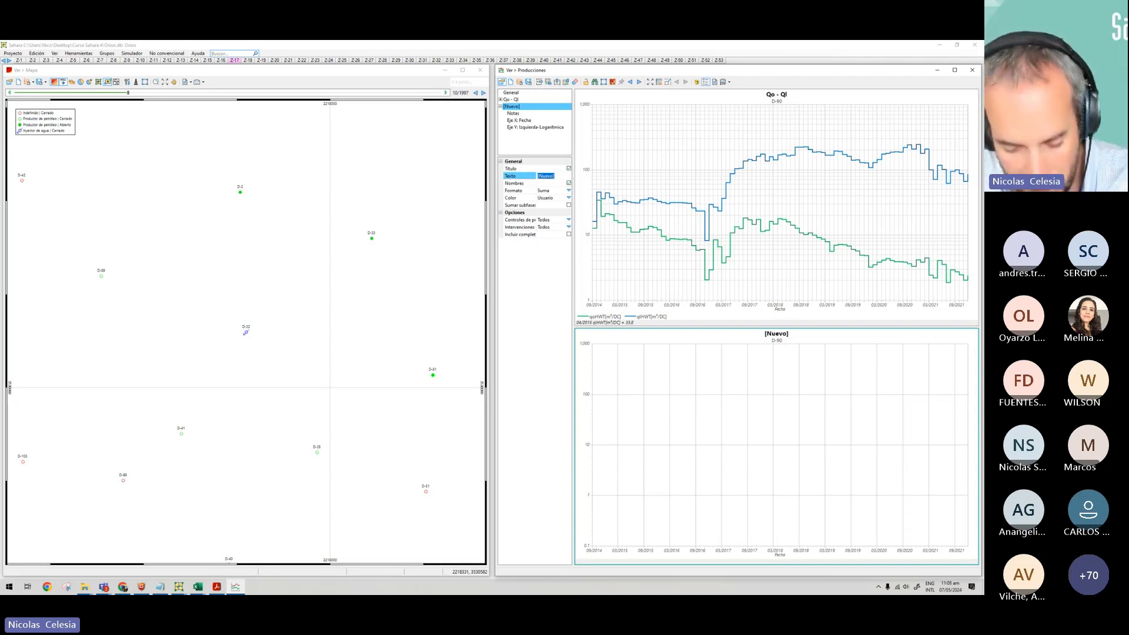
pyautogui.write('Qo')
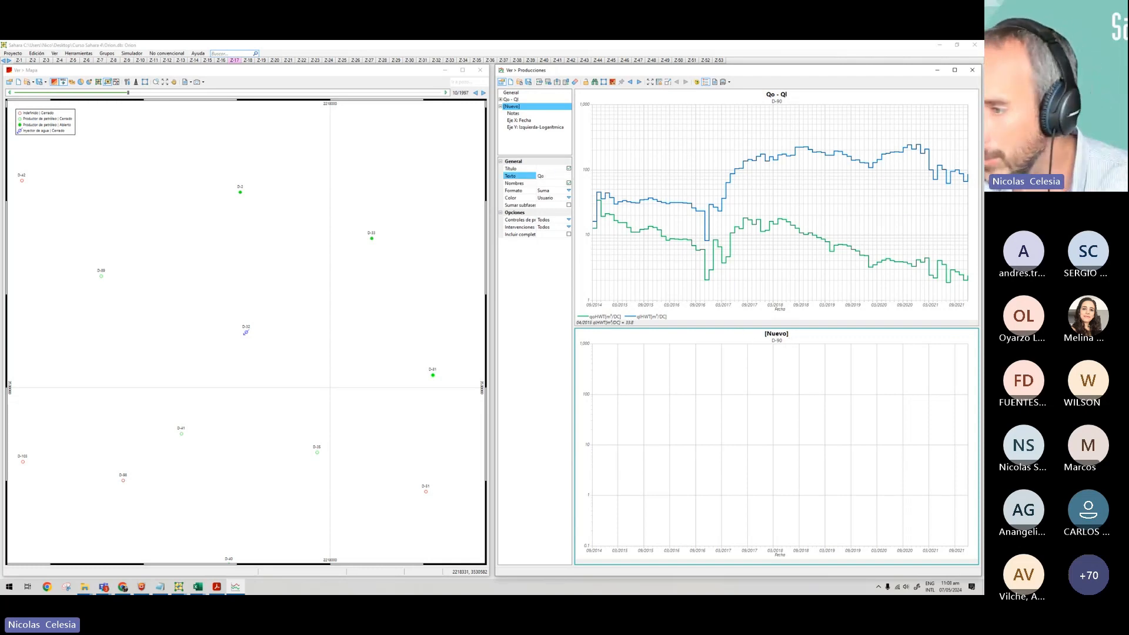
pyautogui.write('/Ql')
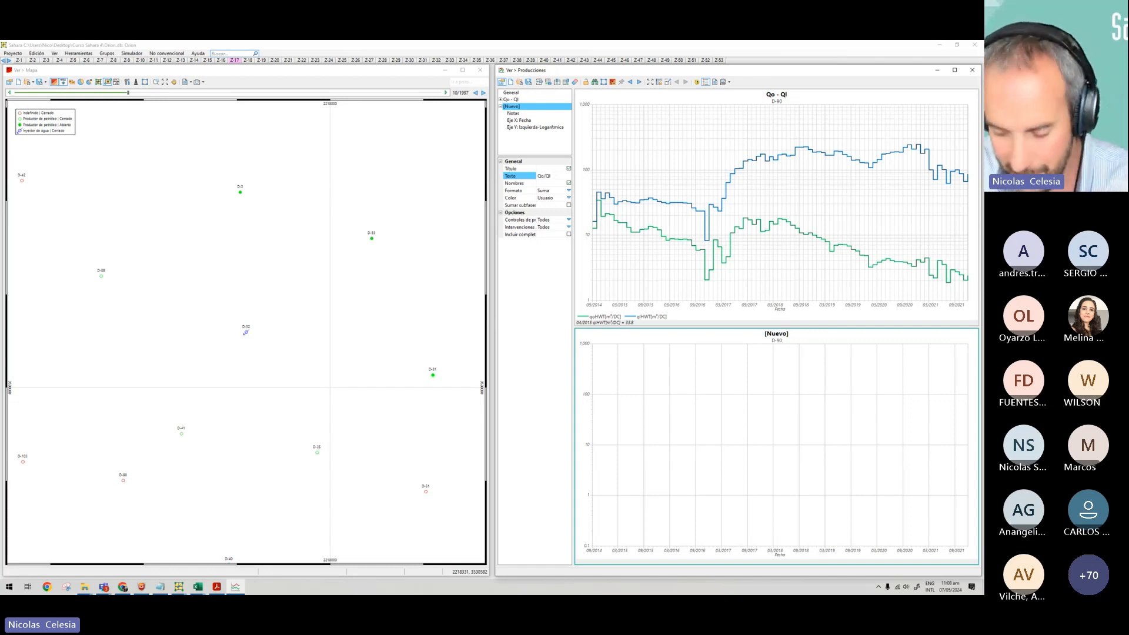
pyautogui.write('/RAP')
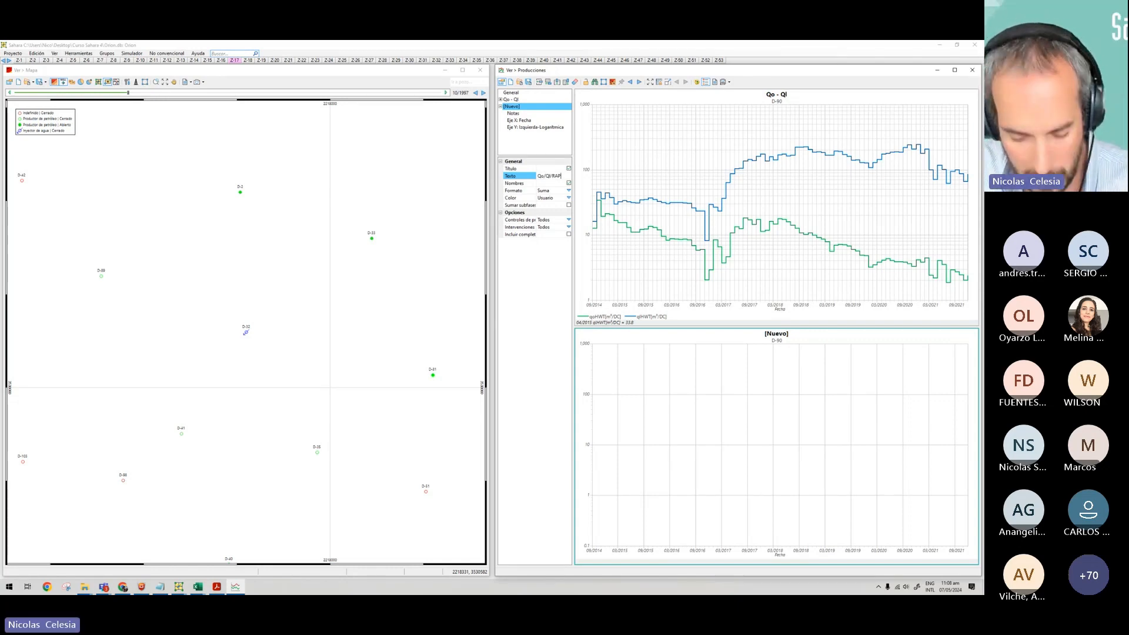
pyautogui.write(' vs Np')
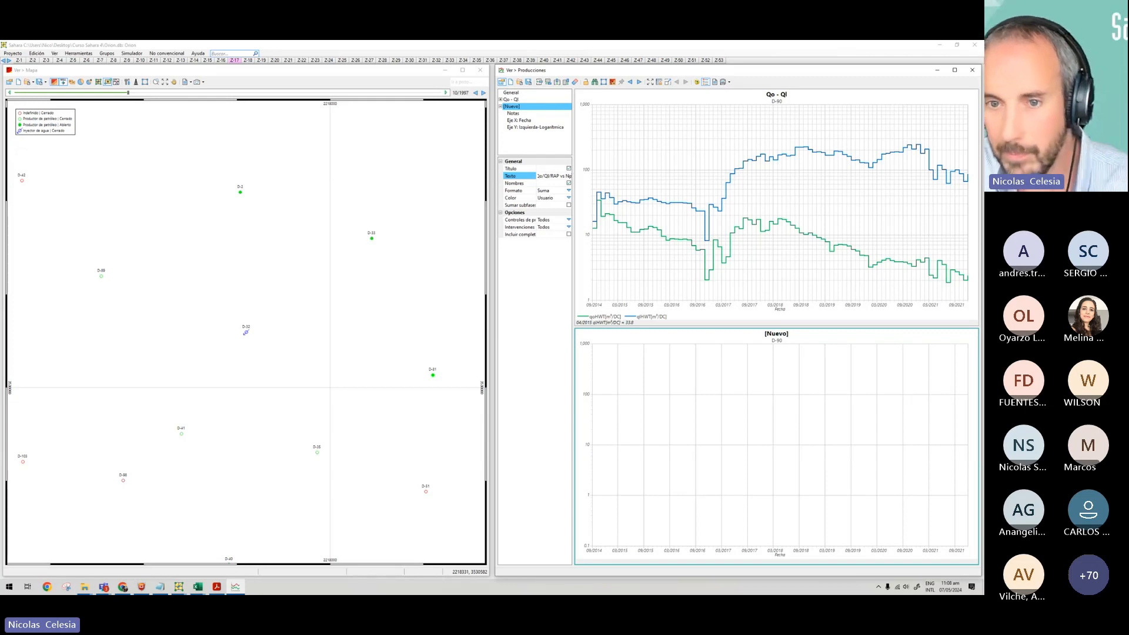
pyautogui.press('Return')
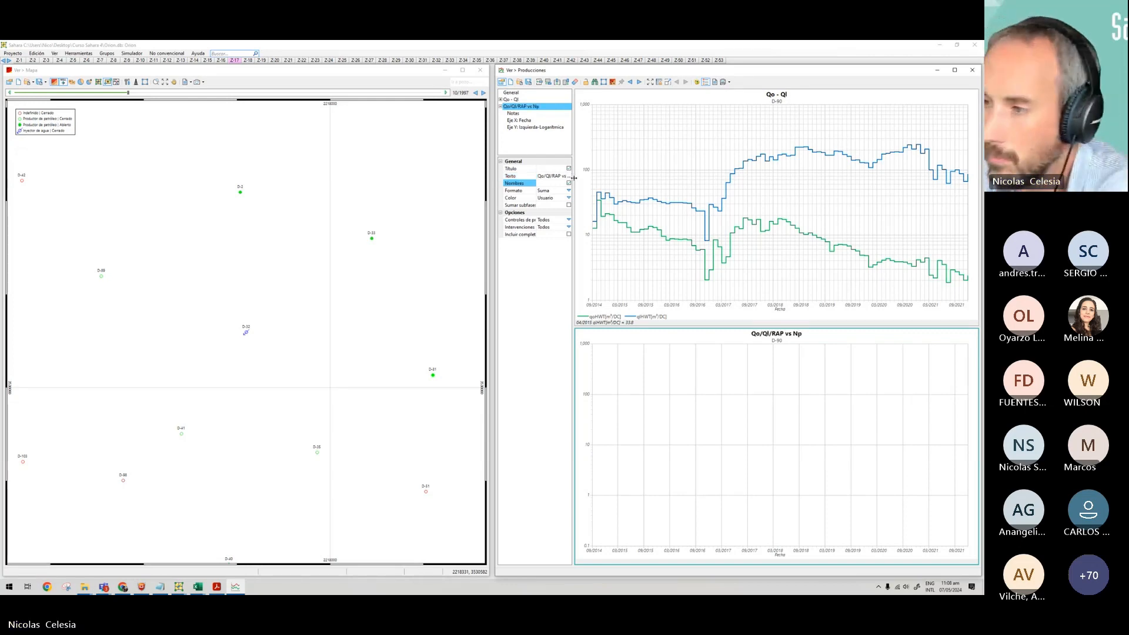
# Change the X axis type of the Qo/Ql/RAP vs Np chart to Variable.
pyautogui.click(520, 121)
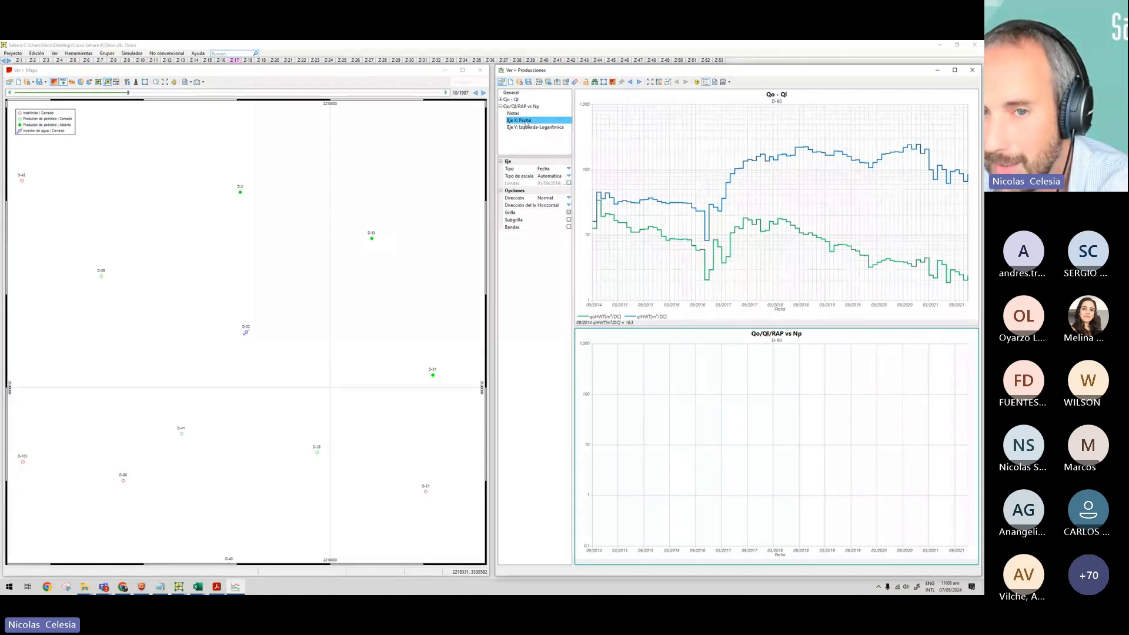
pyautogui.click(568, 169)
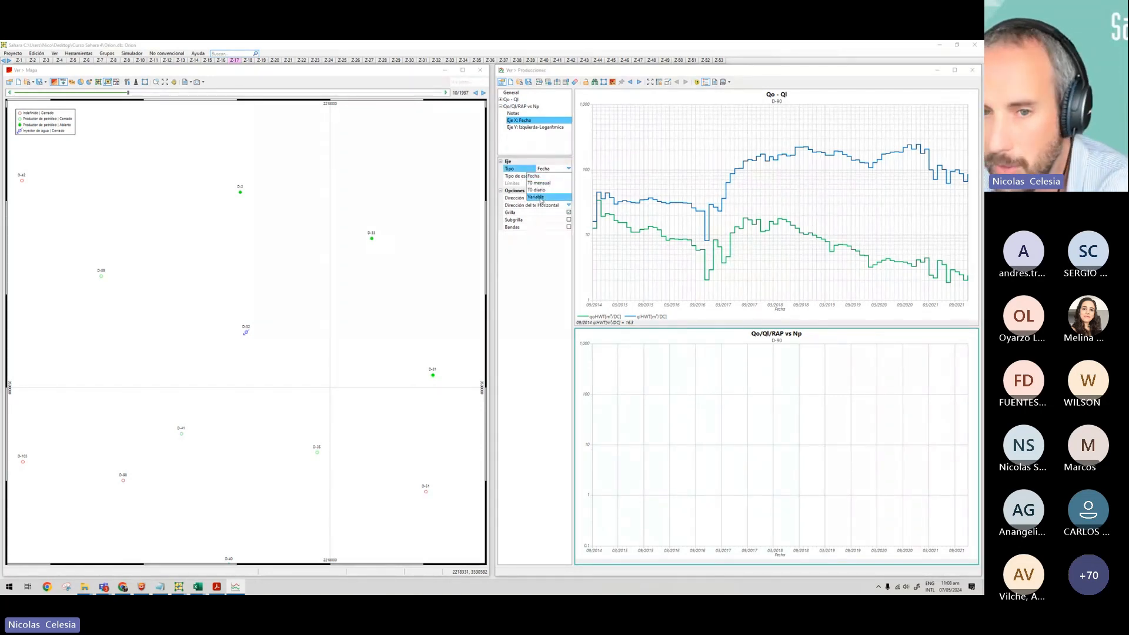
pyautogui.click(540, 198)
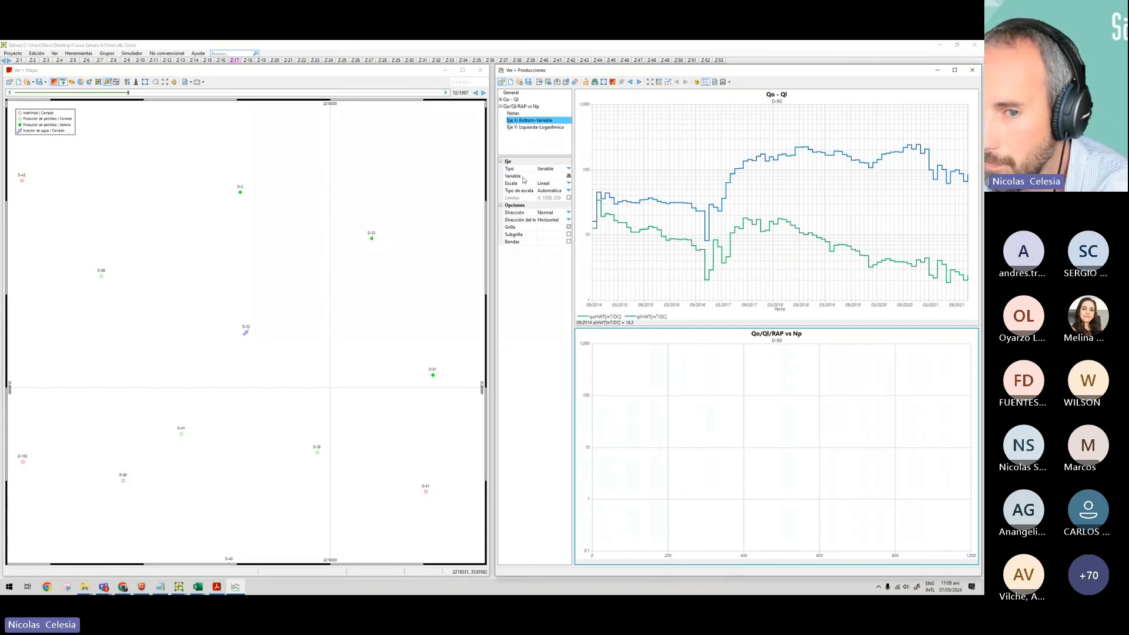
# Try the monthly Historia variable Relación agua-petróleo, Objeto, as the new chart's X axis variable.
pyautogui.click(568, 176)
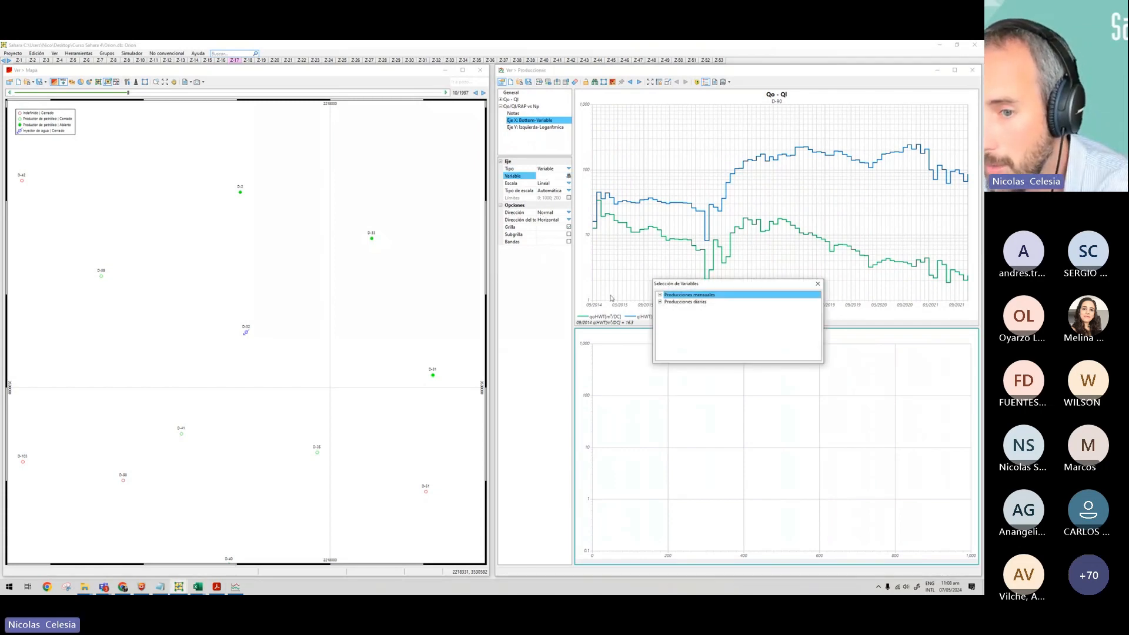
pyautogui.doubleClick(682, 298)
pyautogui.doubleClick(682, 304)
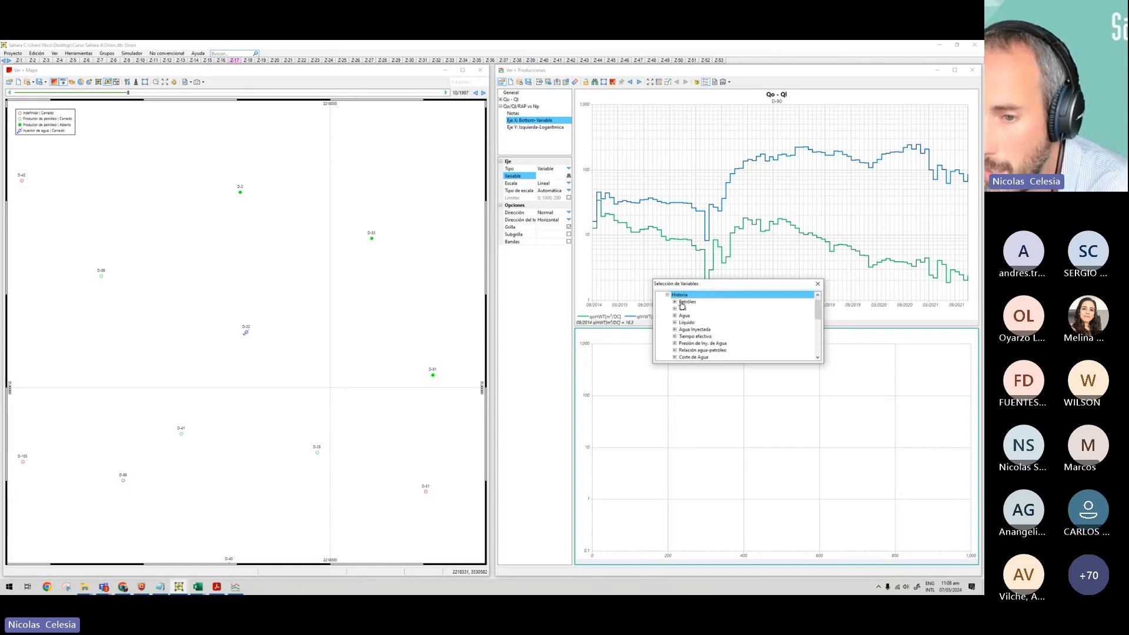
pyautogui.scroll(-2, 714, 341)
pyautogui.scroll(-2, 692, 346)
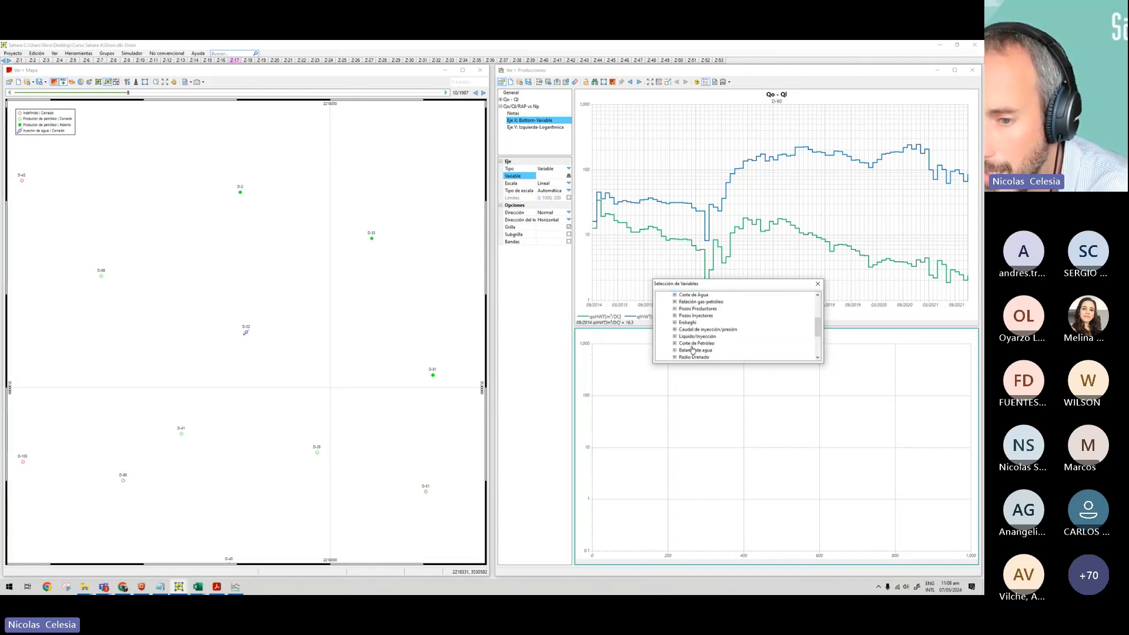
pyautogui.scroll(-1, 697, 352)
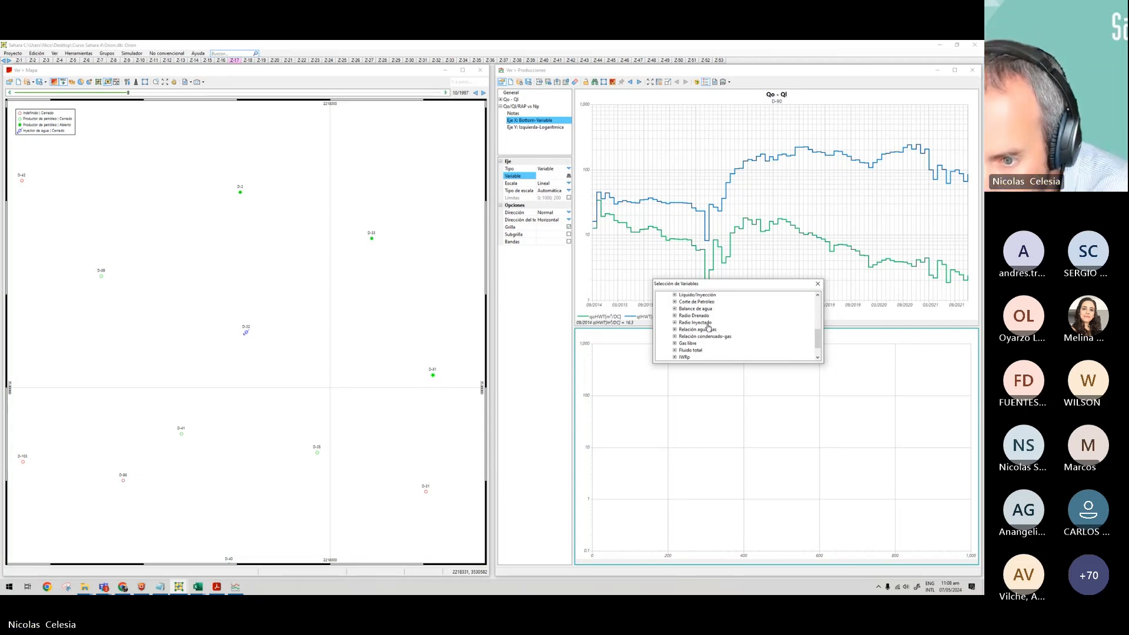
pyautogui.scroll(-1, 707, 338)
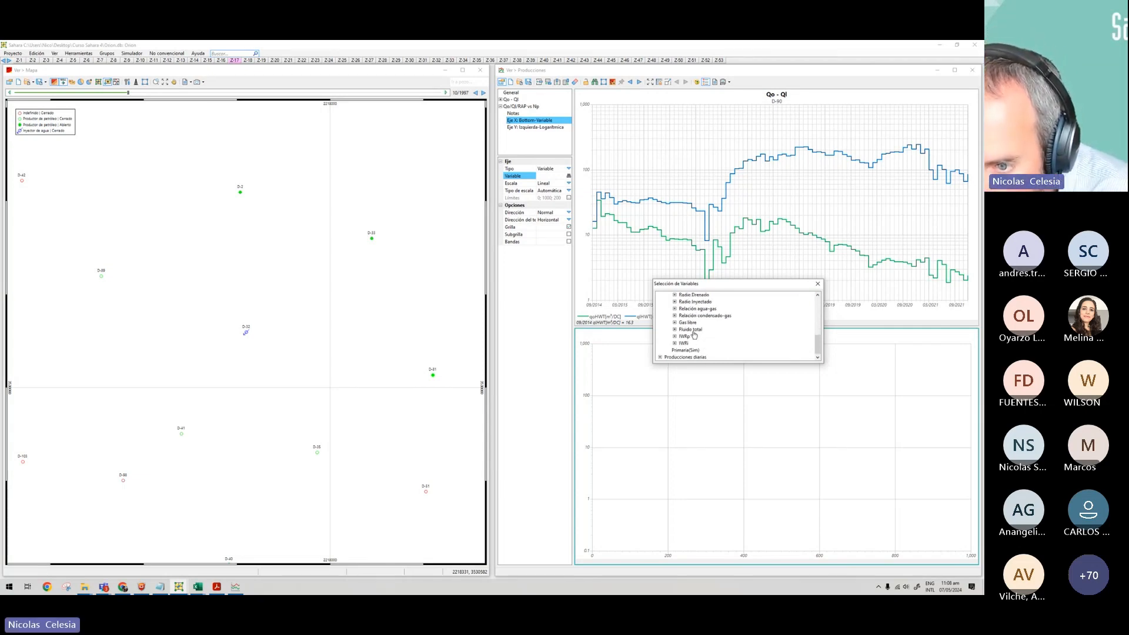
pyautogui.scroll(1, 699, 333)
pyautogui.scroll(1, 699, 331)
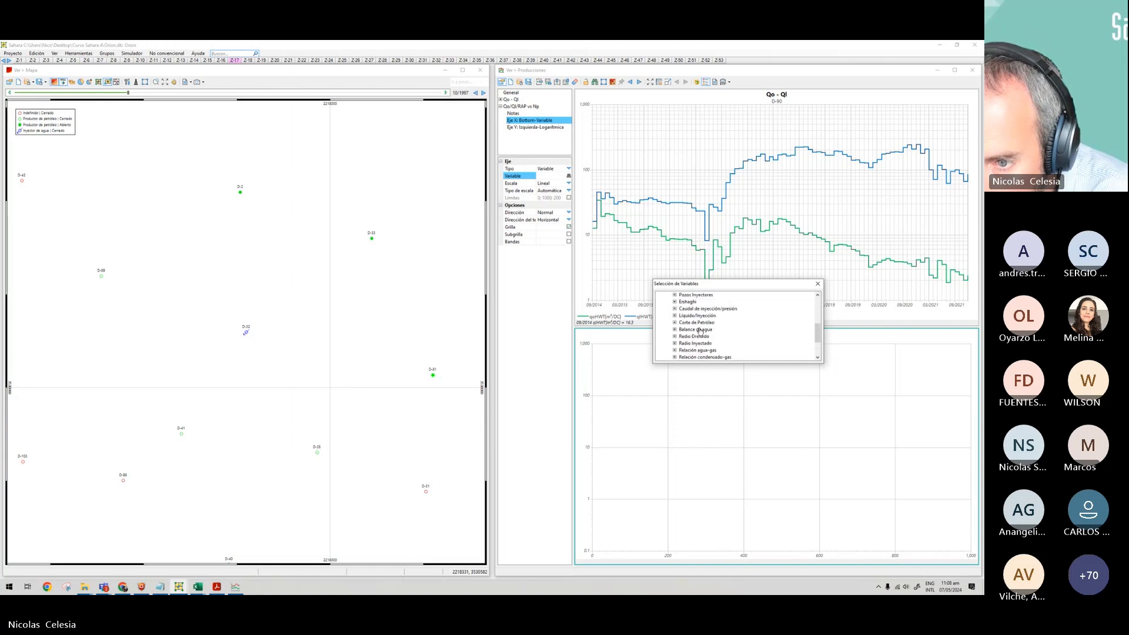
pyautogui.scroll(1, 699, 331)
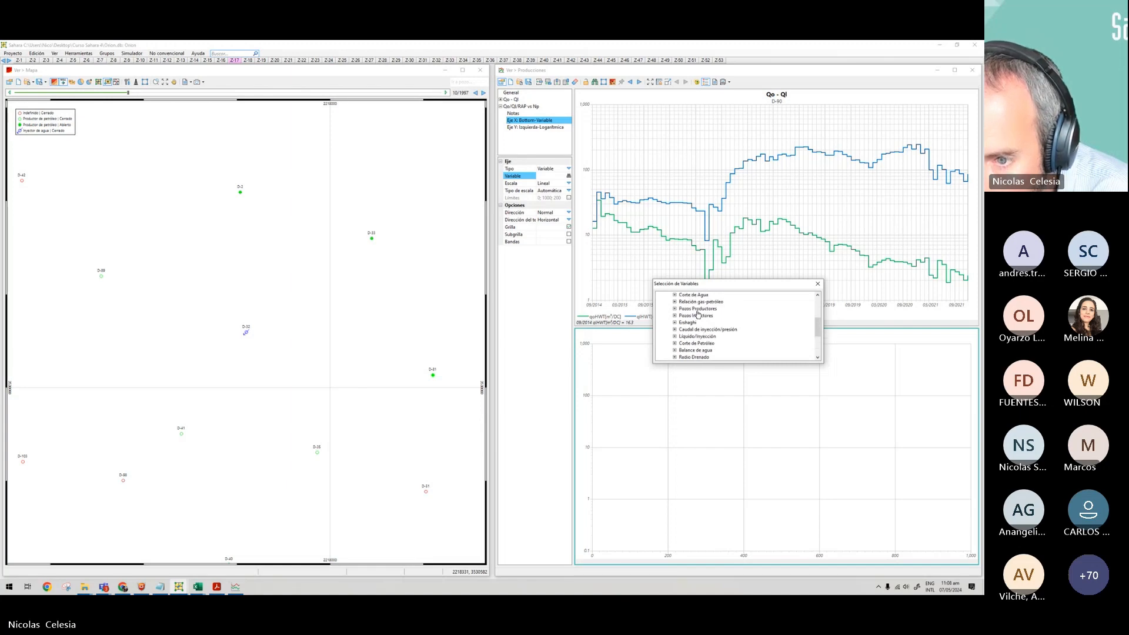
pyautogui.scroll(1, 706, 316)
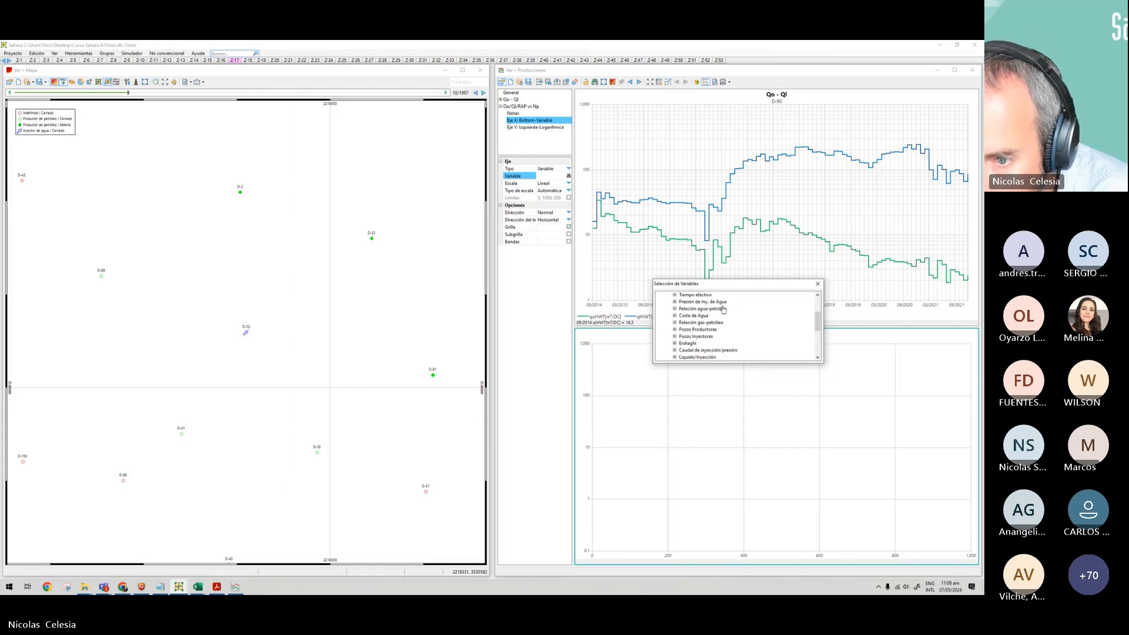
pyautogui.doubleClick(706, 308)
pyautogui.doubleClick(693, 316)
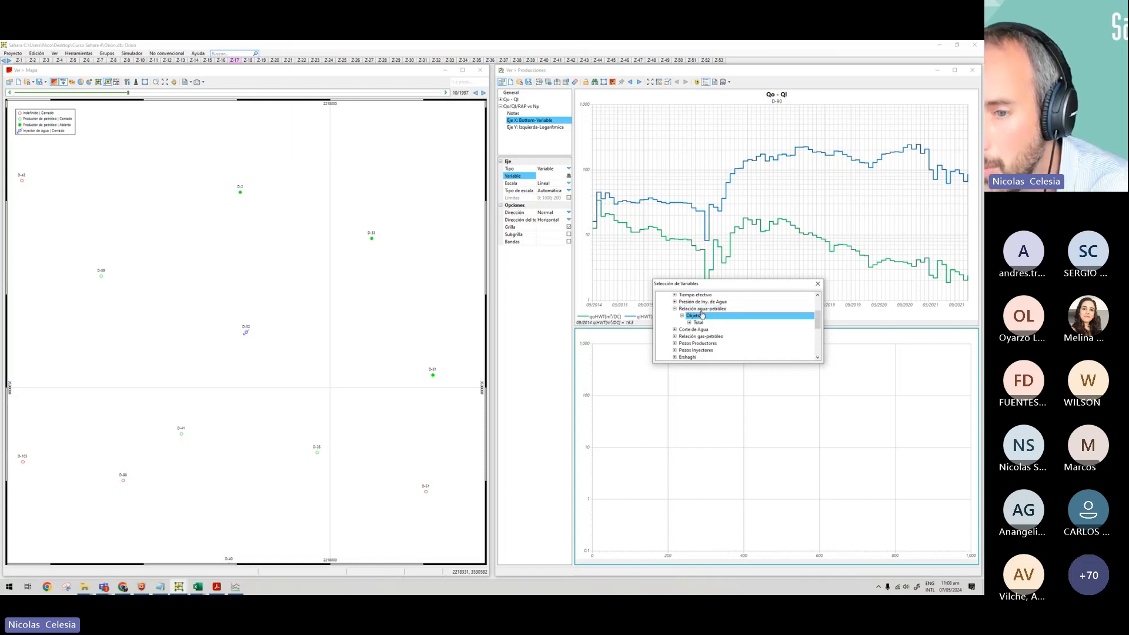
pyautogui.doubleClick(687, 315)
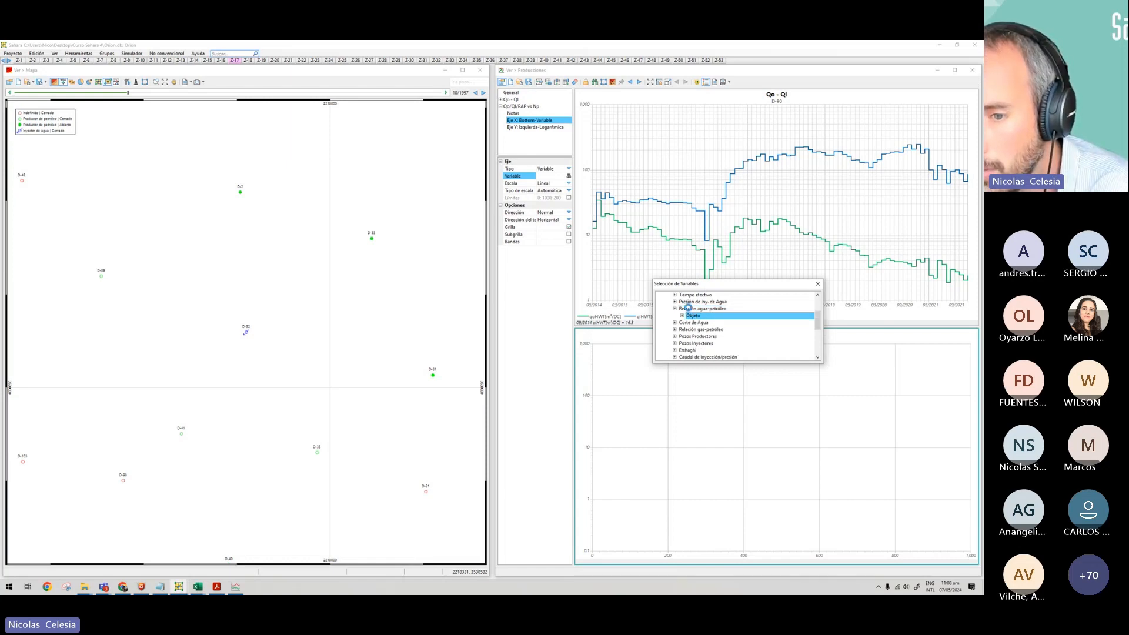
pyautogui.doubleClick(691, 315)
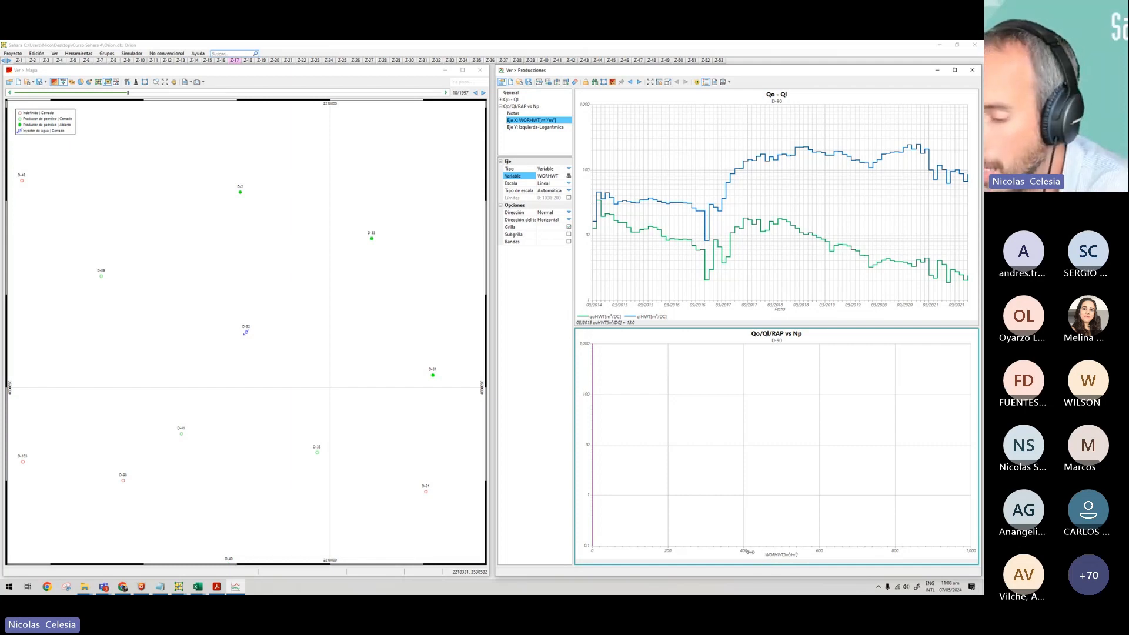
# Set the X axis variable to the monthly Historia cumulative oil (Np), under Petróleo, Objeto, Total.
pyautogui.click(569, 176)
pyautogui.doubleClick(690, 295)
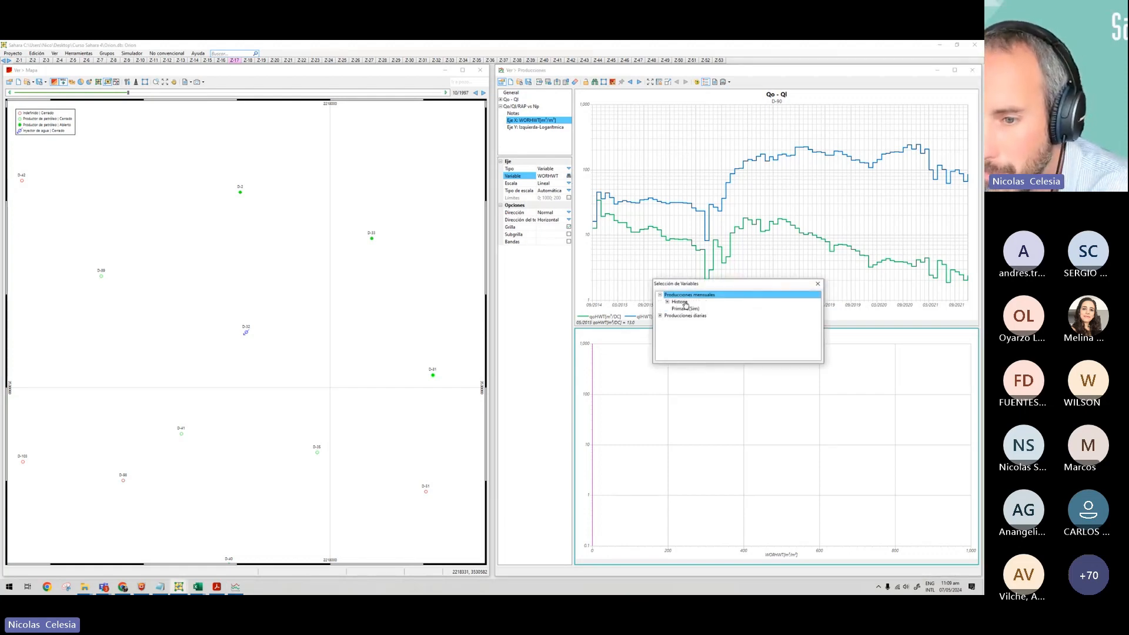
pyautogui.doubleClick(685, 303)
pyautogui.click(694, 310)
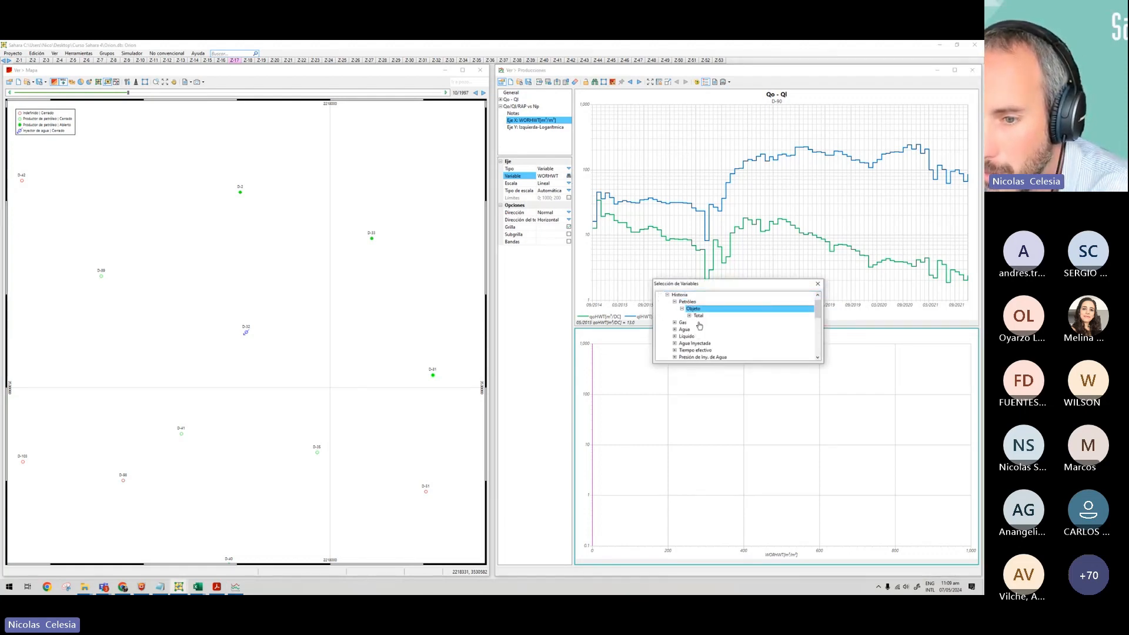
pyautogui.click(698, 317)
pyautogui.doubleClick(713, 343)
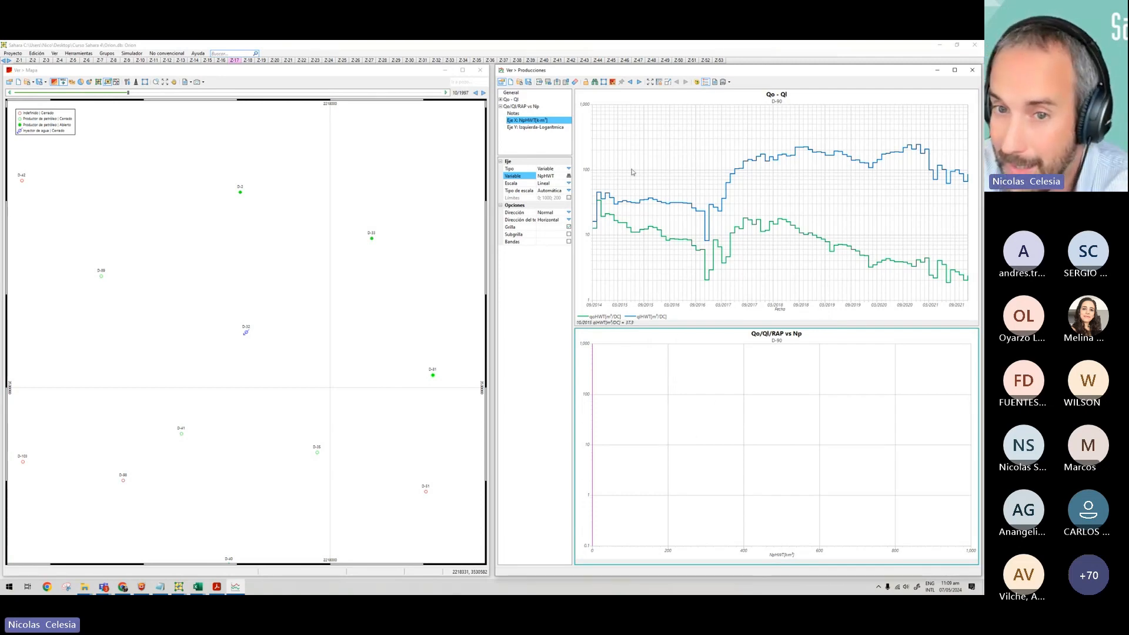
# Add the monthly Historia variables Petróleo and Líquido, Objeto, Total, Día calendario, to the left logarithmic Y axis and fit the chart to its data.
pyautogui.click(536, 128)
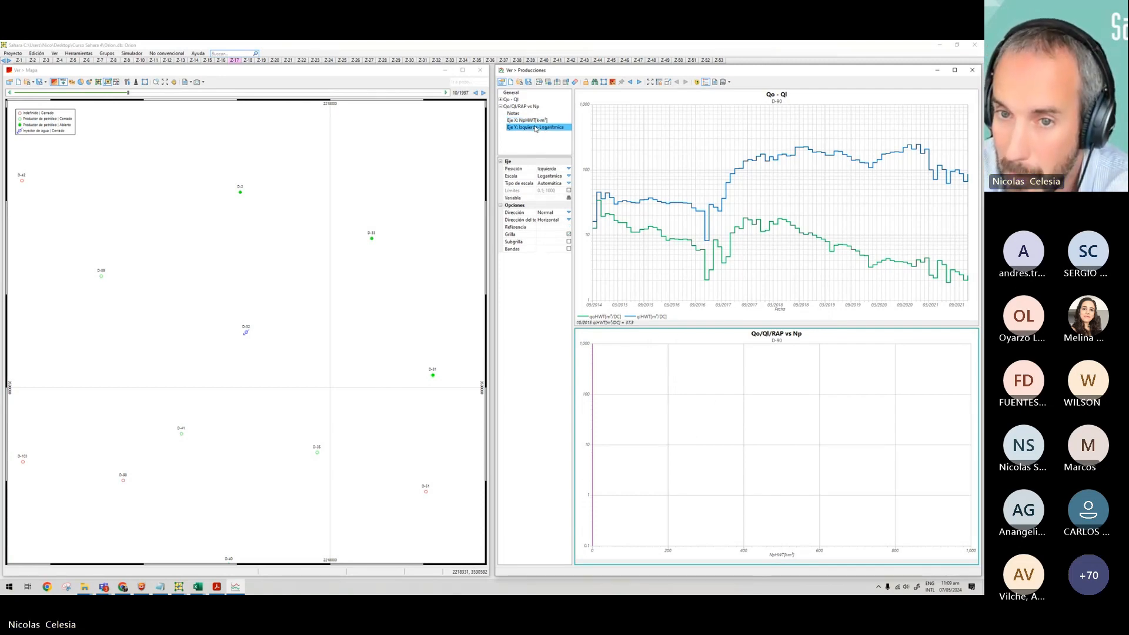
pyautogui.rightClick(536, 127)
pyautogui.click(546, 131)
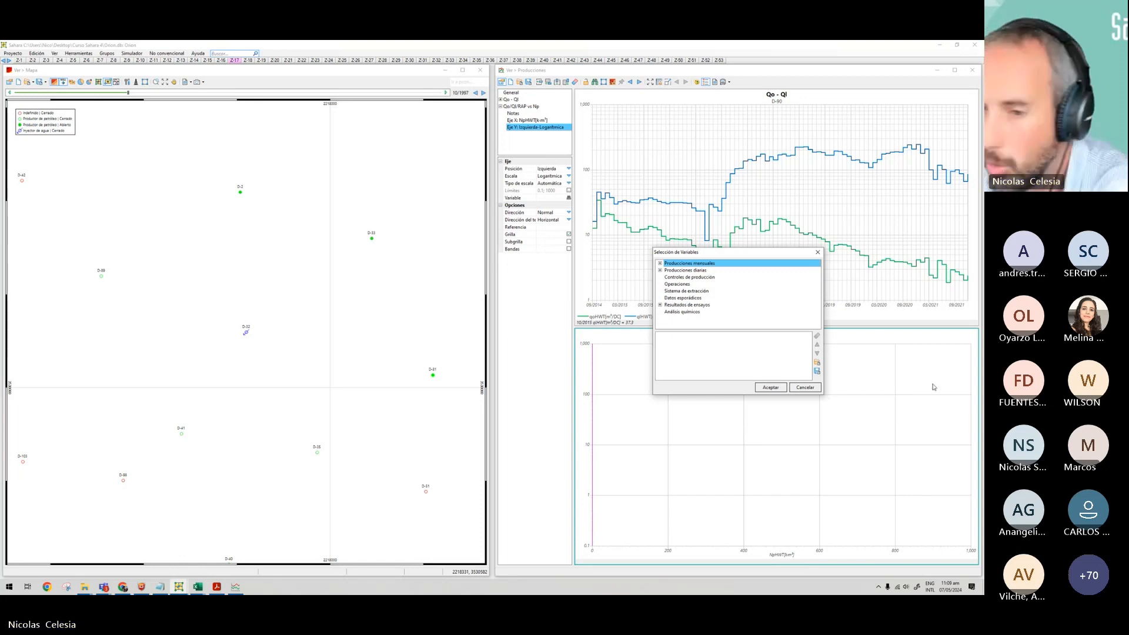
pyautogui.doubleClick(701, 267)
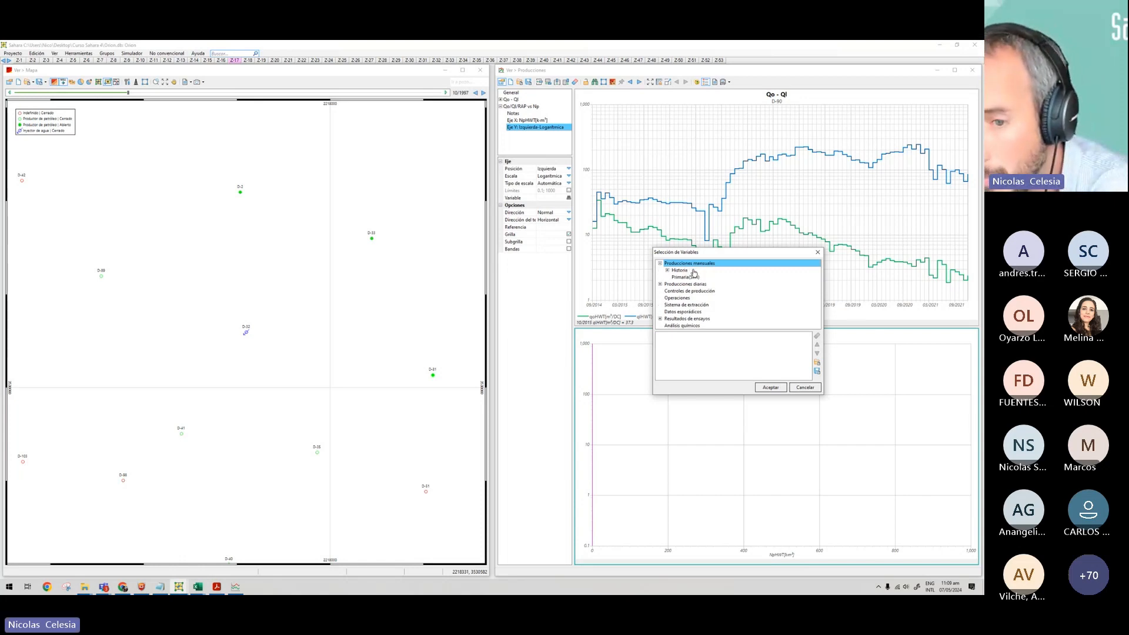
pyautogui.doubleClick(683, 271)
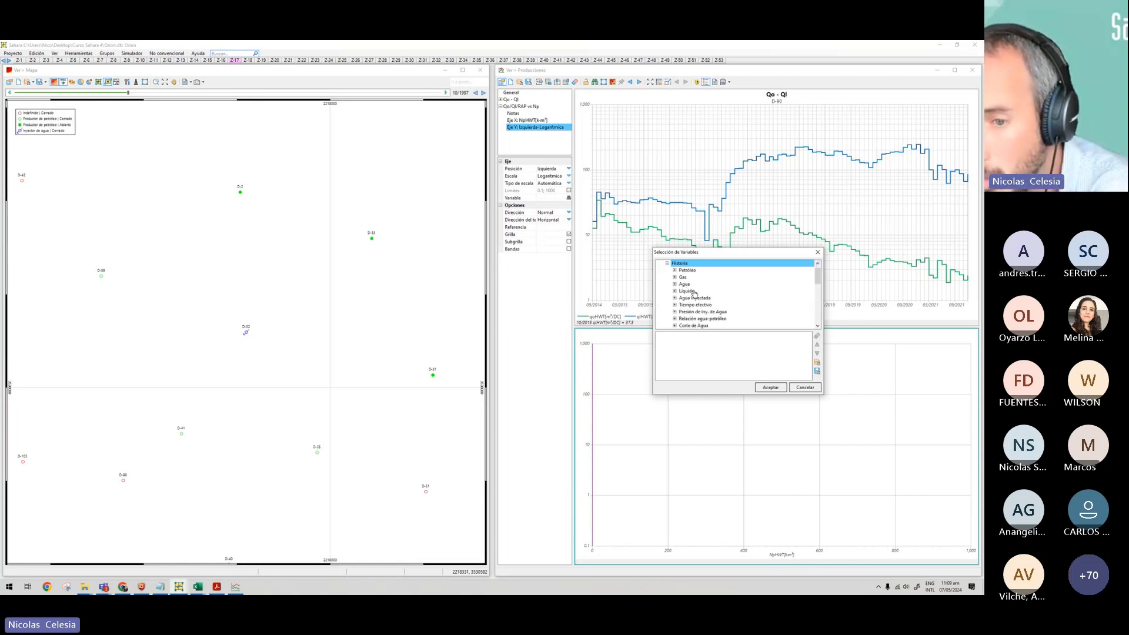
pyautogui.doubleClick(686, 270)
pyautogui.doubleClick(687, 291)
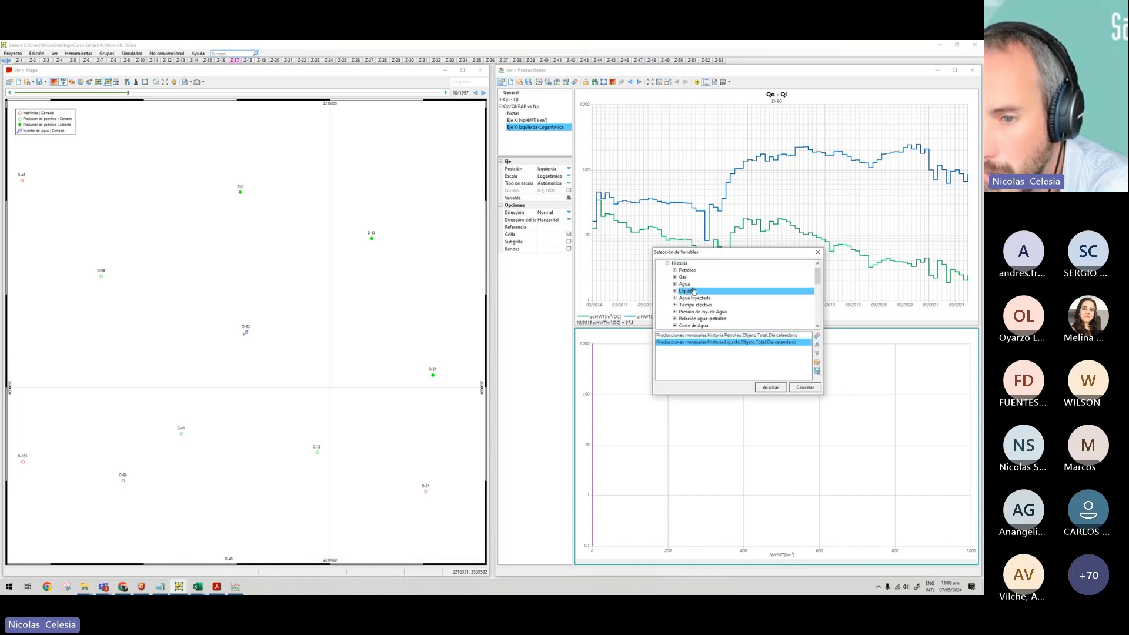
pyautogui.click(770, 387)
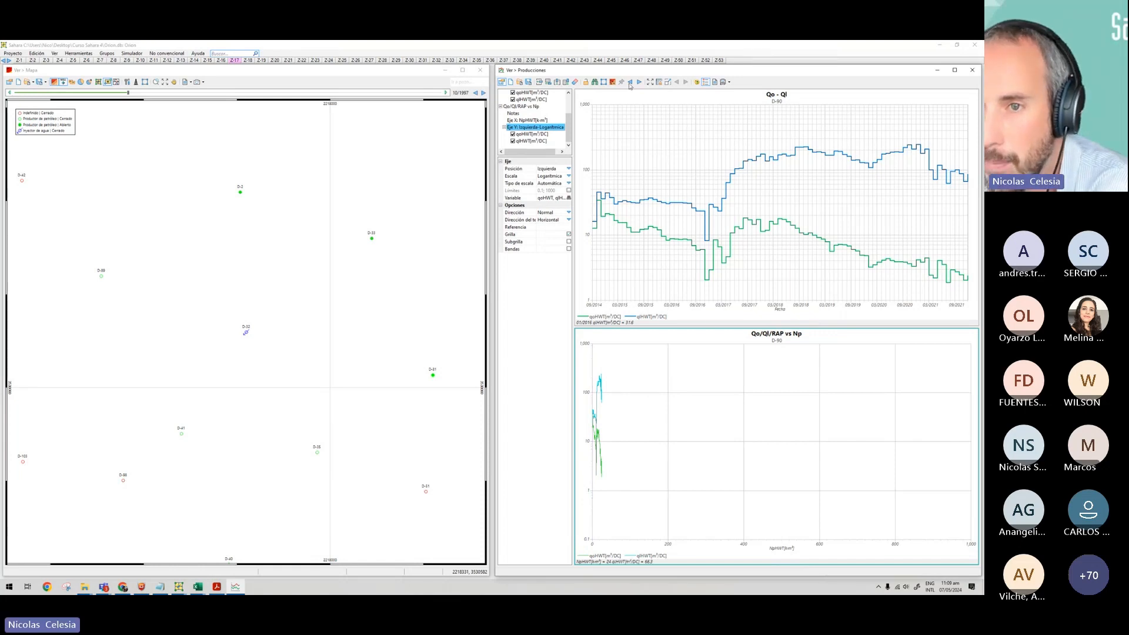
pyautogui.click(650, 82)
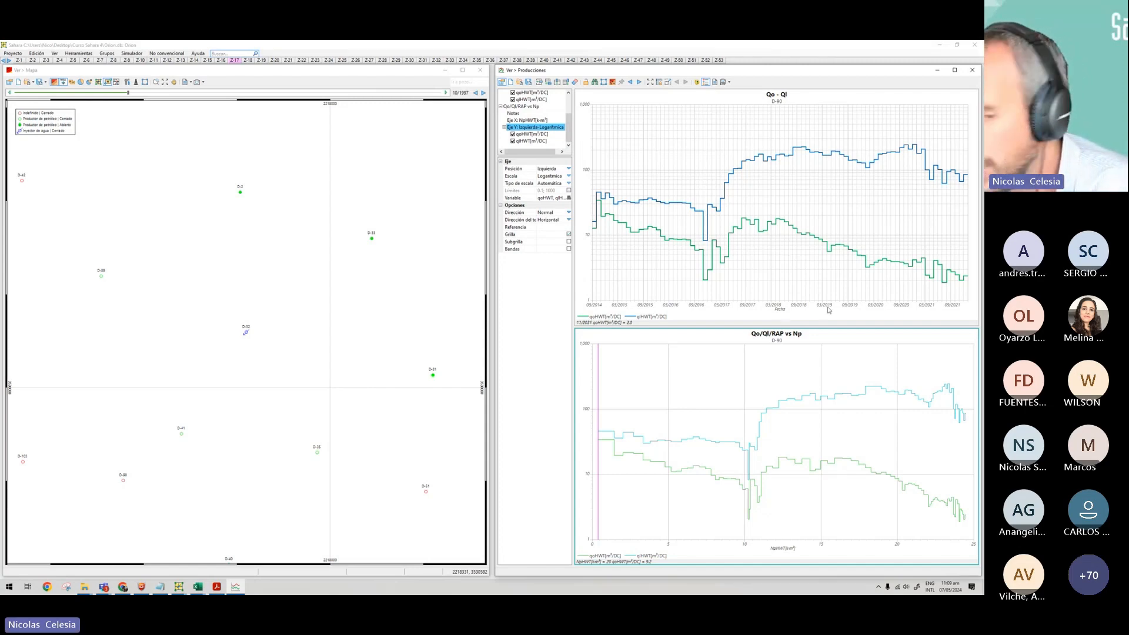
# Add another Y axis to the Qo/Ql/RAP vs Np chart and set its position to Derecha.
pyautogui.rightClick(540, 131)
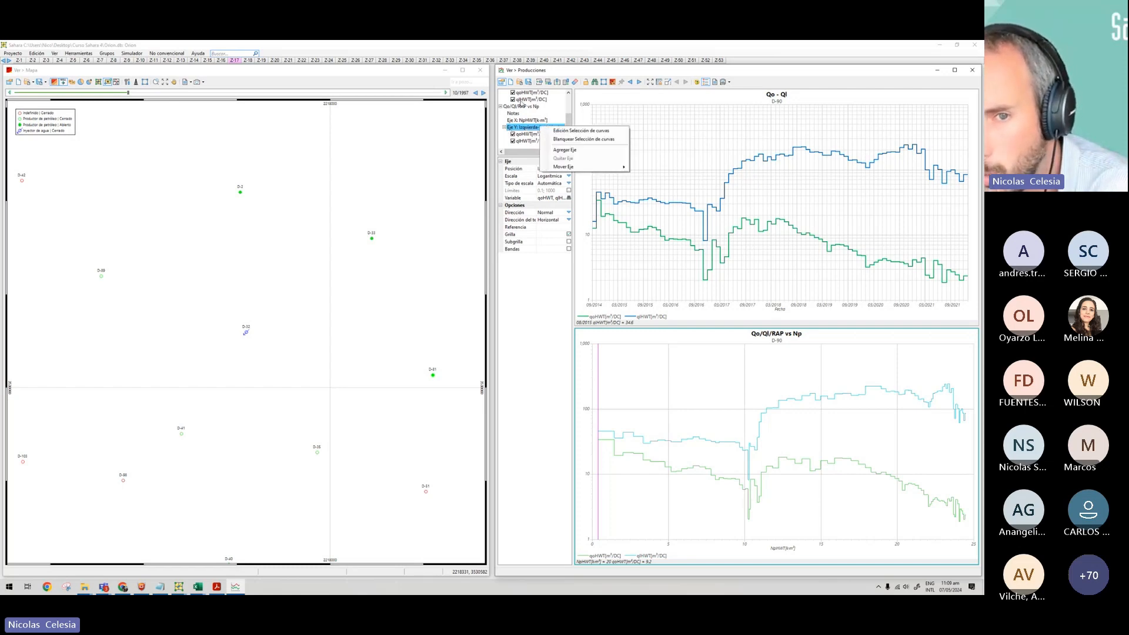
pyautogui.click(566, 150)
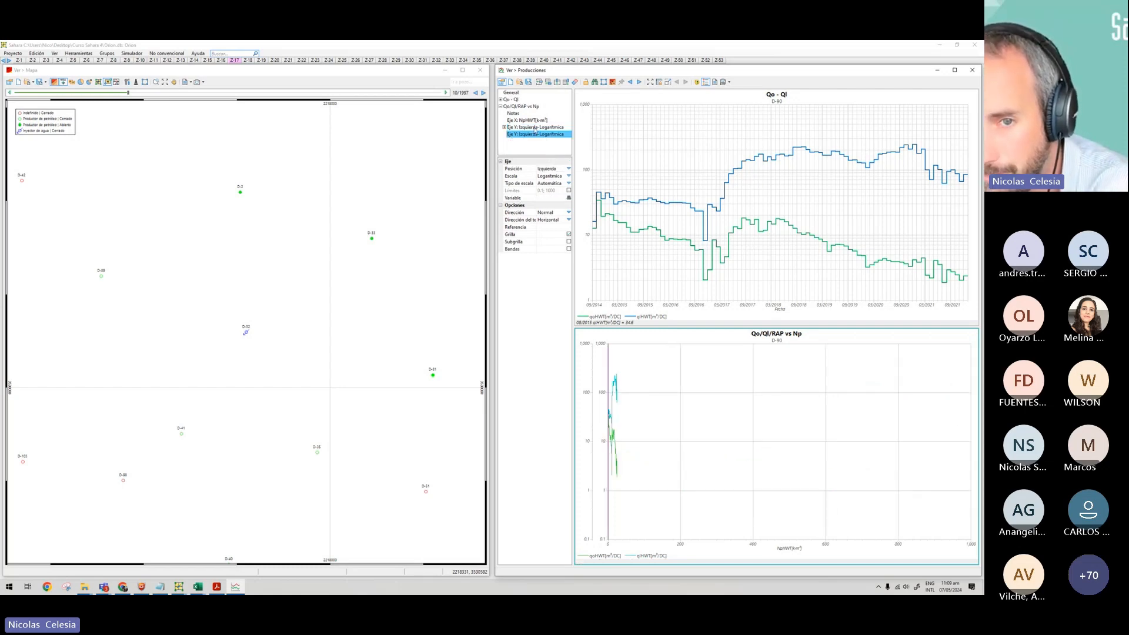
pyautogui.click(568, 168)
pyautogui.click(553, 184)
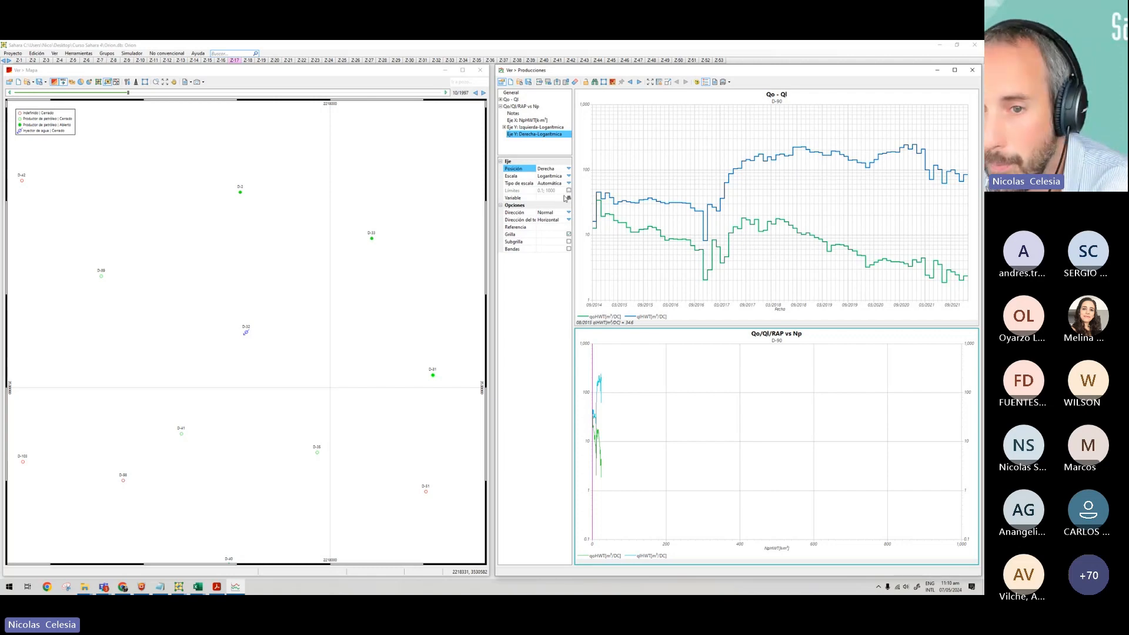
# Assign the monthly Historia variable Relación agua-petróleo, Objeto, Total, Mensual, to the right logarithmic Y axis and fit the chart to its data.
pyautogui.rightClick(527, 136)
pyautogui.click(550, 140)
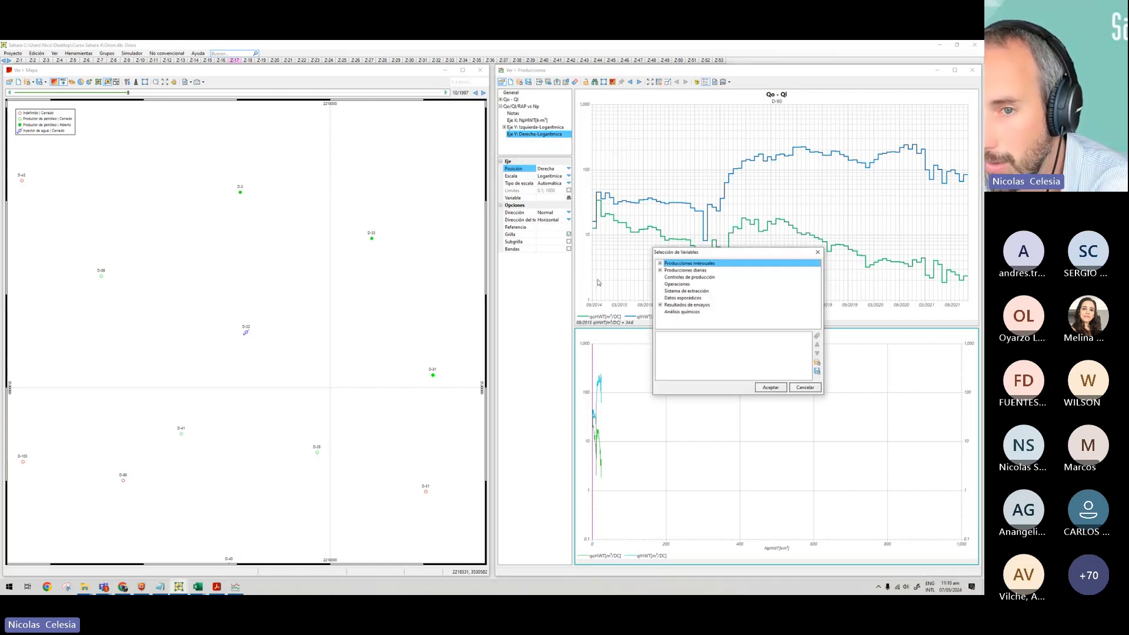
pyautogui.doubleClick(697, 265)
pyautogui.doubleClick(676, 270)
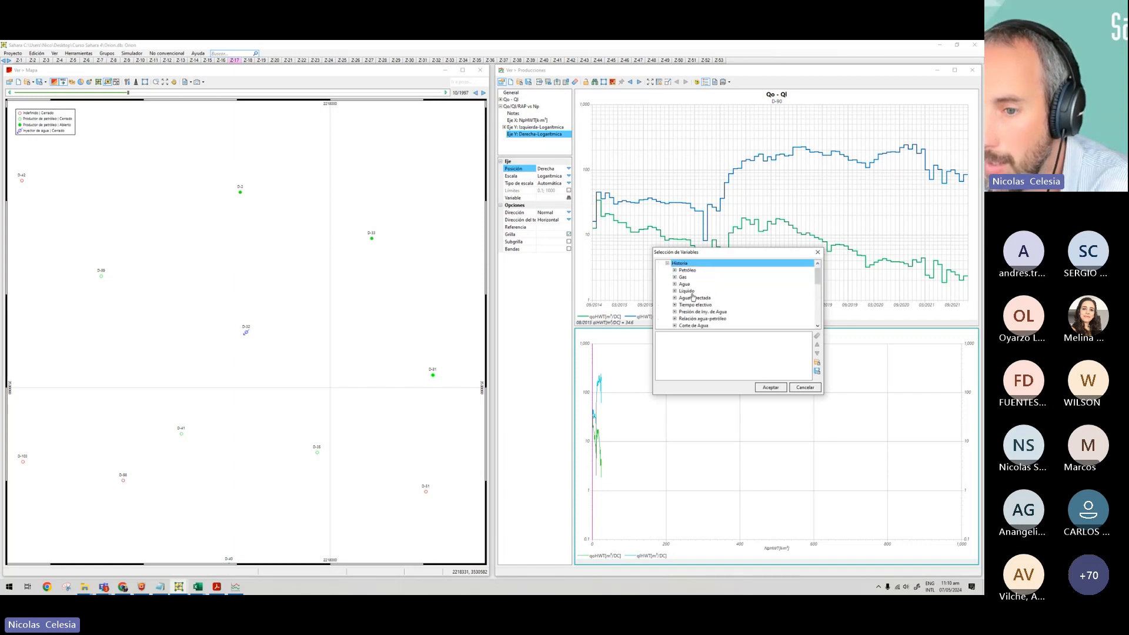
pyautogui.doubleClick(710, 319)
pyautogui.doubleClick(699, 326)
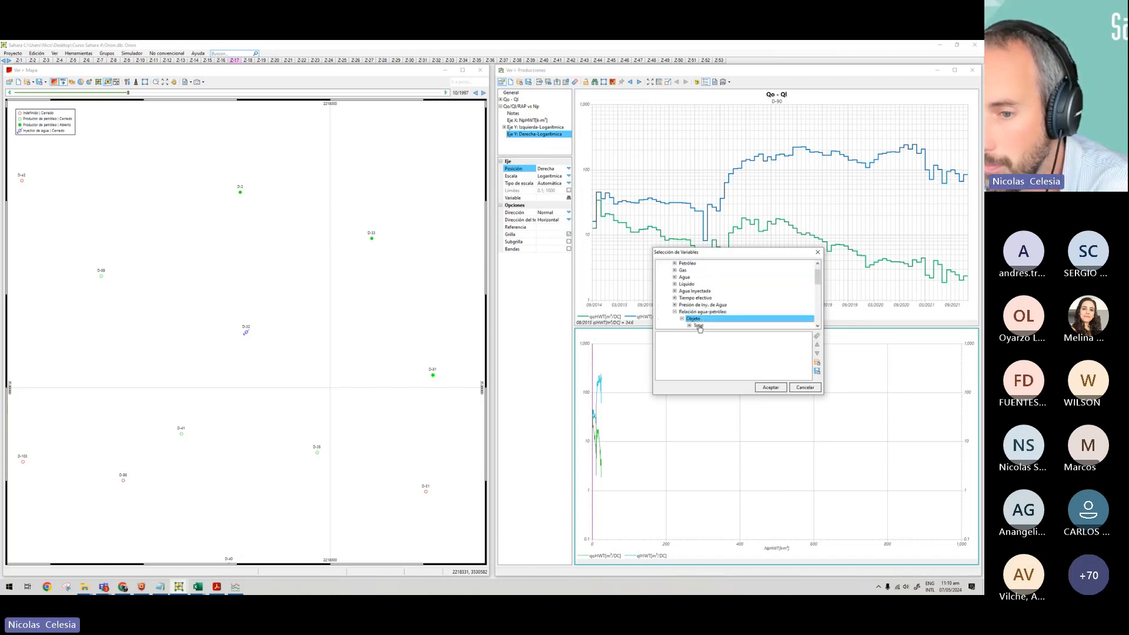
pyautogui.doubleClick(699, 325)
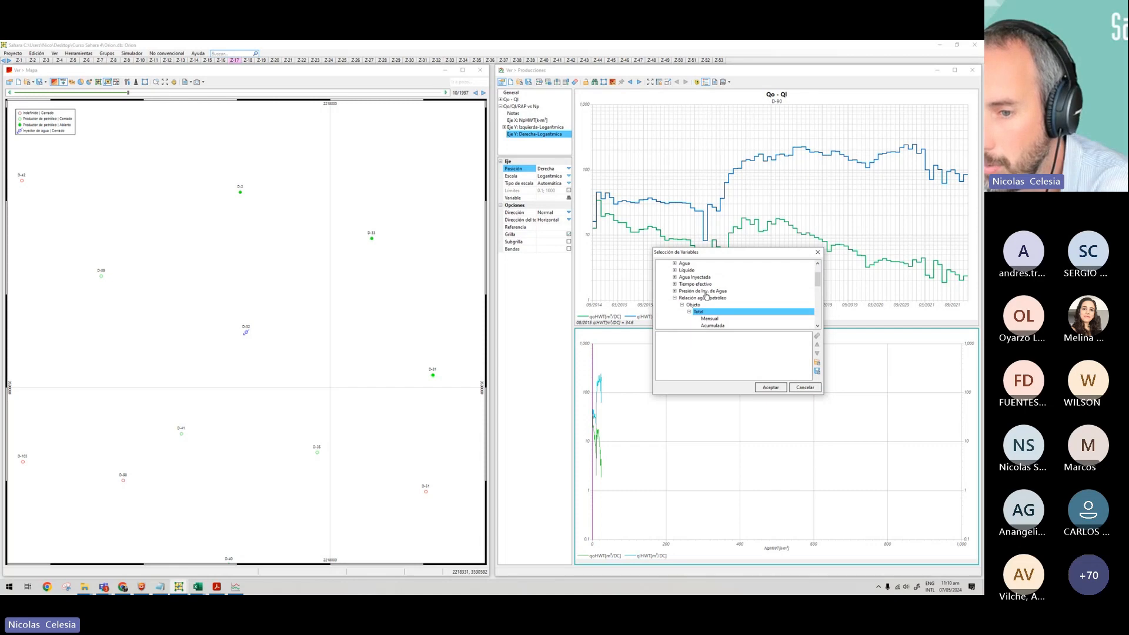
pyautogui.doubleClick(708, 299)
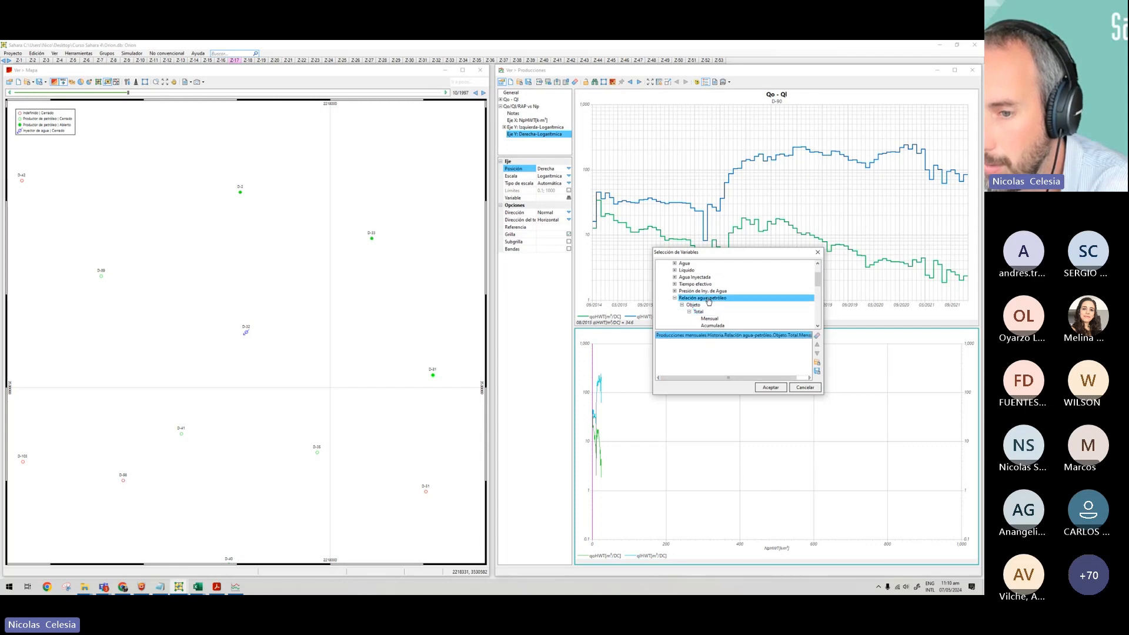
pyautogui.click(763, 387)
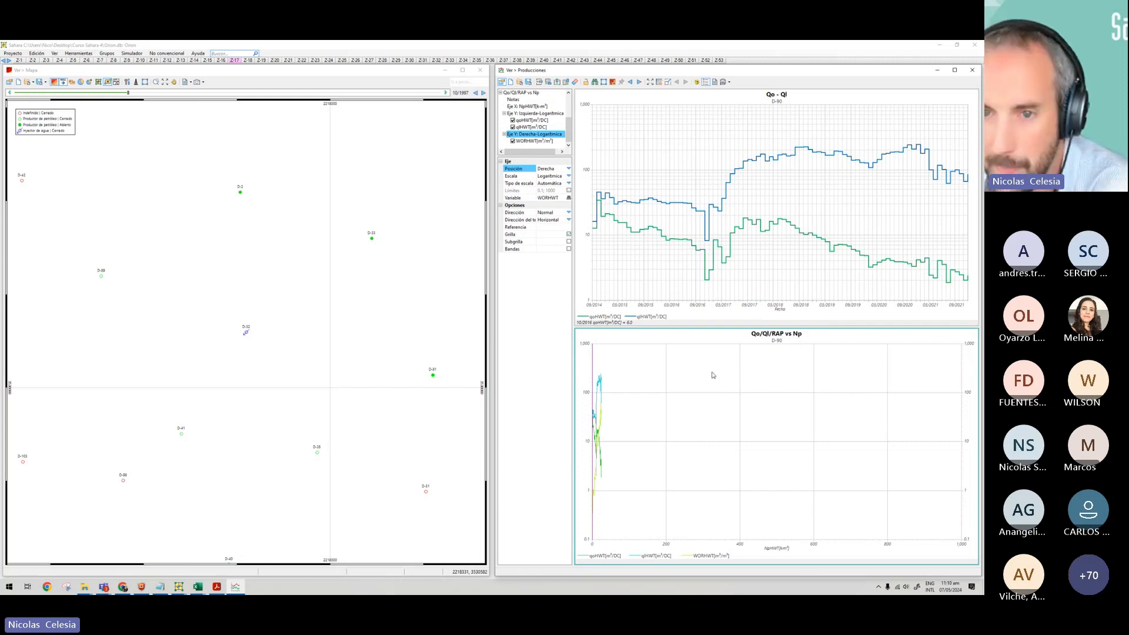
pyautogui.click(650, 83)
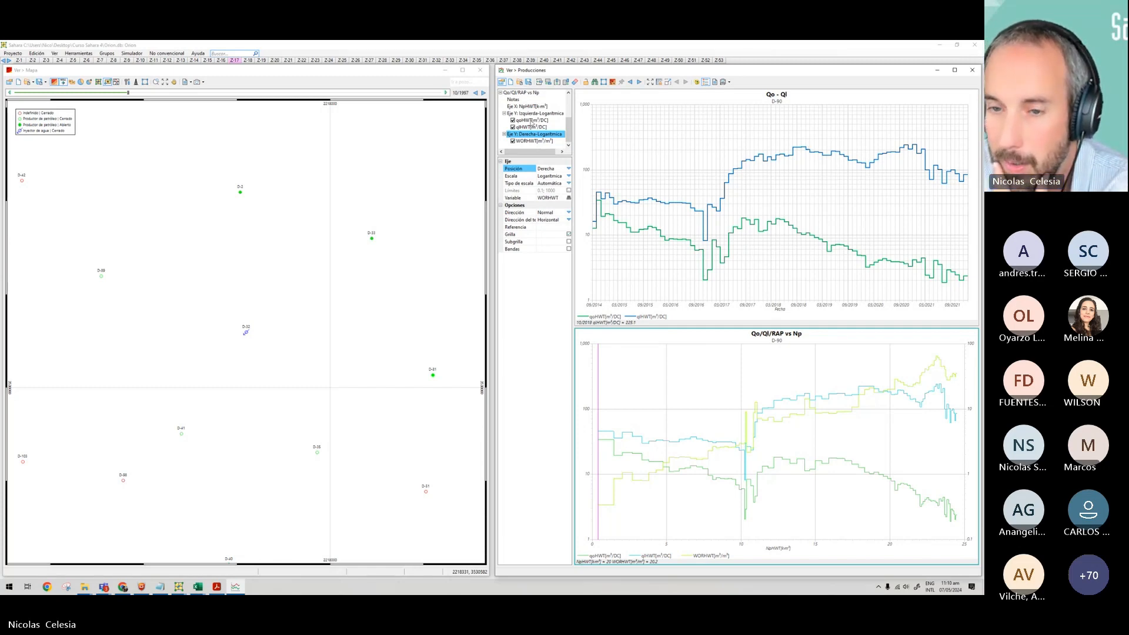
# Colour the Np chart's liquid rate curve blue and set both the liquid and oil rate curves to thickness 2.
pyautogui.click(531, 121)
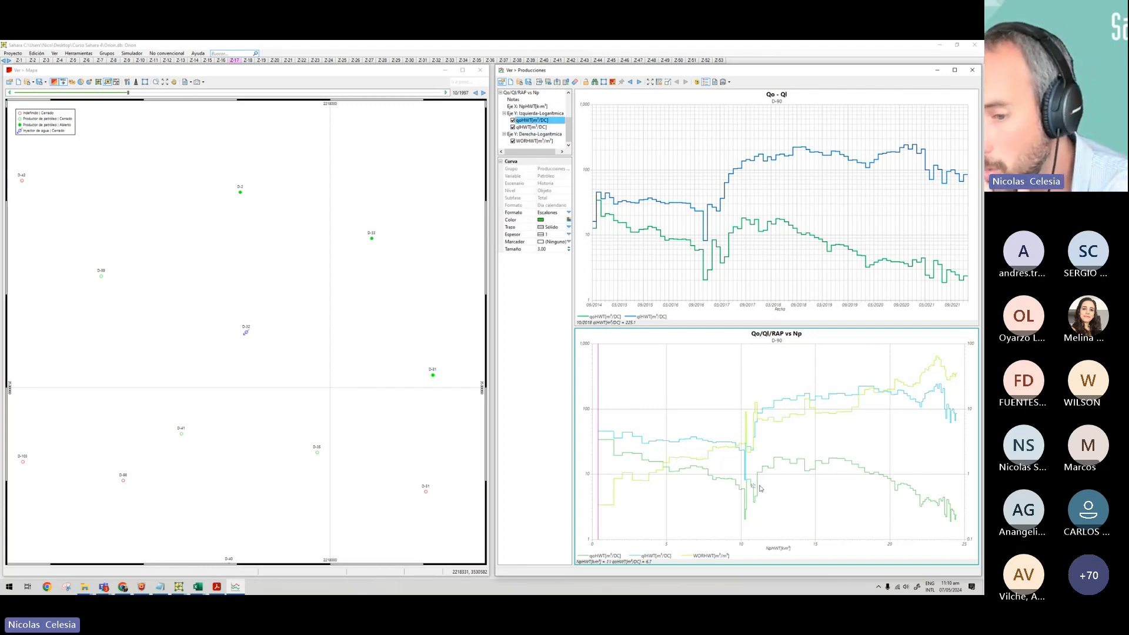
pyautogui.click(536, 128)
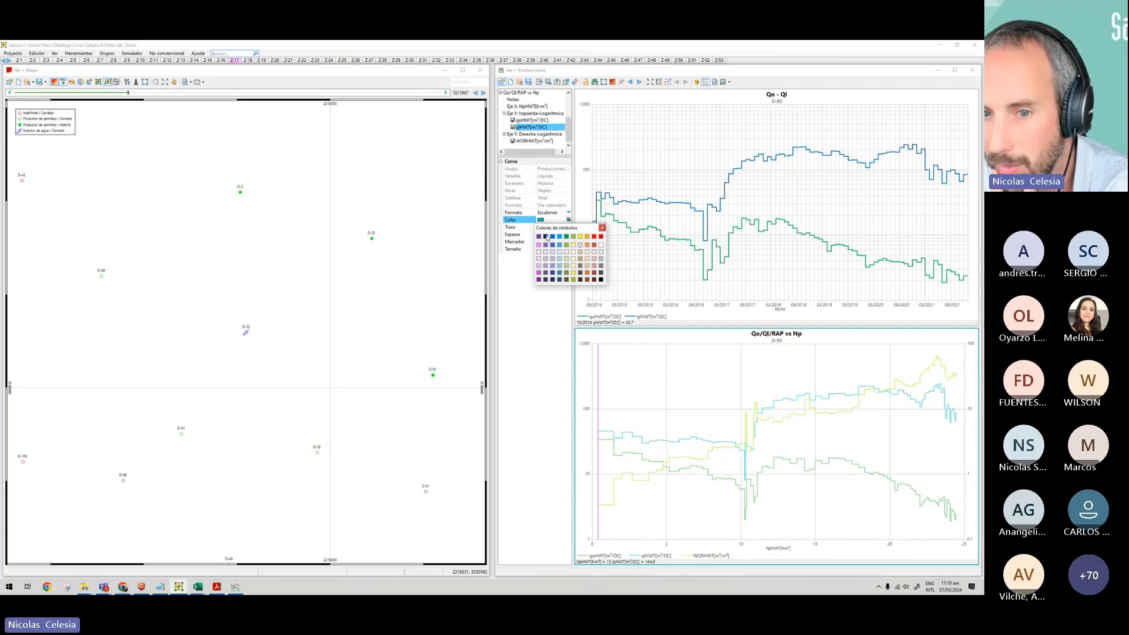
pyautogui.click(552, 237)
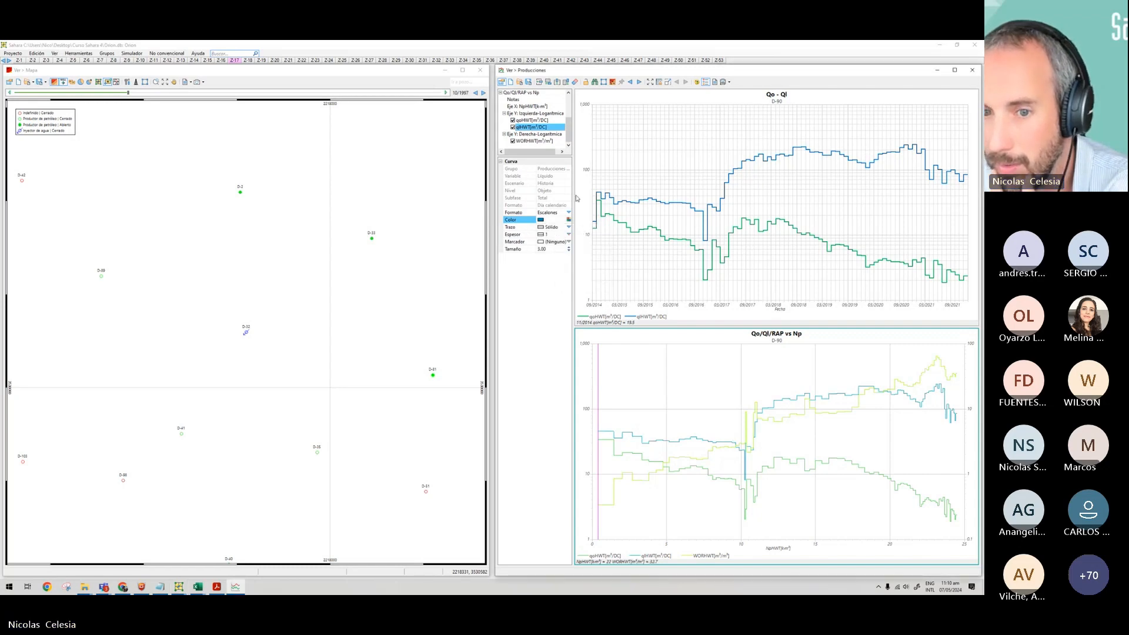
pyautogui.click(547, 234)
pyautogui.click(547, 249)
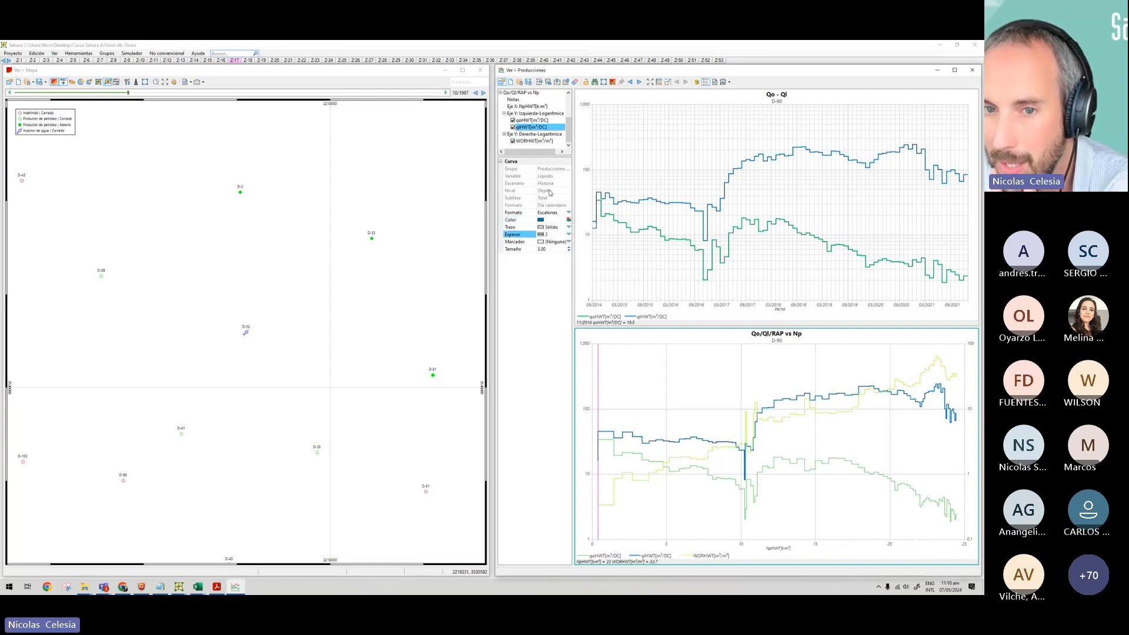
pyautogui.click(541, 121)
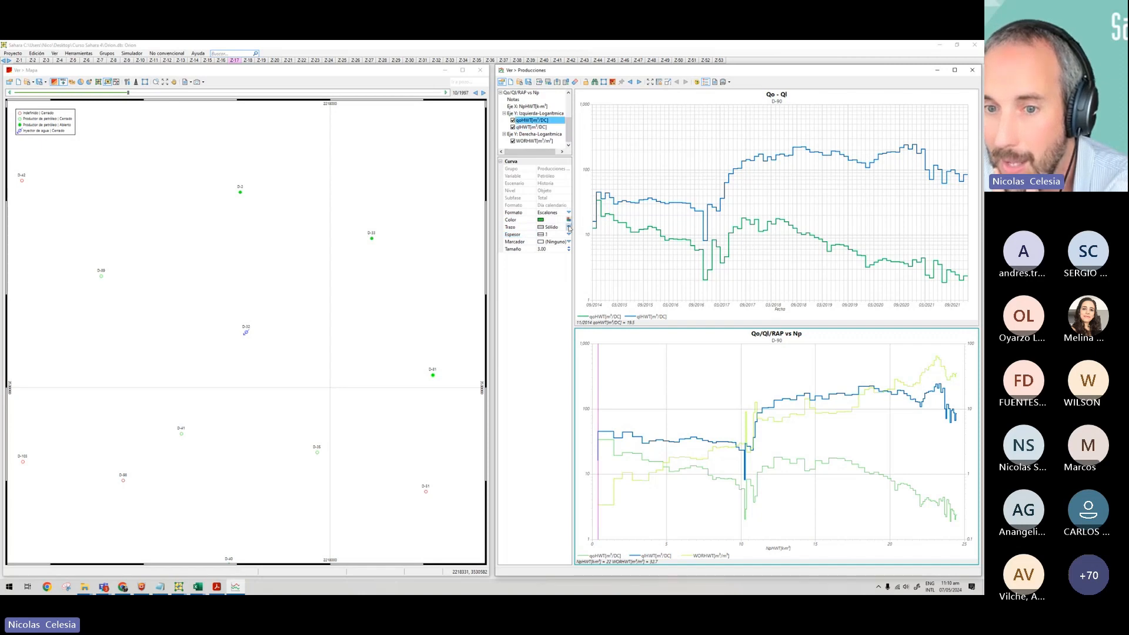
pyautogui.click(547, 234)
pyautogui.click(547, 248)
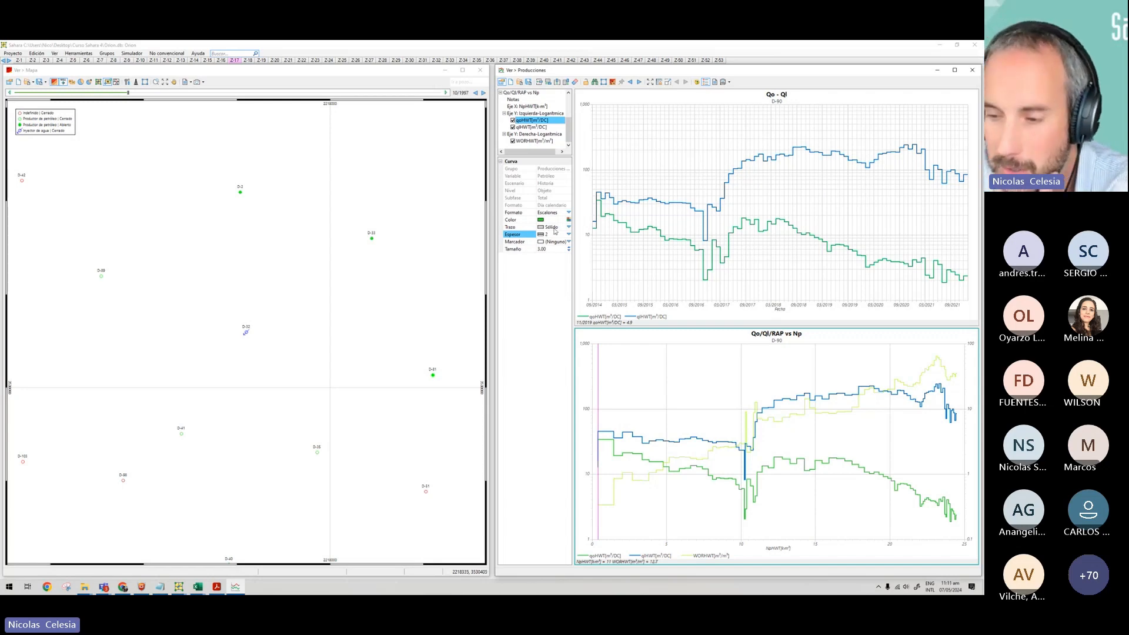
# Style the water-oil ratio curve in red with a Guión line and a thickness of 1 px.
pyautogui.click(542, 143)
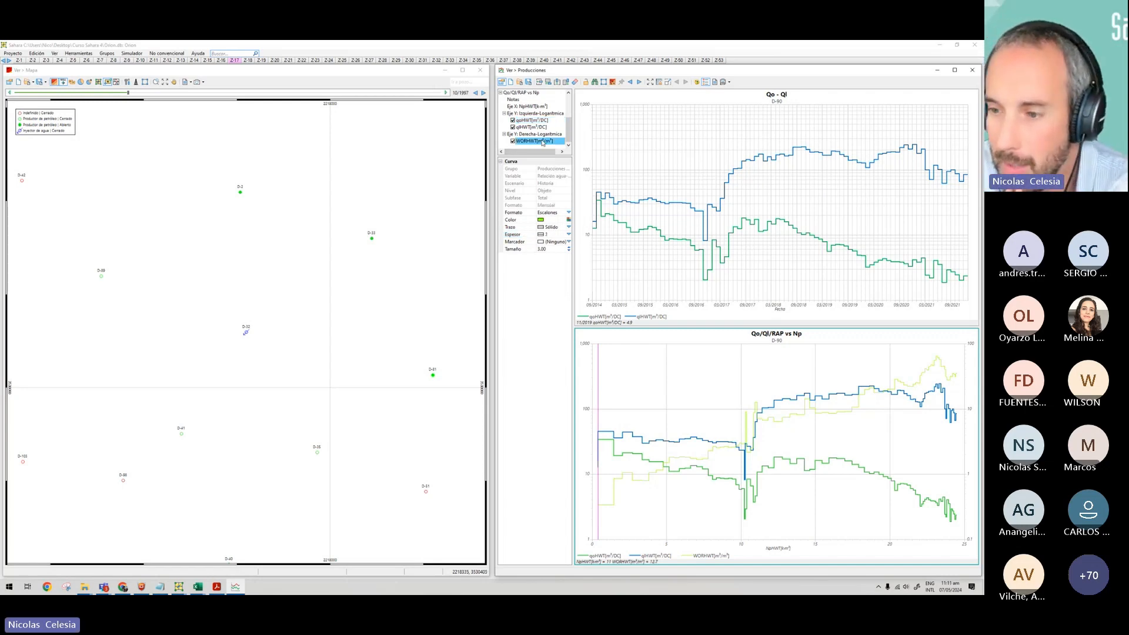
pyautogui.click(568, 220)
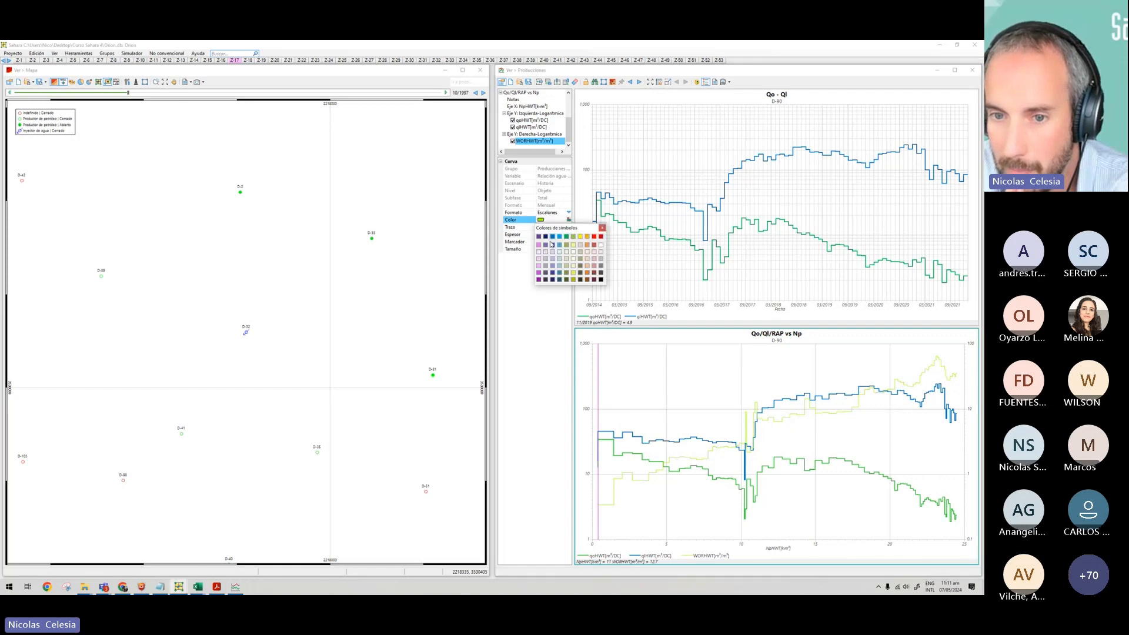
pyautogui.click(594, 237)
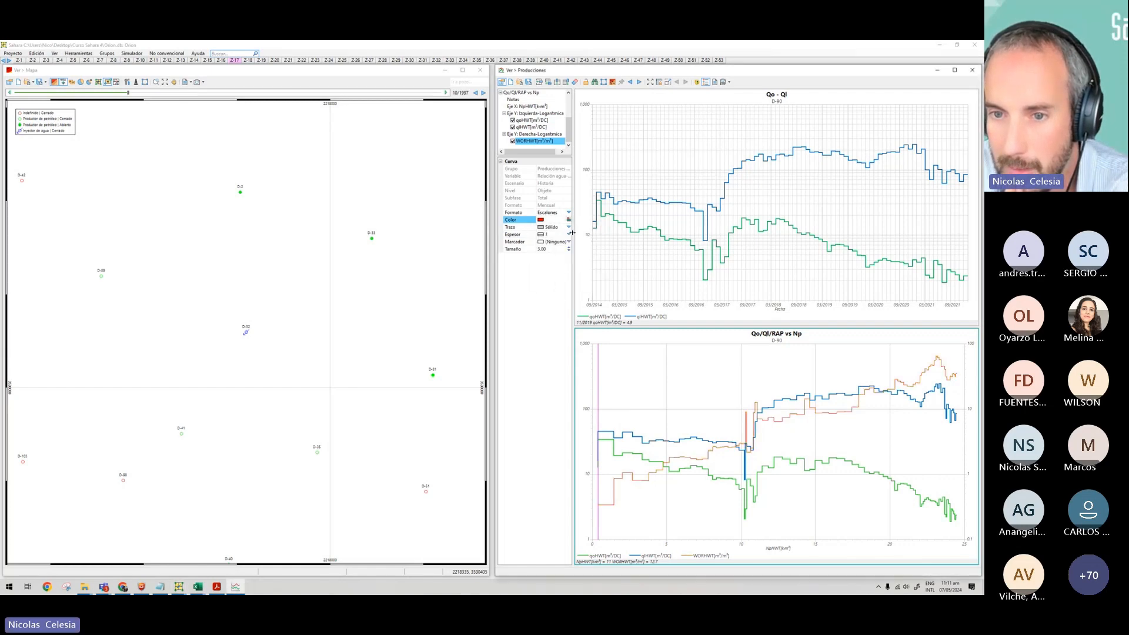
pyautogui.click(550, 227)
pyautogui.click(569, 227)
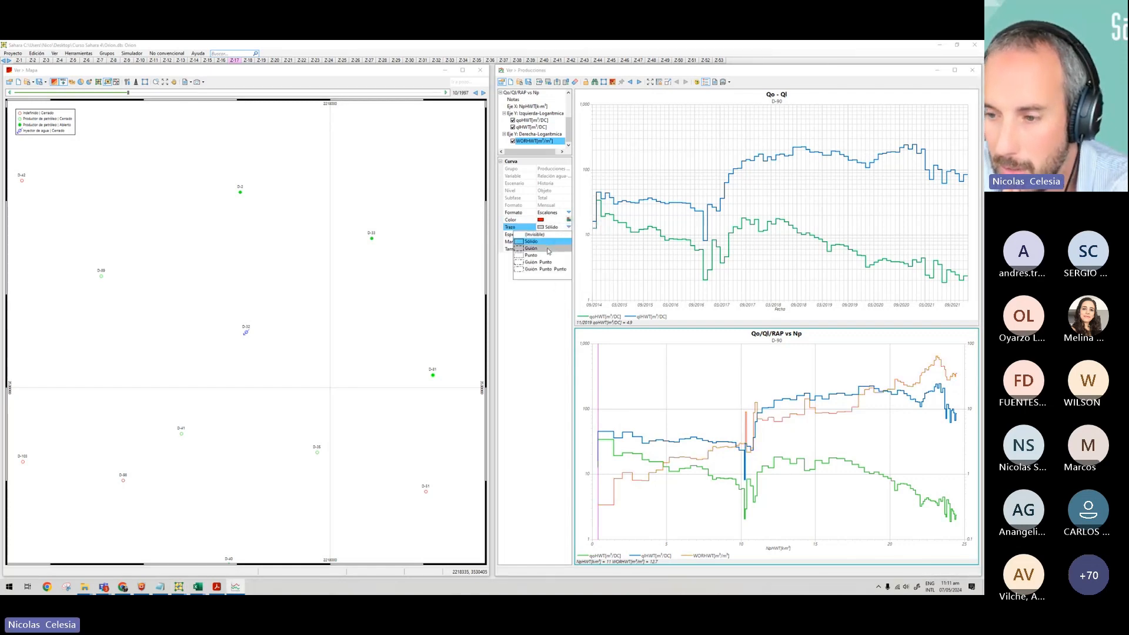
pyautogui.click(548, 248)
pyautogui.click(569, 234)
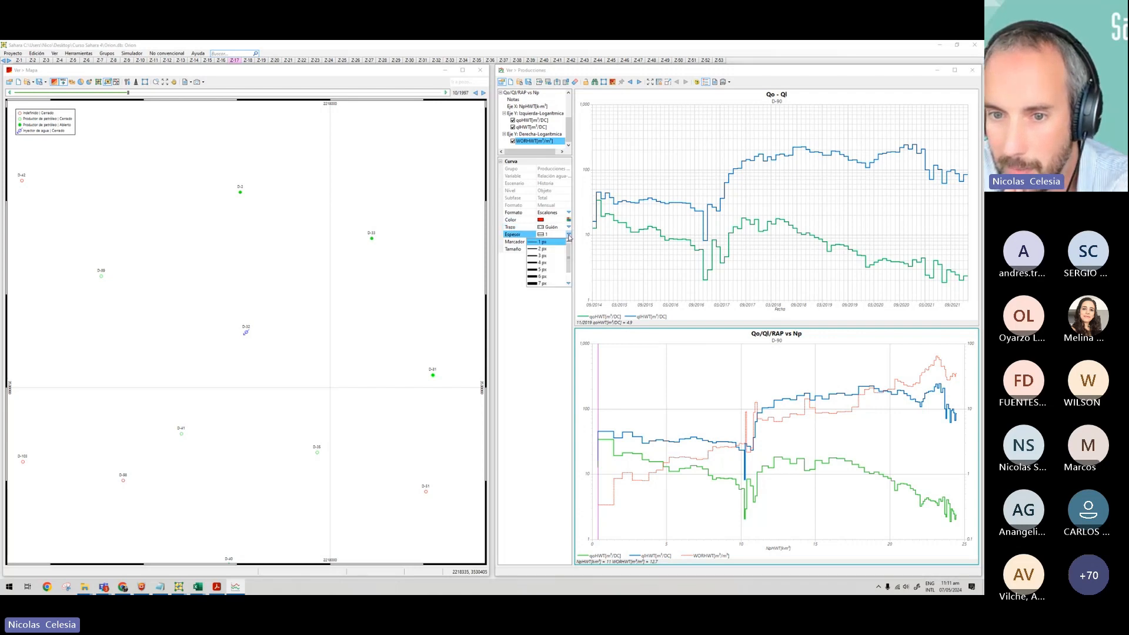
pyautogui.click(542, 248)
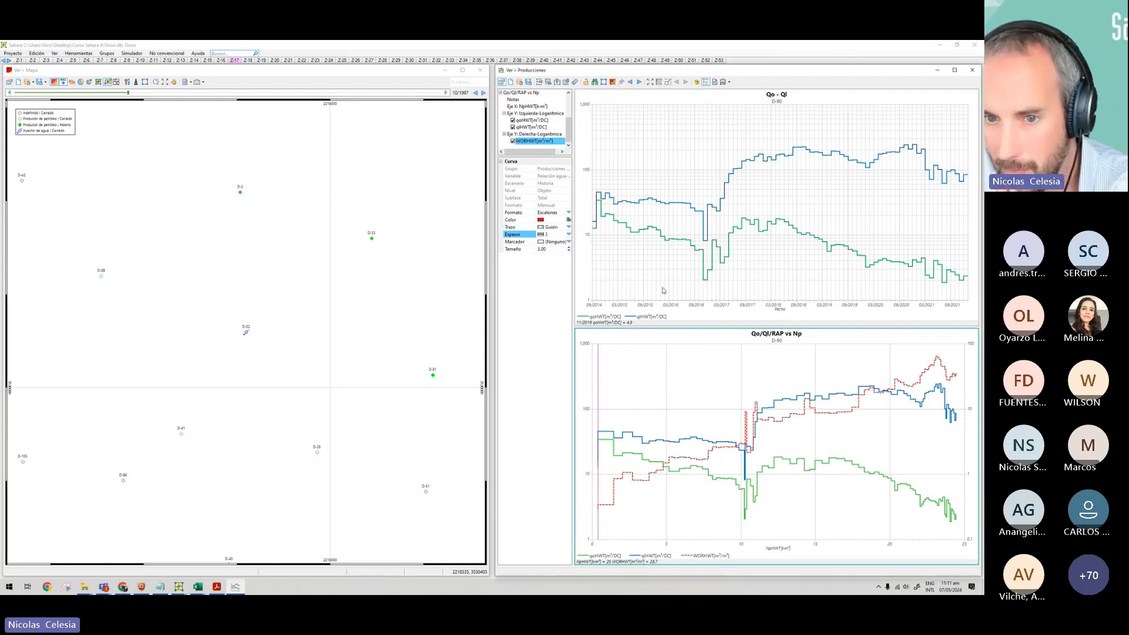
pyautogui.click(568, 234)
pyautogui.click(542, 241)
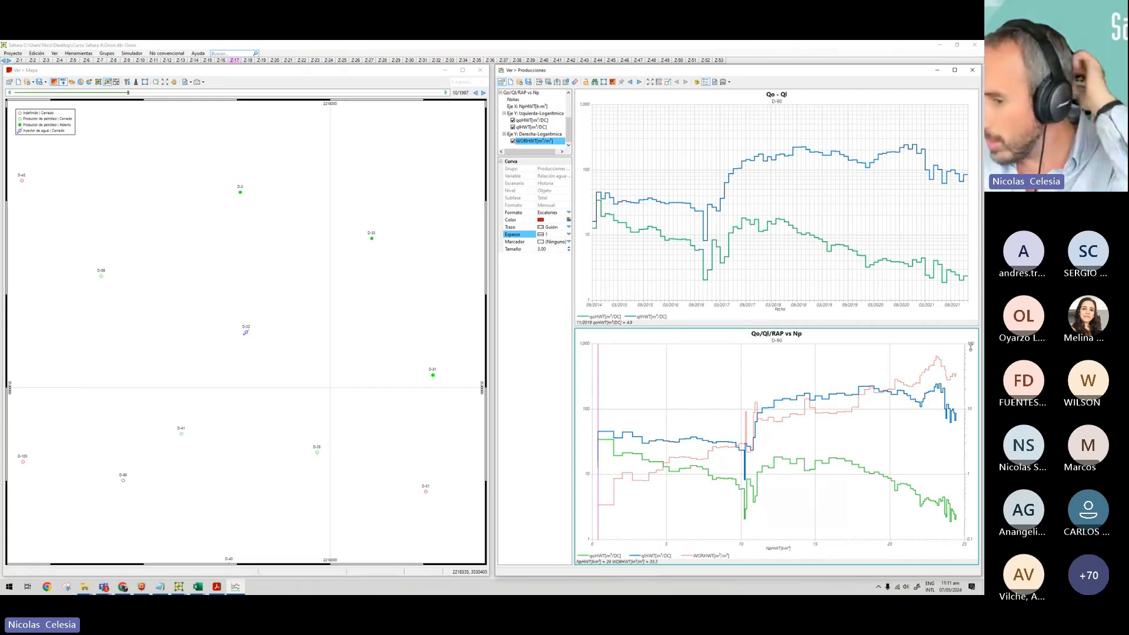
pyautogui.moveTo(971, 347)
pyautogui.mouseDown()
pyautogui.moveTo(968, 518)
pyautogui.moveTo(970, 345)
pyautogui.mouseUp()
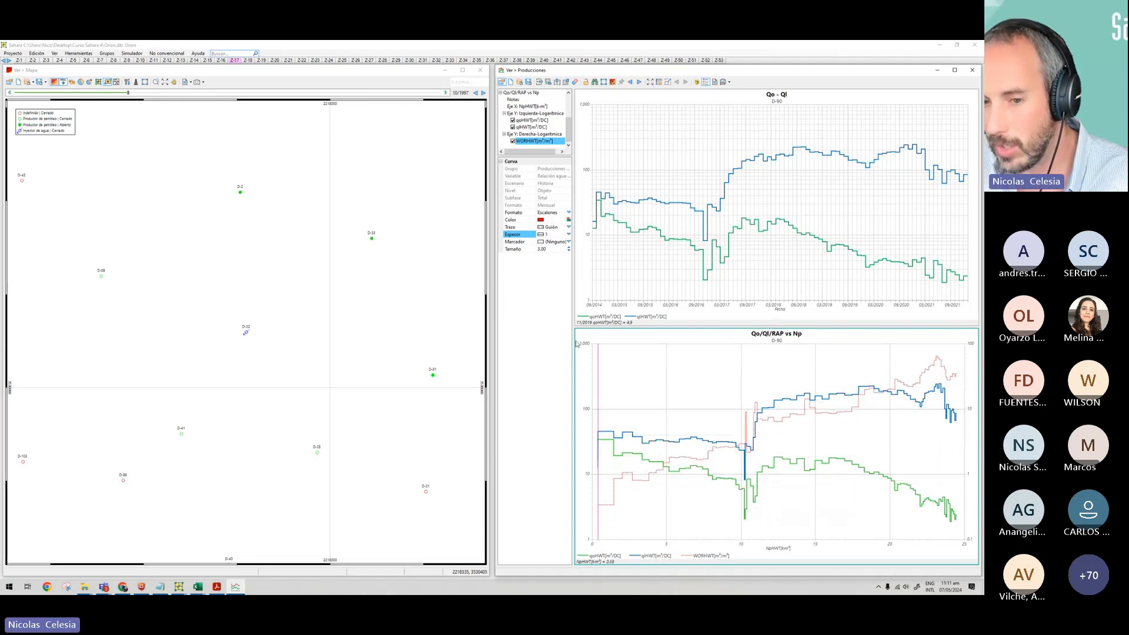
pyautogui.moveTo(582, 344); pyautogui.dragTo(583, 355)
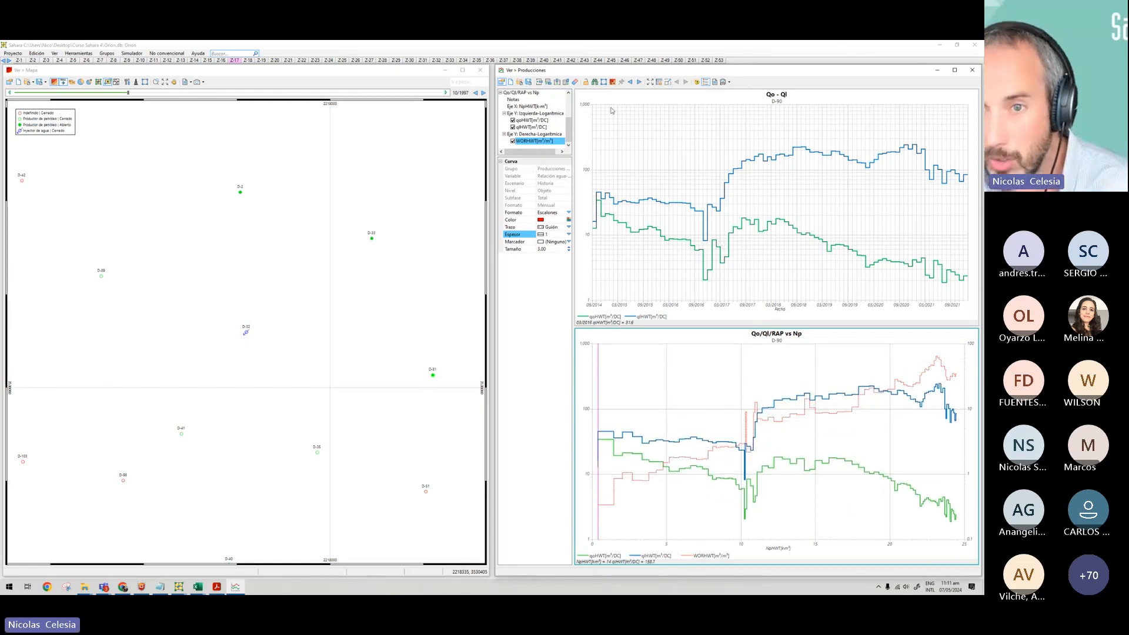
# Move the map date to 08/2016, then shift the Qo - Ql chart's date marker through 2018 and 12/2021 and back to early 2017.
pyautogui.moveTo(128, 94); pyautogui.dragTo(233, 110)
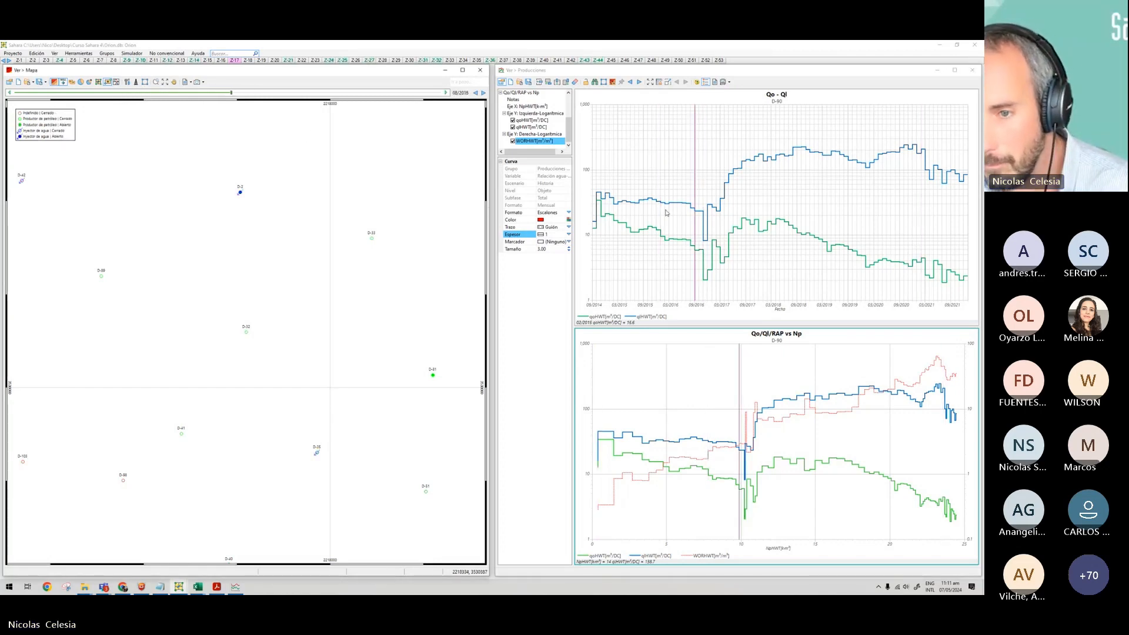
pyautogui.click(701, 174)
pyautogui.moveTo(701, 174); pyautogui.dragTo(770, 178)
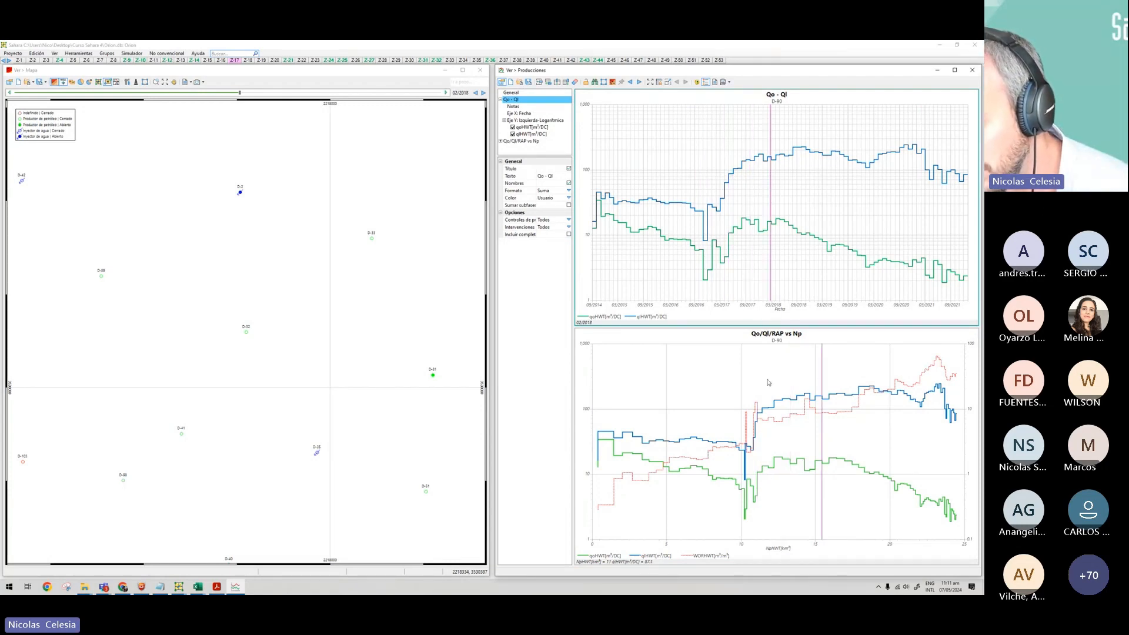
pyautogui.moveTo(767, 289); pyautogui.dragTo(967, 280)
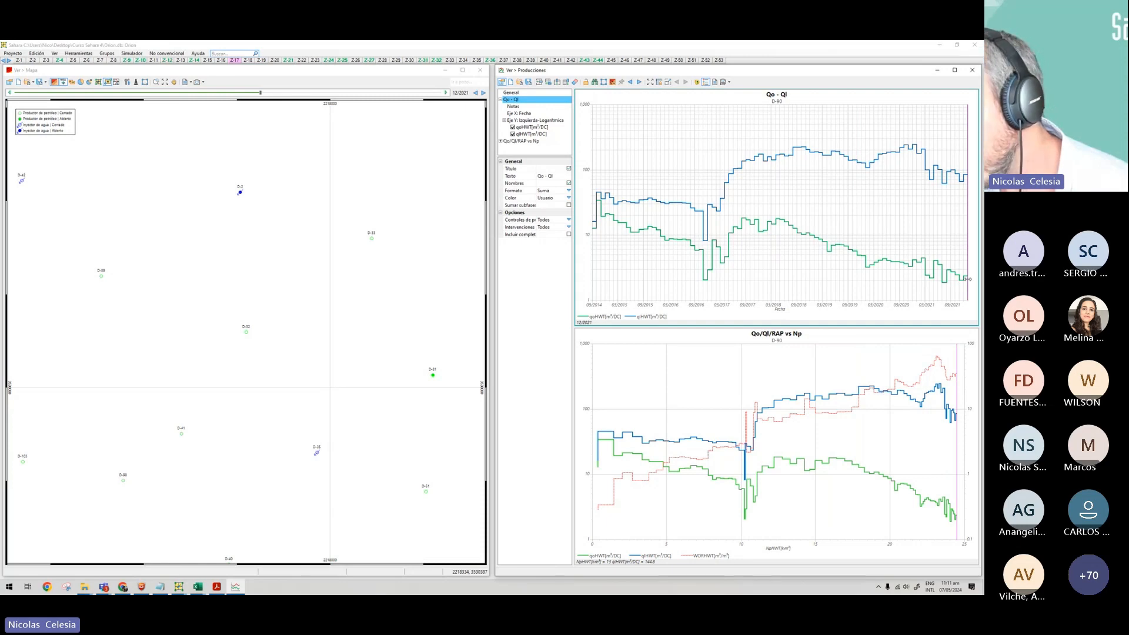
pyautogui.moveTo(967, 280); pyautogui.dragTo(722, 263)
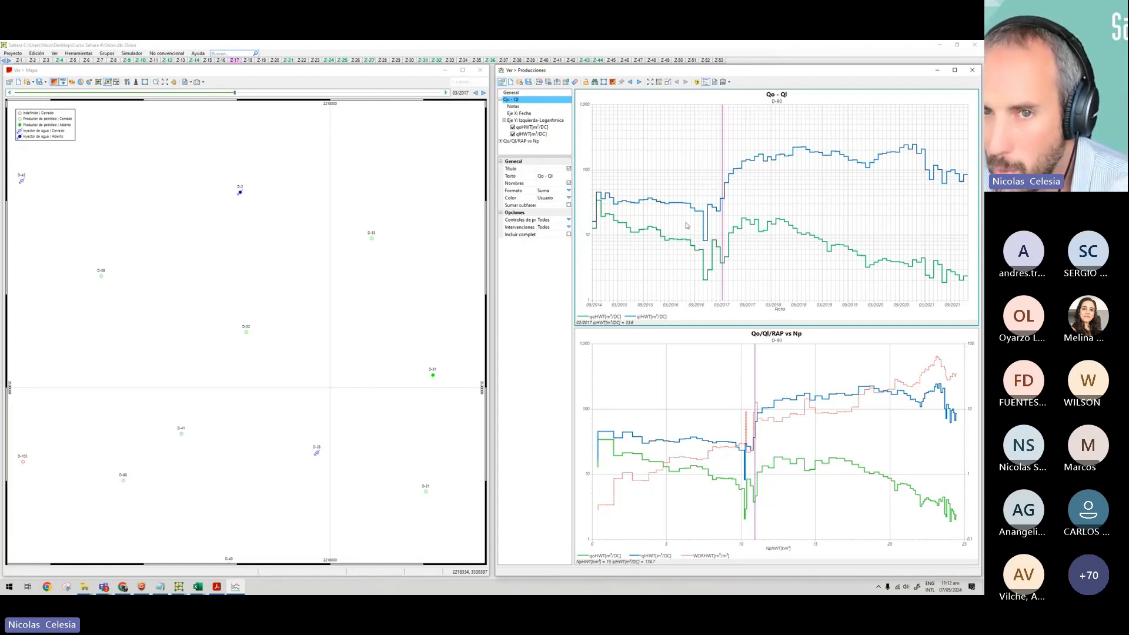
# Save the two-chart production layout as a template, replacing the existing Q-T.Rap-Np.PTpx file.
pyautogui.click(529, 83)
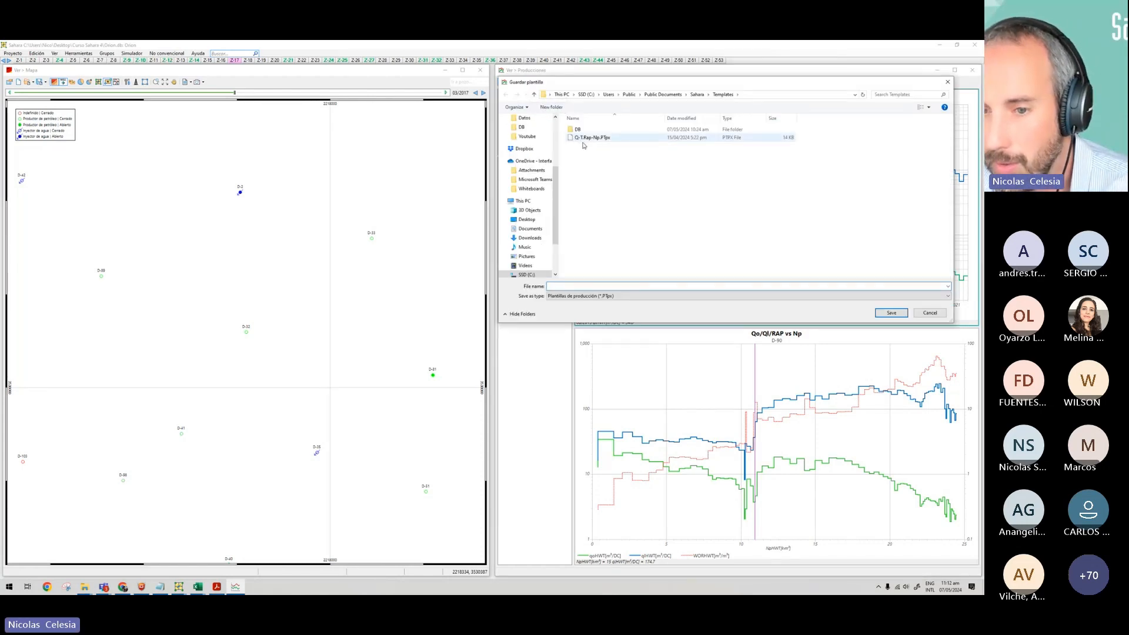
pyautogui.click(592, 138)
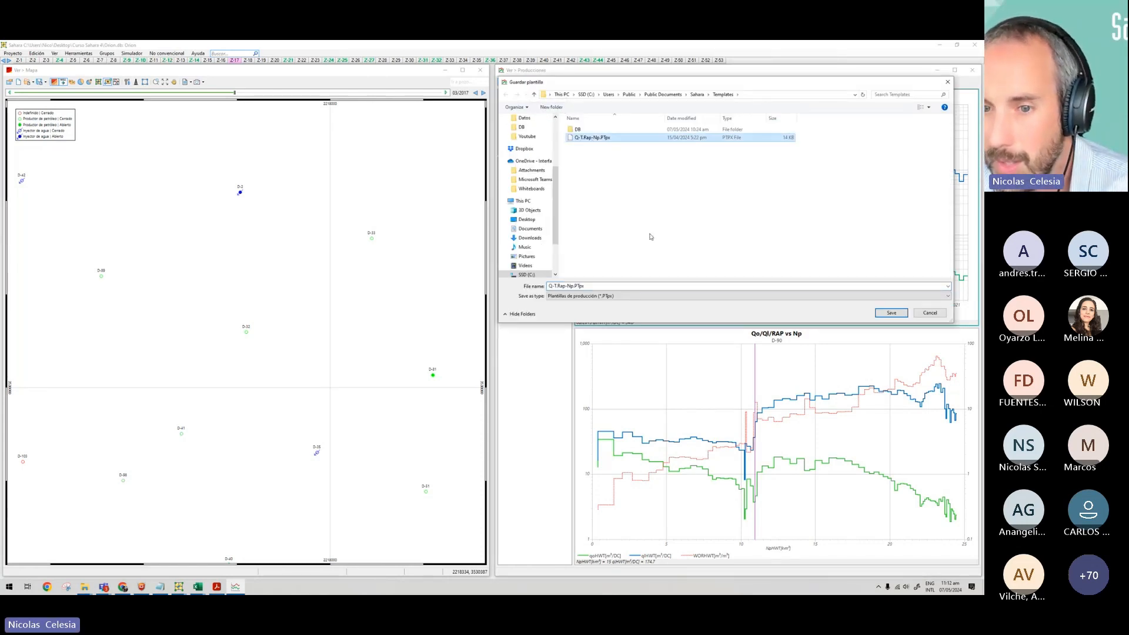
pyautogui.click(899, 317)
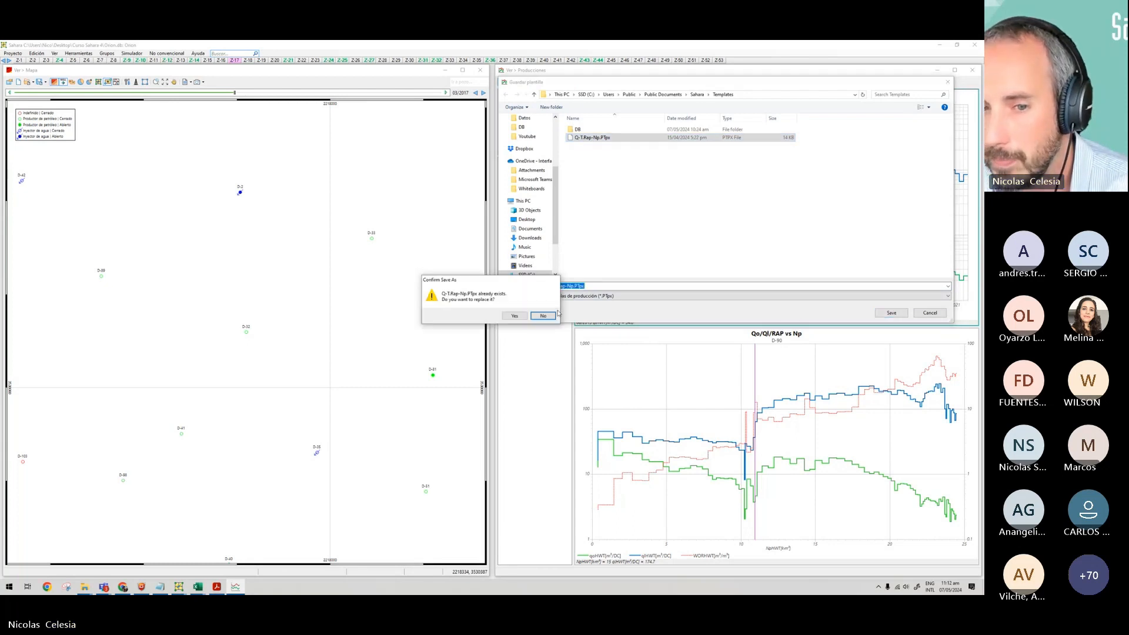
pyautogui.click(514, 317)
# Add several blank charts to the production layout around the existing two charts.
pyautogui.click(565, 82)
pyautogui.click(548, 82)
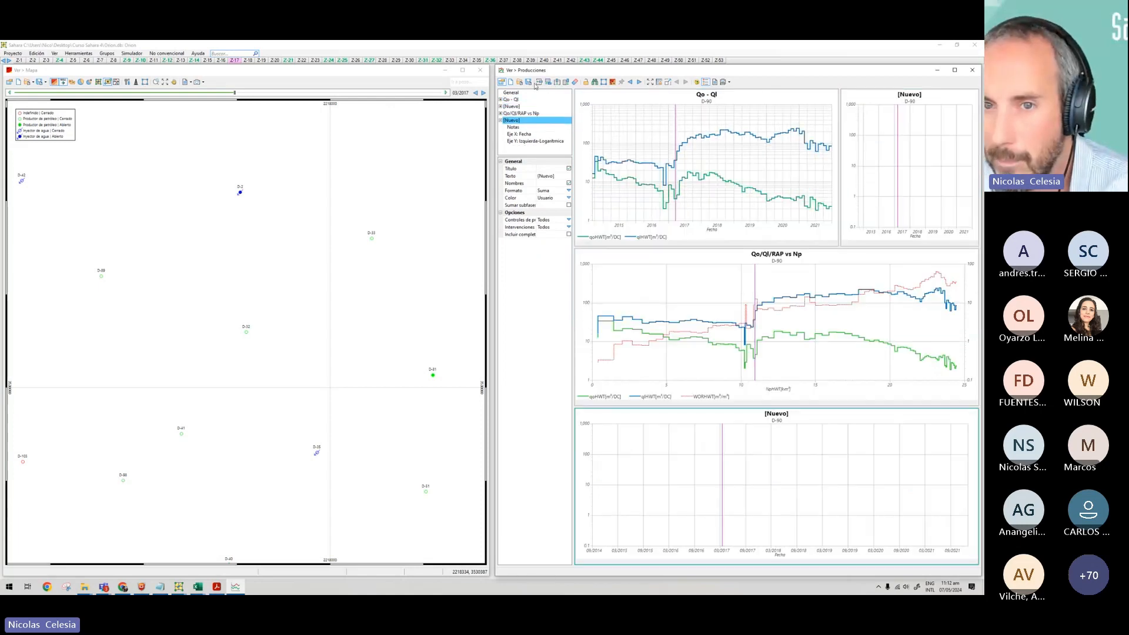
pyautogui.click(537, 83)
# Open the production template Q-T.Rap-Np.PTpx to restore the saved two-chart layout.
pyautogui.click(520, 83)
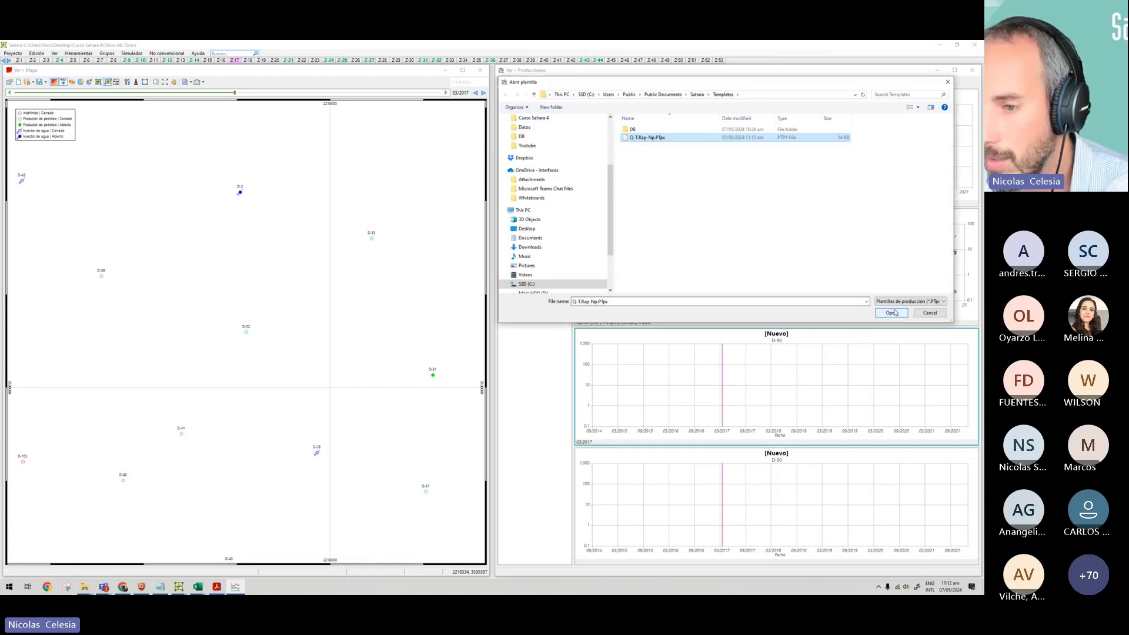
pyautogui.click(891, 313)
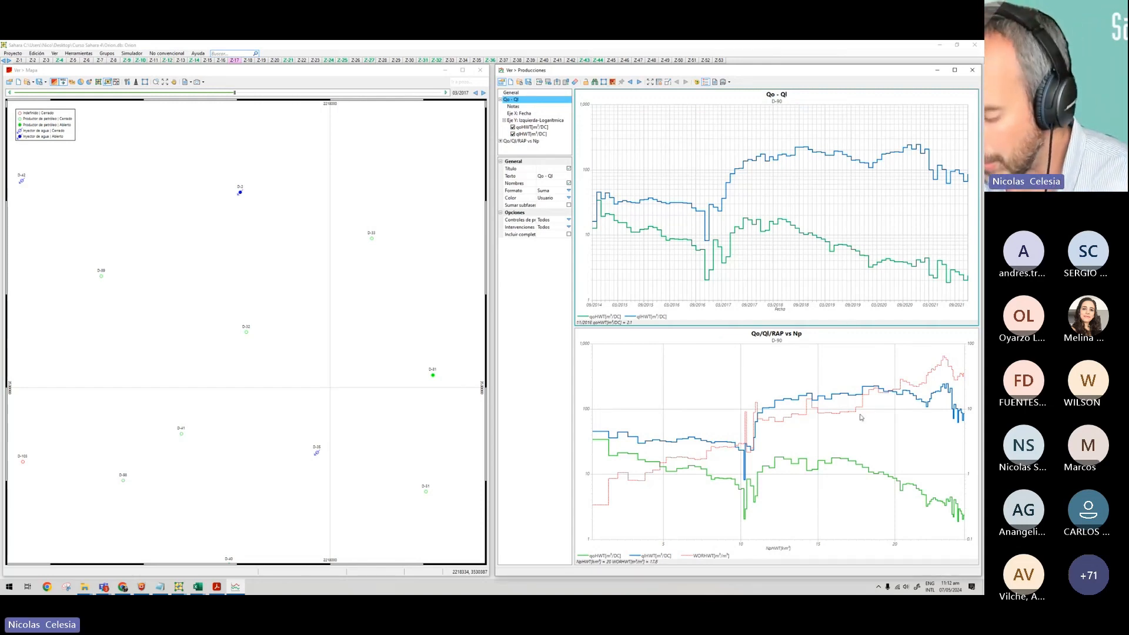
# Load the production template Q-T.Rap-Np.PTpx again from the Templates folder.
pyautogui.click(522, 84)
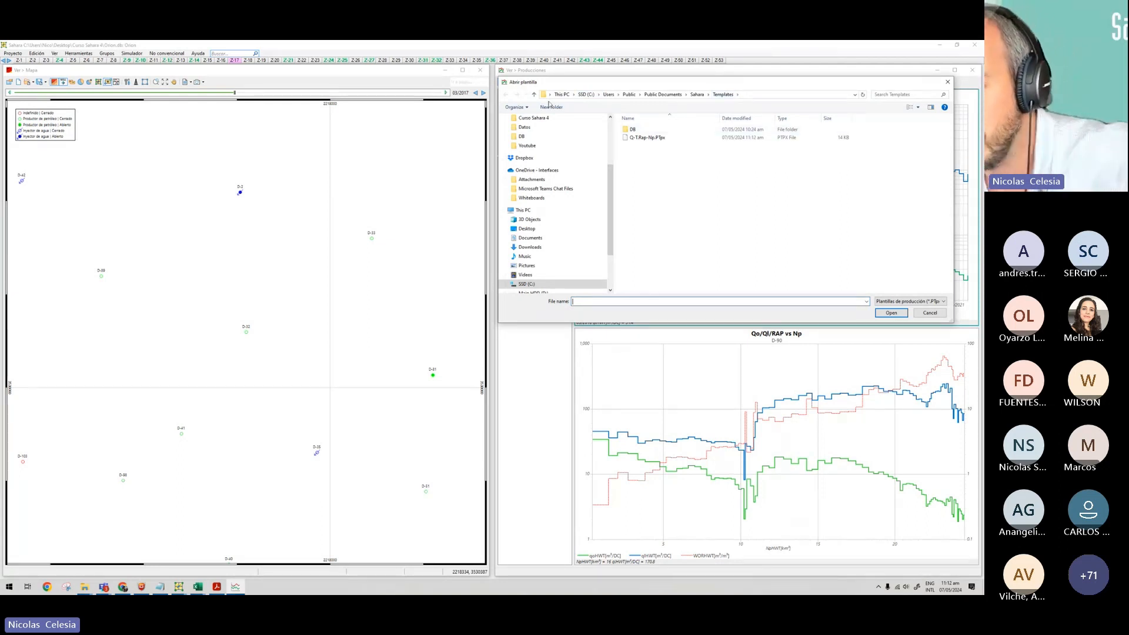
pyautogui.click(646, 138)
pyautogui.click(891, 313)
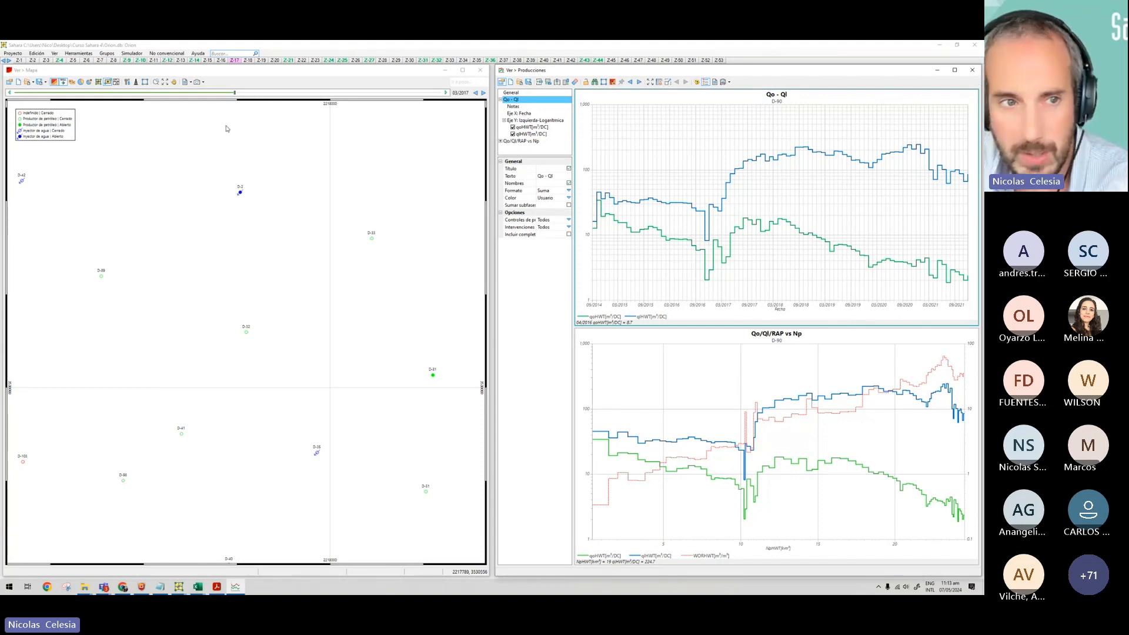
# Start a Pozo-Capa allocation factor import using the file Orion - Sahara 4.xlsx from the Datos folder.
pyautogui.click(160, 84)
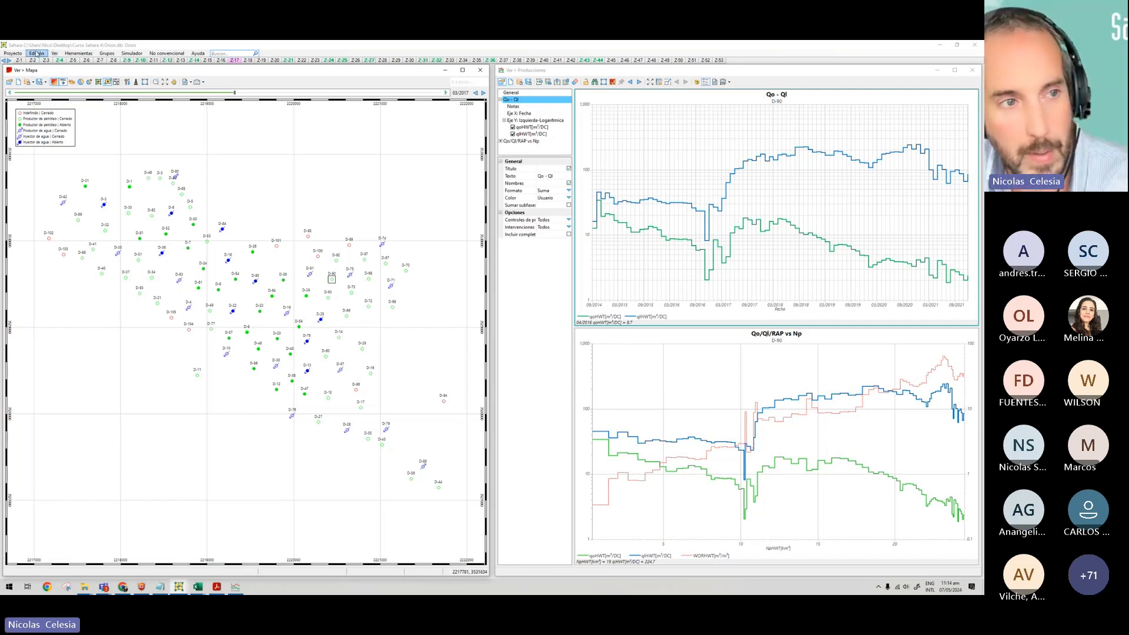
pyautogui.click(14, 54)
pyautogui.moveTo(50, 115)
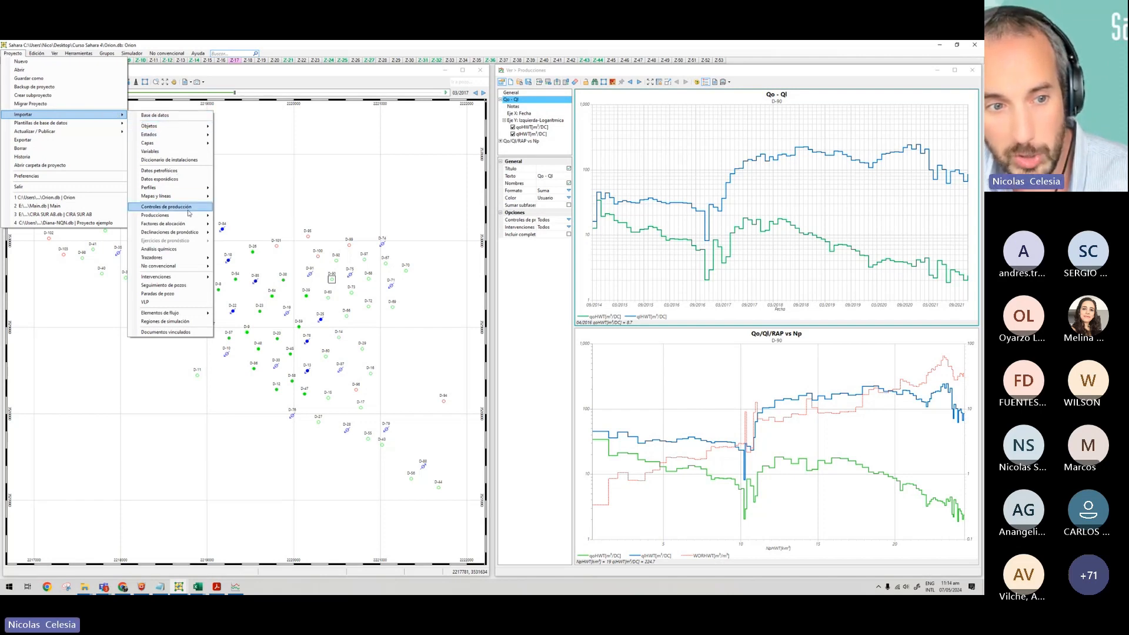
pyautogui.moveTo(181, 226)
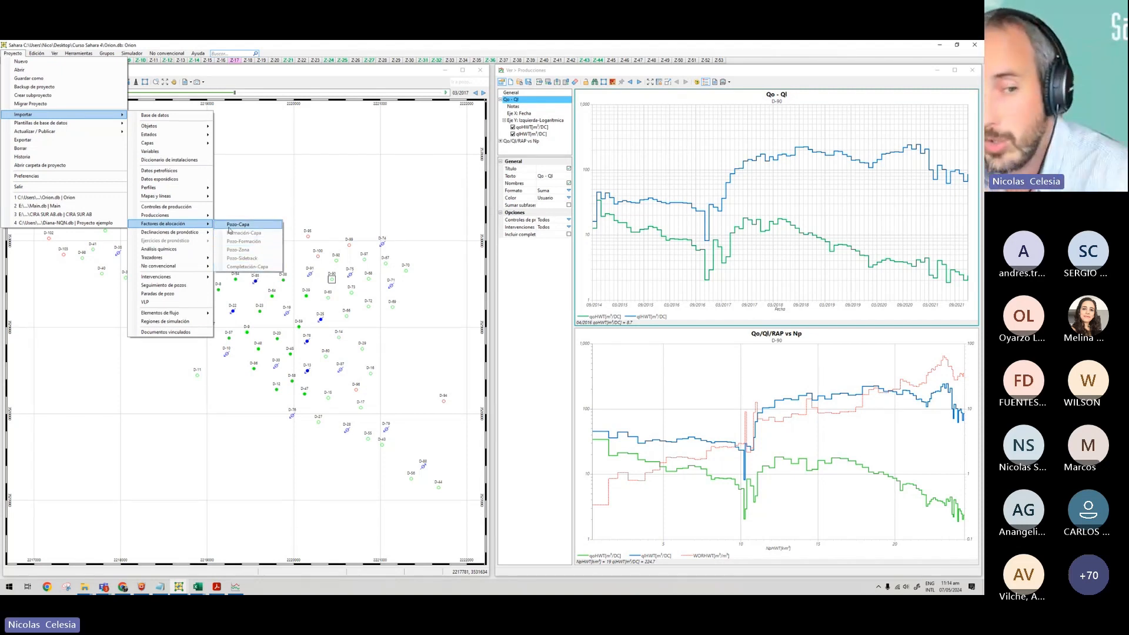
pyautogui.click(241, 226)
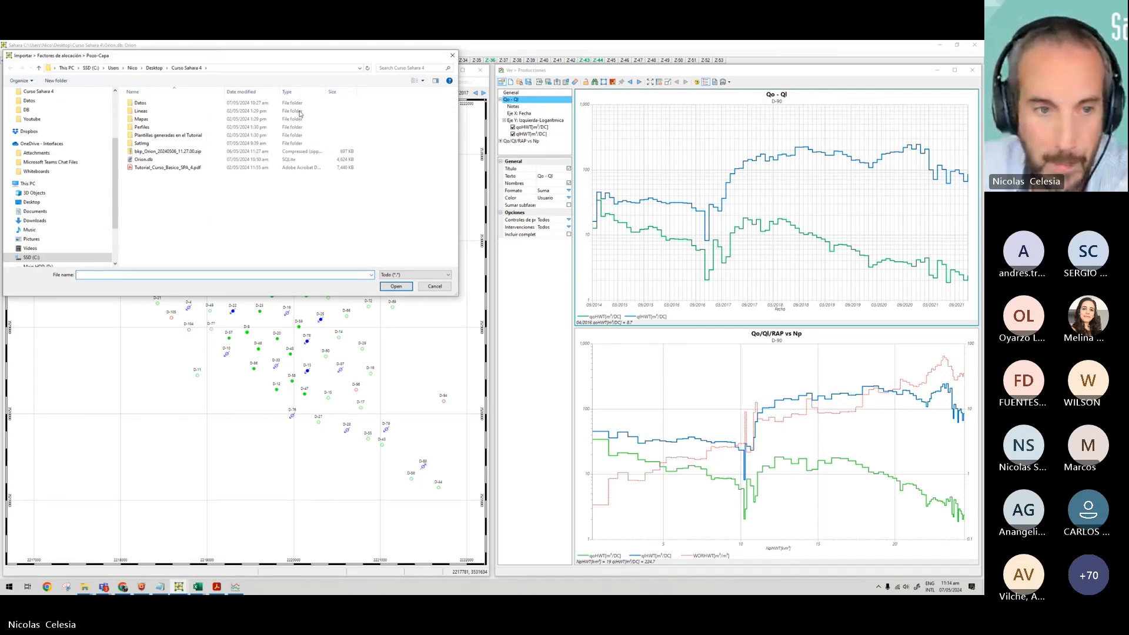
pyautogui.doubleClick(154, 103)
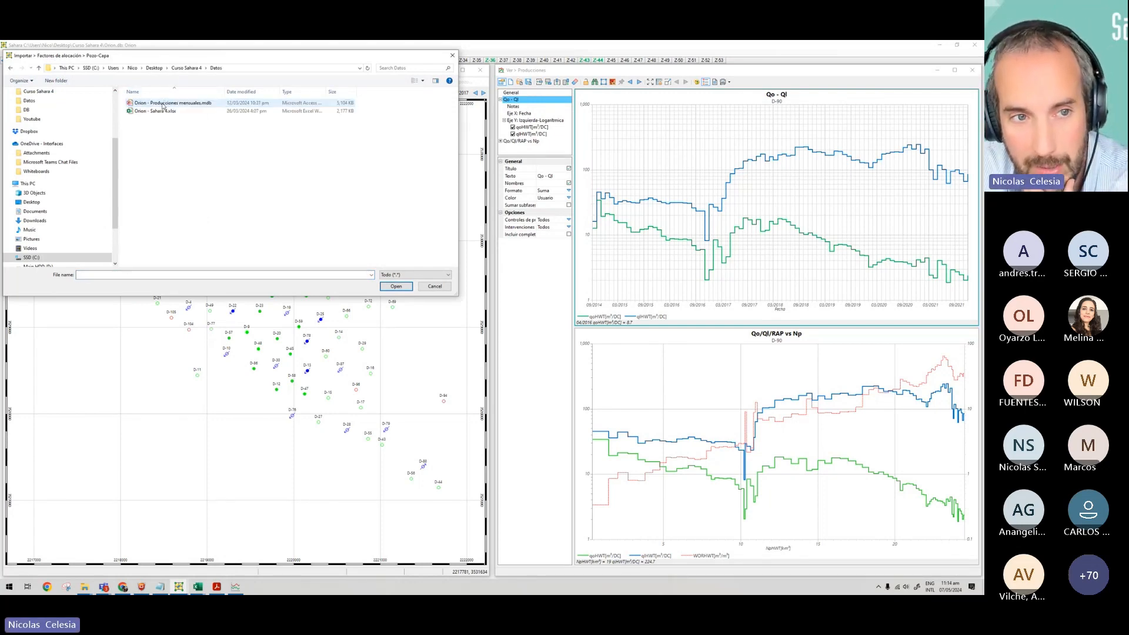
pyautogui.click(156, 110)
pyautogui.click(396, 286)
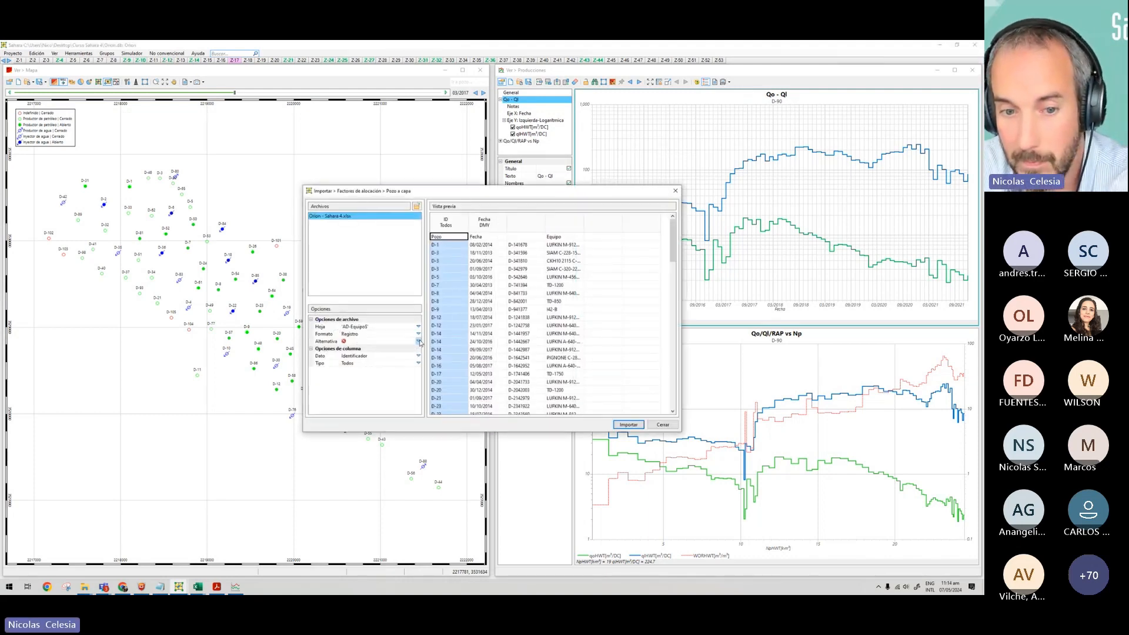
# Configure the import with sheet Distribución de inyección$, format Tabla, alternative Default and variable Agua Inyectada.
pyautogui.click(419, 342)
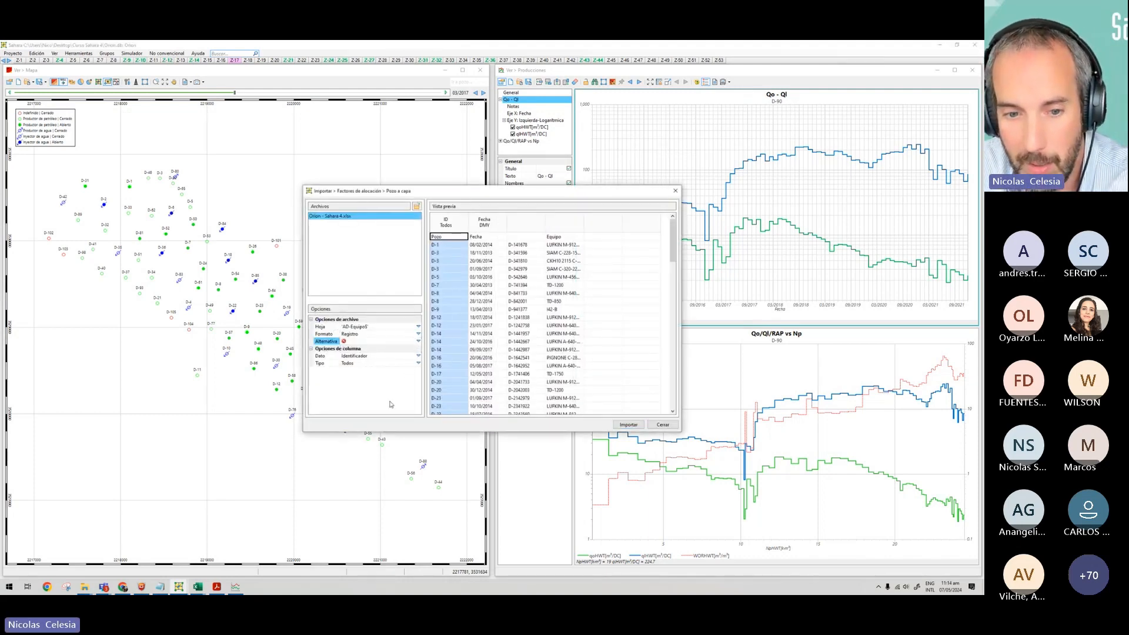
pyautogui.click(418, 328)
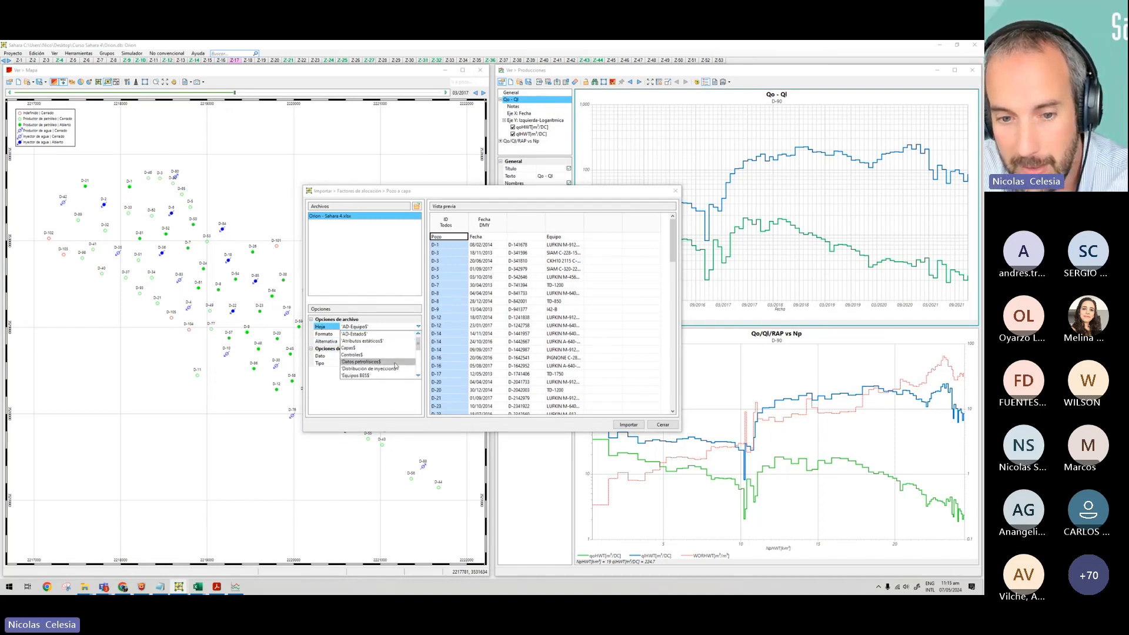
pyautogui.click(391, 369)
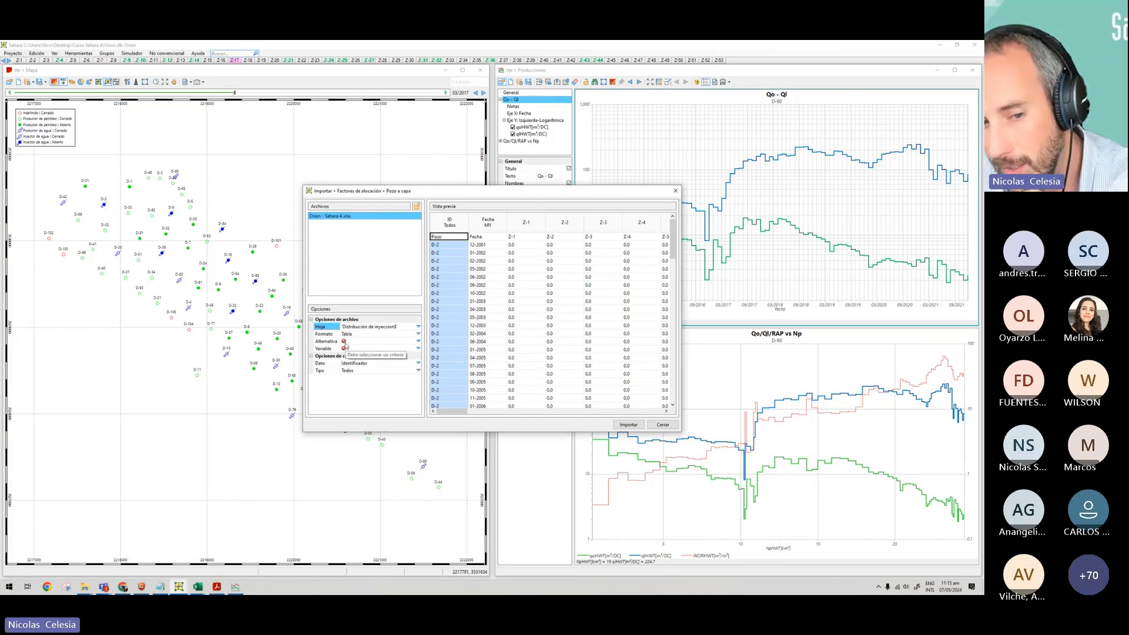
pyautogui.click(420, 343)
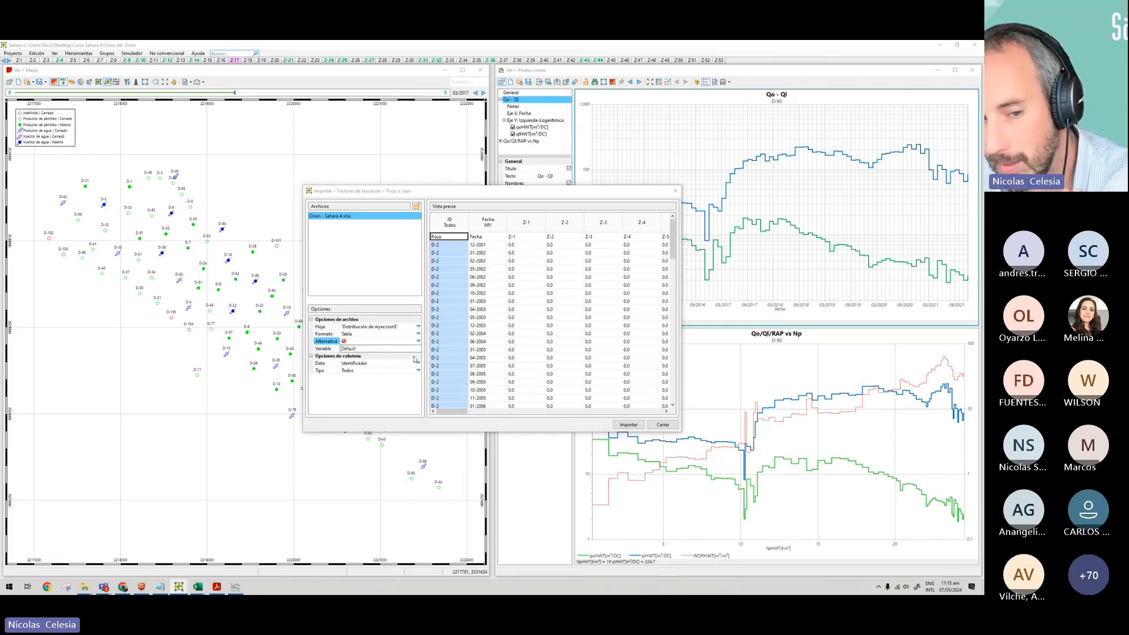
pyautogui.click(354, 349)
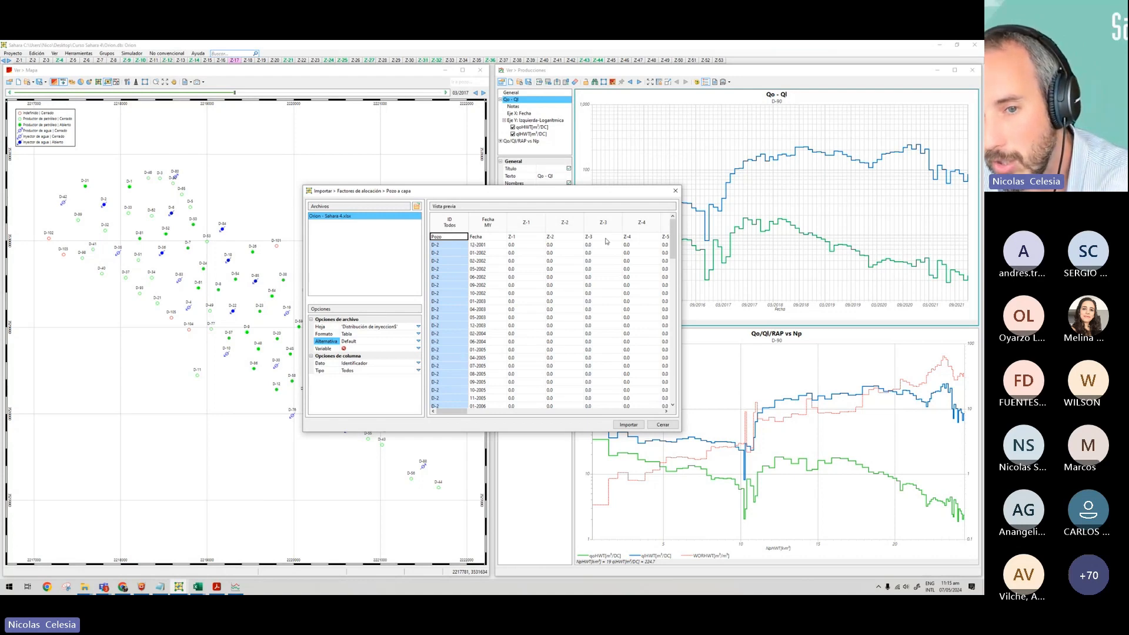
pyautogui.click(418, 334)
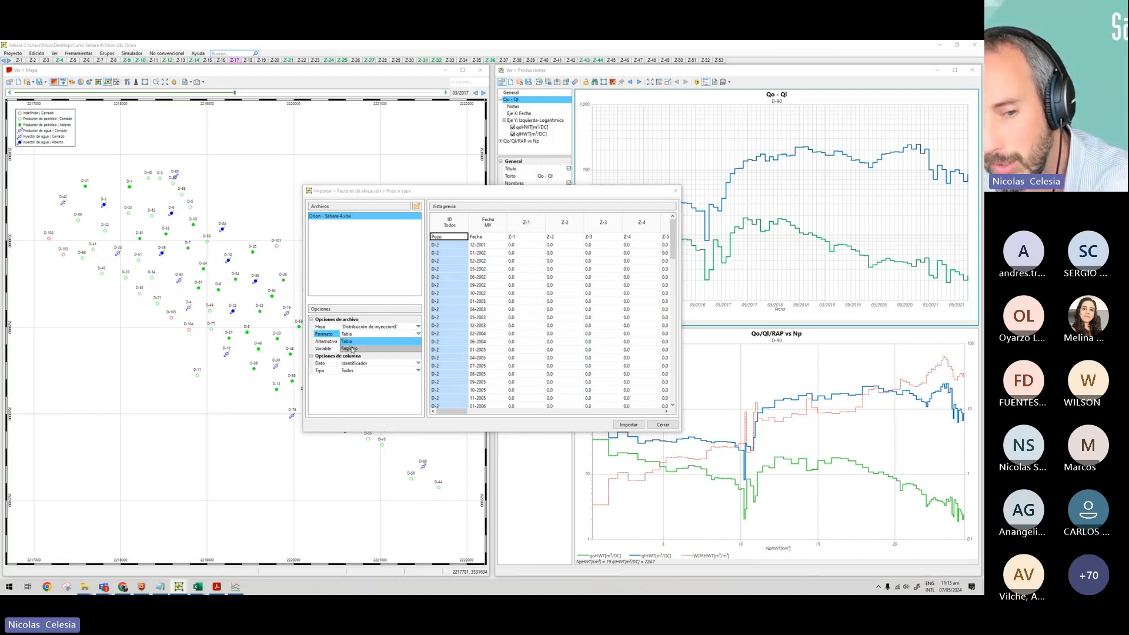
pyautogui.click(334, 337)
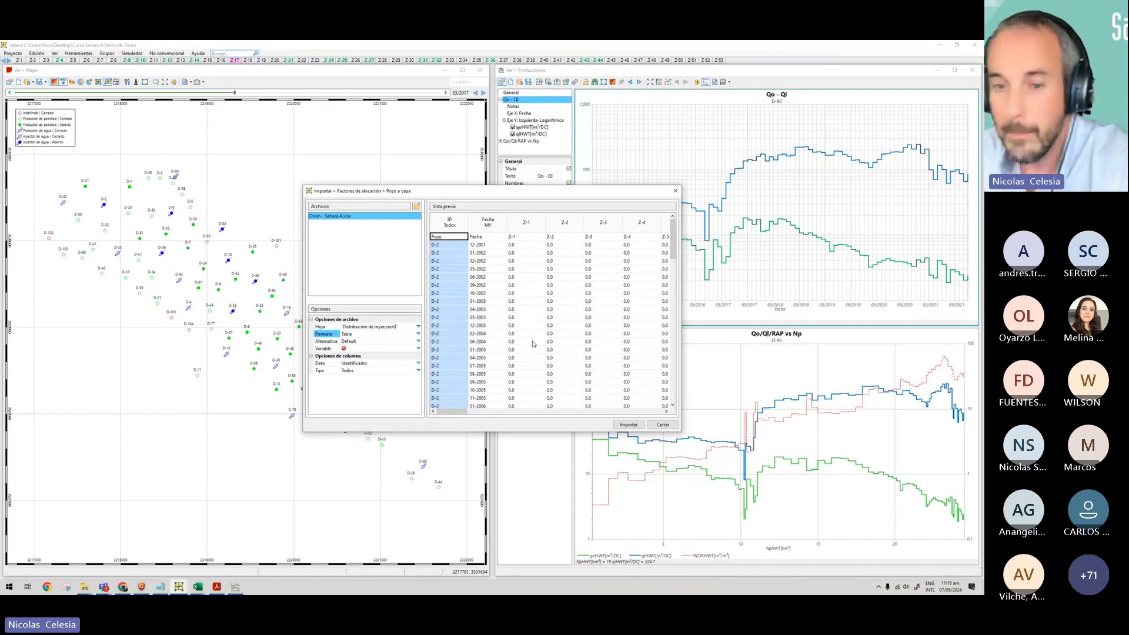
pyautogui.click(372, 349)
pyautogui.click(371, 364)
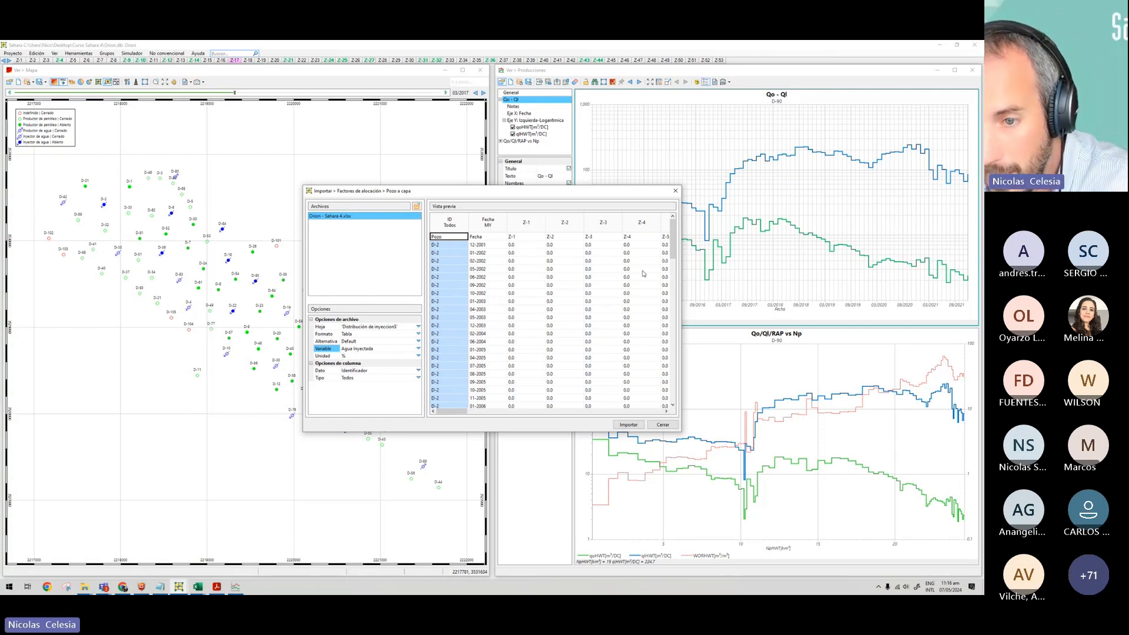
# Review the previewed injection distribution data, import it as allocation factors and close the import dialog.
pyautogui.moveTo(672, 241); pyautogui.dragTo(668, 394)
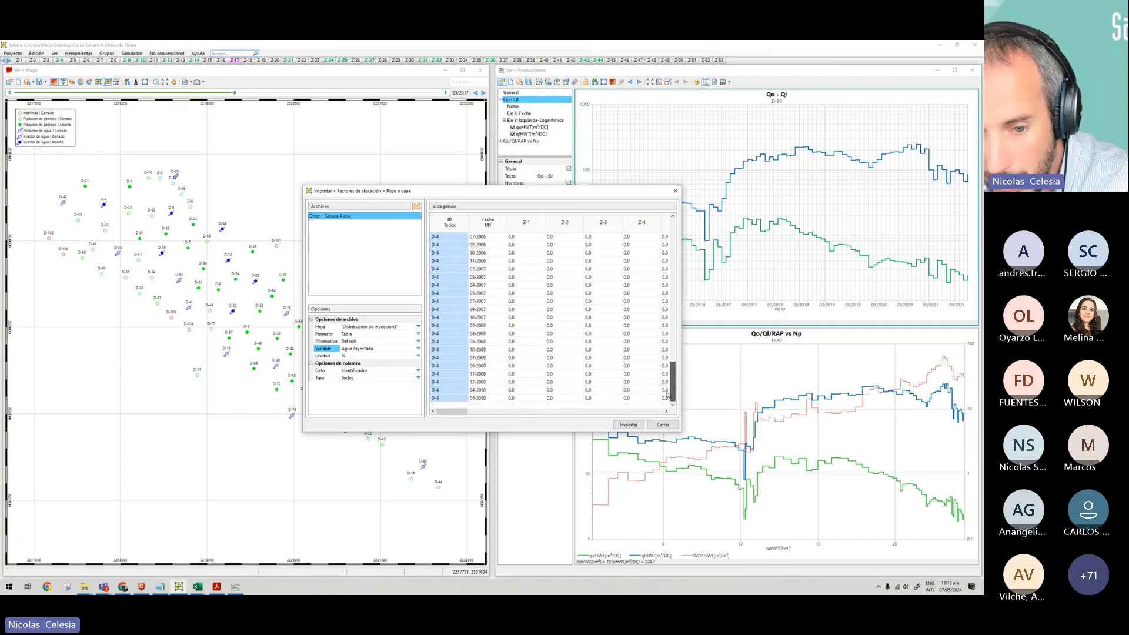
pyautogui.moveTo(452, 412); pyautogui.dragTo(476, 415)
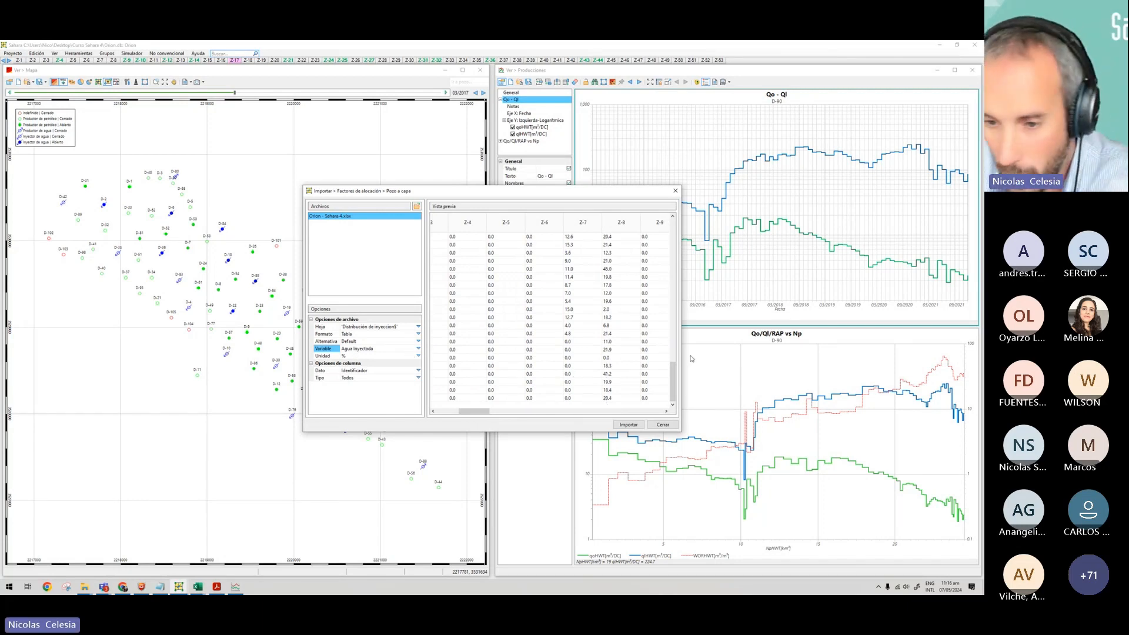
pyautogui.moveTo(486, 412); pyautogui.dragTo(450, 410)
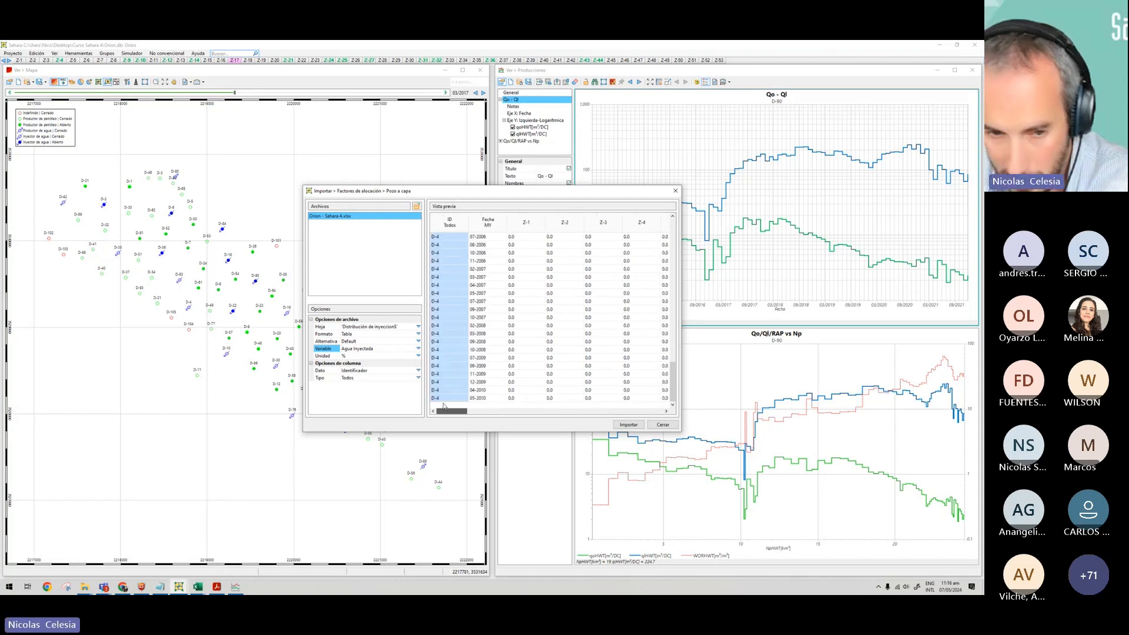
pyautogui.moveTo(674, 398); pyautogui.dragTo(669, 422)
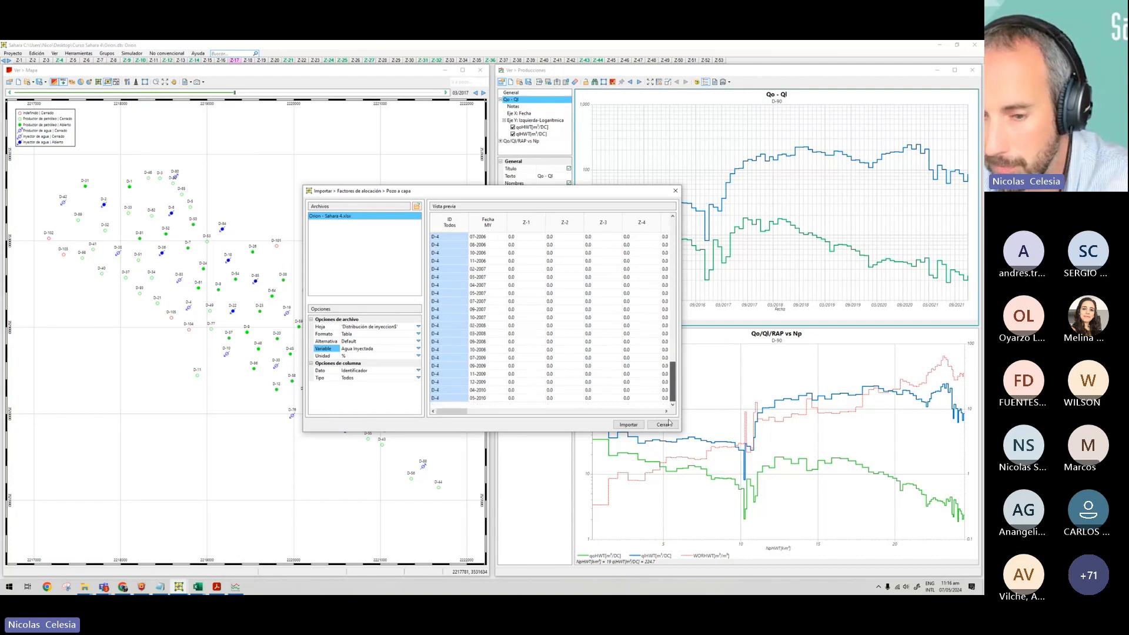
pyautogui.moveTo(673, 381); pyautogui.dragTo(673, 238)
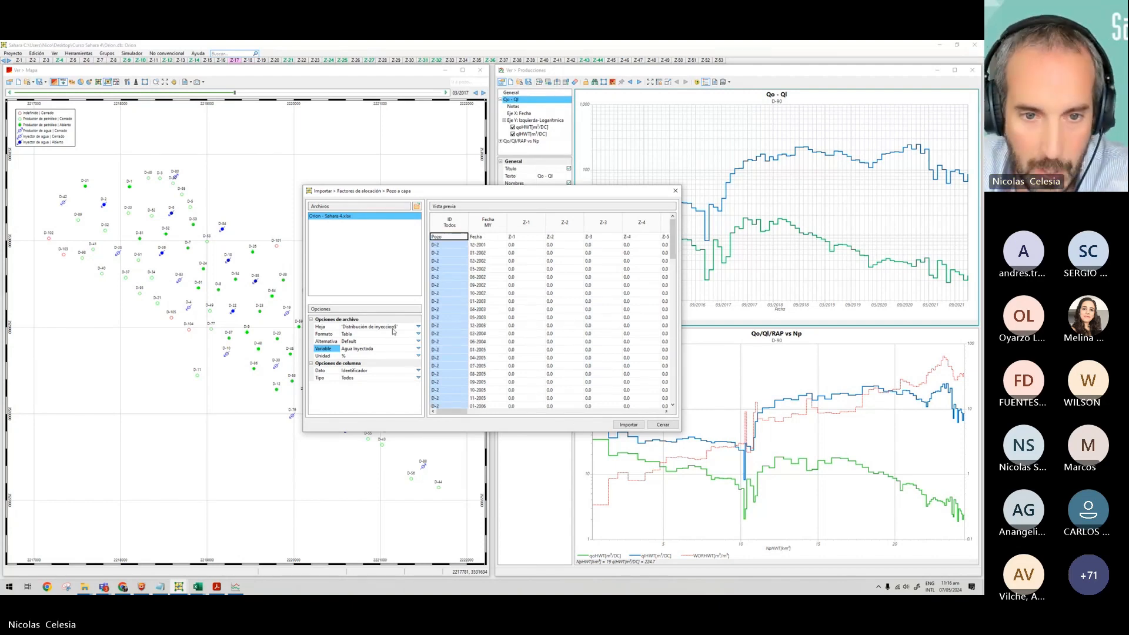
pyautogui.click(633, 428)
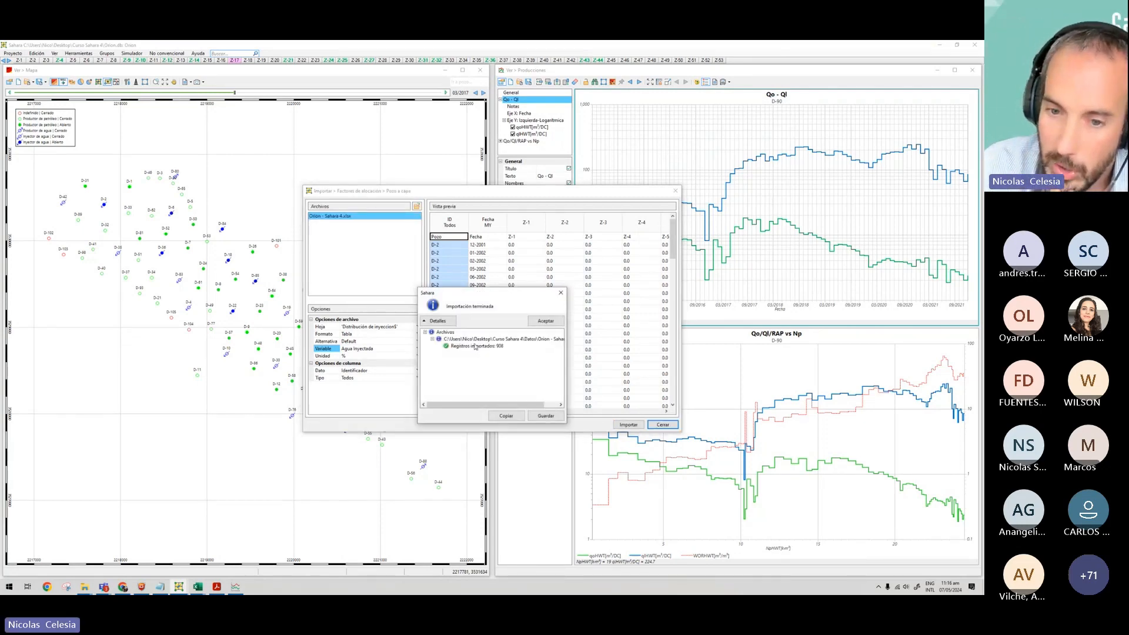
pyautogui.click(545, 320)
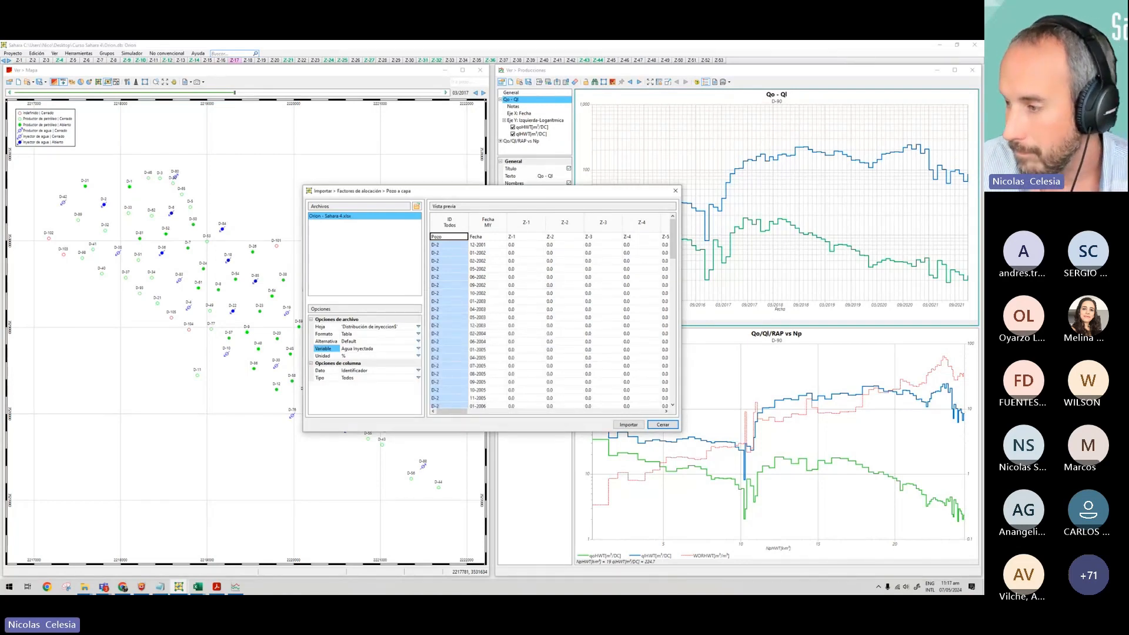
pyautogui.click(675, 424)
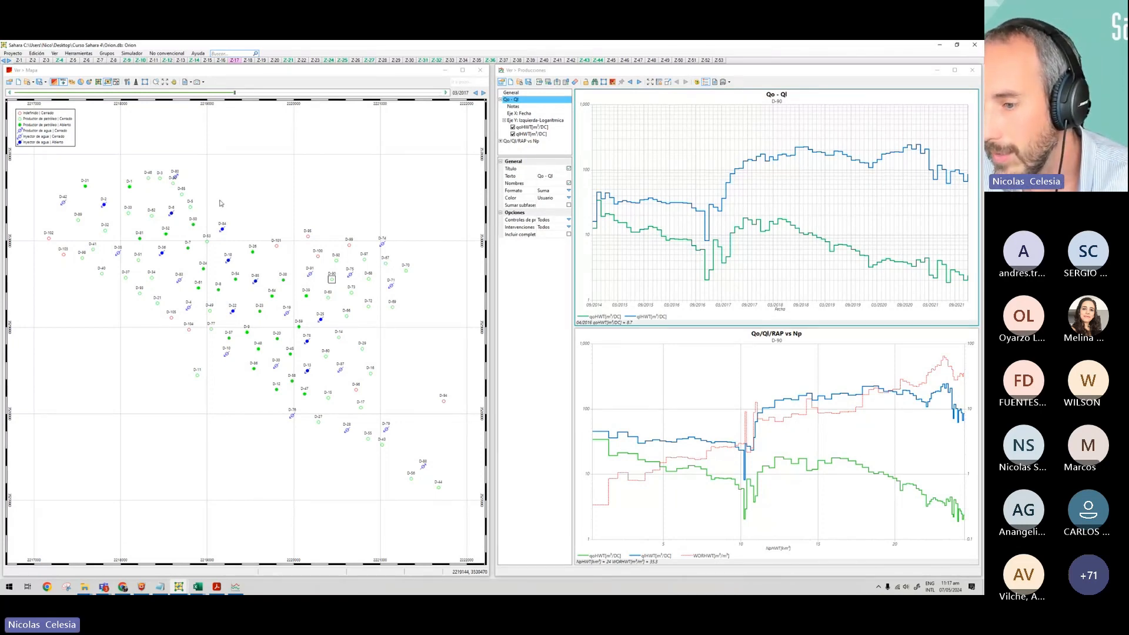
# Add a new allocation factor alternative alongside Default, keeping its type as Pozo a capa.
pyautogui.click(86, 53)
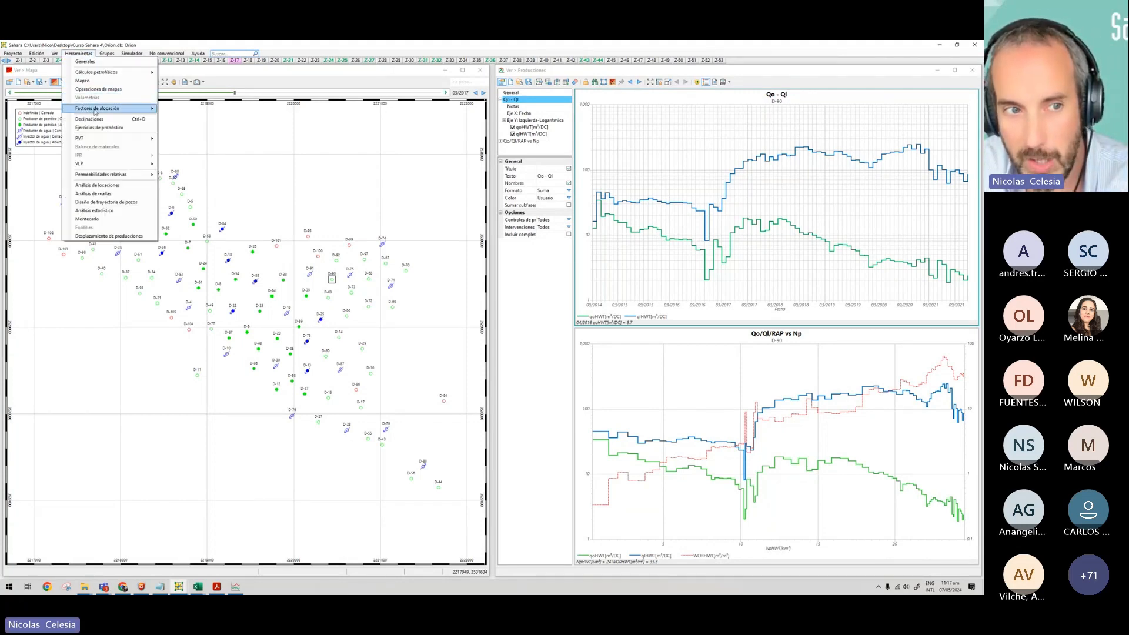
pyautogui.moveTo(115, 113)
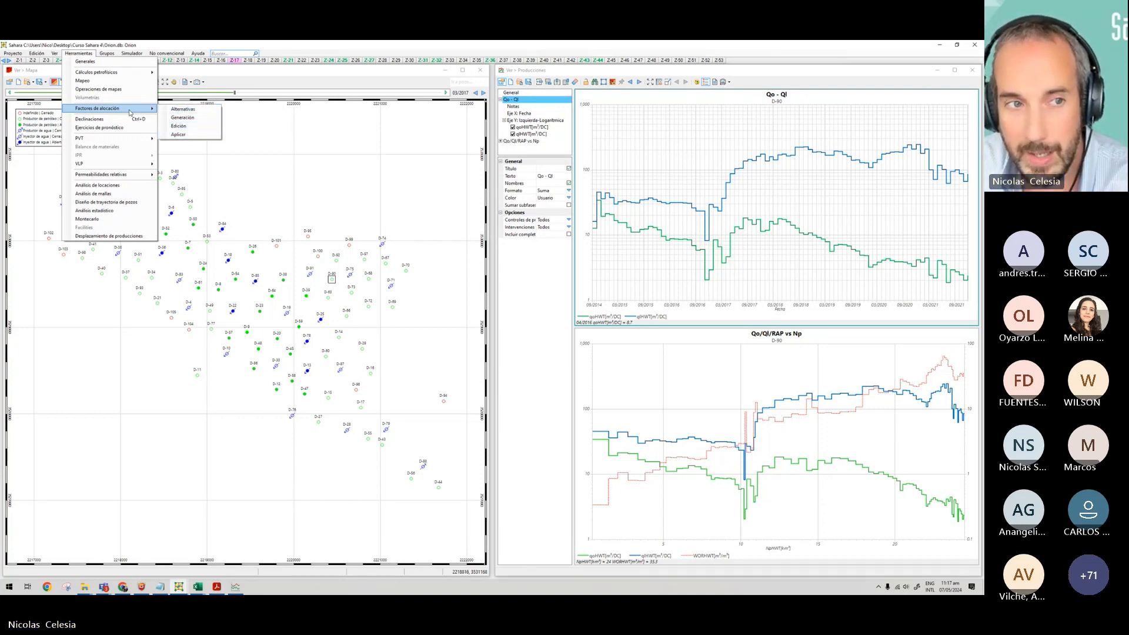
pyautogui.moveTo(136, 109)
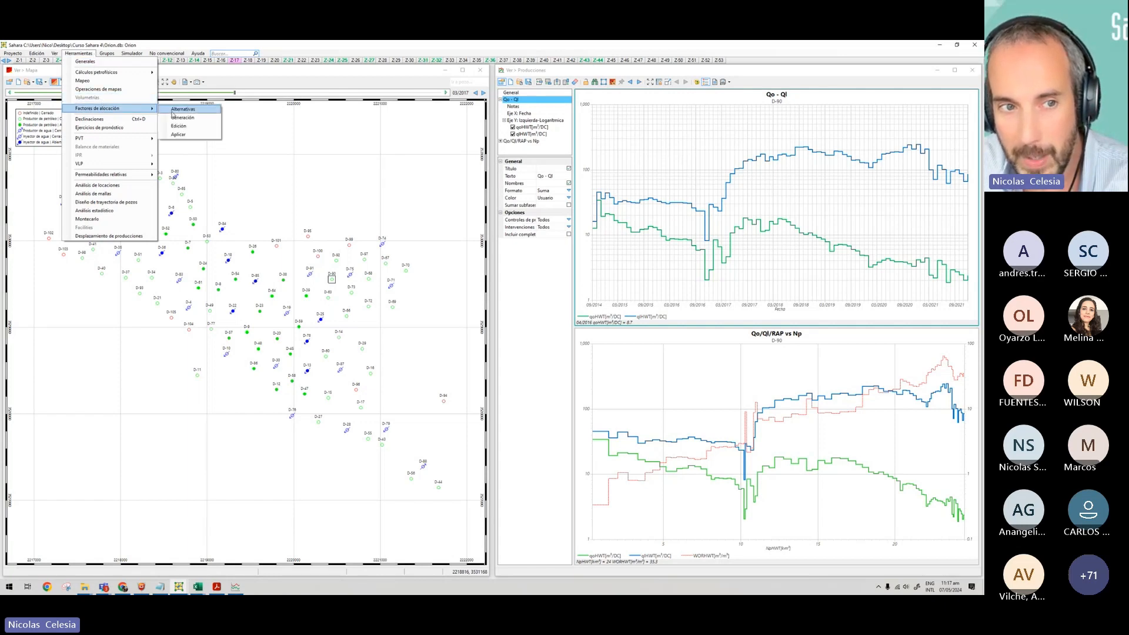
pyautogui.click(173, 110)
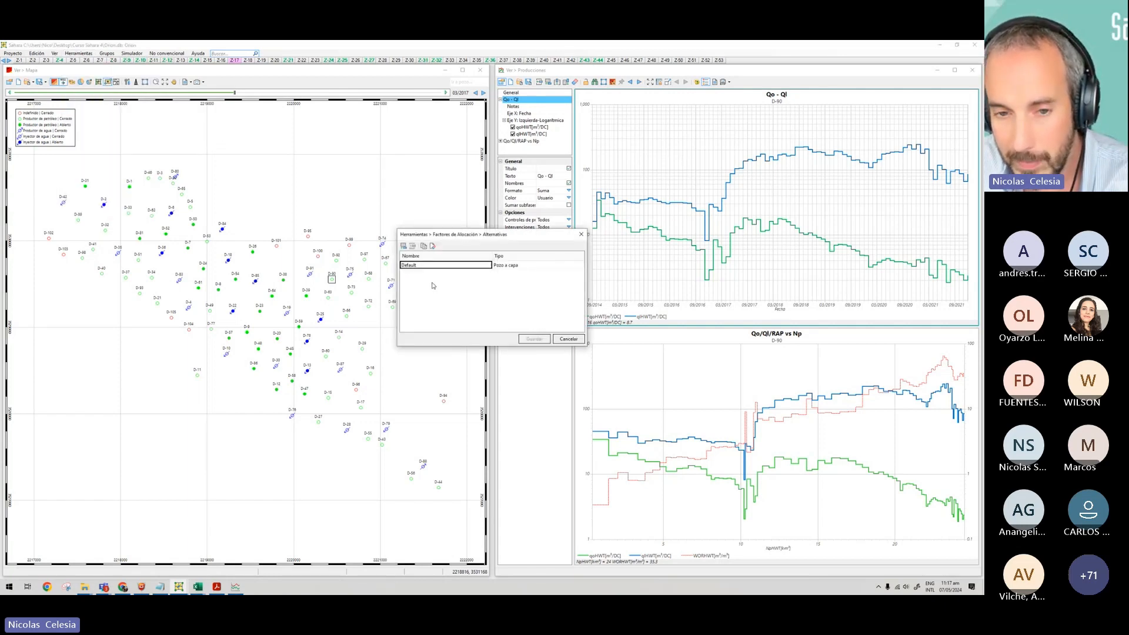
pyautogui.click(403, 245)
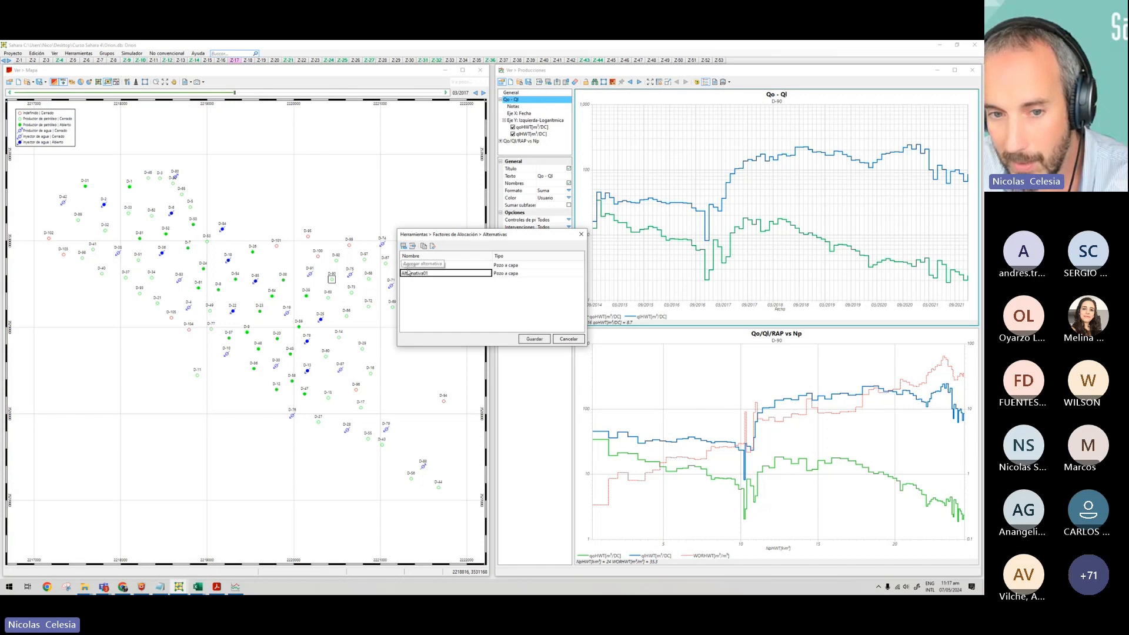
pyautogui.click(525, 274)
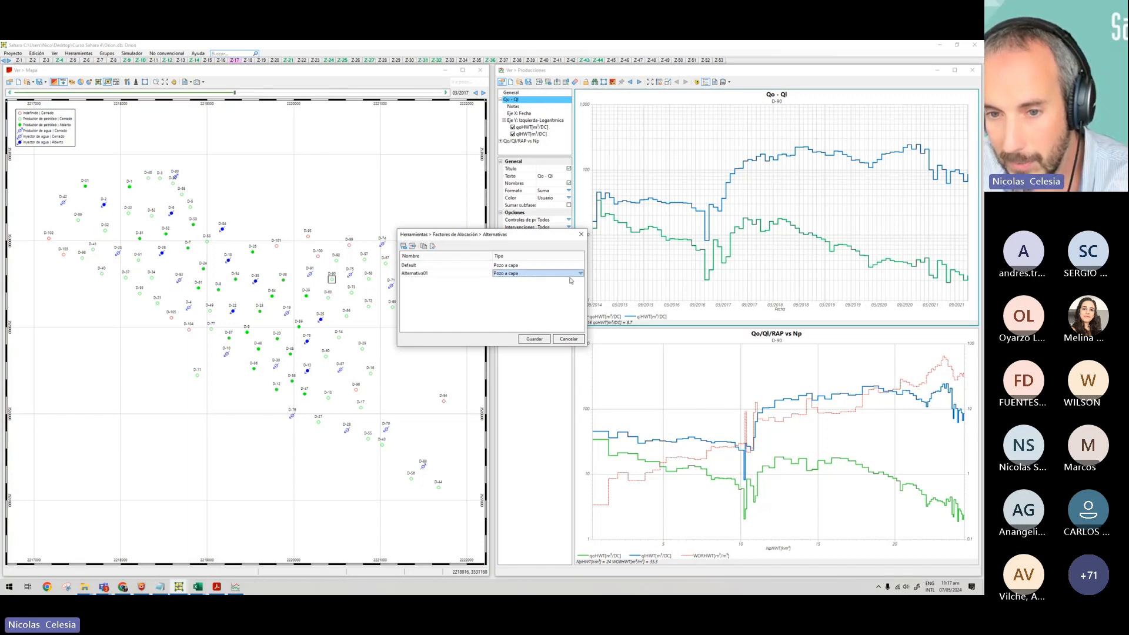
pyautogui.click(569, 273)
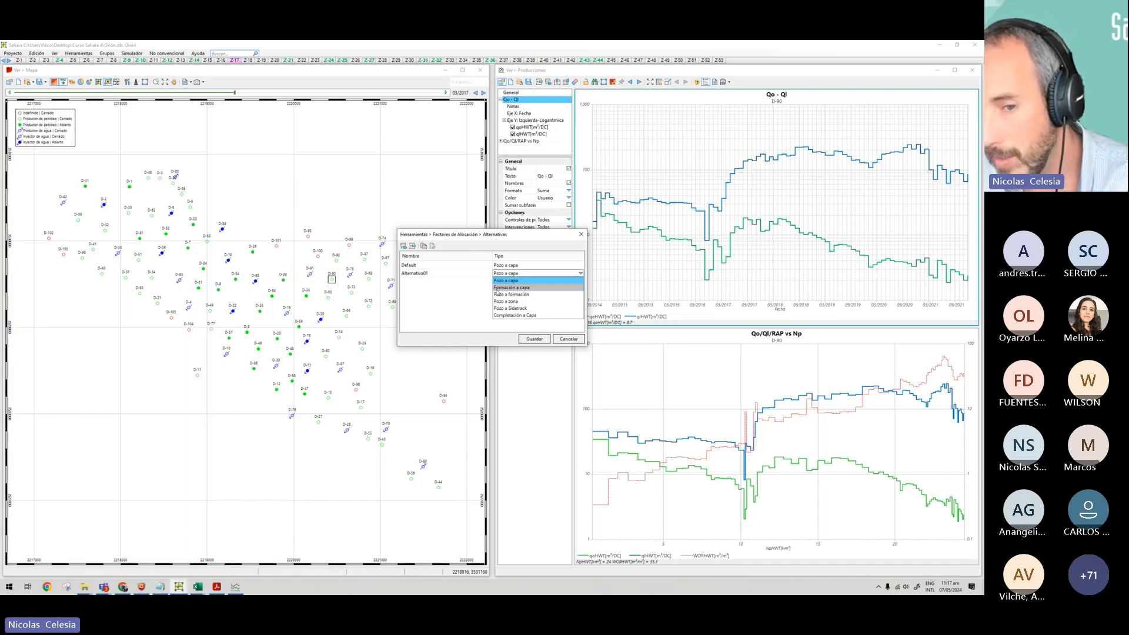
pyautogui.click(442, 280)
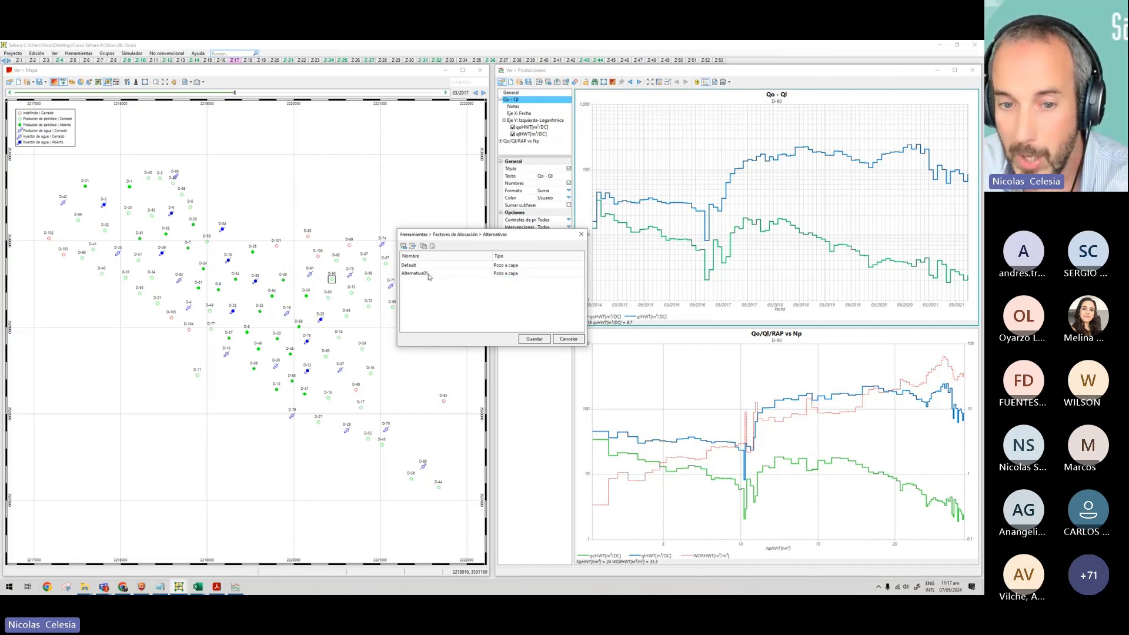
# Rename the new allocation factor alternative as KH.
pyautogui.click(436, 274)
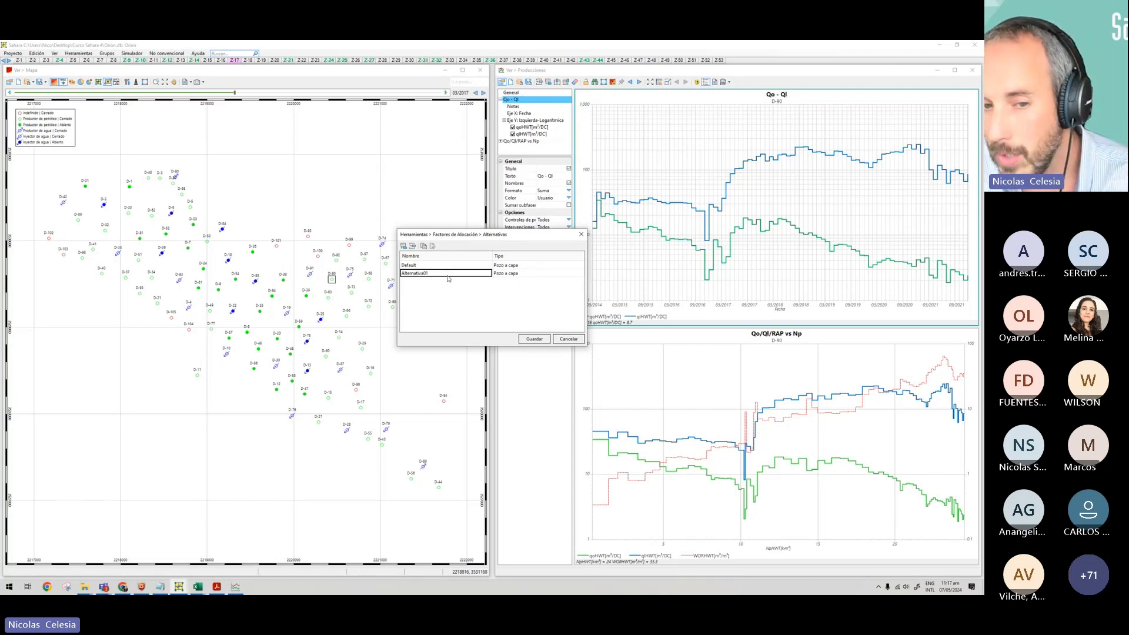
pyautogui.click(448, 274)
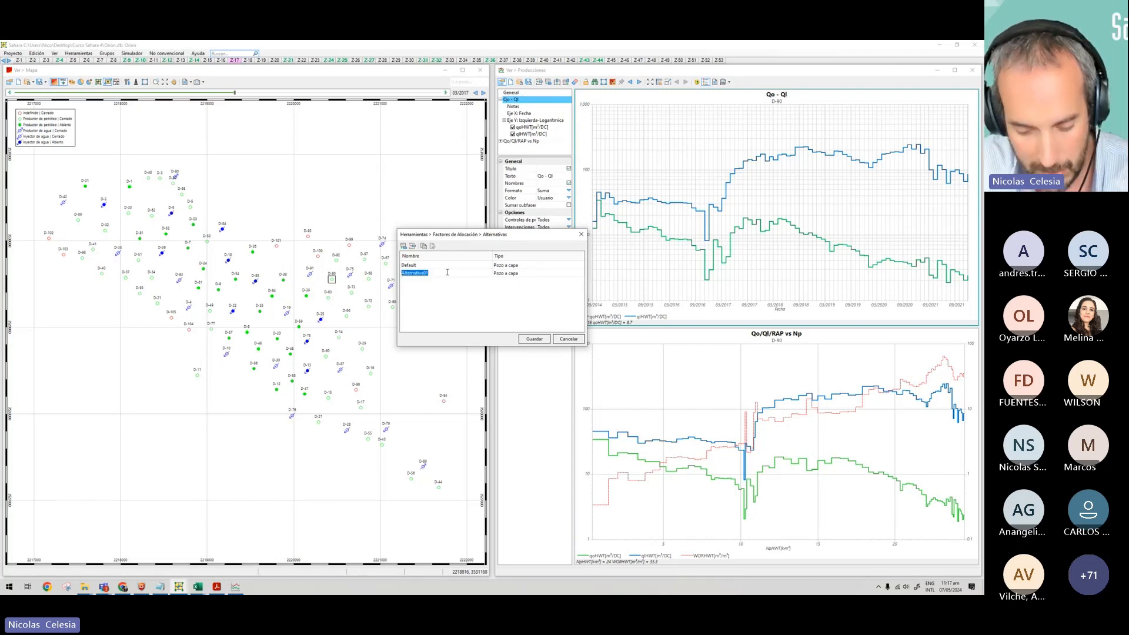
pyautogui.write('KH')
pyautogui.click(446, 274)
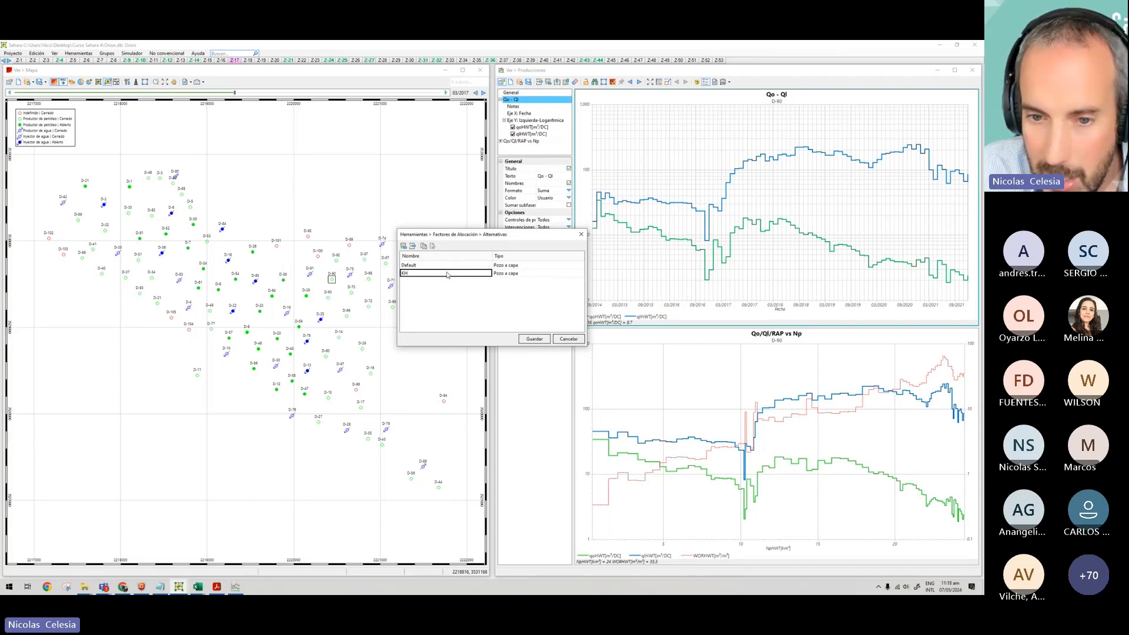
# Try adding a third allocation factor alternative named SoPhiH and close the alternatives dialog without saving the changes.
pyautogui.click(404, 246)
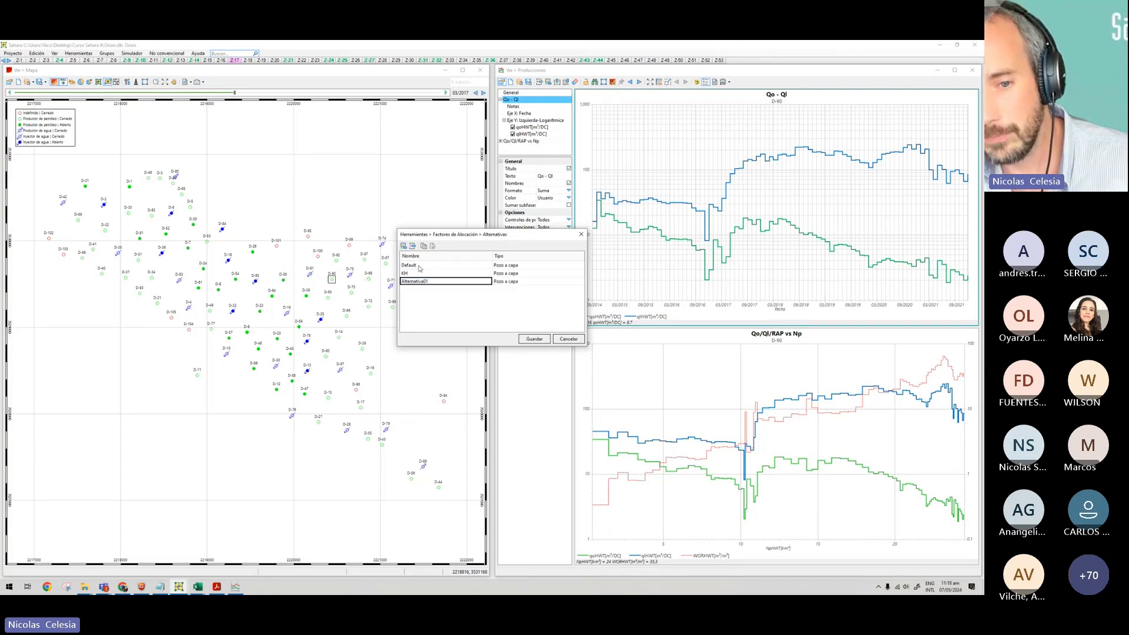
pyautogui.click(452, 283)
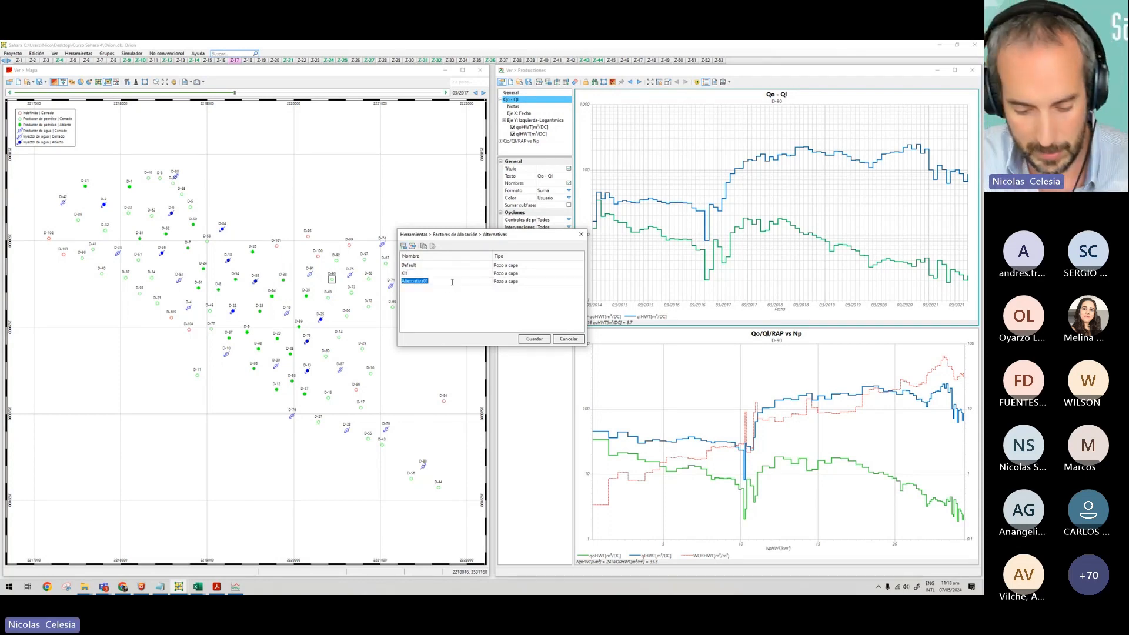
pyautogui.write('MetodoNico')
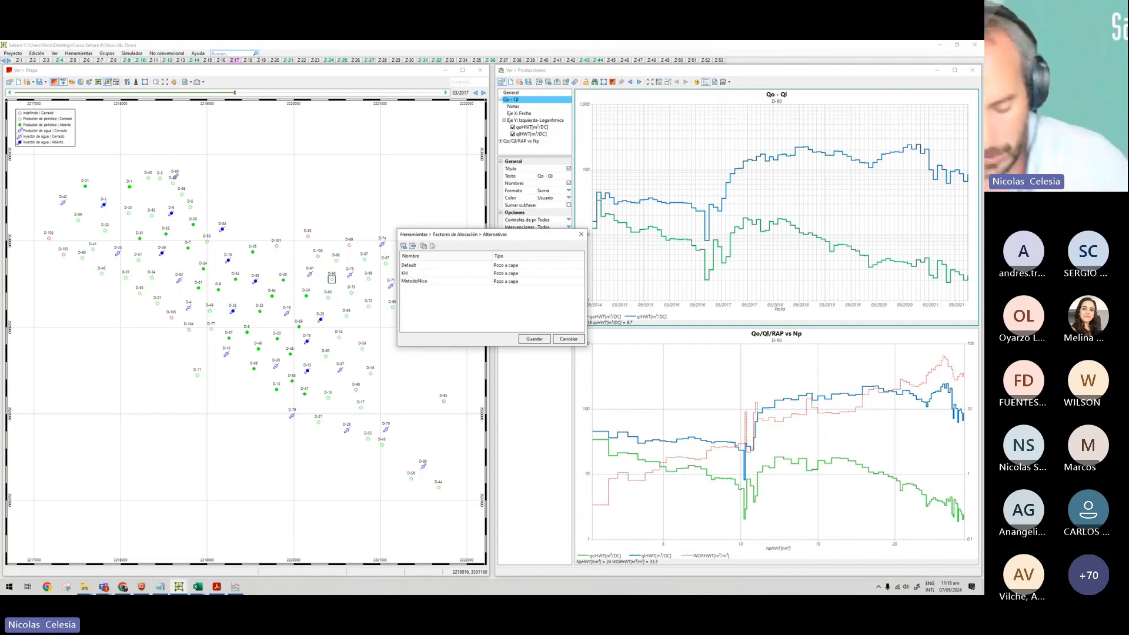
pyautogui.write('S')
pyautogui.write('pPh')
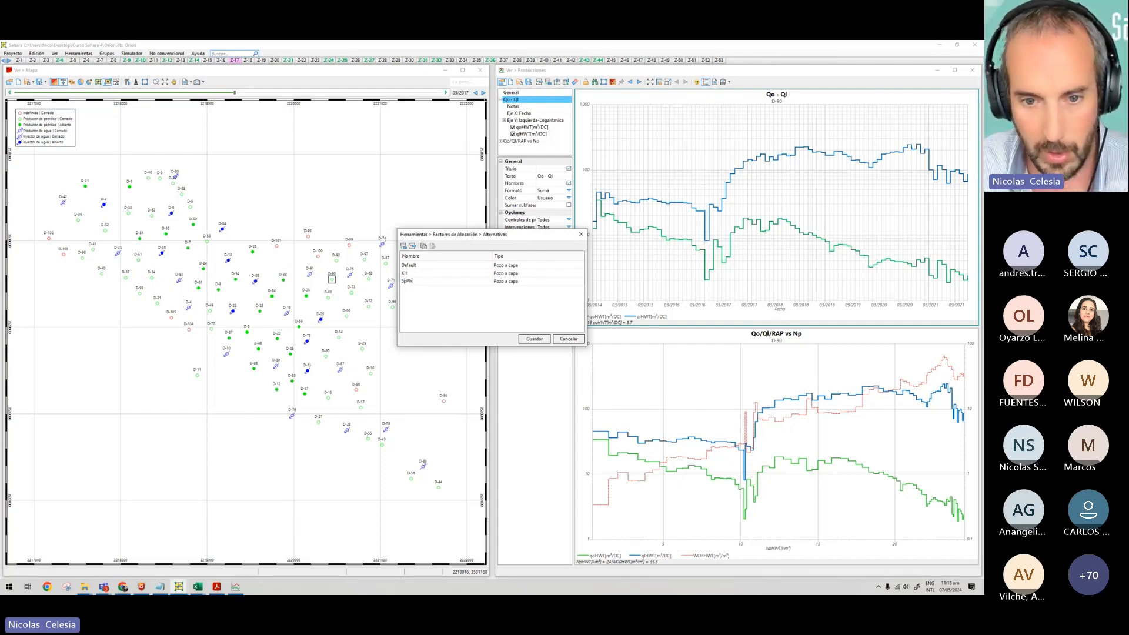
pyautogui.write('i')
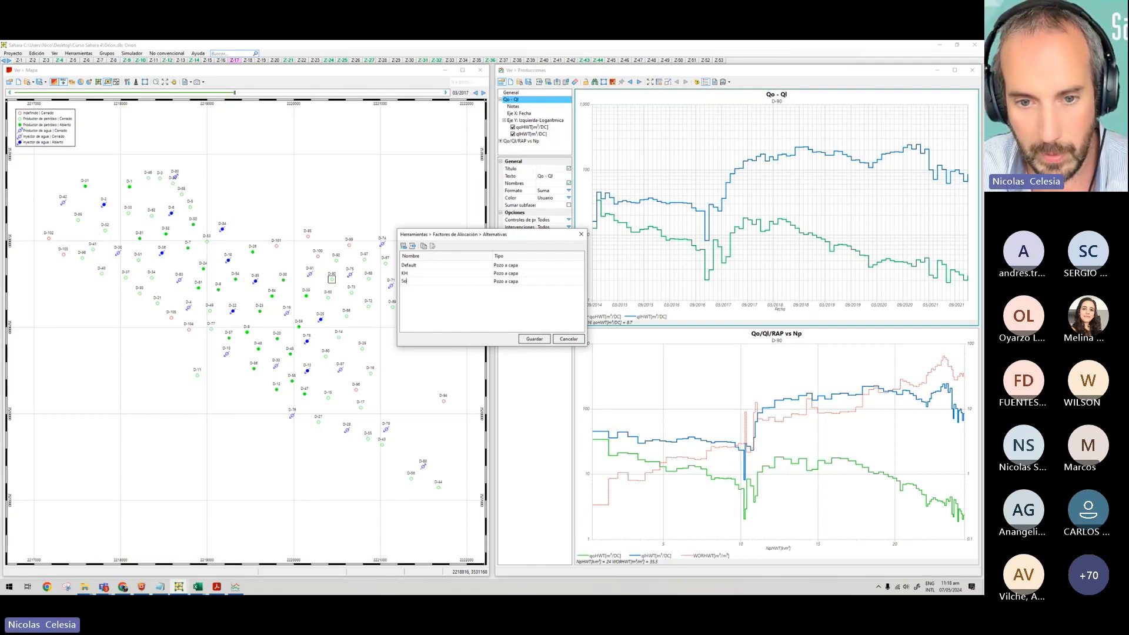
pyautogui.write('PhiH')
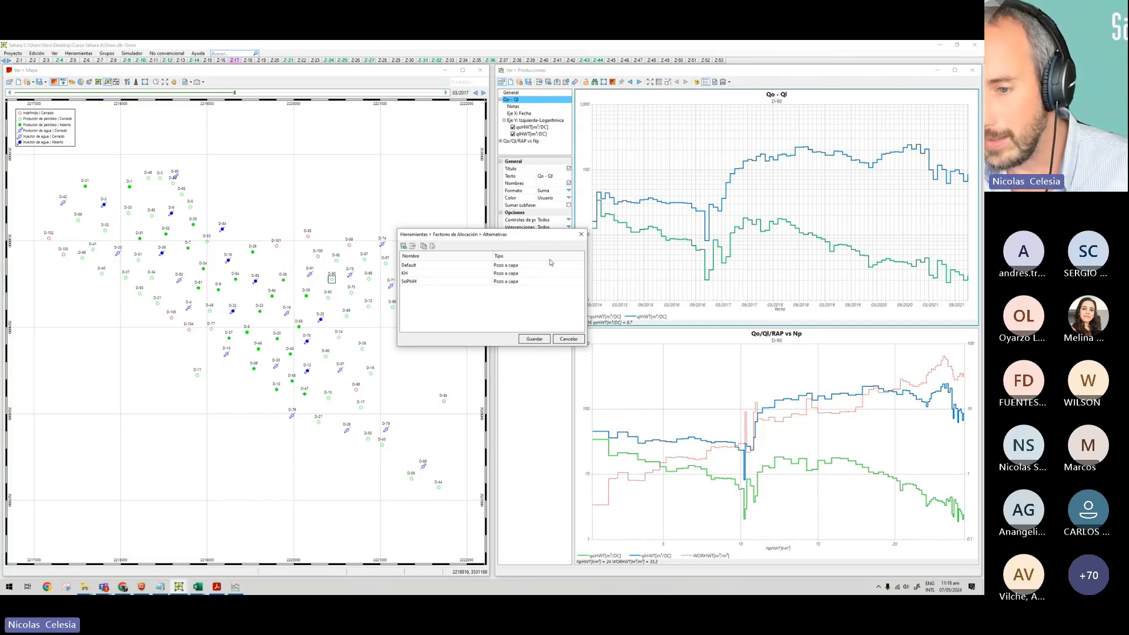
pyautogui.click(569, 339)
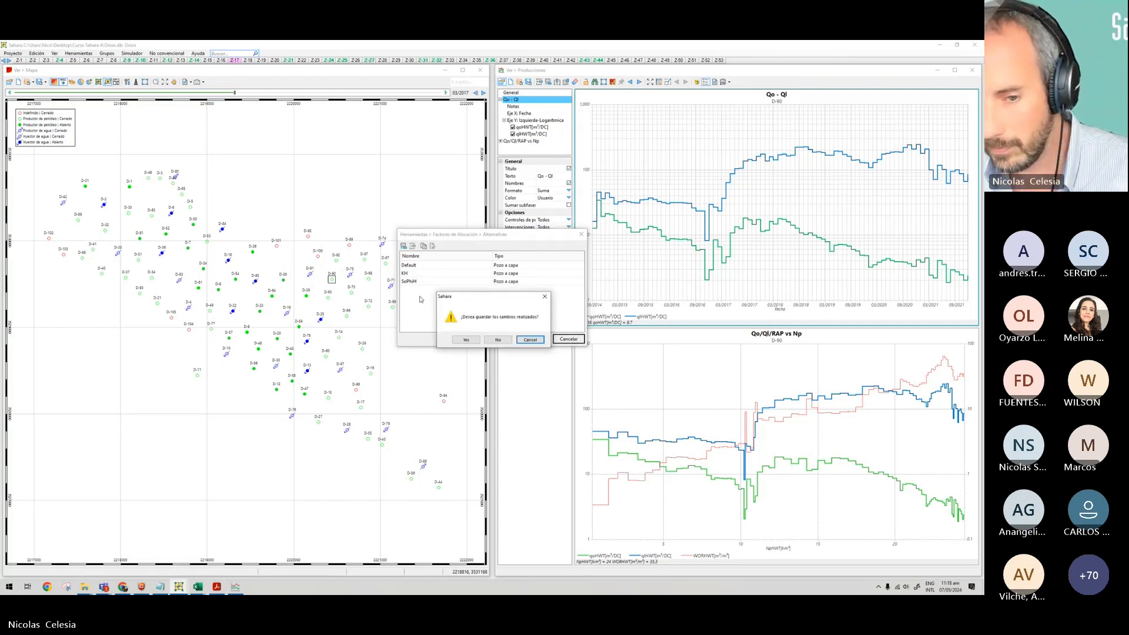
pyautogui.click(499, 339)
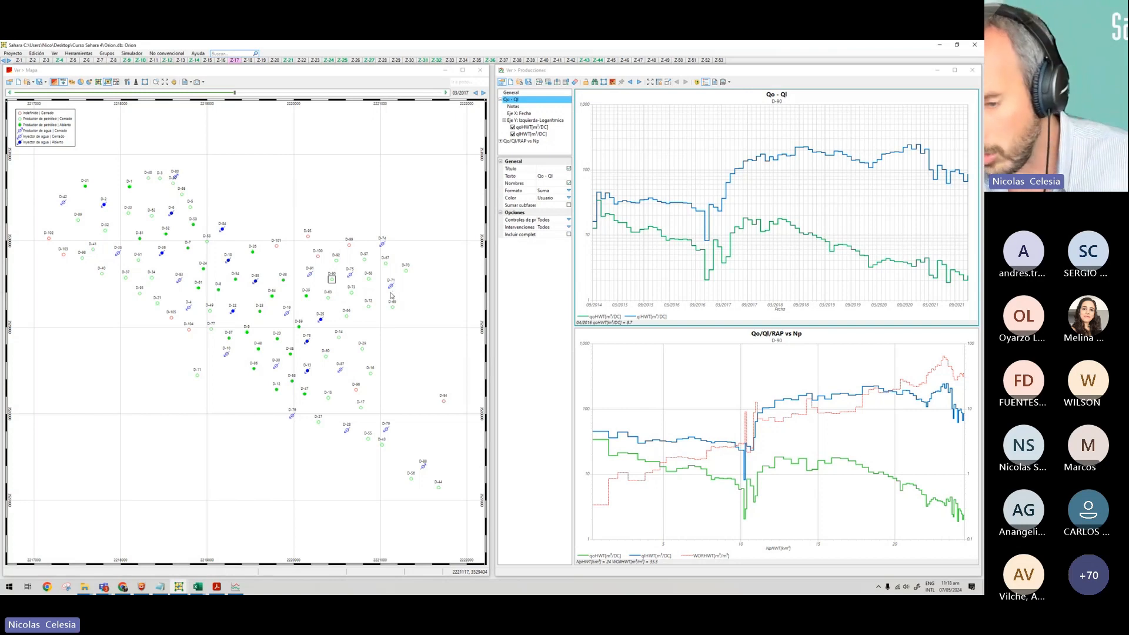
# Open the allocation factor generation tool and include all wells instead of only the active selection.
pyautogui.click(93, 57)
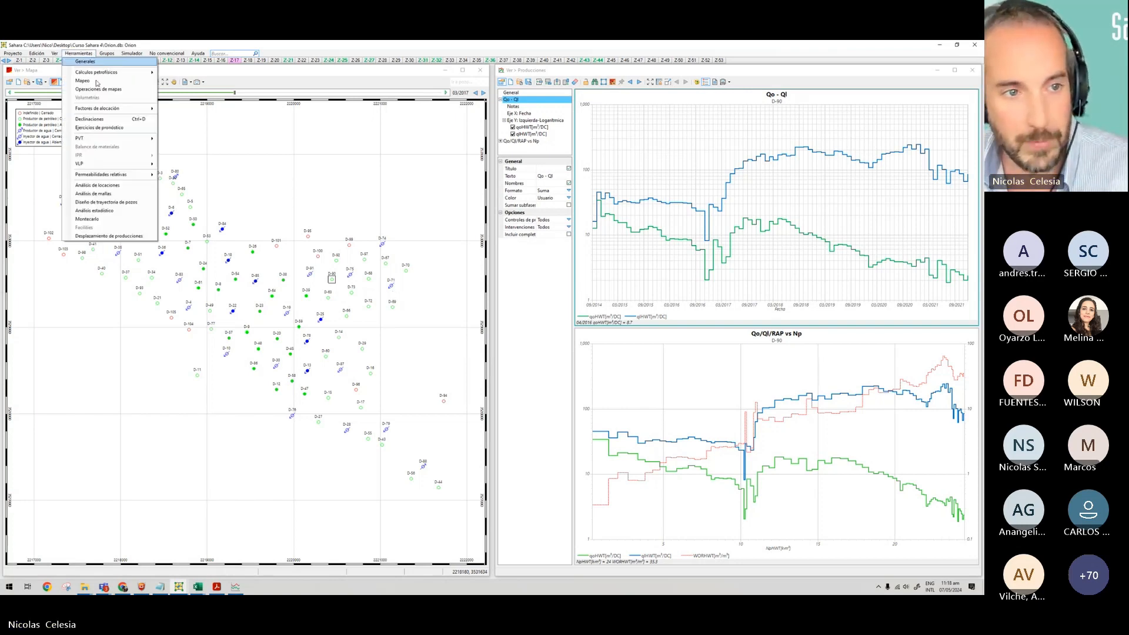
pyautogui.moveTo(106, 111)
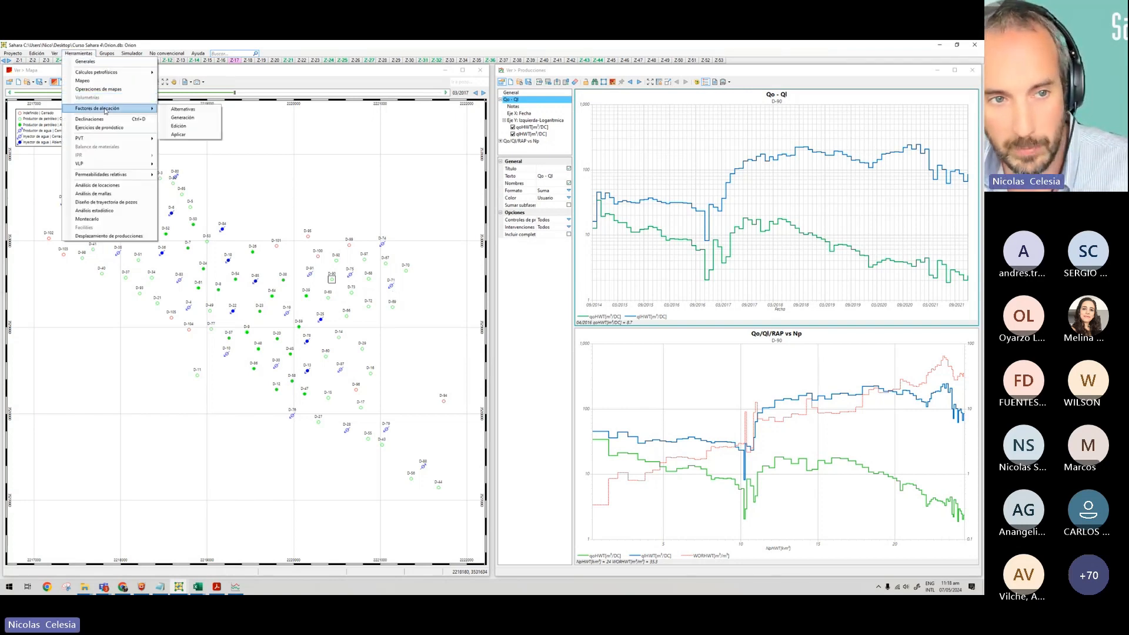
pyautogui.click(208, 124)
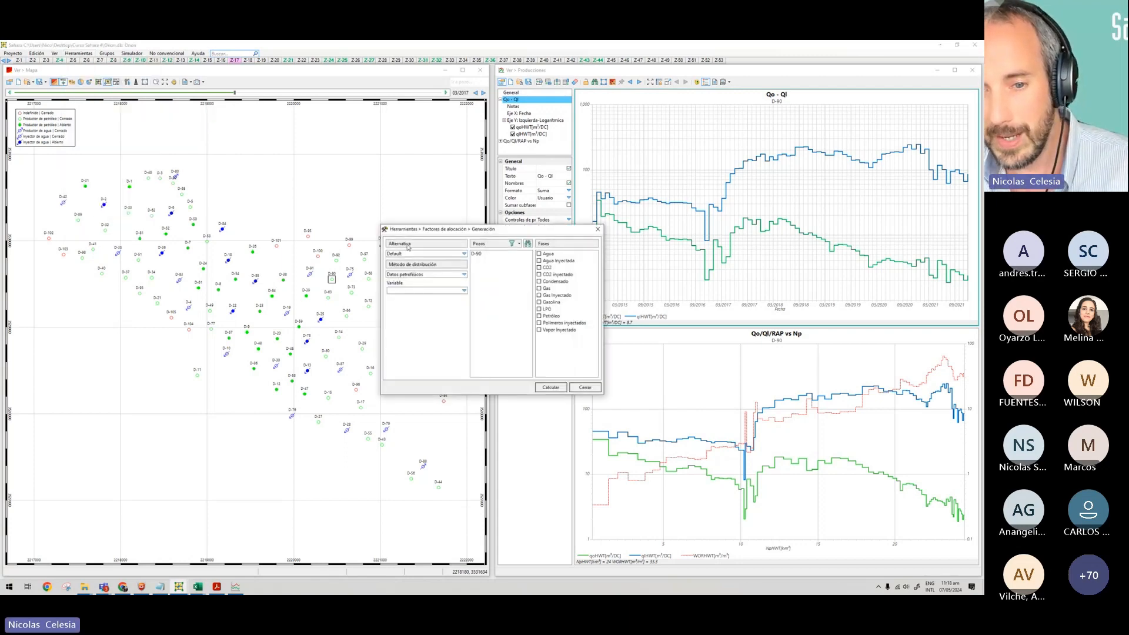
pyautogui.click(501, 254)
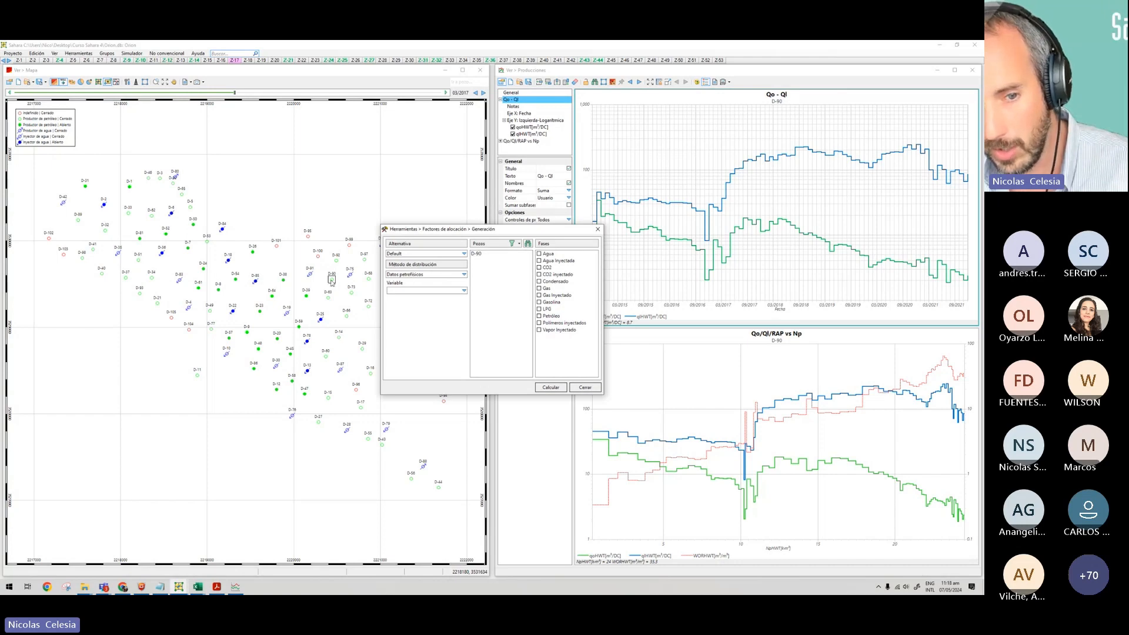
pyautogui.click(519, 244)
pyautogui.click(516, 259)
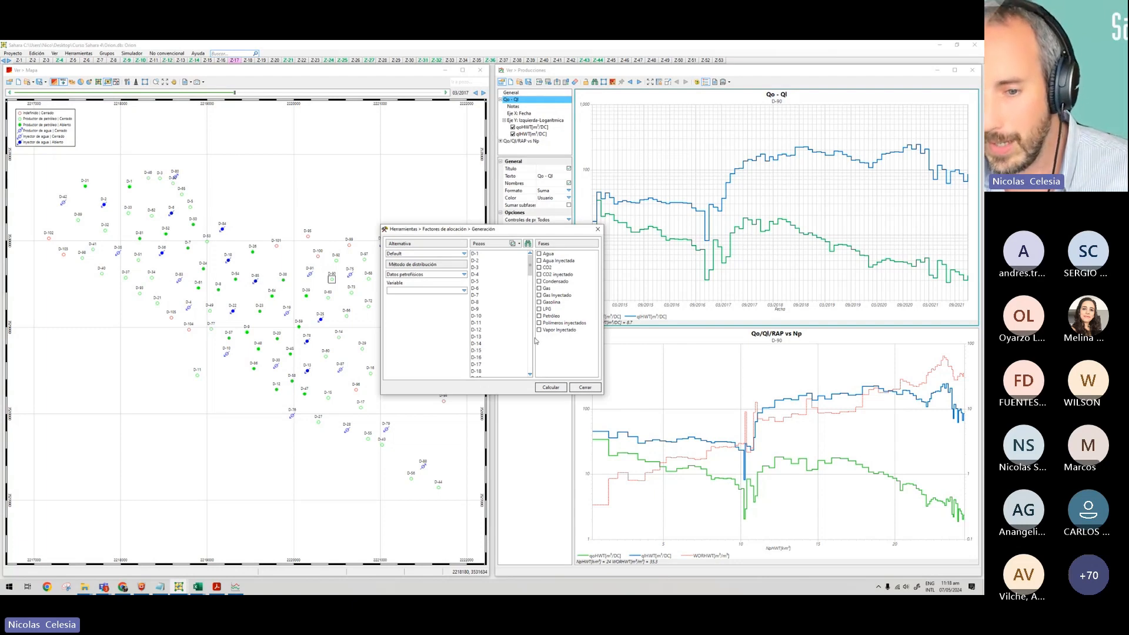
# Include the Petróleo, Agua and Gas phases and set the Datos petrofísicos method's variable to Espesor Permeable.
pyautogui.click(540, 317)
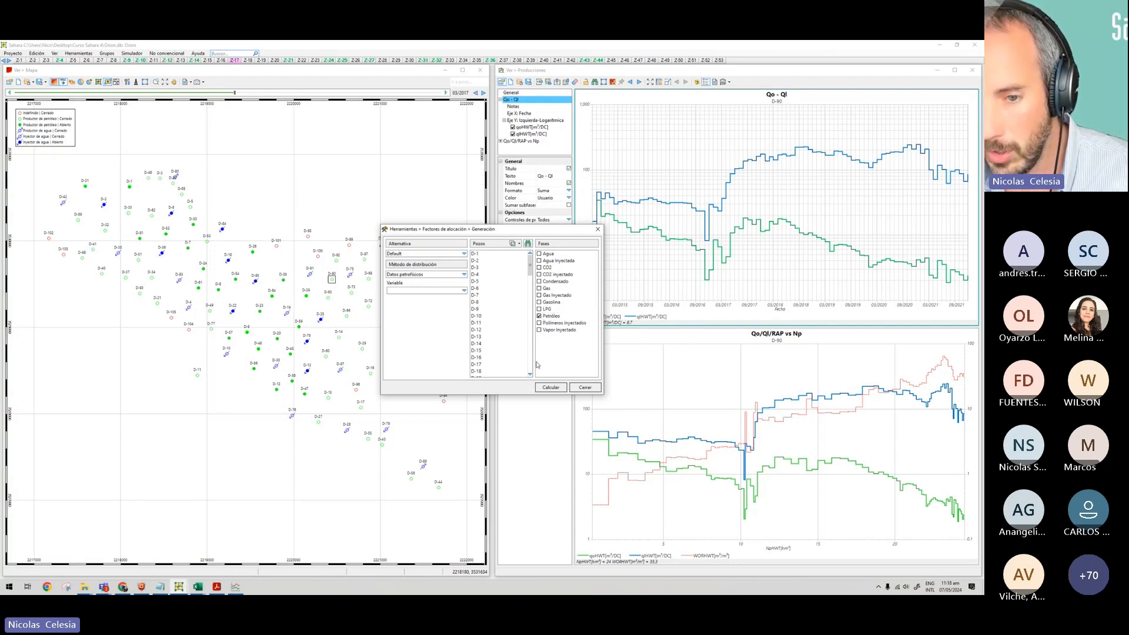
pyautogui.click(539, 254)
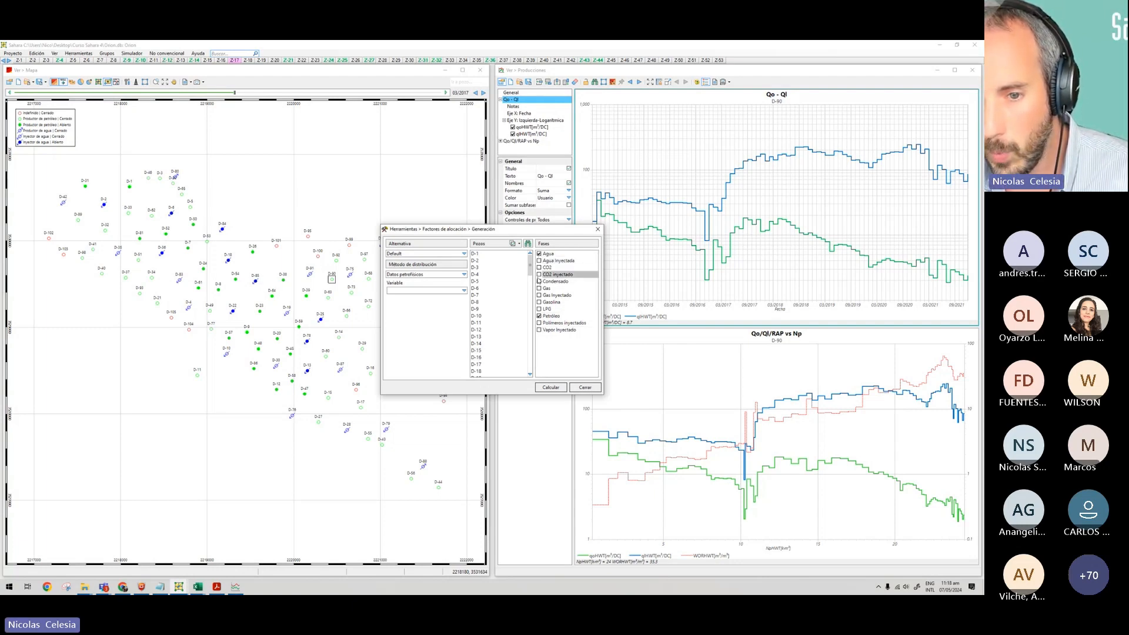
pyautogui.click(539, 289)
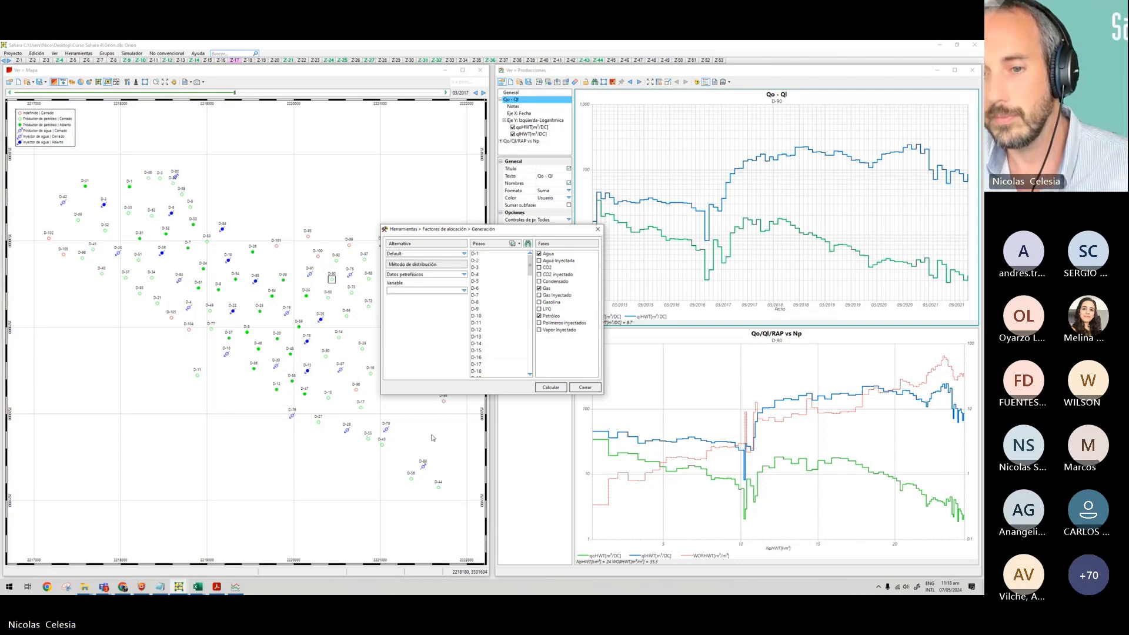
pyautogui.click(424, 277)
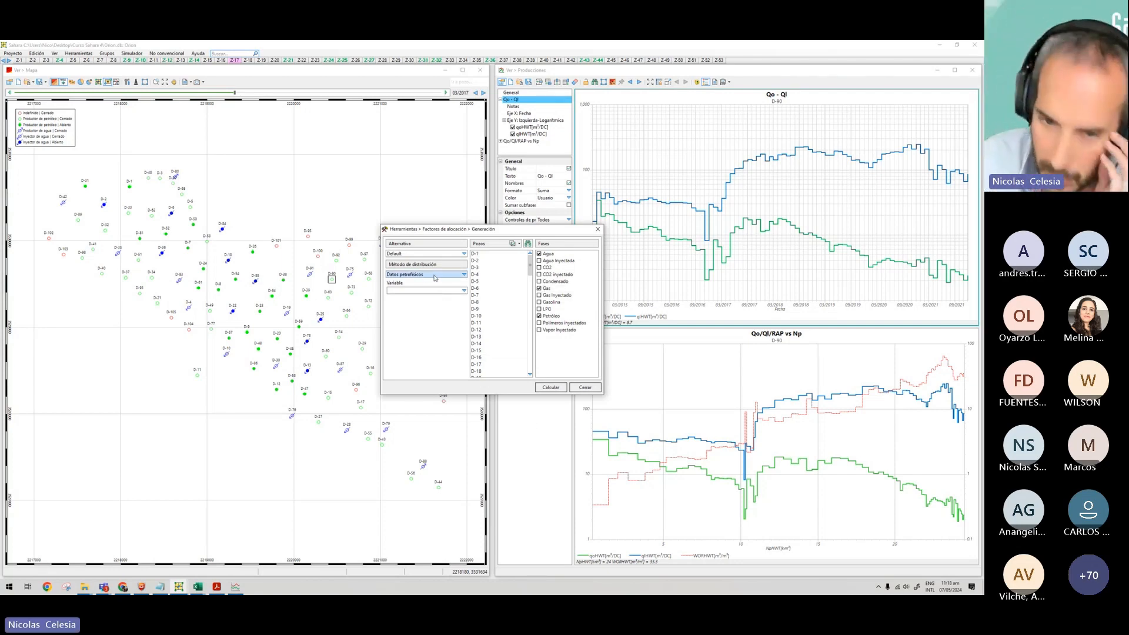
pyautogui.click(422, 289)
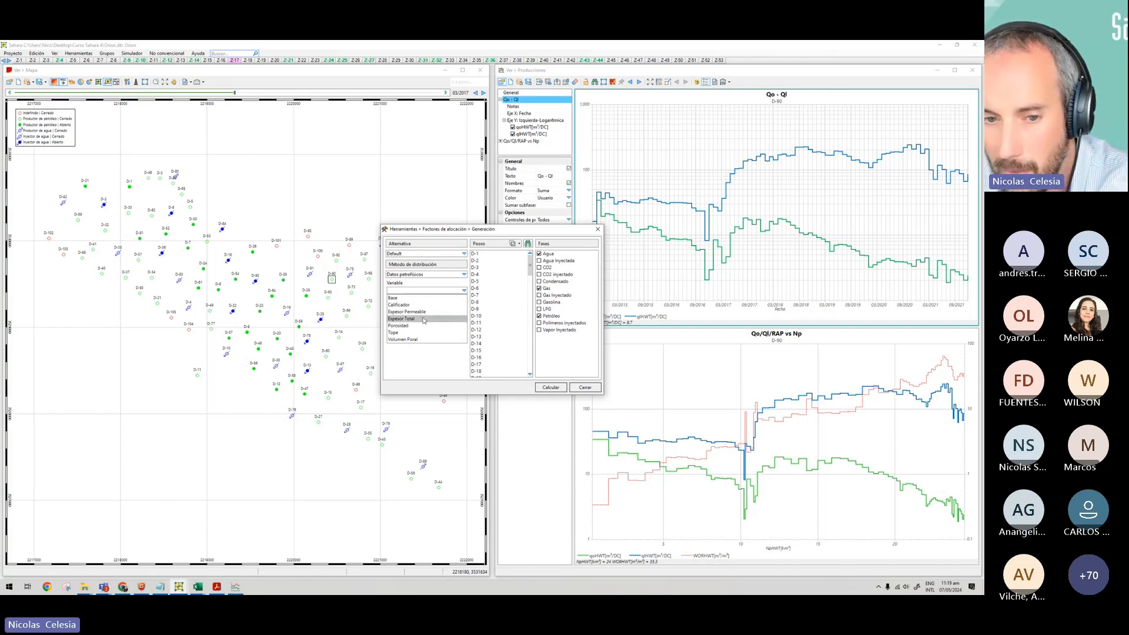
pyautogui.click(426, 312)
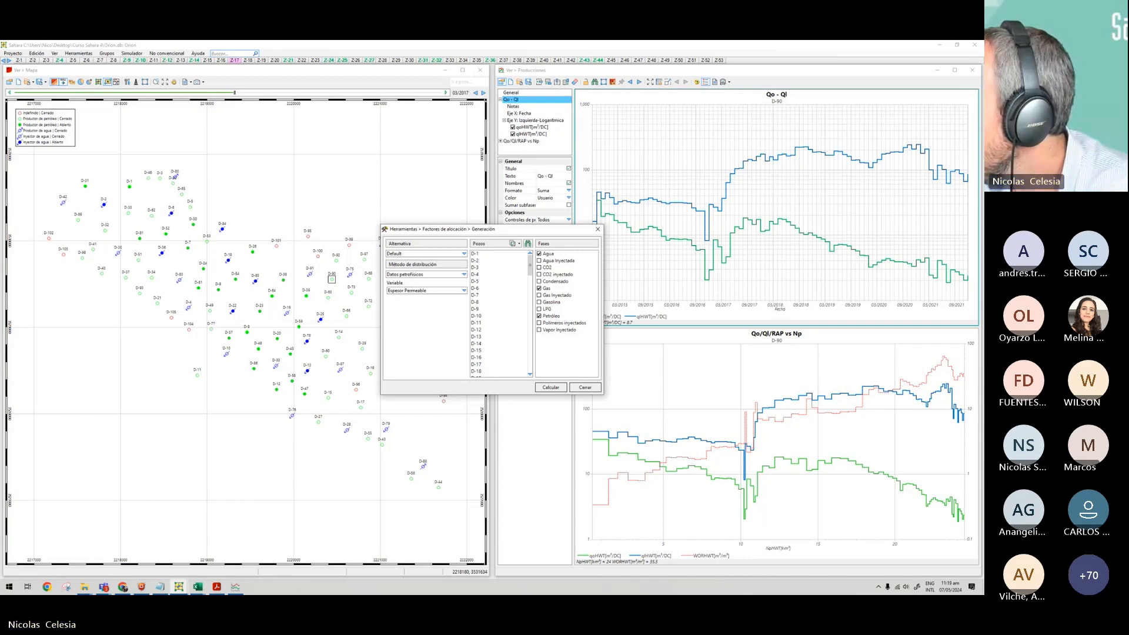
# Calculate the allocation factors, review the per-well process details and close the generation dialog.
pyautogui.hotkey('alt', 'Tab')
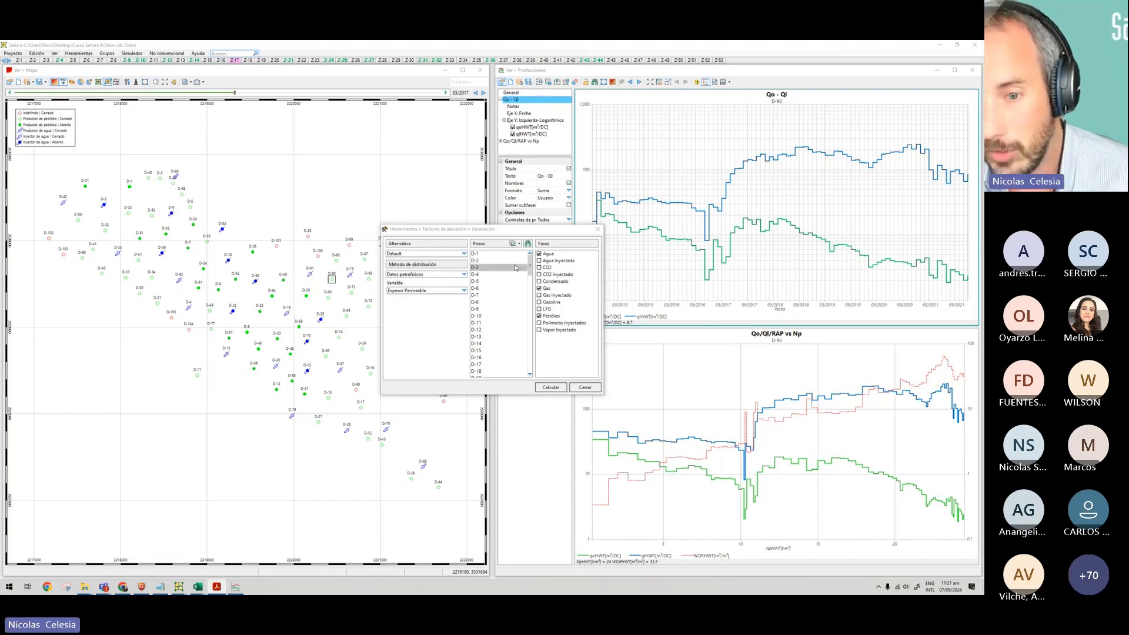
pyautogui.click(555, 387)
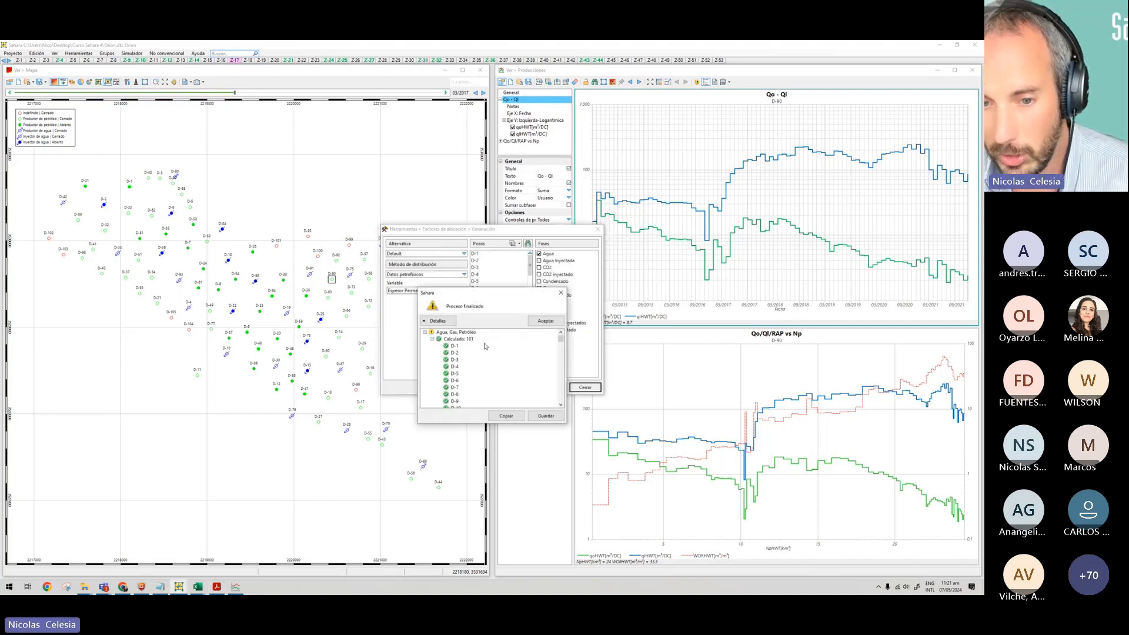
pyautogui.moveTo(563, 340); pyautogui.dragTo(561, 407)
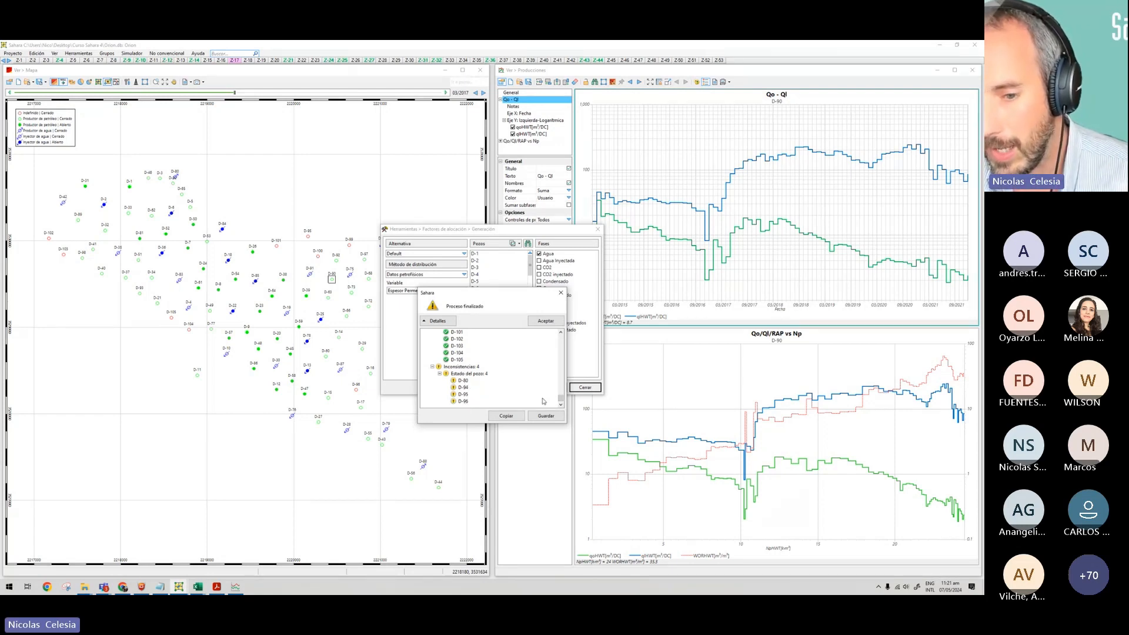
pyautogui.moveTo(560, 399); pyautogui.dragTo(561, 338)
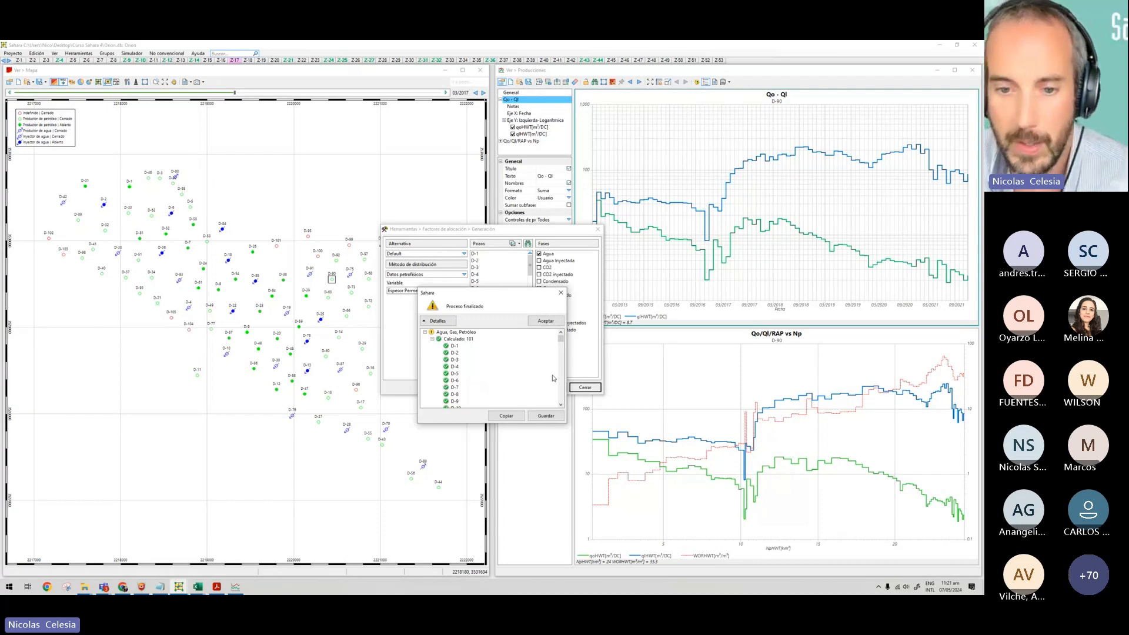
pyautogui.click(546, 320)
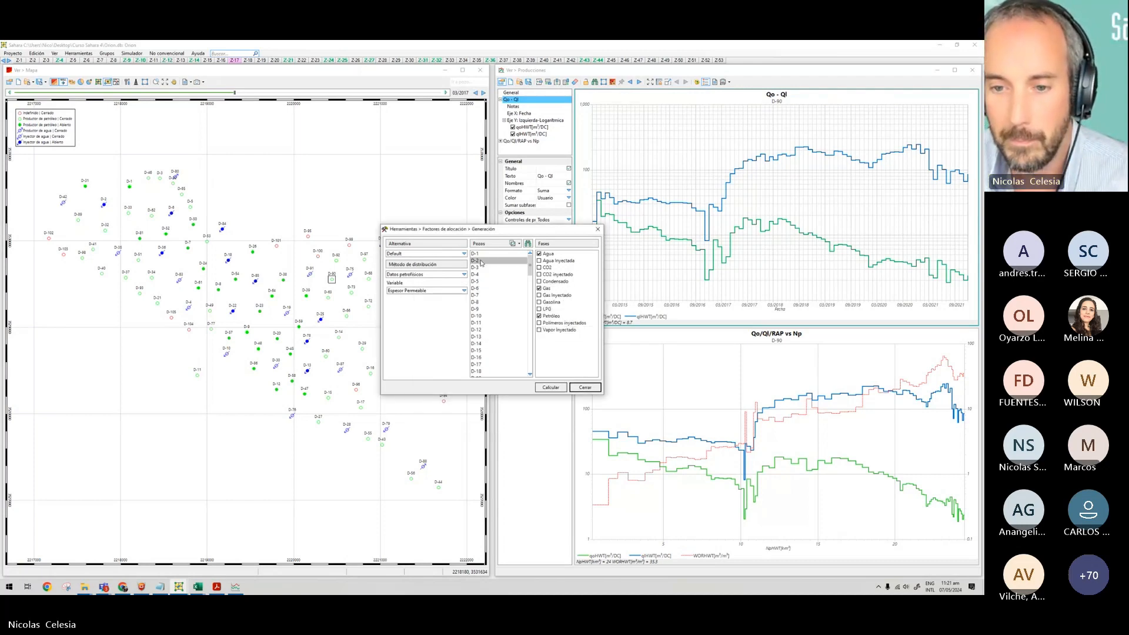
pyautogui.click(584, 387)
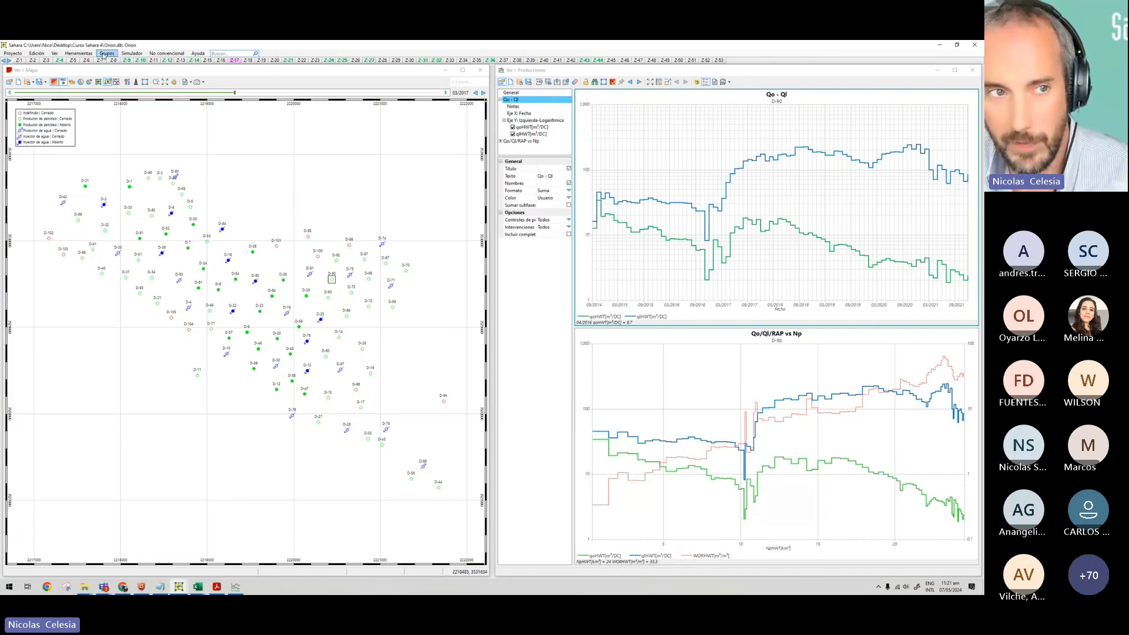
# Open the tool for applying allocation factors and choose the Default alternative with the Historia scenario.
pyautogui.click(86, 53)
pyautogui.moveTo(115, 110)
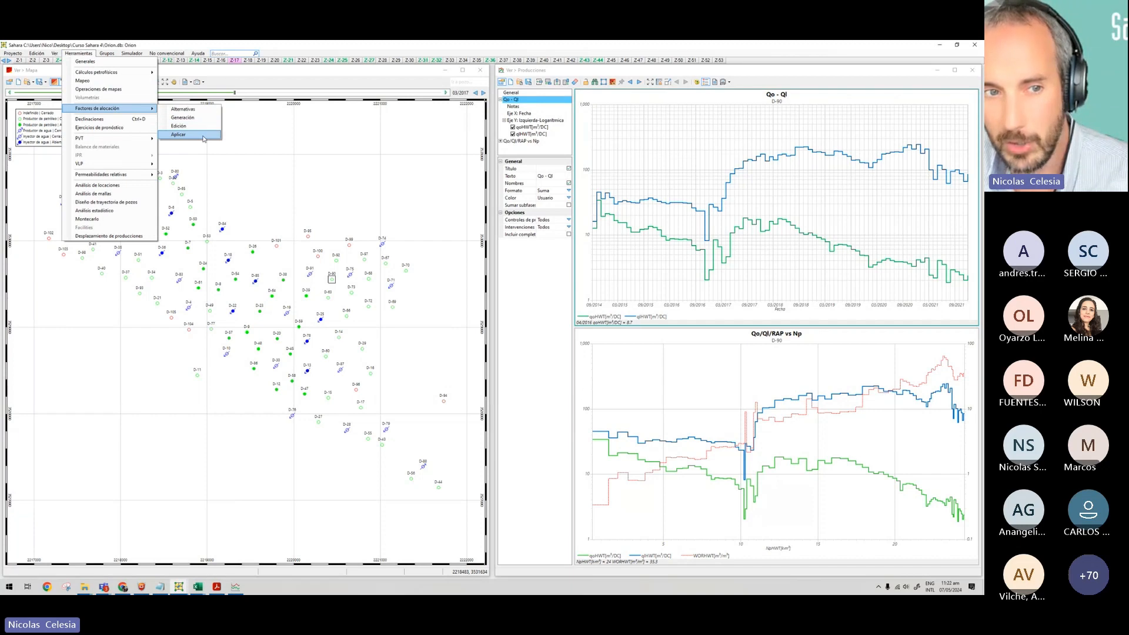
pyautogui.click(204, 139)
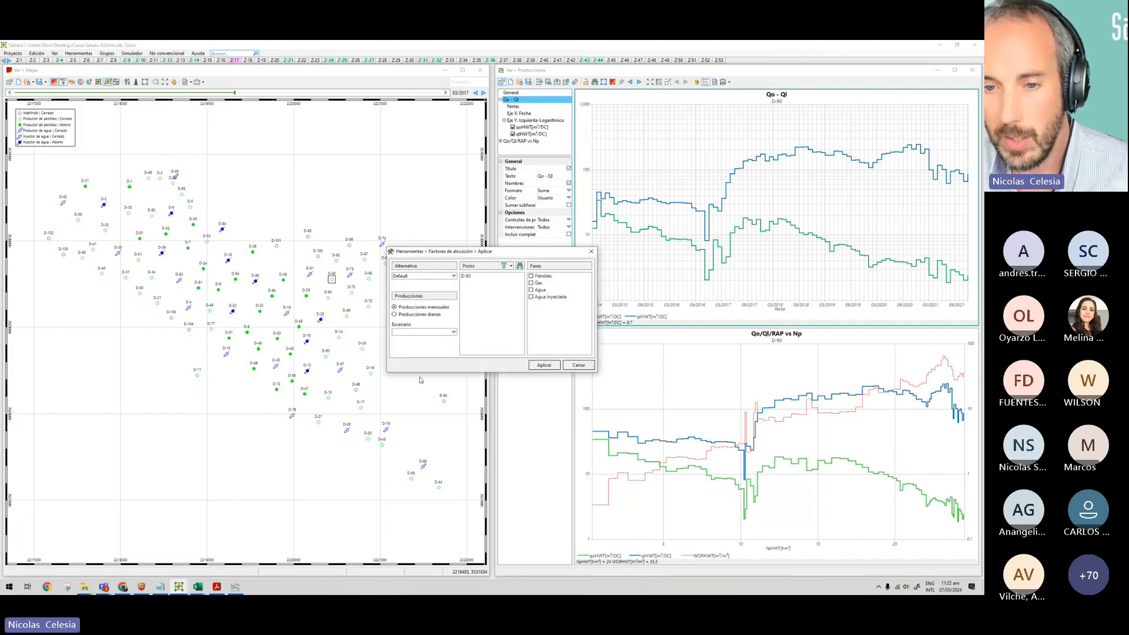
pyautogui.click(406, 276)
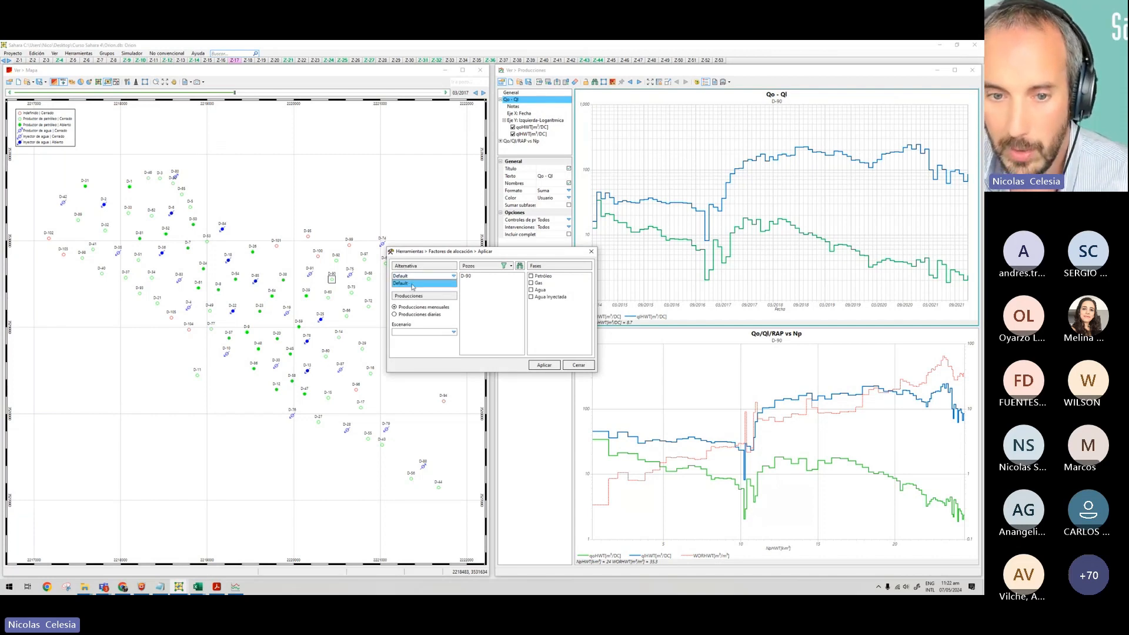
pyautogui.click(413, 284)
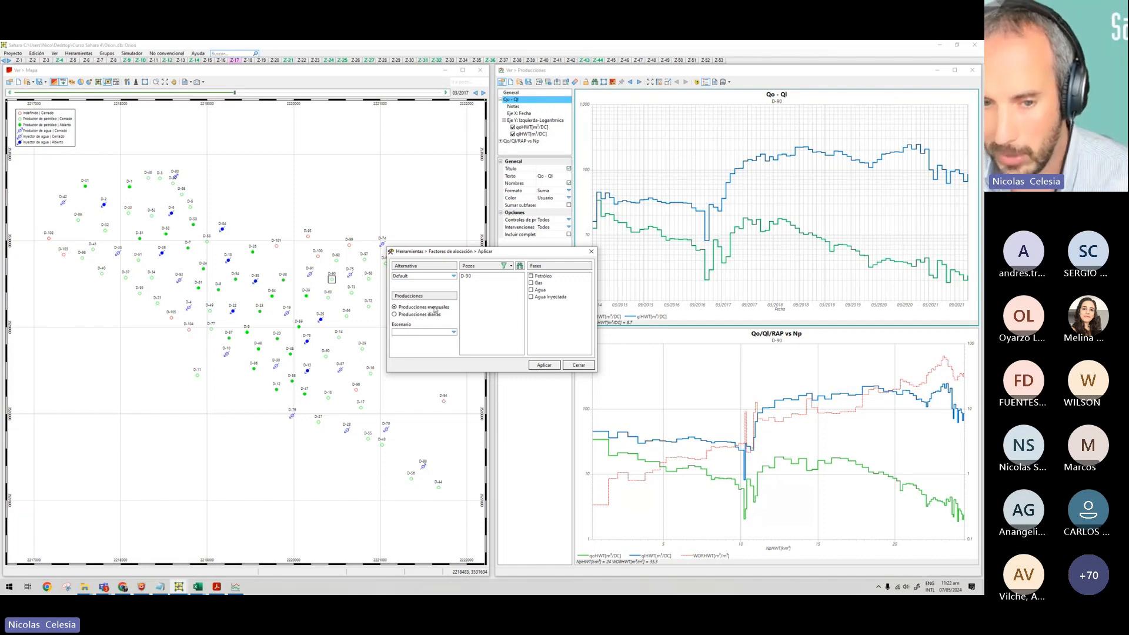
pyautogui.click(421, 332)
pyautogui.click(421, 341)
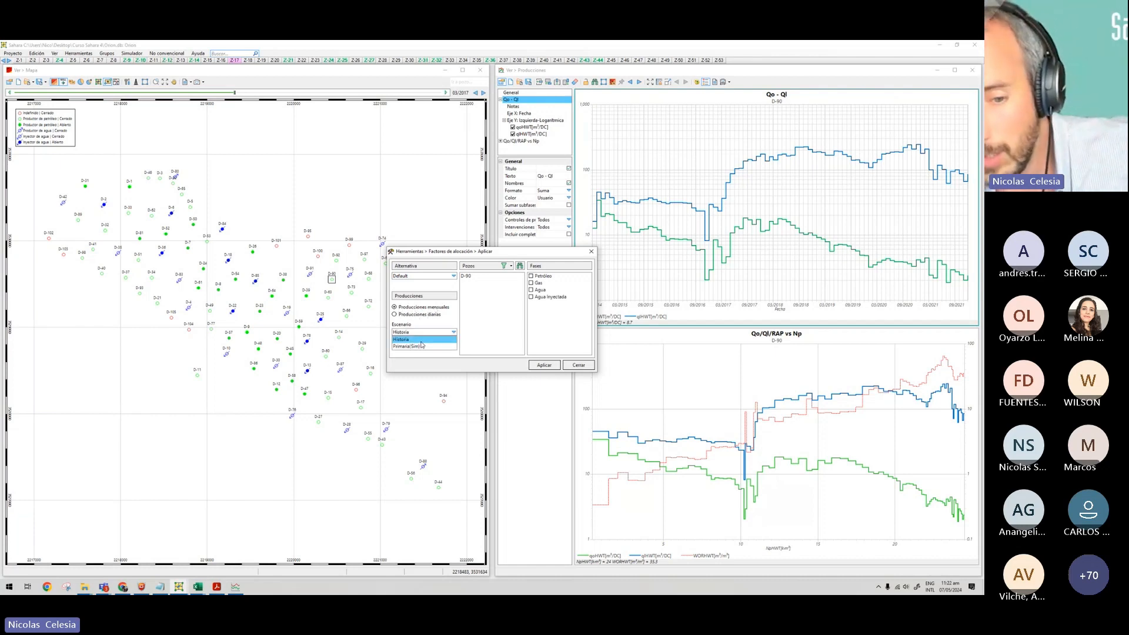
pyautogui.click(420, 341)
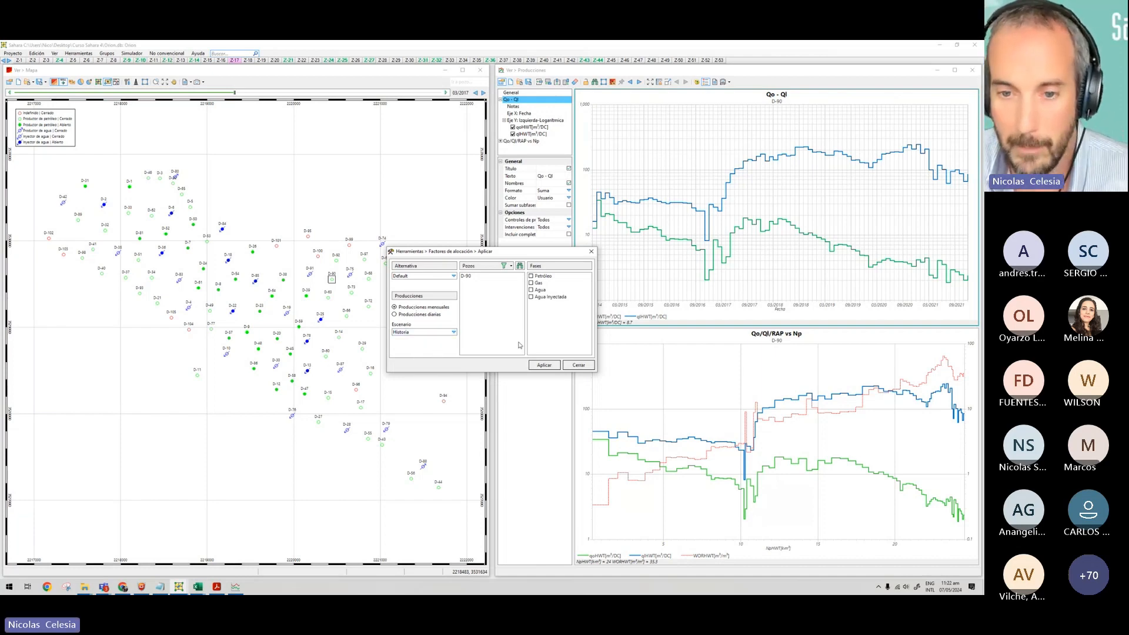
# Include all wells and the phases Petróleo, Gas, Agua and Agua Inyectada for applying the factors.
pyautogui.click(510, 266)
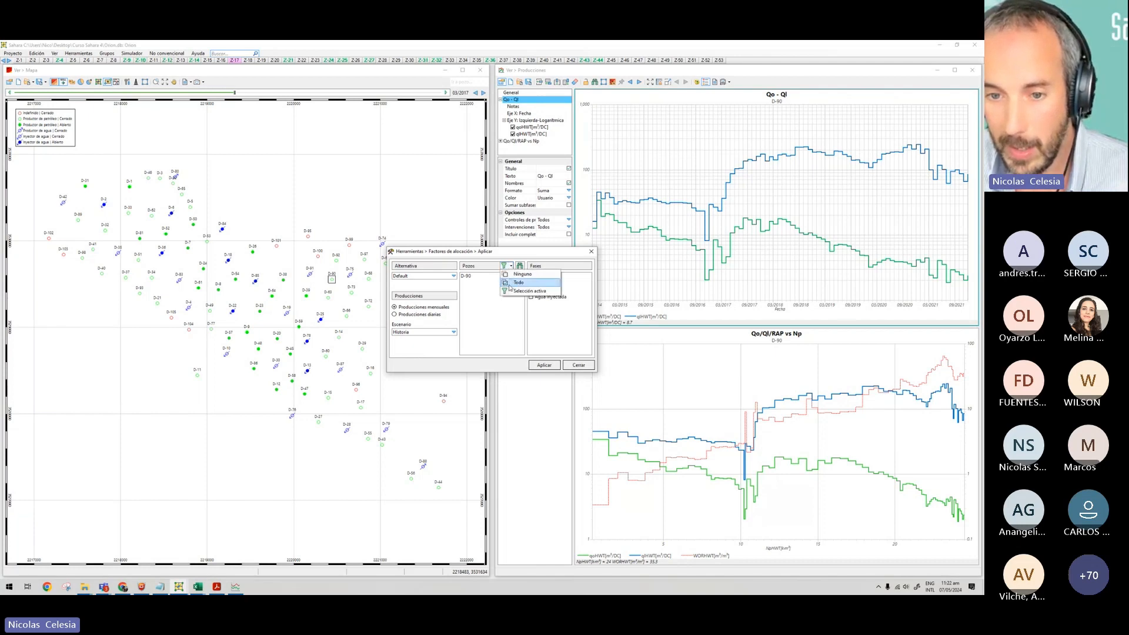
pyautogui.click(510, 286)
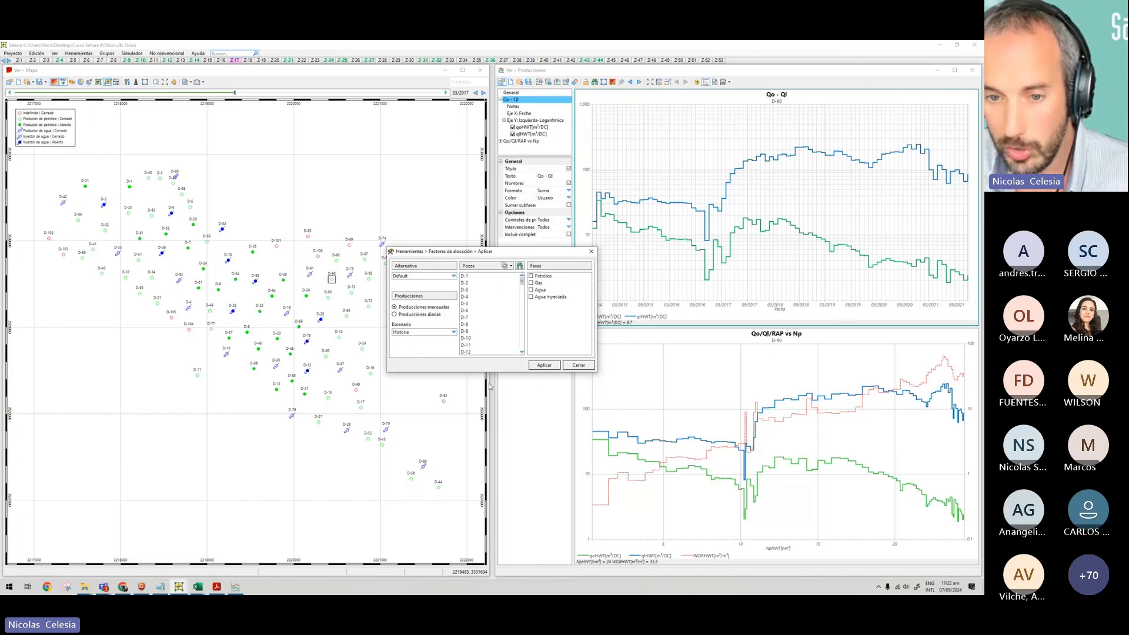
pyautogui.click(532, 298)
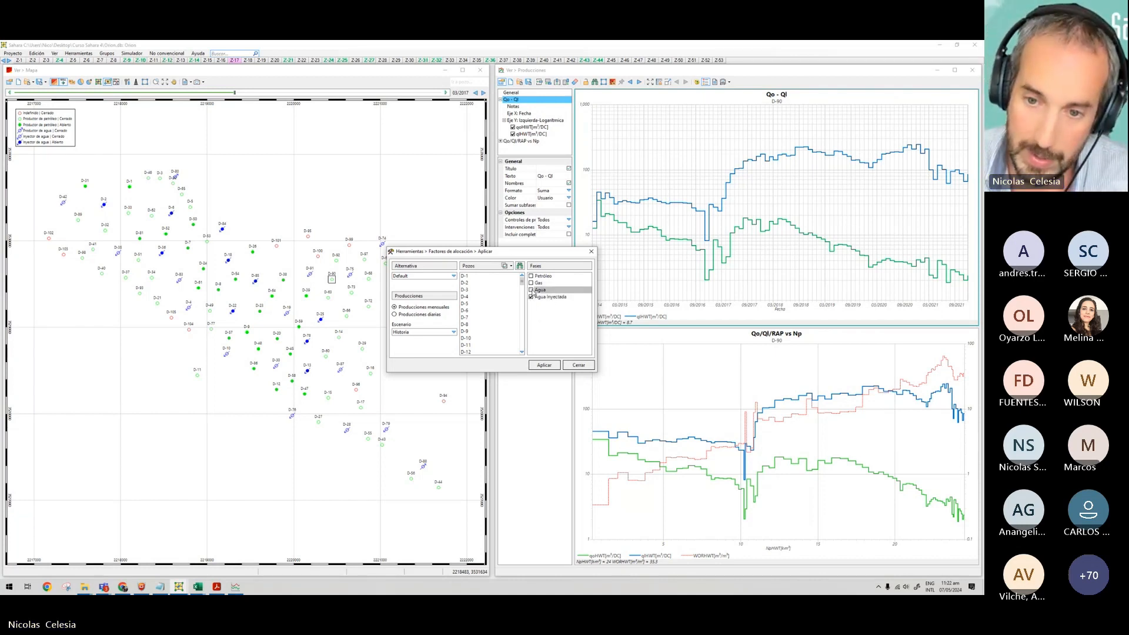
pyautogui.click(531, 291)
pyautogui.click(531, 283)
pyautogui.click(532, 277)
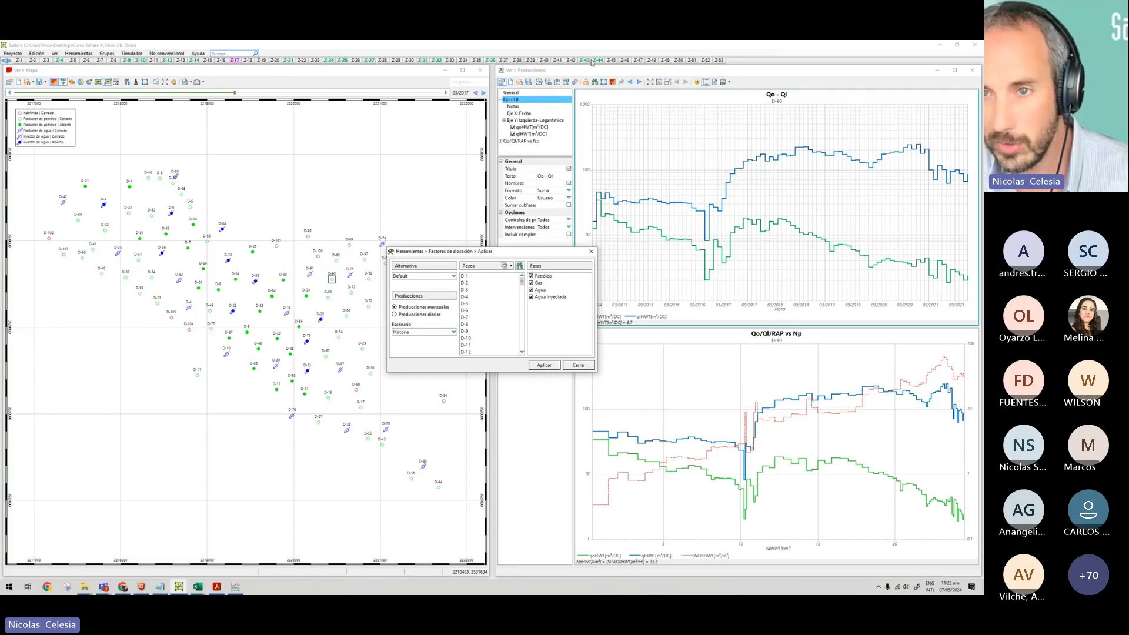
# Apply the allocation factors to the monthly production, review the per-well process details and close the application dialog.
pyautogui.click(543, 365)
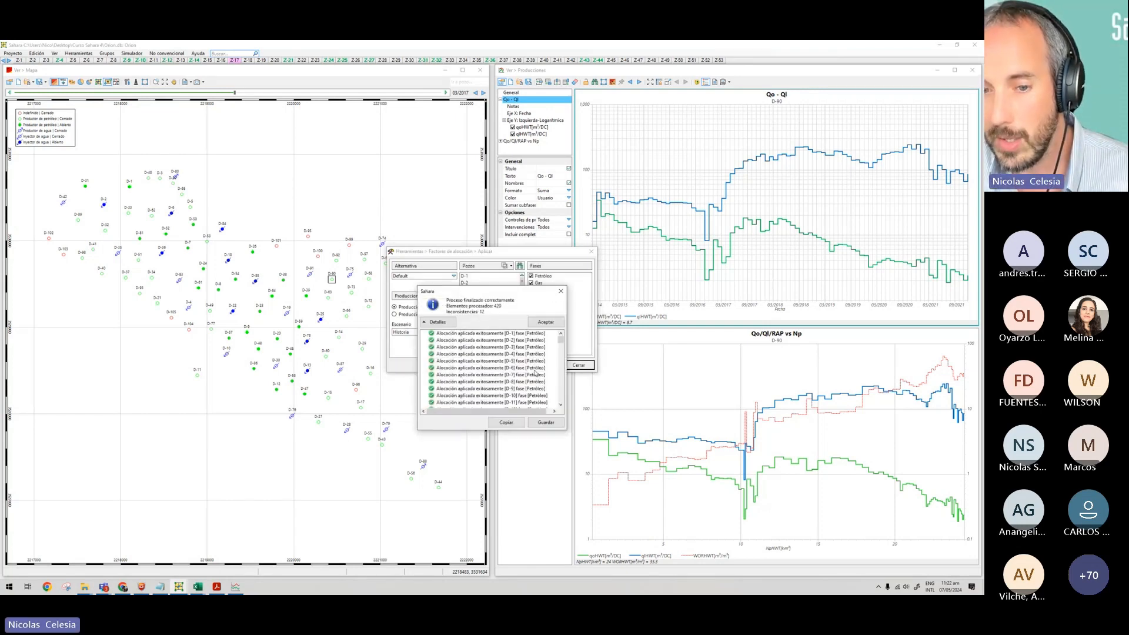
pyautogui.moveTo(562, 340); pyautogui.dragTo(561, 402)
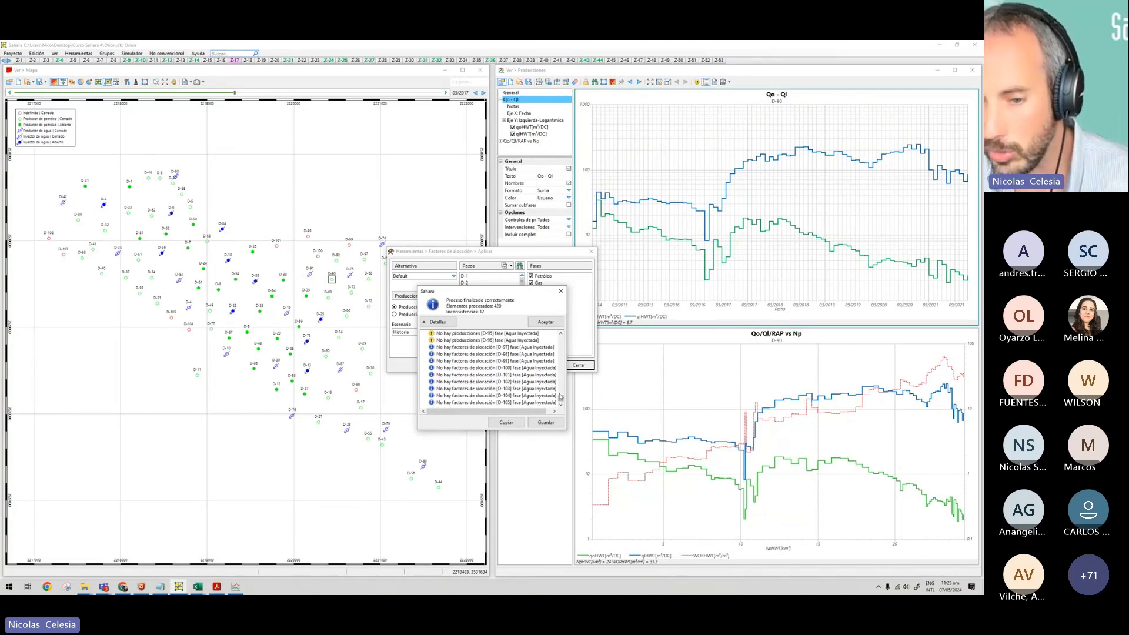
pyautogui.moveTo(561, 405); pyautogui.dragTo(562, 390)
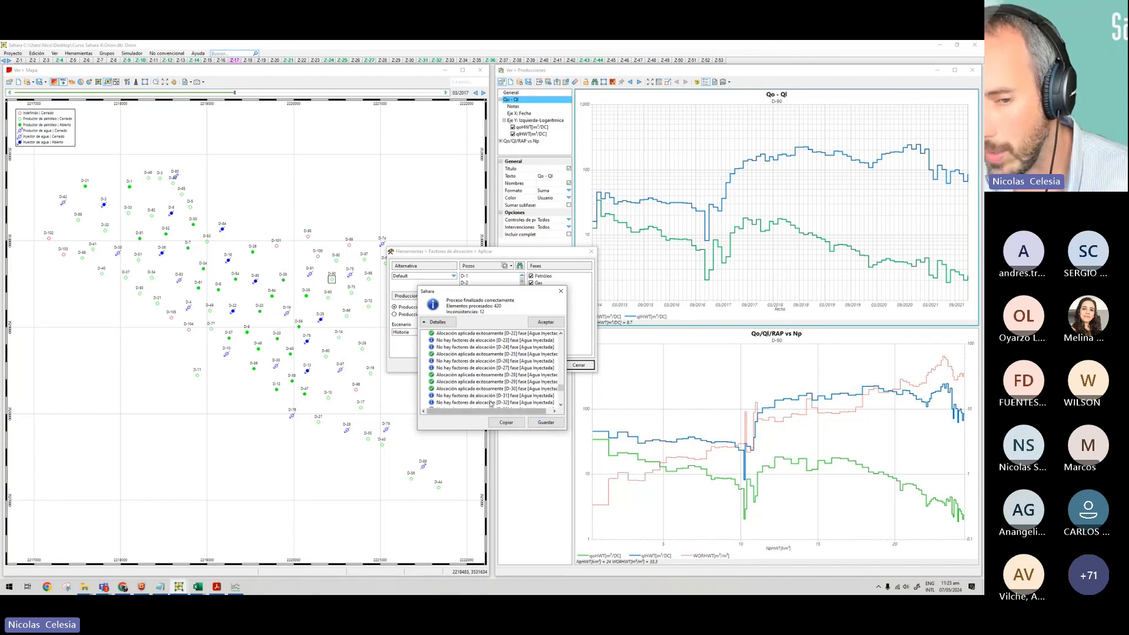
pyautogui.click(538, 323)
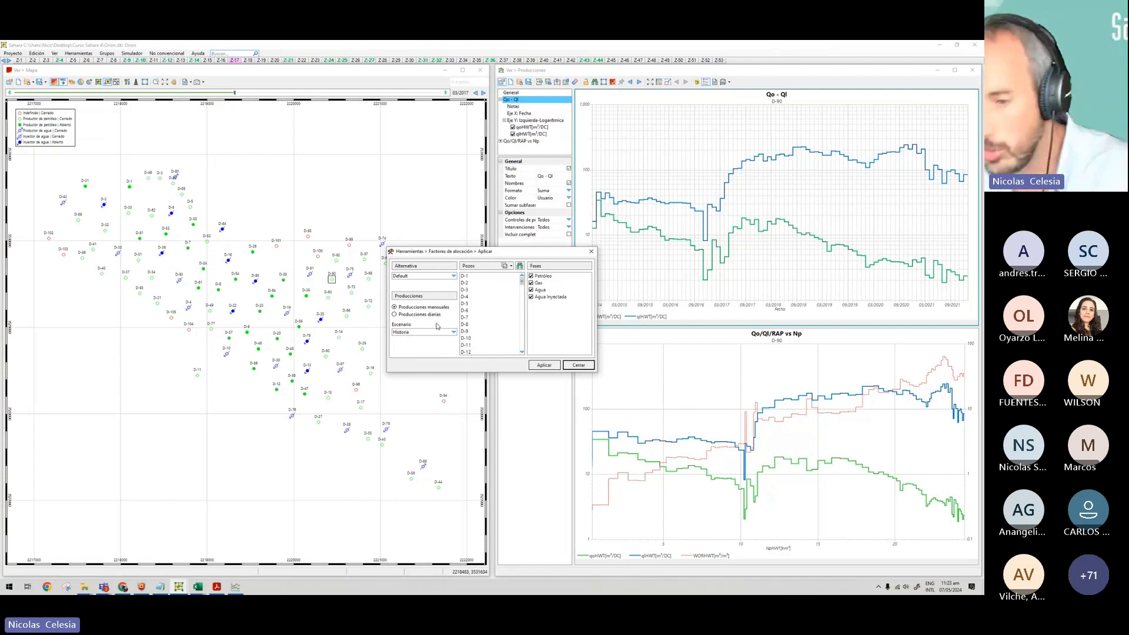
pyautogui.click(592, 365)
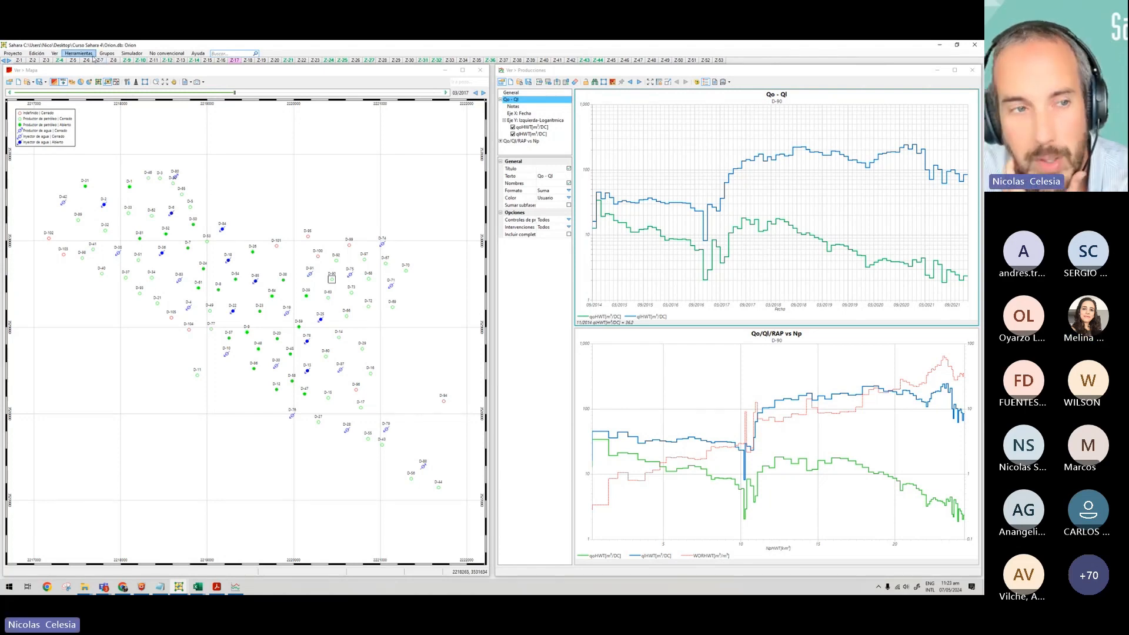
# Reopen allocation factor generation, switch the distribution method to Dato esporádico and check which variables it offers.
pyautogui.click(91, 56)
pyautogui.moveTo(96, 110)
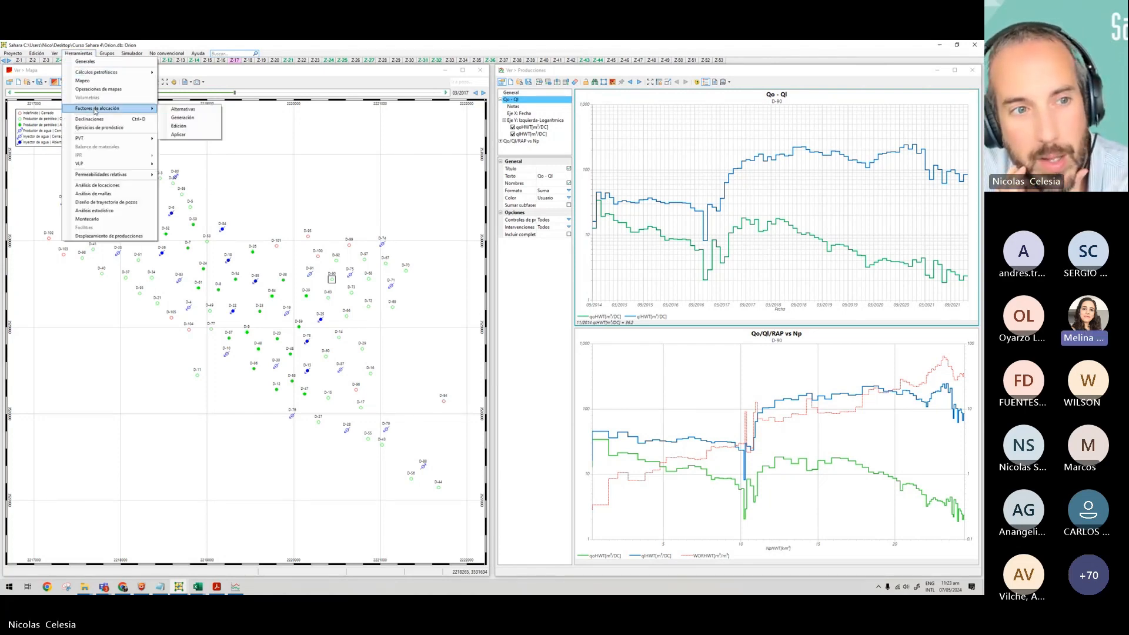
pyautogui.click(184, 118)
pyautogui.click(462, 275)
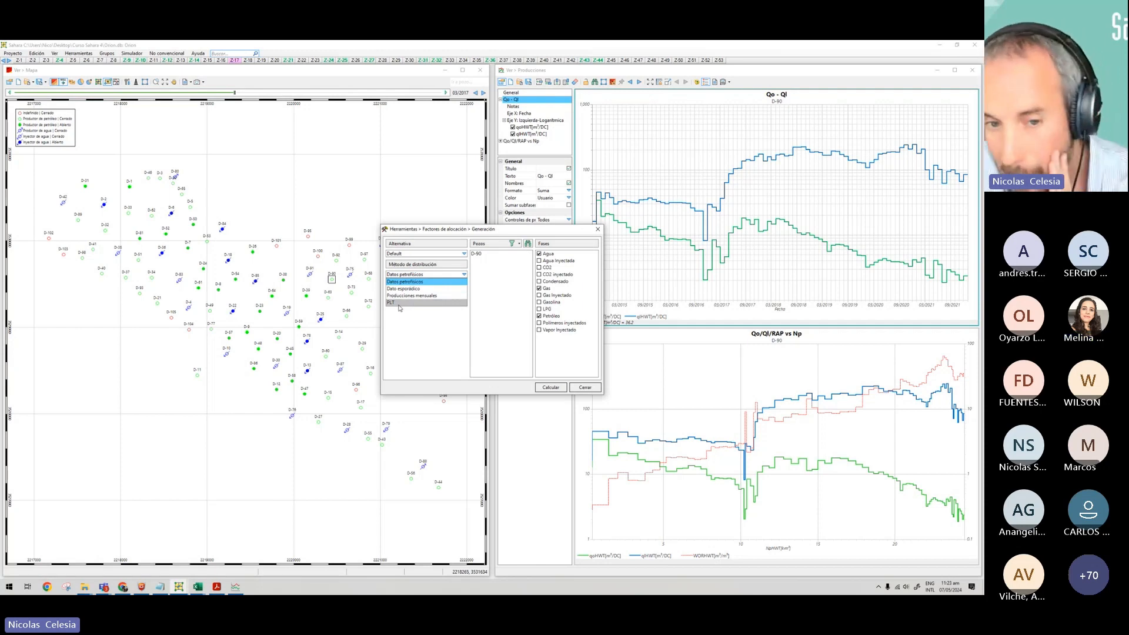
pyautogui.click(437, 289)
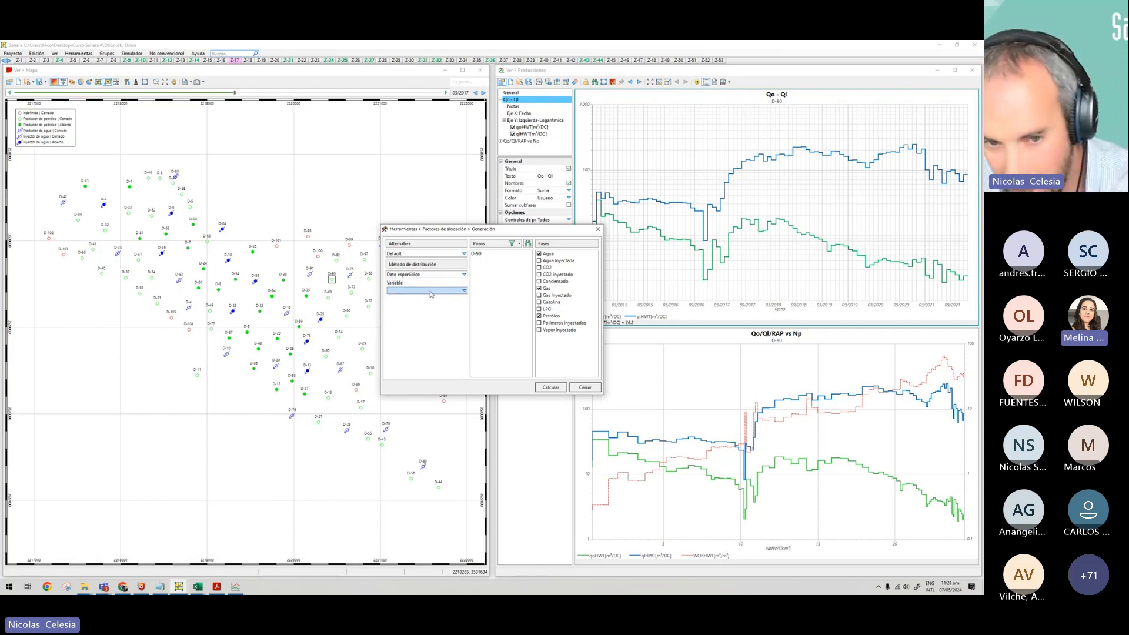
pyautogui.click(464, 274)
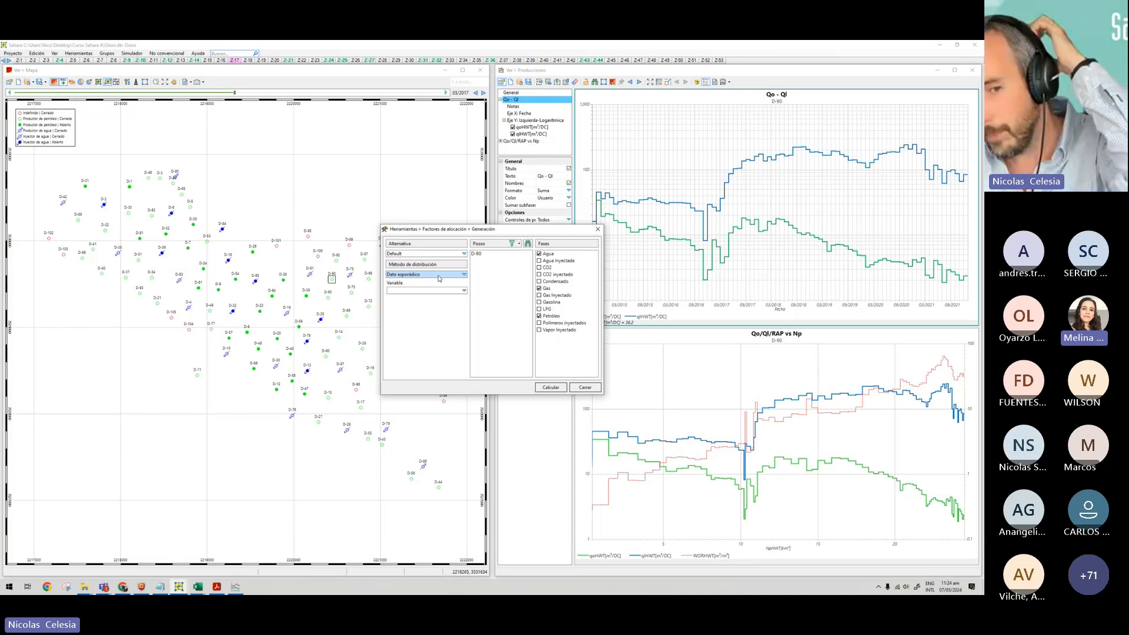
pyautogui.click(451, 292)
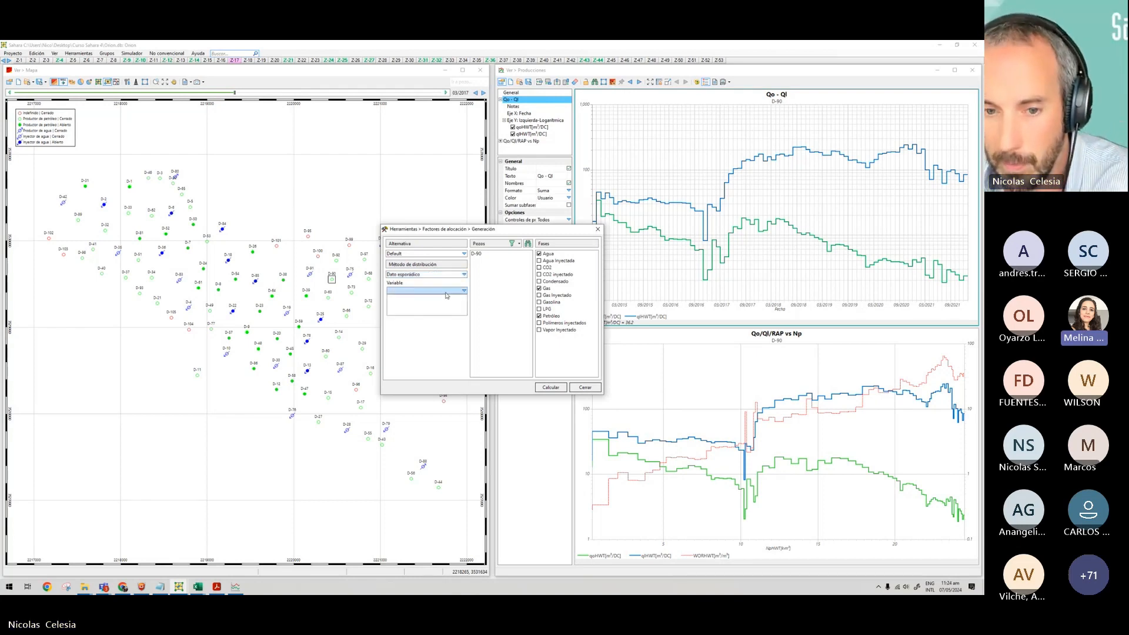
pyautogui.click(447, 291)
# Return the distribution method to Datos petrofísicos, review its available variables and close the generation dialog without calculating.
pyautogui.click(448, 277)
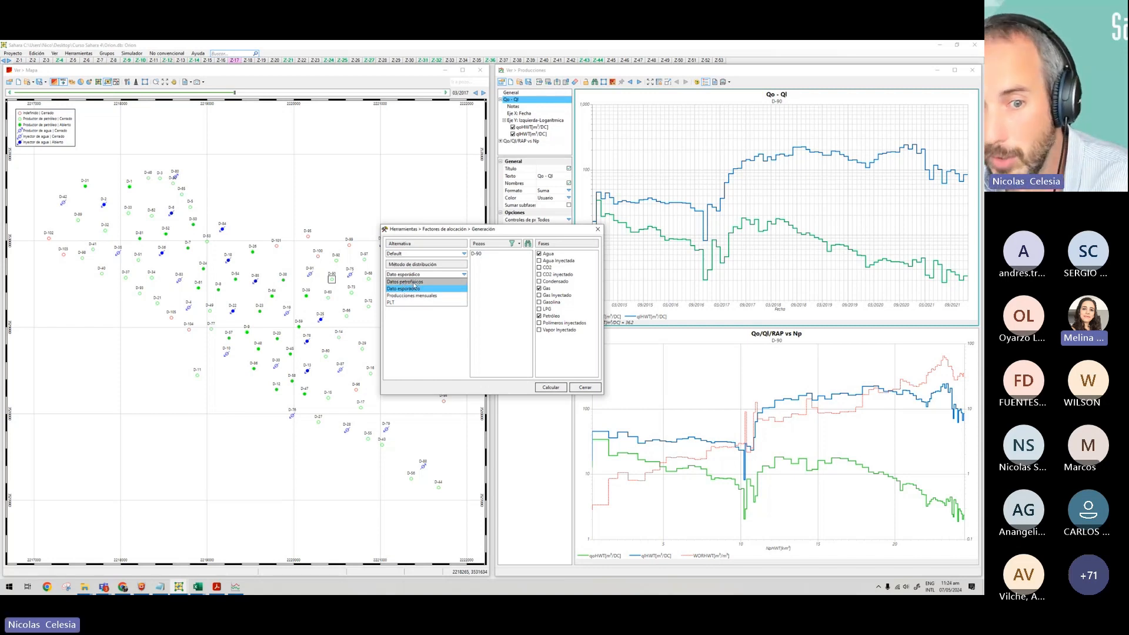
pyautogui.click(414, 282)
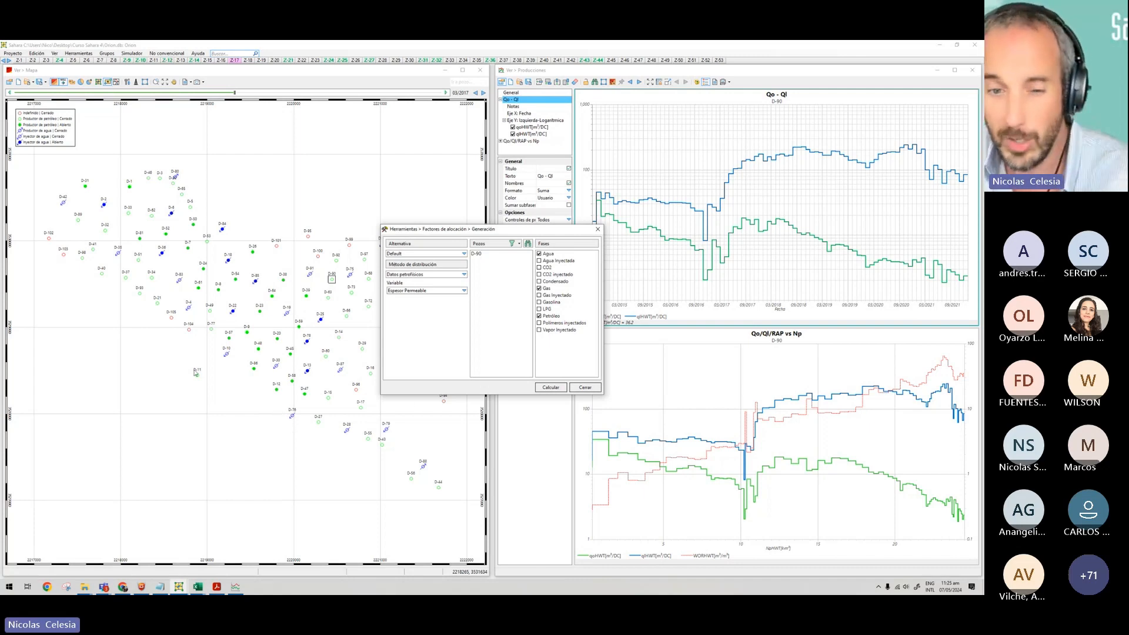
pyautogui.click(410, 291)
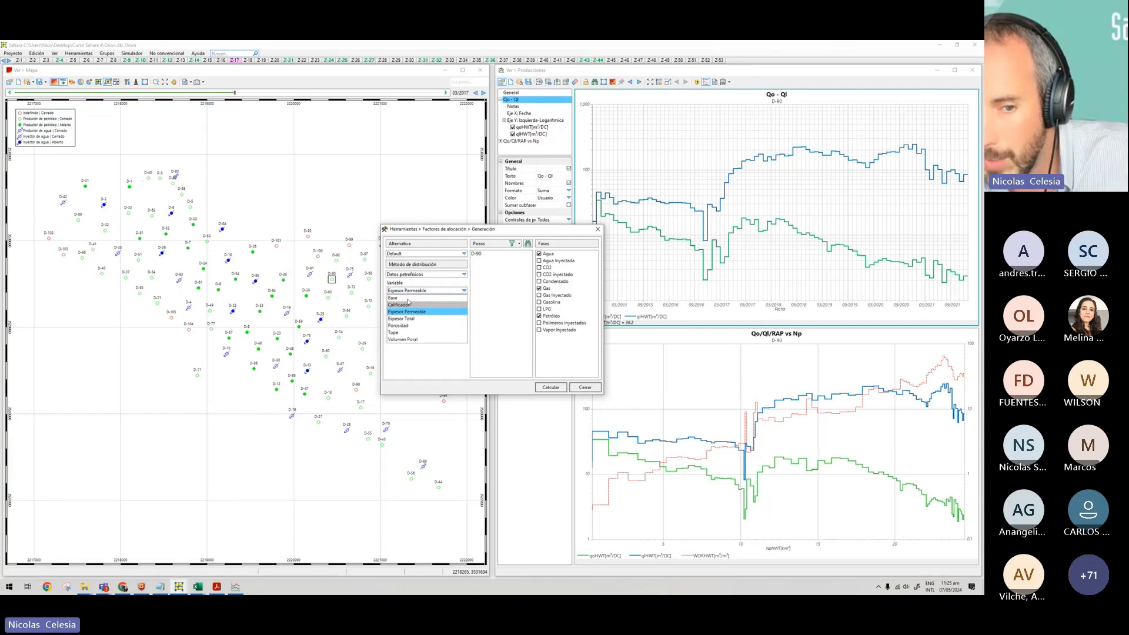
pyautogui.click(413, 366)
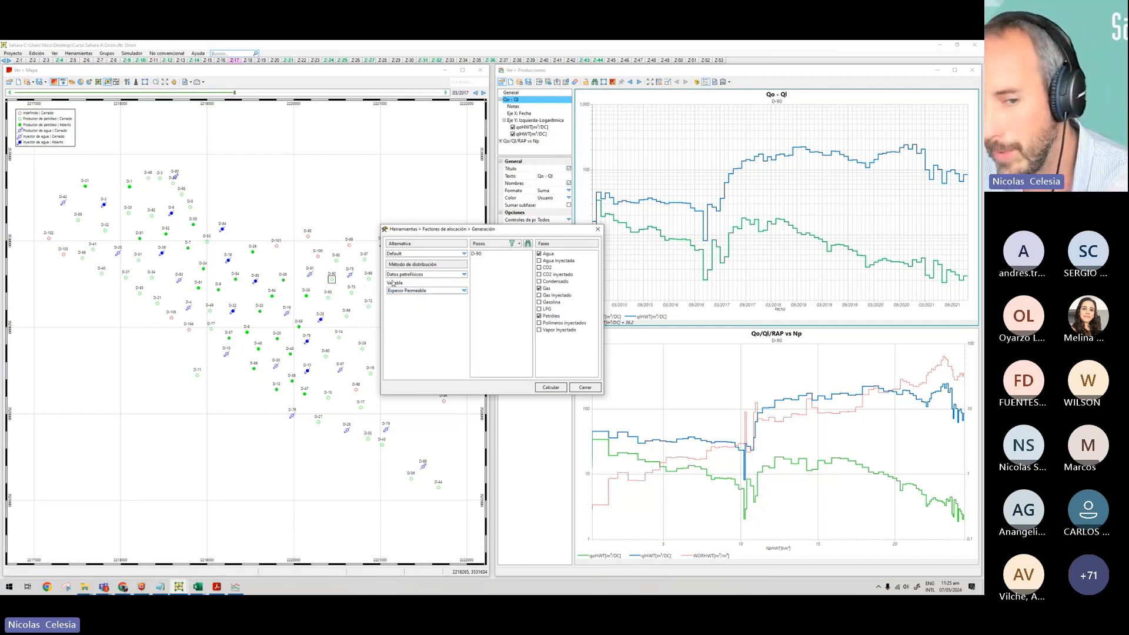
pyautogui.click(598, 393)
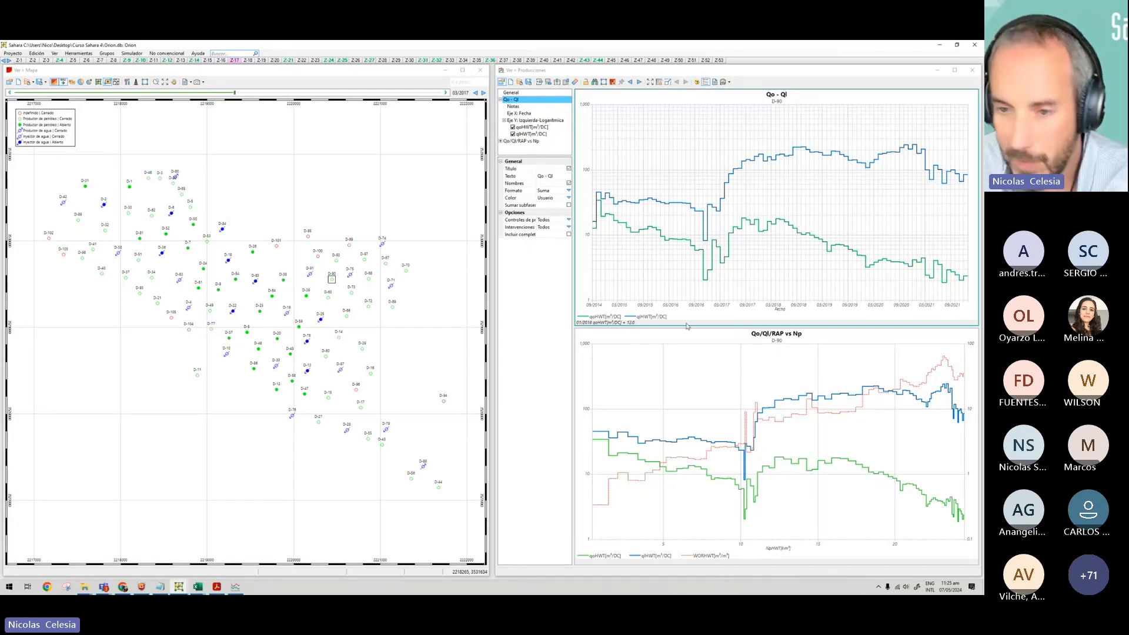
# Remove the right Y axis from the Qo/Ql/RAP vs Np chart and hide its oil and liquid curves.
pyautogui.click(672, 363)
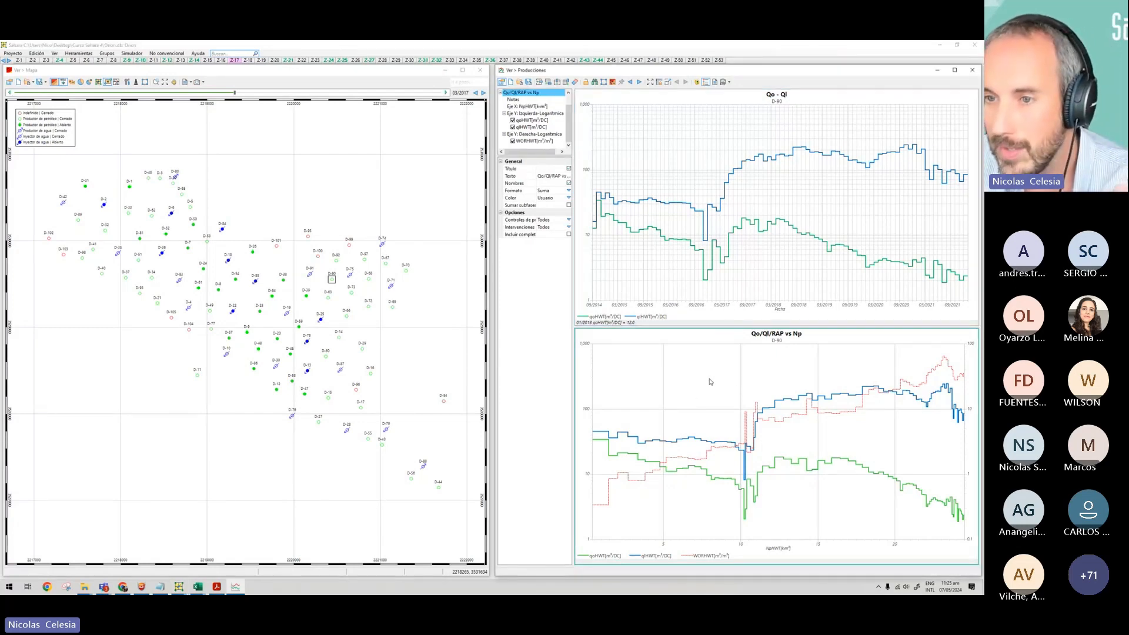
pyautogui.rightClick(543, 139)
pyautogui.click(550, 167)
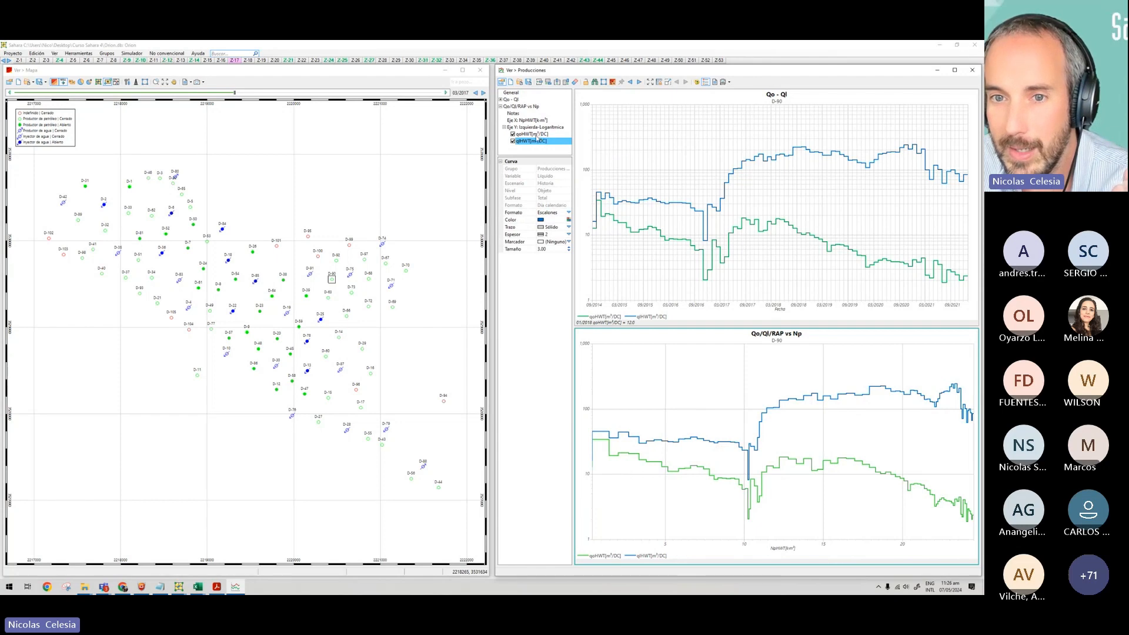
pyautogui.click(512, 134)
# Add the historical monthly Agua Inyectada variable at Objeto level, Total, Día calendario, to the lower chart's left Y axis.
pyautogui.rightClick(532, 128)
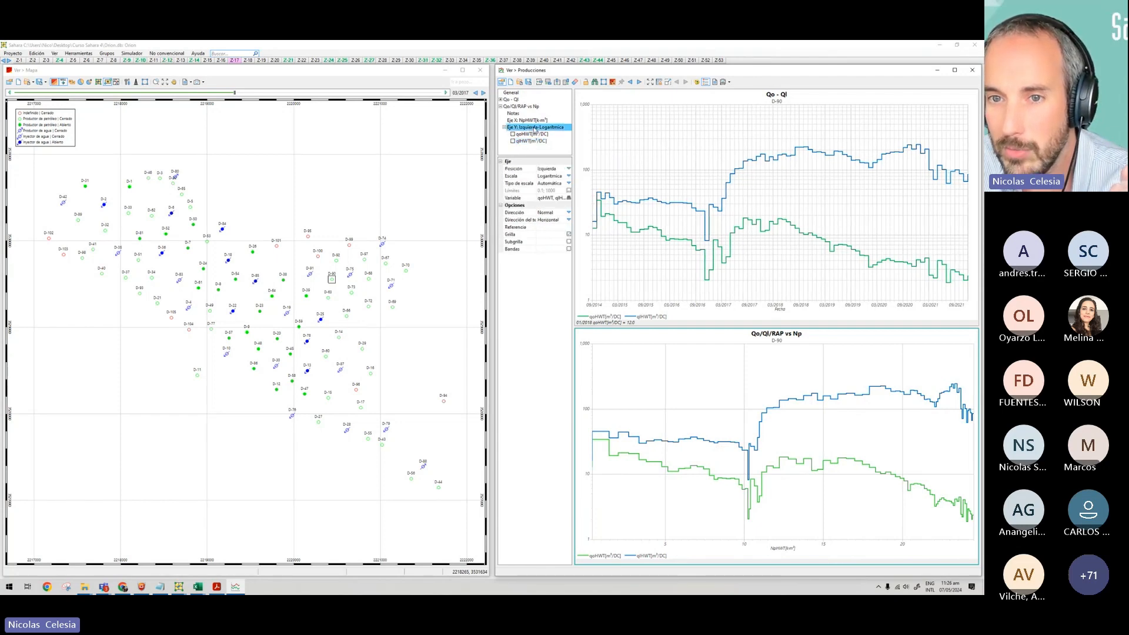
pyautogui.click(551, 131)
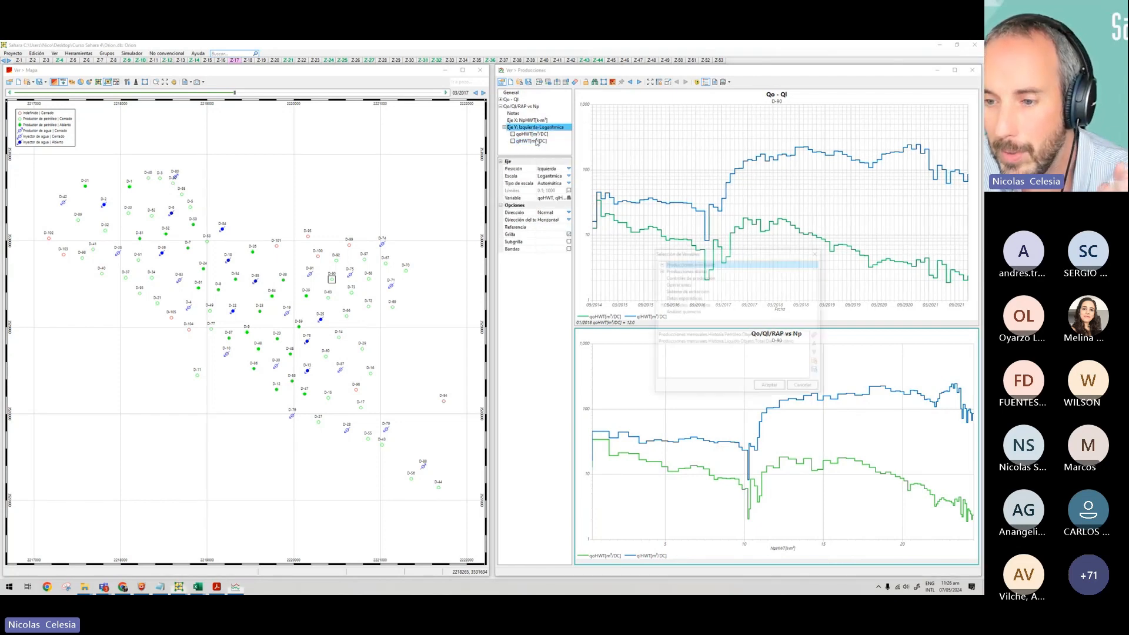
pyautogui.doubleClick(694, 264)
pyautogui.doubleClick(683, 271)
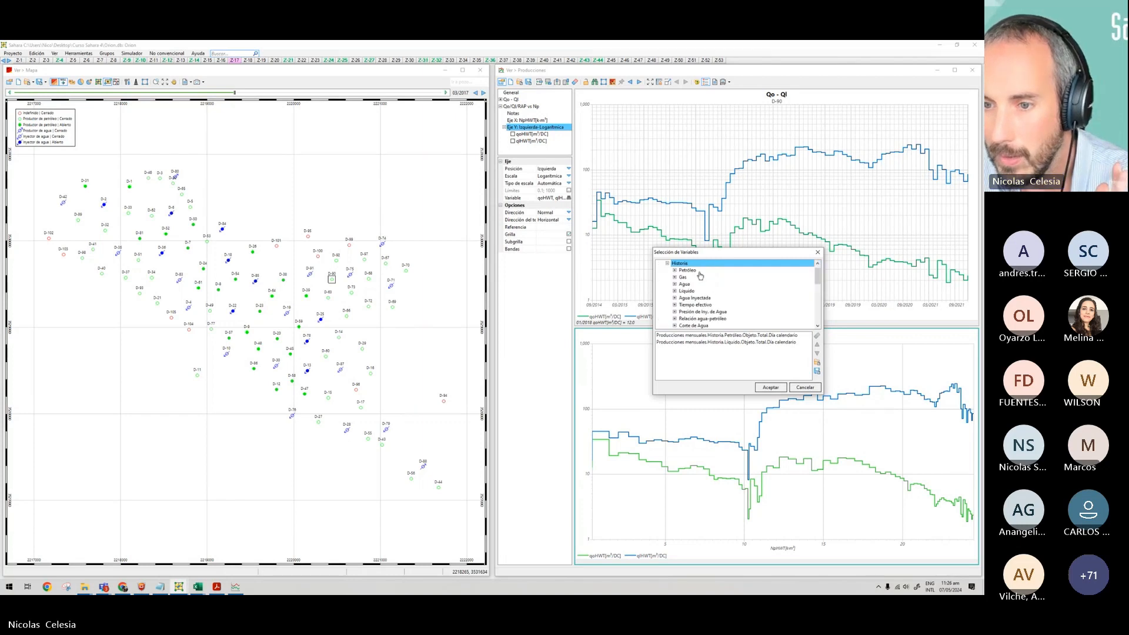
pyautogui.doubleClick(698, 301)
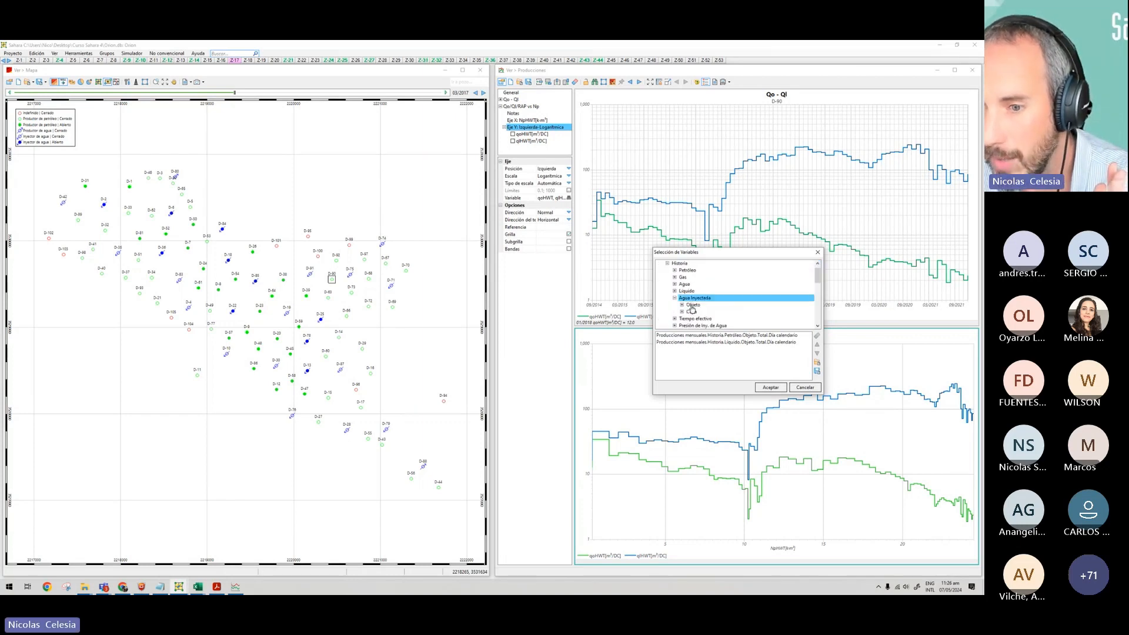
pyautogui.doubleClick(693, 307)
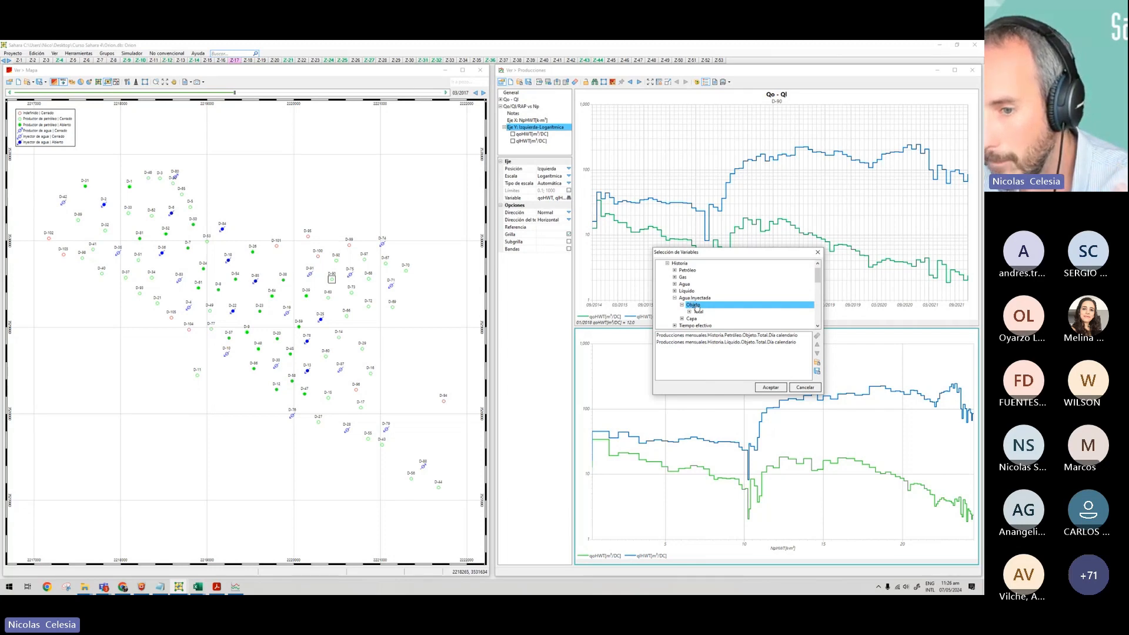
pyautogui.doubleClick(696, 310)
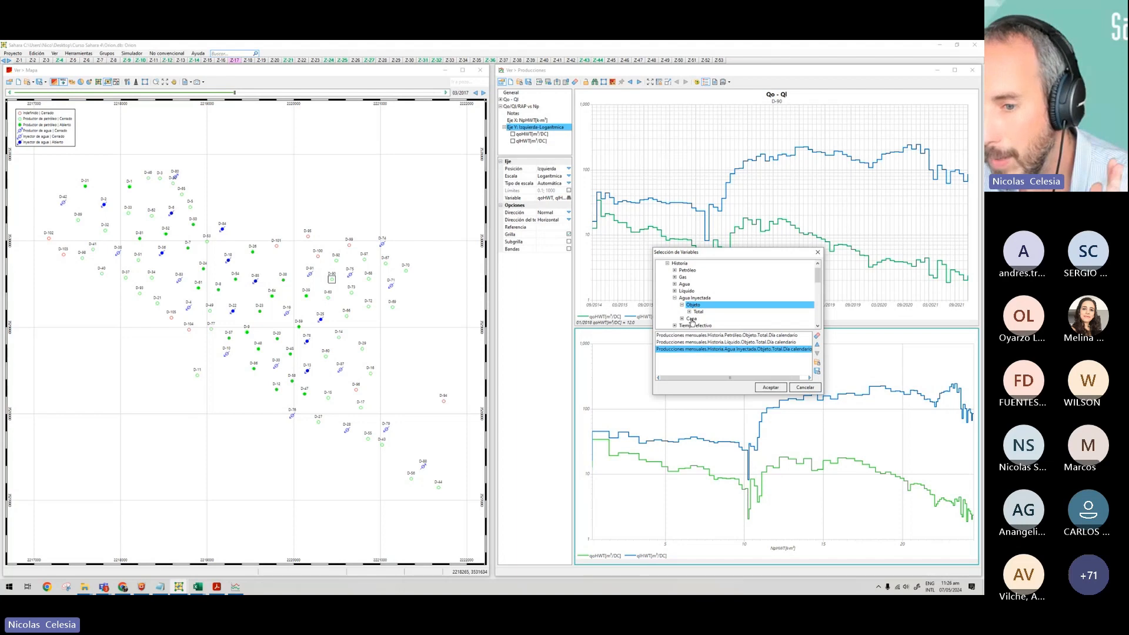
# Add Agua Inyectada at Capa level, Total, Día calendario, and accept the variable selection for the axis.
pyautogui.click(691, 320)
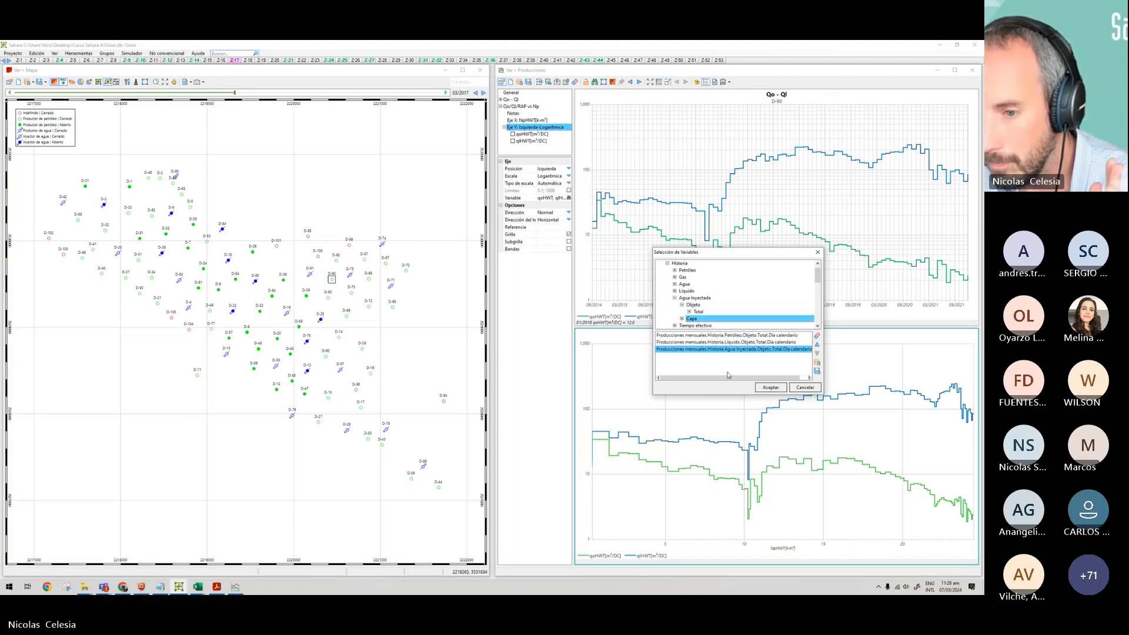
pyautogui.moveTo(731, 377); pyautogui.dragTo(739, 377)
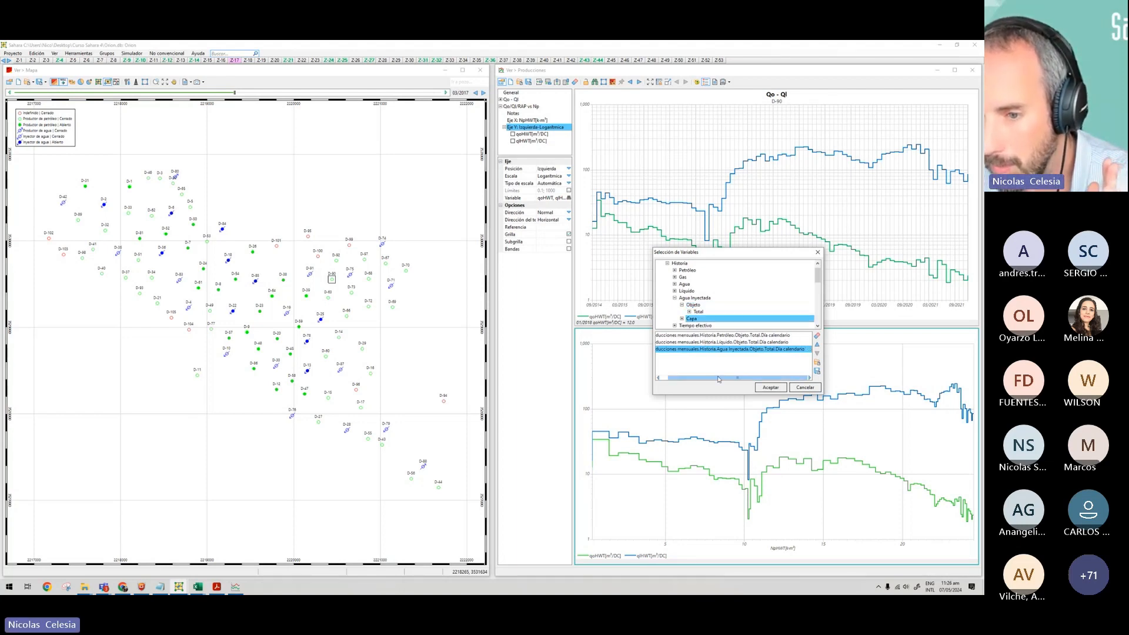
pyautogui.doubleClick(690, 320)
pyautogui.doubleClick(698, 326)
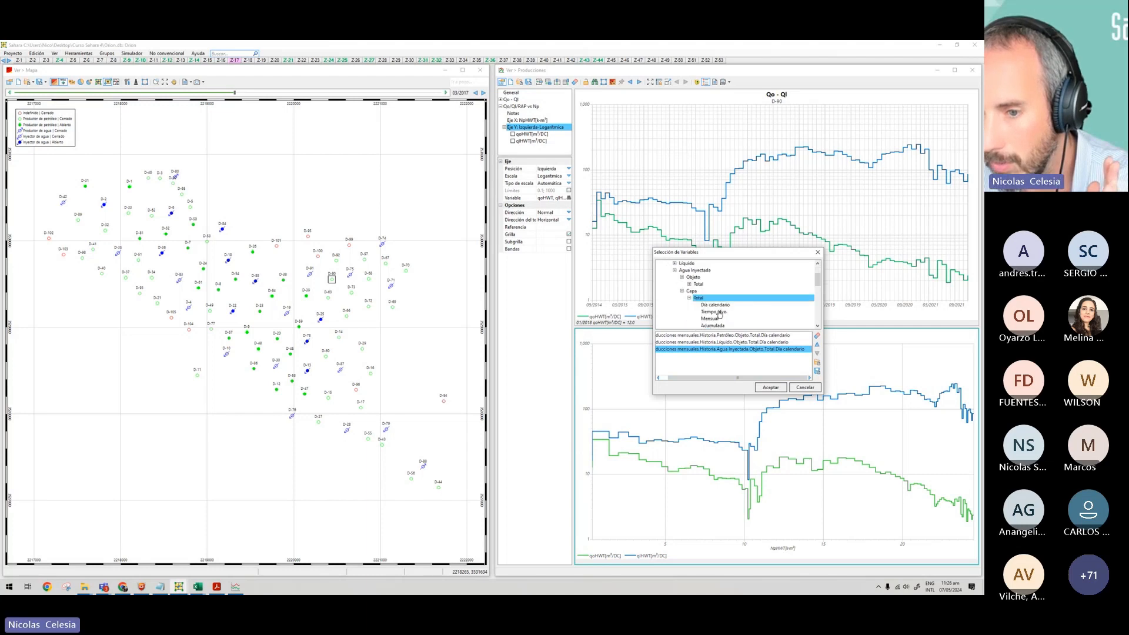
pyautogui.click(720, 307)
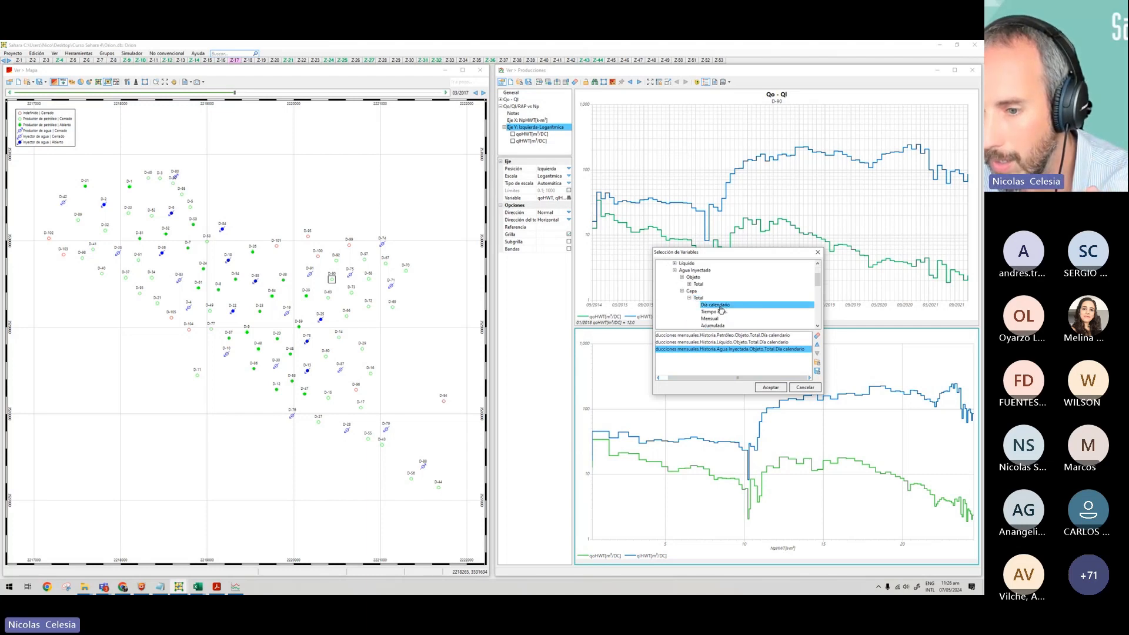
pyautogui.doubleClick(720, 306)
pyautogui.click(770, 388)
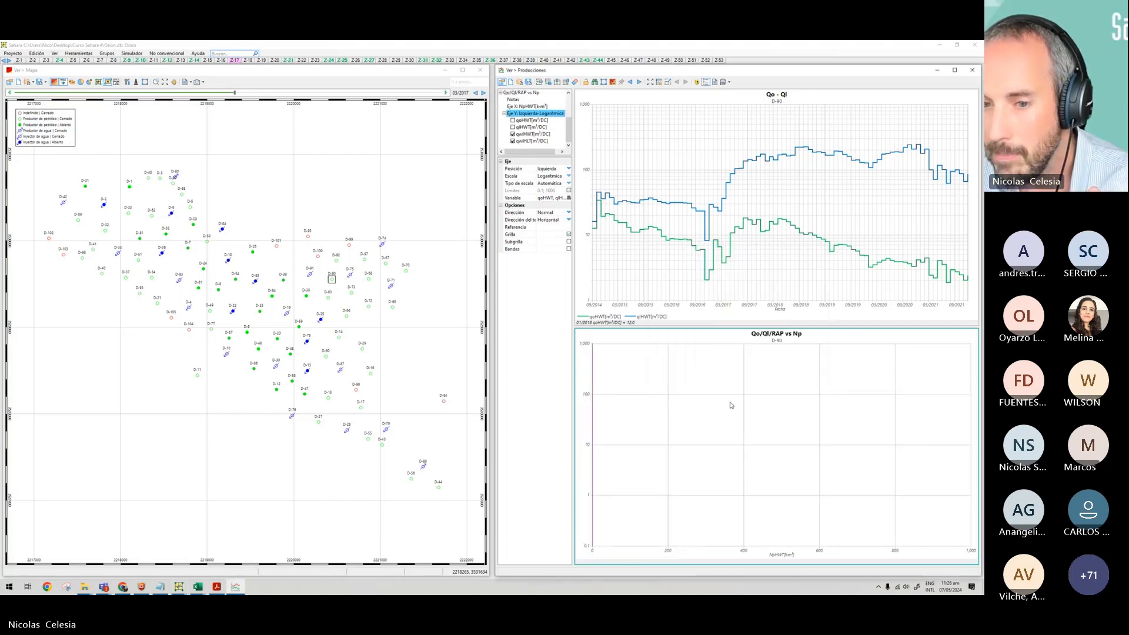
# Select all wells for the production charts and open the curve properties of the object-level injected water.
pyautogui.click(613, 83)
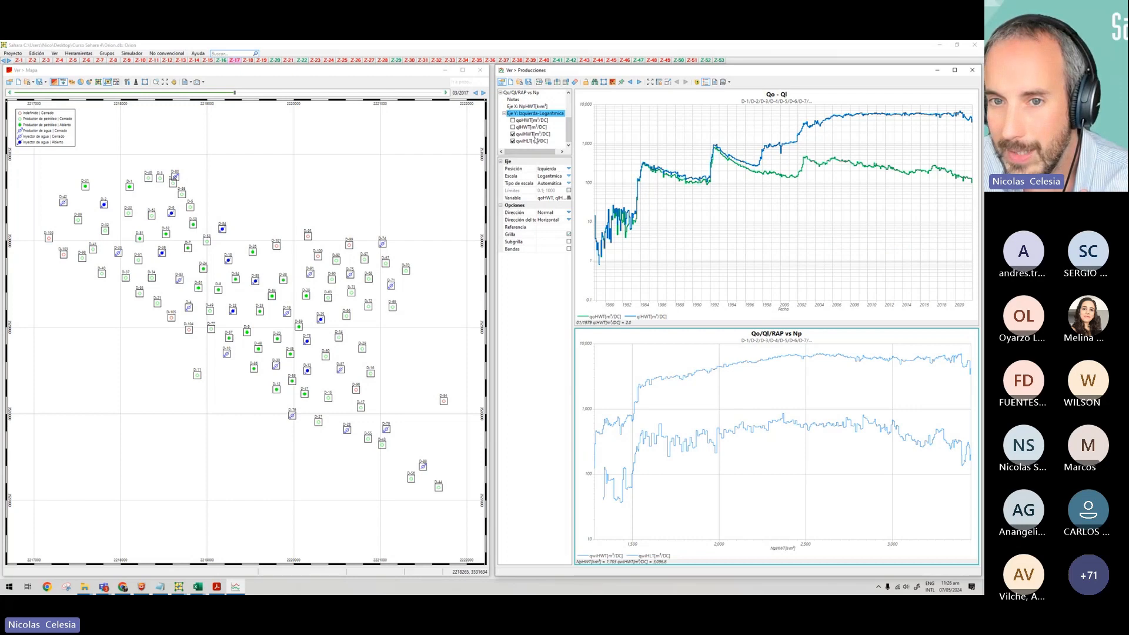
pyautogui.click(532, 134)
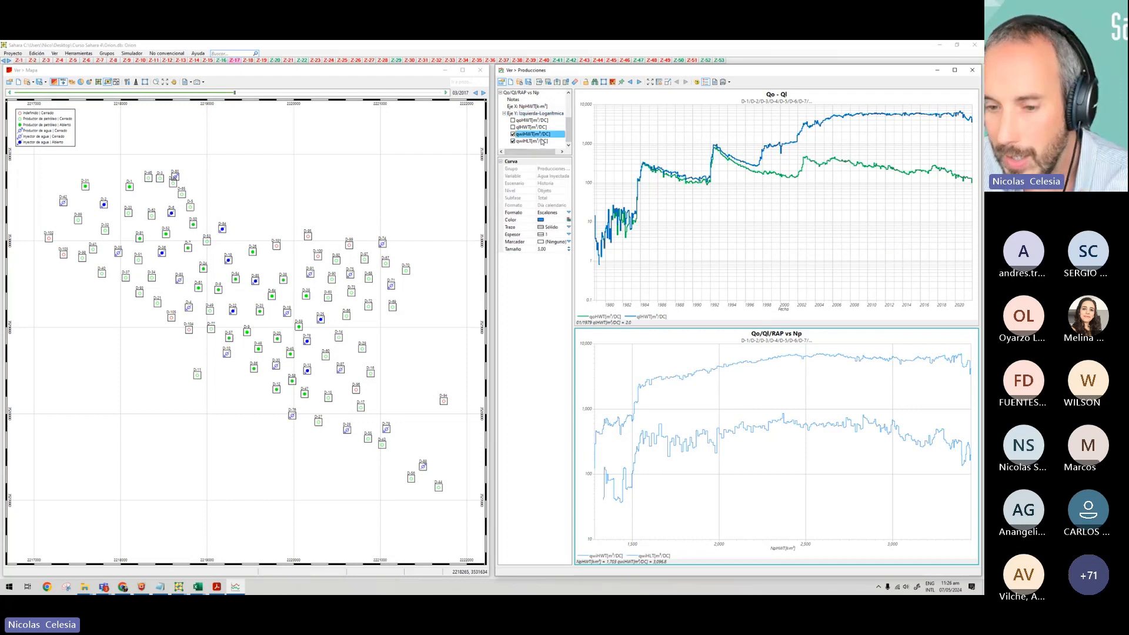
# Colour the qwiHWT curve of the Qo/Ql/RAP vs Np chart bright blue and set its thickness to 2 px.
pyautogui.click(567, 220)
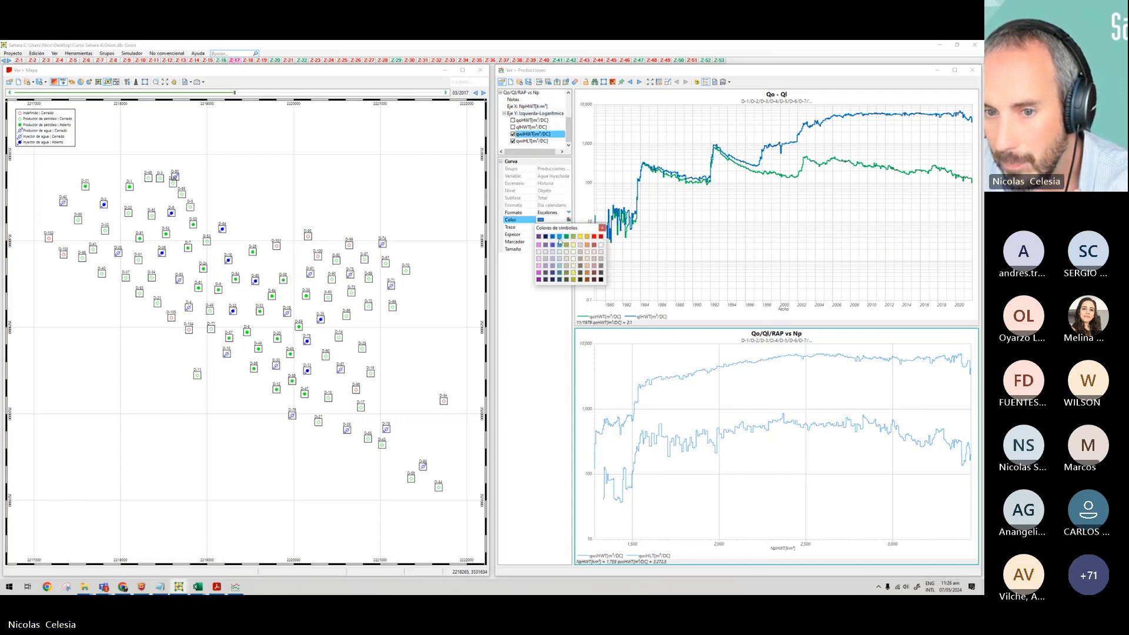
pyautogui.click(559, 237)
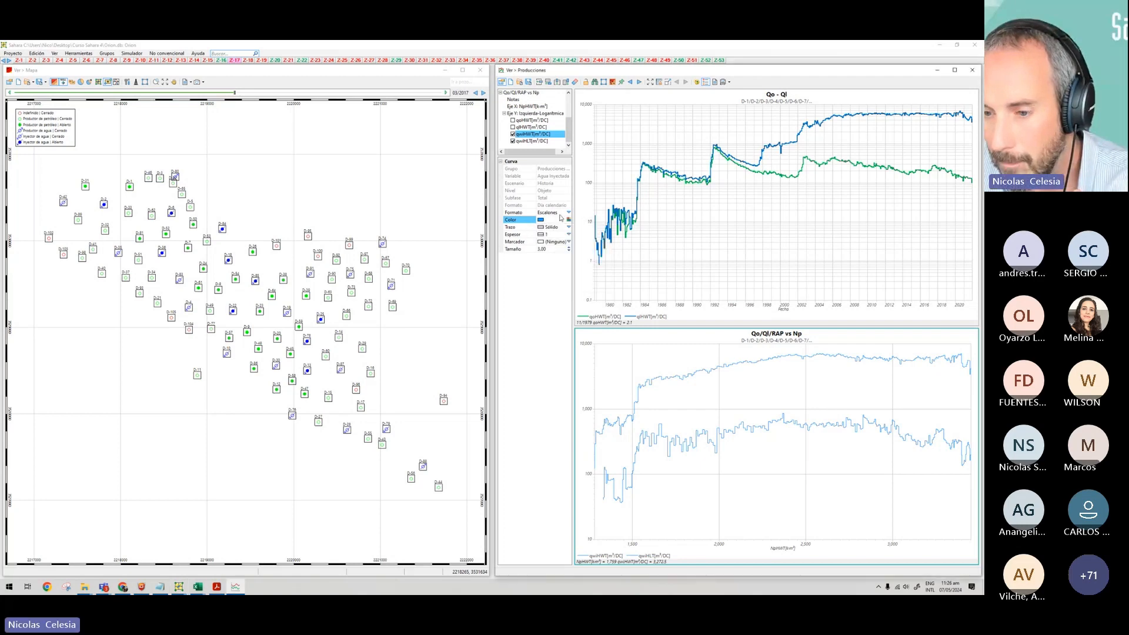
pyautogui.click(567, 234)
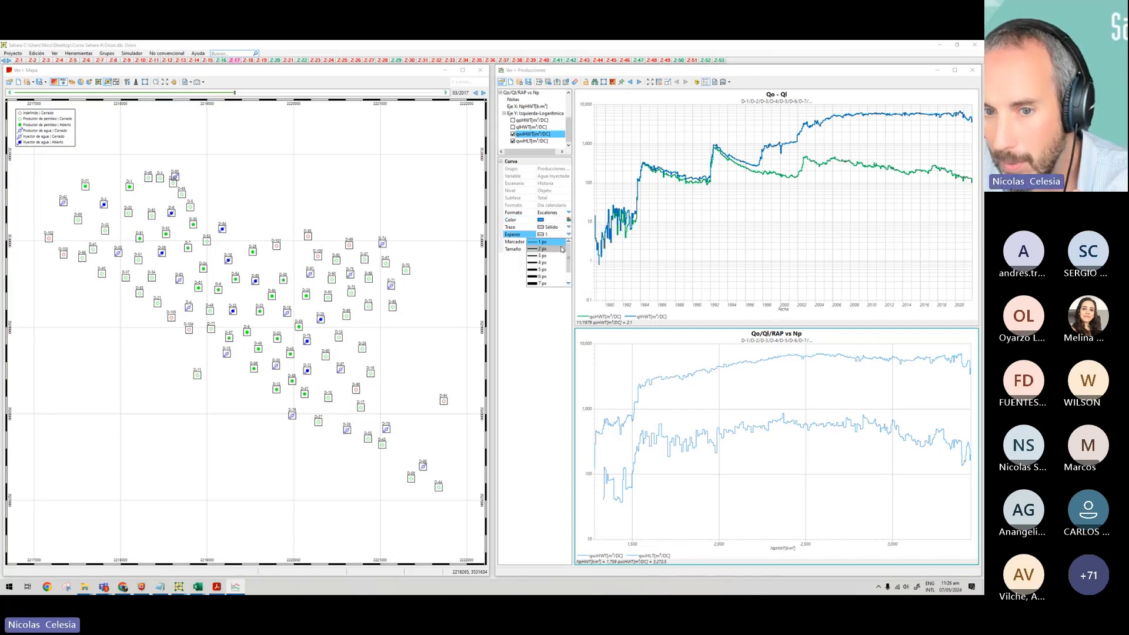
pyautogui.click(561, 249)
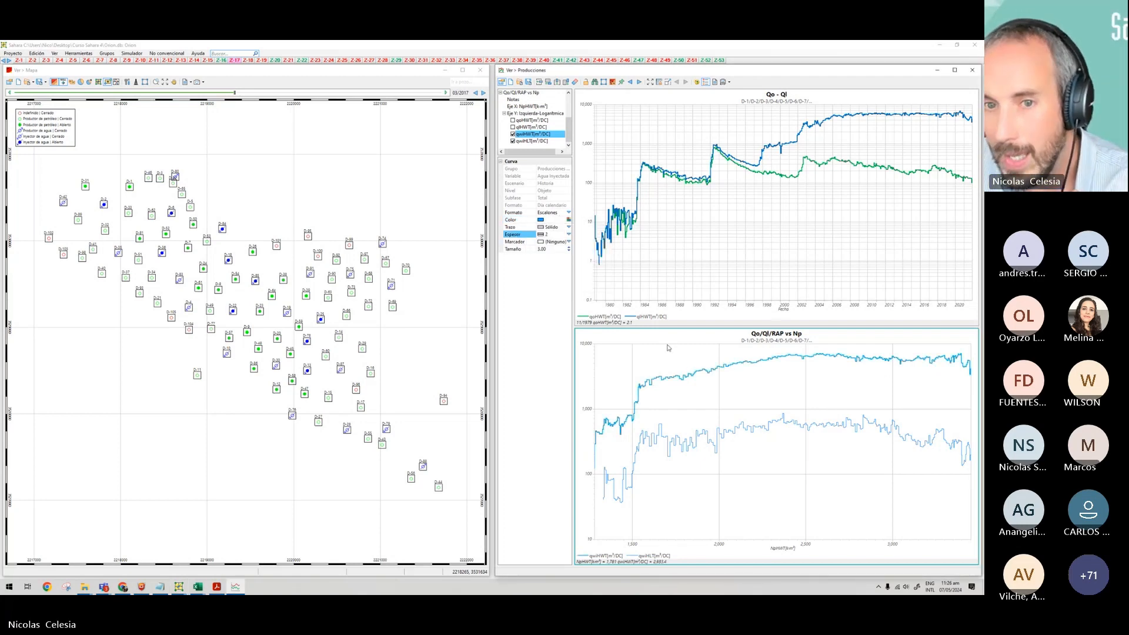
# Colour the qwiHLT curve pale grey-blue and set its line thickness to 2 px.
pyautogui.click(532, 141)
pyautogui.click(568, 219)
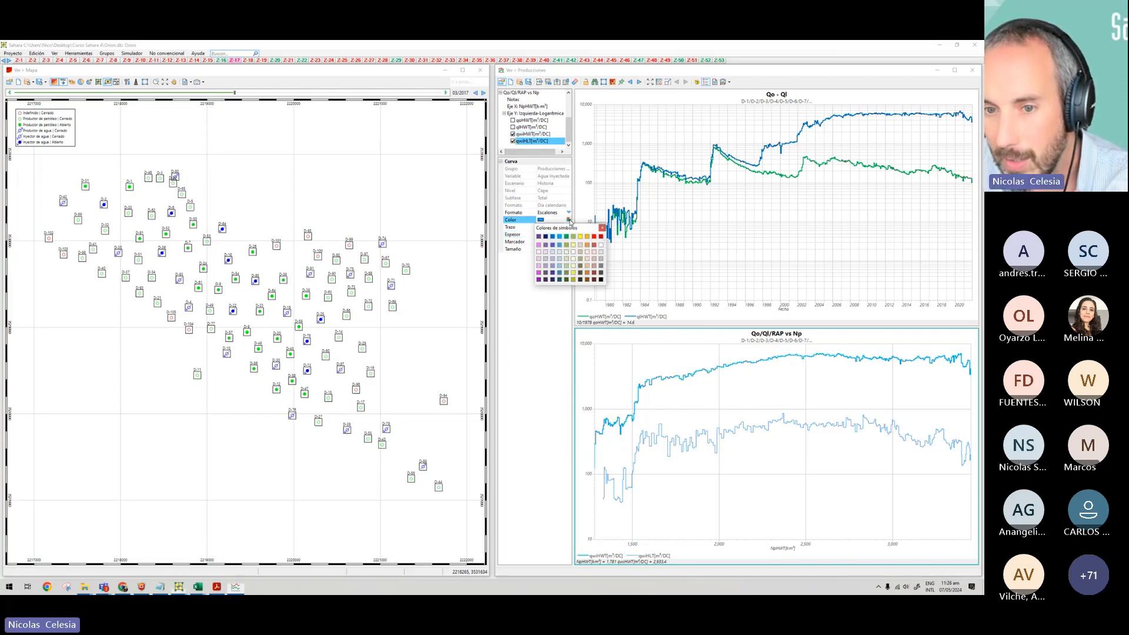
pyautogui.click(560, 266)
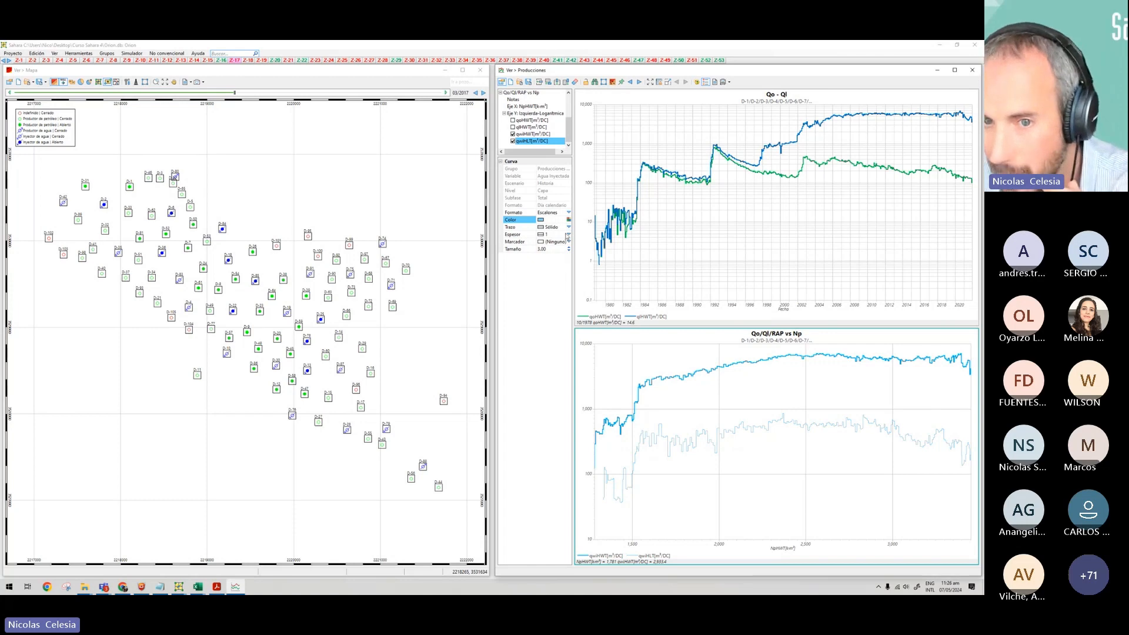
pyautogui.click(568, 234)
pyautogui.click(556, 255)
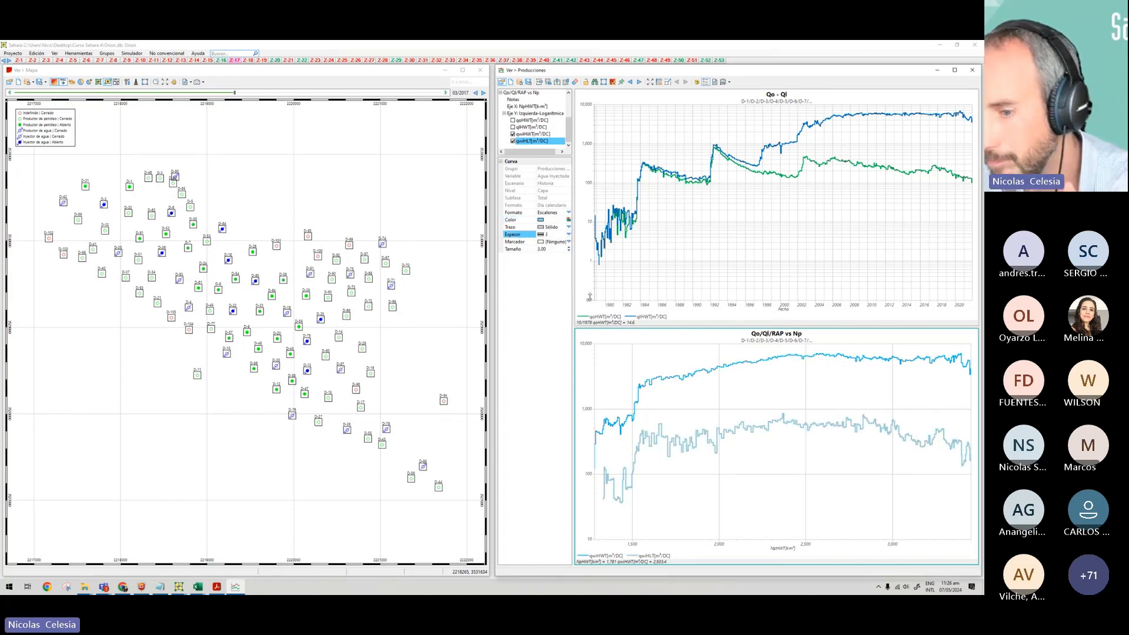
pyautogui.click(568, 236)
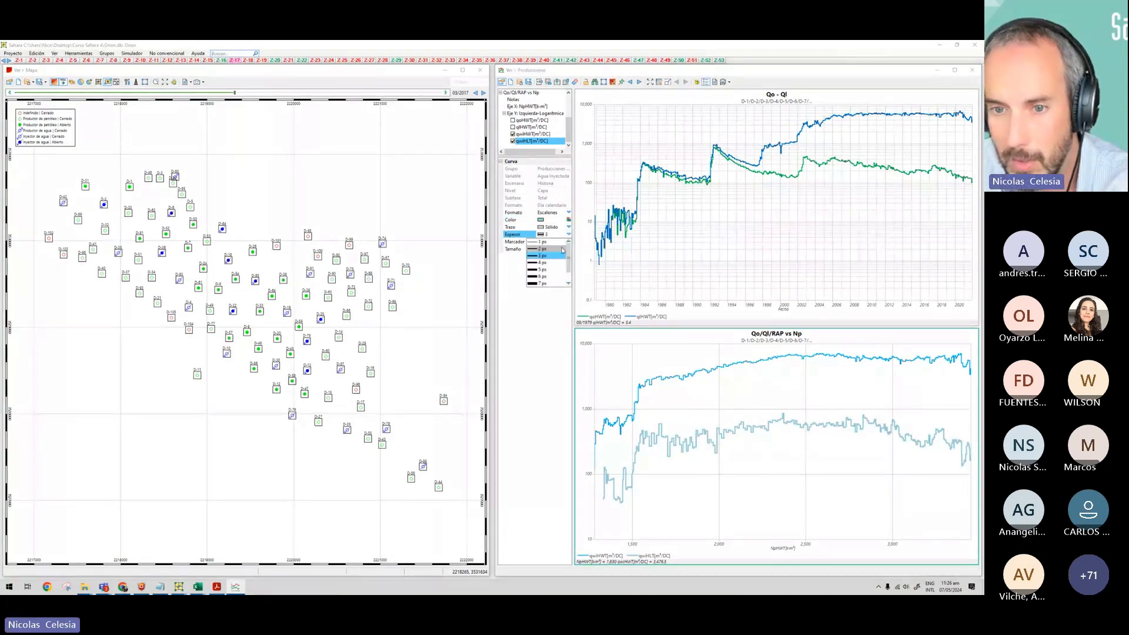
pyautogui.click(557, 249)
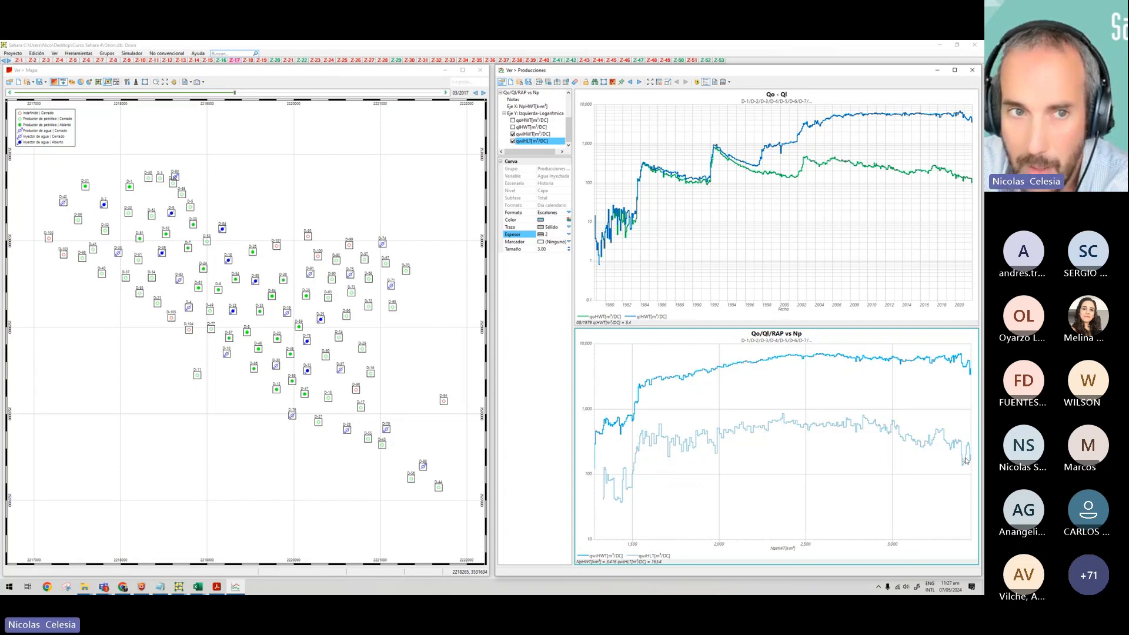
# Examine layers Z-15, Z-17, Z-18 and Z-19 one at a time on the map and injection chart, returning to Z-17.
pyautogui.click(208, 61)
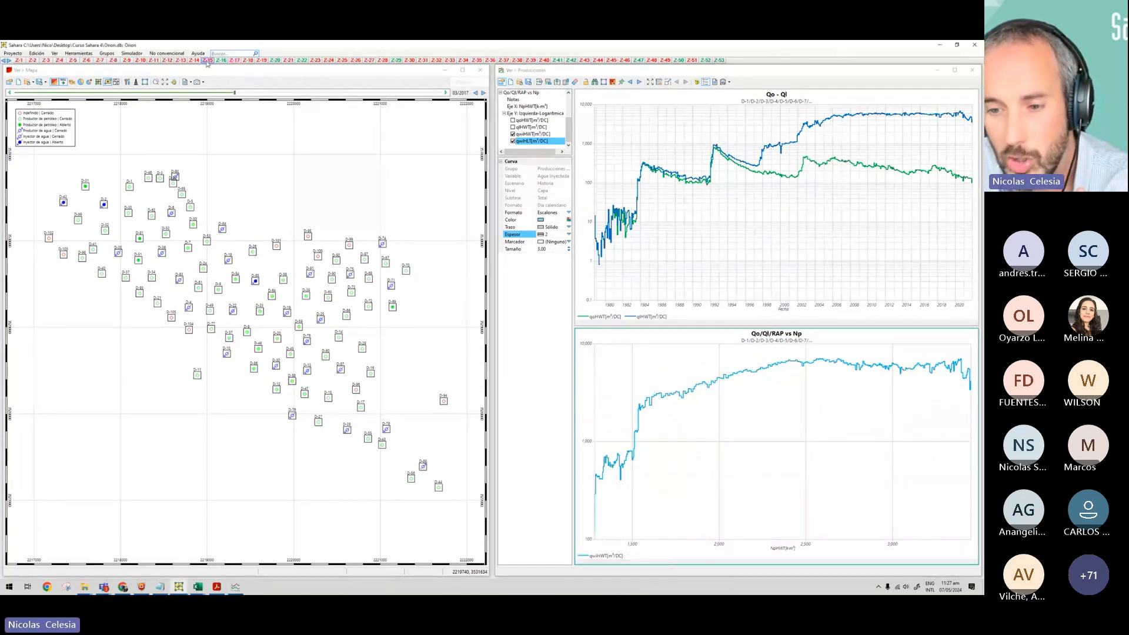
pyautogui.click(234, 61)
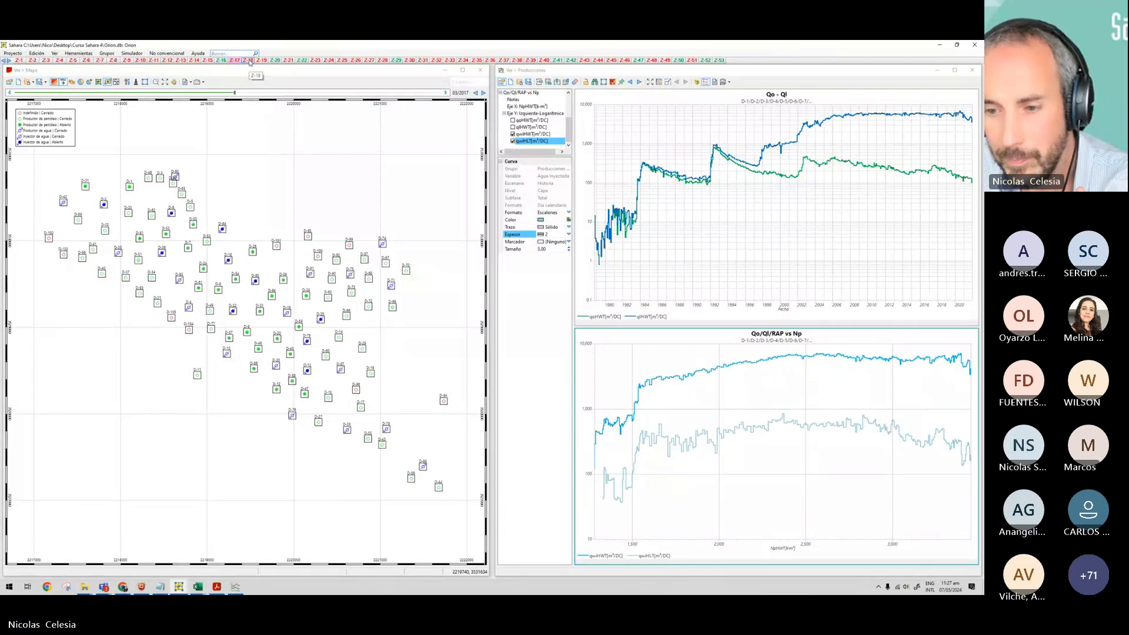
pyautogui.click(247, 61)
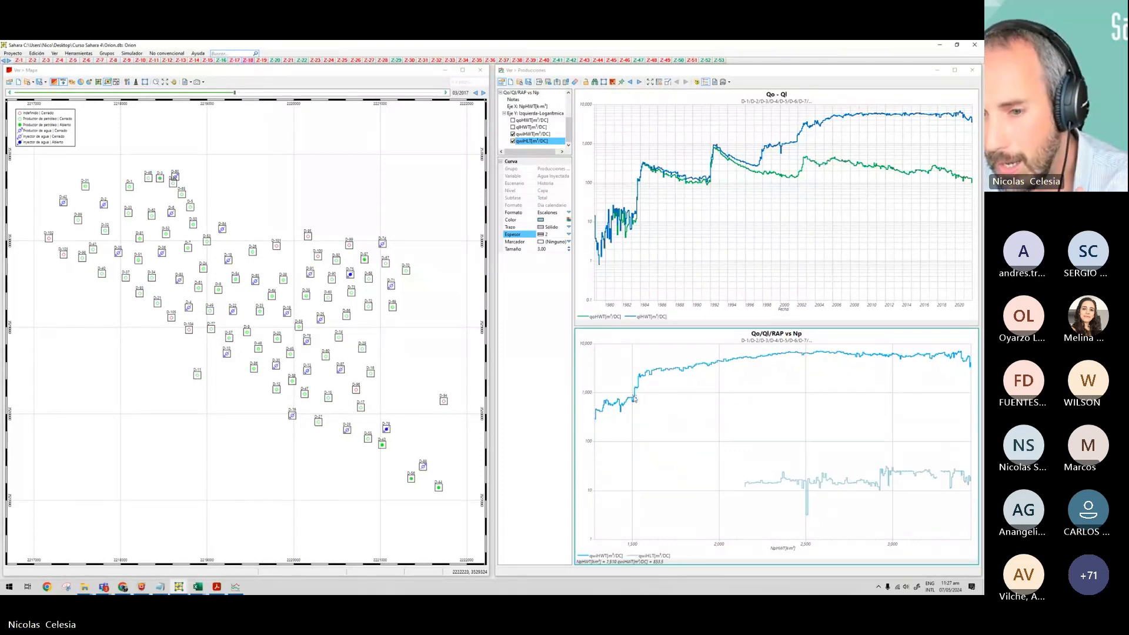
pyautogui.click(261, 60)
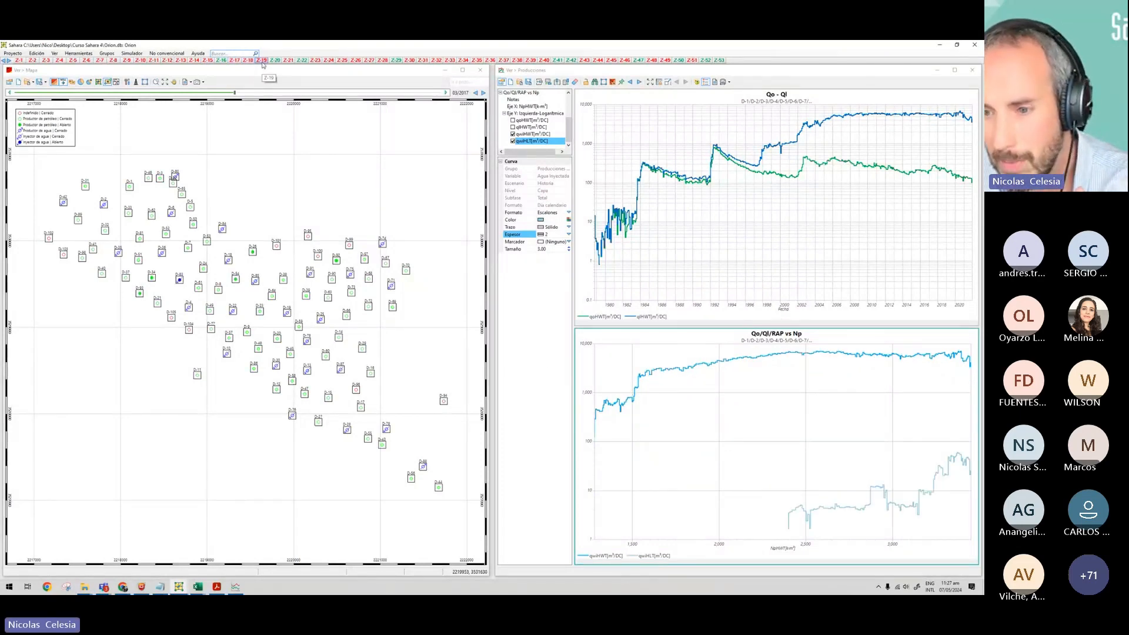
pyautogui.click(237, 61)
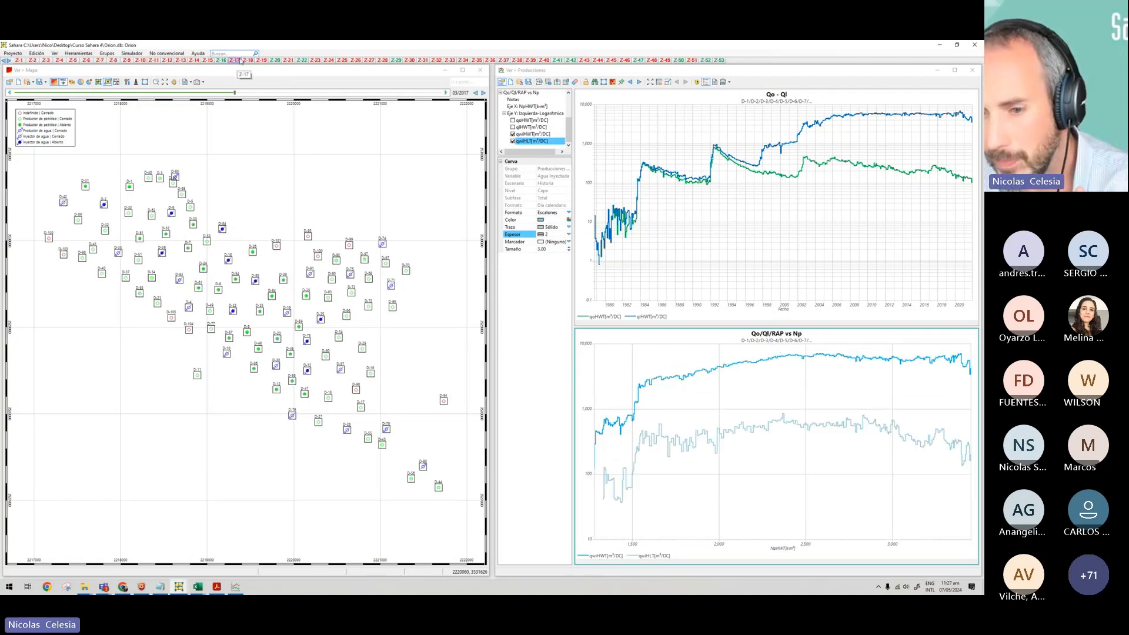
# Compare the injection curve and open wells for layers Z-22, Z-24, Z-26 and Z-27, alternating between the last two.
pyautogui.click(301, 60)
pyautogui.click(328, 60)
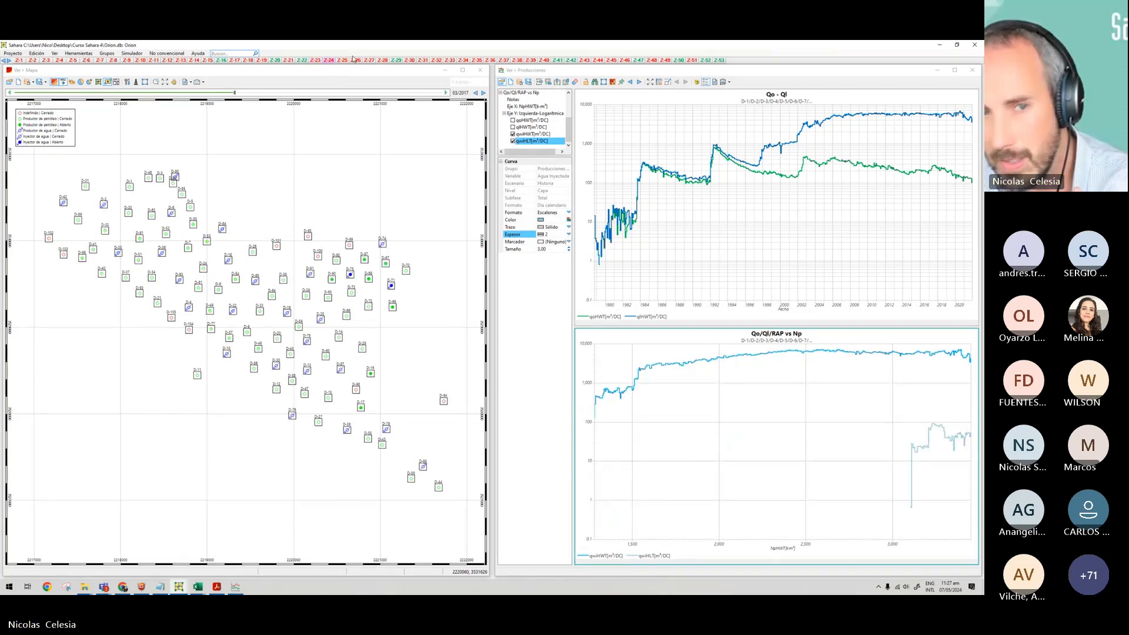
pyautogui.click(355, 60)
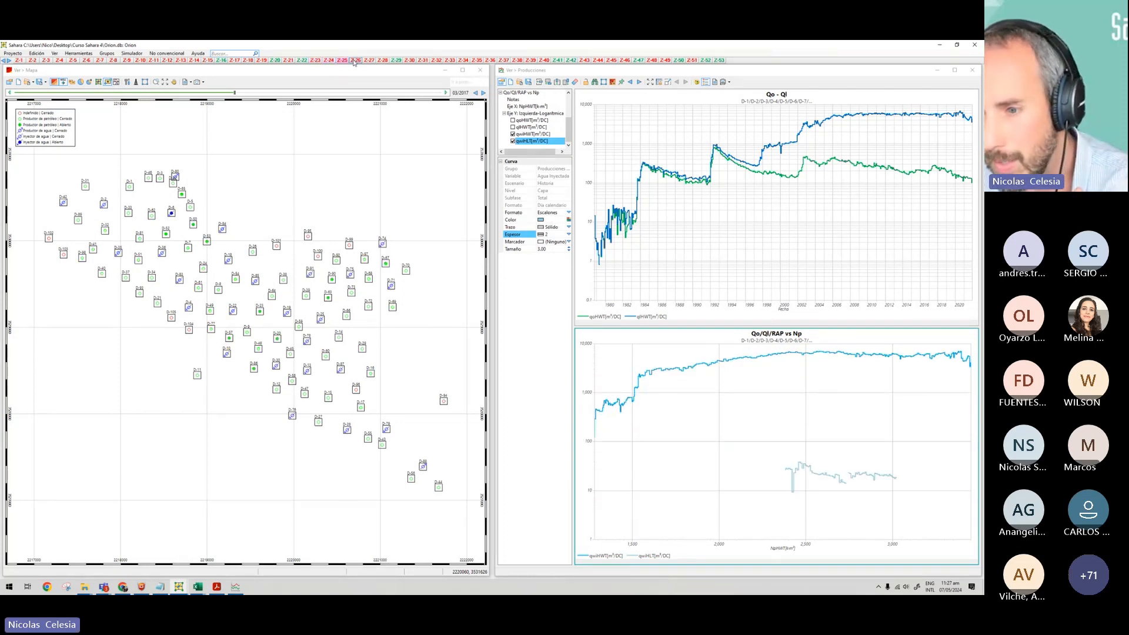
pyautogui.click(369, 60)
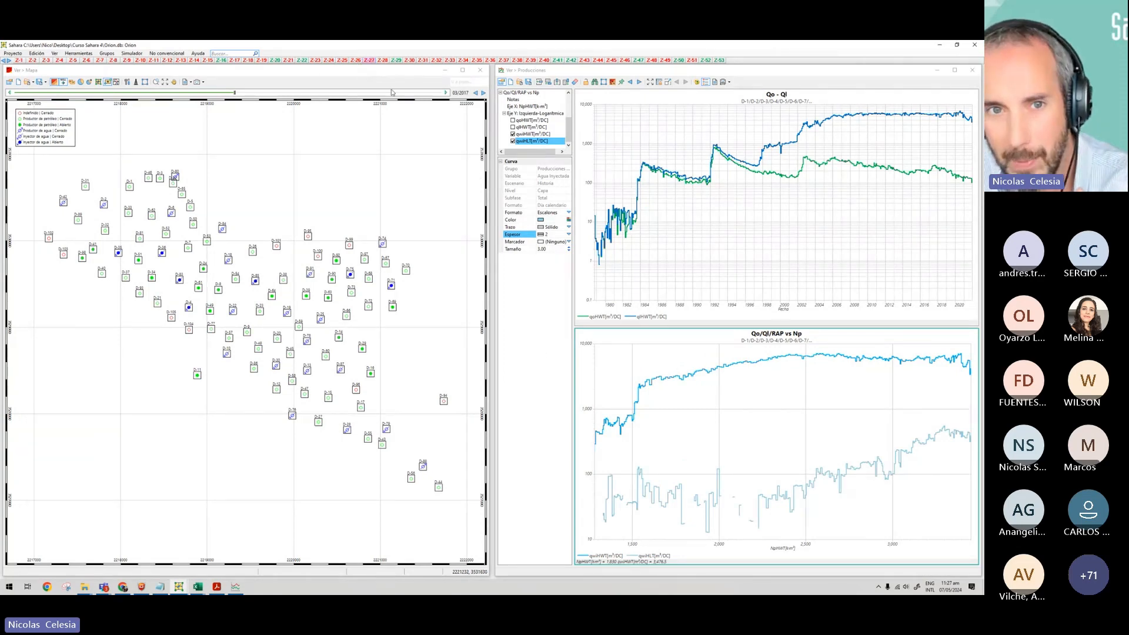
pyautogui.click(355, 60)
pyautogui.click(371, 60)
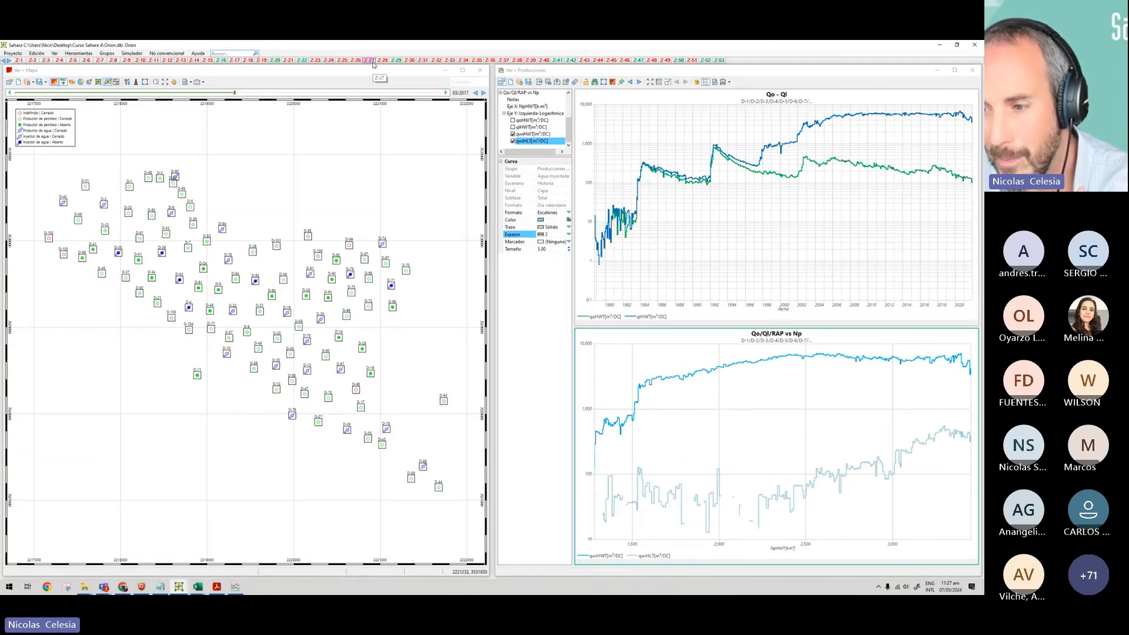
pyautogui.click(355, 61)
pyautogui.click(369, 60)
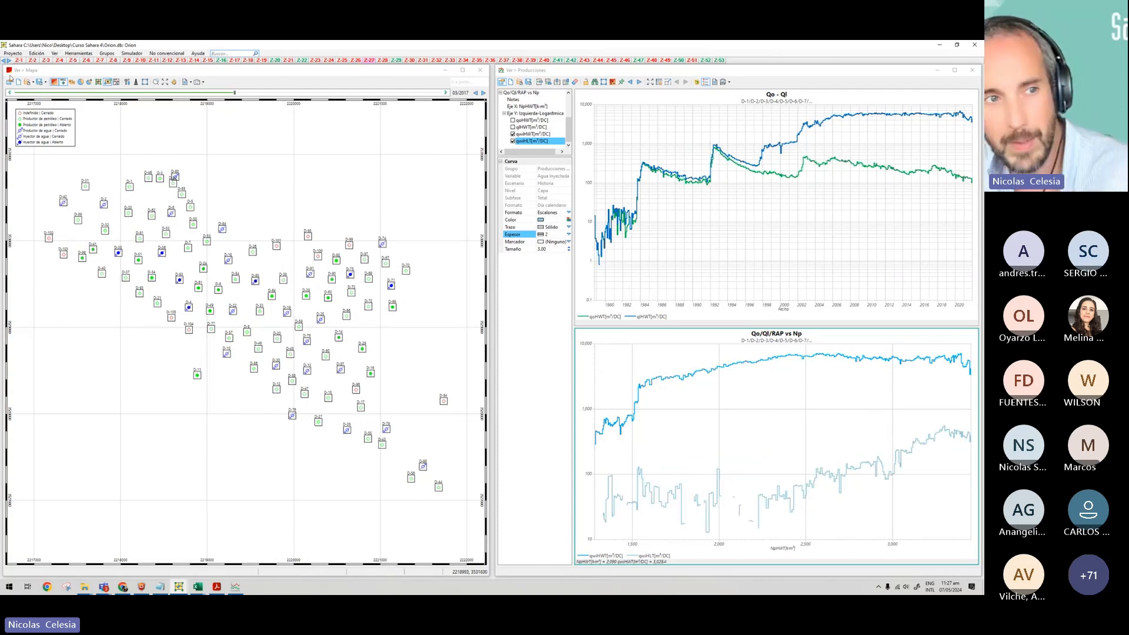
# Select layers Z-1 to Z-4 cumulatively, and extend the selection through Z-53 to include every layer.
pyautogui.click(19, 61)
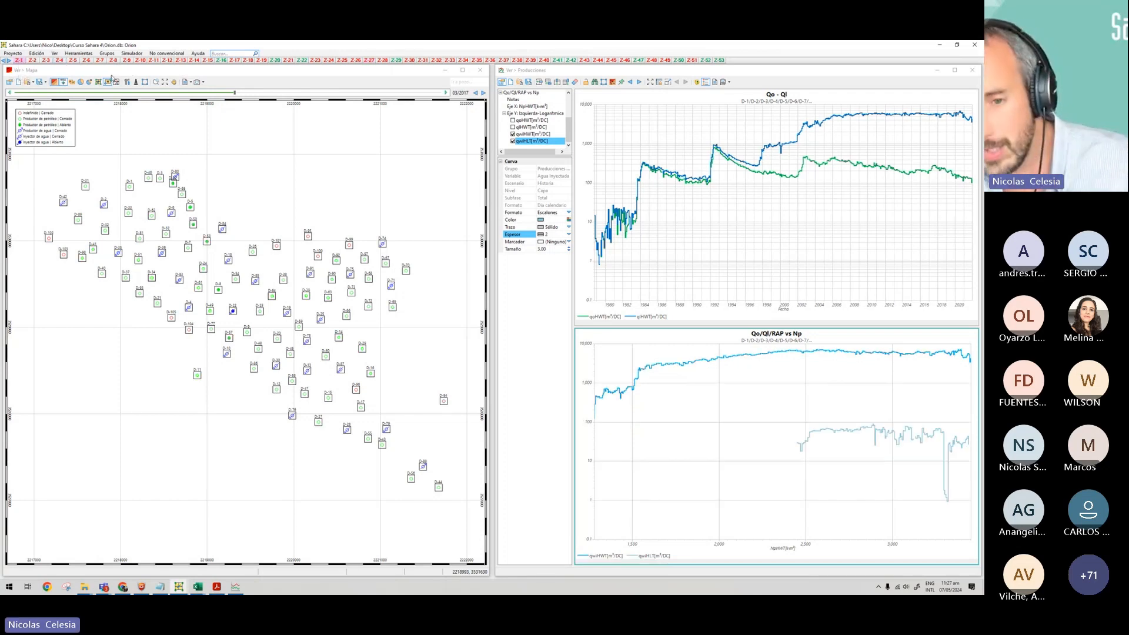
pyautogui.keyDown('ctrl'); pyautogui.click(32, 61); pyautogui.keyUp('ctrl')
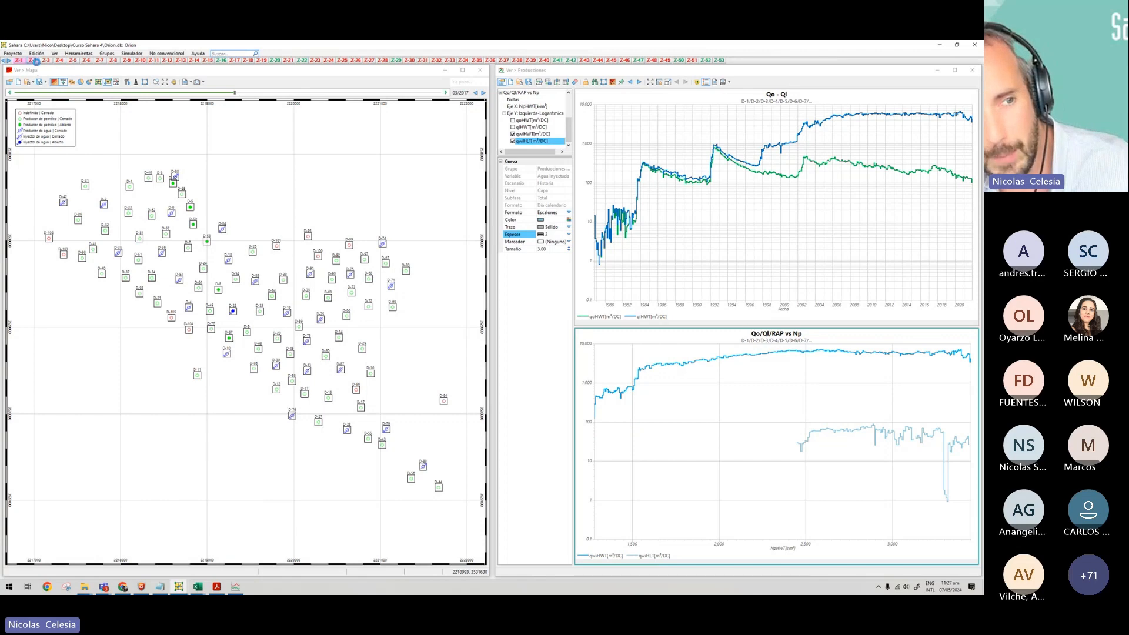
pyautogui.keyDown('ctrl'); pyautogui.click(46, 61); pyautogui.keyUp('ctrl')
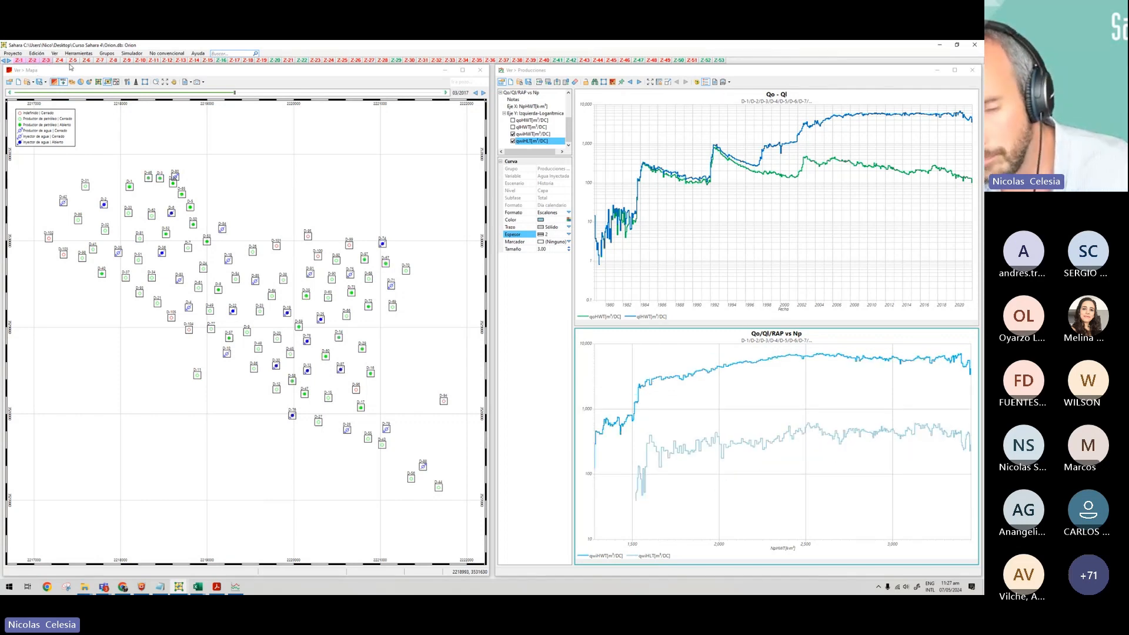
pyautogui.keyDown('ctrl'); pyautogui.click(60, 61); pyautogui.keyUp('ctrl')
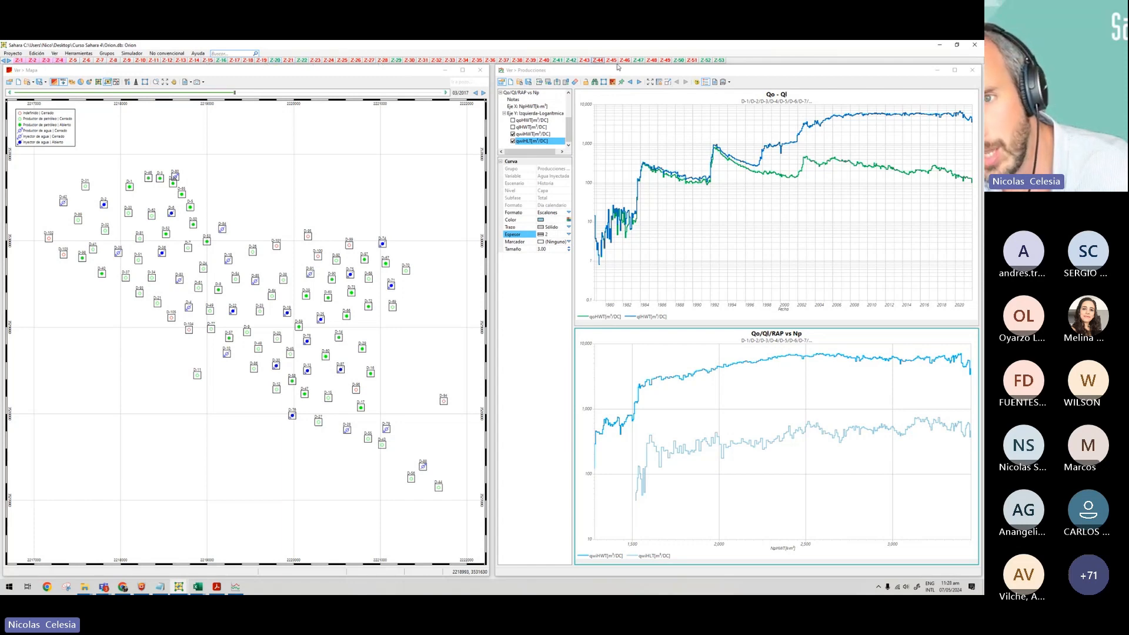
pyautogui.keyDown('shift'); pyautogui.click(718, 60); pyautogui.keyUp('shift')
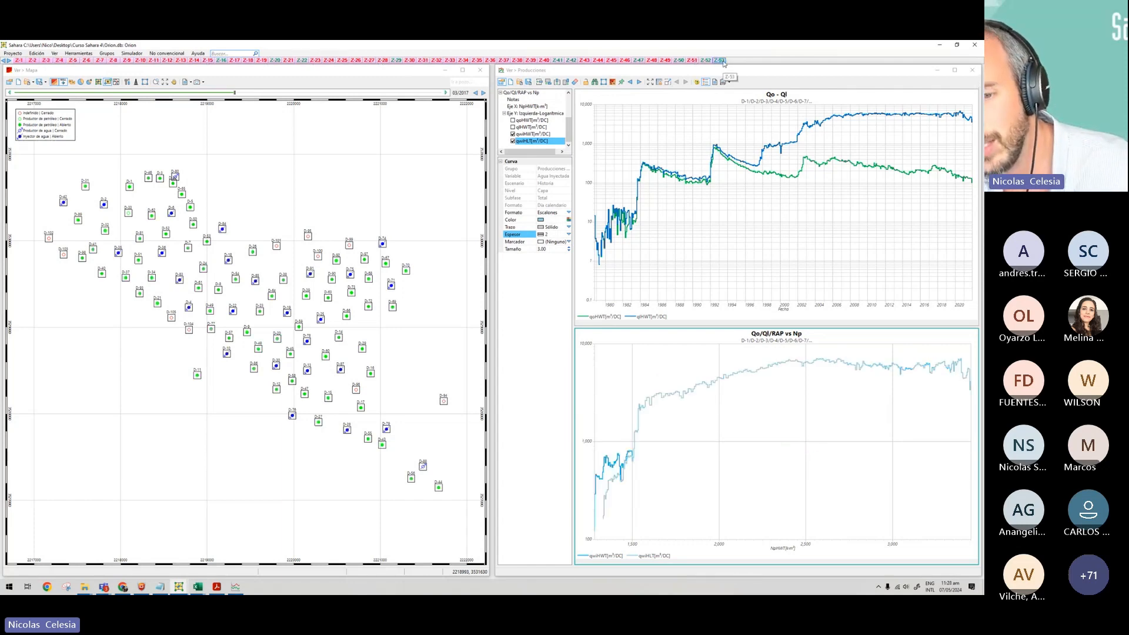
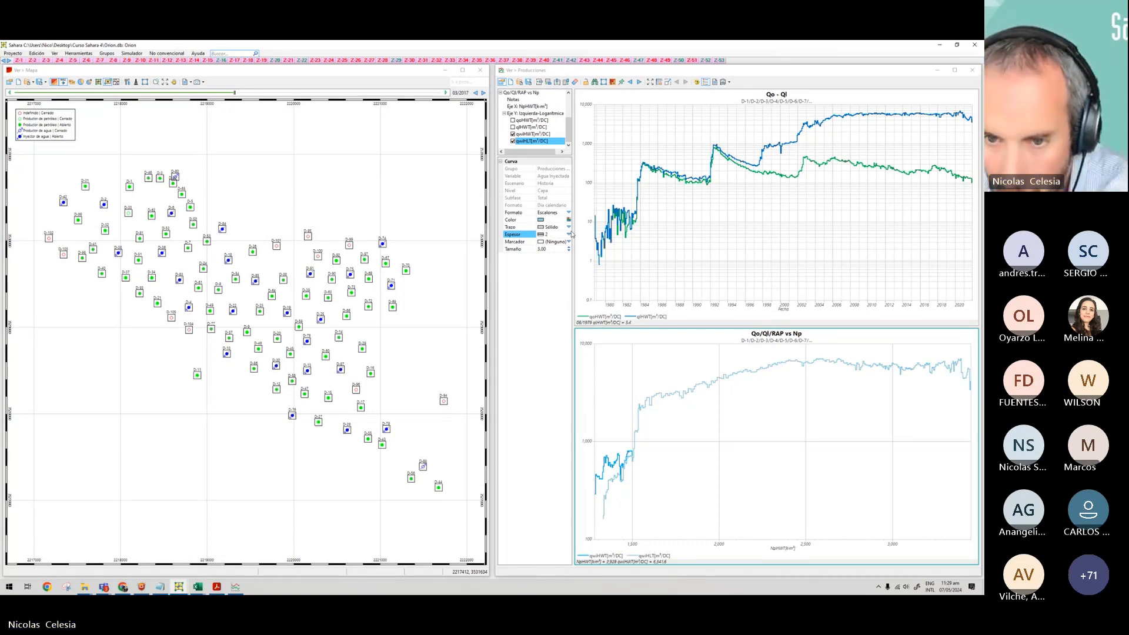
# Set the line style of the qwiHLT curve to Punto.
pyautogui.click(569, 227)
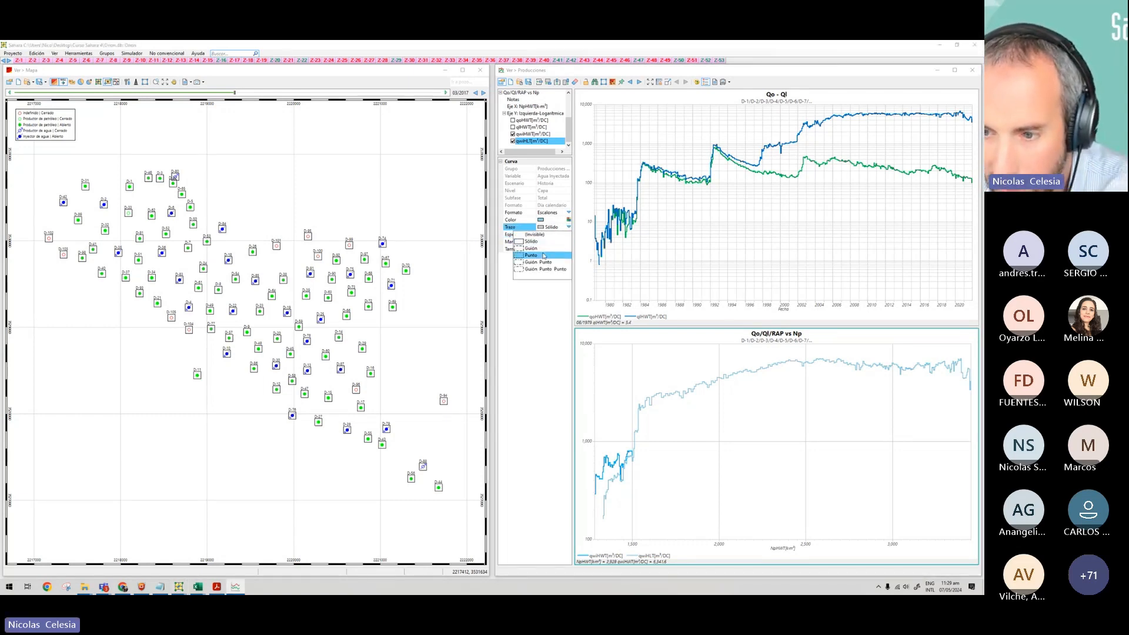
pyautogui.click(553, 255)
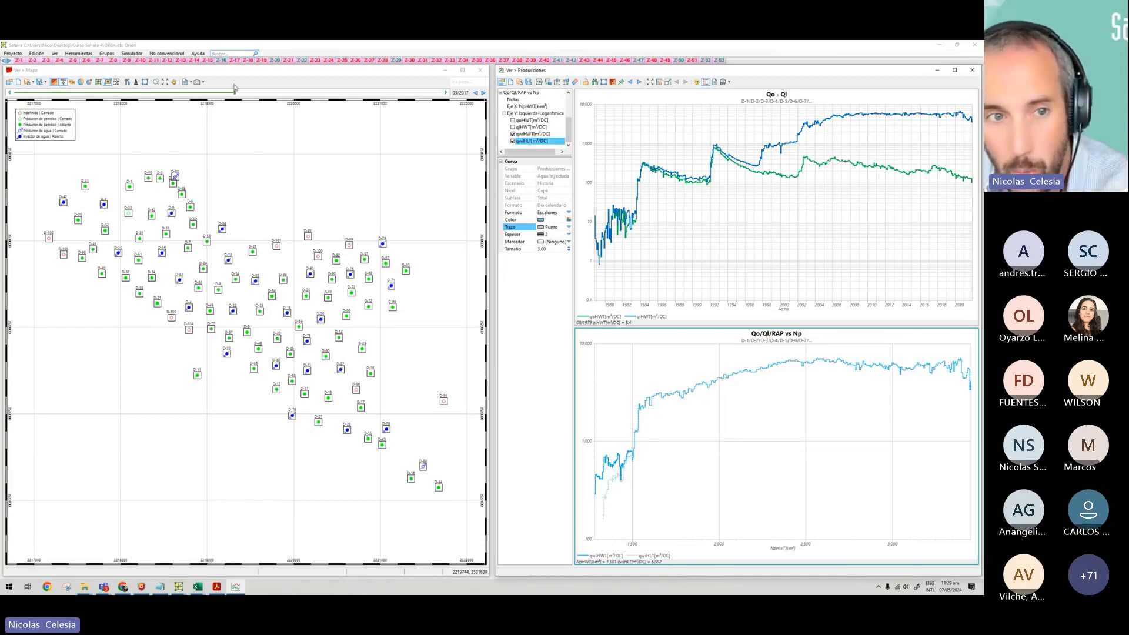
# Move the map date back to 05/2001 and adjust the date line on the Qo/Ql/RAP vs Np chart.
pyautogui.moveTo(235, 94); pyautogui.dragTo(149, 93)
pyautogui.moveTo(633, 378)
pyautogui.mouseDown()
pyautogui.moveTo(601, 386)
pyautogui.moveTo(631, 392)
pyautogui.mouseUp()
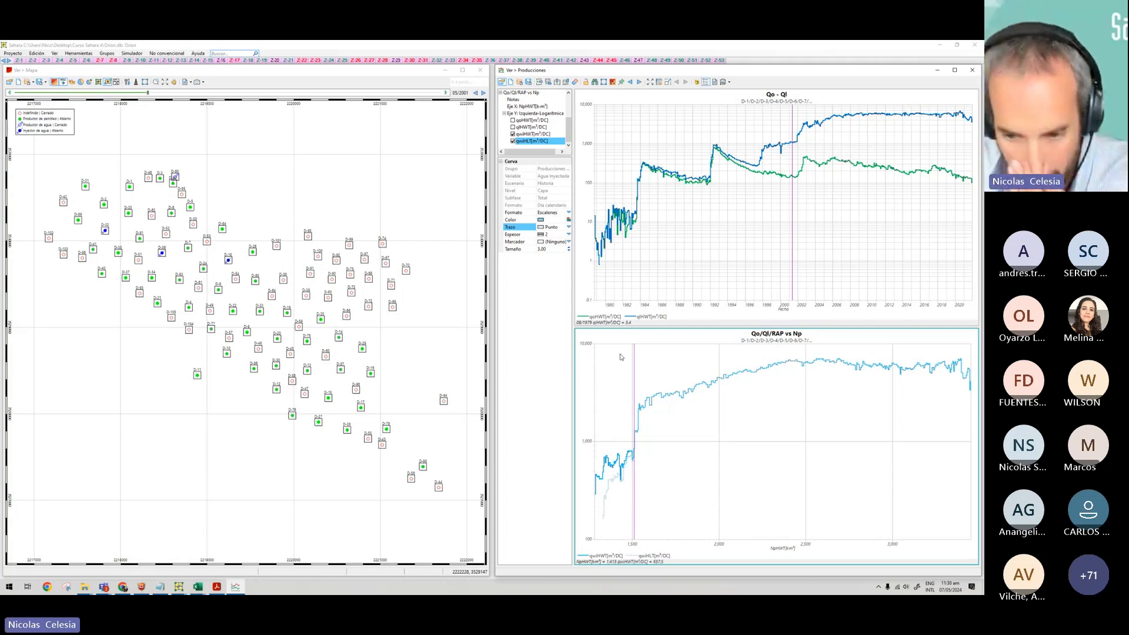
pyautogui.moveTo(634, 364); pyautogui.dragTo(635, 364)
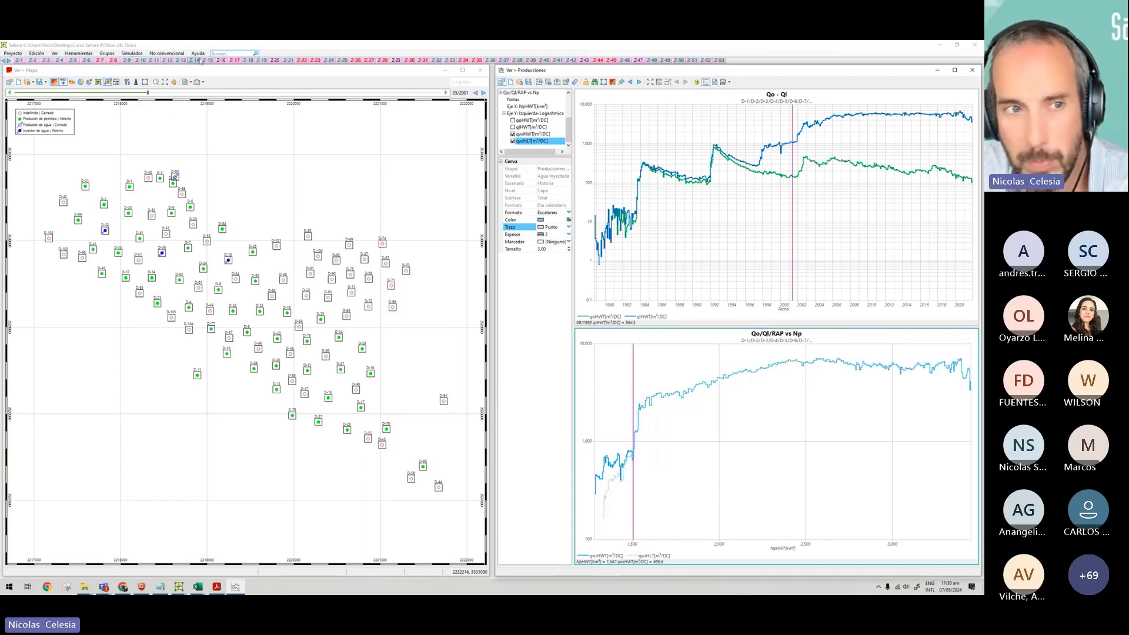
pyautogui.click(107, 53)
pyautogui.click(111, 53)
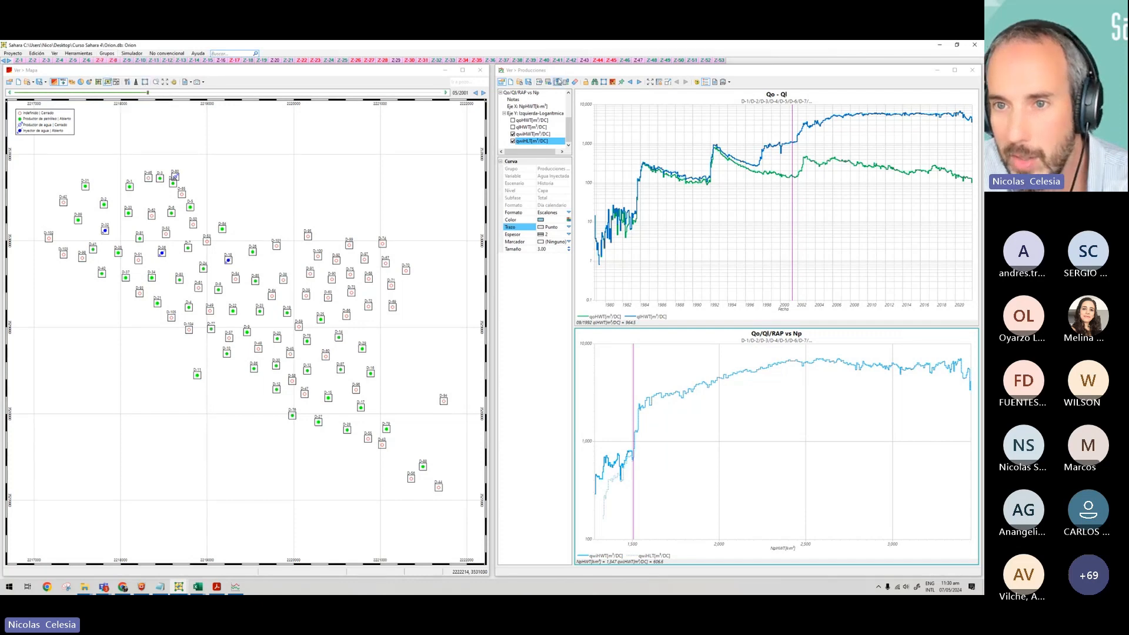
# Open the well selection and start an equation filter using the historical object-level total accumulated injected water variable.
pyautogui.click(595, 71)
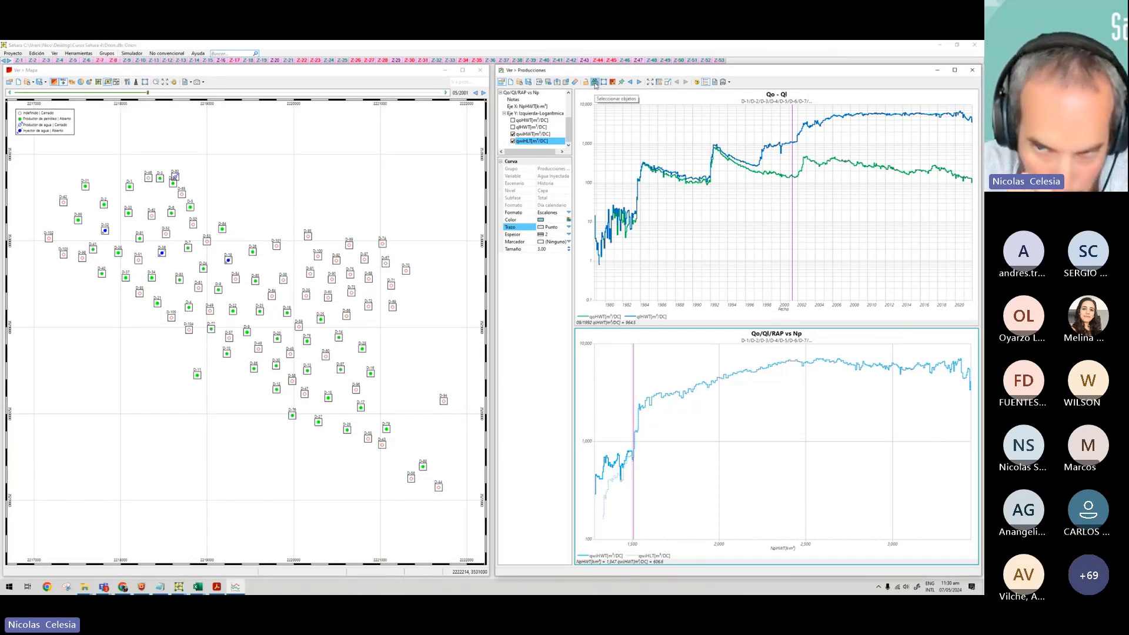
pyautogui.click(595, 83)
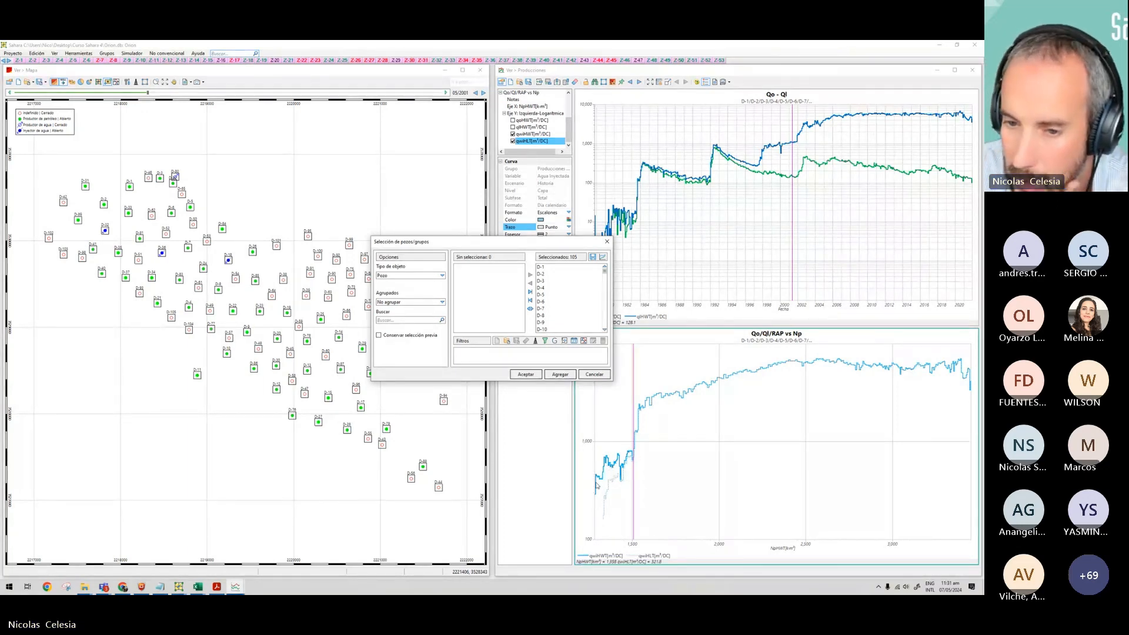
pyautogui.click(563, 342)
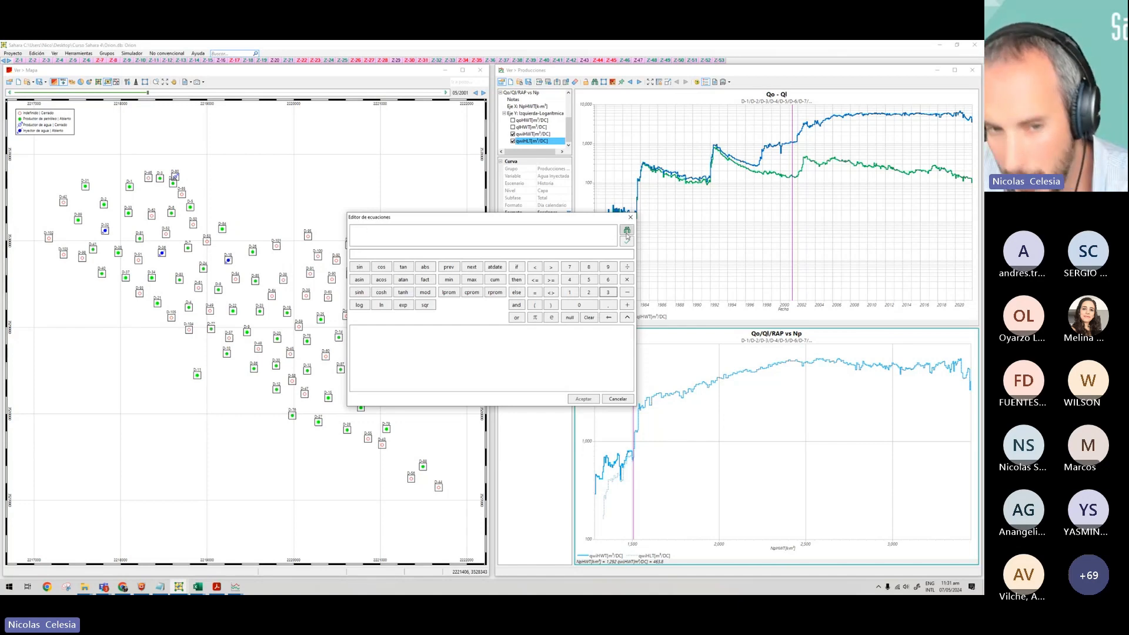
pyautogui.click(351, 236)
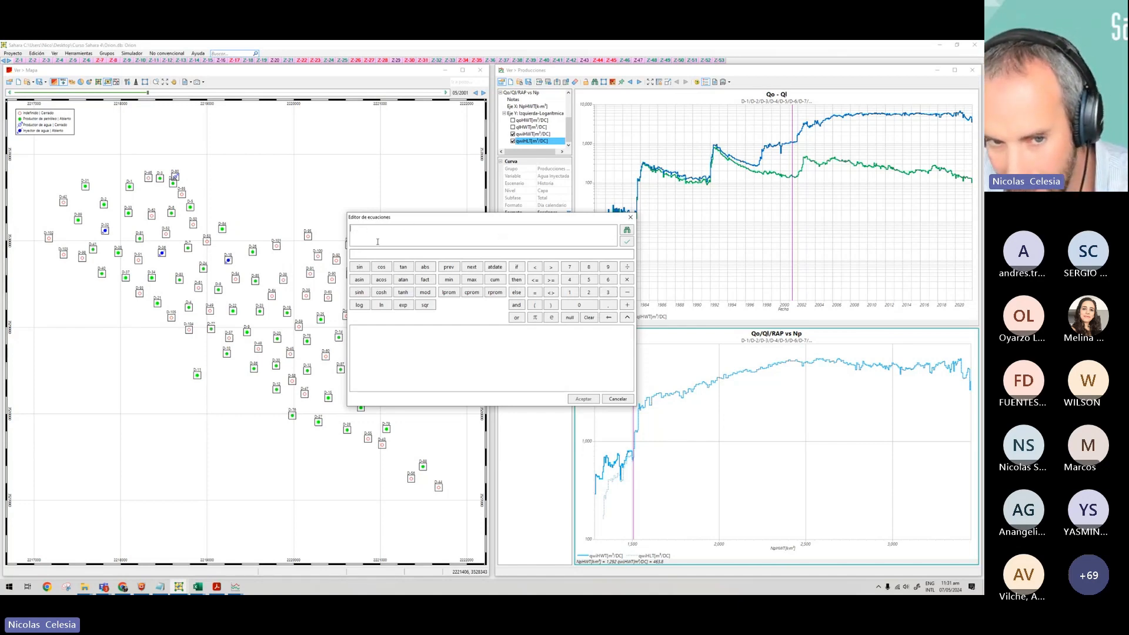
pyautogui.click(627, 231)
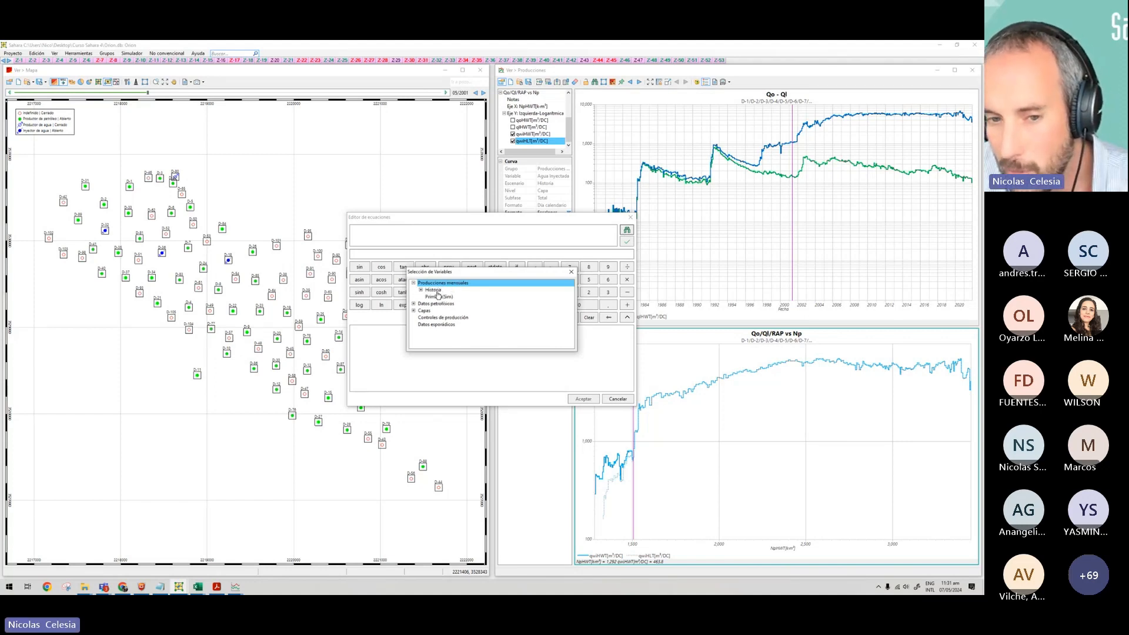
pyautogui.doubleClick(435, 291)
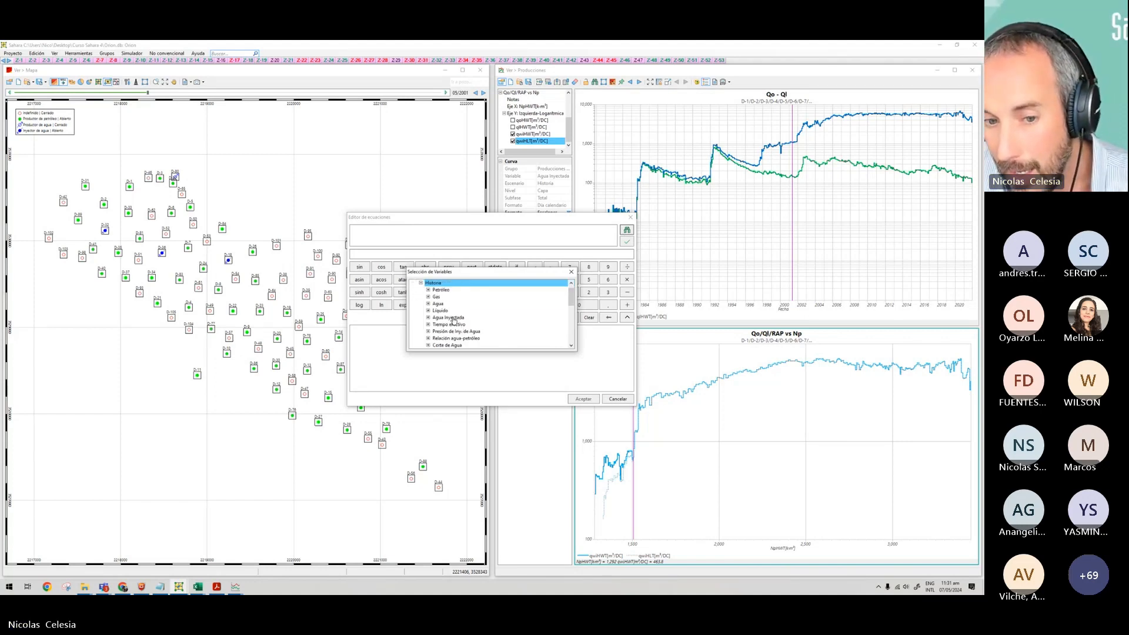
pyautogui.doubleClick(451, 318)
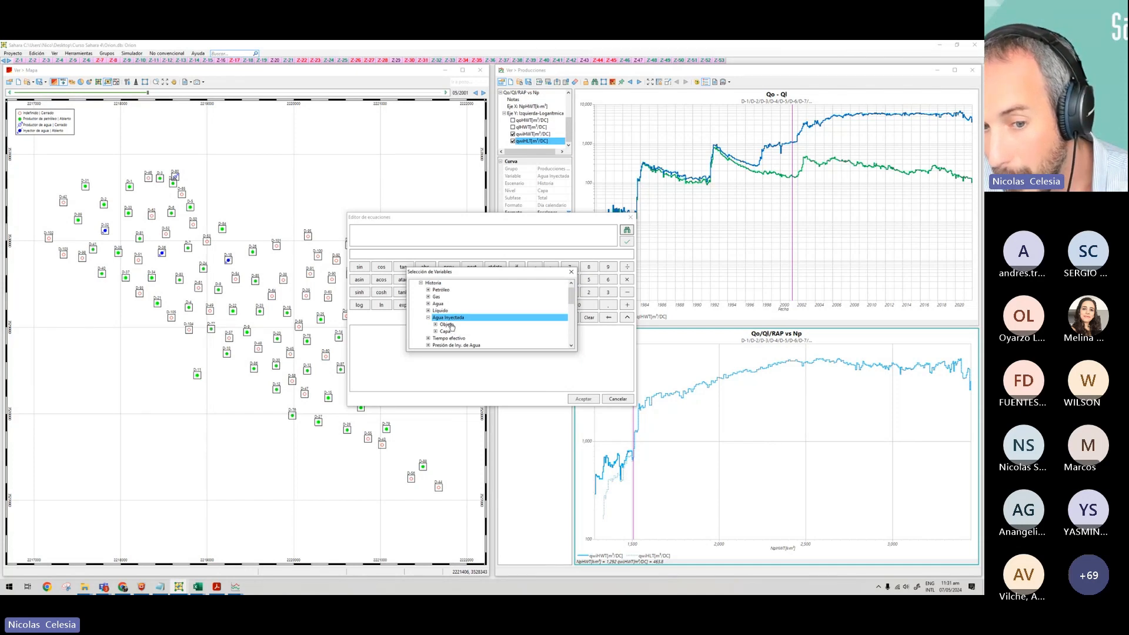
pyautogui.doubleClick(448, 325)
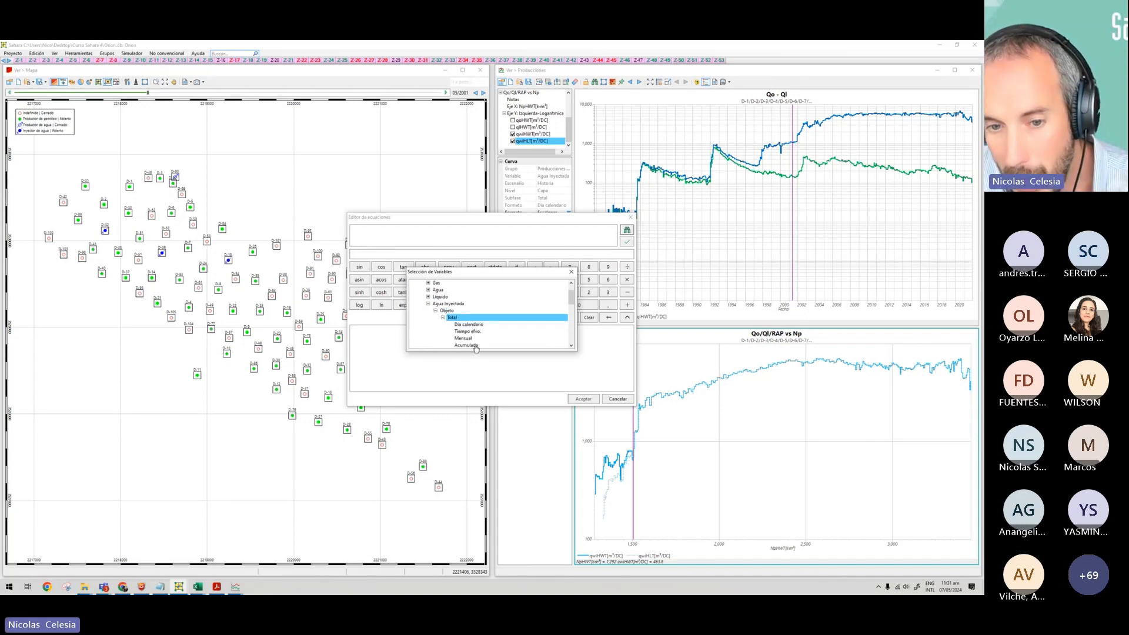
pyautogui.doubleClick(451, 331)
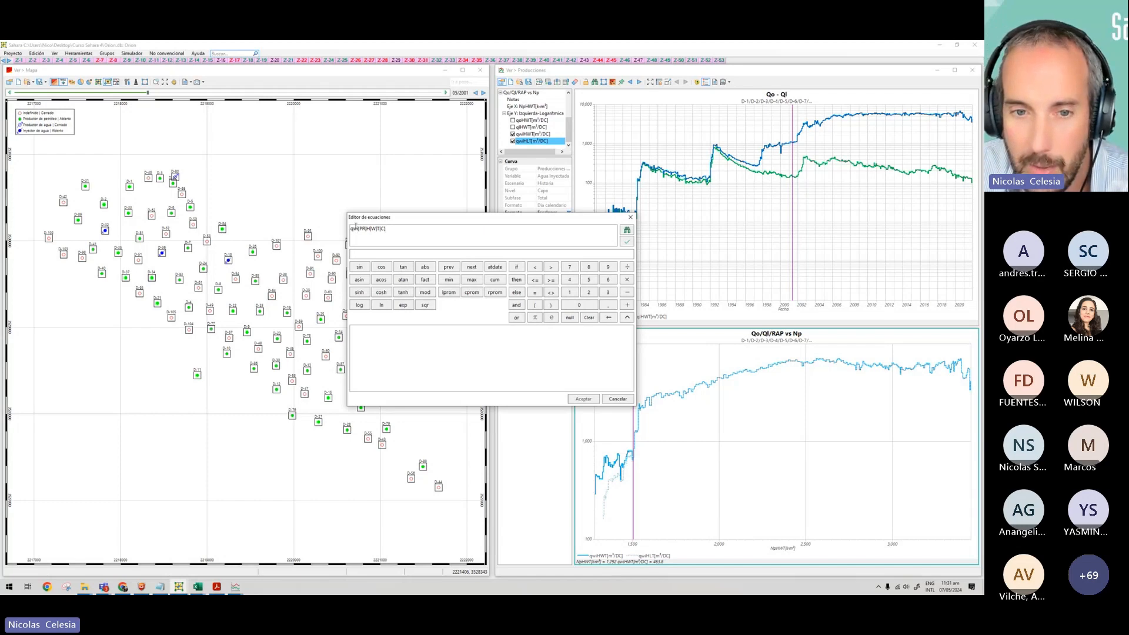
# Complete the filter equation so that accumulated injected water is > 0, validate it and apply it to the wells.
pyautogui.click(551, 269)
pyautogui.click(580, 304)
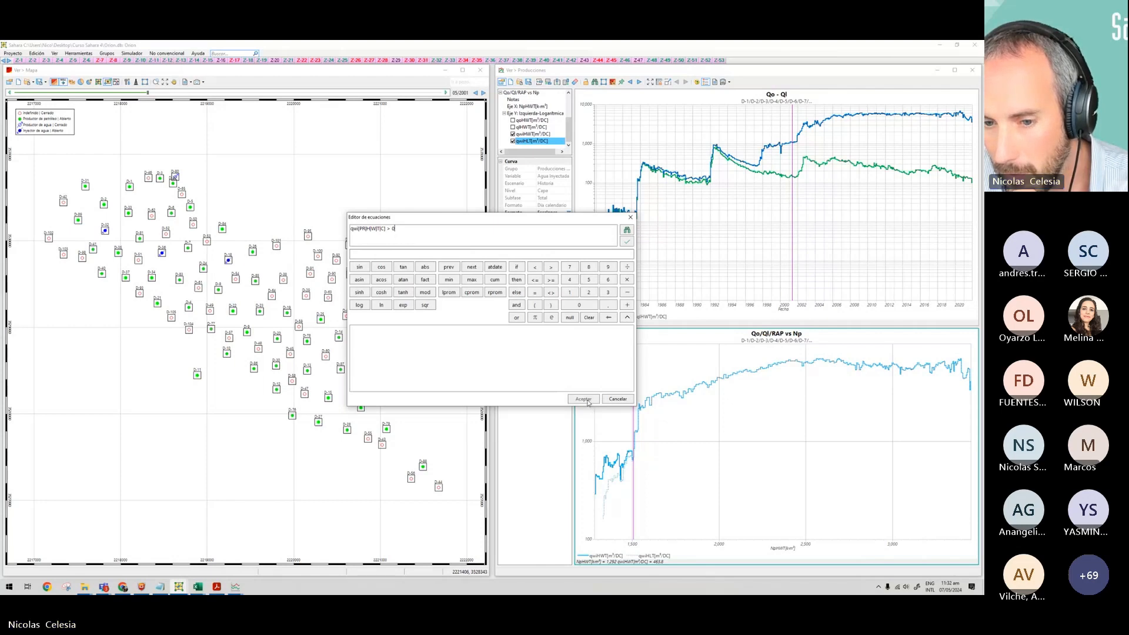
pyautogui.click(628, 243)
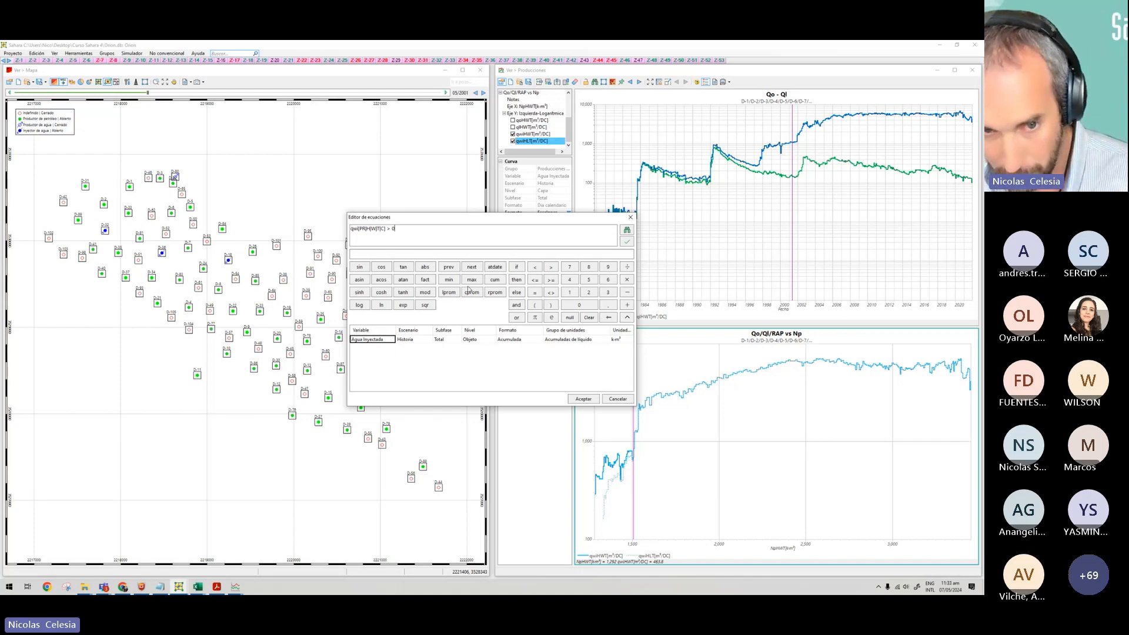
pyautogui.press('Return')
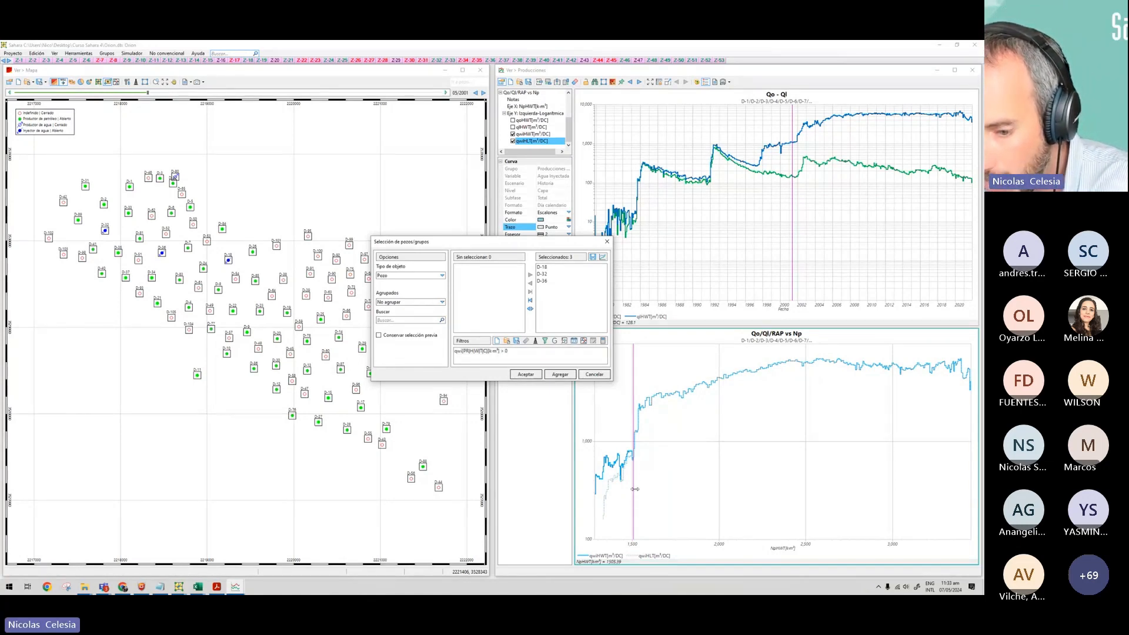
# Set the X axis type of the Qo/Ql/RAP vs Np chart to Fecha, moving the well selection dialog clear of the charts.
pyautogui.moveTo(541, 246); pyautogui.dragTo(343, 243)
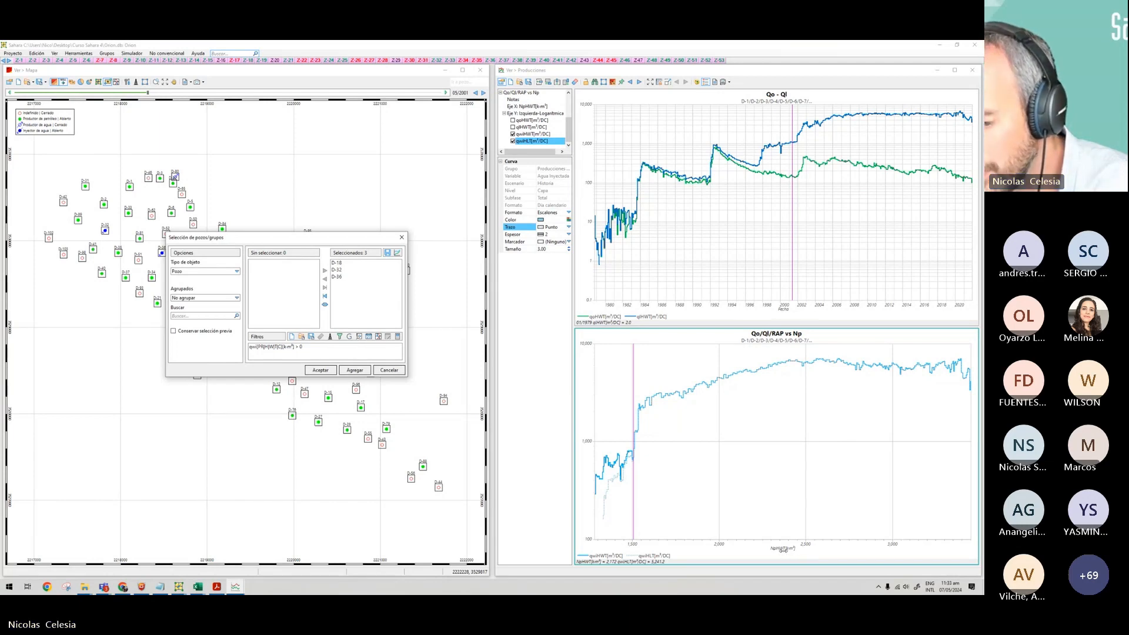
pyautogui.click(526, 107)
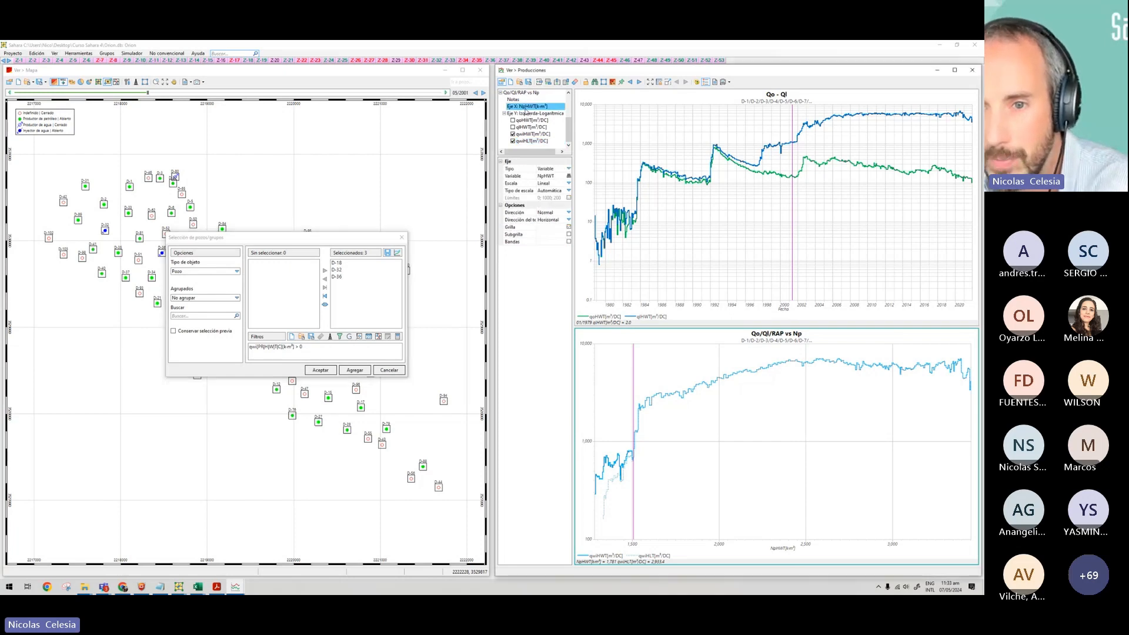
pyautogui.click(568, 169)
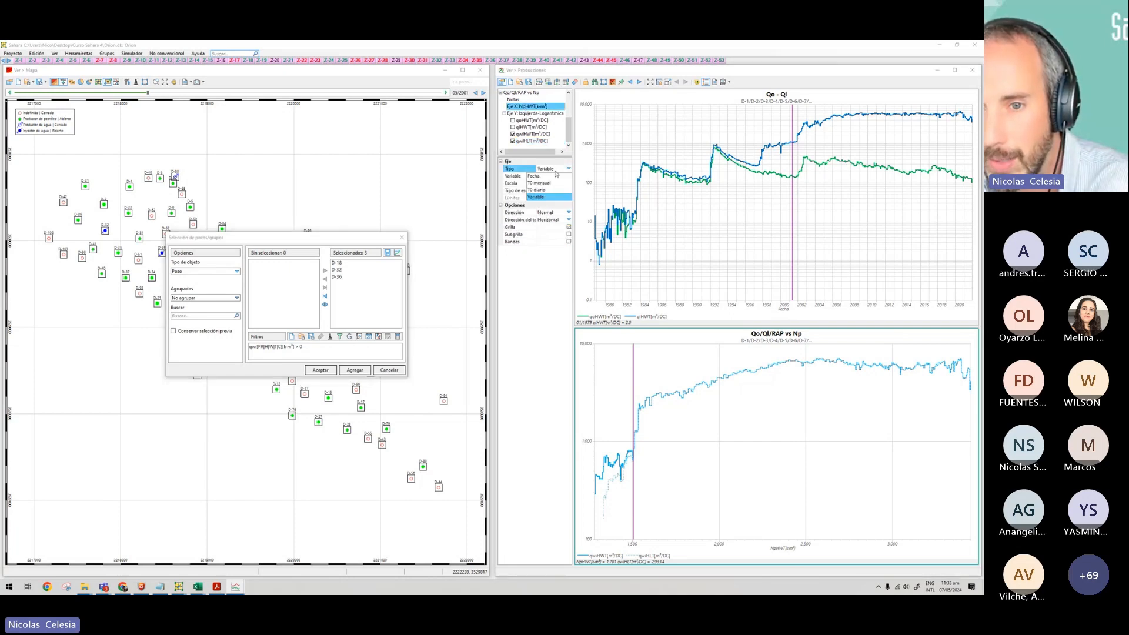
pyautogui.click(547, 177)
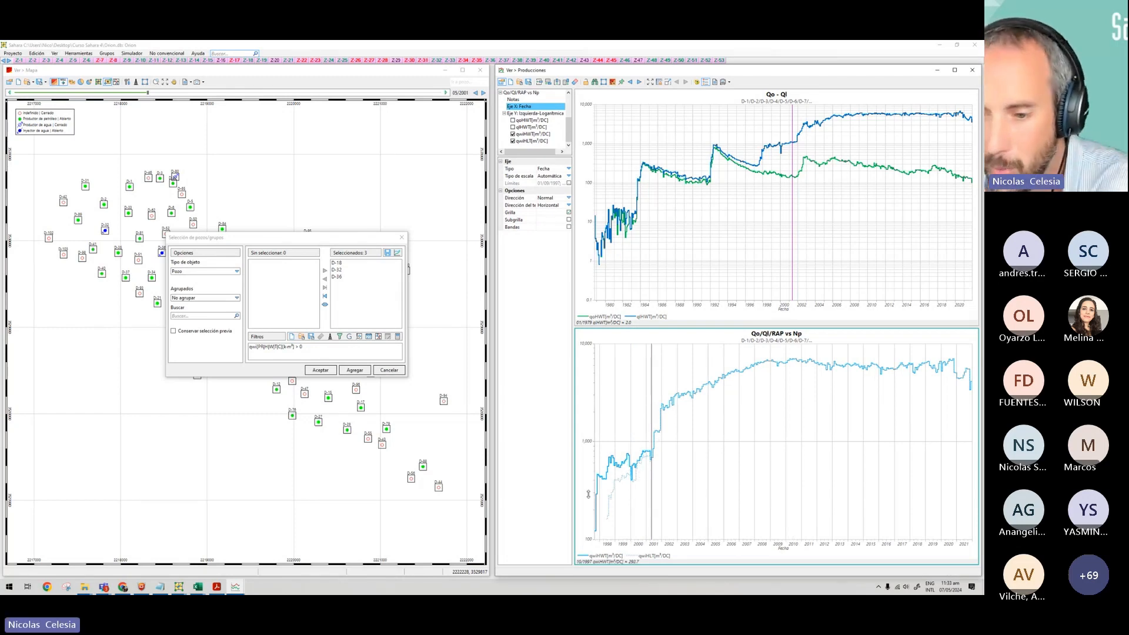
# Match the Qo/Ql/RAP vs Np chart's time range to the Qo - Ql chart and adjust the date line to mid-2001.
pyautogui.moveTo(653, 395); pyautogui.dragTo(653, 397)
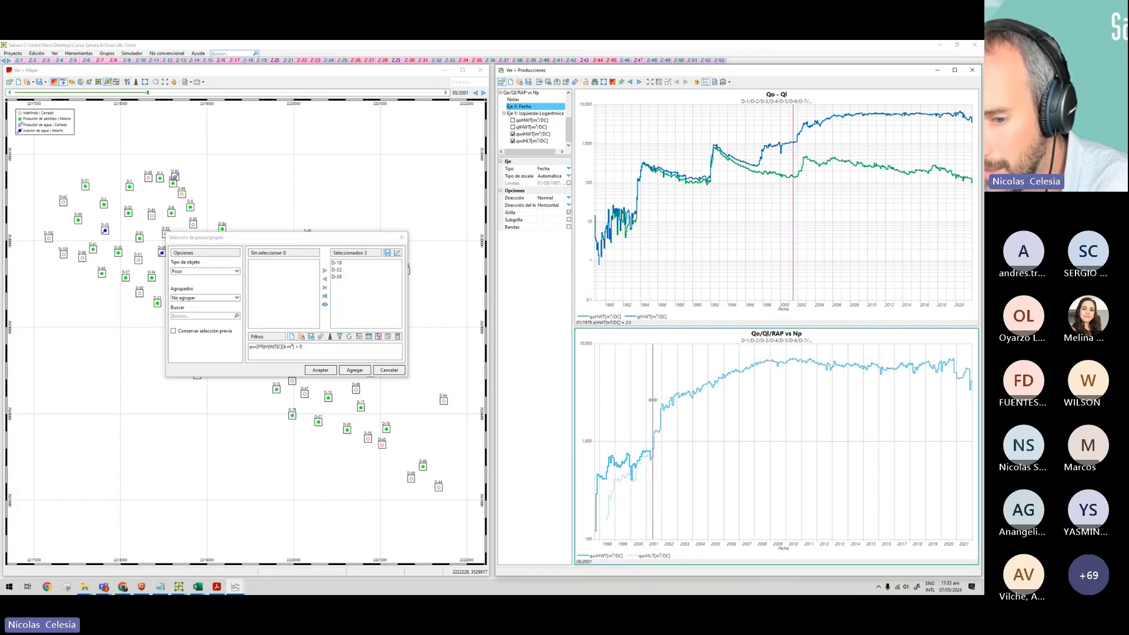
pyautogui.moveTo(652, 399); pyautogui.dragTo(654, 456)
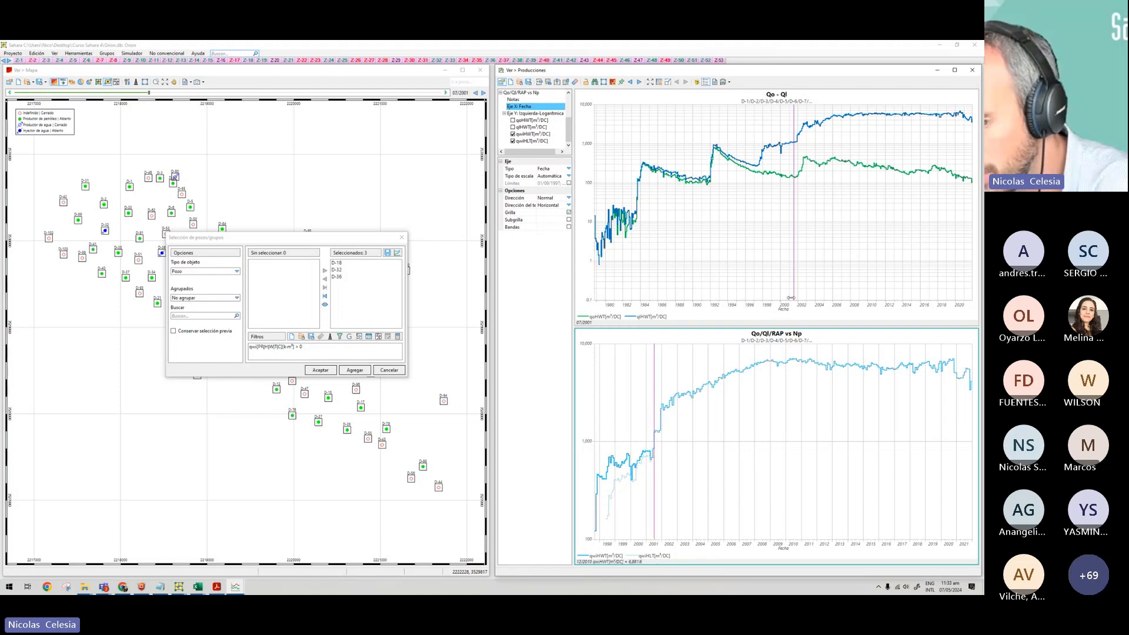
pyautogui.click(650, 82)
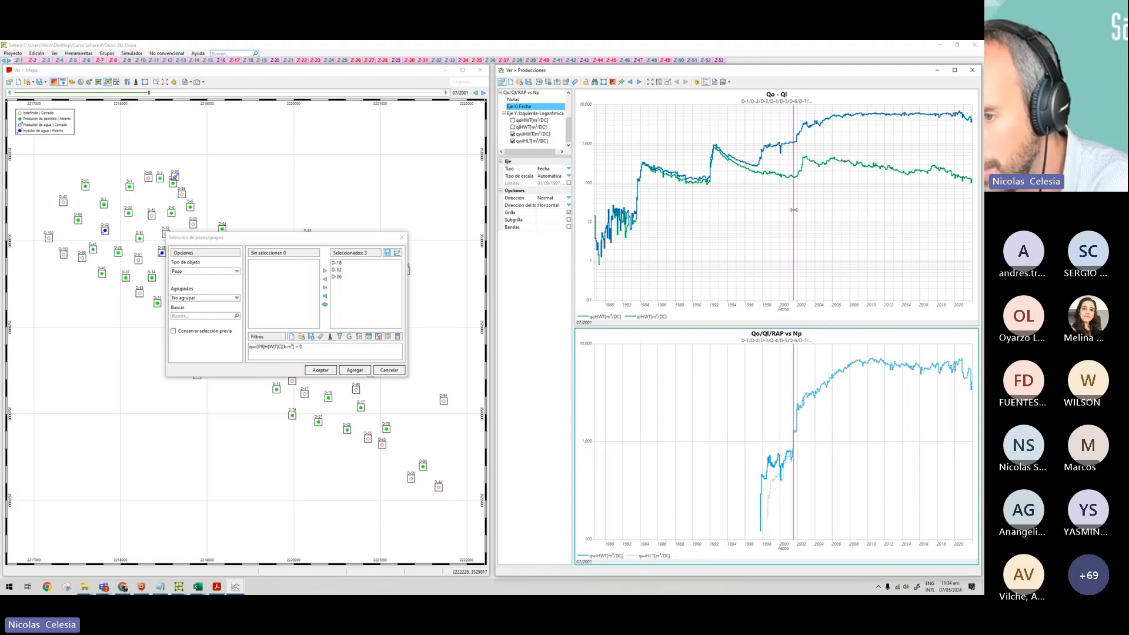
pyautogui.moveTo(793, 481); pyautogui.dragTo(793, 483)
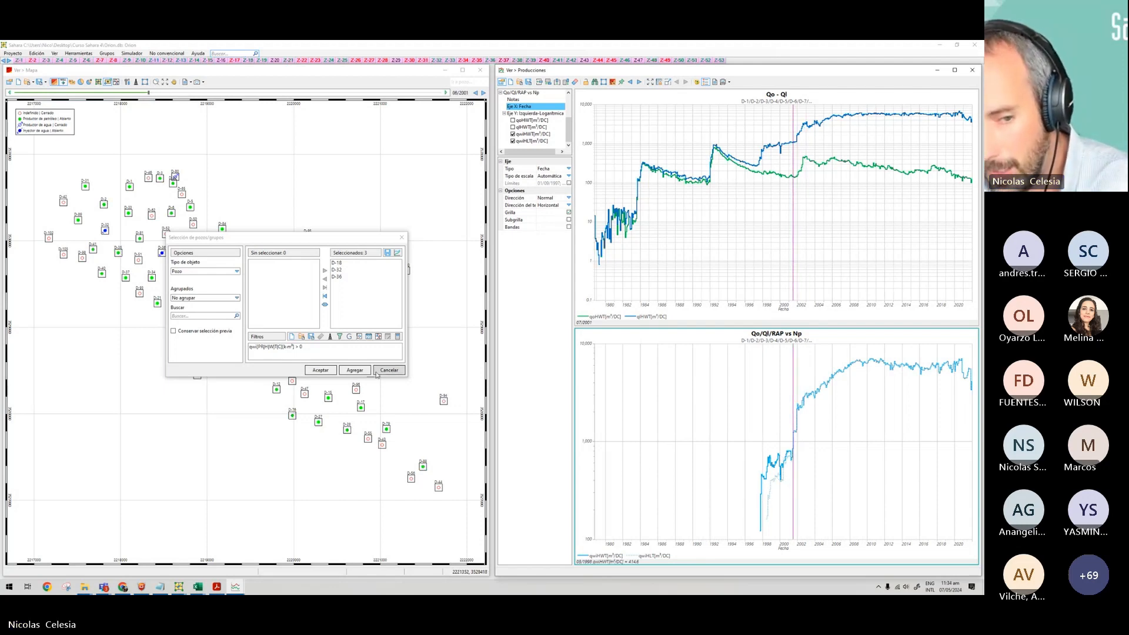
# Move the date line forward to 2007 and reapply the accumulated injected water filter for that date.
pyautogui.click(253, 349)
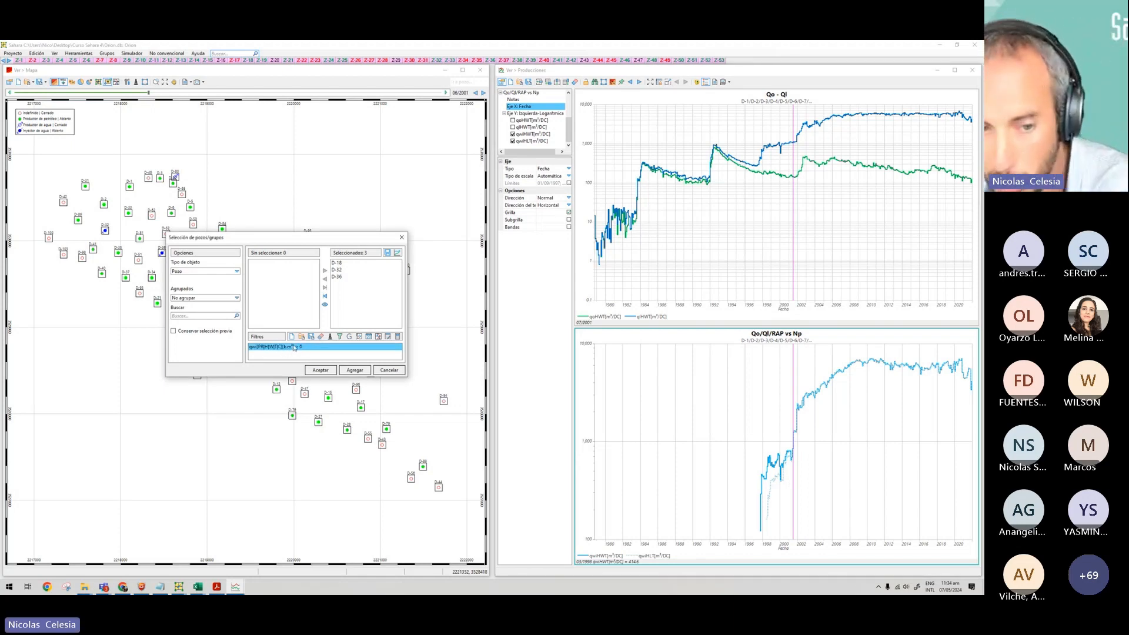
pyautogui.click(793, 436)
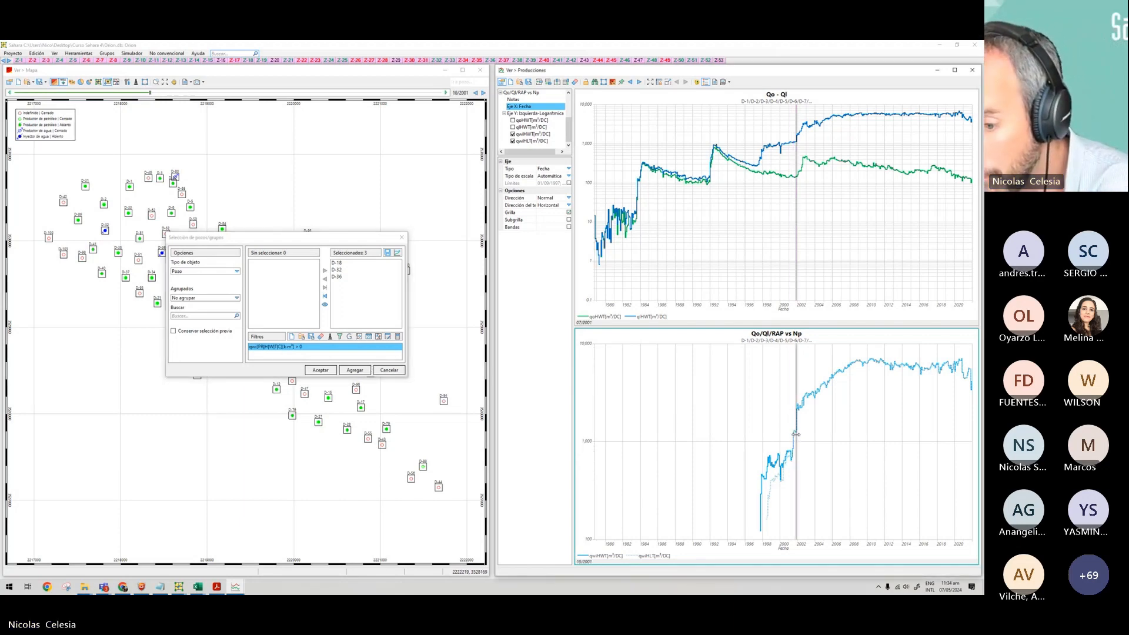
pyautogui.moveTo(793, 435); pyautogui.dragTo(794, 436)
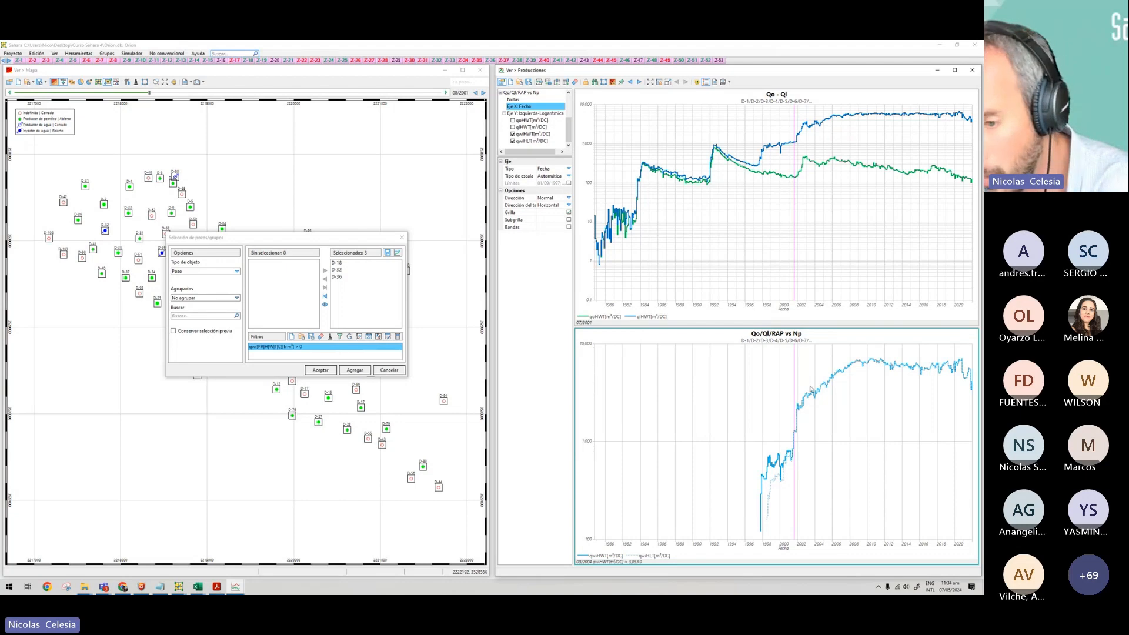
pyautogui.moveTo(793, 383); pyautogui.dragTo(822, 379)
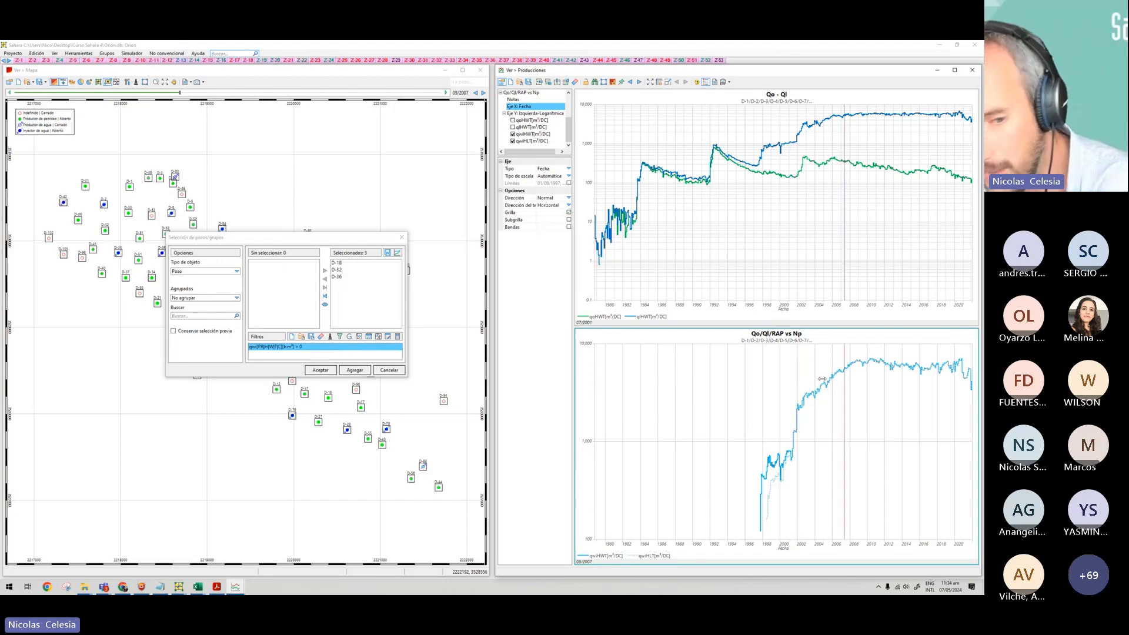
pyautogui.click(399, 336)
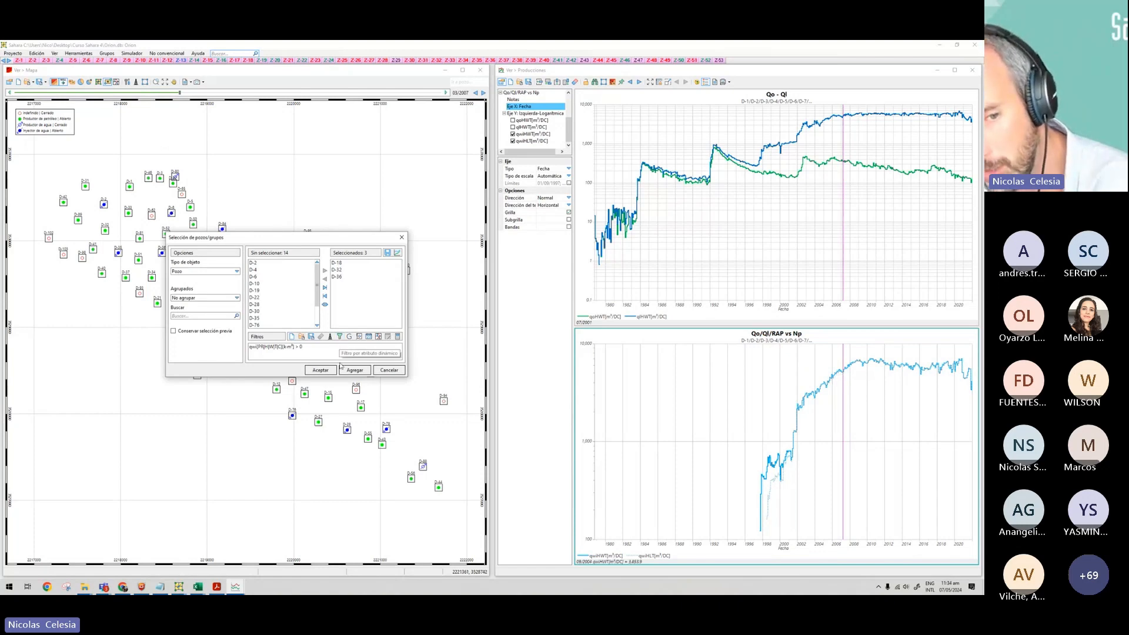
# Return the date line to mid-2001, reapply the injected water filter, and add wells D-4 and D-19 to the selected list.
pyautogui.click(253, 291)
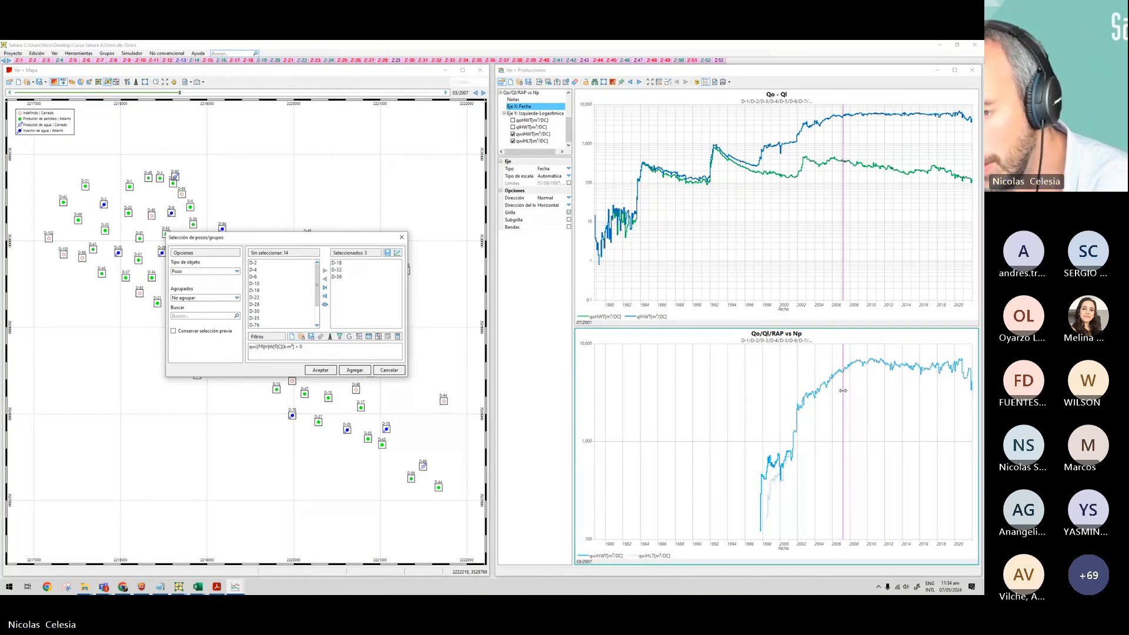
pyautogui.moveTo(844, 397); pyautogui.dragTo(792, 403)
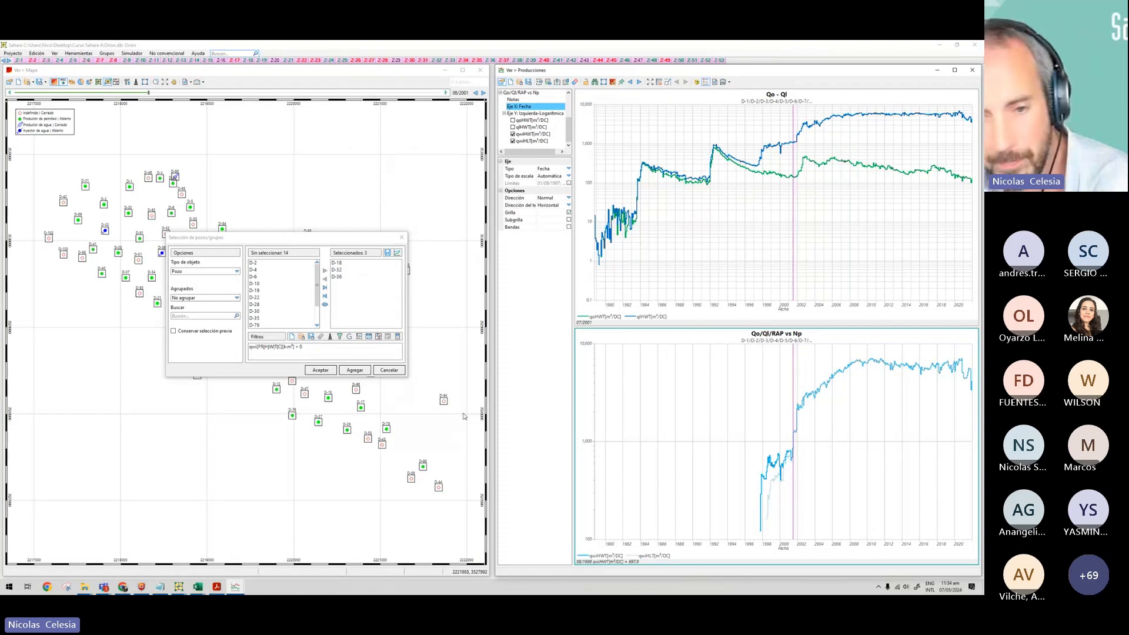
pyautogui.click(344, 360)
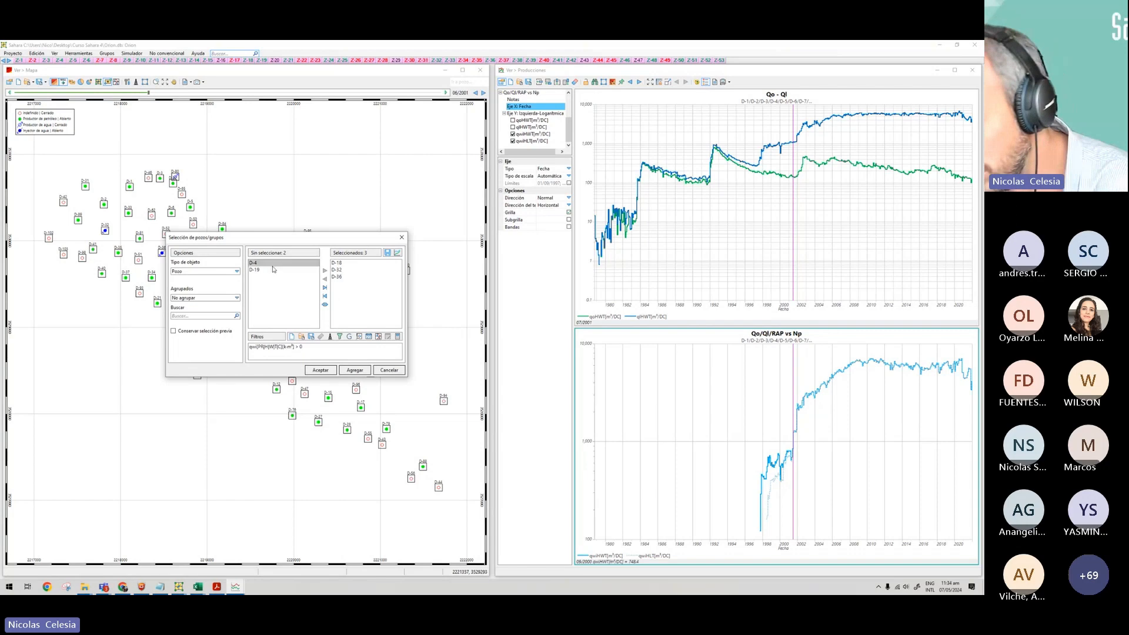
pyautogui.click(324, 287)
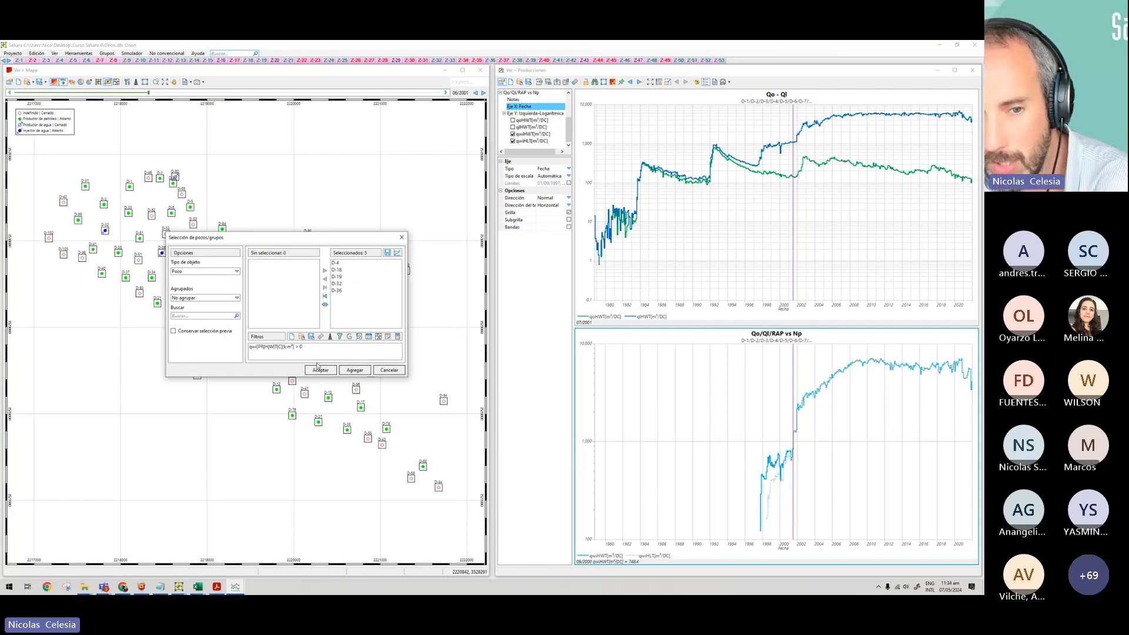
# Examine the production and injection curves of each filtered well in turn, starting with D-4, and cancel the well selection.
pyautogui.moveTo(286, 238); pyautogui.dragTo(323, 186)
pyautogui.click(375, 213)
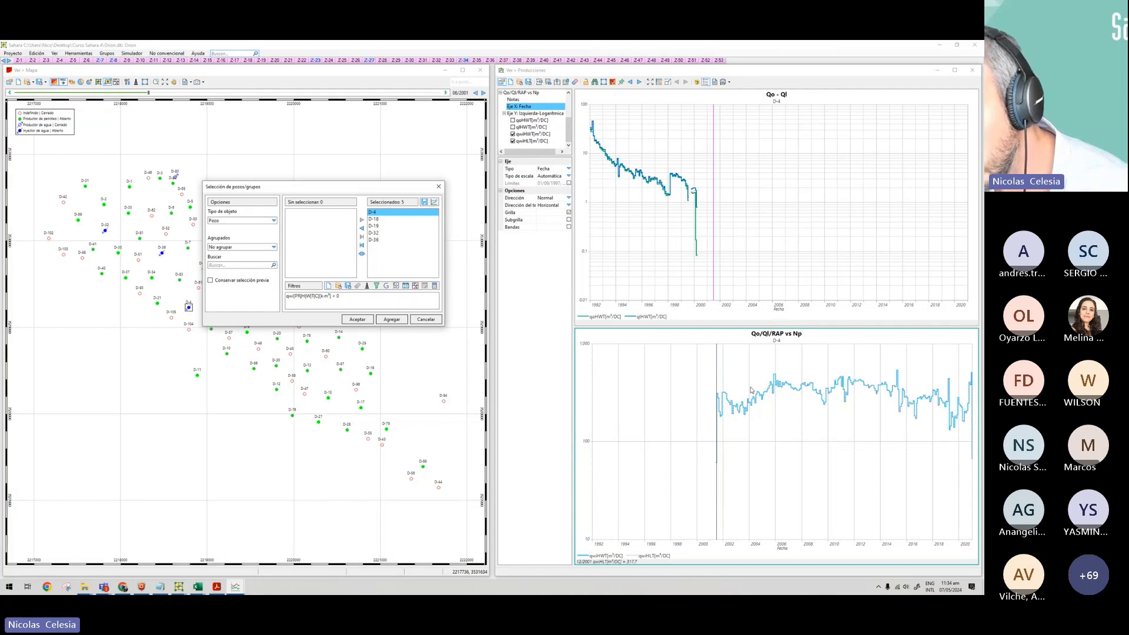
pyautogui.click(382, 220)
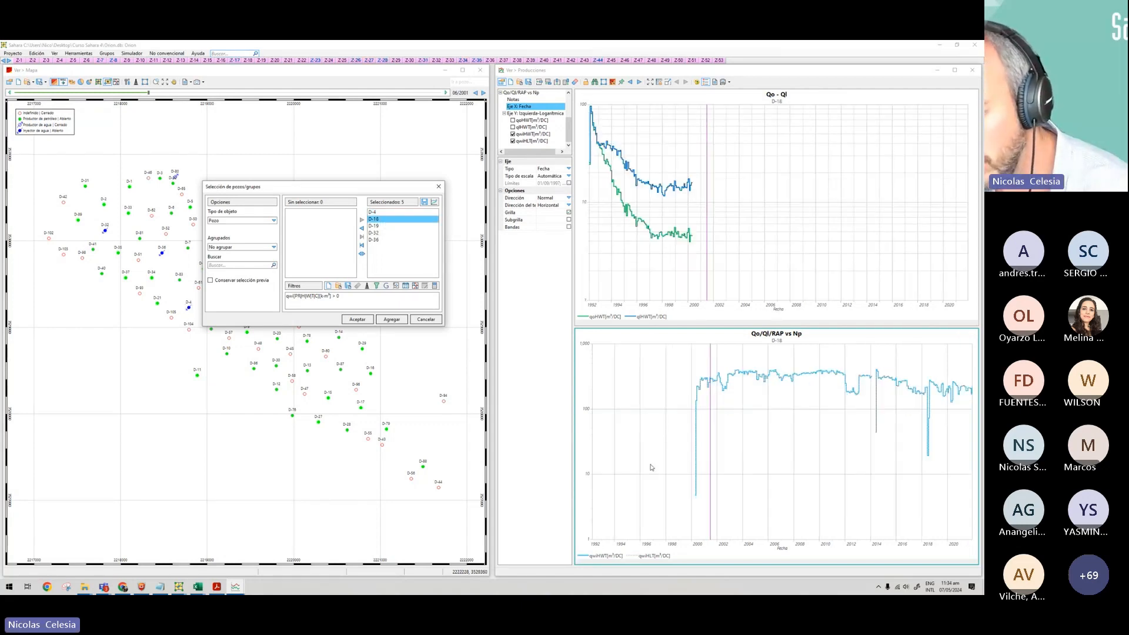
pyautogui.click(391, 227)
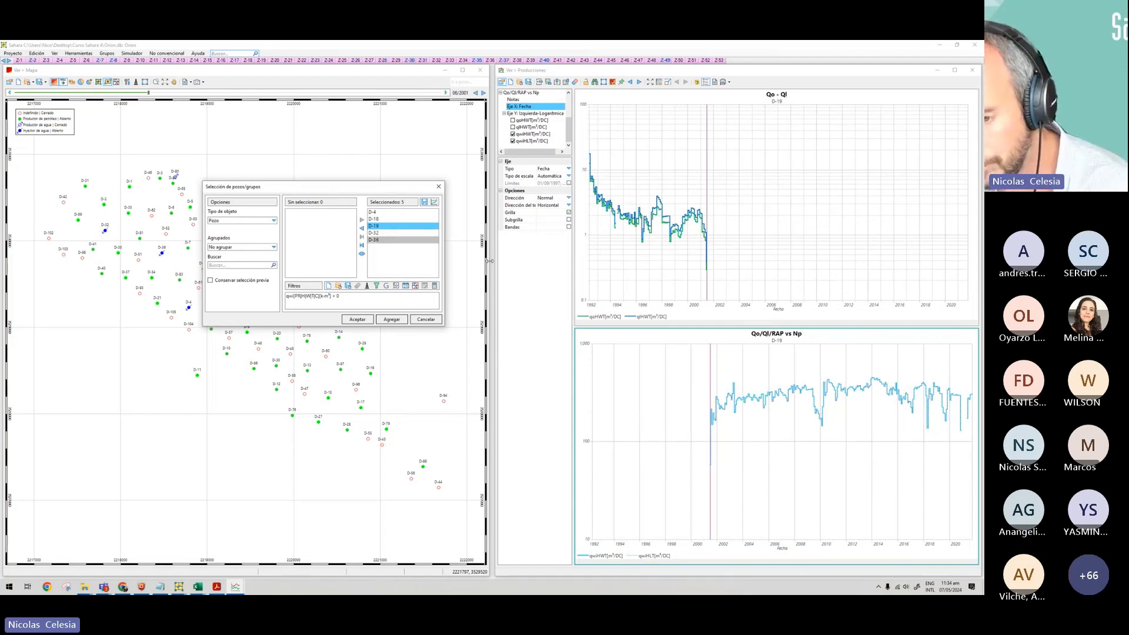
pyautogui.click(388, 233)
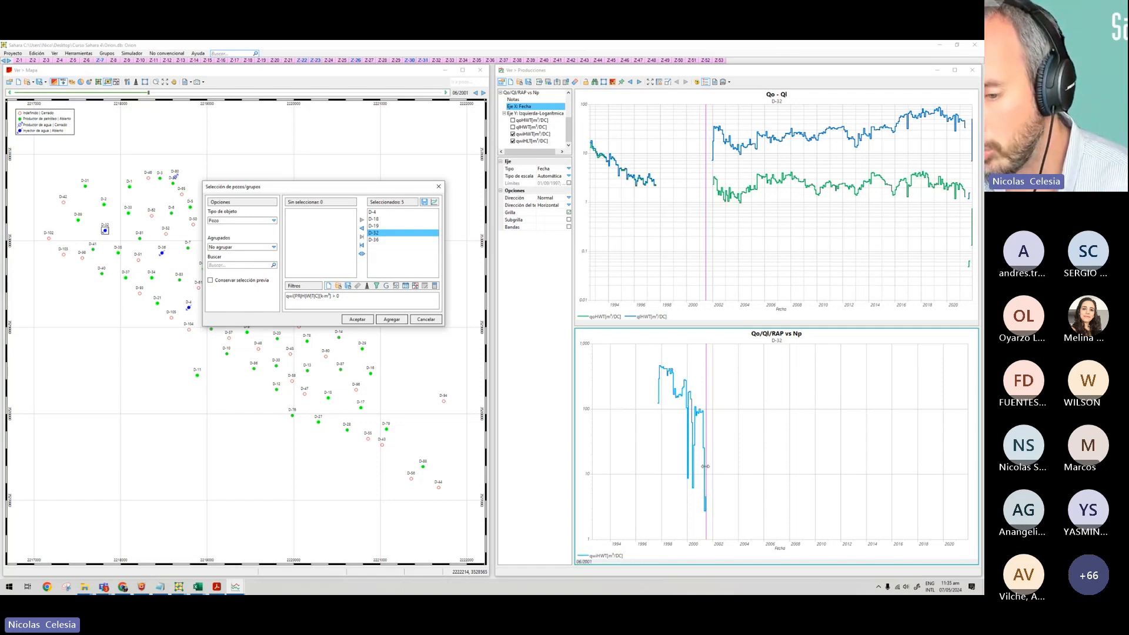
pyautogui.press('Down')
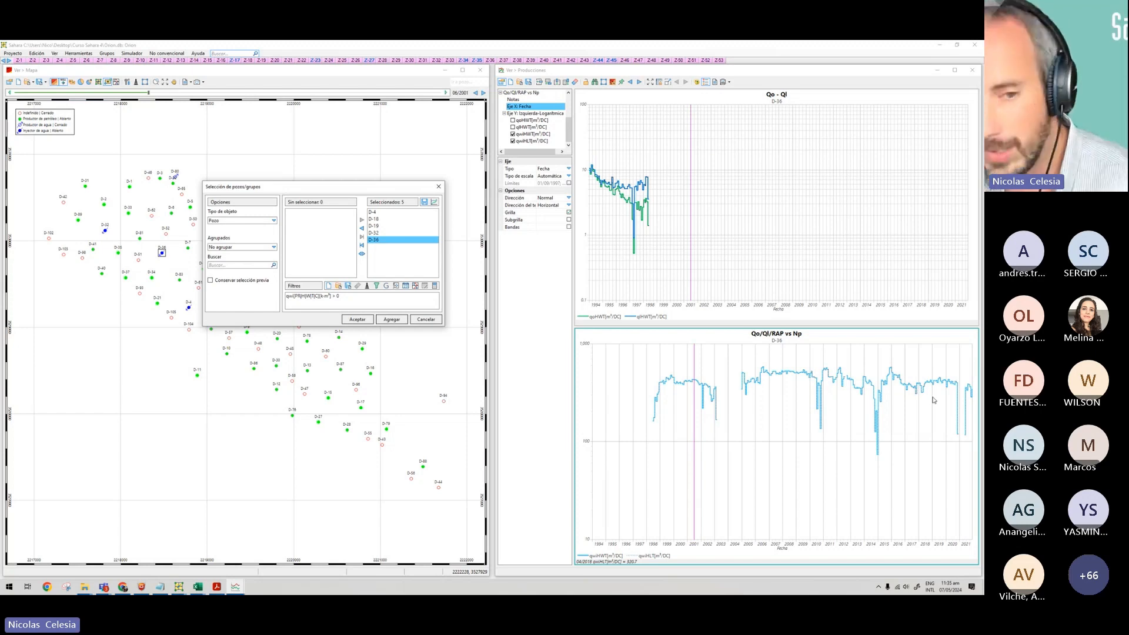
pyautogui.click(426, 319)
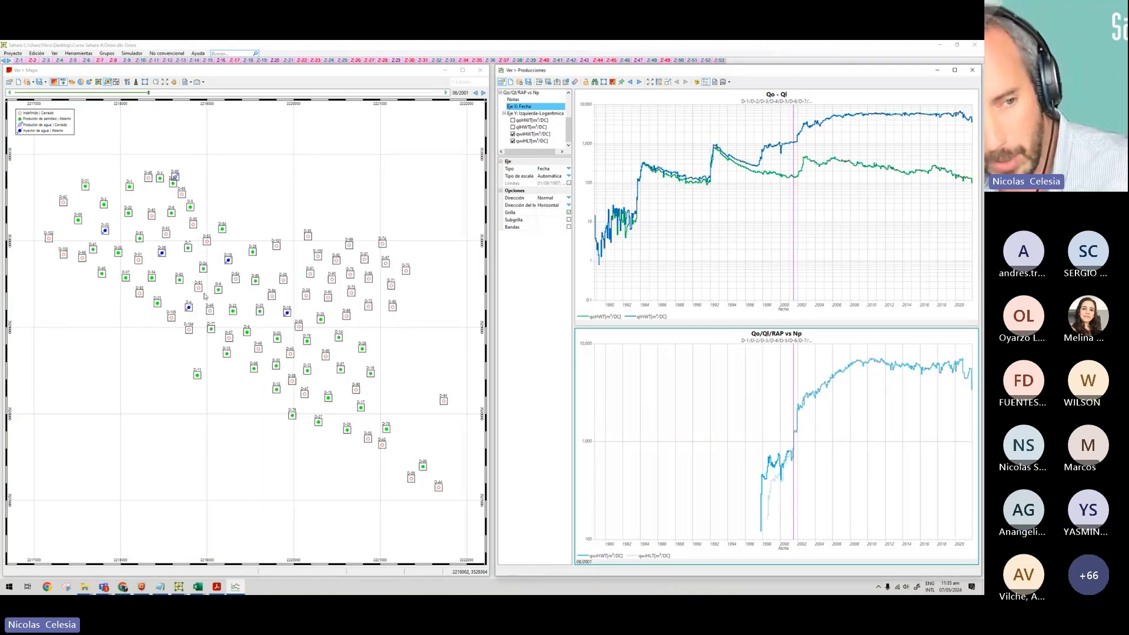
# Examine the production and injection curves of injector well D-32 alone, and restore the selection of all wells.
pyautogui.click(106, 233)
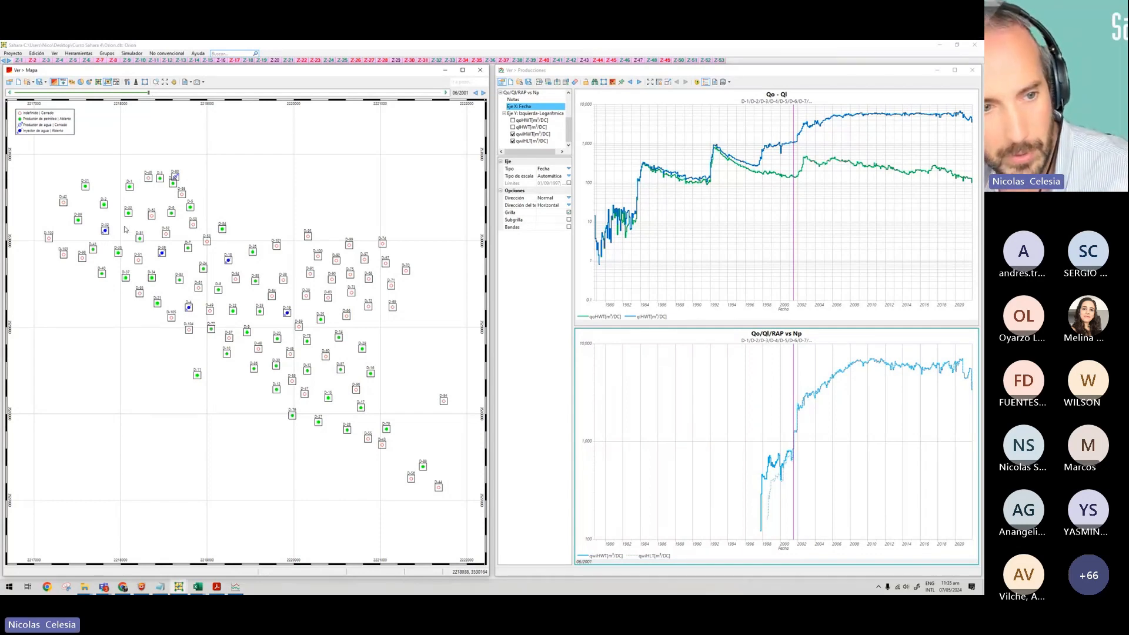
pyautogui.click(125, 217)
pyautogui.click(108, 232)
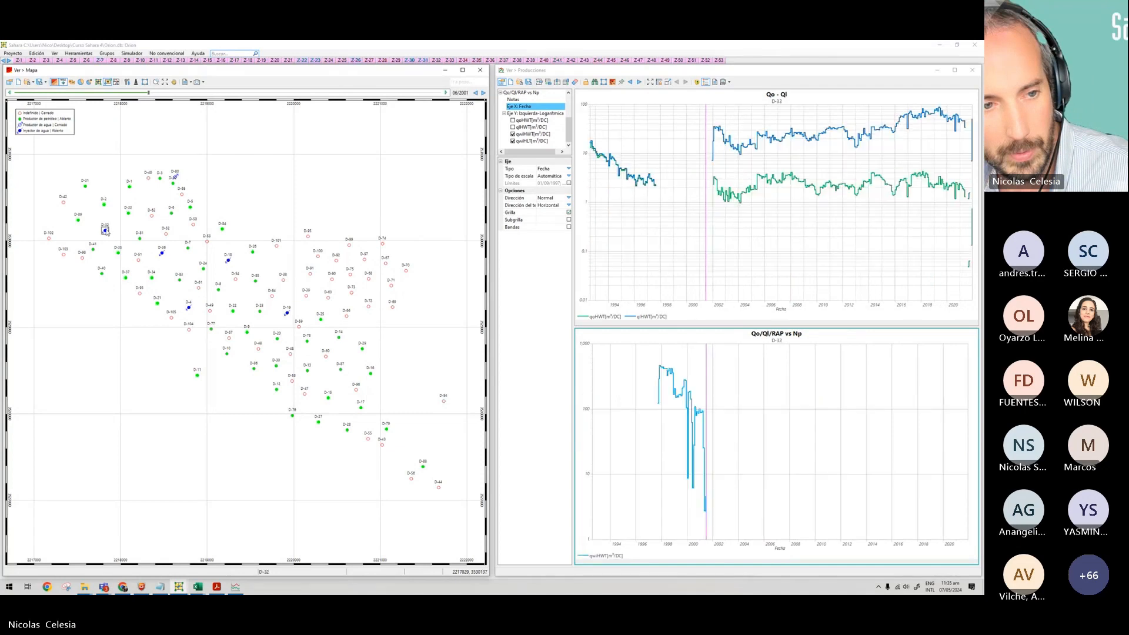
pyautogui.click(604, 82)
pyautogui.click(104, 232)
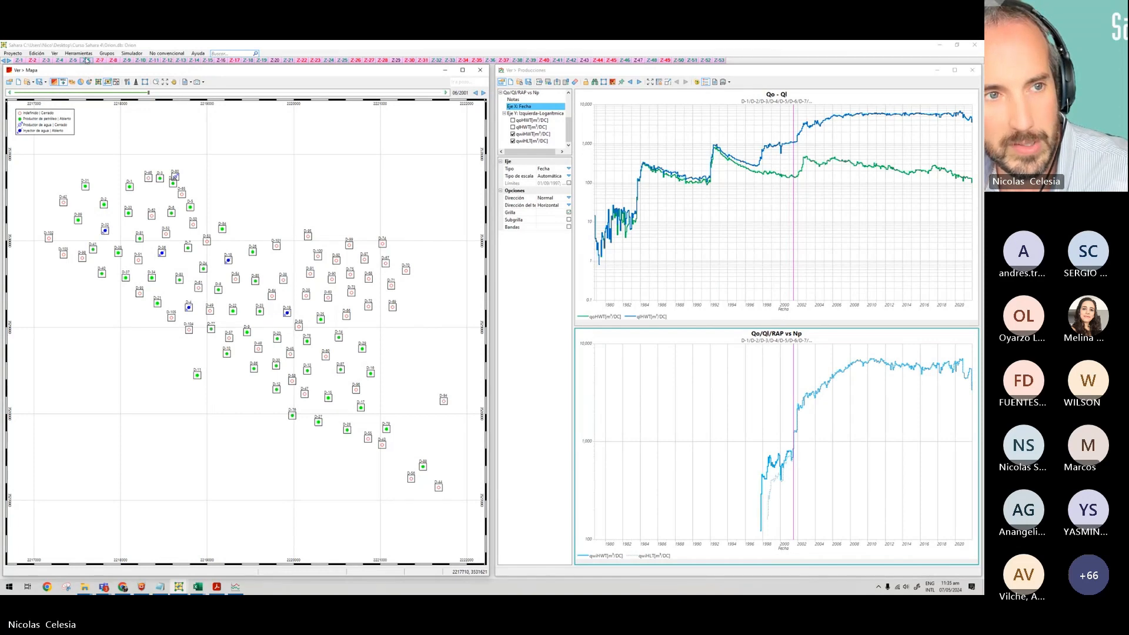
# Exclude well D-32 from the selected wells and move the date line to October 2001.
pyautogui.click(106, 53)
pyautogui.click(121, 64)
pyautogui.scroll(-7, 558, 309)
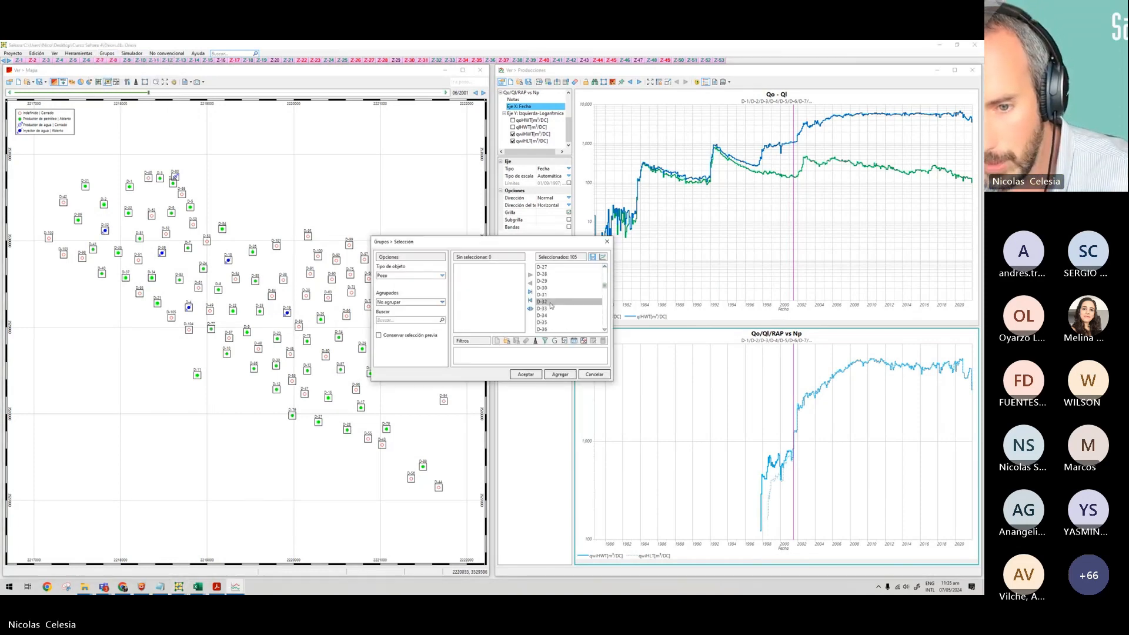
pyautogui.click(543, 302)
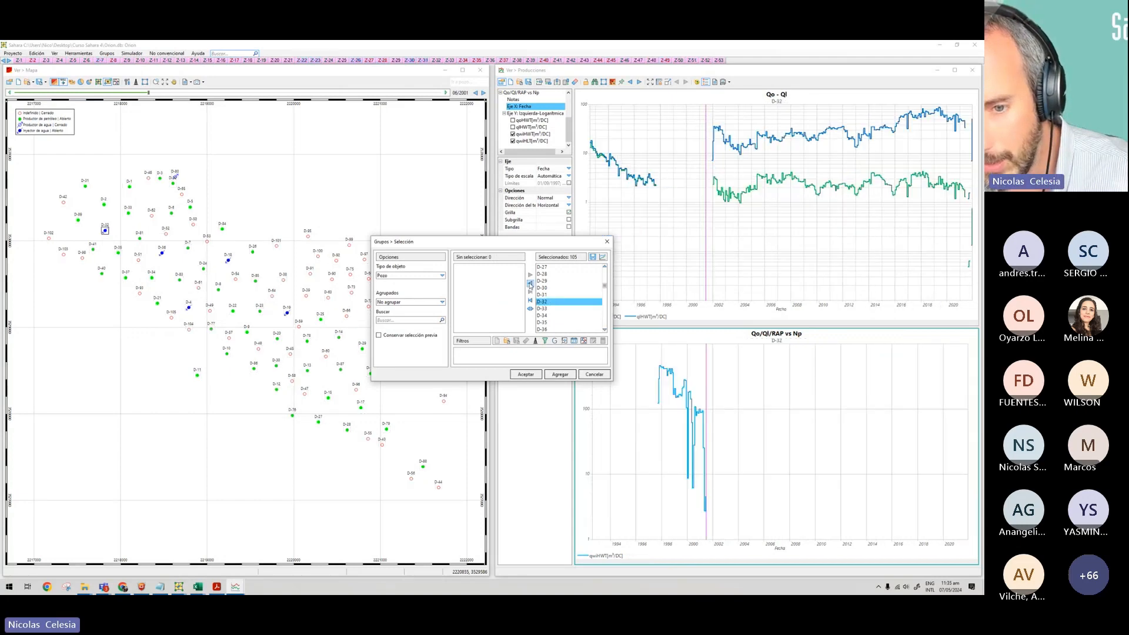
pyautogui.click(530, 283)
pyautogui.click(537, 375)
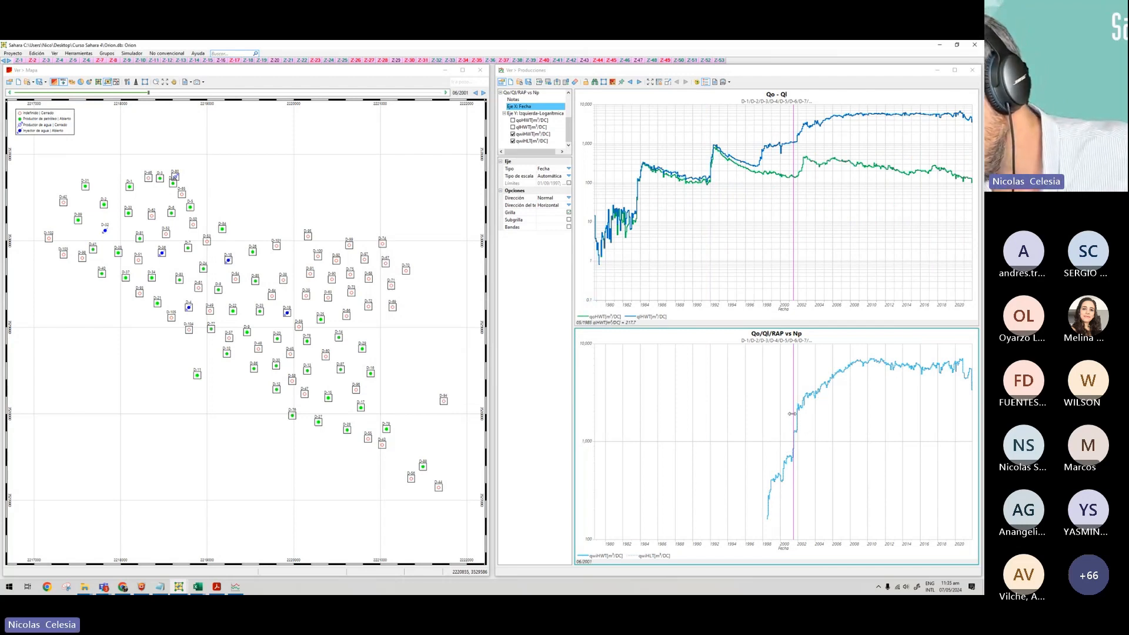
pyautogui.moveTo(793, 414)
pyautogui.mouseDown()
pyautogui.moveTo(765, 424)
pyautogui.moveTo(796, 422)
pyautogui.mouseUp()
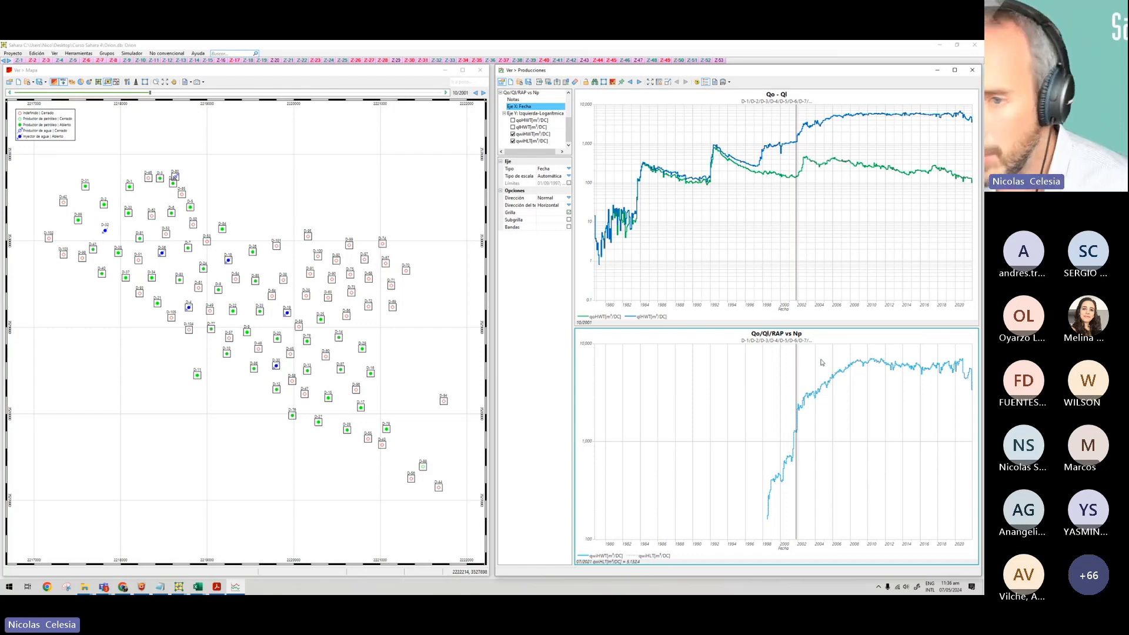
# Add the historical monthly oil variable Petróleo, Capa, Total, Día calendario to the left axis of the Qo - Ql chart.
pyautogui.click(750, 294)
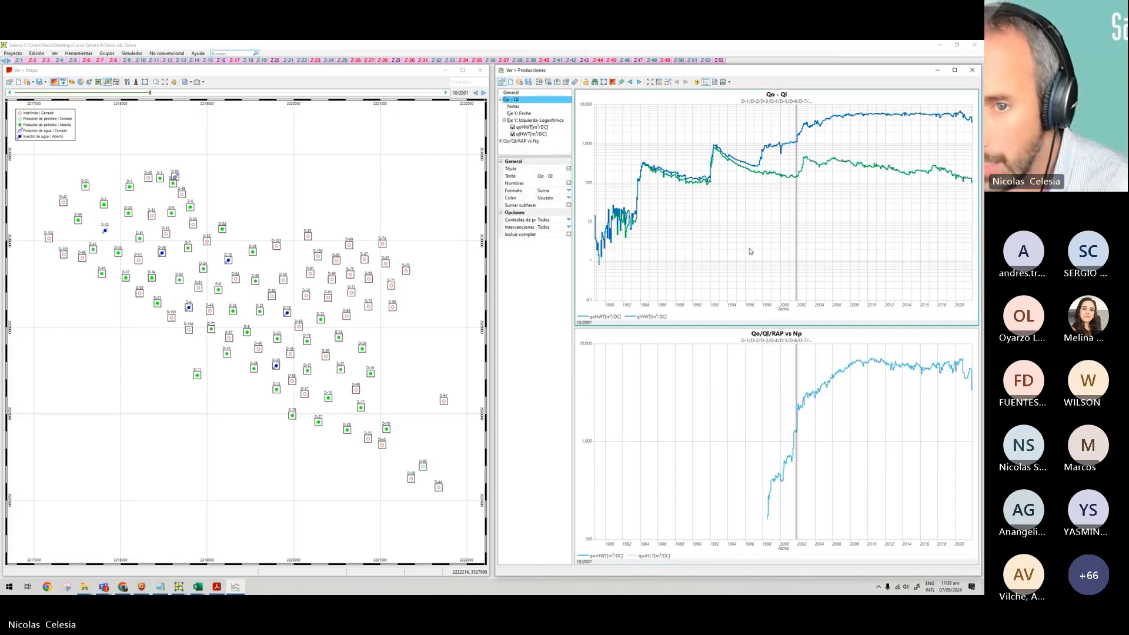
pyautogui.click(549, 122)
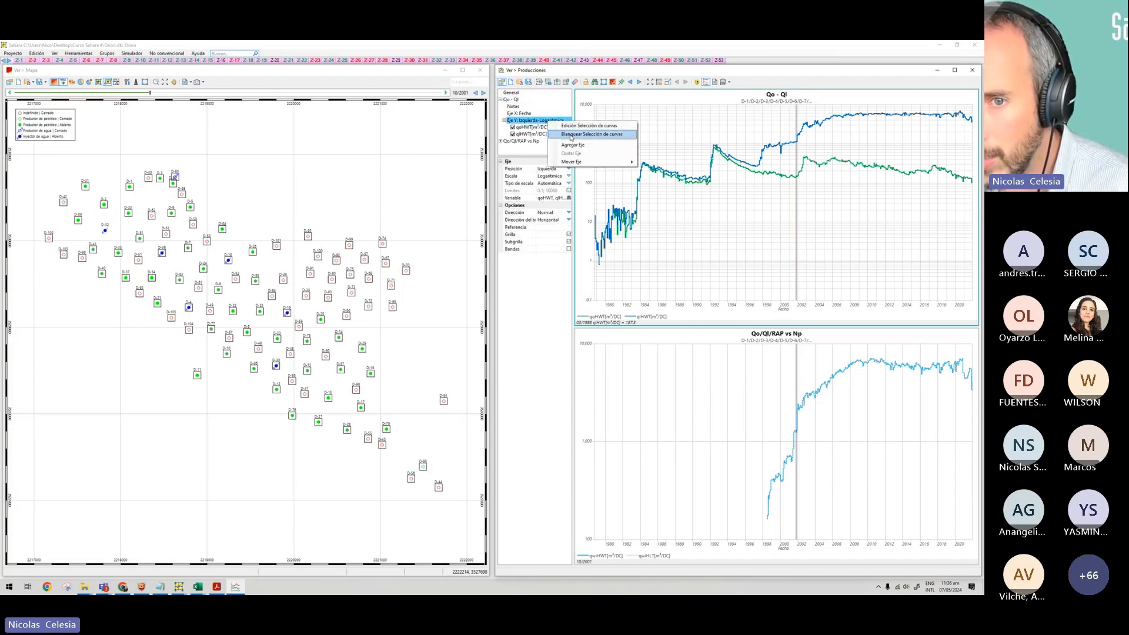
pyautogui.click(568, 198)
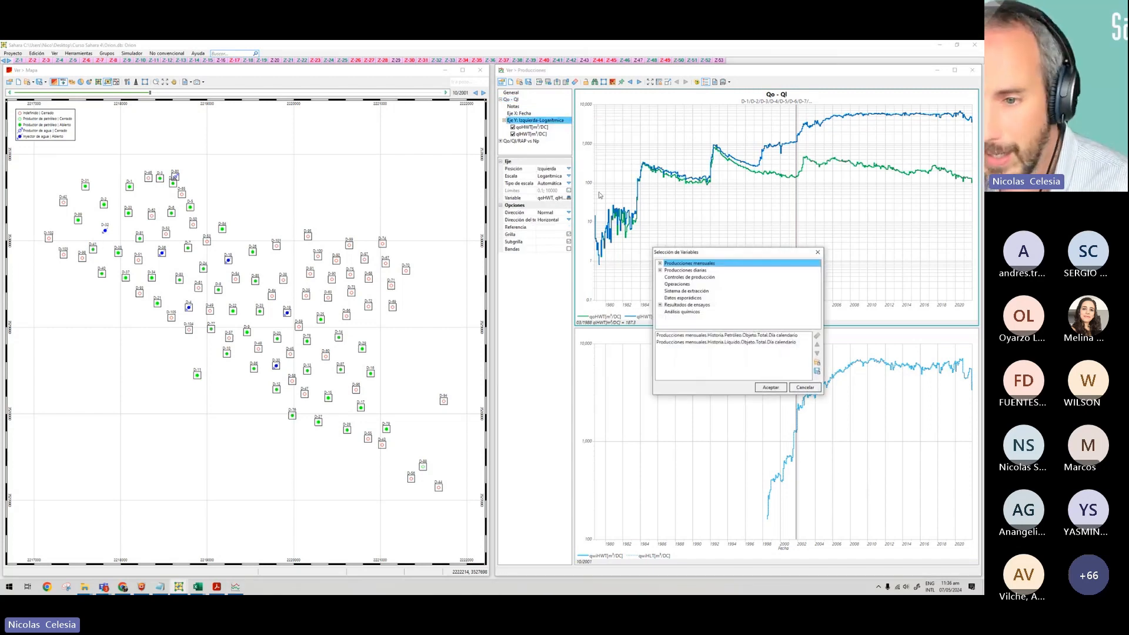
pyautogui.click(692, 273)
pyautogui.click(690, 273)
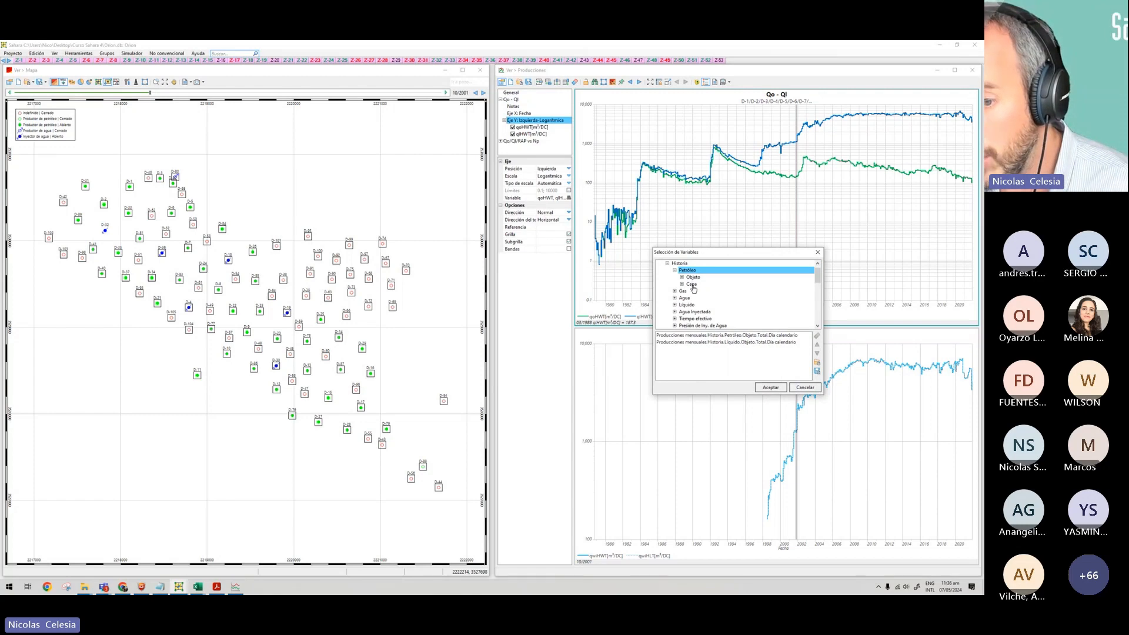
pyautogui.doubleClick(692, 286)
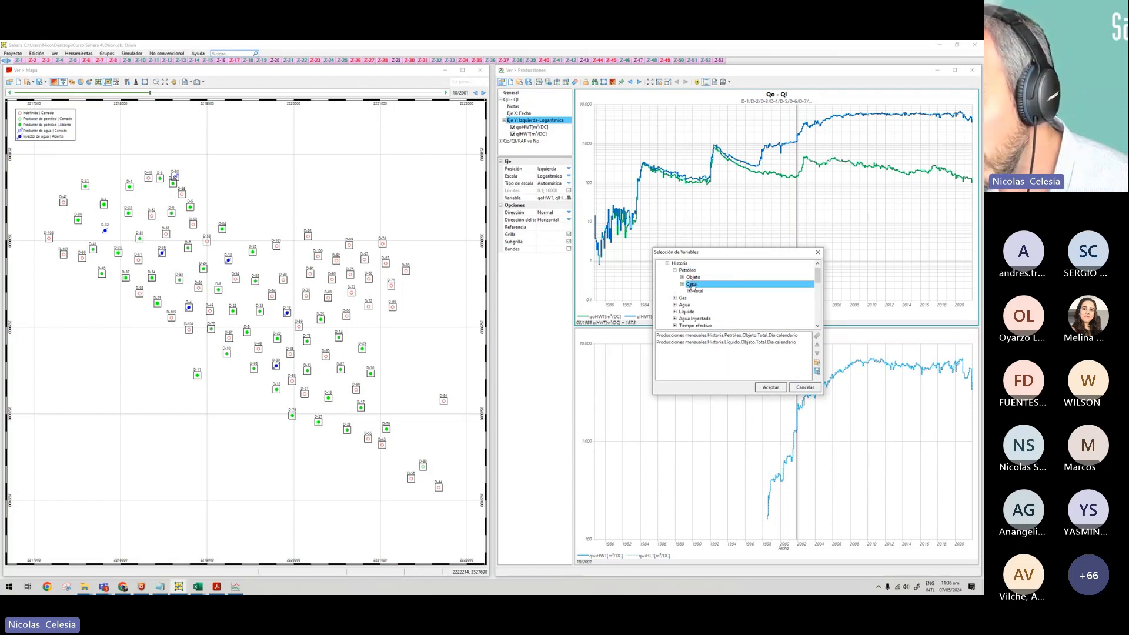
pyautogui.doubleClick(698, 292)
pyautogui.doubleClick(717, 299)
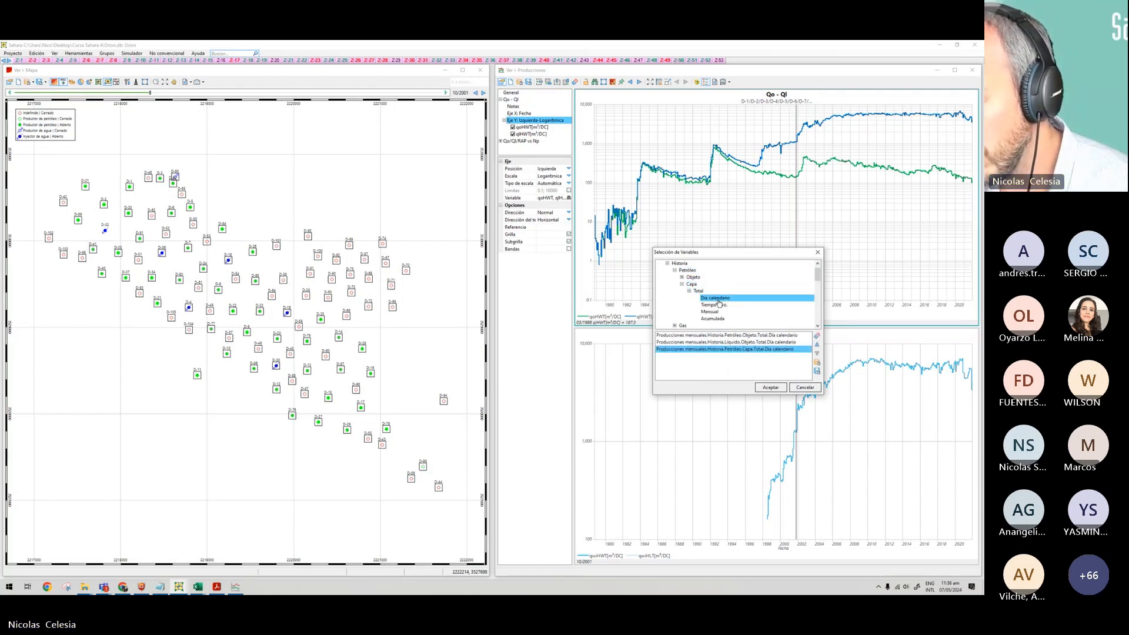
pyautogui.click(769, 388)
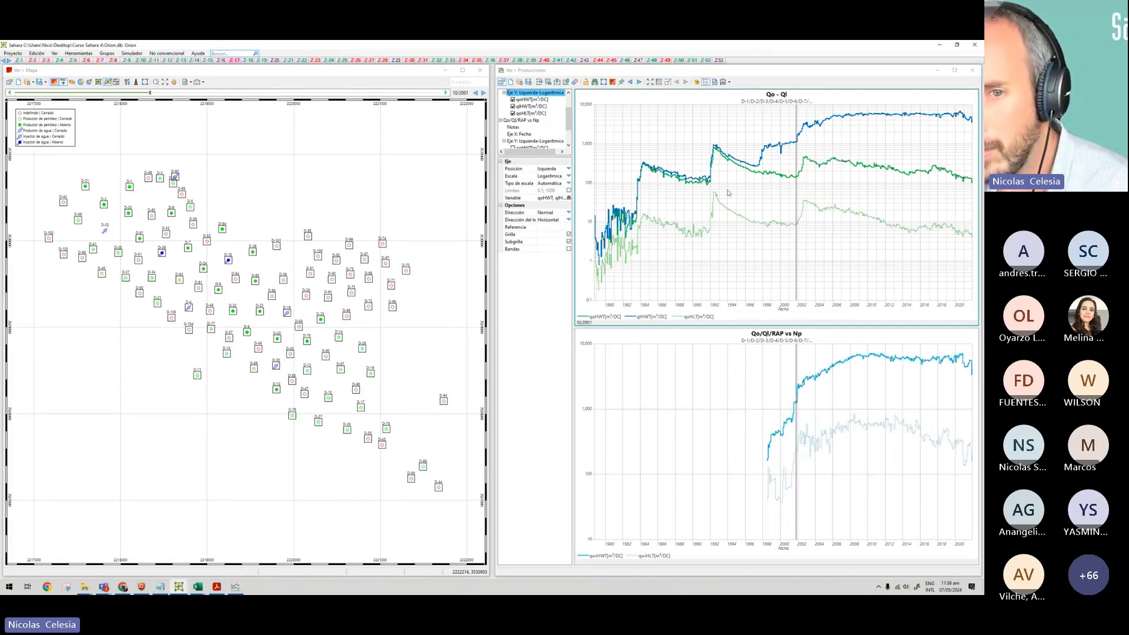
# Format the layer-level oil curve qoHLT with a dotted line (Punto) and a thickness of 2.
pyautogui.click(531, 113)
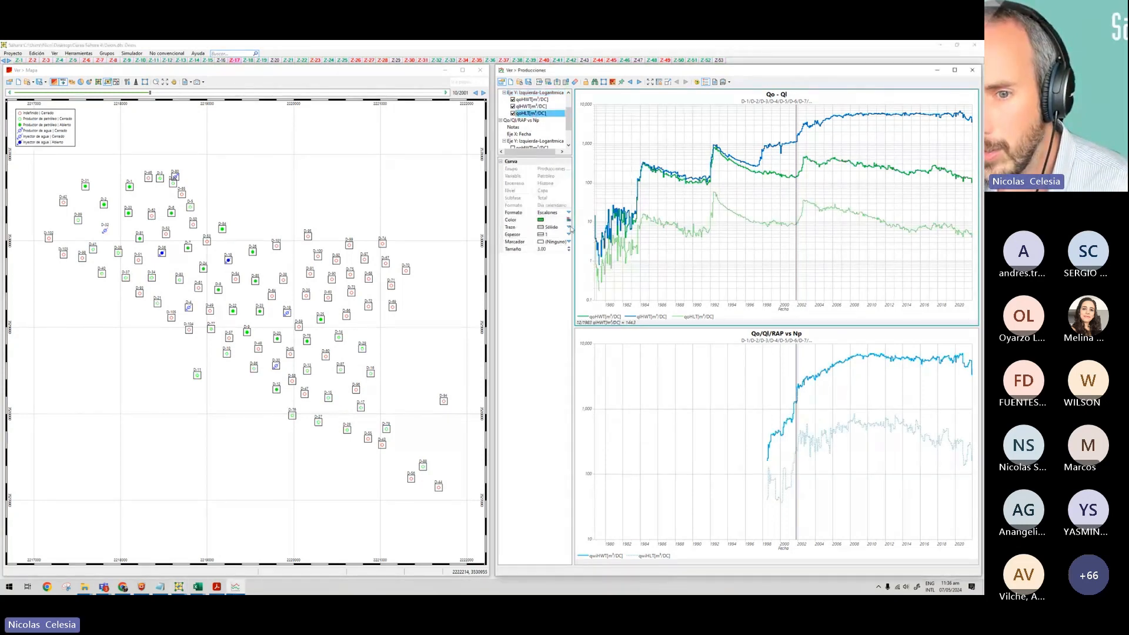
pyautogui.click(568, 227)
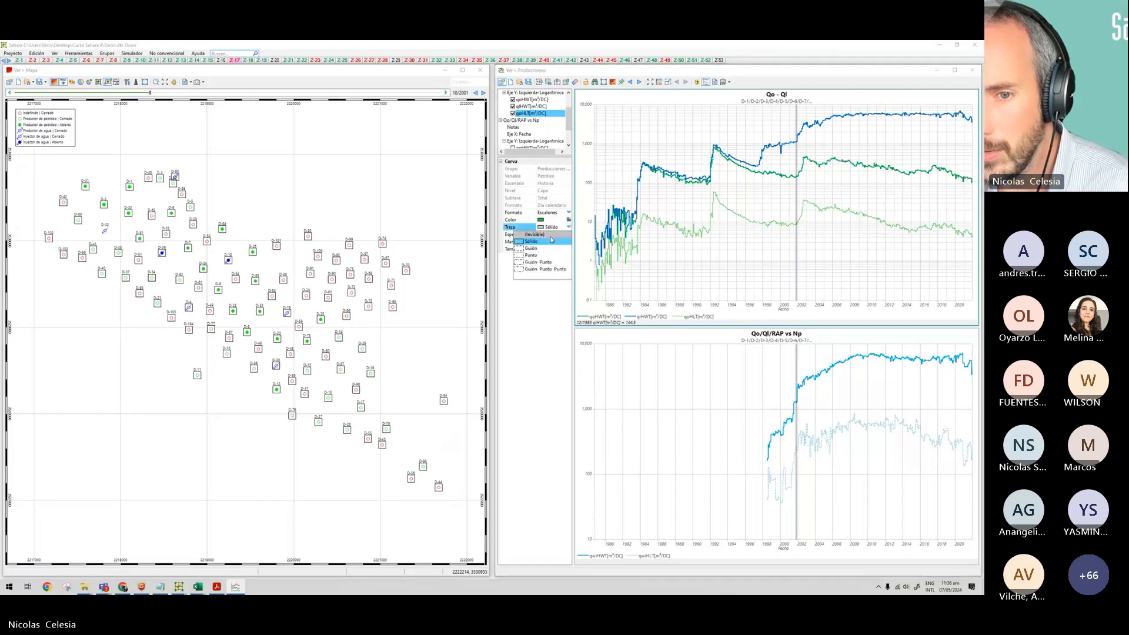
pyautogui.click(550, 255)
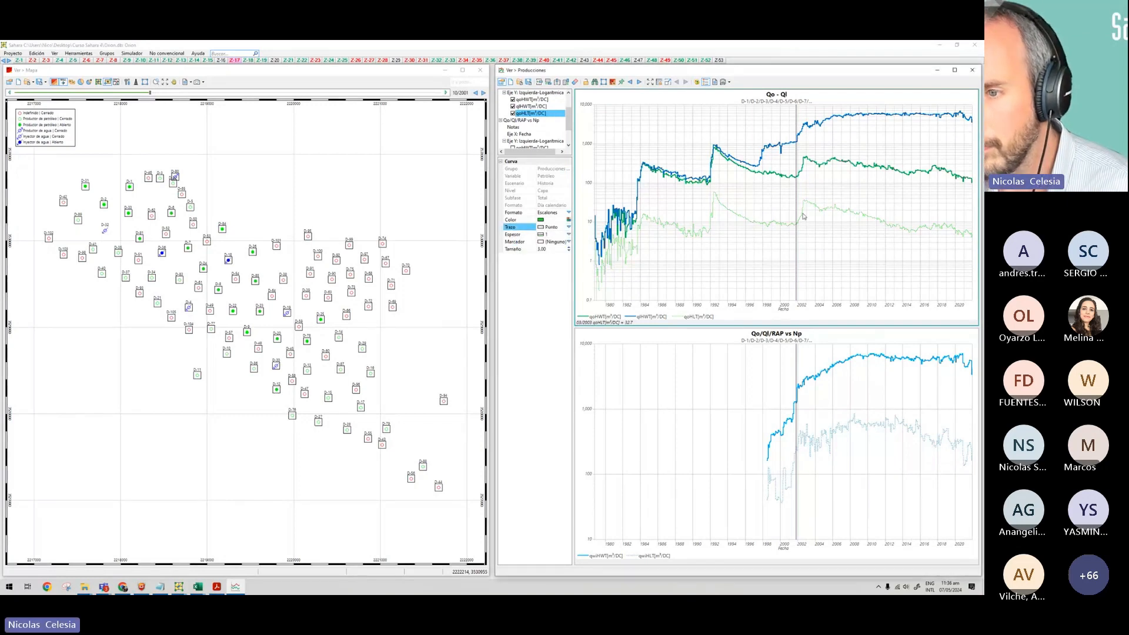
pyautogui.click(568, 234)
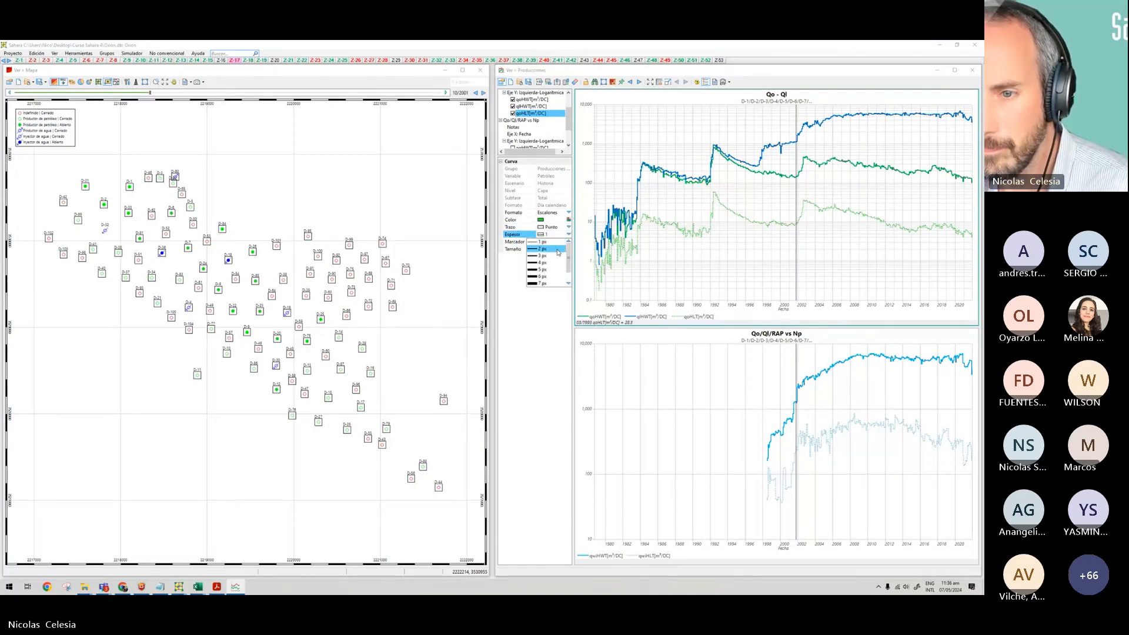
pyautogui.click(543, 248)
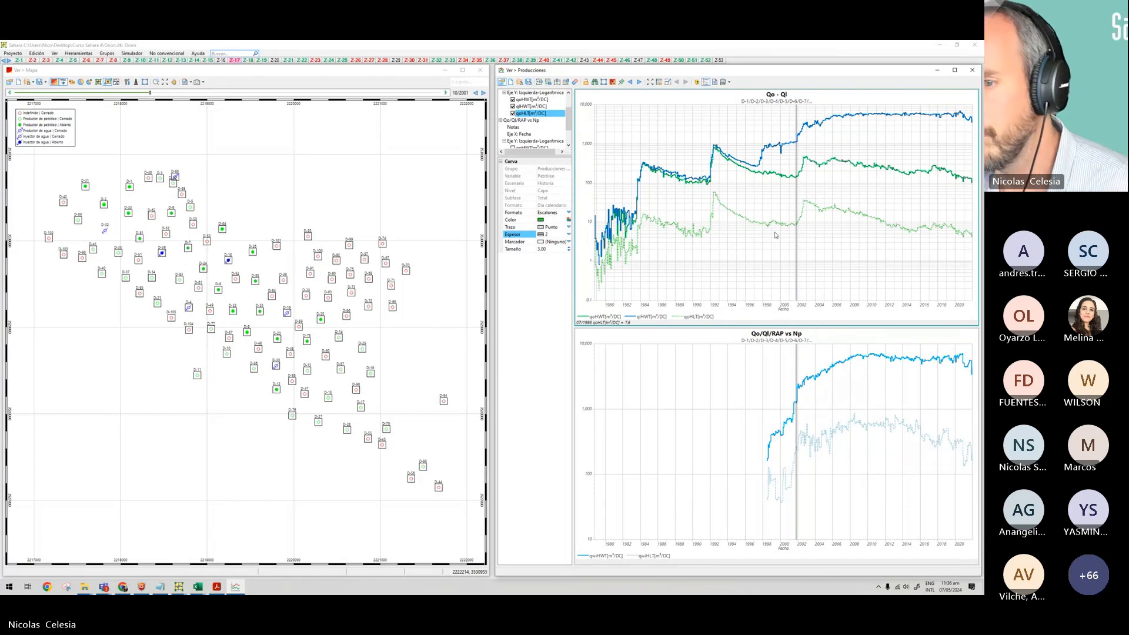
# Compare the layer-level curves against the well-level curves for layers Z-19, Z-20 and Z-22.
pyautogui.click(261, 60)
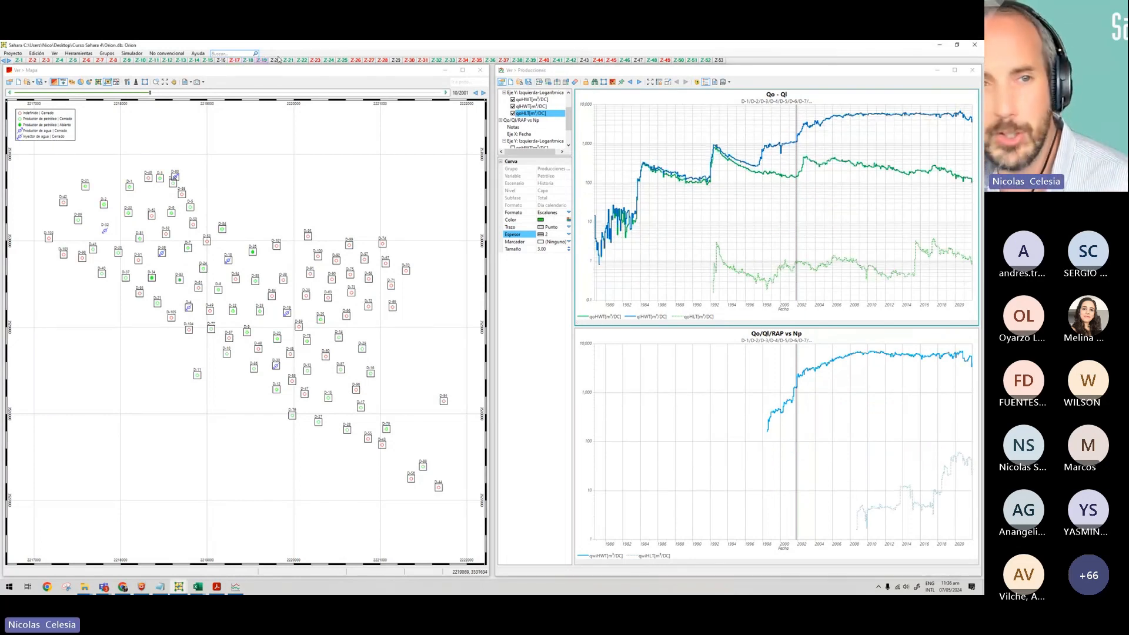
pyautogui.click(275, 60)
pyautogui.click(301, 60)
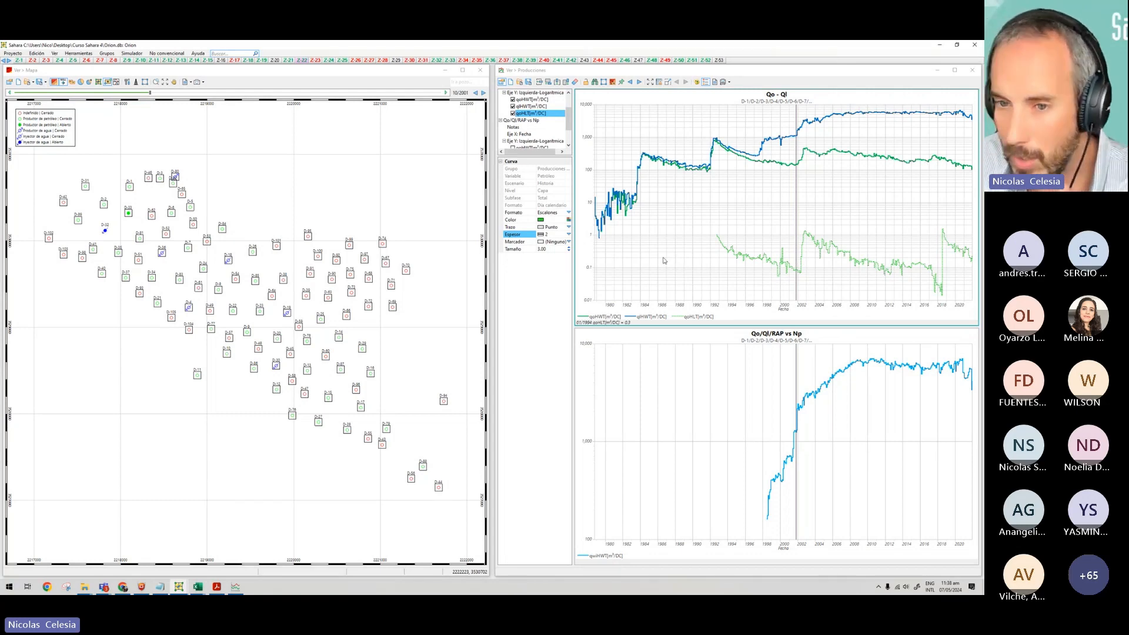
# Start an import of production controls from the workbook Orion - Sahara 4.xlsx in the Datos folder.
pyautogui.click(13, 54)
pyautogui.moveTo(94, 116)
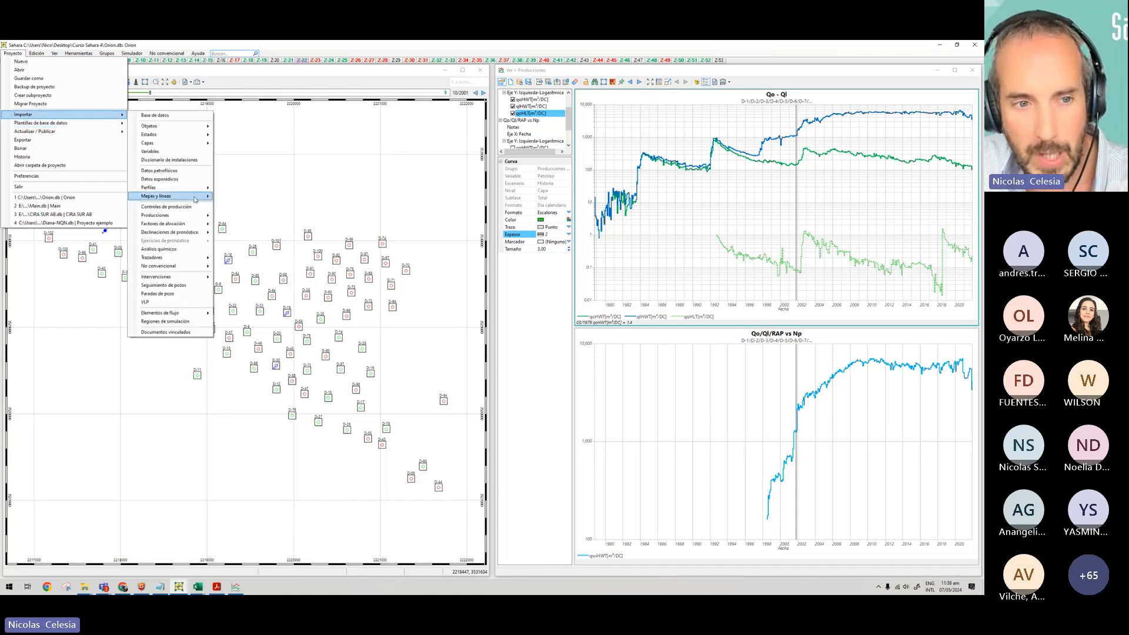
pyautogui.click(166, 207)
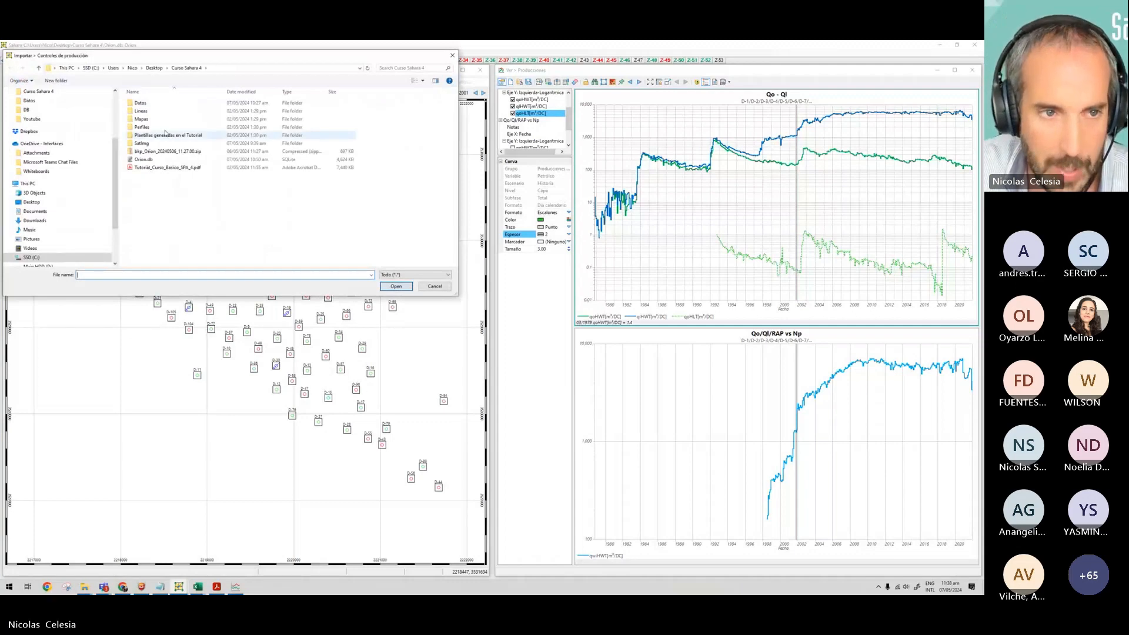
pyautogui.doubleClick(166, 104)
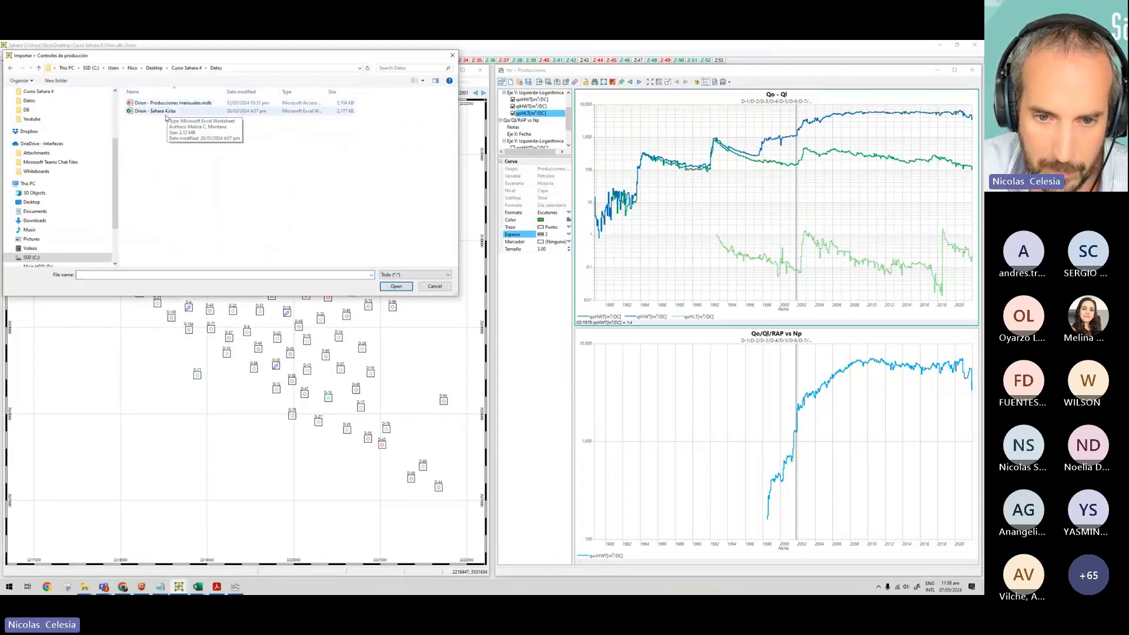
pyautogui.doubleClick(166, 113)
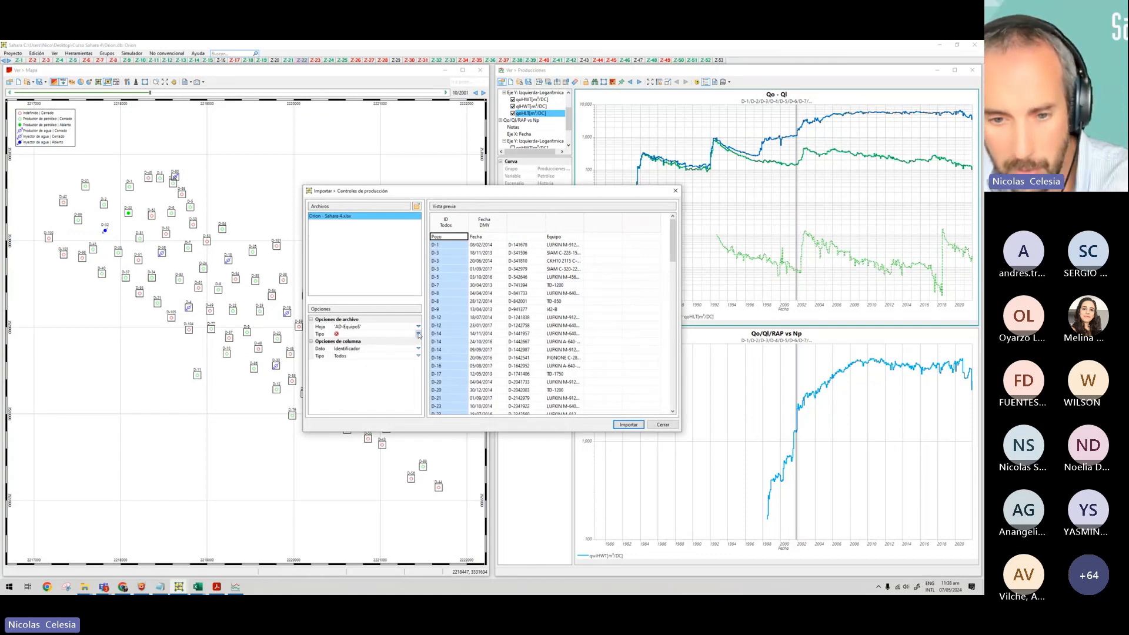
# Set the import's sheet to Controles$ and its control type to General.
pyautogui.click(418, 326)
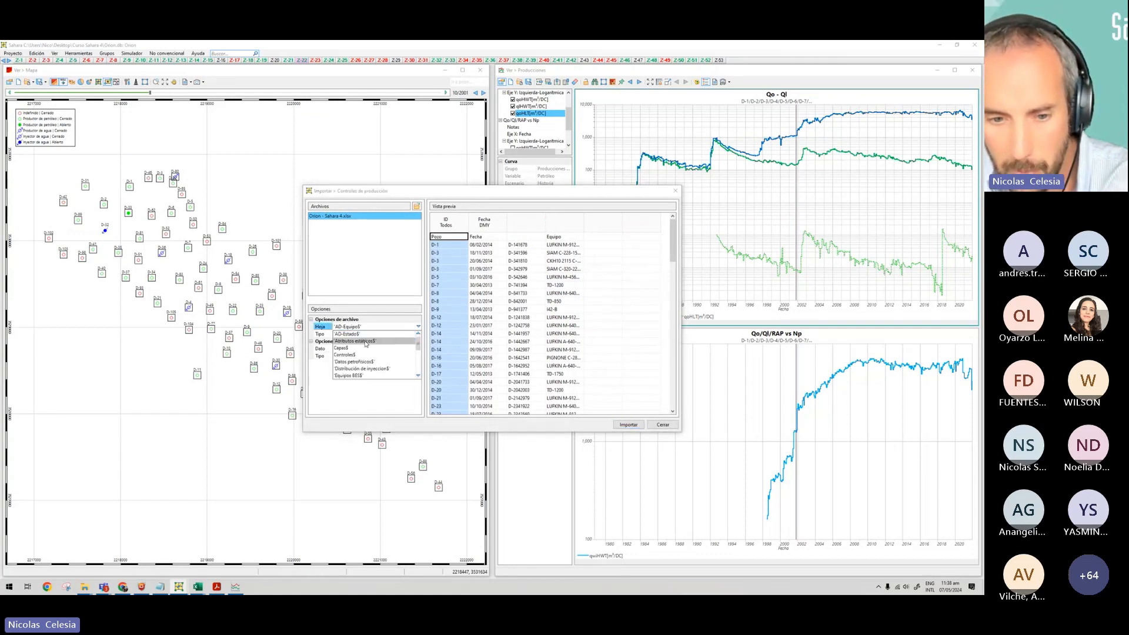
pyautogui.scroll(-3, 366, 343)
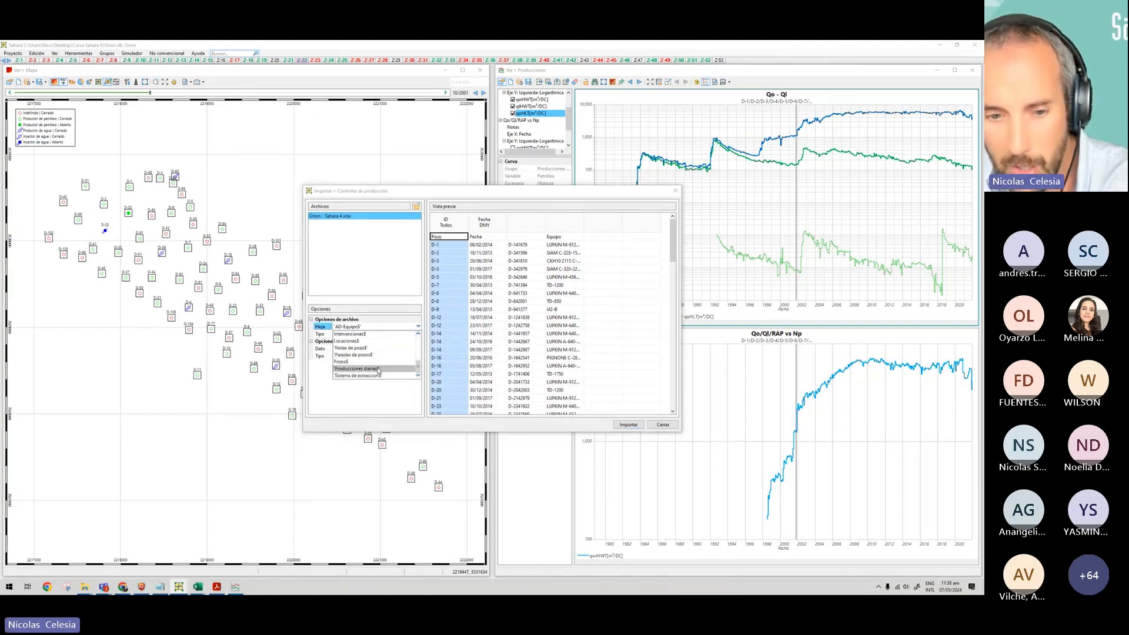
pyautogui.scroll(3, 379, 370)
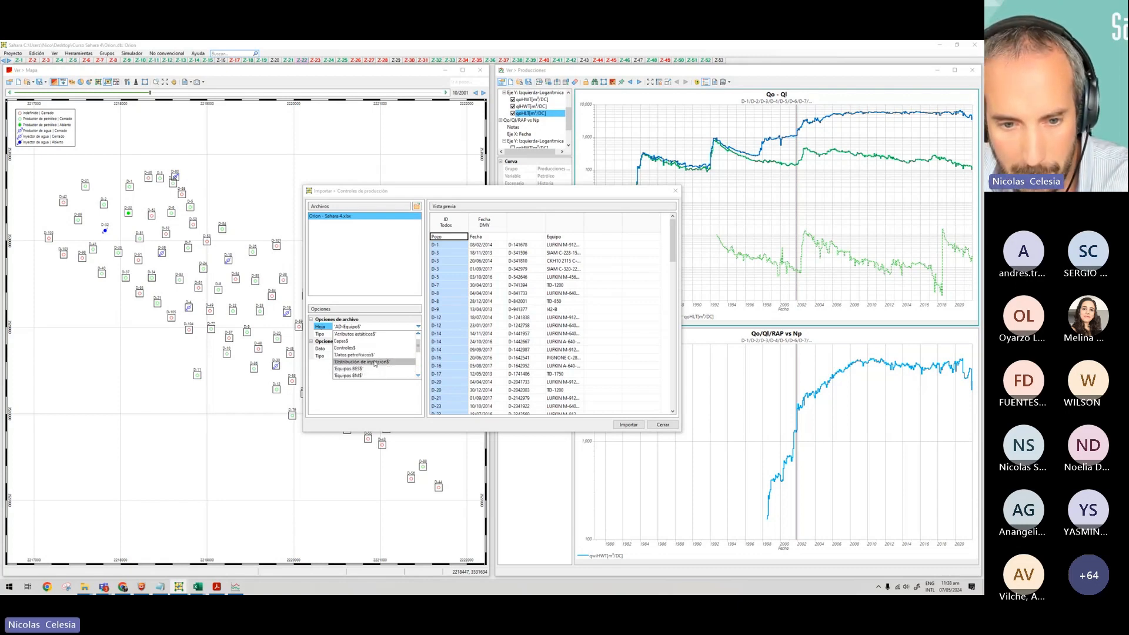
pyautogui.click(352, 348)
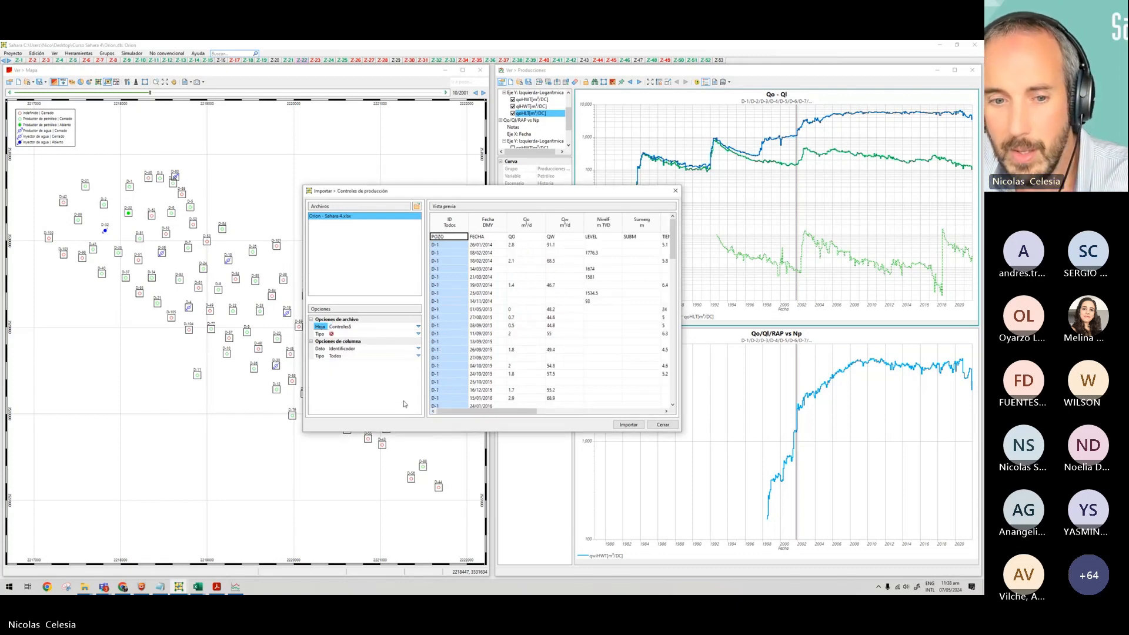
pyautogui.click(418, 334)
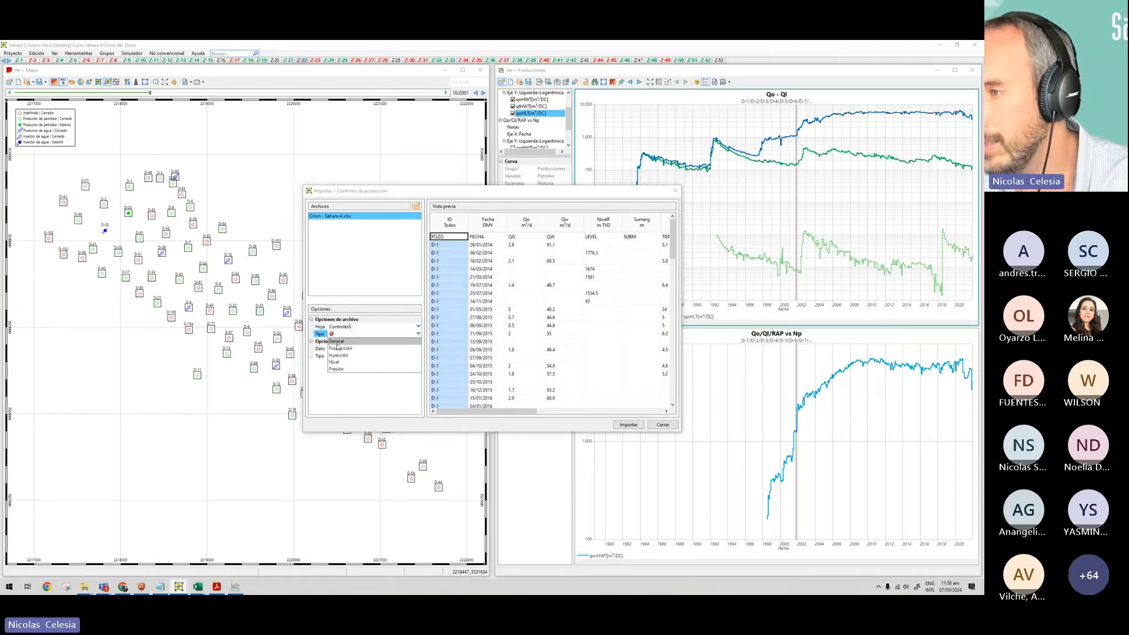
pyautogui.click(379, 343)
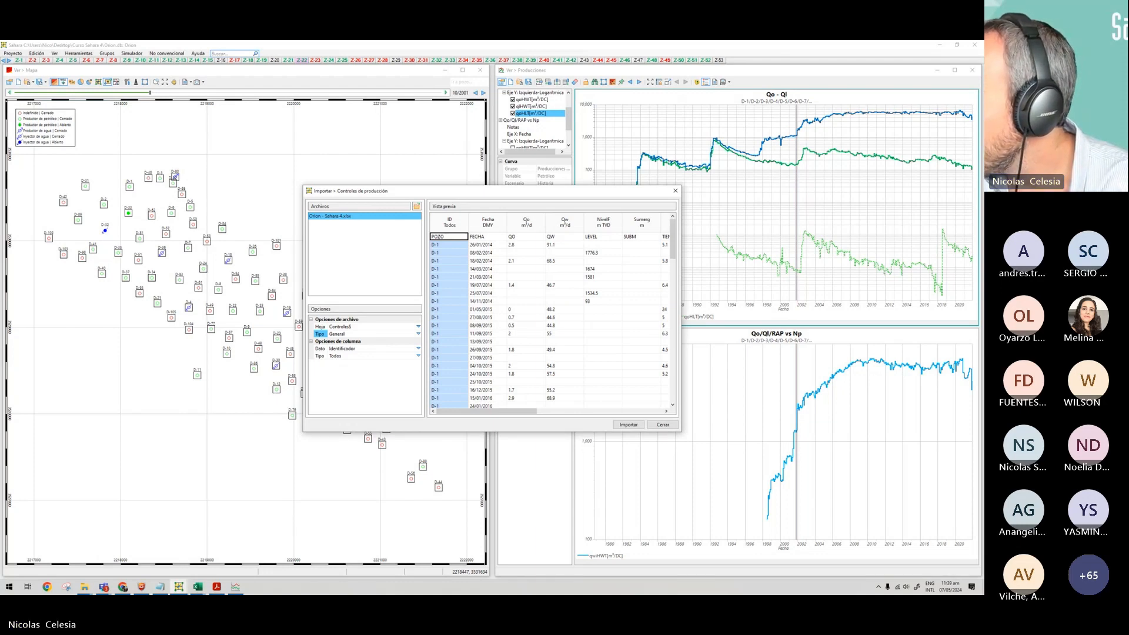
# Review the production controls preview, checking the columns assigned to date, oil rate, water rate, fluid level and the remaining fields.
pyautogui.hotkey('alt', 'Tab')
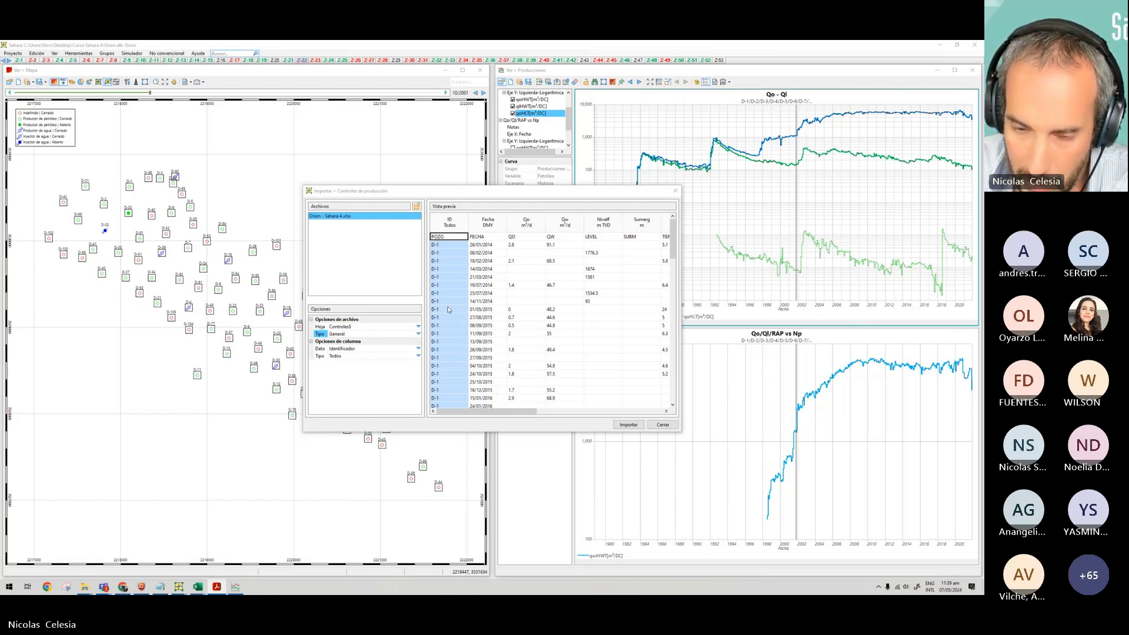
pyautogui.click(480, 236)
pyautogui.click(525, 237)
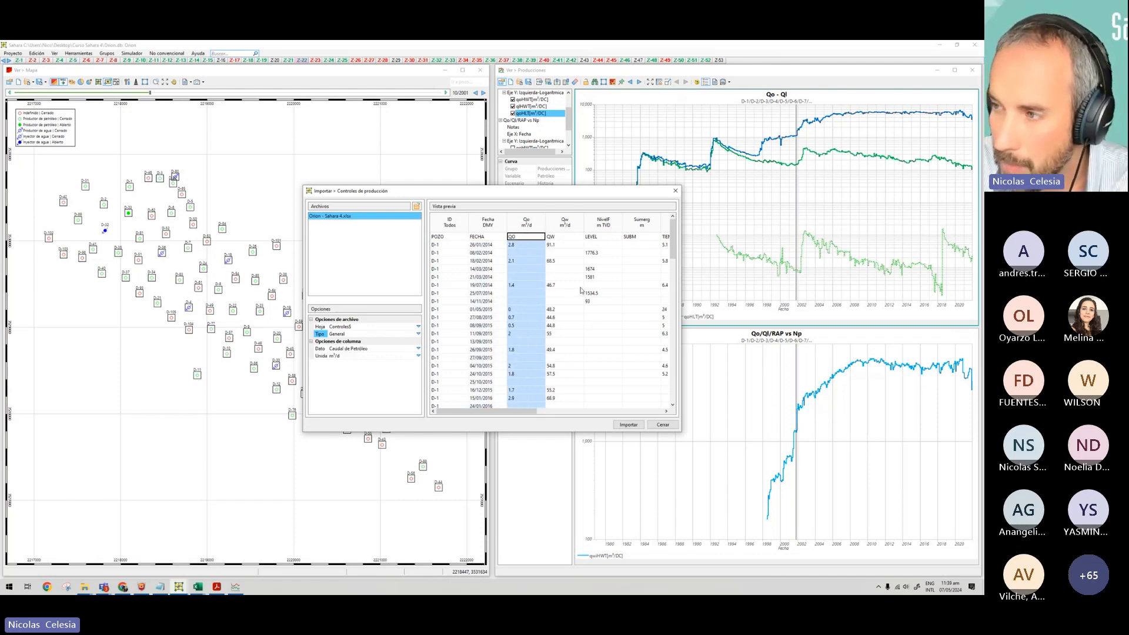
pyautogui.click(601, 272)
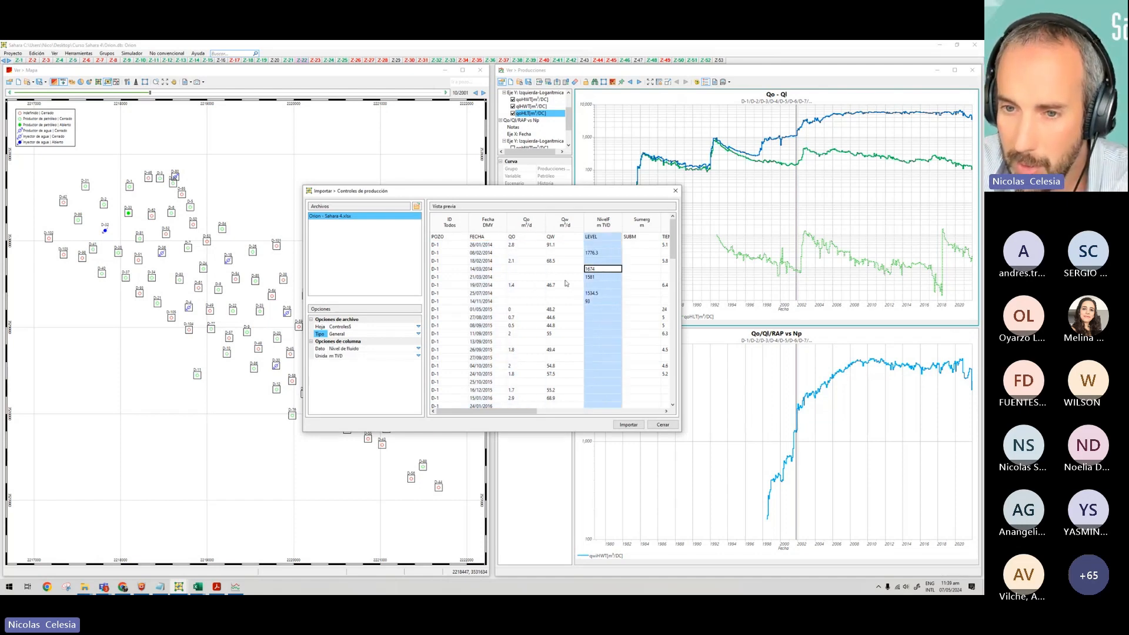
pyautogui.click(564, 277)
pyautogui.moveTo(531, 411); pyautogui.dragTo(621, 411)
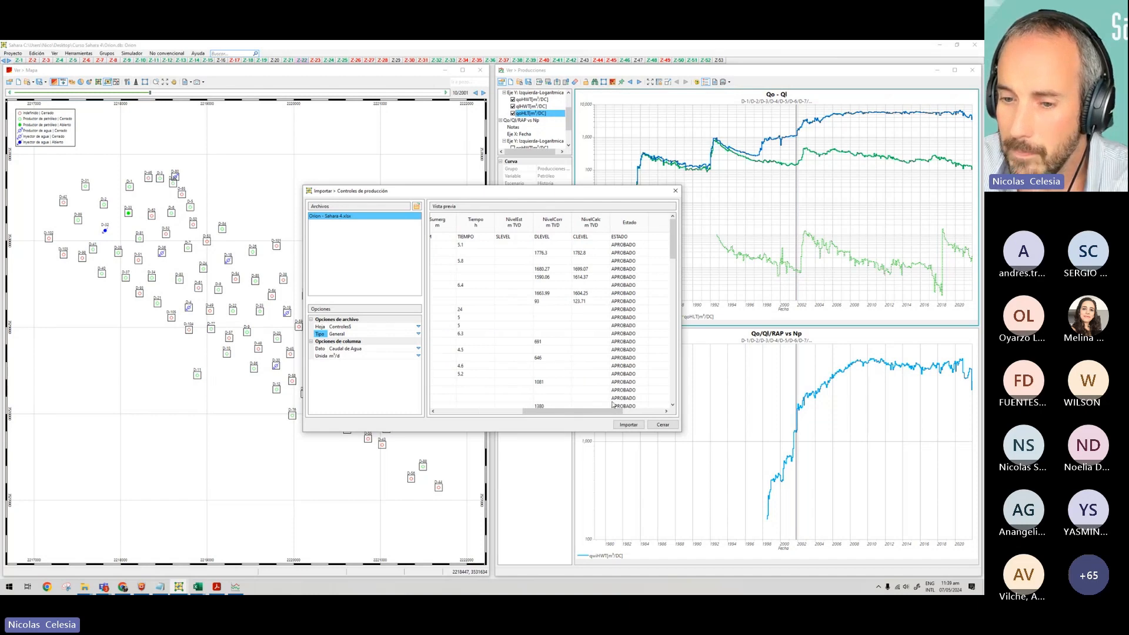
pyautogui.moveTo(610, 413); pyautogui.dragTo(525, 413)
# Import the production controls from Orion - Sahara 4.xlsx and close the import dialog.
pyautogui.click(627, 423)
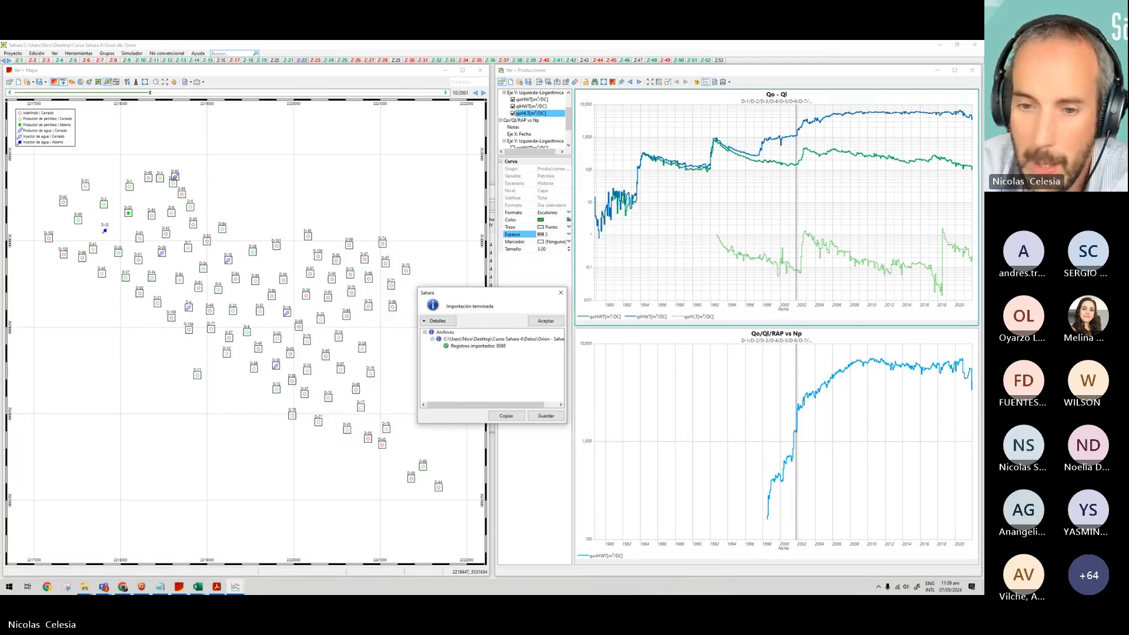
pyautogui.click(546, 321)
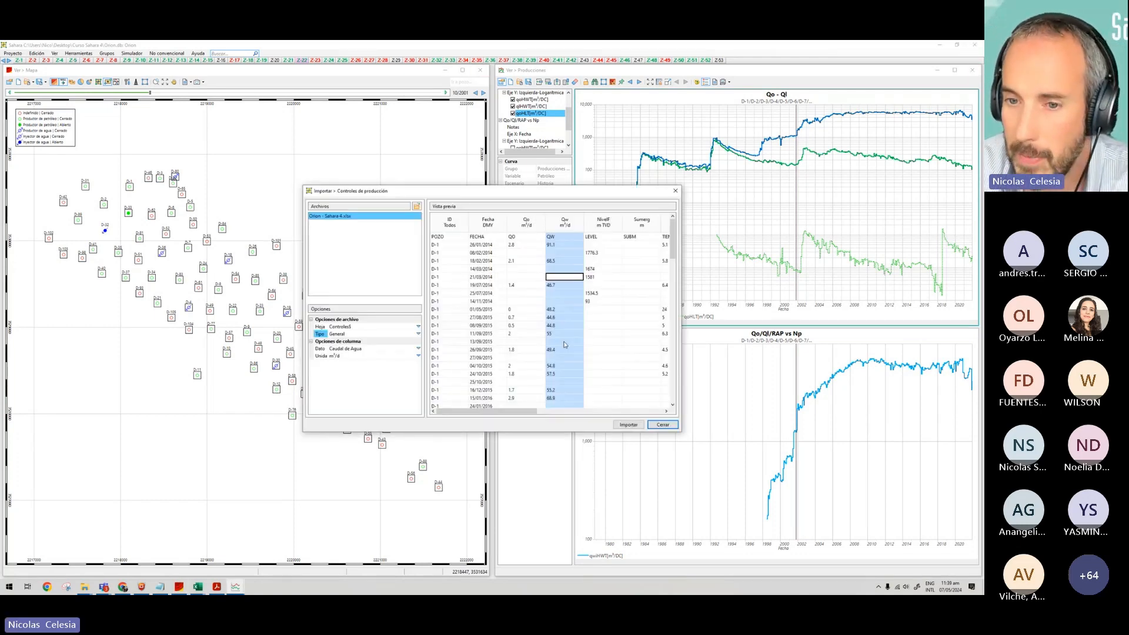
pyautogui.click(663, 424)
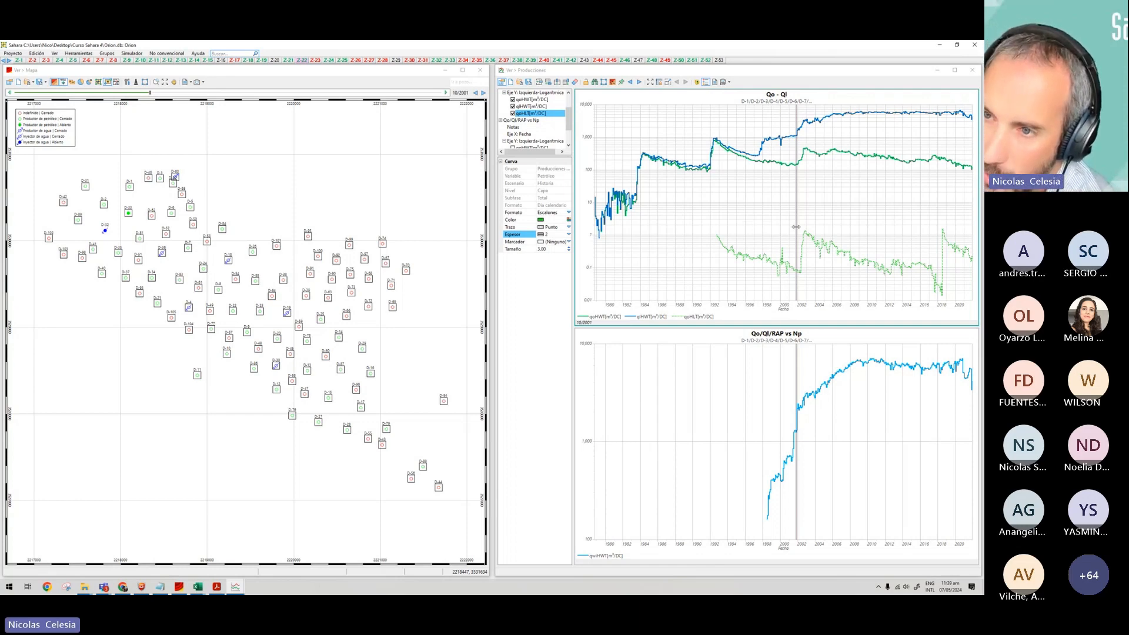
# Hide the layer-level oil curve qoHLT in the Qo - Ql chart.
pyautogui.click(756, 212)
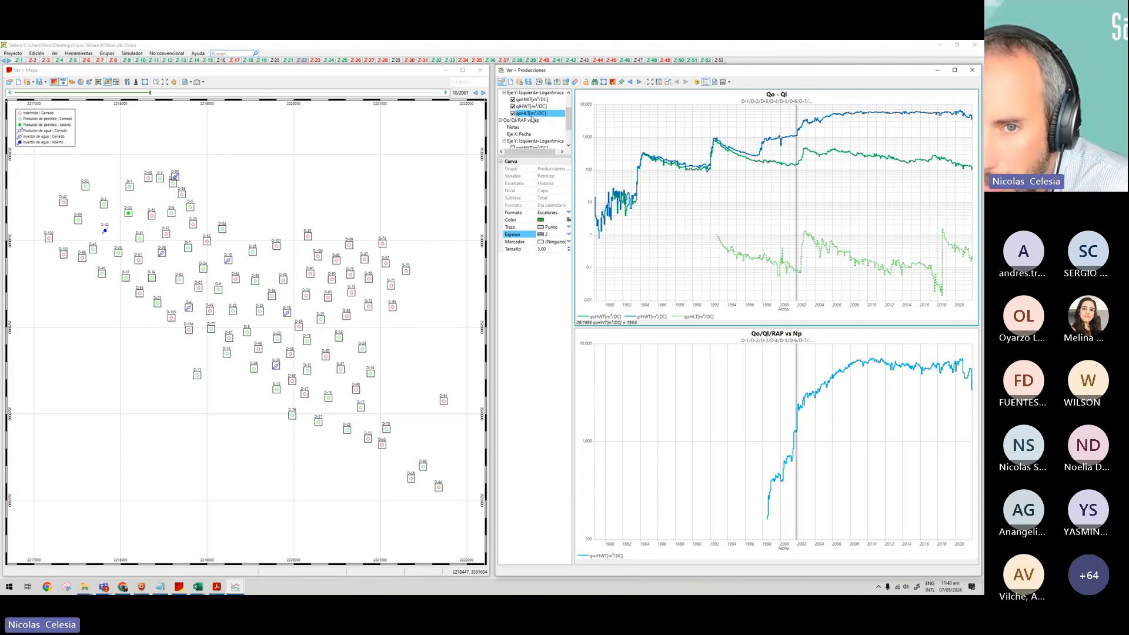
pyautogui.click(678, 370)
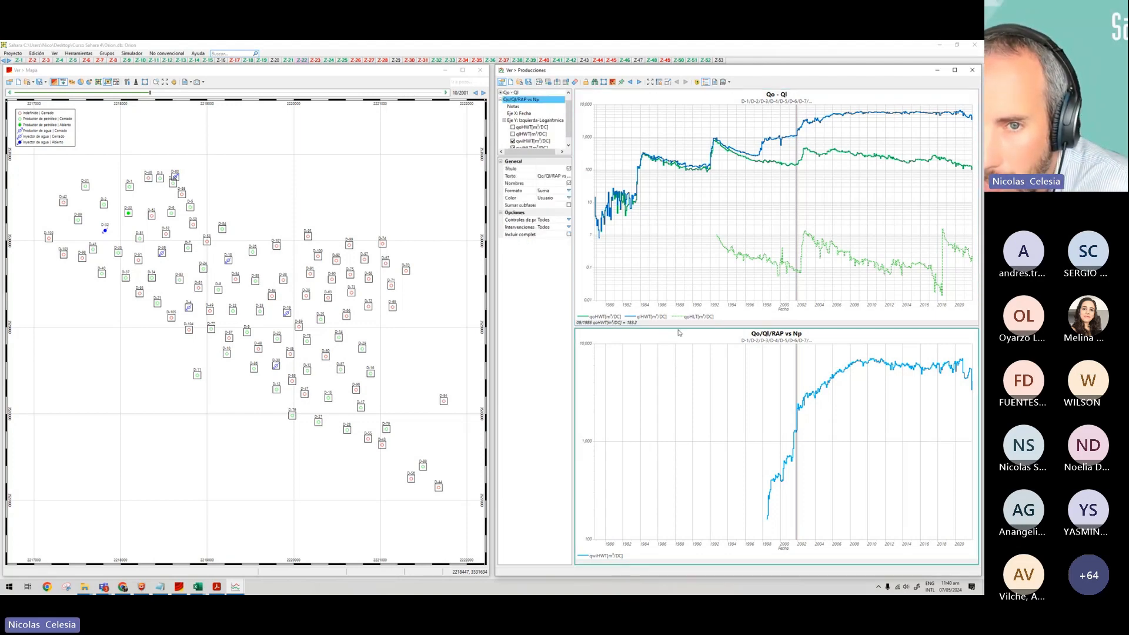
pyautogui.click(675, 265)
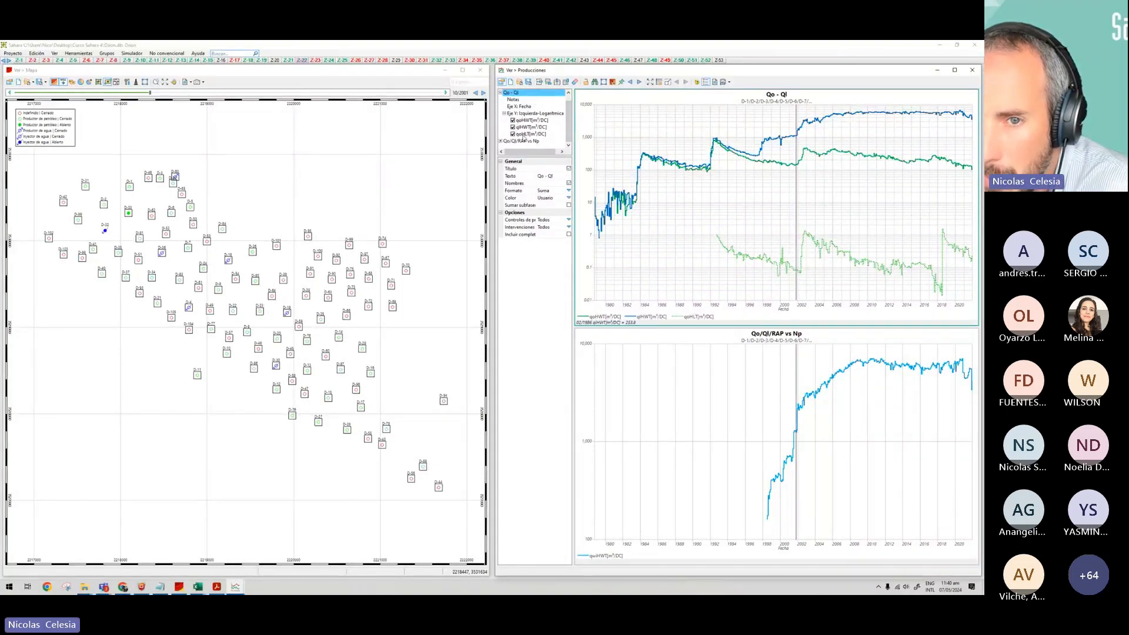
pyautogui.click(512, 134)
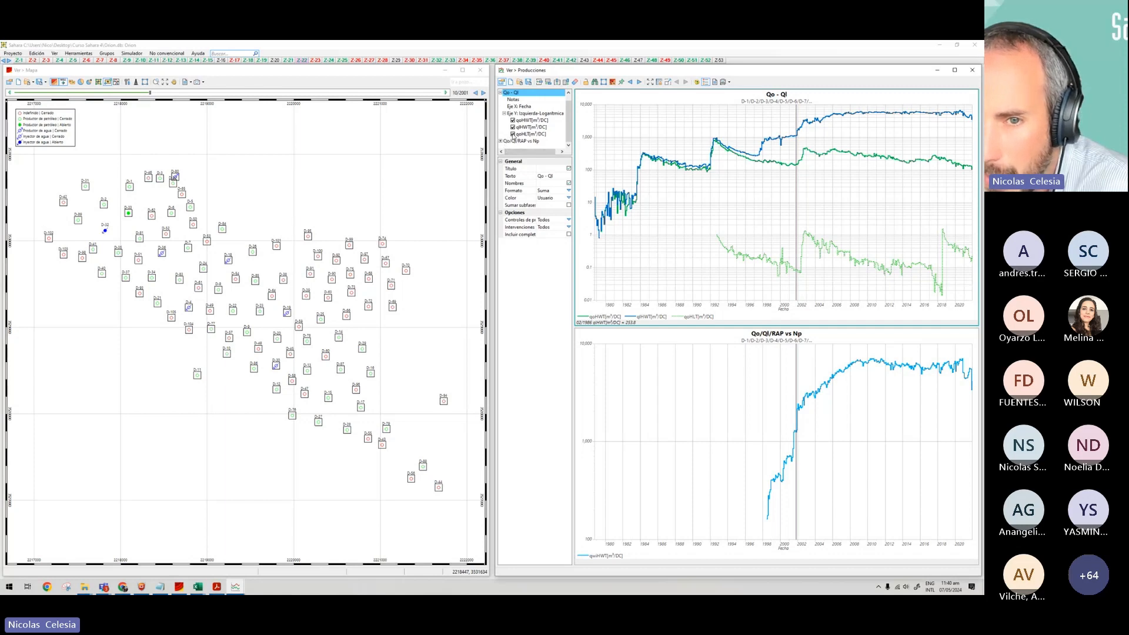
# Add the production control variables Caudal de Petróleo and Nivel de fluido to the left logarithmic Y axis of the Qo - Ql chart.
pyautogui.rightClick(544, 114)
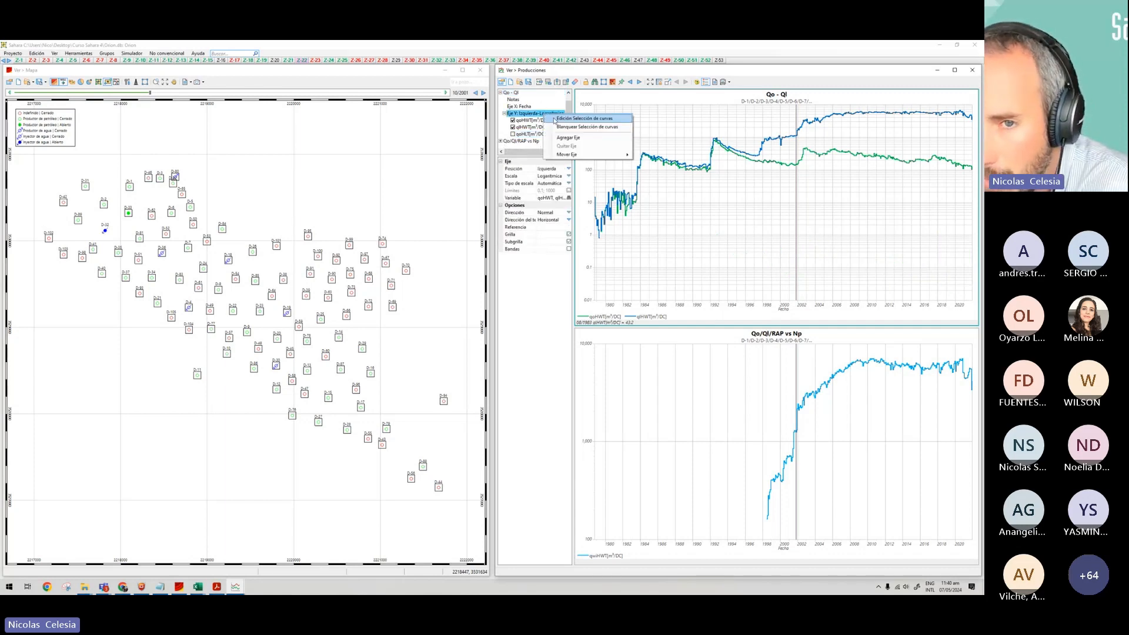
pyautogui.click(579, 119)
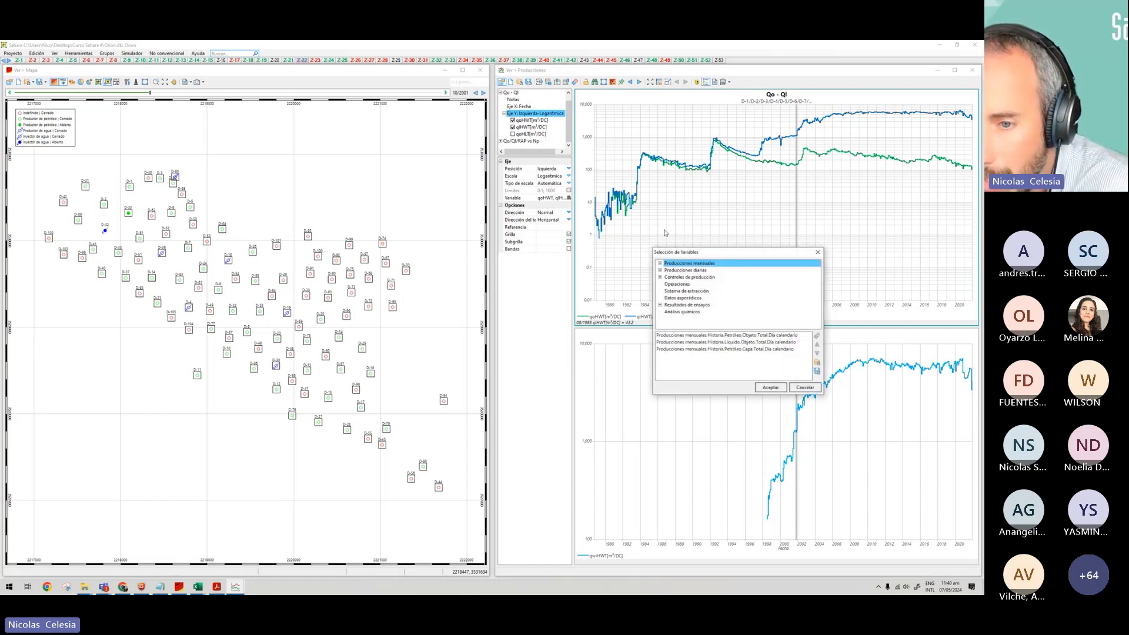
pyautogui.doubleClick(679, 277)
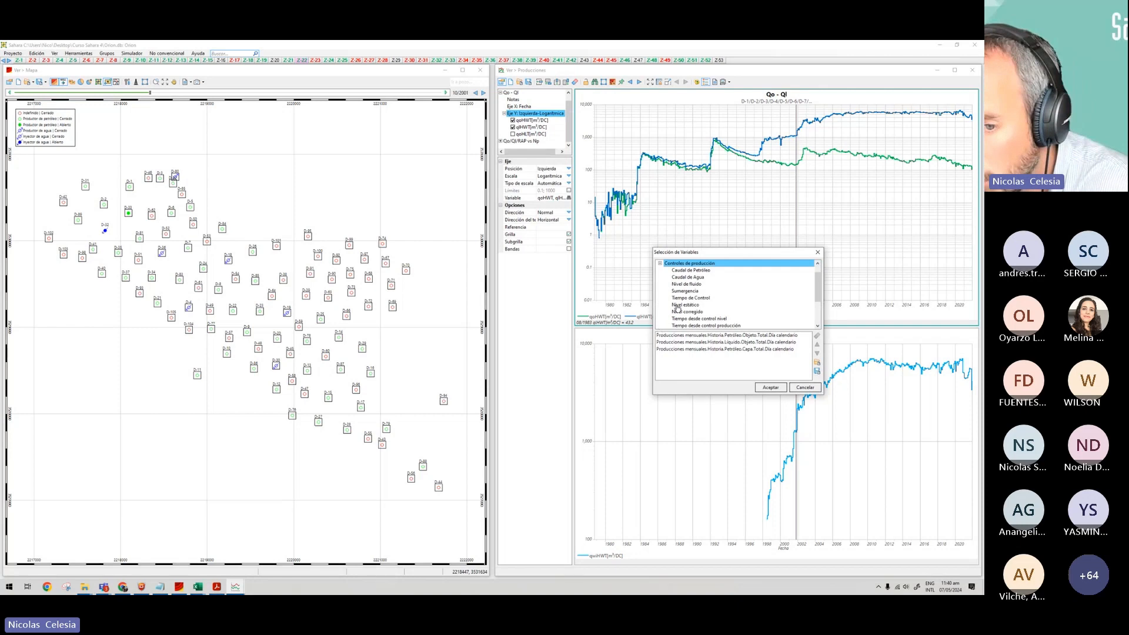
pyautogui.doubleClick(692, 272)
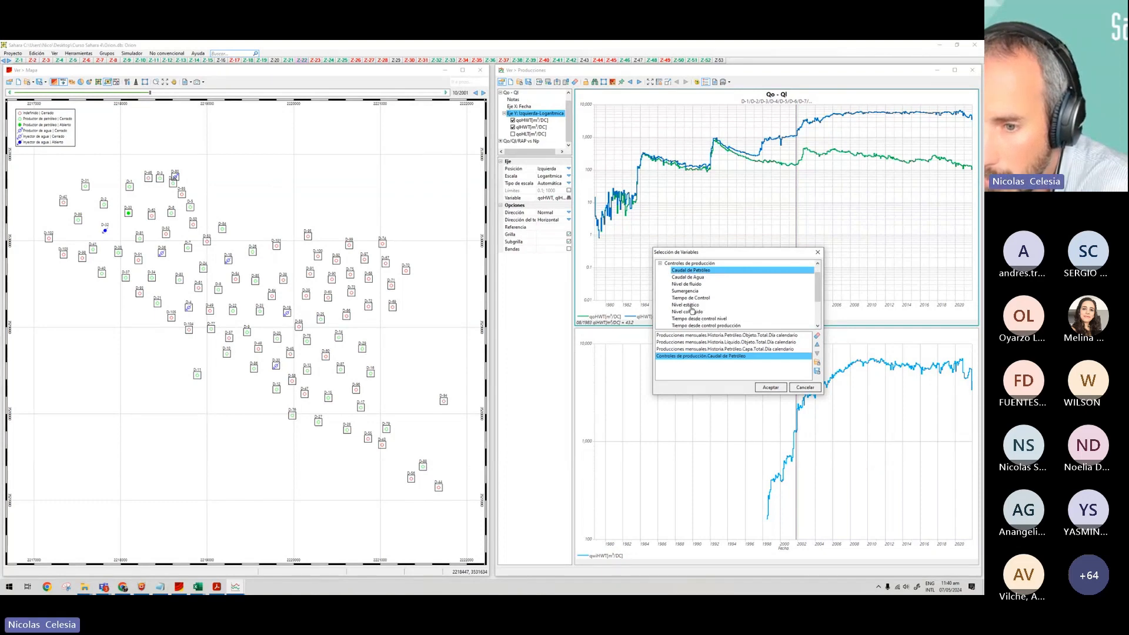
pyautogui.scroll(-1, 692, 312)
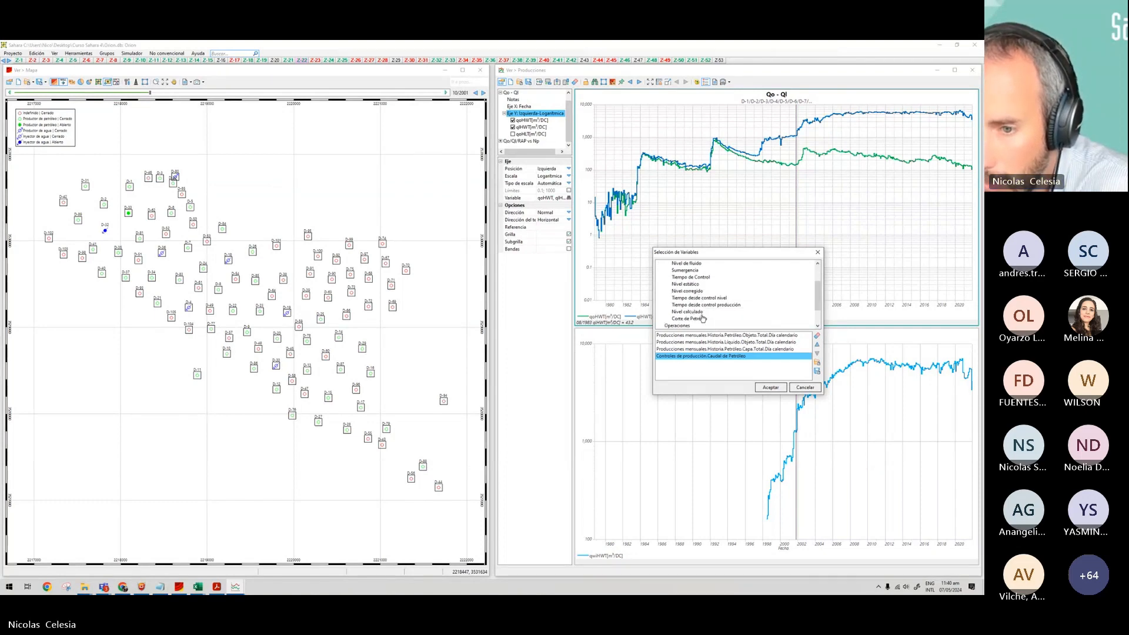
pyautogui.doubleClick(694, 264)
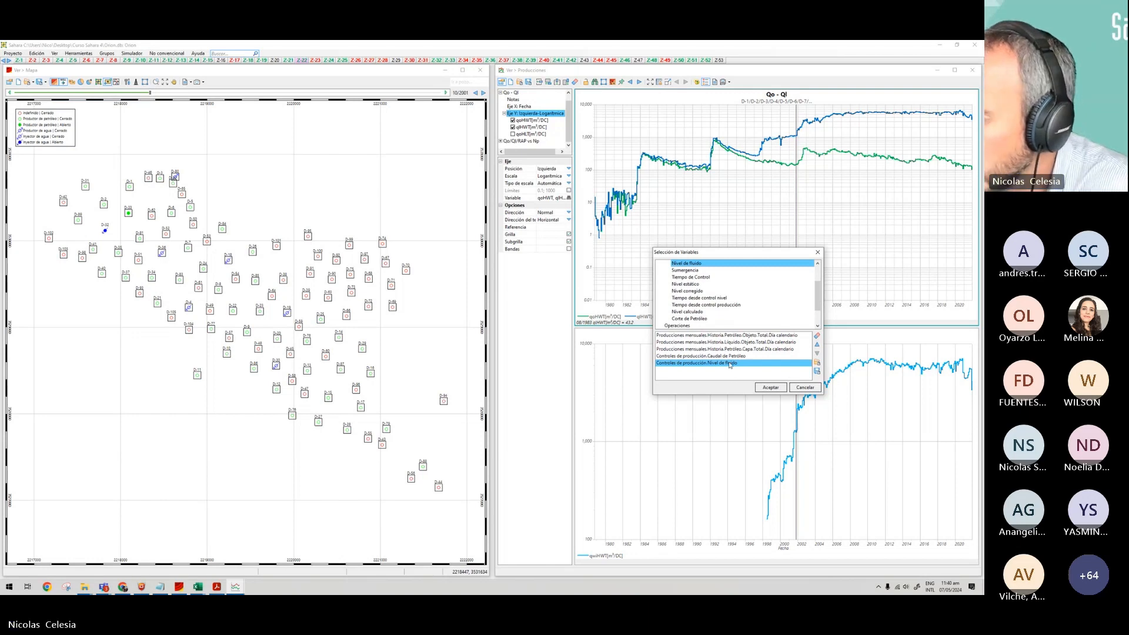
pyautogui.click(770, 388)
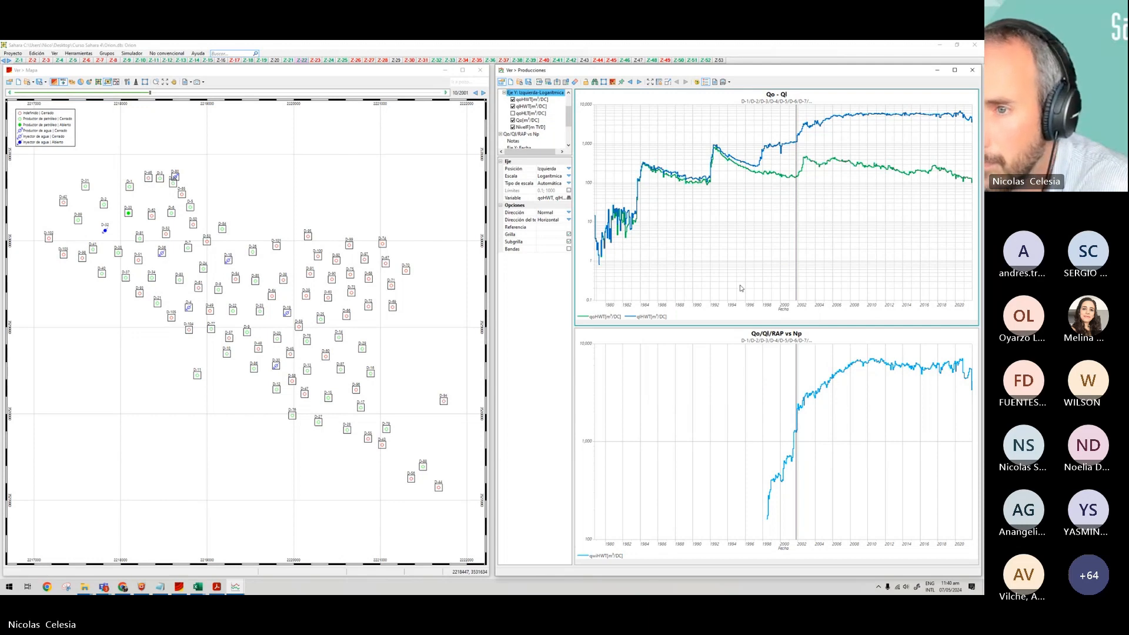
pyautogui.scroll(1, 542, 141)
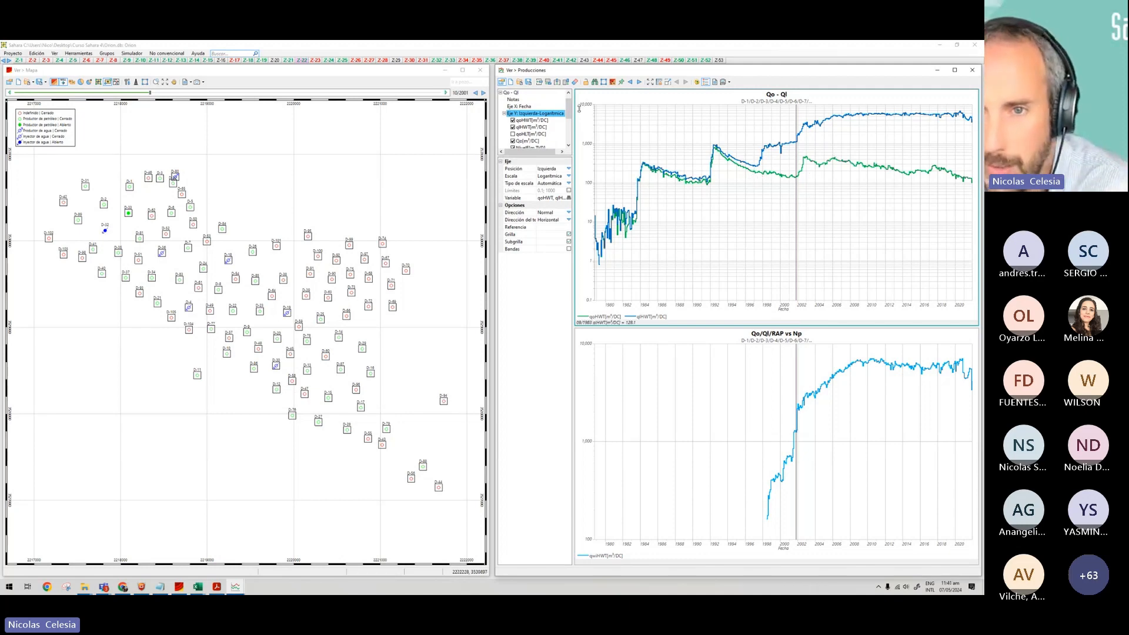
# Select well D-81 on the map and step through the production charts of wells D-82 and D-83.
pyautogui.click(142, 239)
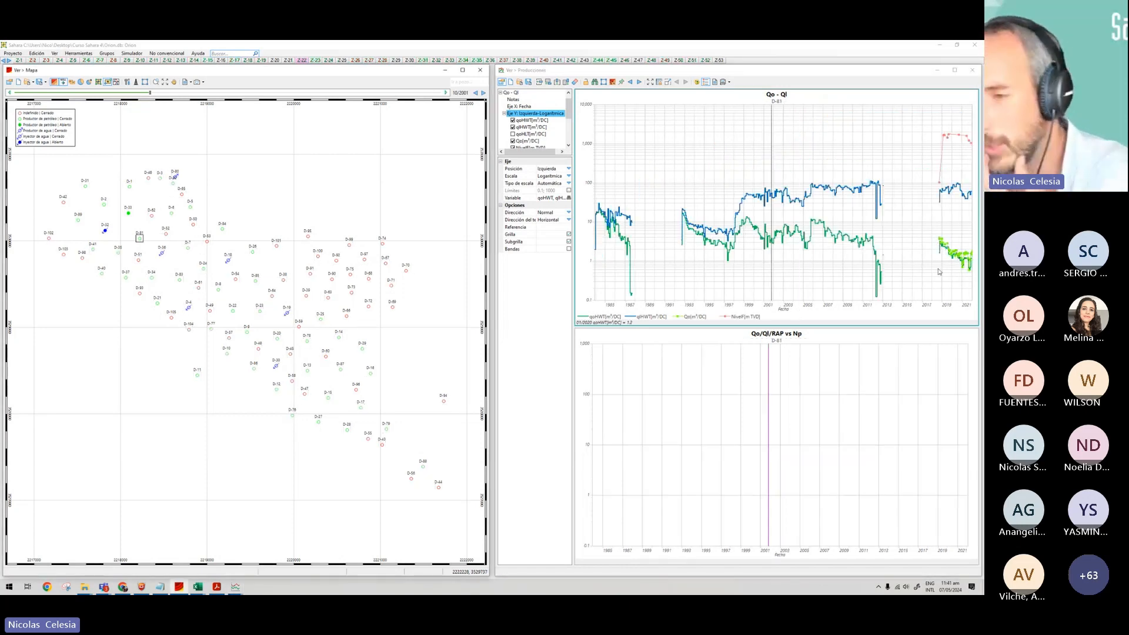
pyautogui.click(639, 83)
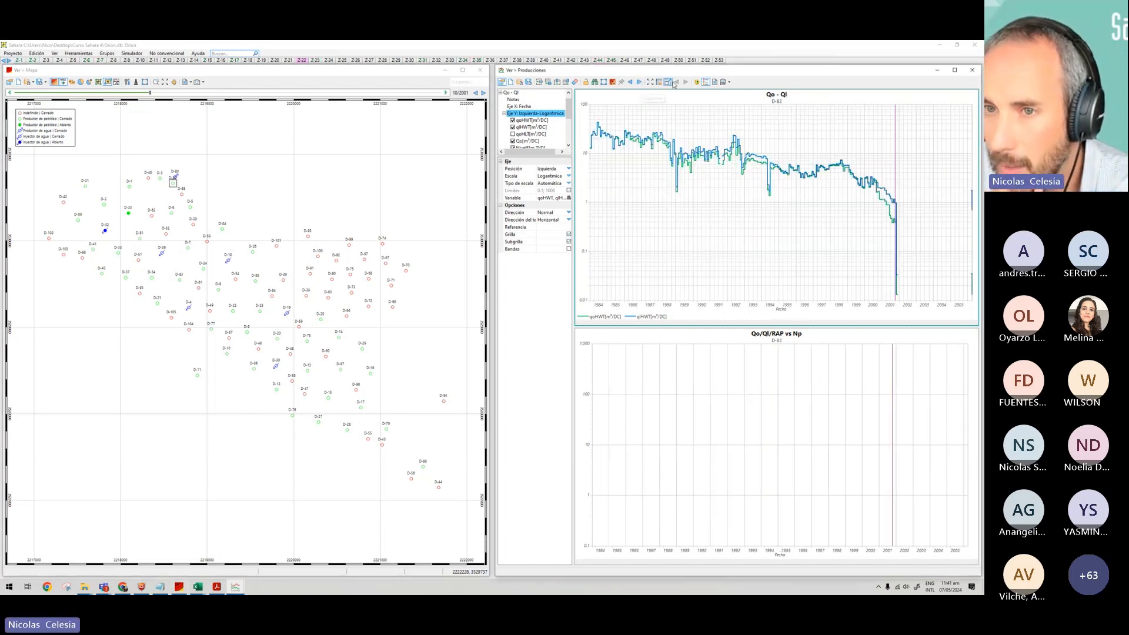
pyautogui.click(639, 82)
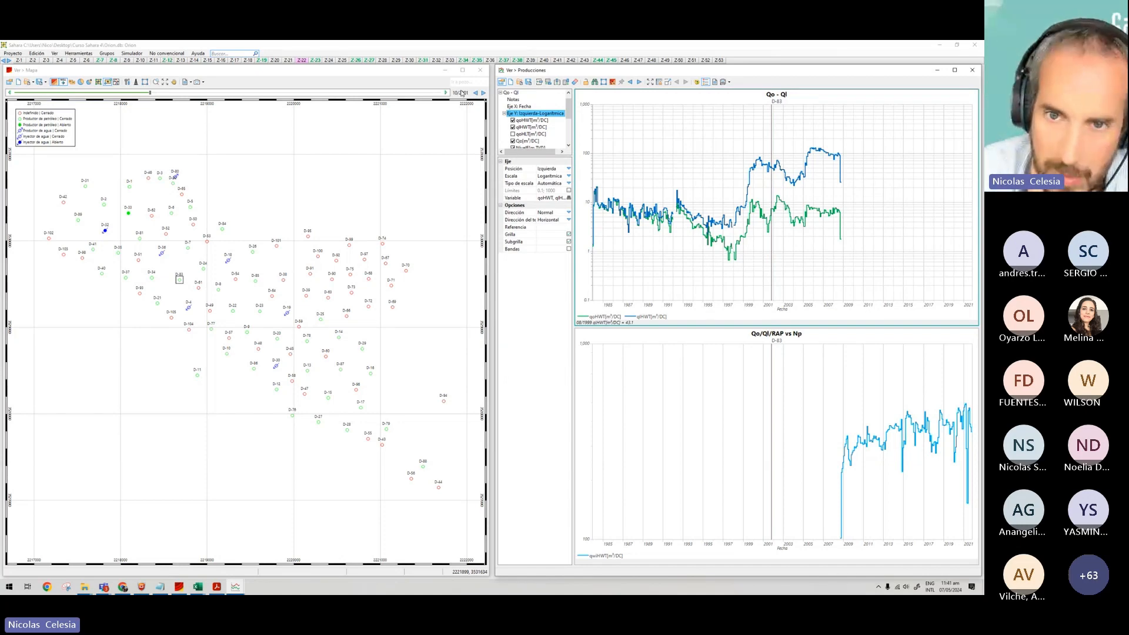
# Search the map for well 26 to display its production and control curves.
pyautogui.click(461, 83)
pyautogui.write('26')
pyautogui.press('Return')
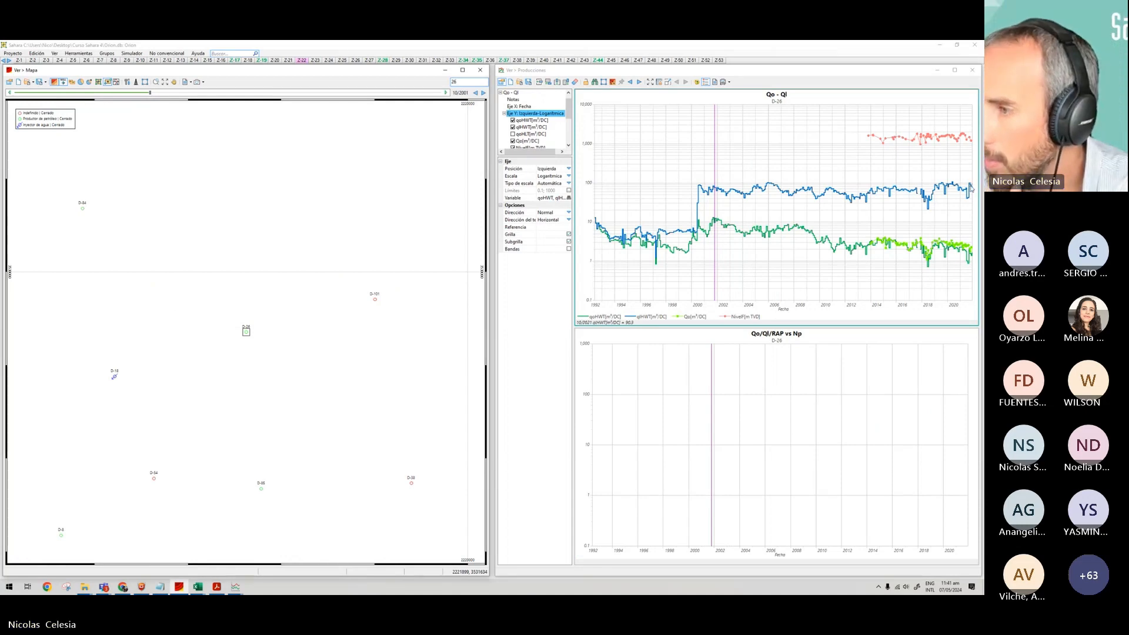
# Set the line style (Trazo) of the Qo control curve to Invisible so only its markers are drawn.
pyautogui.click(538, 141)
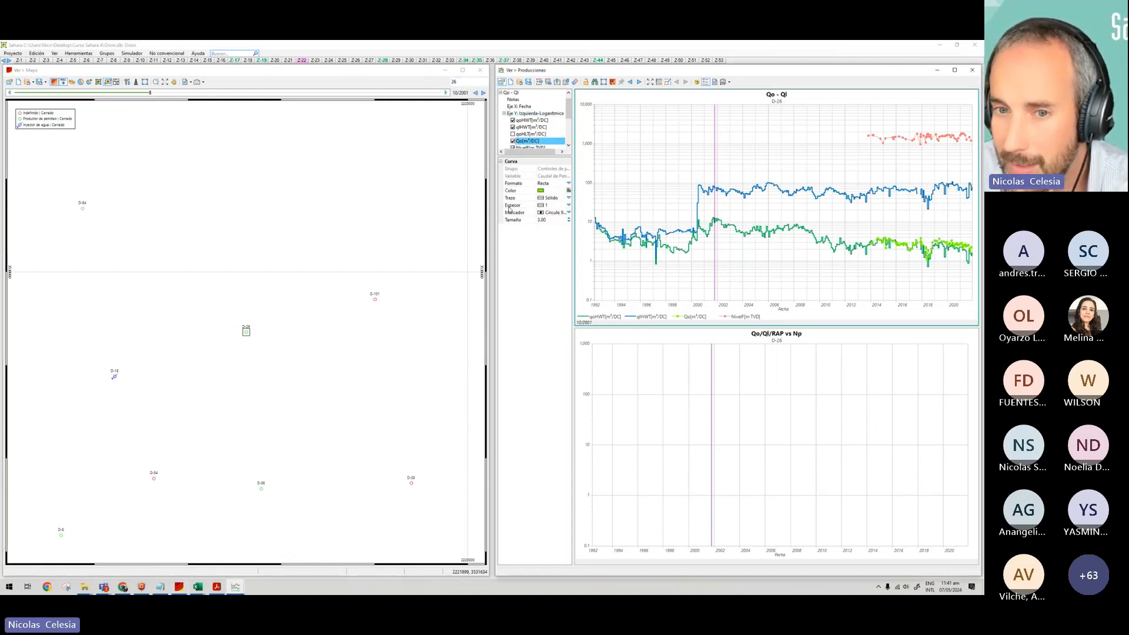
pyautogui.click(568, 198)
pyautogui.click(542, 206)
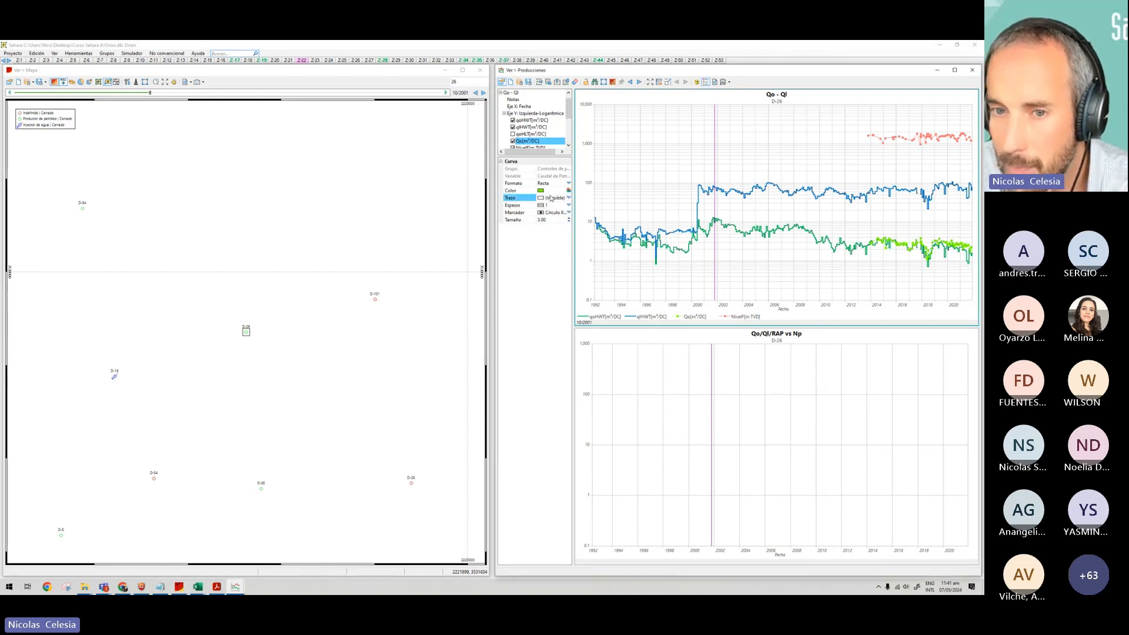
# Format the fluid level curve NivelF with an Invisible line style and a triangle marker.
pyautogui.click(550, 147)
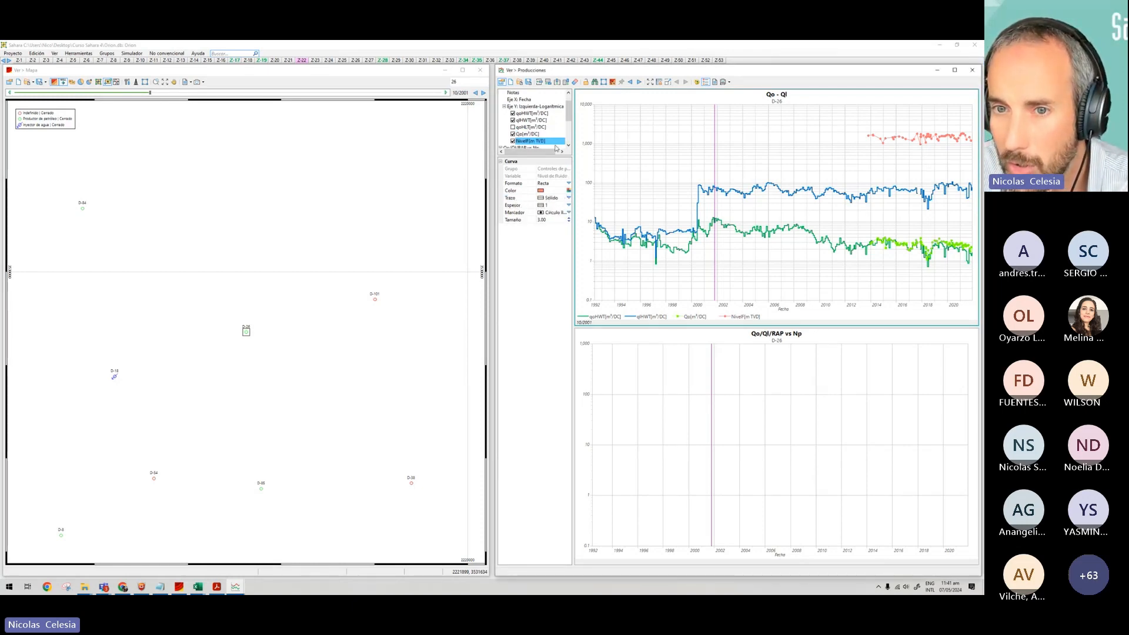
pyautogui.click(568, 198)
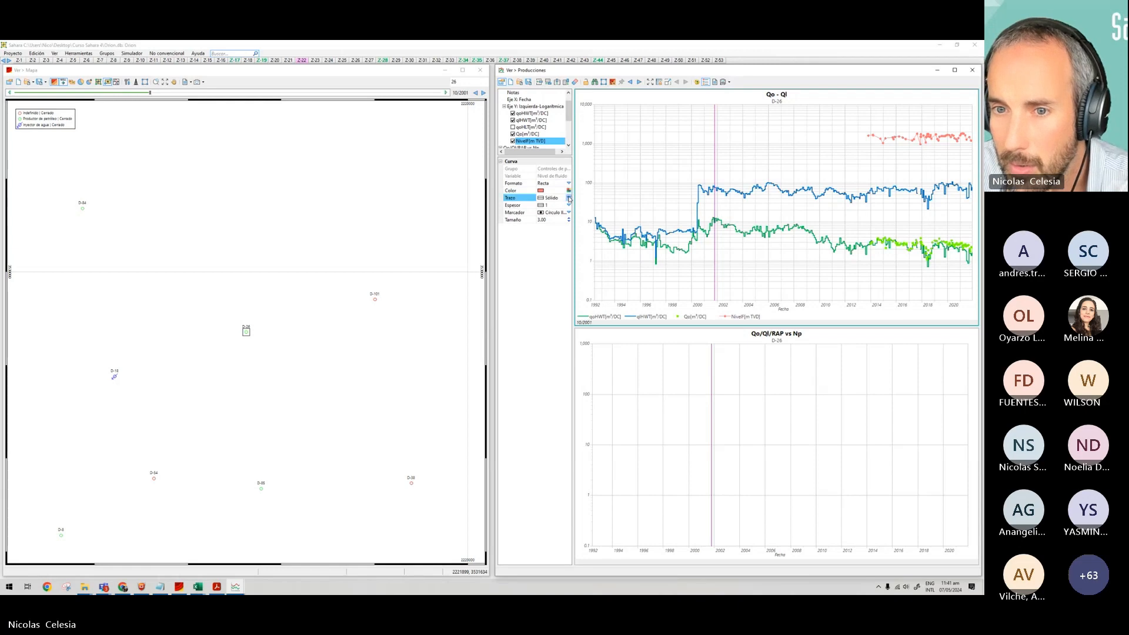
pyautogui.click(542, 206)
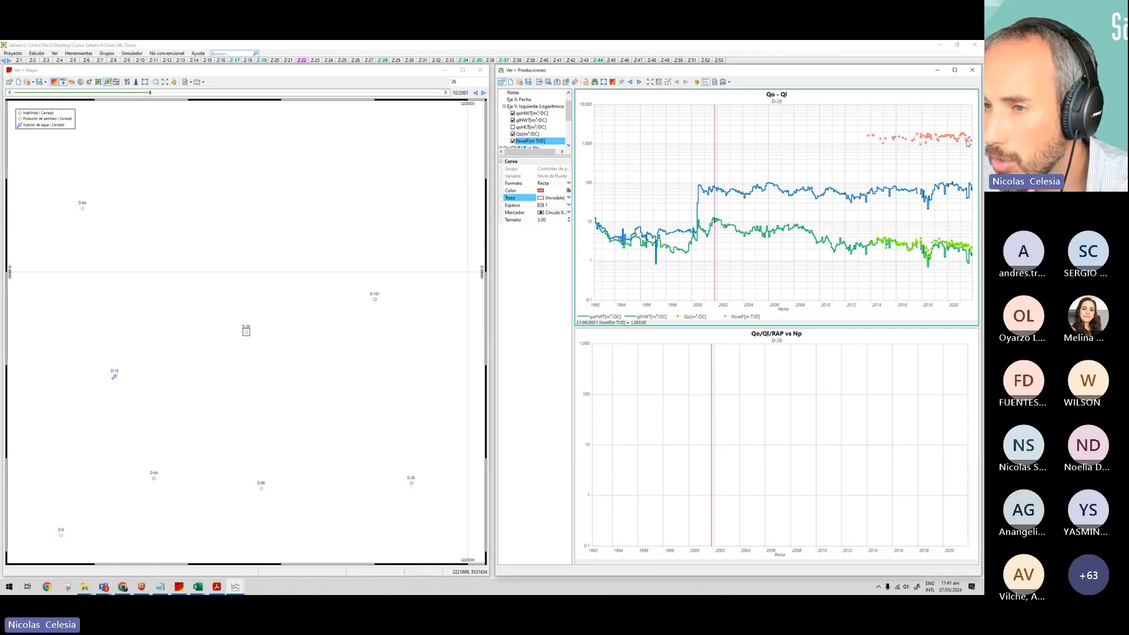
pyautogui.click(568, 212)
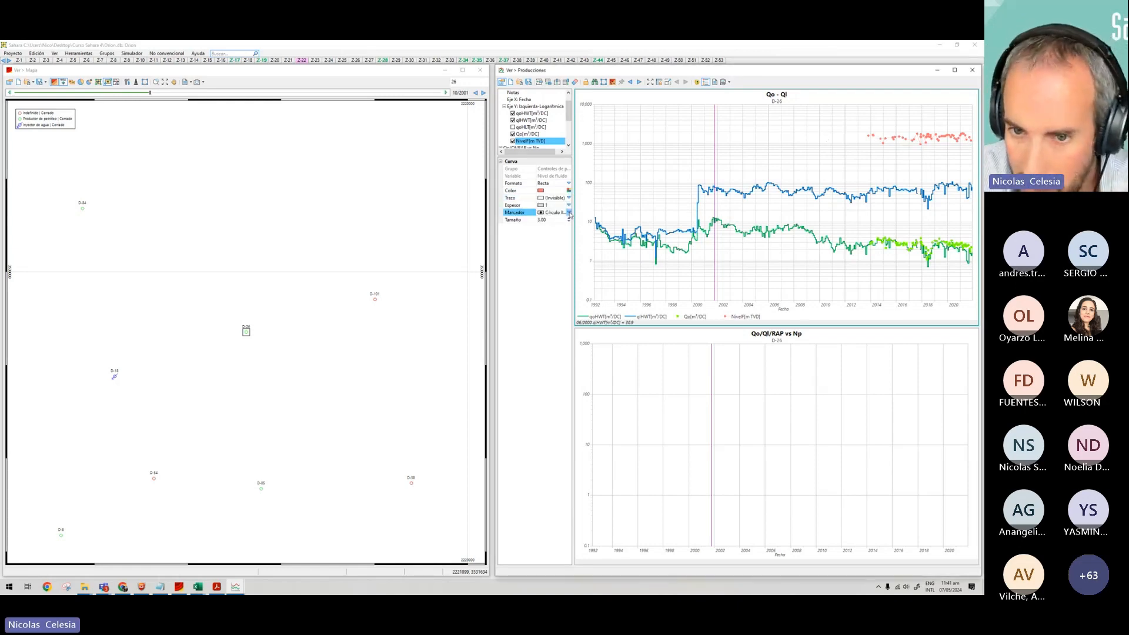
pyautogui.click(551, 247)
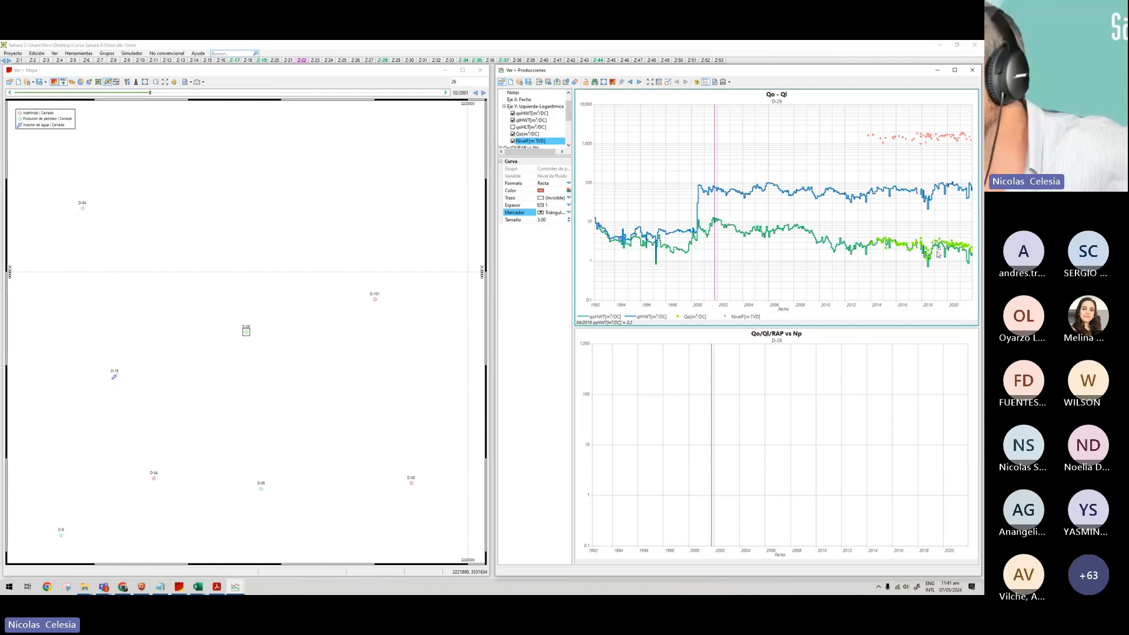
# Examine the variable groups available for the left Y axis, including Sistema de extracción and Operaciones, and leave the selection without adding any.
pyautogui.rightClick(537, 108)
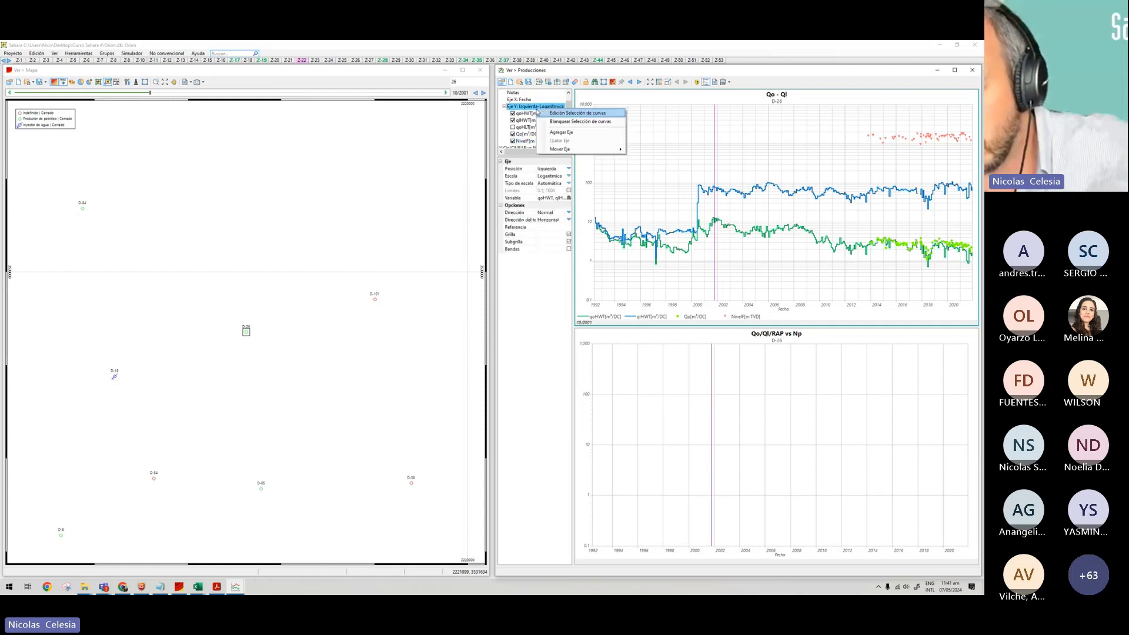
pyautogui.click(538, 112)
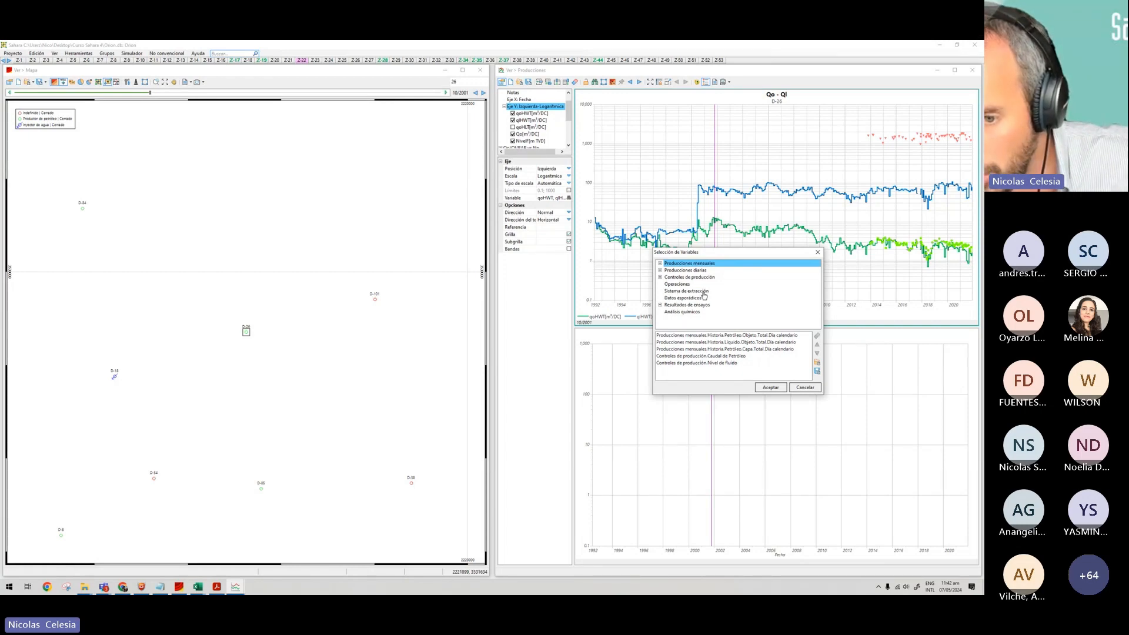
pyautogui.click(675, 292)
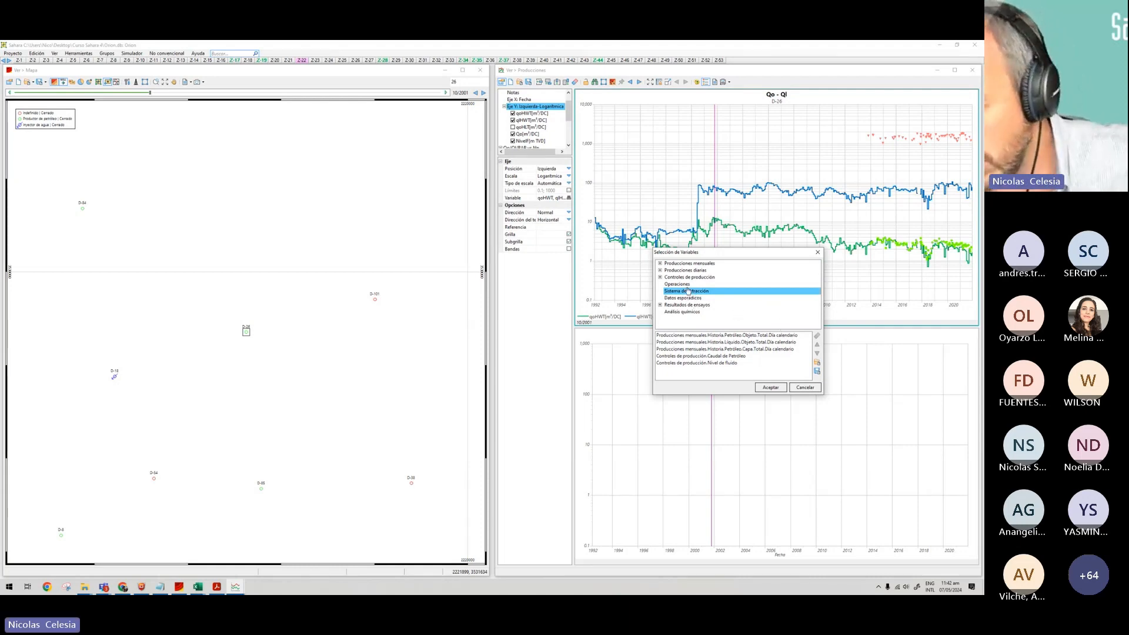
pyautogui.click(671, 285)
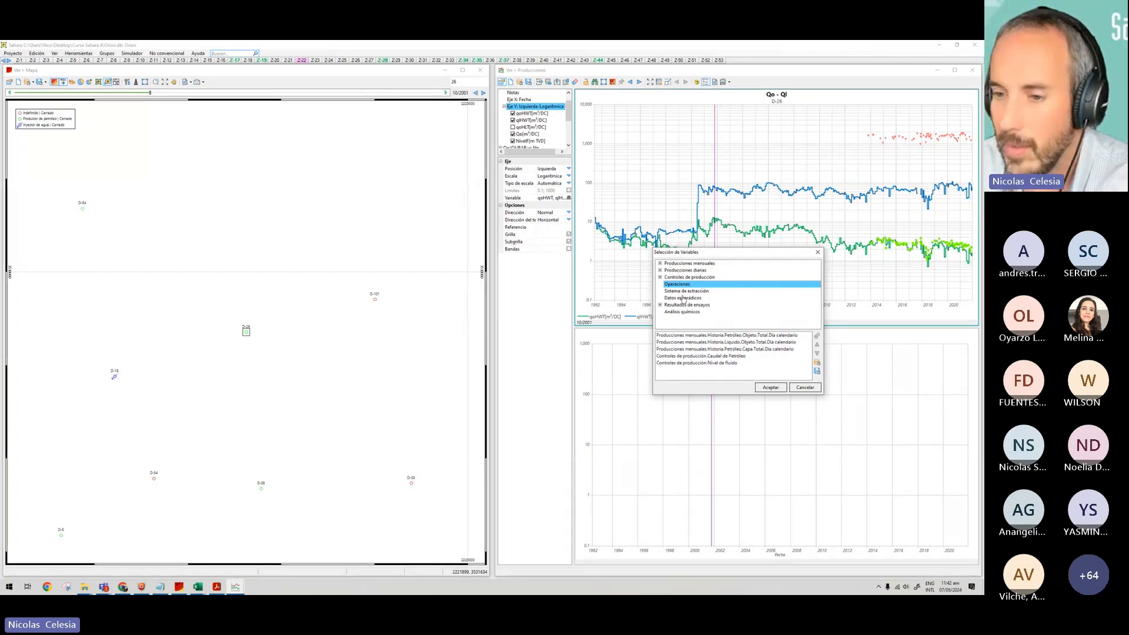
pyautogui.click(805, 388)
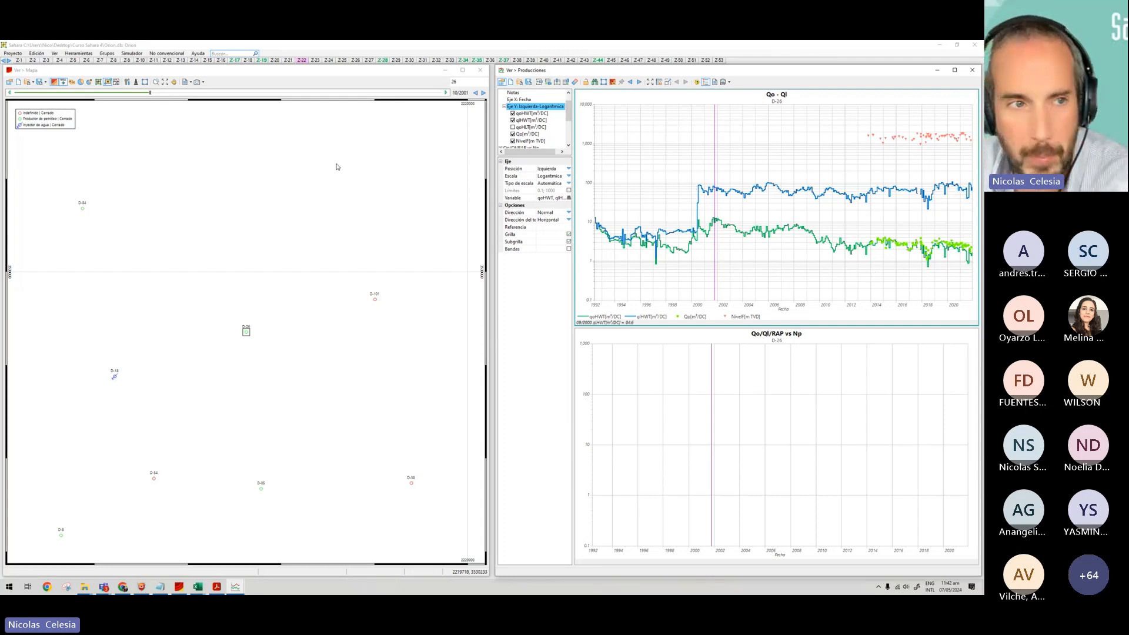
# Start an extraction systems (Sistemas de extracción) import under Intervenciones using the Orion - Sahara 4.xlsx workbook from the Datos folder.
pyautogui.click(21, 56)
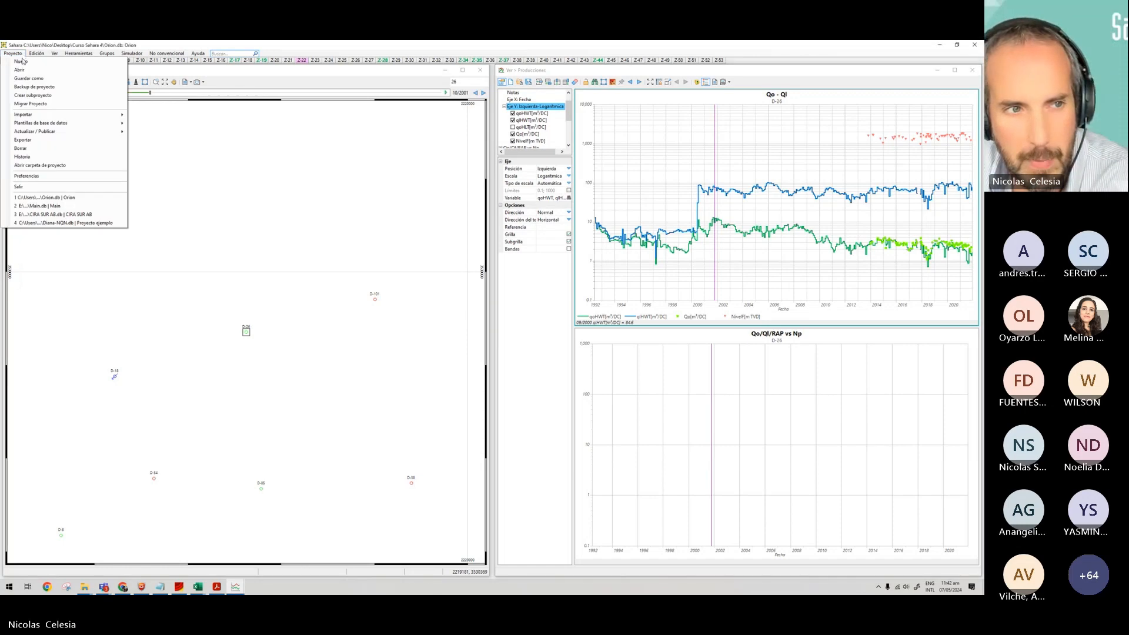
pyautogui.moveTo(34, 114)
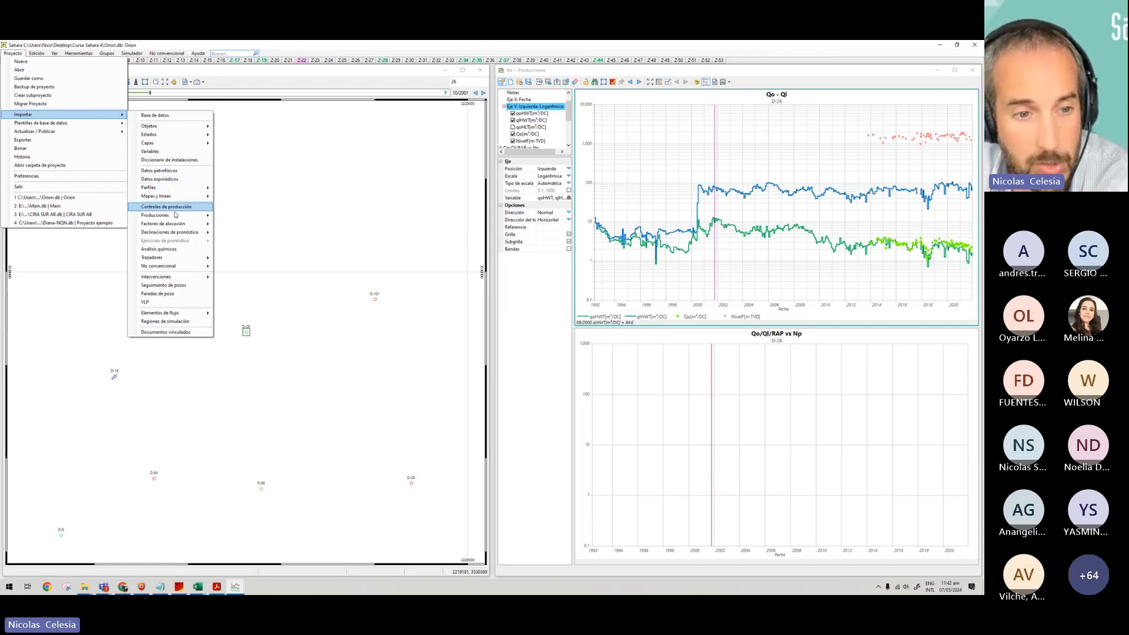
pyautogui.moveTo(149, 283)
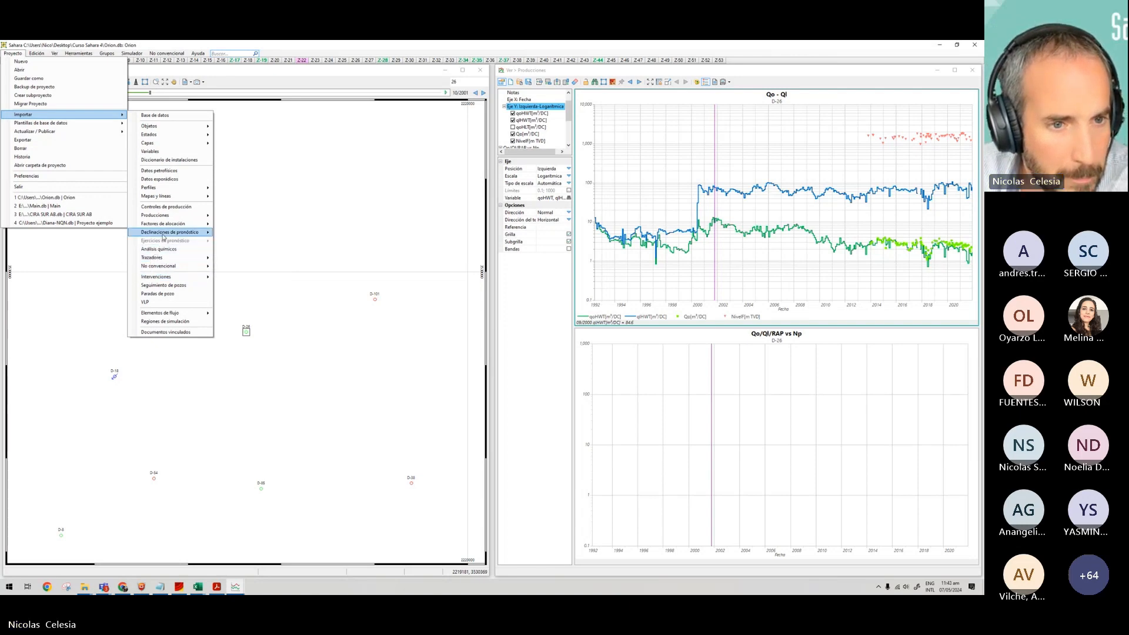
pyautogui.moveTo(166, 226)
pyautogui.moveTo(194, 132)
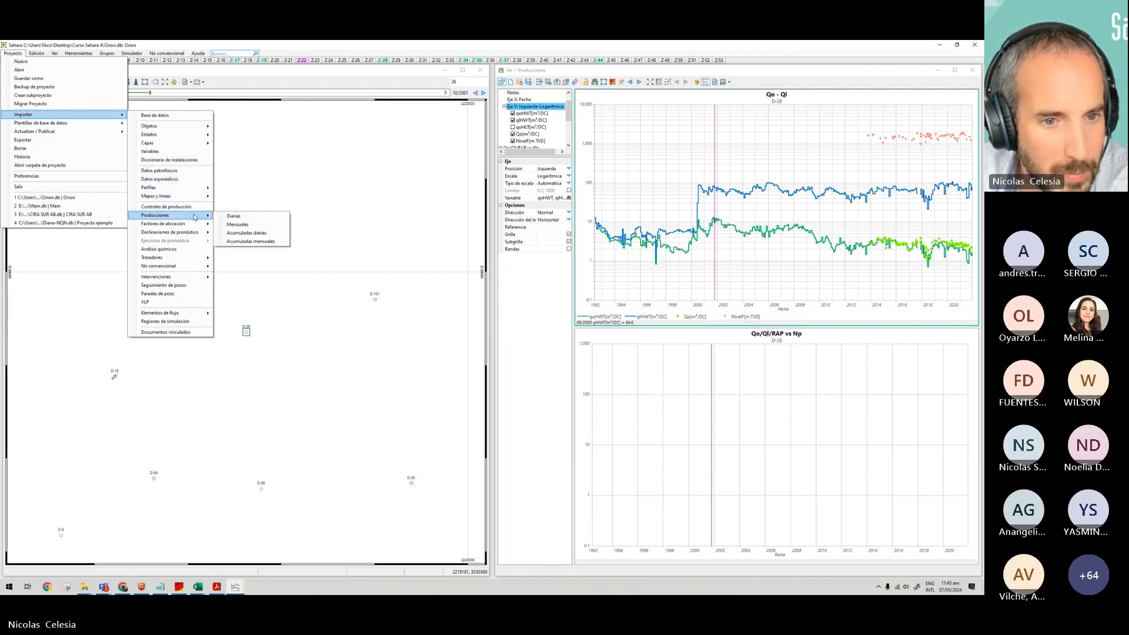
pyautogui.moveTo(198, 278)
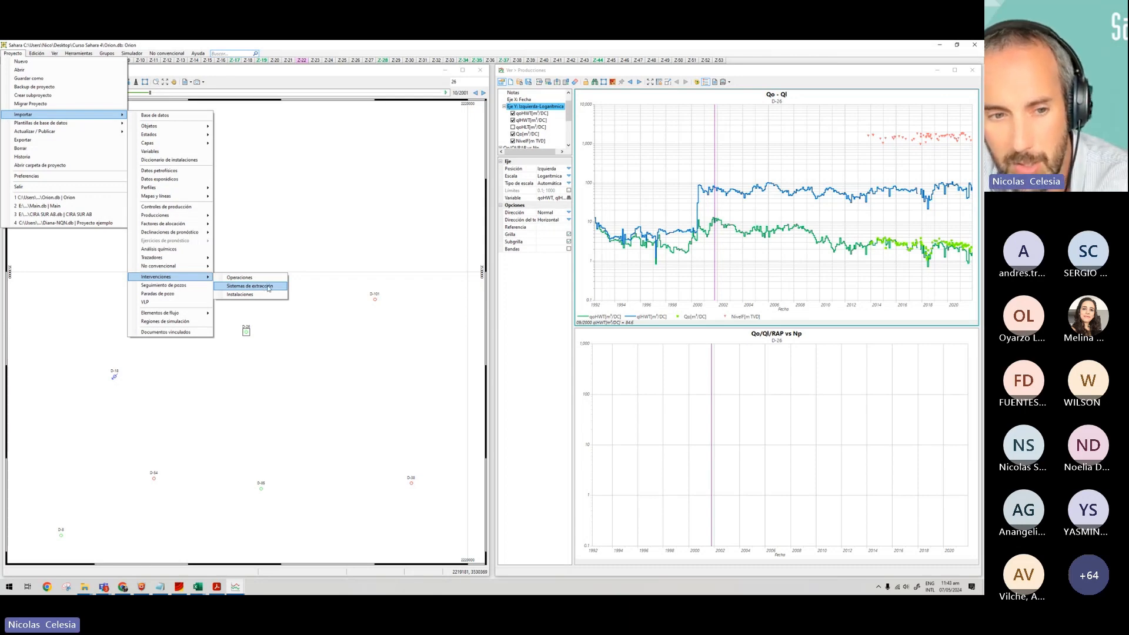
pyautogui.click(268, 288)
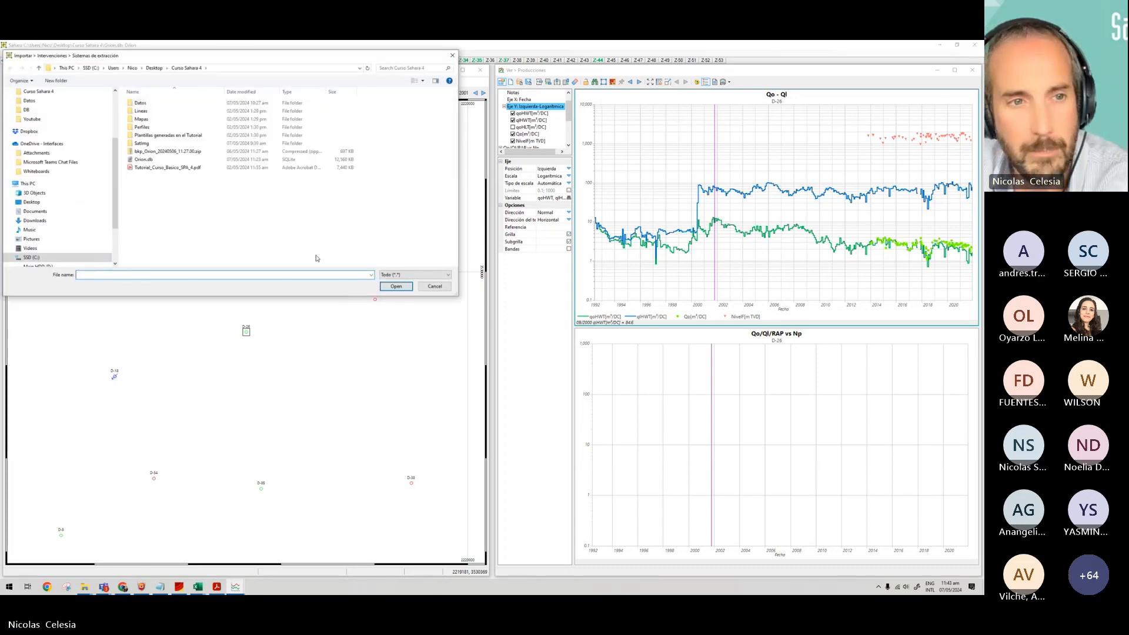
pyautogui.doubleClick(141, 103)
pyautogui.click(150, 111)
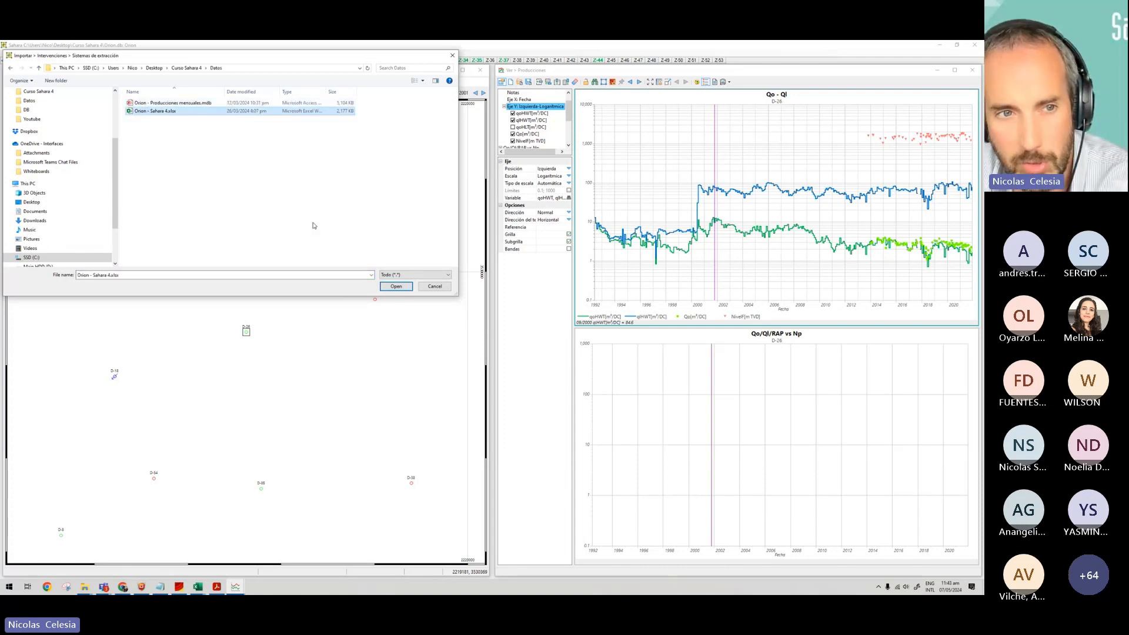
pyautogui.click(395, 287)
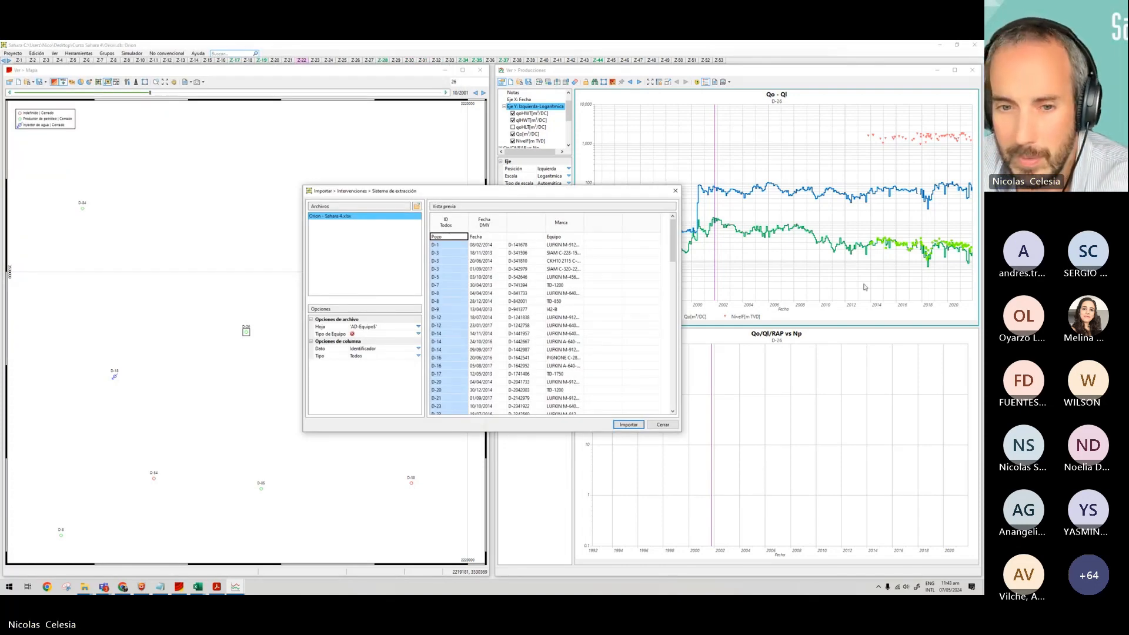
# Set the import sheet to Equipos BM$ and the equipment type to Bombeo Mecánico.
pyautogui.click(418, 327)
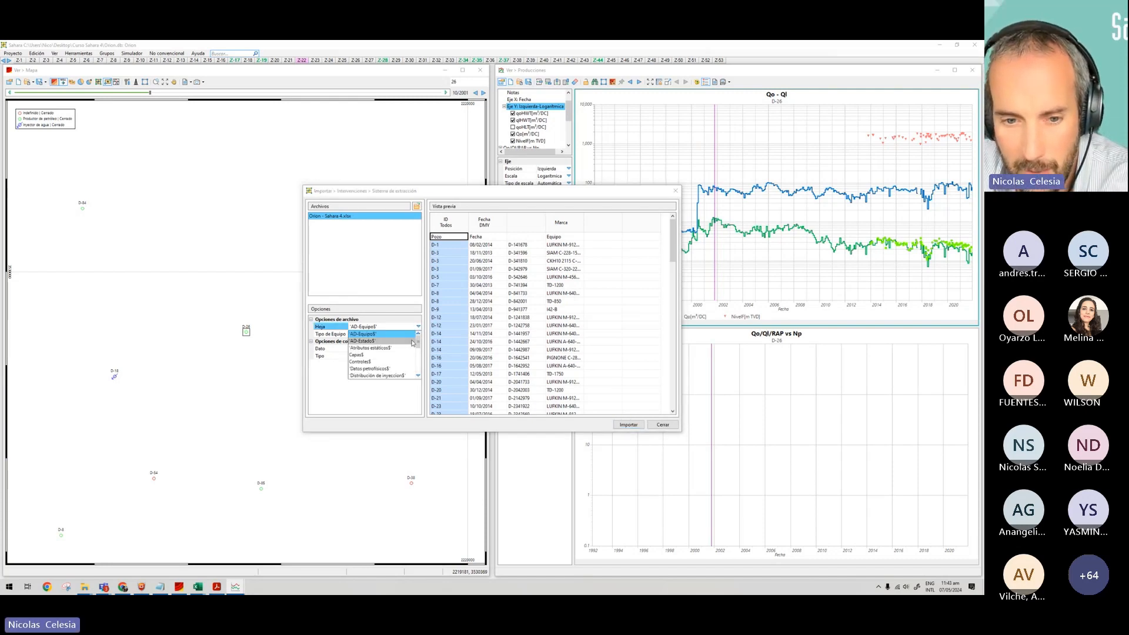
pyautogui.scroll(-2, 413, 343)
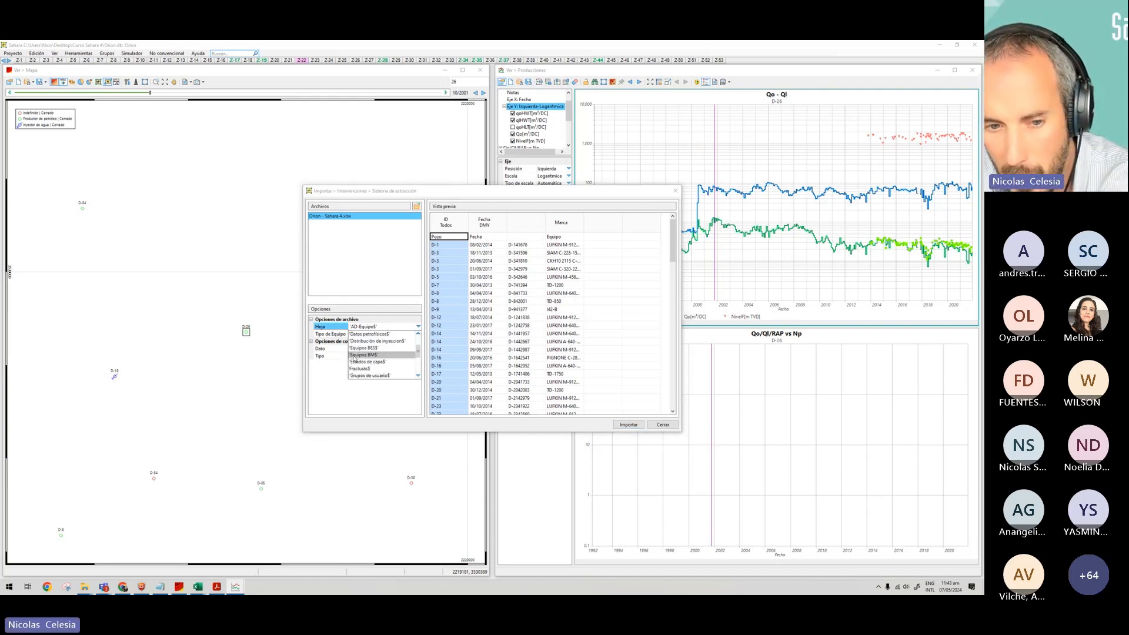
pyautogui.click(357, 355)
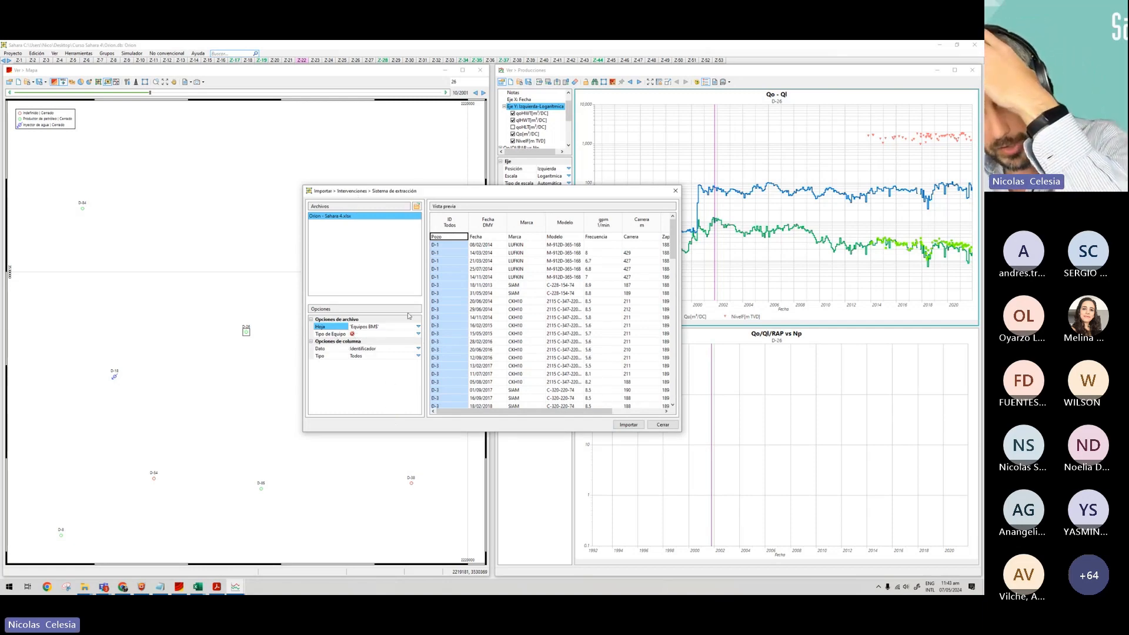
pyautogui.click(417, 334)
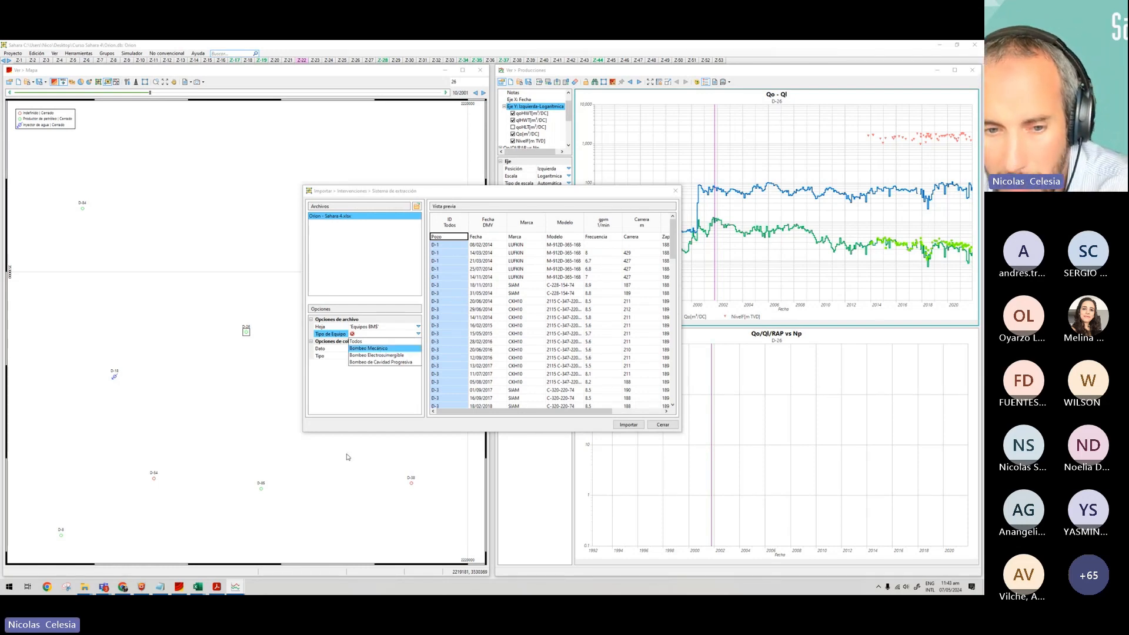
pyautogui.click(369, 348)
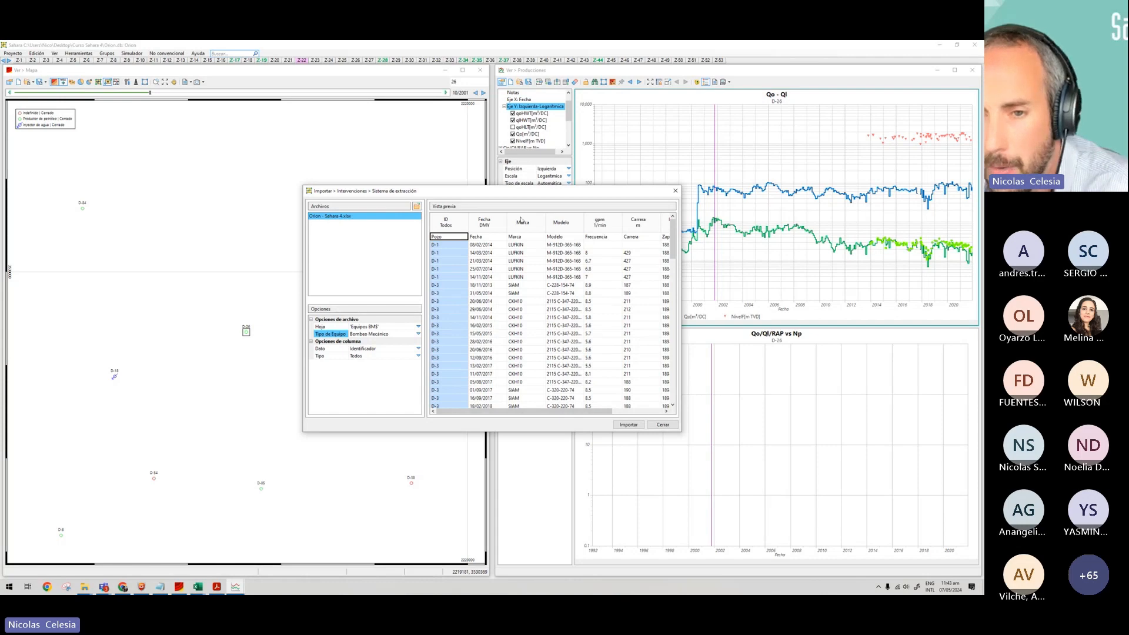
# Check the preview columns, import the mechanical pumping equipment records, and close the import window.
pyautogui.moveTo(535, 412)
pyautogui.mouseDown()
pyautogui.moveTo(603, 414)
pyautogui.moveTo(513, 407)
pyautogui.mouseUp()
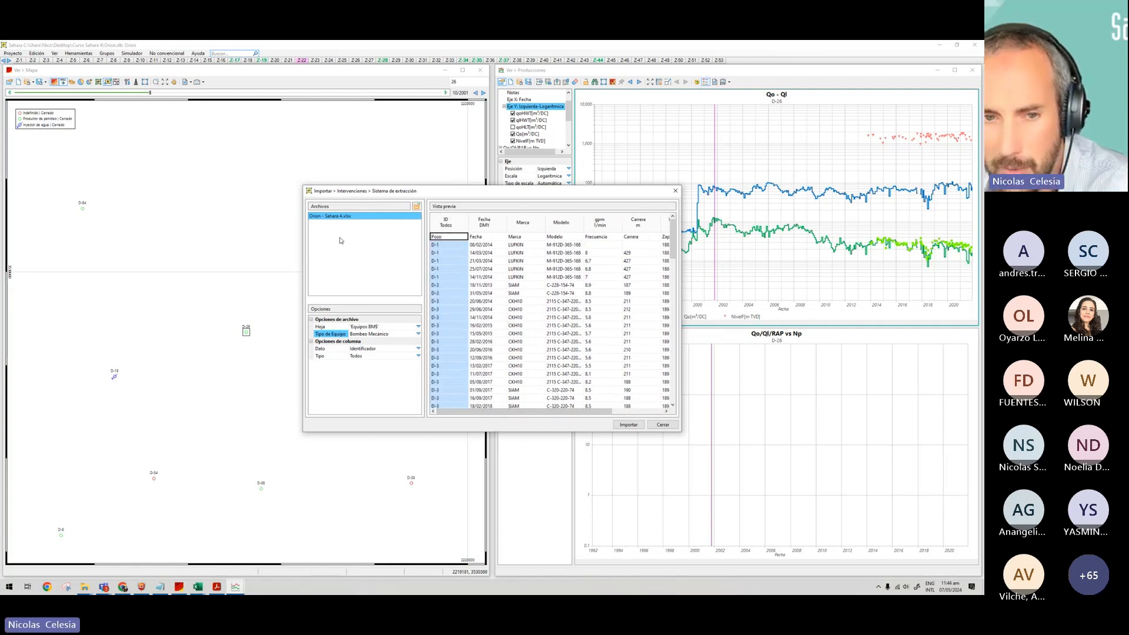
pyautogui.click(628, 424)
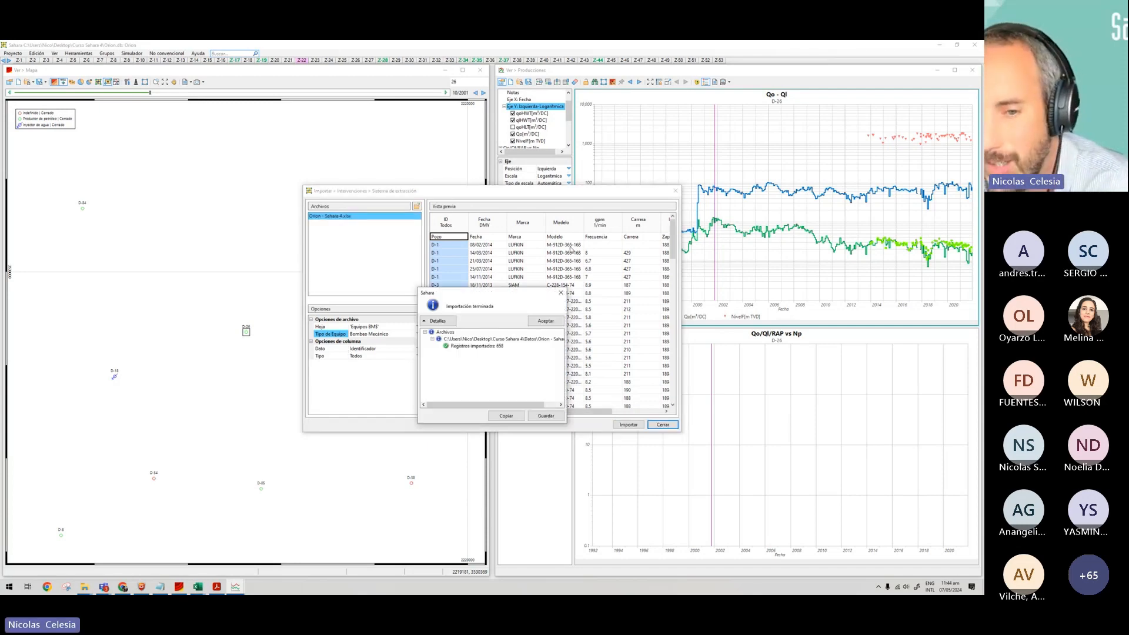
pyautogui.click(546, 323)
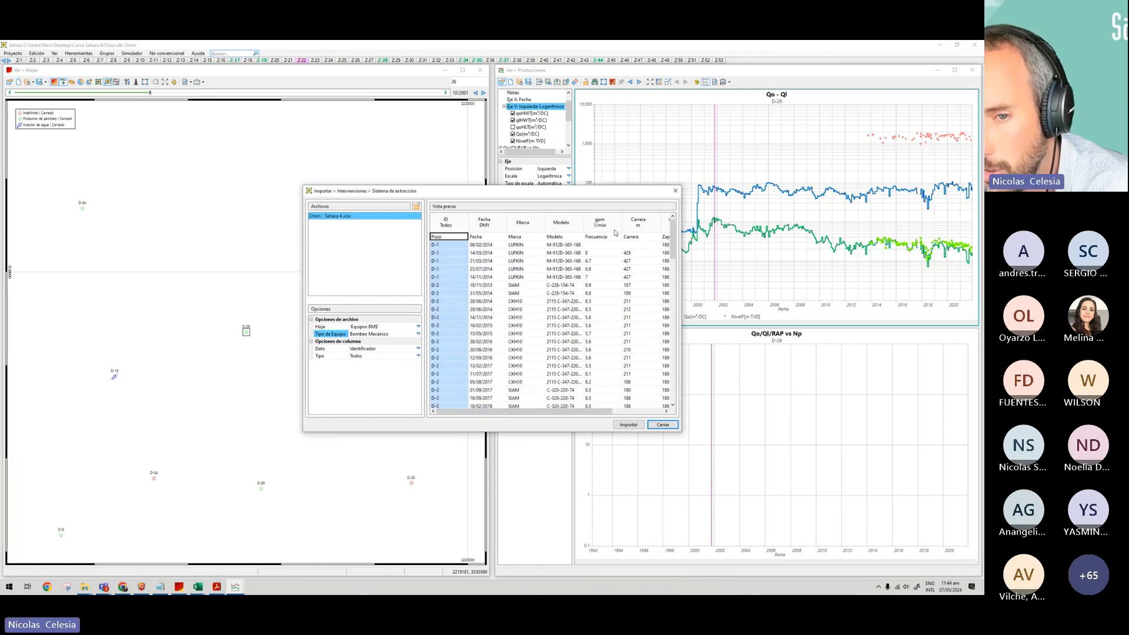
pyautogui.click(662, 425)
# Search the project's variable editor for "bomb" and clear the search.
pyautogui.click(37, 53)
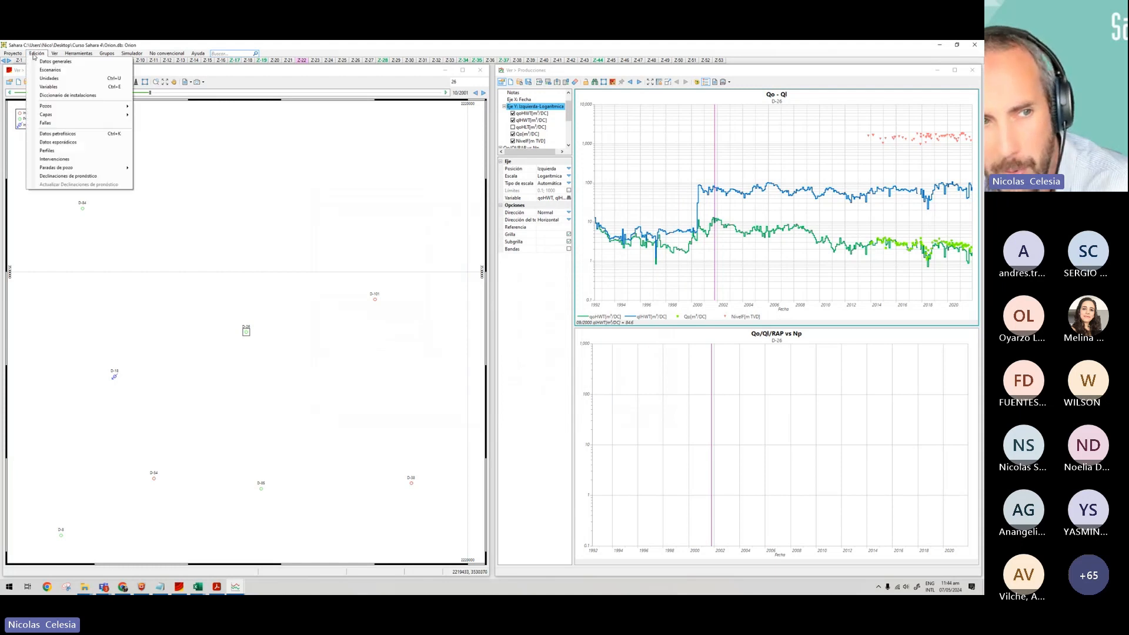
pyautogui.click(48, 87)
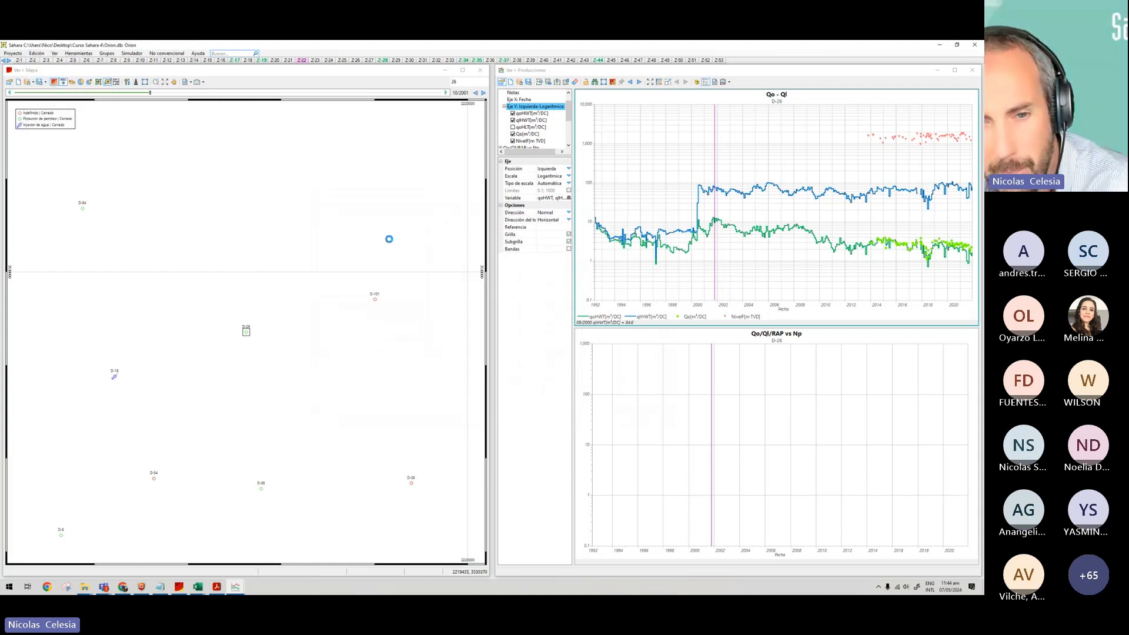
pyautogui.click(363, 212)
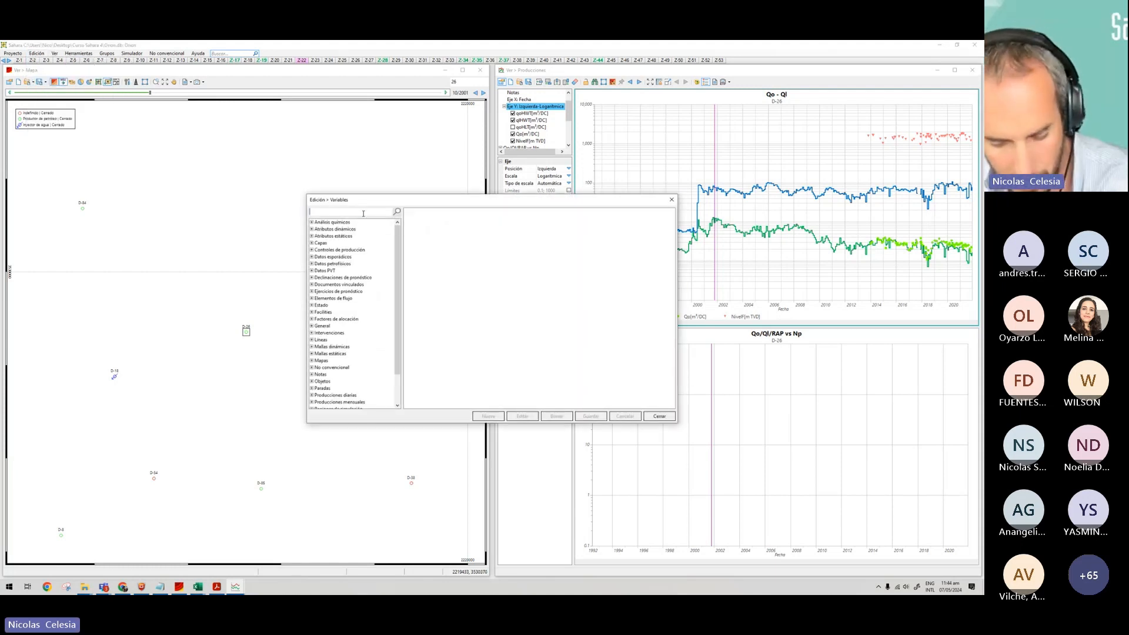
pyautogui.write('bomb')
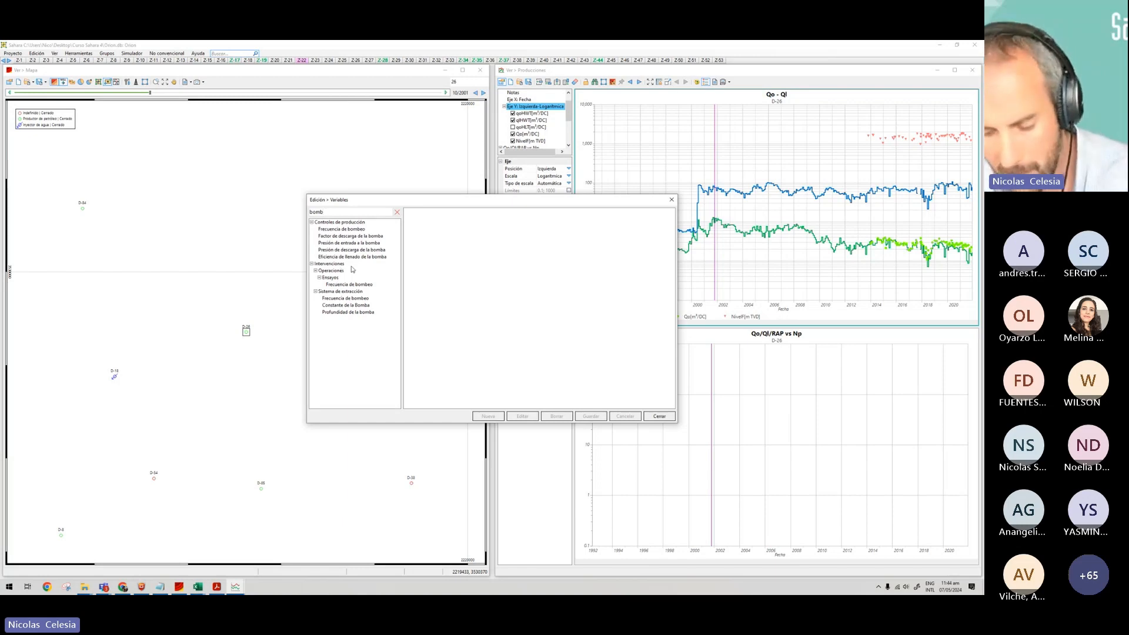
pyautogui.press('BackSpace')
pyautogui.press('BackSpace')
pyautogui.press('BackSpace')
pyautogui.press('BackSpace')
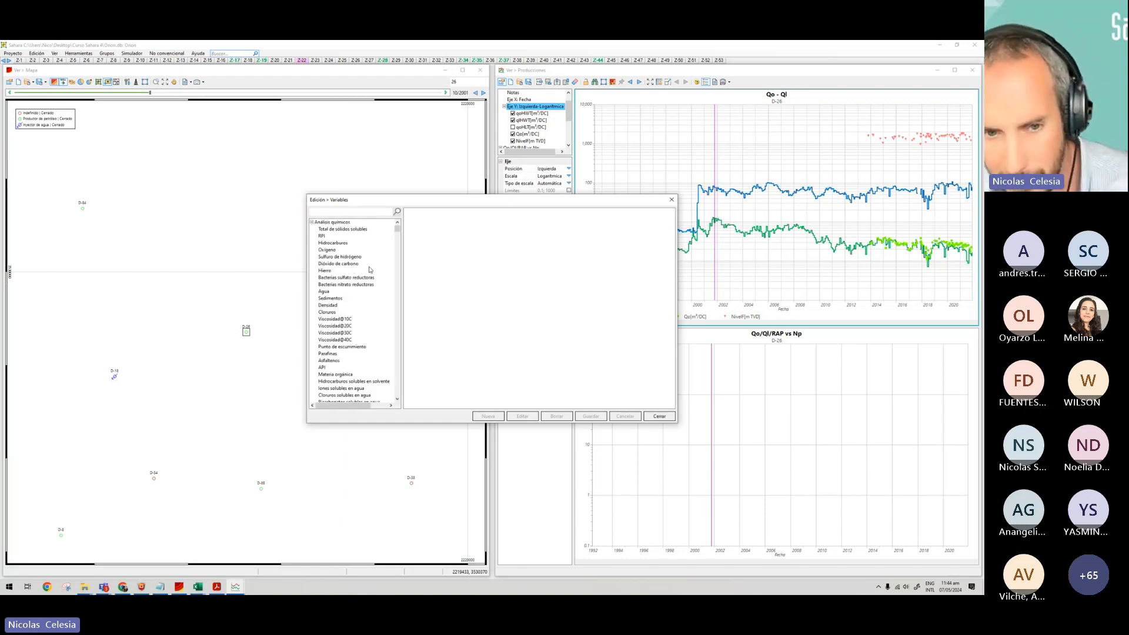
# Examine the definitions and keywords of the Sistema de extracción variables under Intervenciones, then close the variable editor.
pyautogui.click(343, 244)
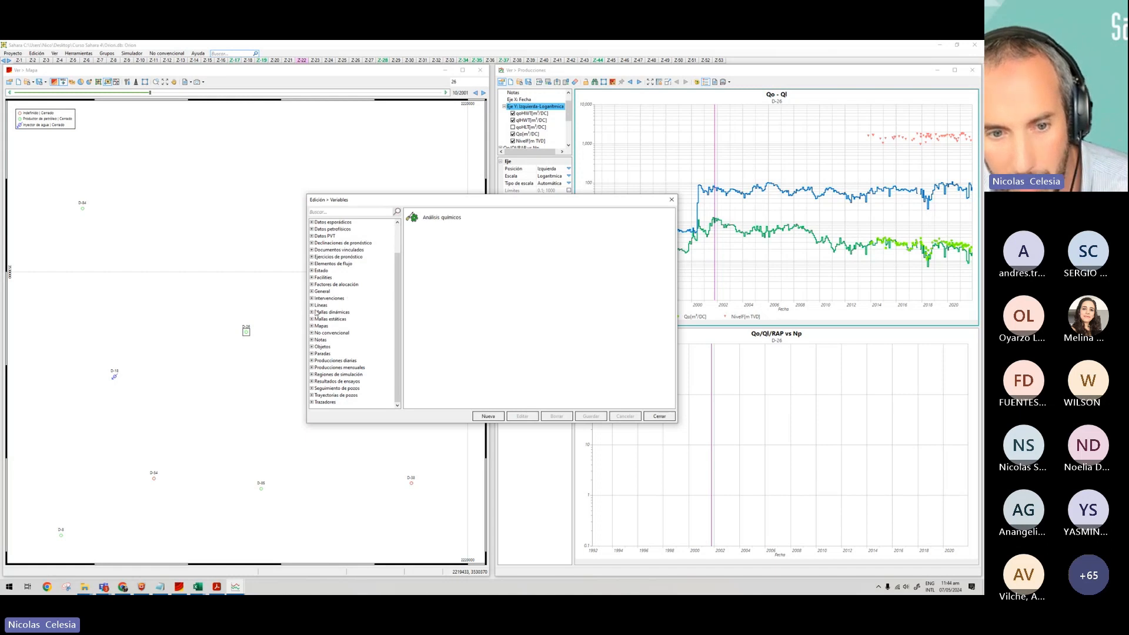
pyautogui.click(313, 299)
pyautogui.click(317, 319)
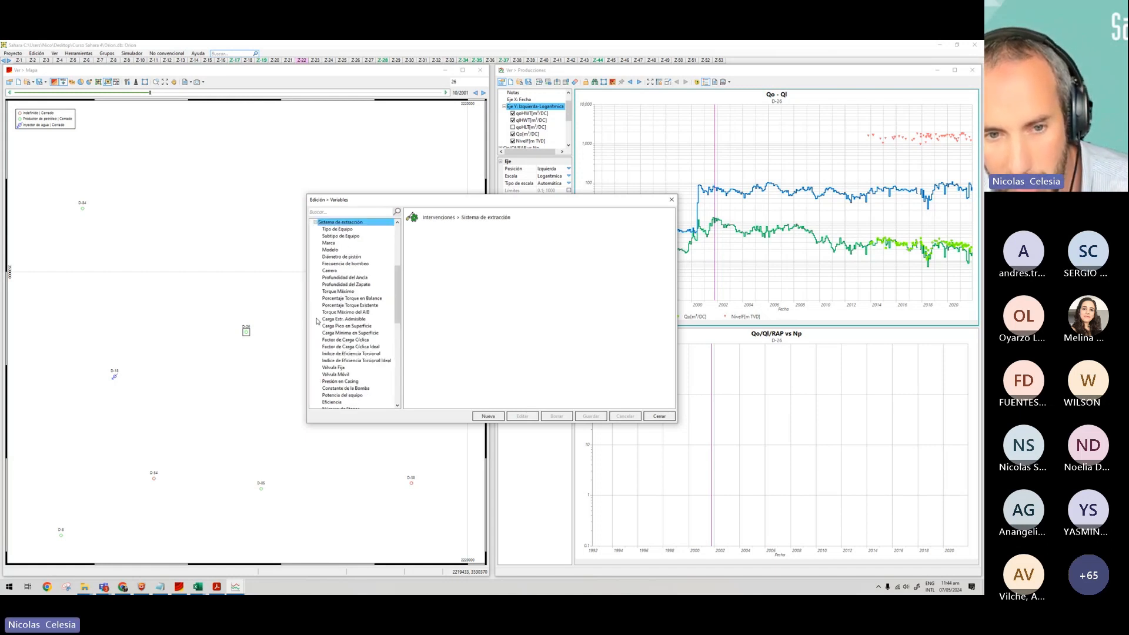
pyautogui.click(339, 250)
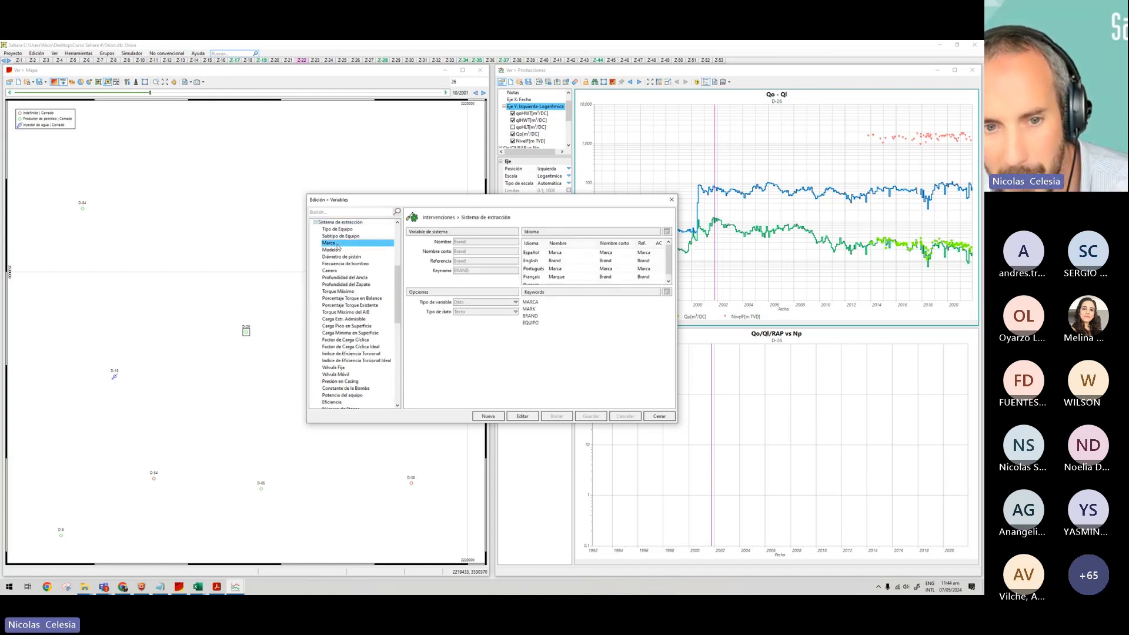
pyautogui.scroll(-6, 339, 263)
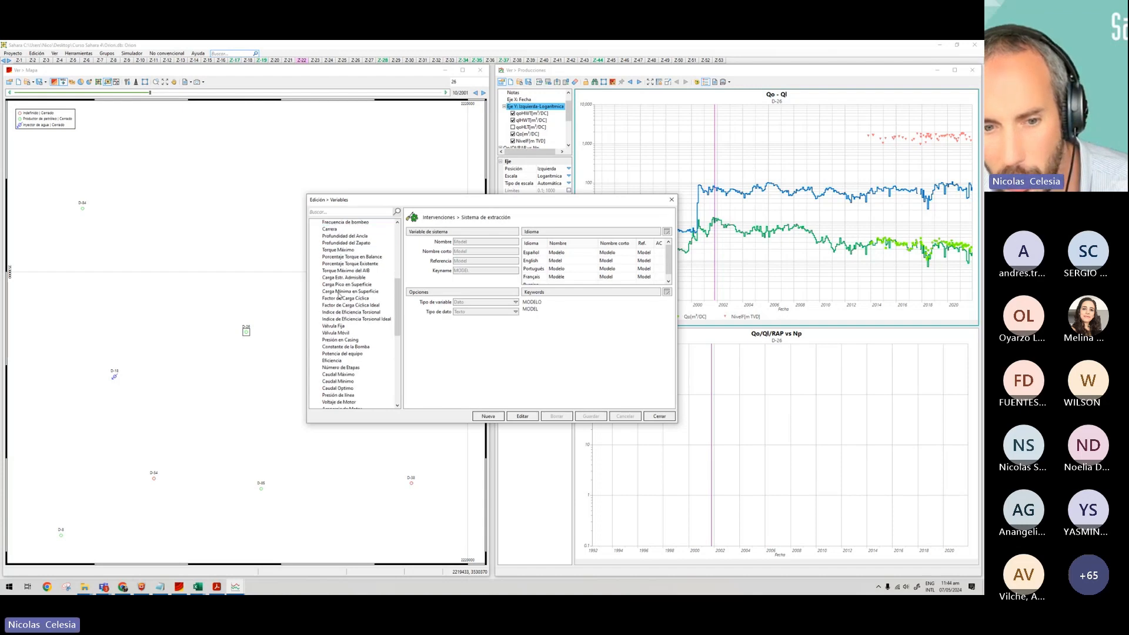
pyautogui.scroll(-3, 341, 308)
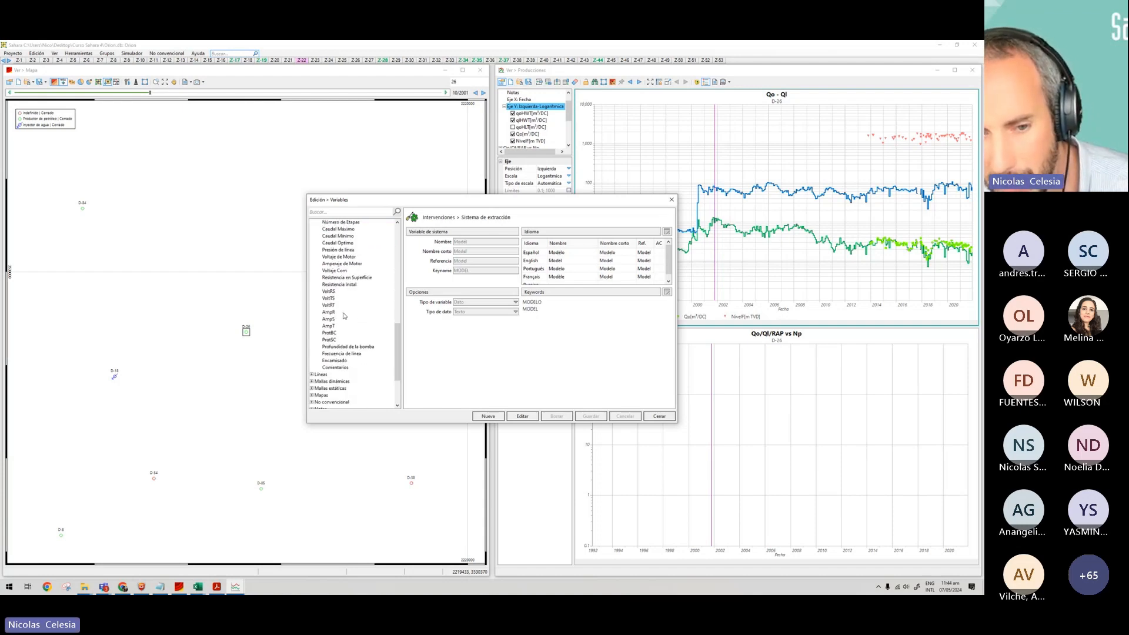
pyautogui.click(342, 367)
pyautogui.click(341, 360)
pyautogui.click(341, 347)
pyautogui.click(332, 319)
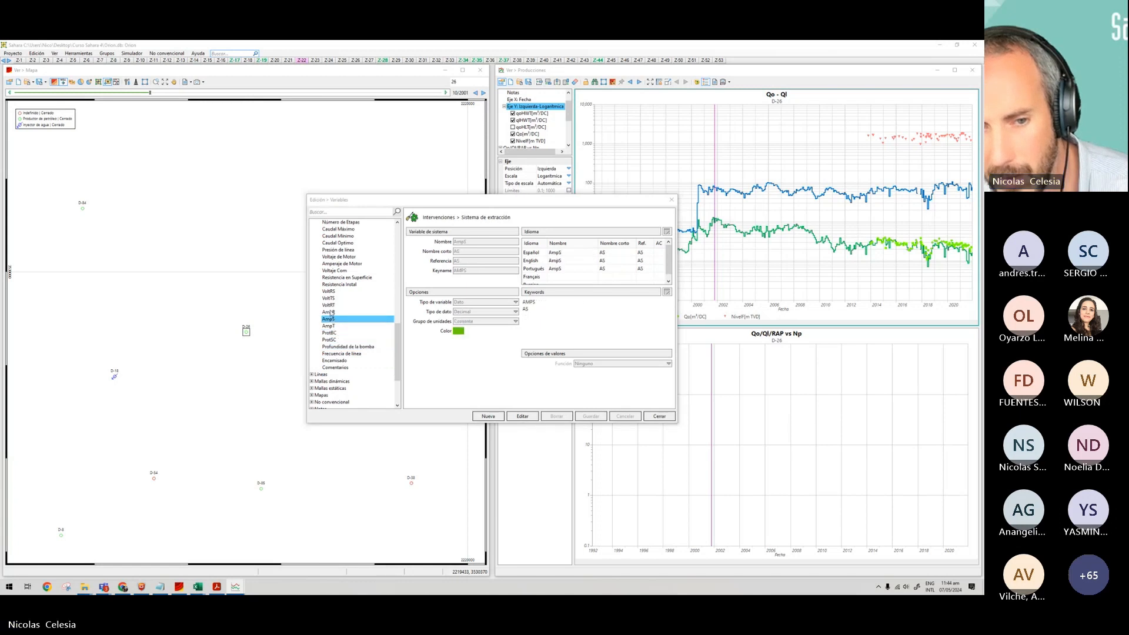
pyautogui.click(331, 299)
pyautogui.click(335, 277)
pyautogui.press('Up')
pyautogui.press('Up')
pyautogui.press('Up')
pyautogui.press('Up')
pyautogui.press('Up')
pyautogui.press('Up')
pyautogui.press('Up')
pyautogui.scroll(4, 342, 306)
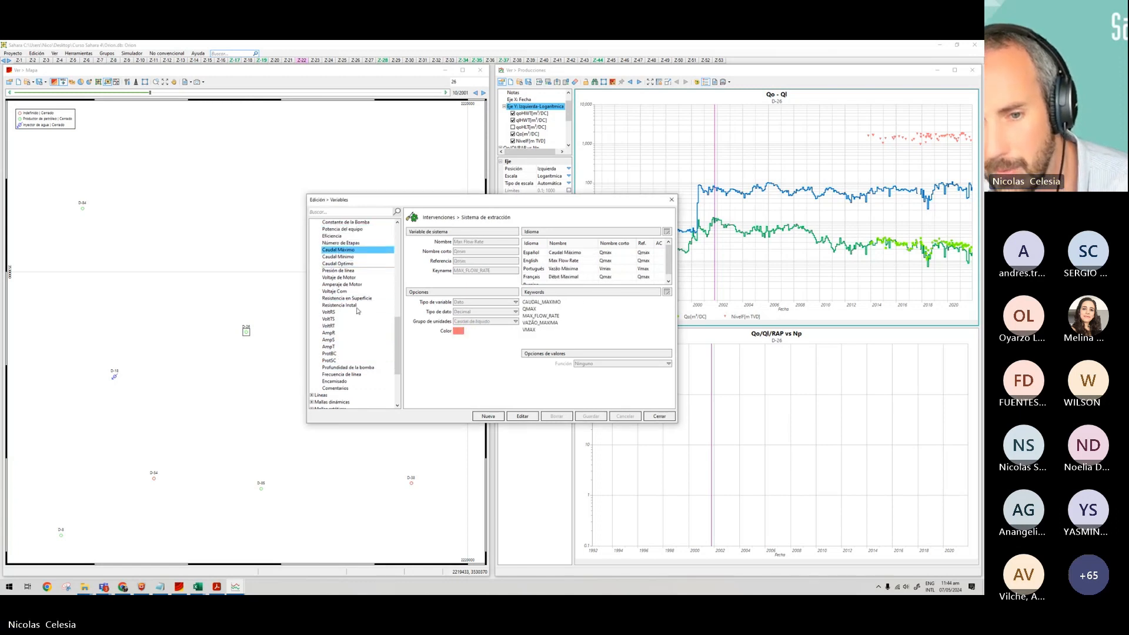
pyautogui.press('Up')
pyautogui.press('Up')
pyautogui.press('Up')
pyautogui.press('Up')
pyautogui.press('Up')
pyautogui.press('Up')
pyautogui.press('Up')
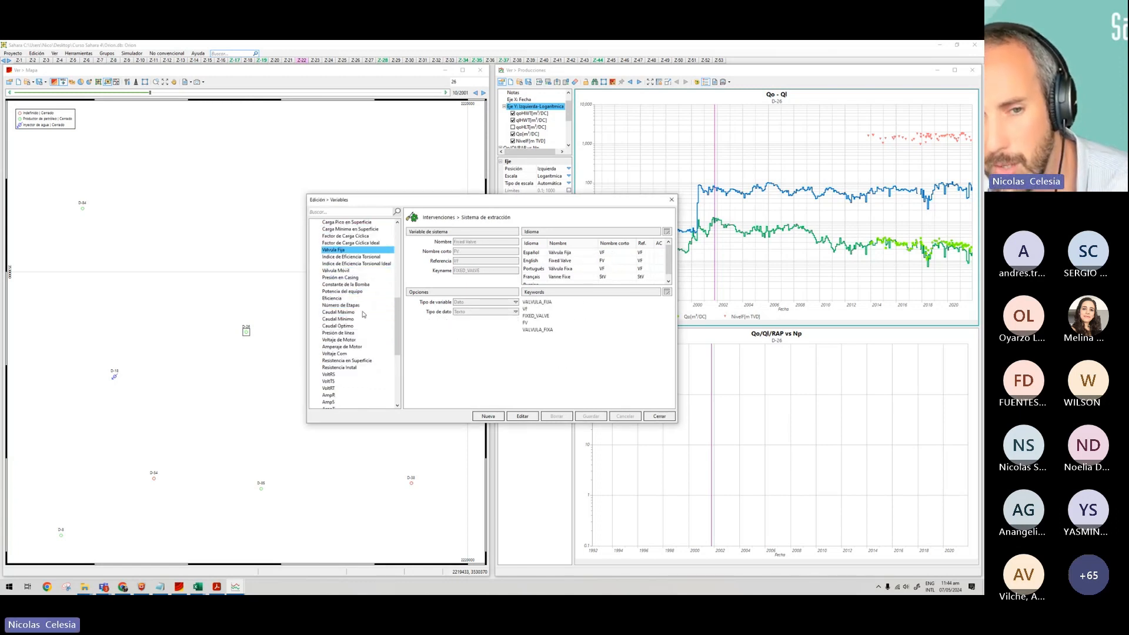
pyautogui.scroll(4, 358, 311)
pyautogui.scroll(1, 363, 315)
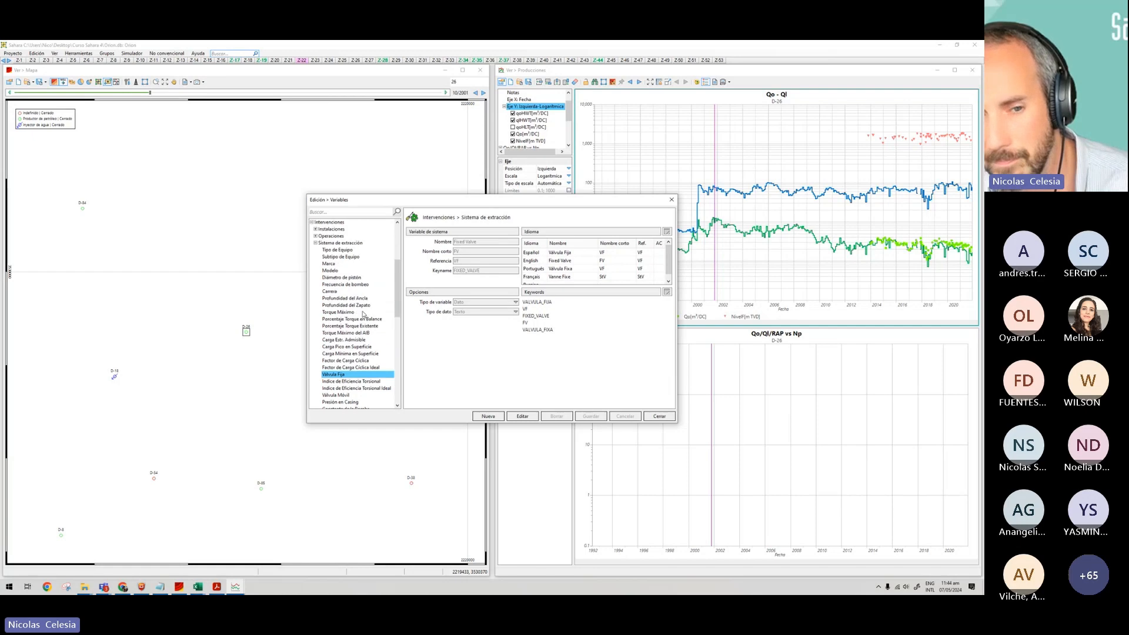
pyautogui.click(670, 419)
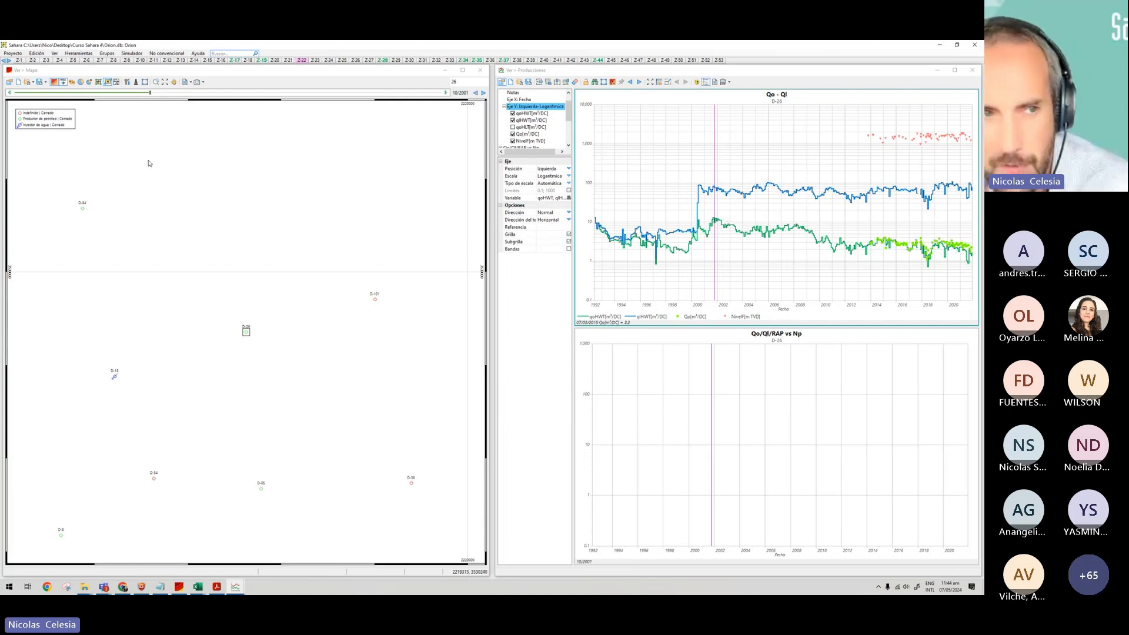
# Start an import of Intervenciones extraction systems from the Orion - Sahara 4.xlsx workbook in the Datos folder.
pyautogui.click(18, 55)
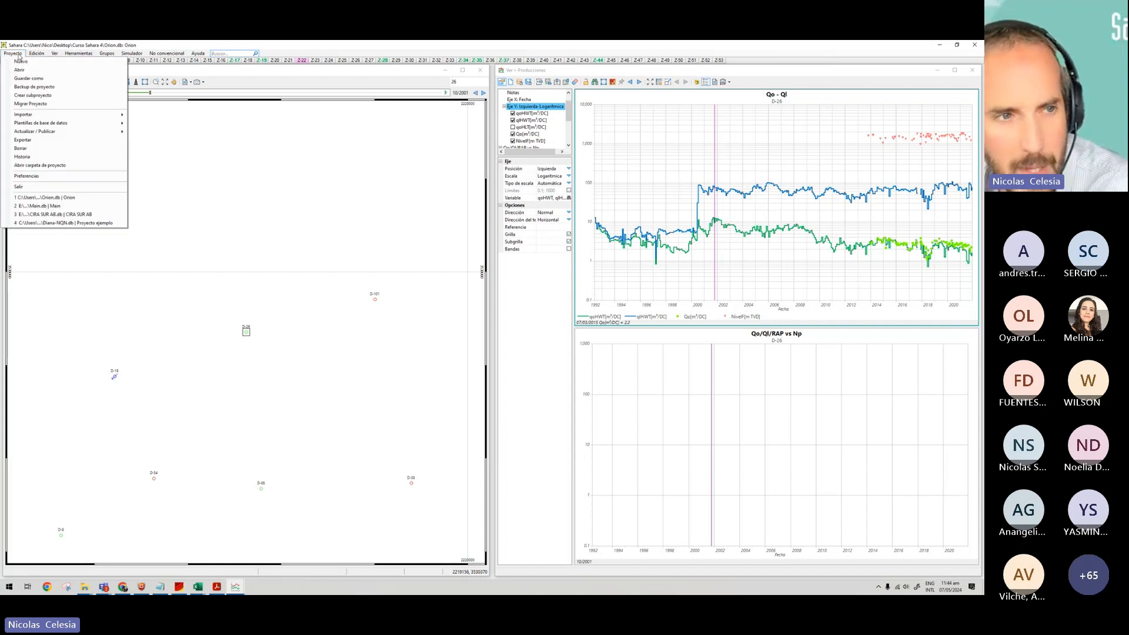
pyautogui.moveTo(35, 114)
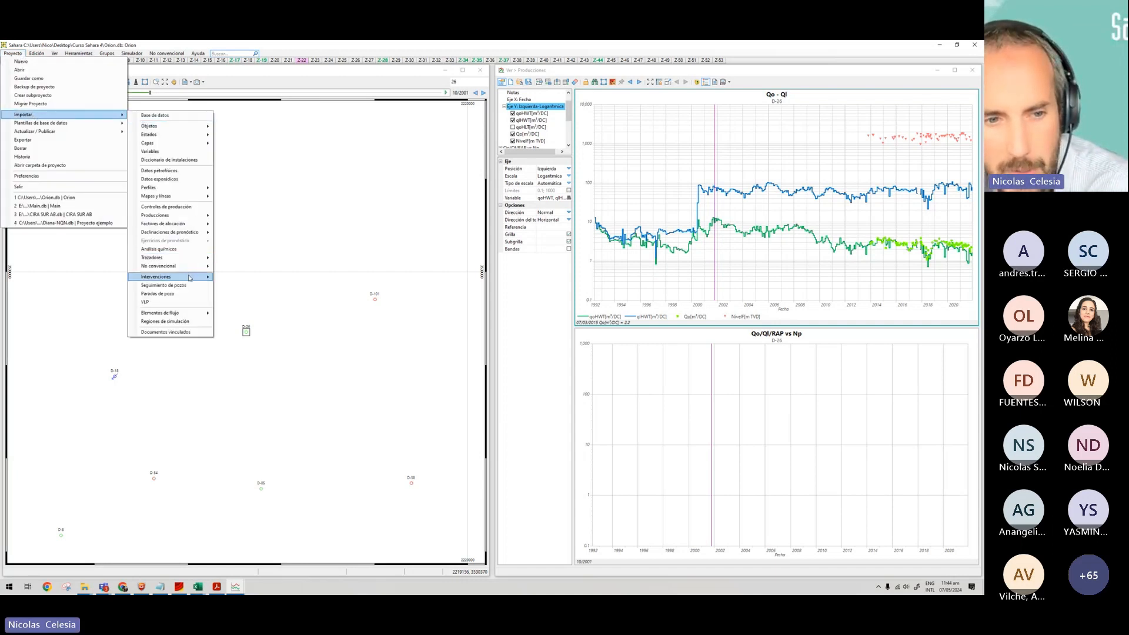
pyautogui.moveTo(189, 278)
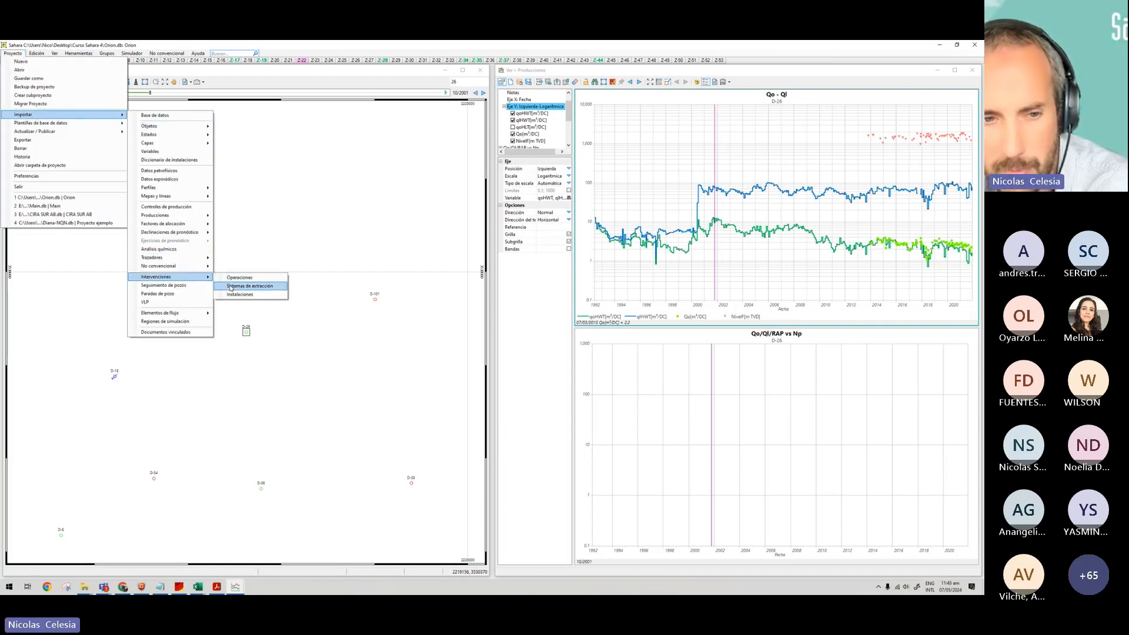
pyautogui.click(247, 286)
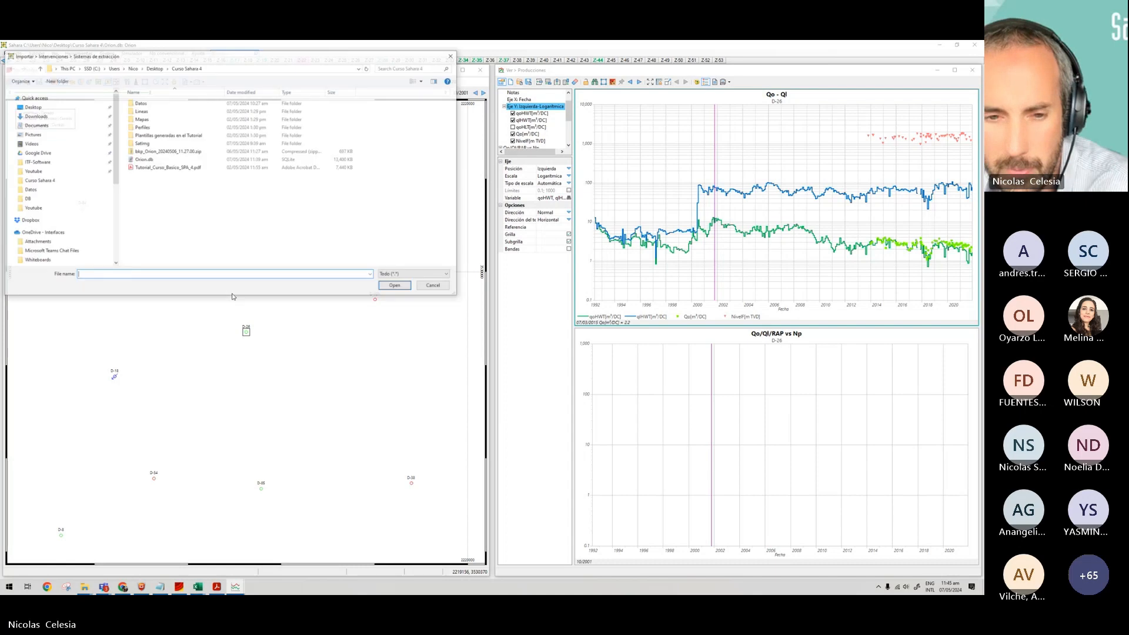
pyautogui.doubleClick(152, 104)
pyautogui.click(154, 111)
pyautogui.click(404, 288)
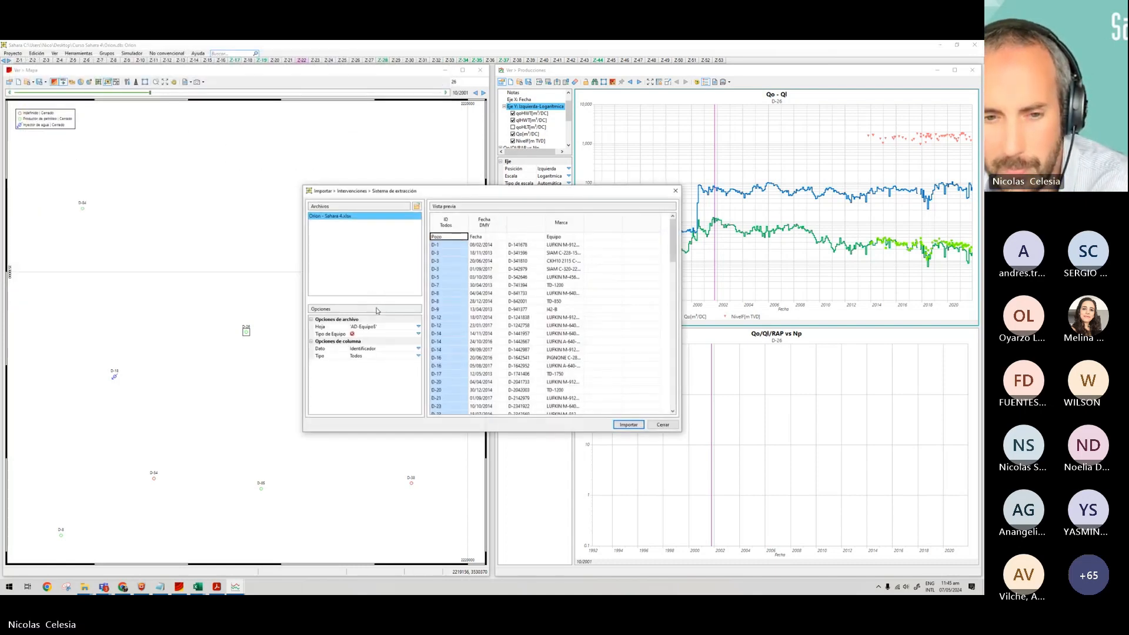
# Set the import sheet to Equipos BES$ and the equipment type to Bombeo Electrosumergible.
pyautogui.click(418, 326)
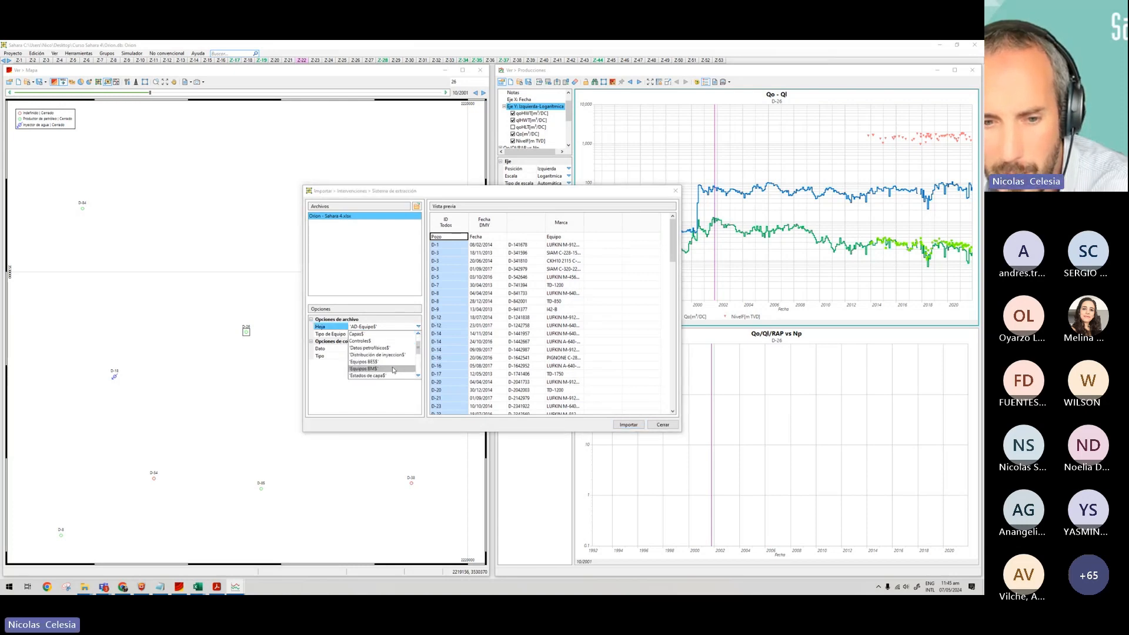
pyautogui.click(375, 362)
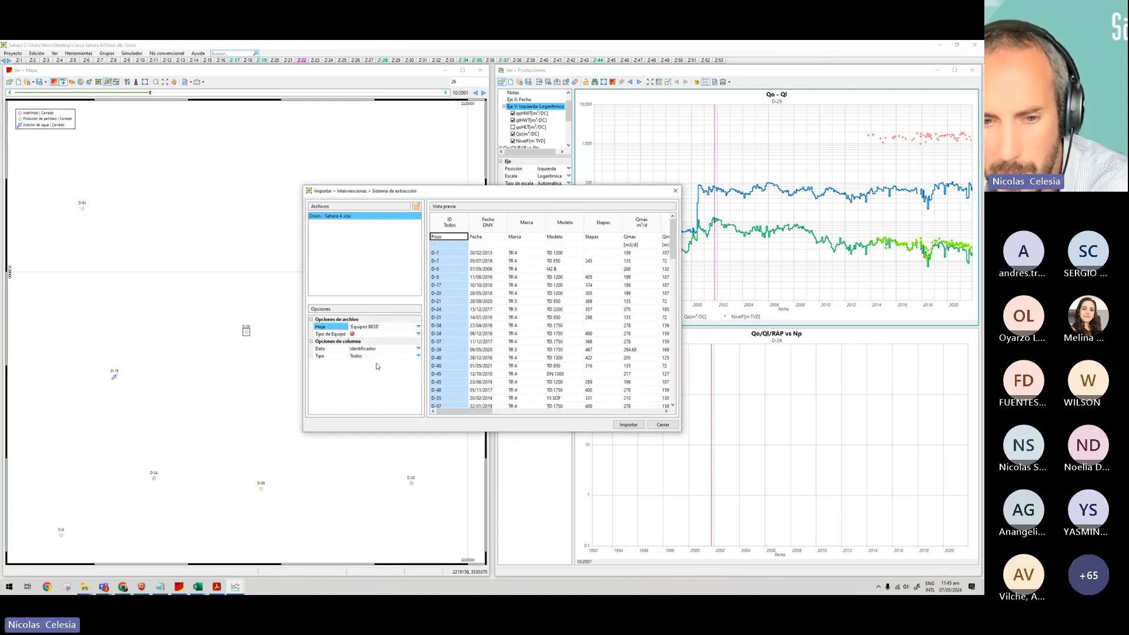
pyautogui.click(417, 334)
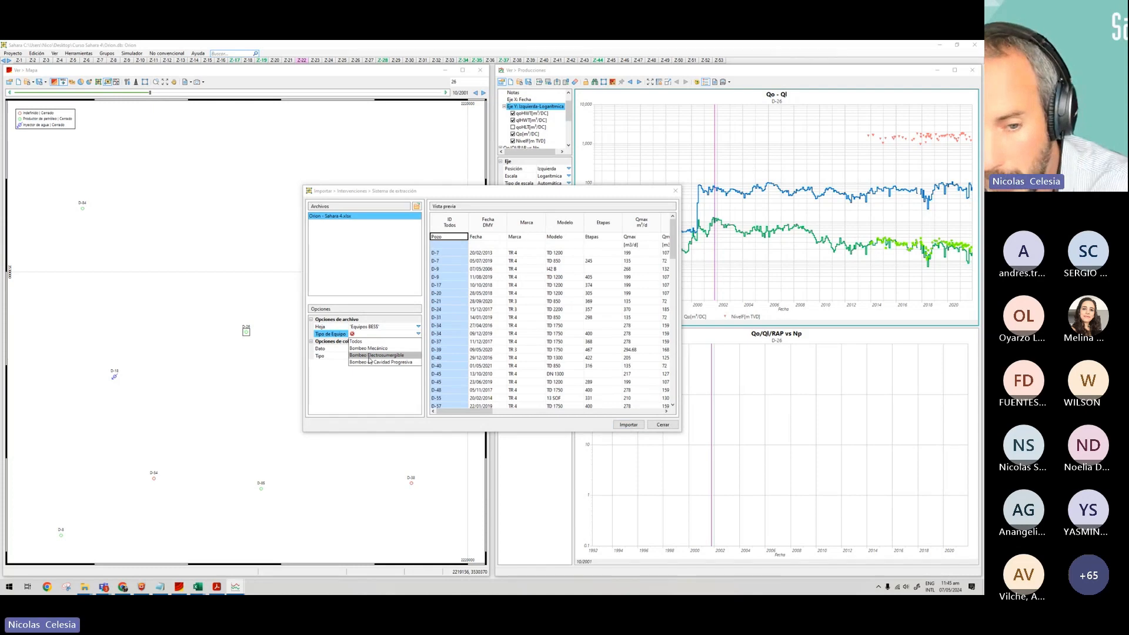
pyautogui.click(369, 357)
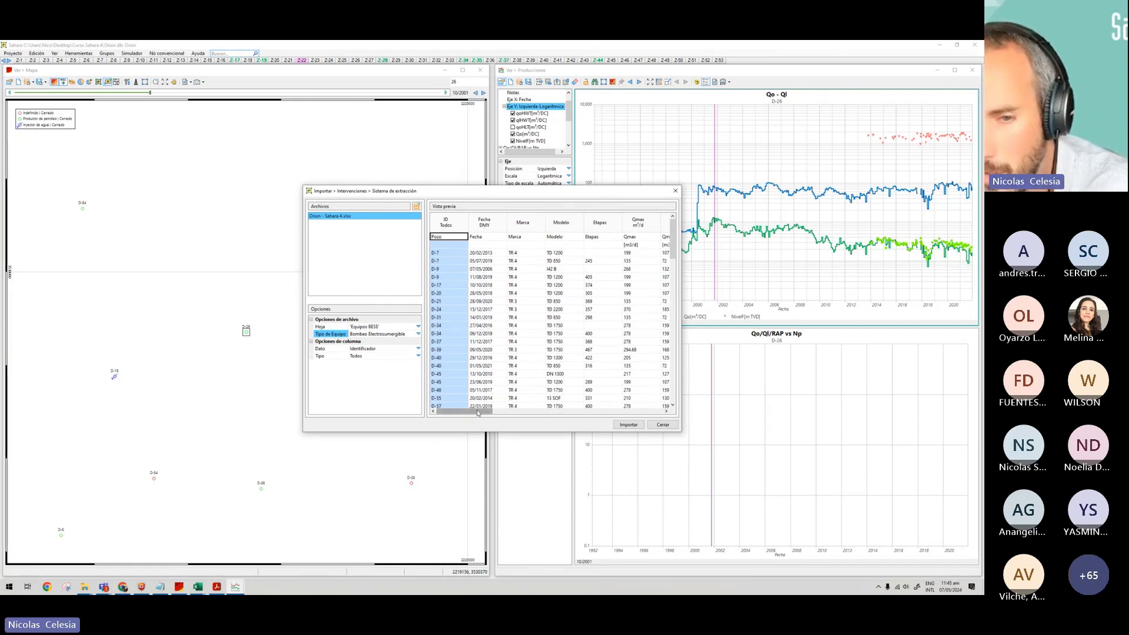
# Import the electrosubmersible pumping equipment records, review the import details, and close the import window.
pyautogui.moveTo(478, 411)
pyautogui.mouseDown()
pyautogui.moveTo(667, 417)
pyautogui.moveTo(472, 414)
pyautogui.mouseUp()
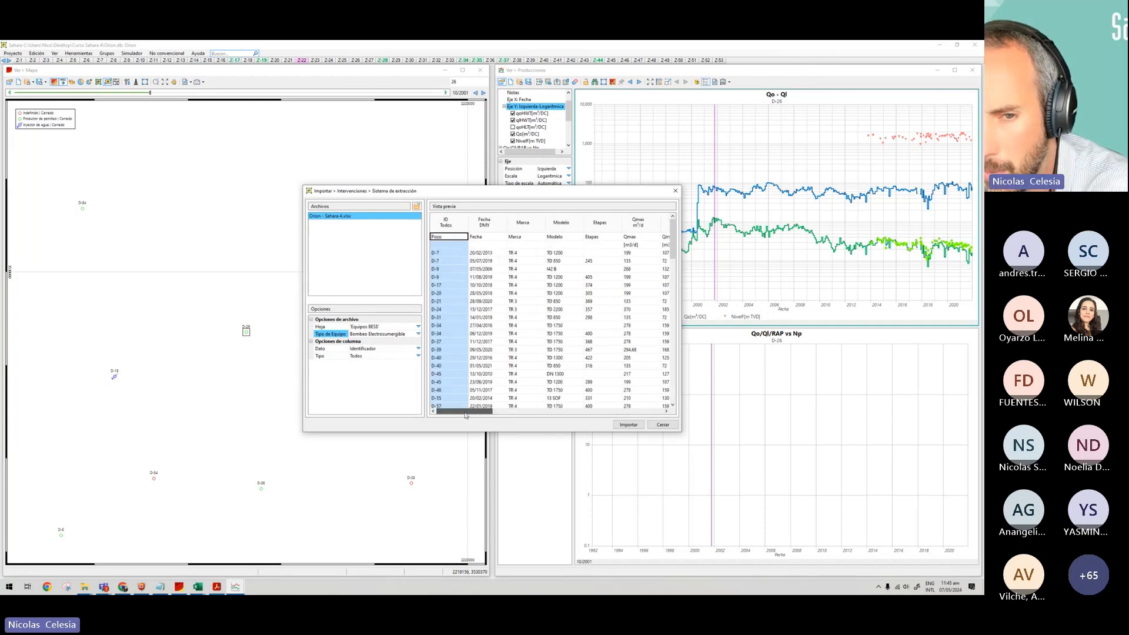
pyautogui.click(628, 425)
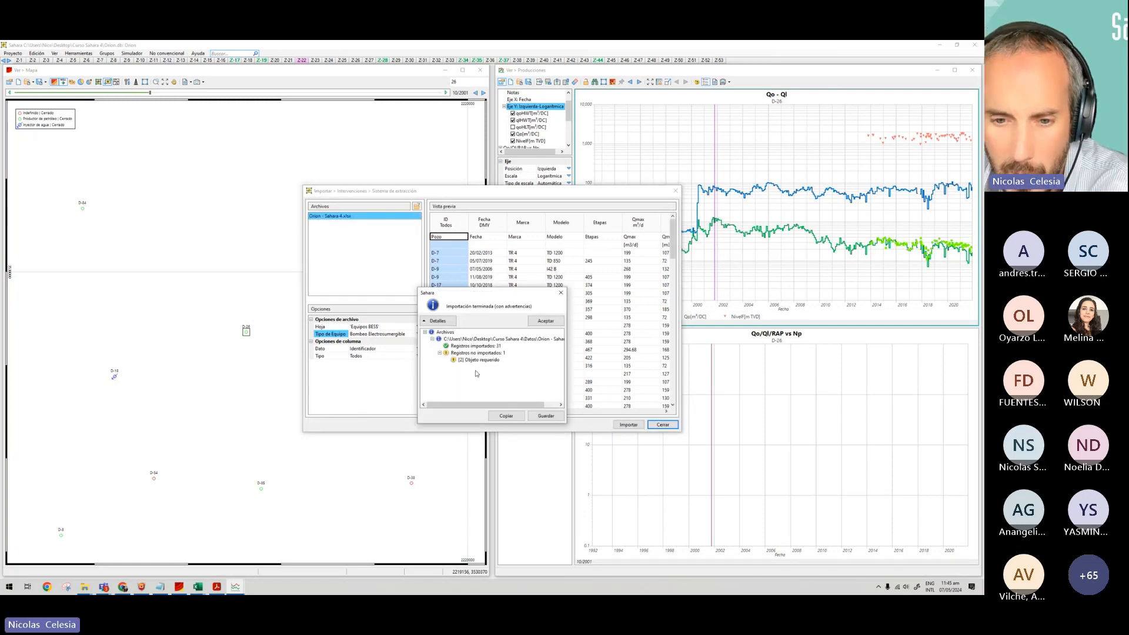
pyautogui.moveTo(483, 406); pyautogui.dragTo(515, 408)
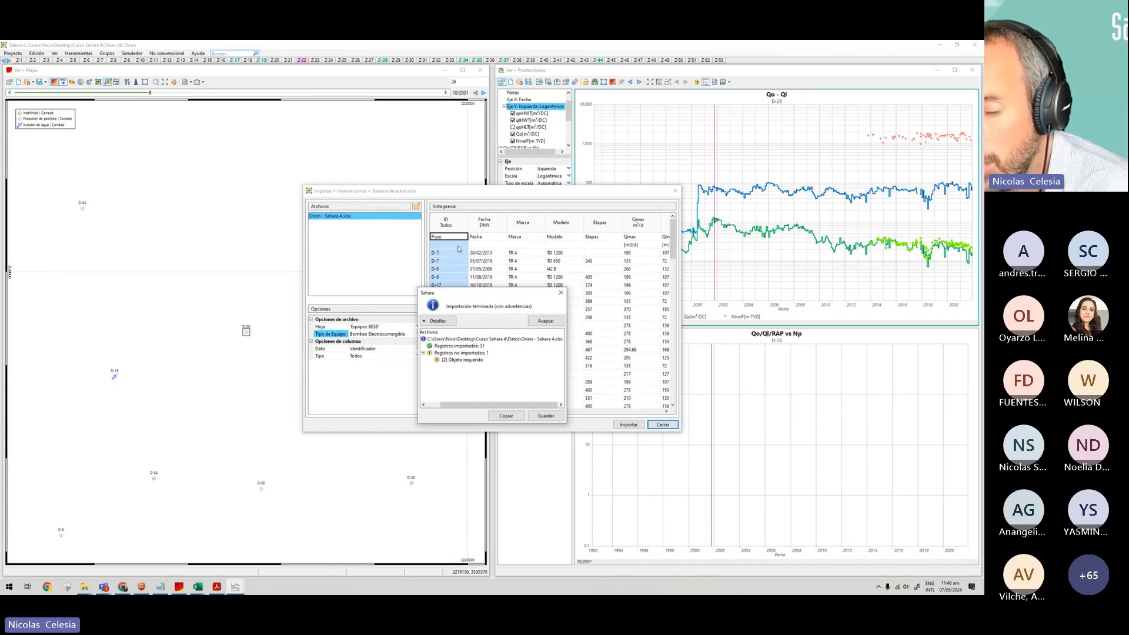
pyautogui.click(546, 321)
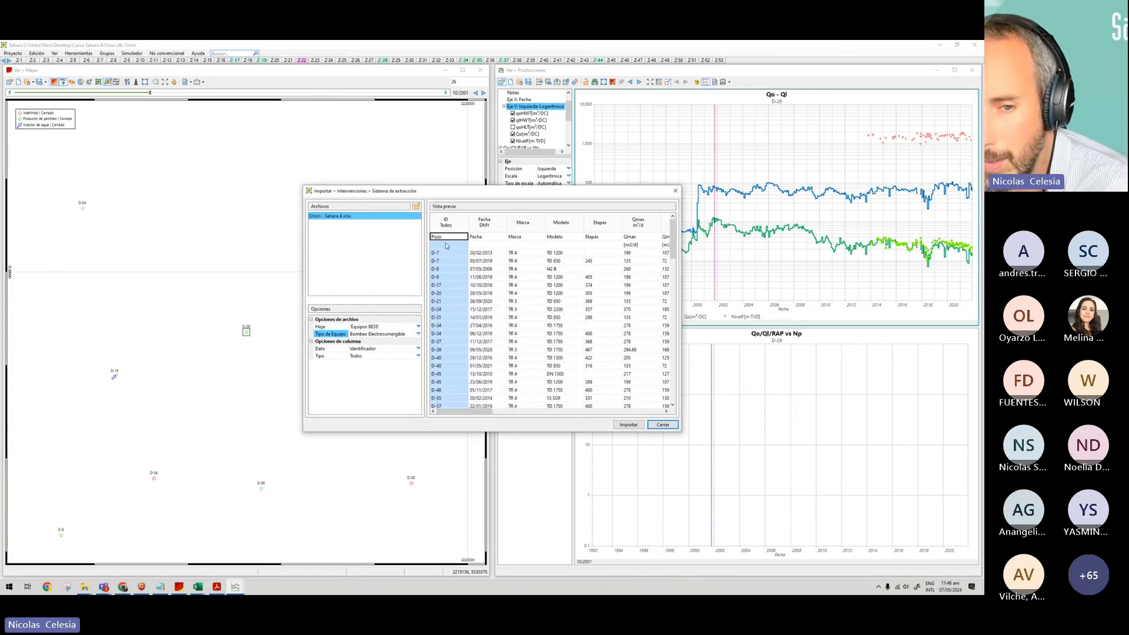
pyautogui.click(662, 425)
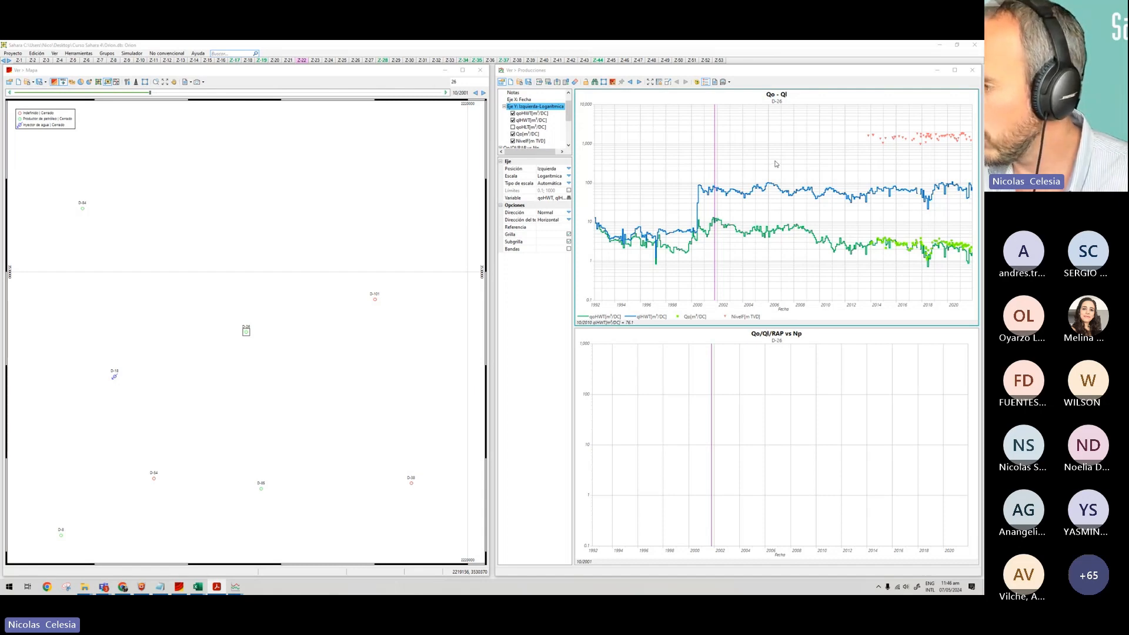
# Browse to other wells' production curves, then locate well D-7 on the map to plot its history.
pyautogui.click(633, 85)
pyautogui.click(632, 83)
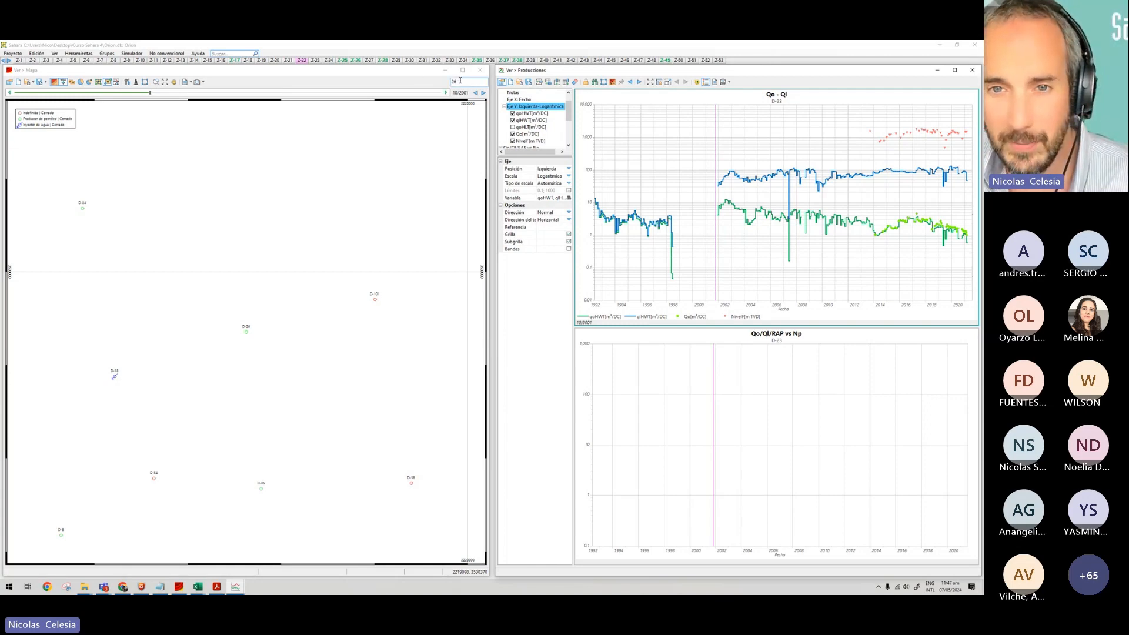
pyautogui.click(481, 90)
pyautogui.write('7')
pyautogui.press('Return')
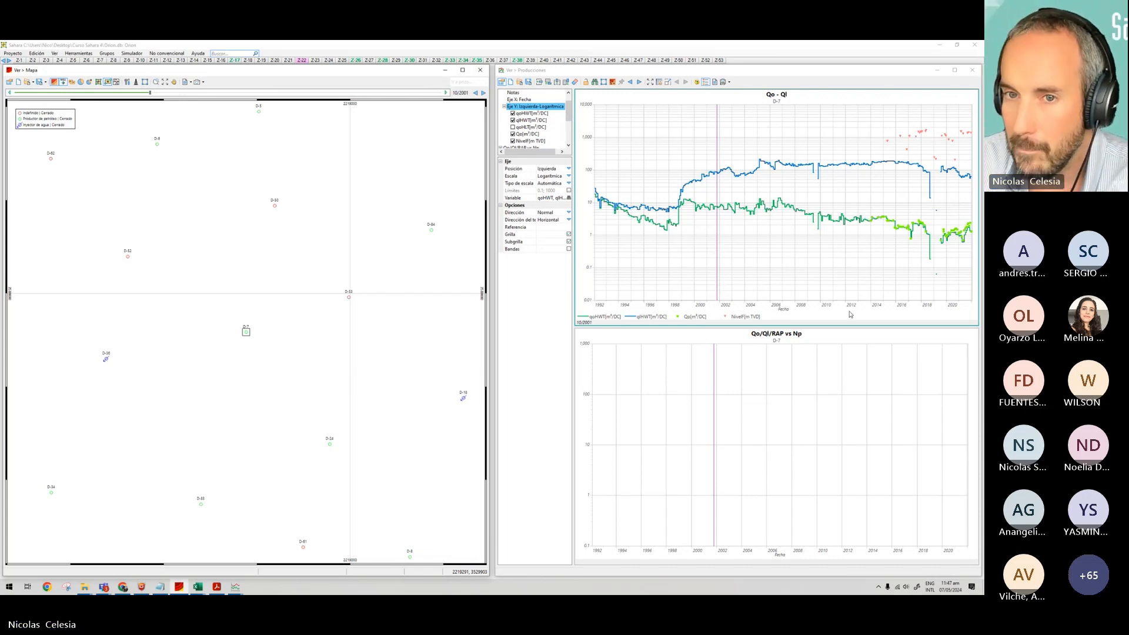
# Load the saved Q-T;Rap-Np production template into the production view.
pyautogui.click(520, 84)
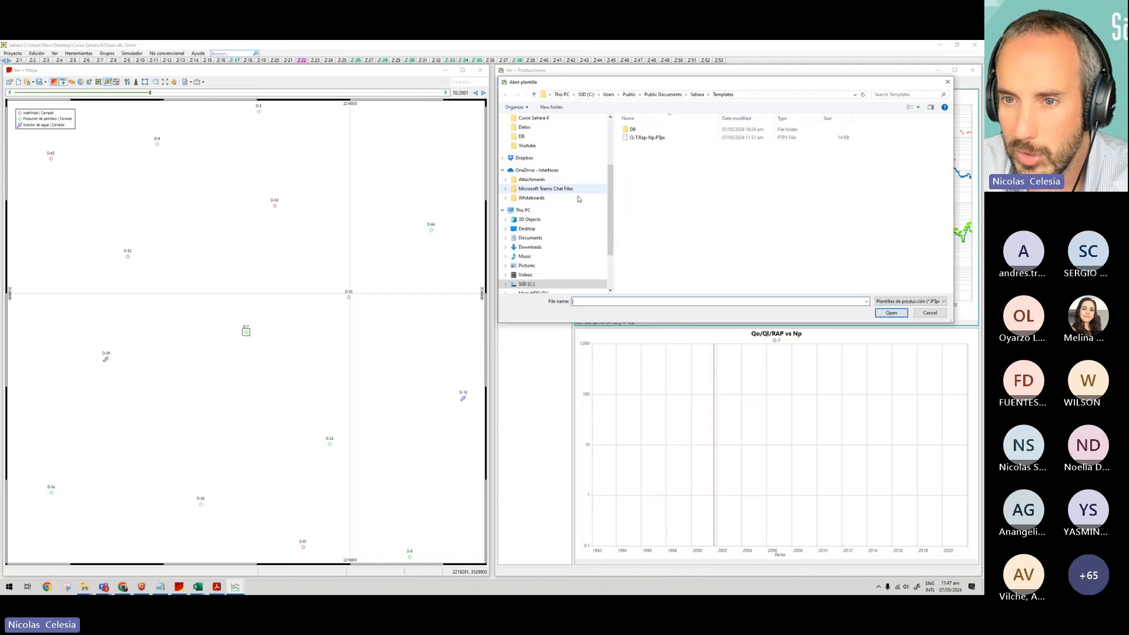
pyautogui.click(663, 139)
pyautogui.click(891, 313)
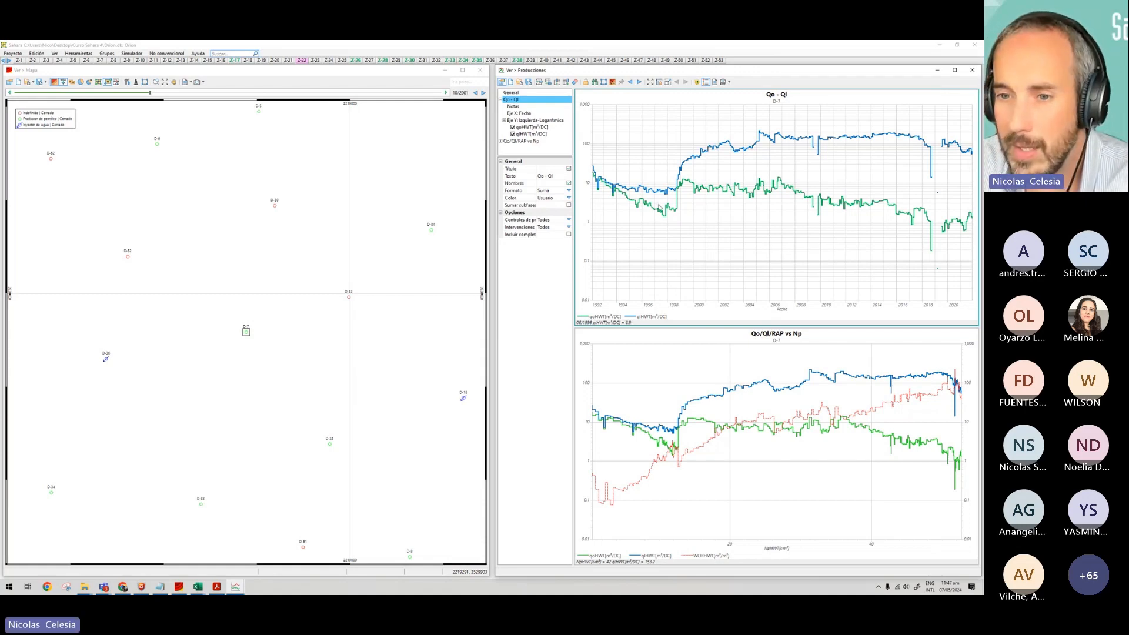
# Add a new empty chart to the production view and place it between Qo - Ql and Qo/Ql/RAP vs Np.
pyautogui.click(539, 83)
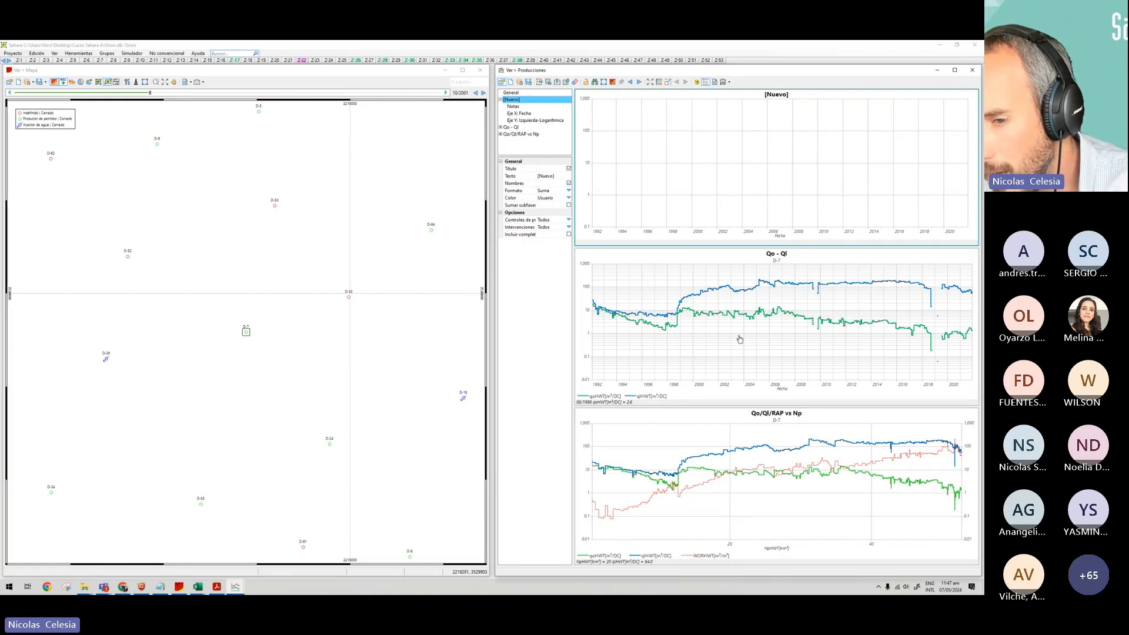
pyautogui.moveTo(740, 339); pyautogui.dragTo(748, 165)
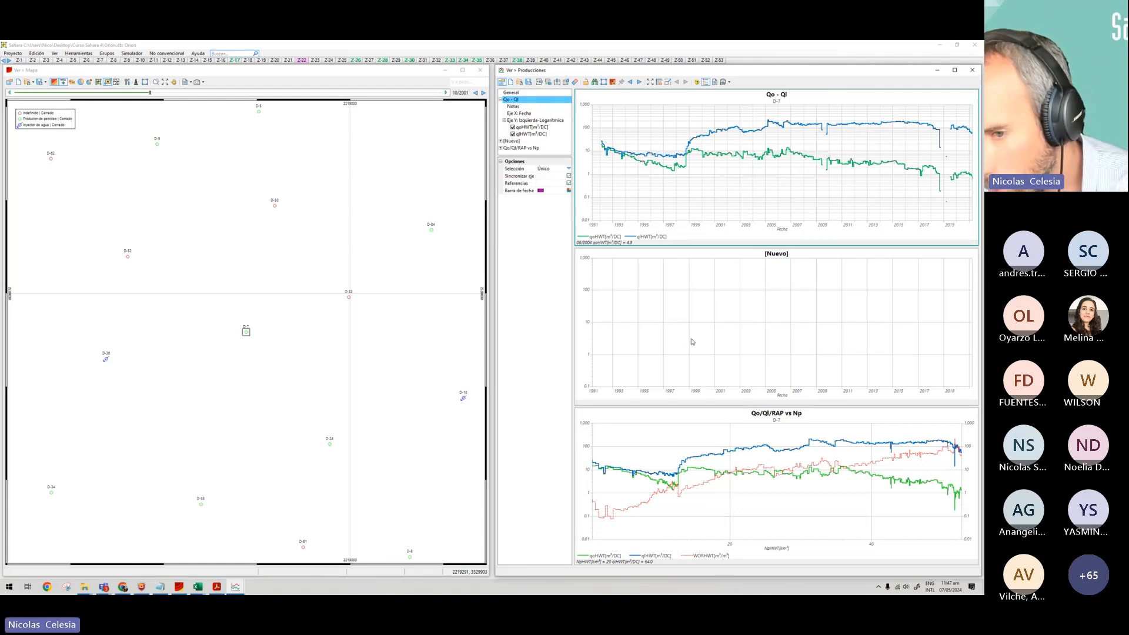
pyautogui.click(691, 341)
pyautogui.moveTo(692, 341); pyautogui.dragTo(573, 193)
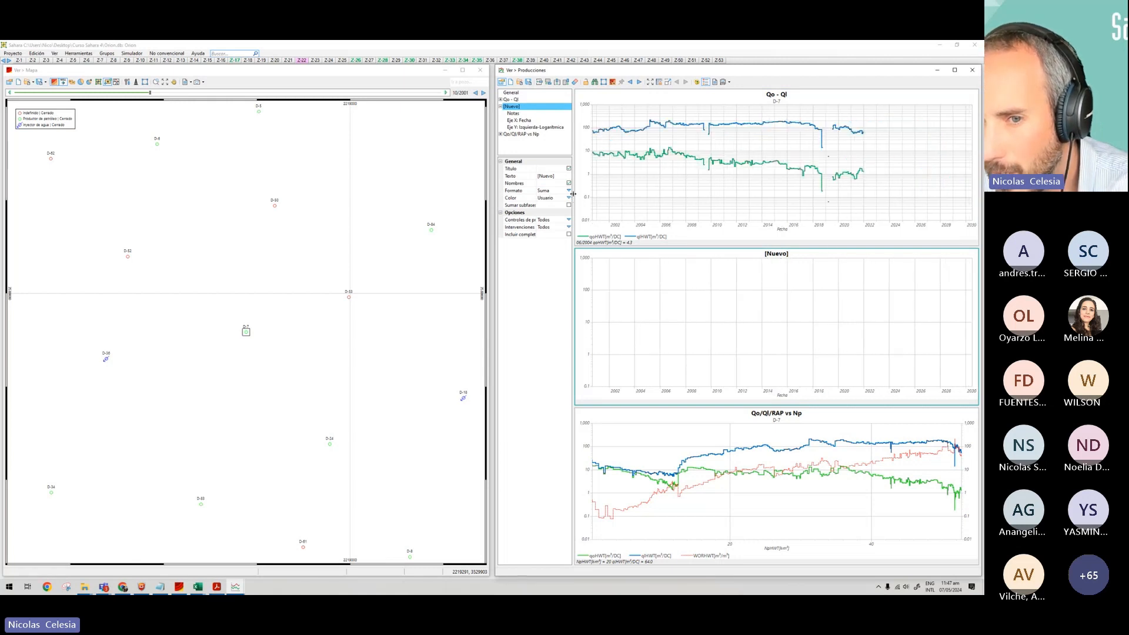
# Try side-by-side layouts of the three production charts, placing the new empty chart beside Qo - Ql.
pyautogui.click(789, 419)
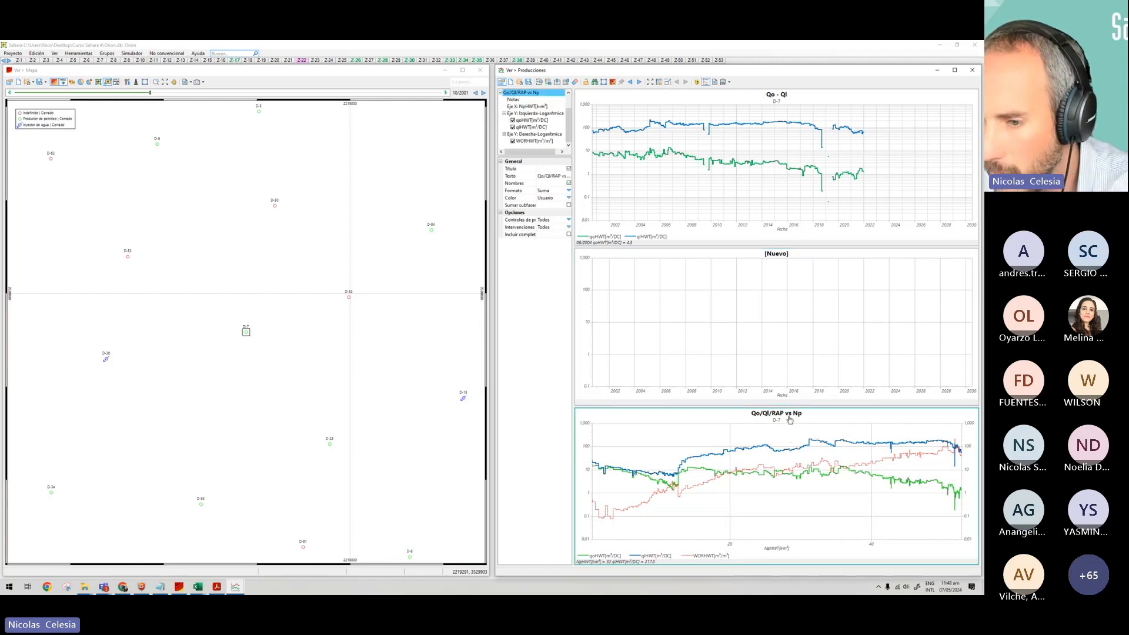
pyautogui.moveTo(790, 420); pyautogui.dragTo(788, 395)
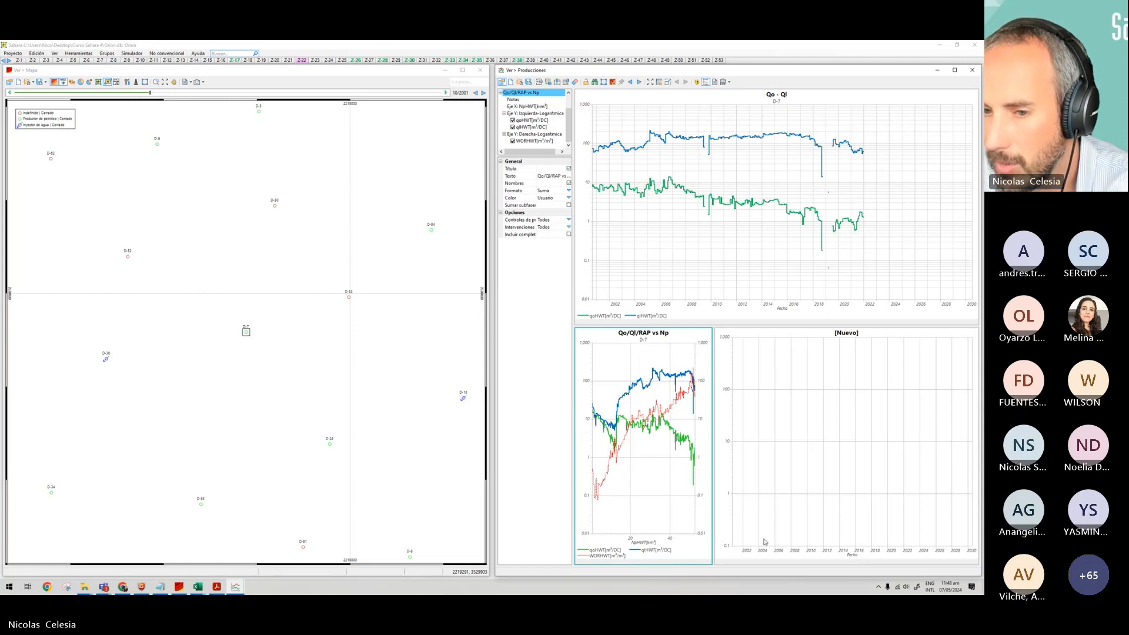
pyautogui.click(749, 346)
pyautogui.moveTo(749, 328); pyautogui.dragTo(704, 334)
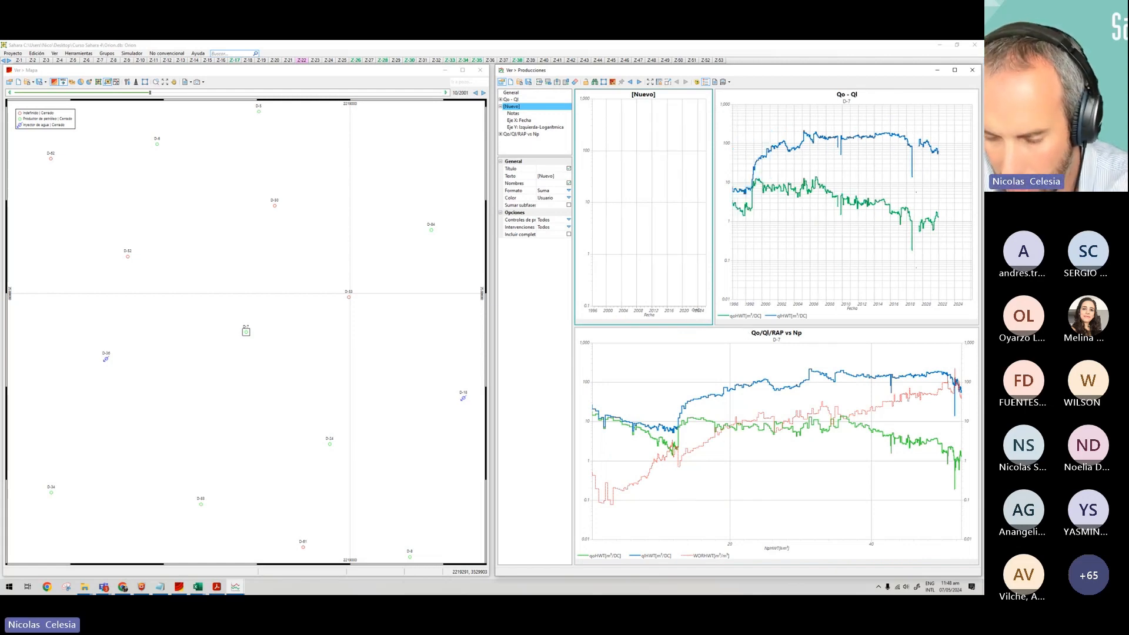
pyautogui.moveTo(696, 310); pyautogui.dragTo(709, 331)
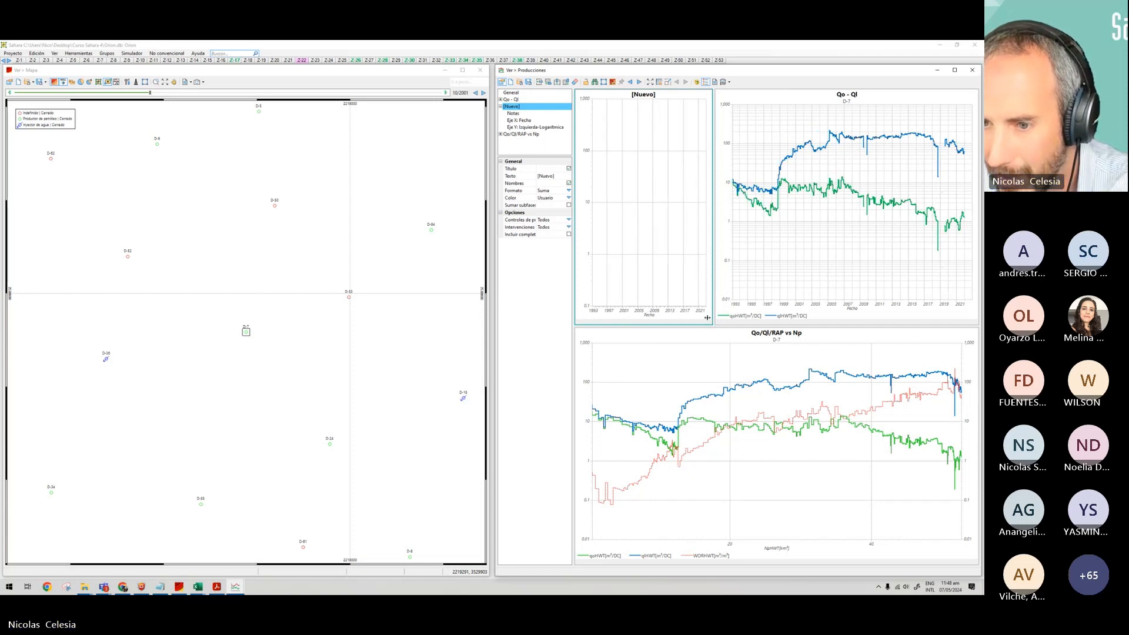
pyautogui.click(728, 318)
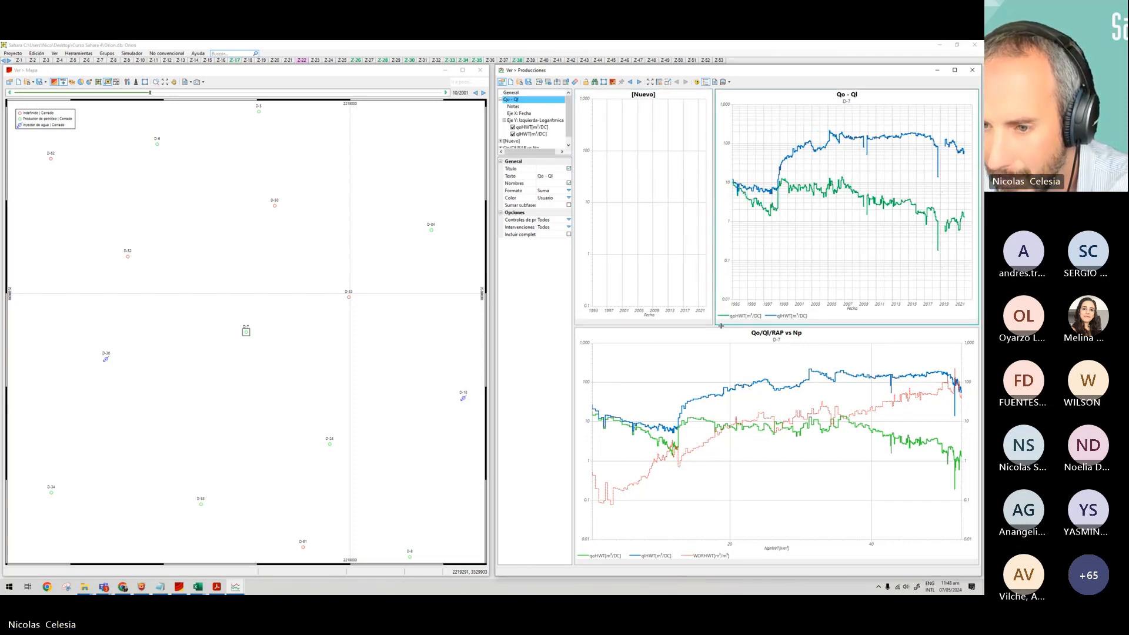
pyautogui.click(685, 300)
pyautogui.click(595, 83)
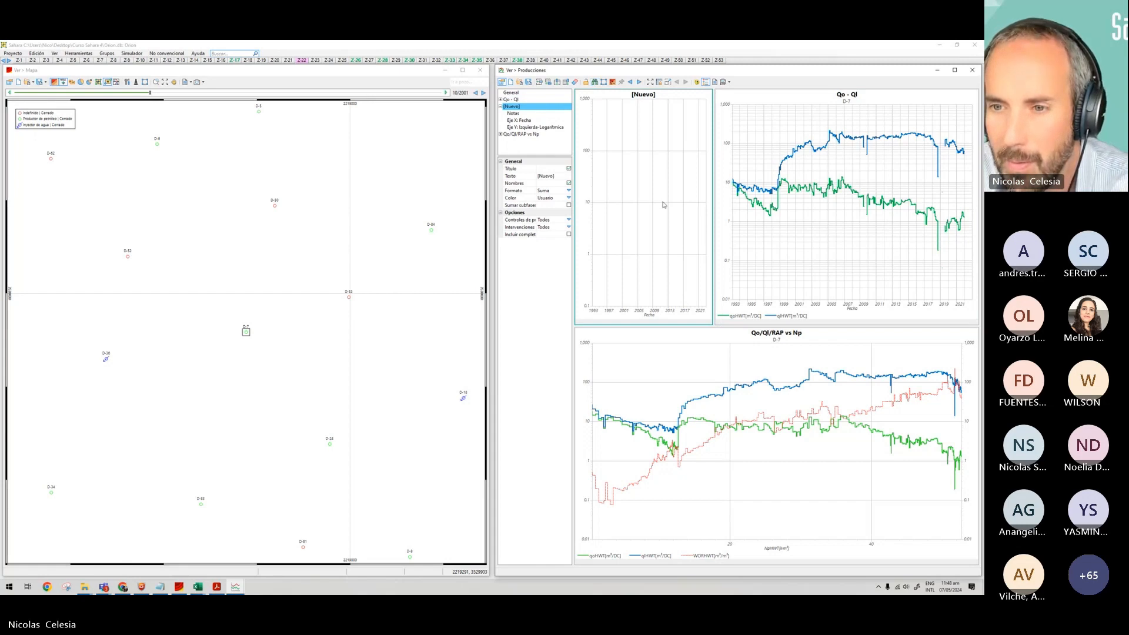
pyautogui.moveTo(693, 280); pyautogui.dragTo(695, 329)
pyautogui.scroll(1, 671, 258)
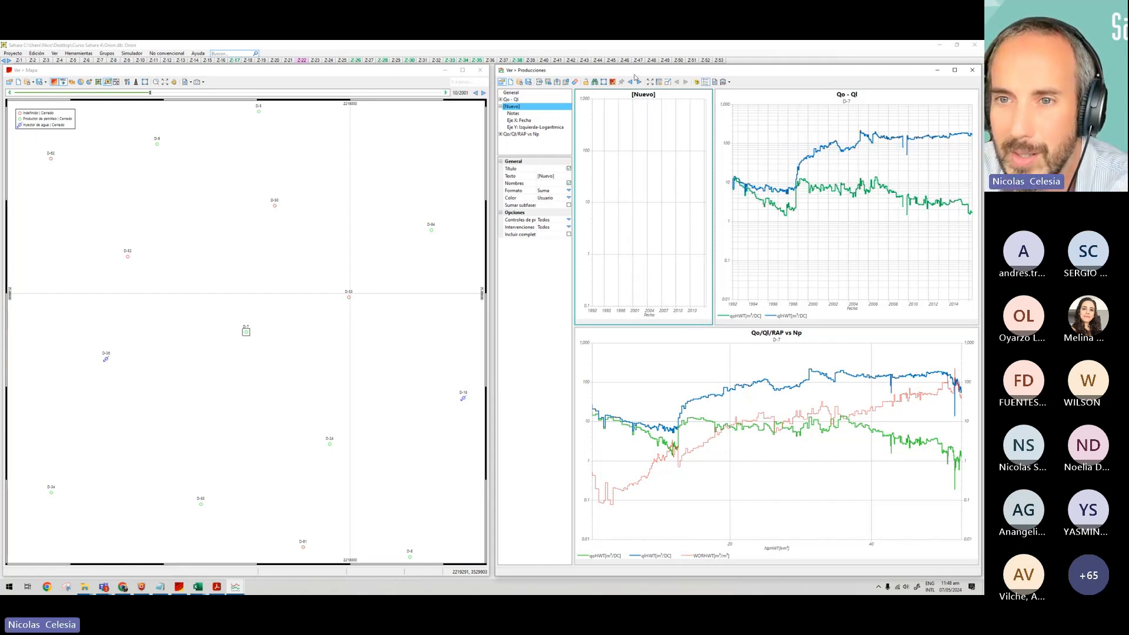
# Add another chart column beside Qo - Ql, then delete both empty new charts.
pyautogui.click(567, 83)
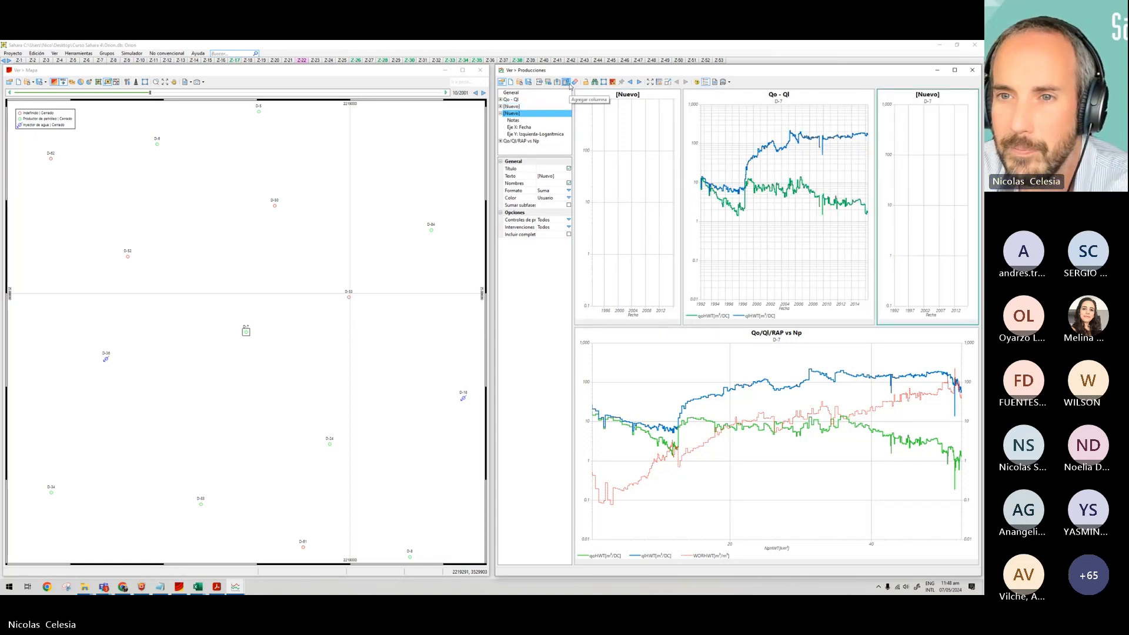
pyautogui.click(575, 82)
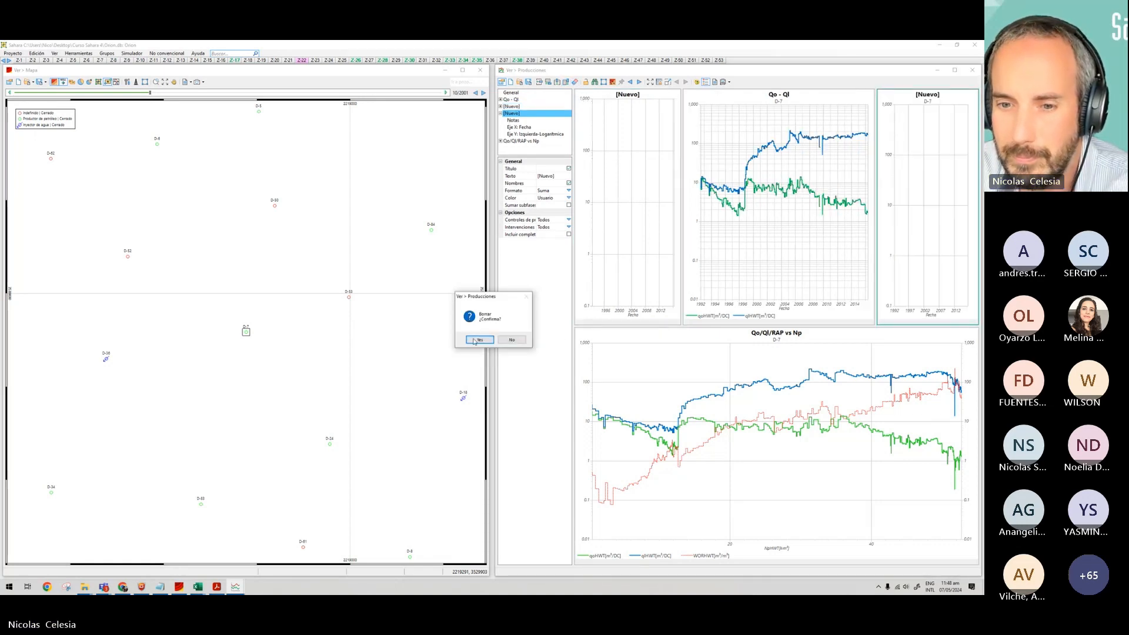
pyautogui.click(475, 341)
pyautogui.click(575, 81)
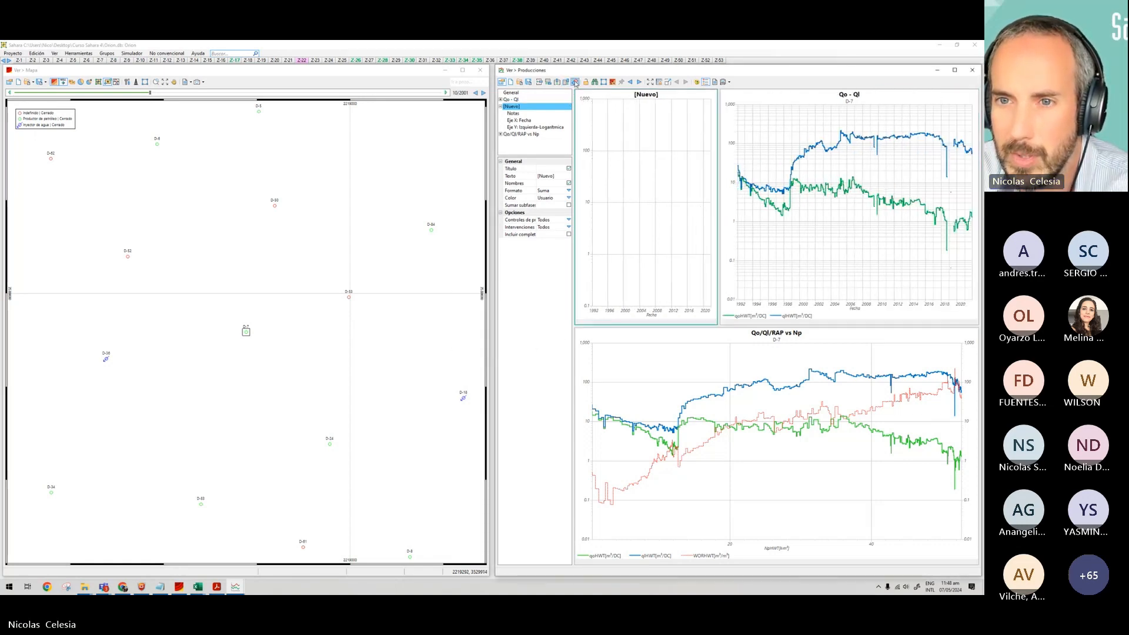
pyautogui.click(475, 341)
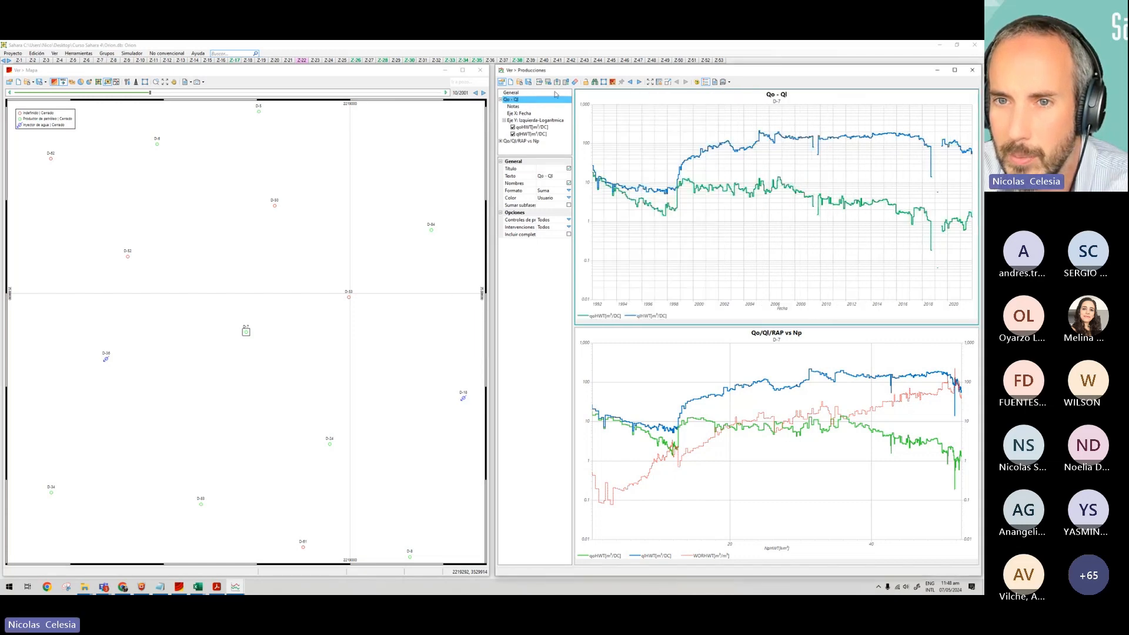
# Add a new chart, place it below Qo/Ql/RAP vs Np, and open its notes settings.
pyautogui.click(539, 81)
pyautogui.moveTo(718, 211); pyautogui.dragTo(712, 271)
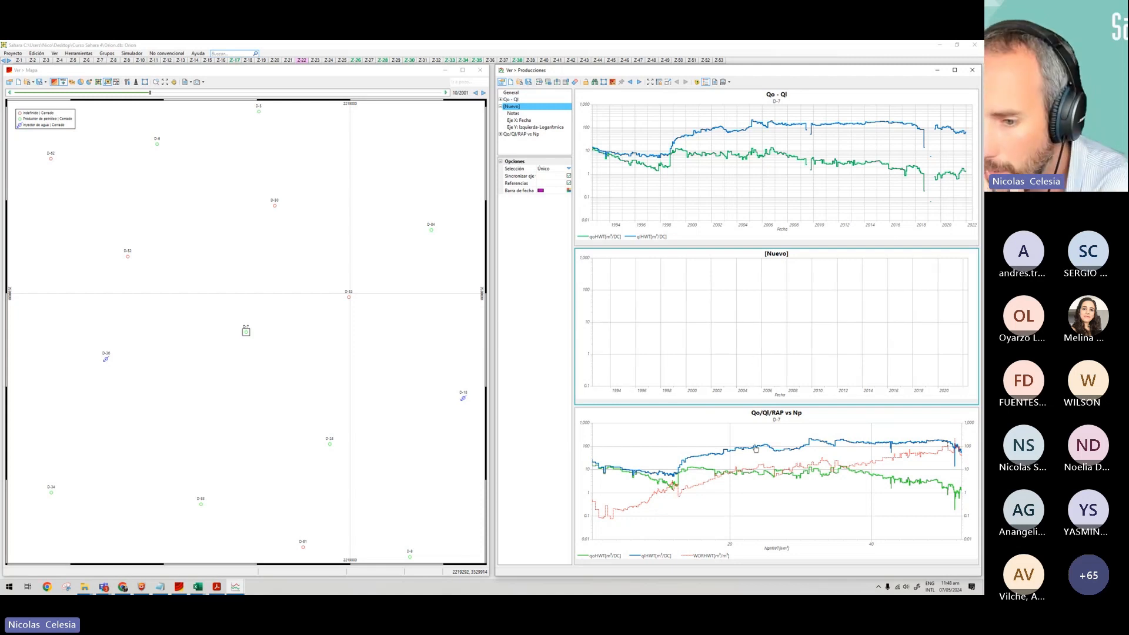
pyautogui.moveTo(756, 448); pyautogui.dragTo(756, 448)
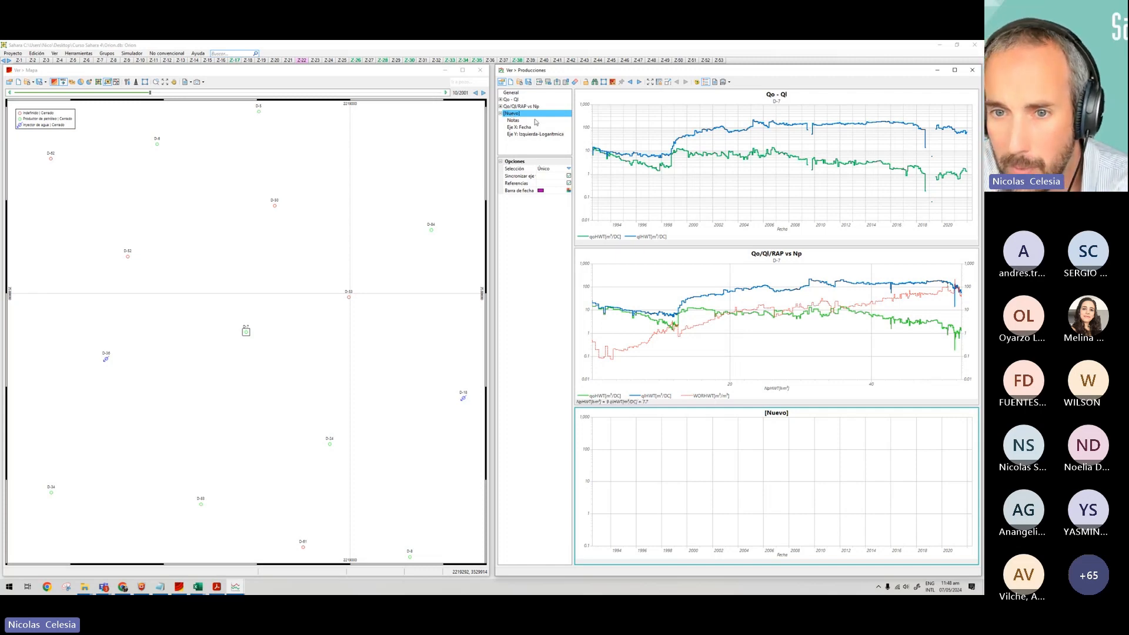
pyautogui.click(514, 120)
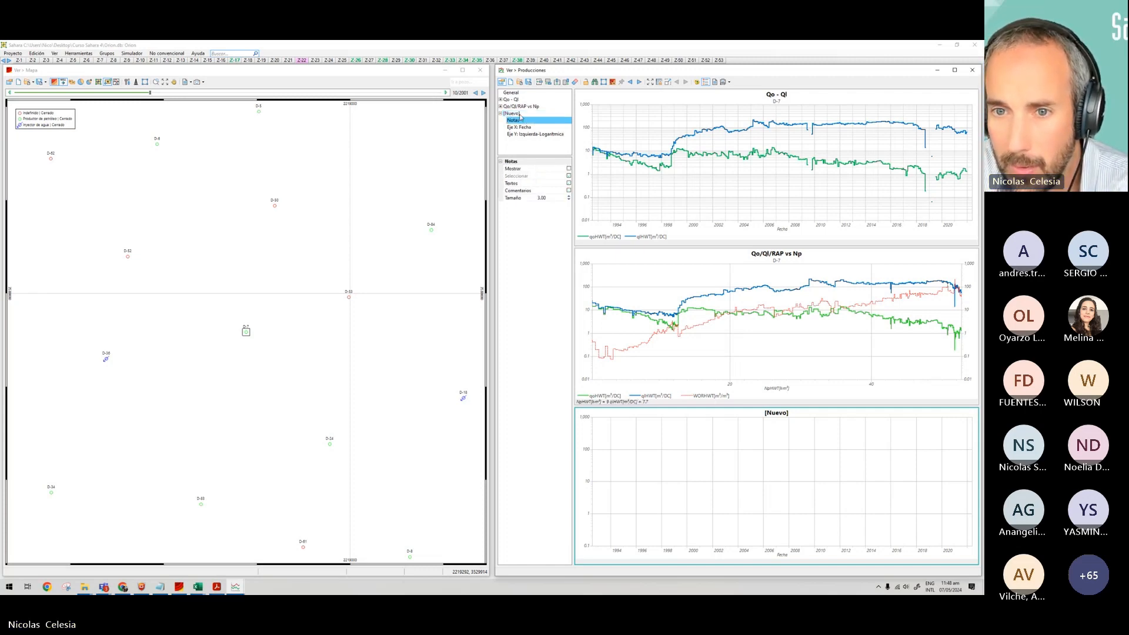
# Title the new empty production chart BES.
pyautogui.click(545, 175)
pyautogui.write('BES')
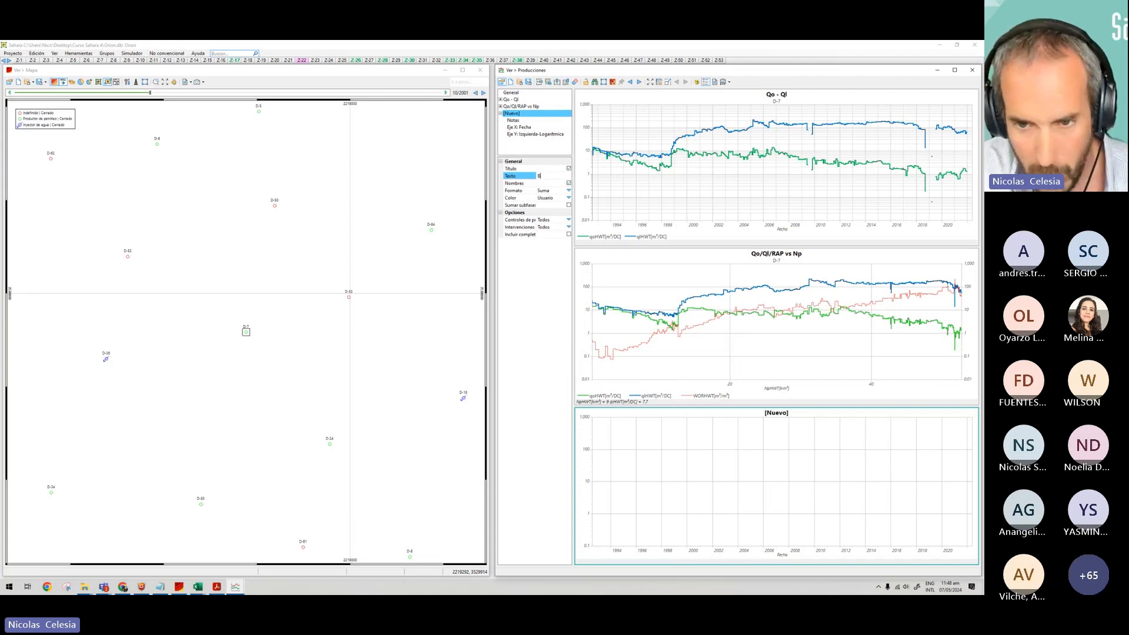
pyautogui.press('Return')
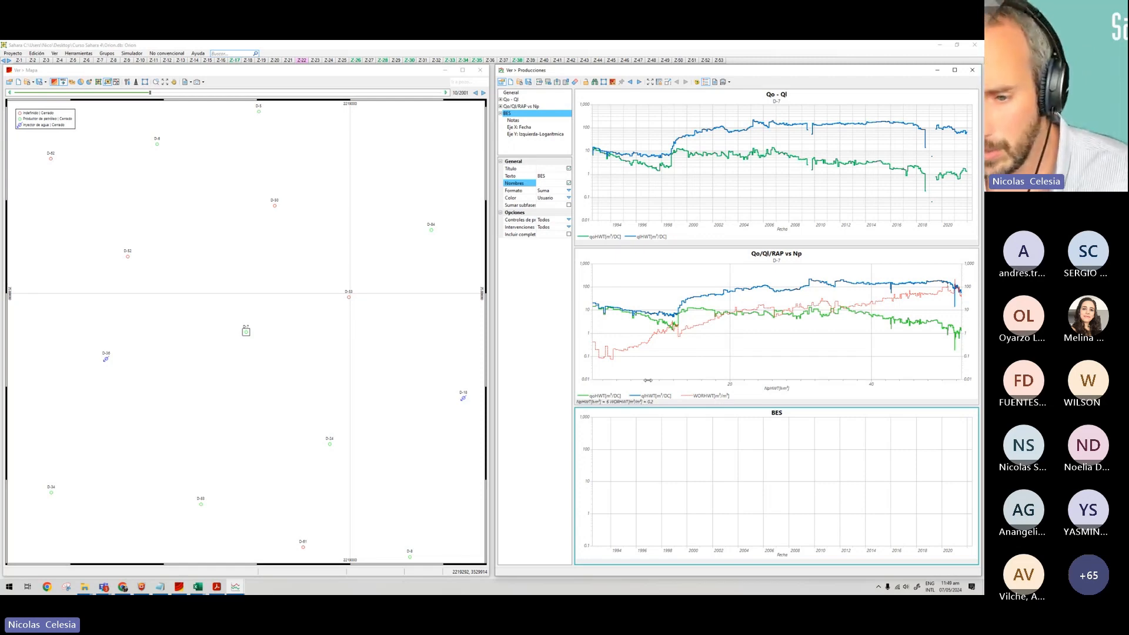
# Add the monthly history liquid curve per calendar day (qlHWT) to the BES chart's left logarithmic Y axis.
pyautogui.rightClick(524, 137)
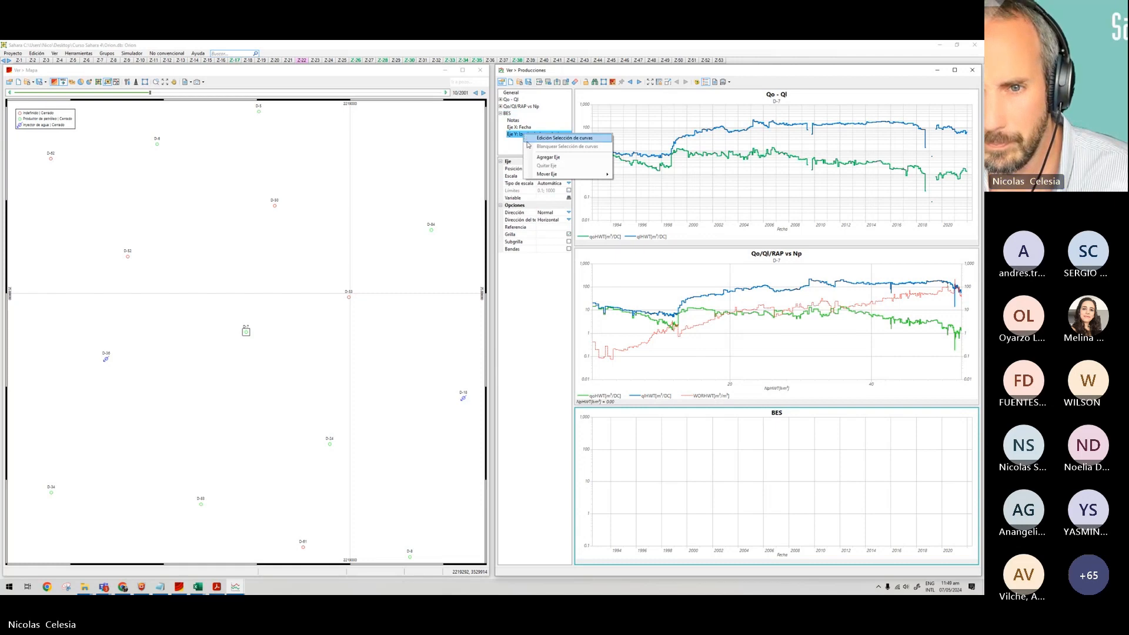
pyautogui.click(540, 141)
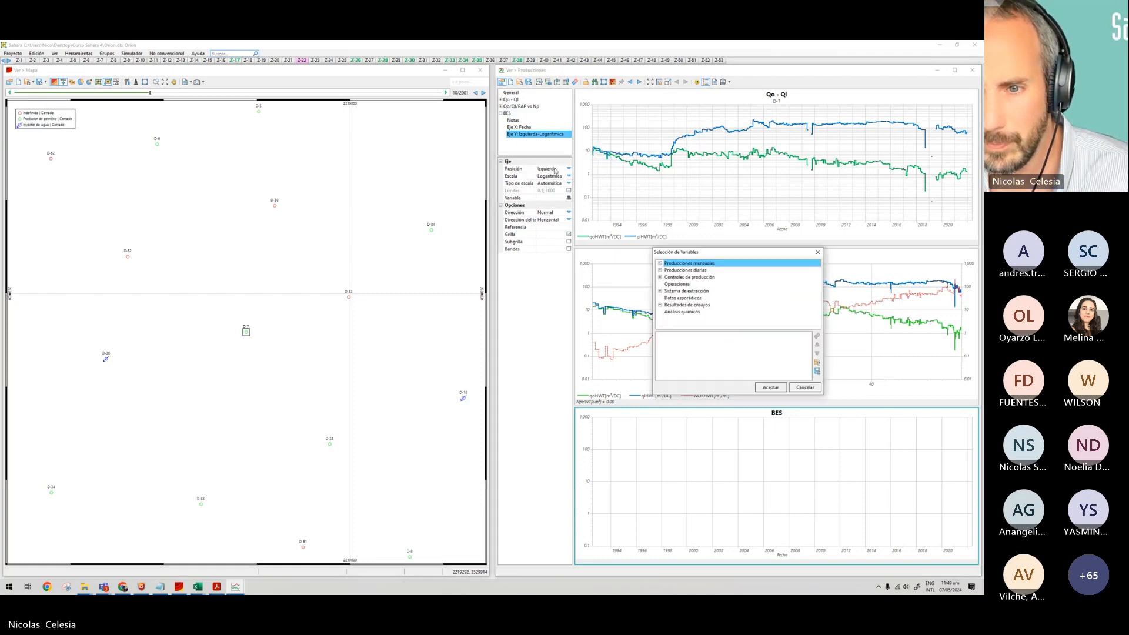
pyautogui.doubleClick(687, 264)
pyautogui.doubleClick(682, 270)
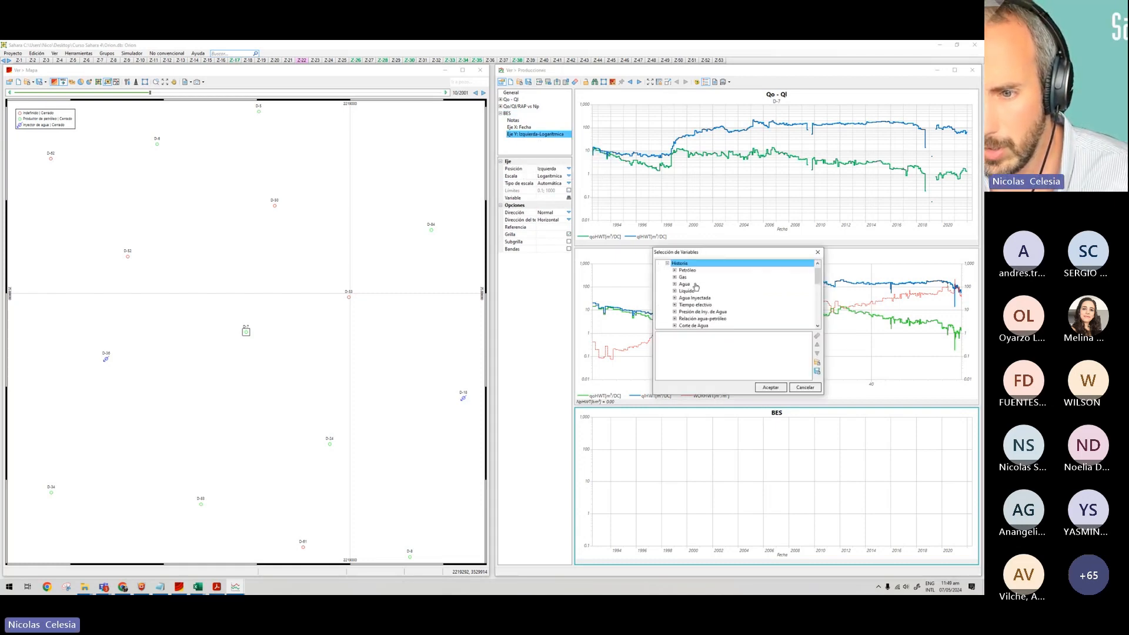
pyautogui.doubleClick(687, 291)
pyautogui.click(770, 387)
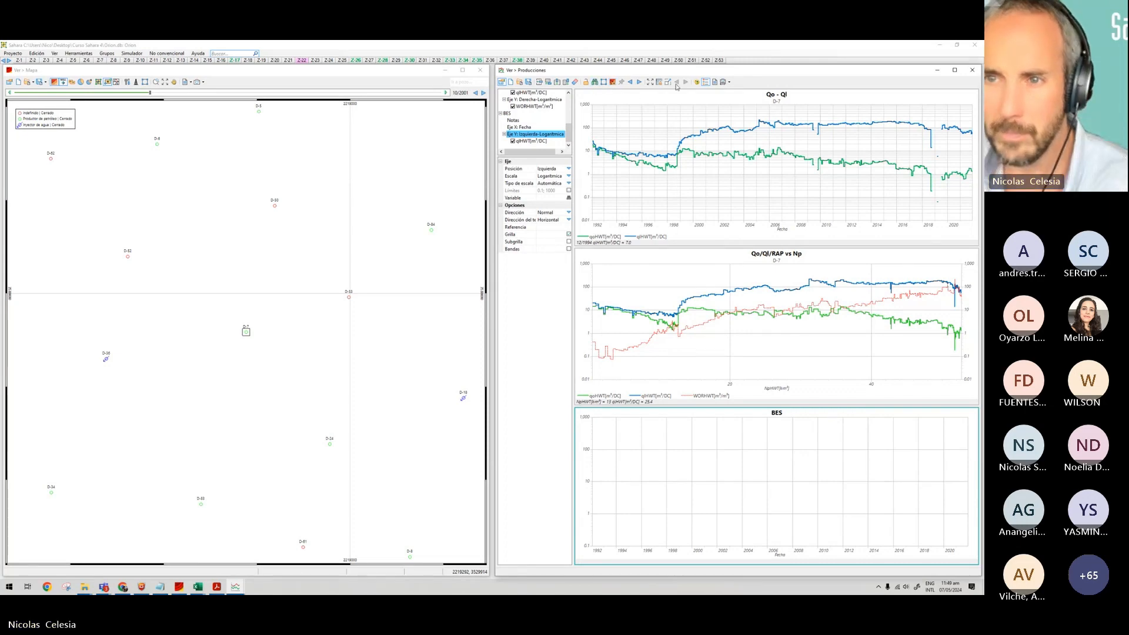
# Fit the whole field in the map and select well D-7 for plotting in the production charts.
pyautogui.click(613, 83)
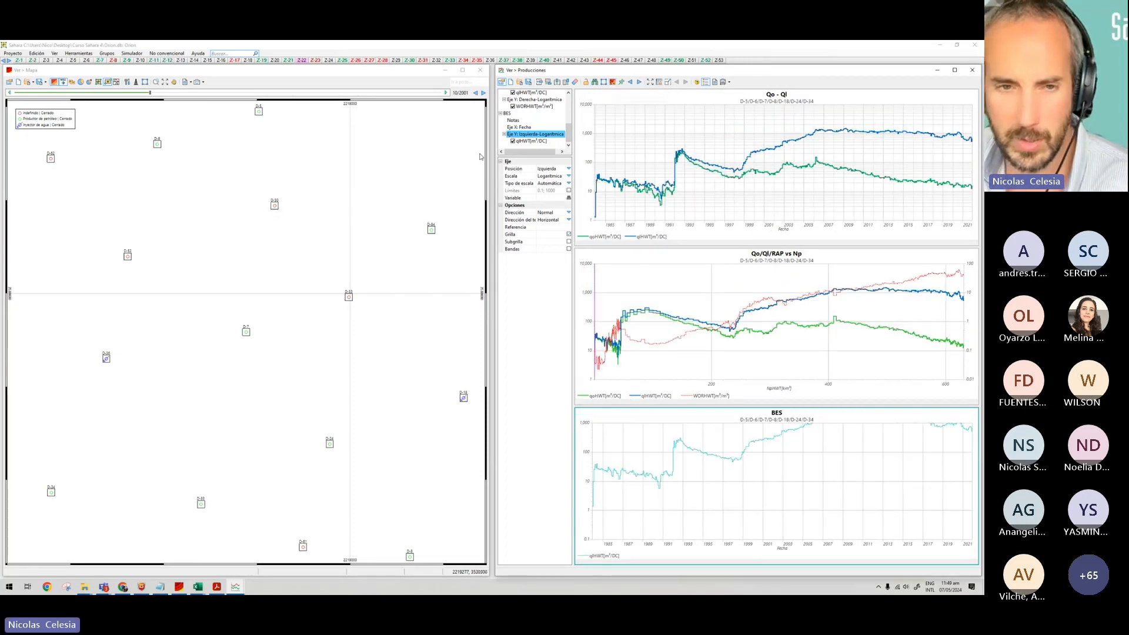
pyautogui.click(165, 82)
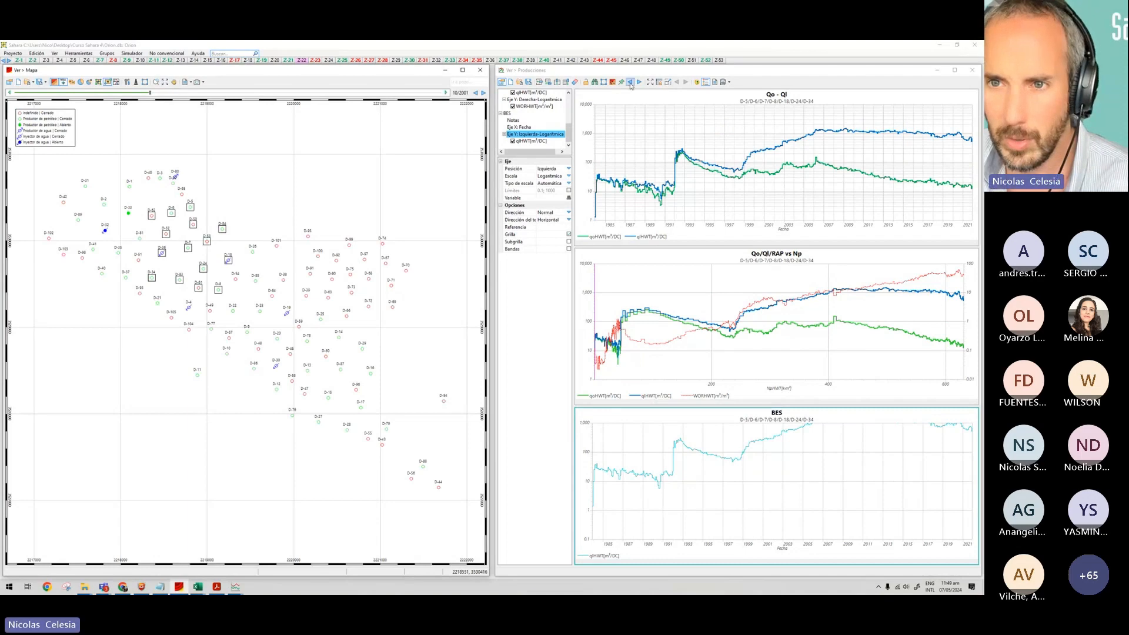
pyautogui.click(712, 438)
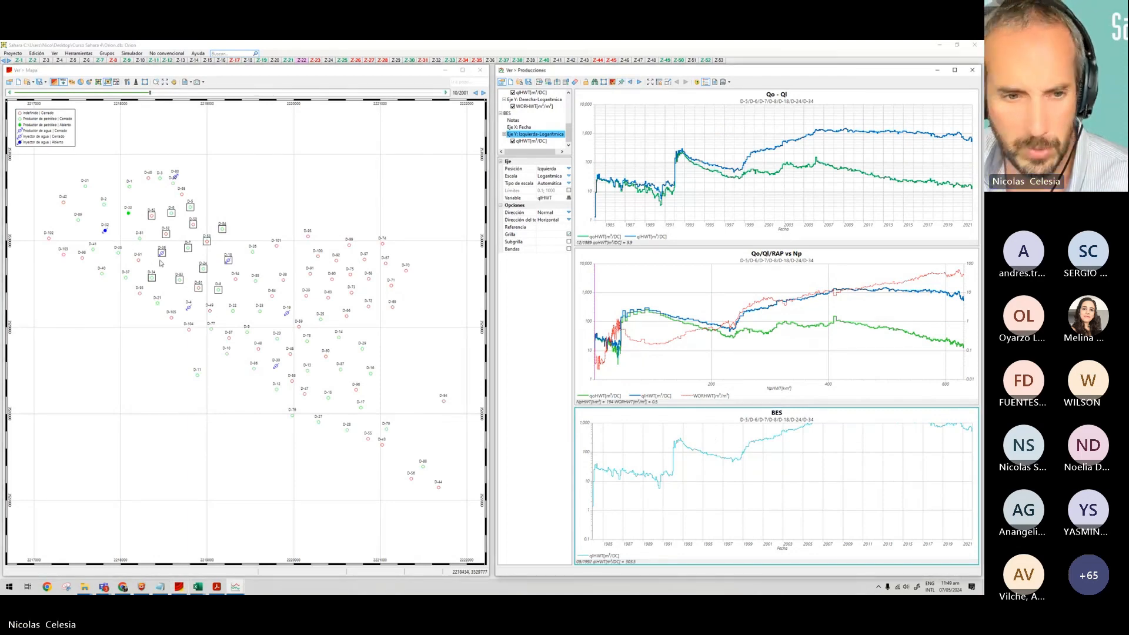
pyautogui.click(172, 215)
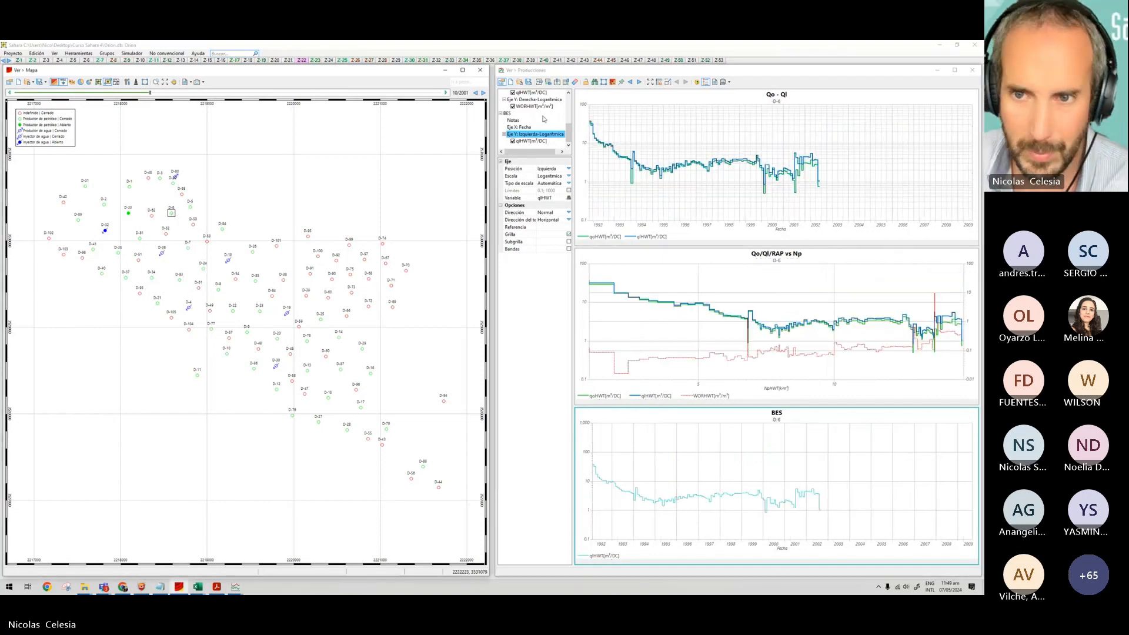
pyautogui.click(638, 82)
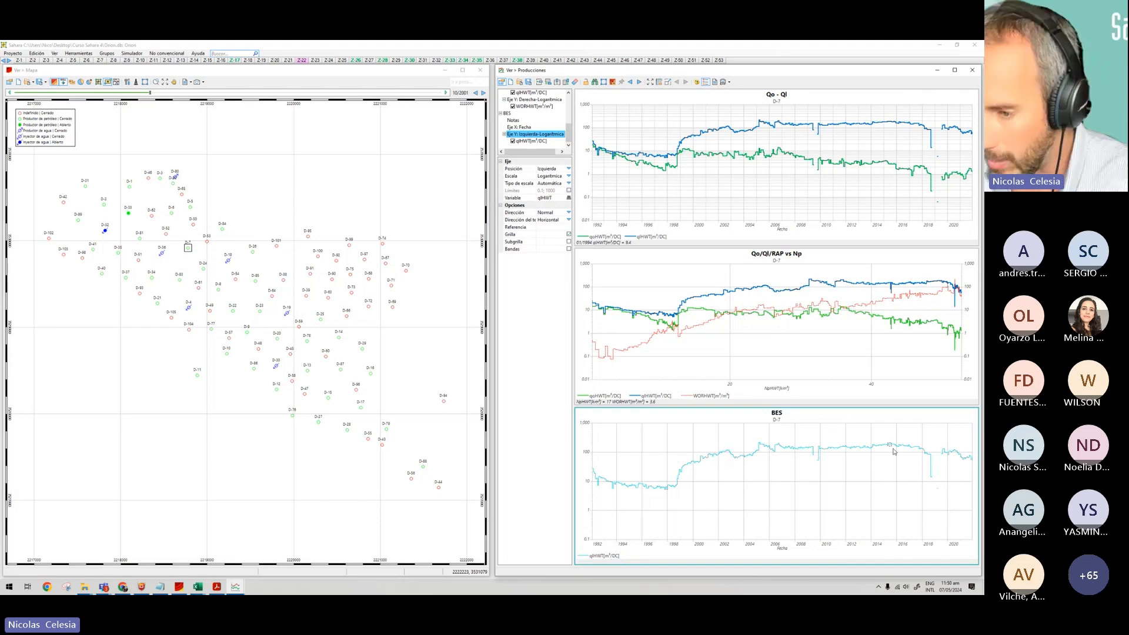
# Add the electric submersible pump's Caudal Máximo, Caudal Mínimo and Caudal Óptimo curves to the BES chart's left Y axis.
pyautogui.rightClick(544, 137)
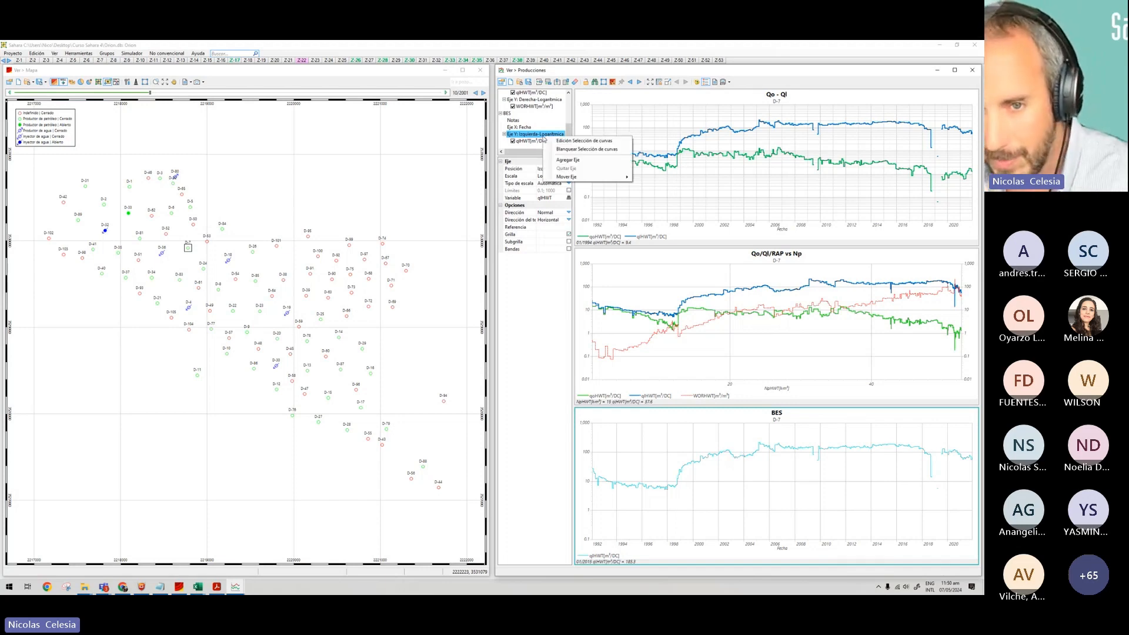
pyautogui.click(551, 142)
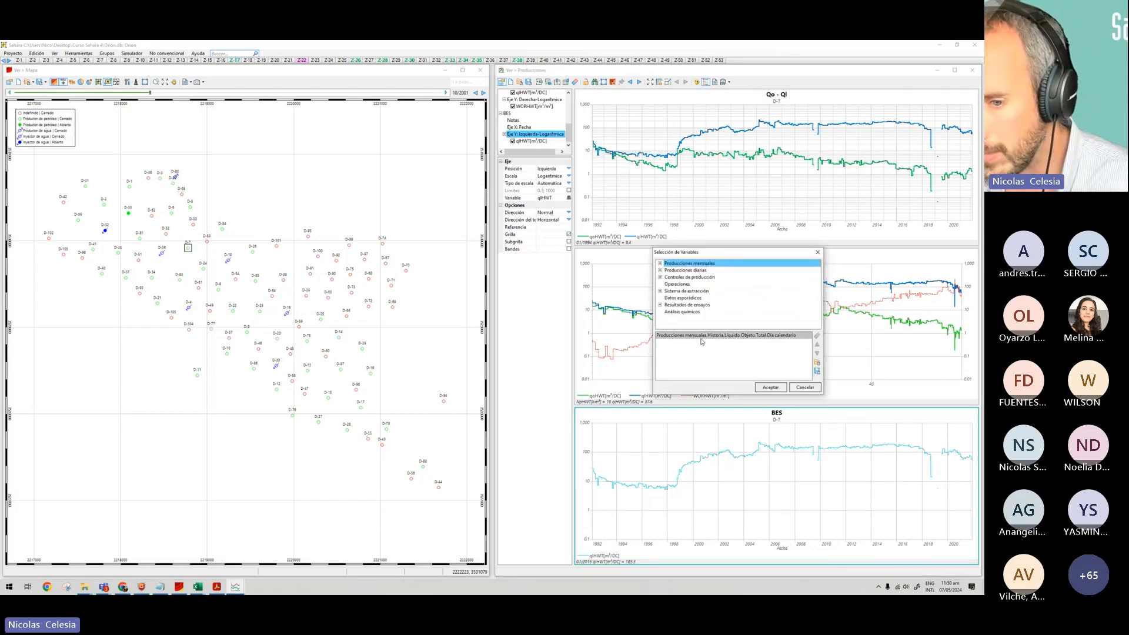
pyautogui.doubleClick(686, 292)
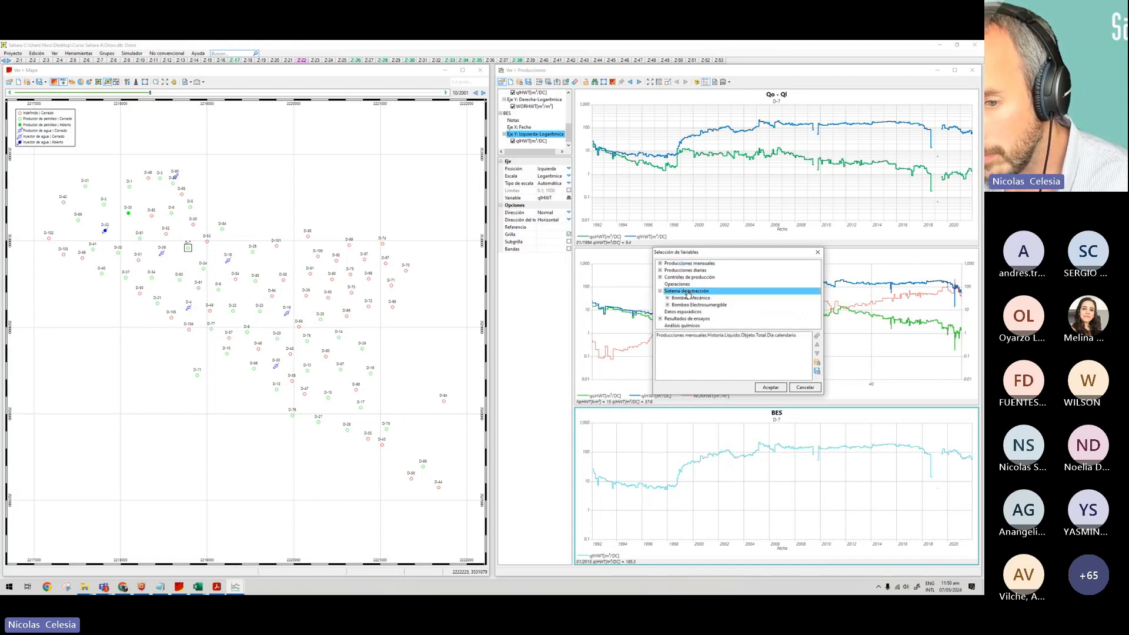
pyautogui.doubleClick(704, 305)
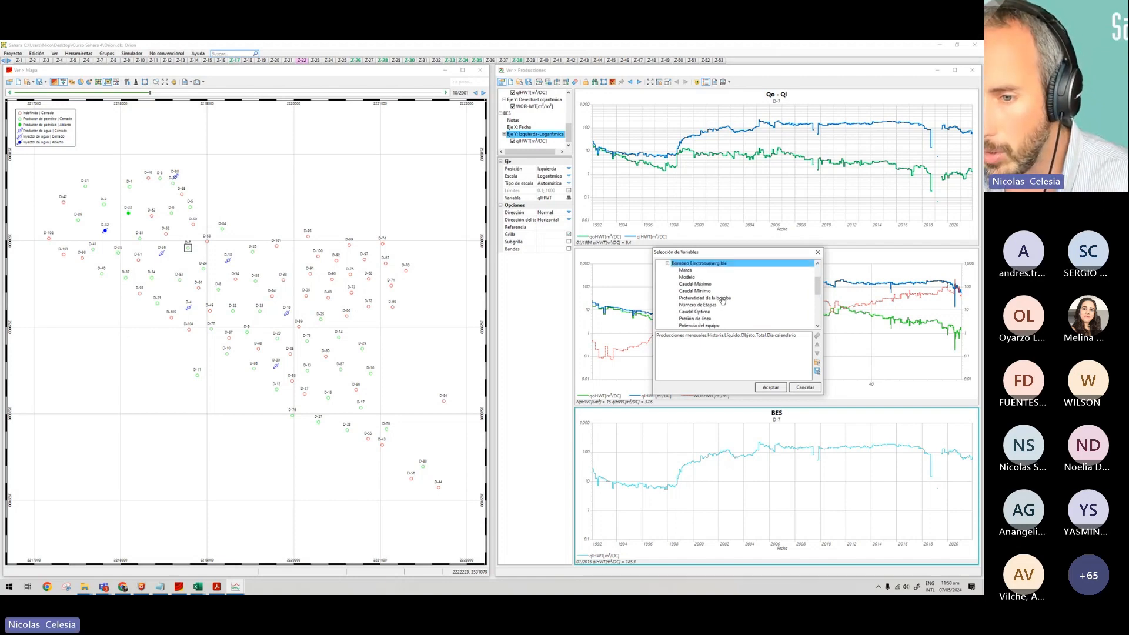
pyautogui.doubleClick(687, 285)
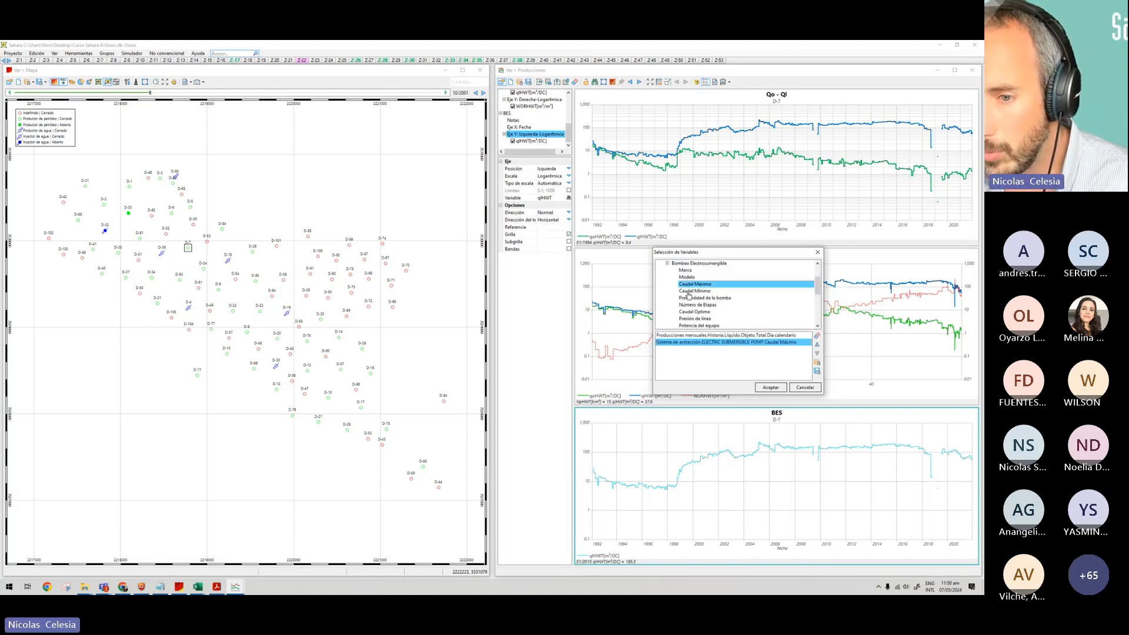
pyautogui.doubleClick(689, 291)
pyautogui.doubleClick(690, 313)
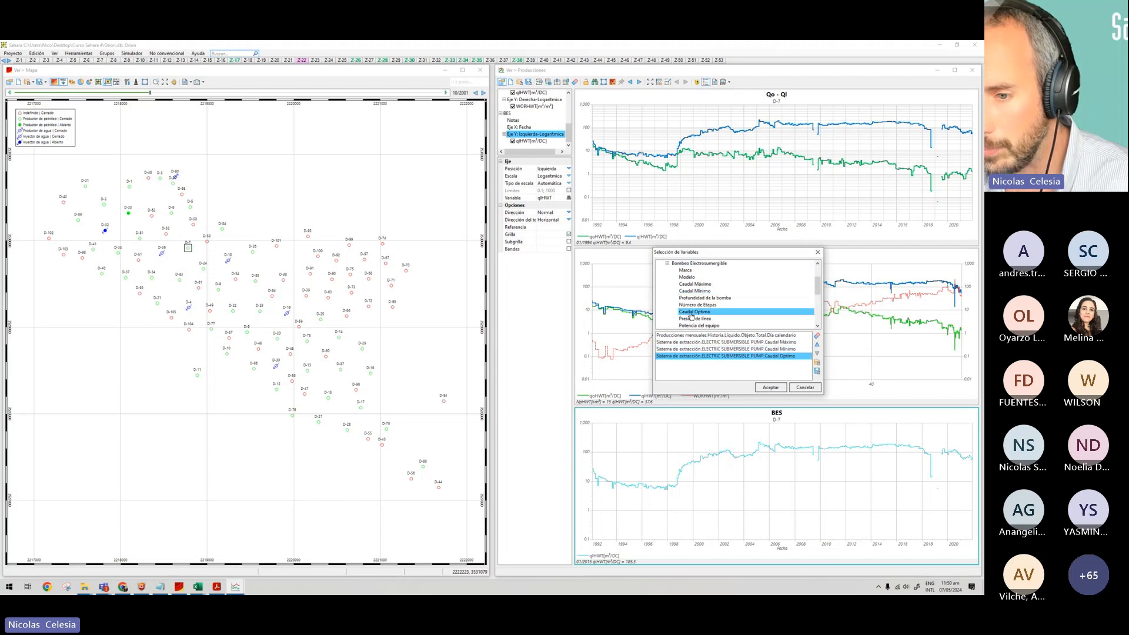
pyautogui.click(771, 387)
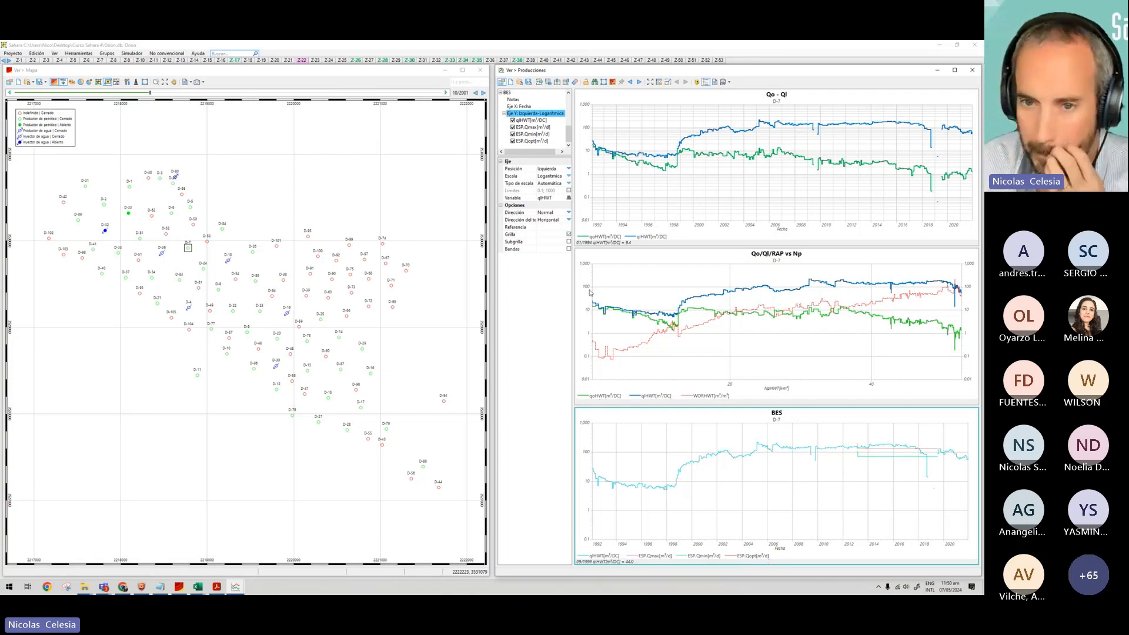
# Format the ESP.Qmax curve in the BES chart as red with a 2 px thickness.
pyautogui.click(534, 127)
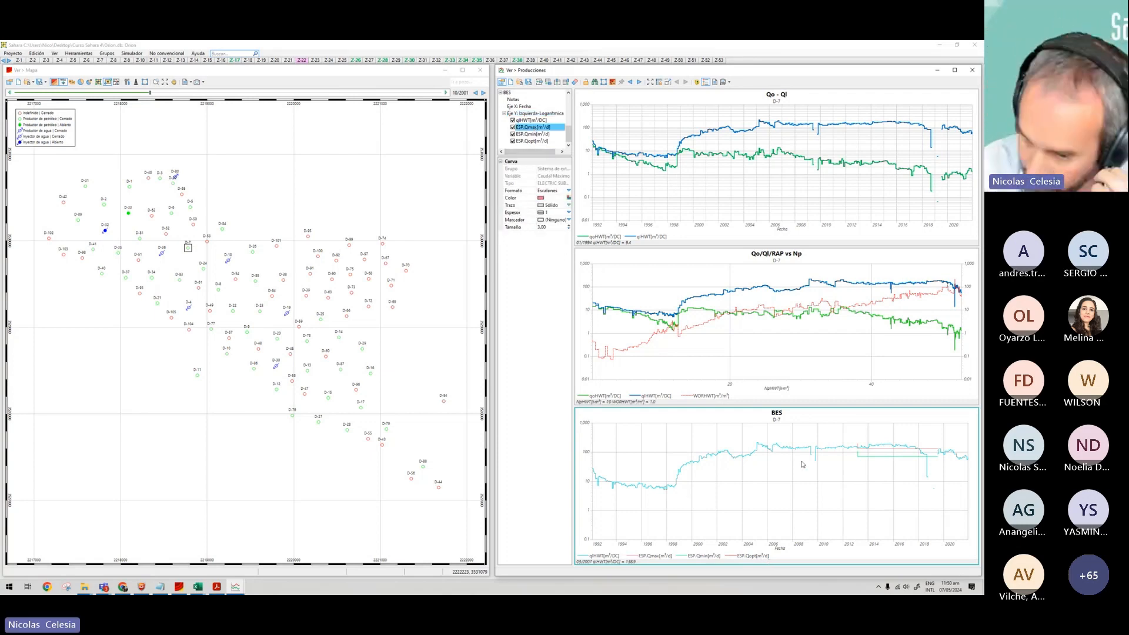
pyautogui.moveTo(844, 434); pyautogui.dragTo(960, 501)
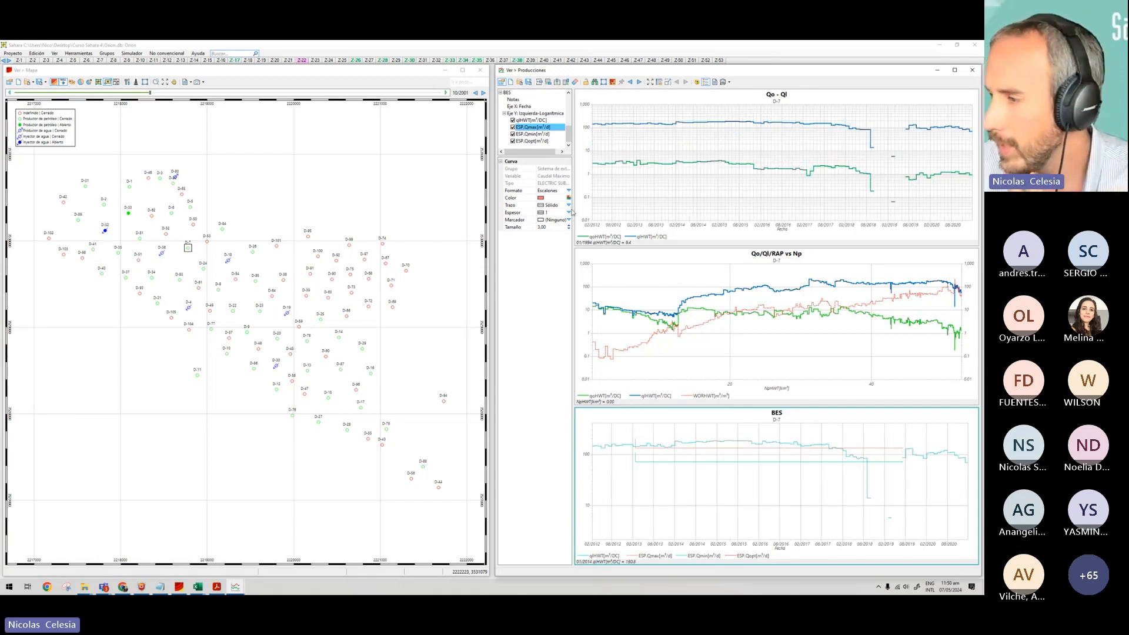
pyautogui.click(569, 198)
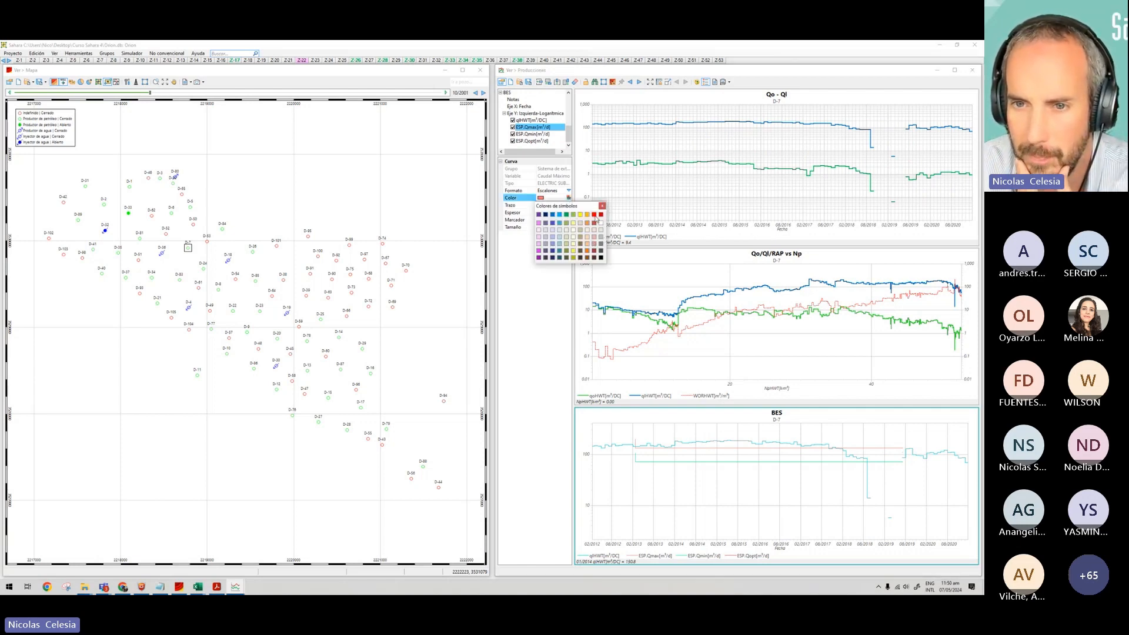
pyautogui.click(594, 215)
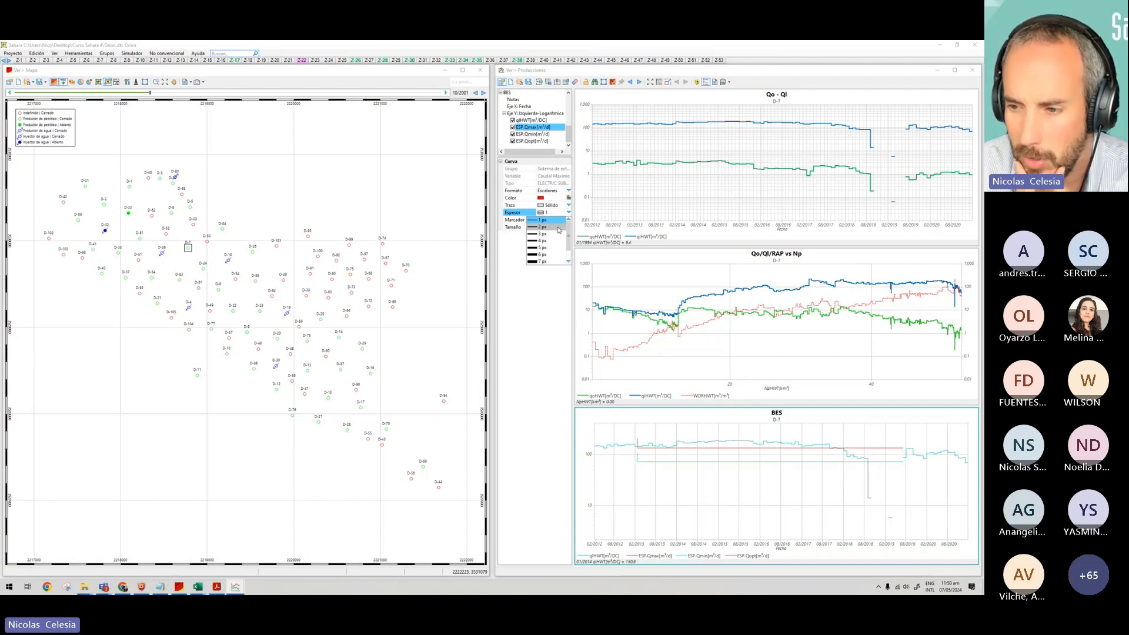
pyautogui.click(560, 227)
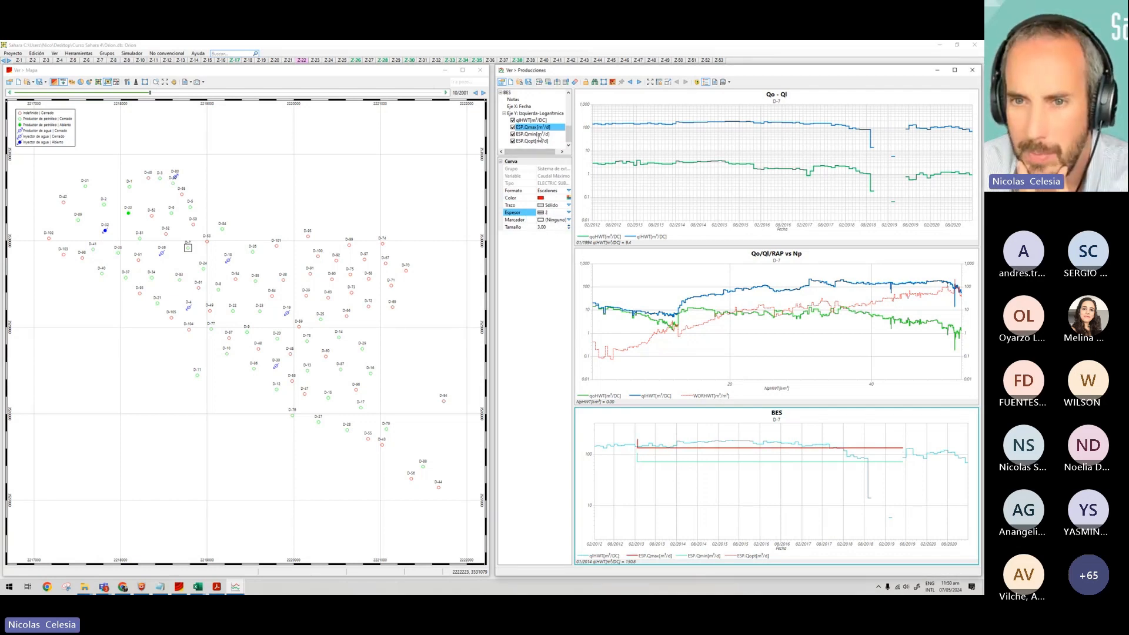
# Format the ESP.Qmin curve in the BES chart as red with a 2 px thickness.
pyautogui.click(532, 134)
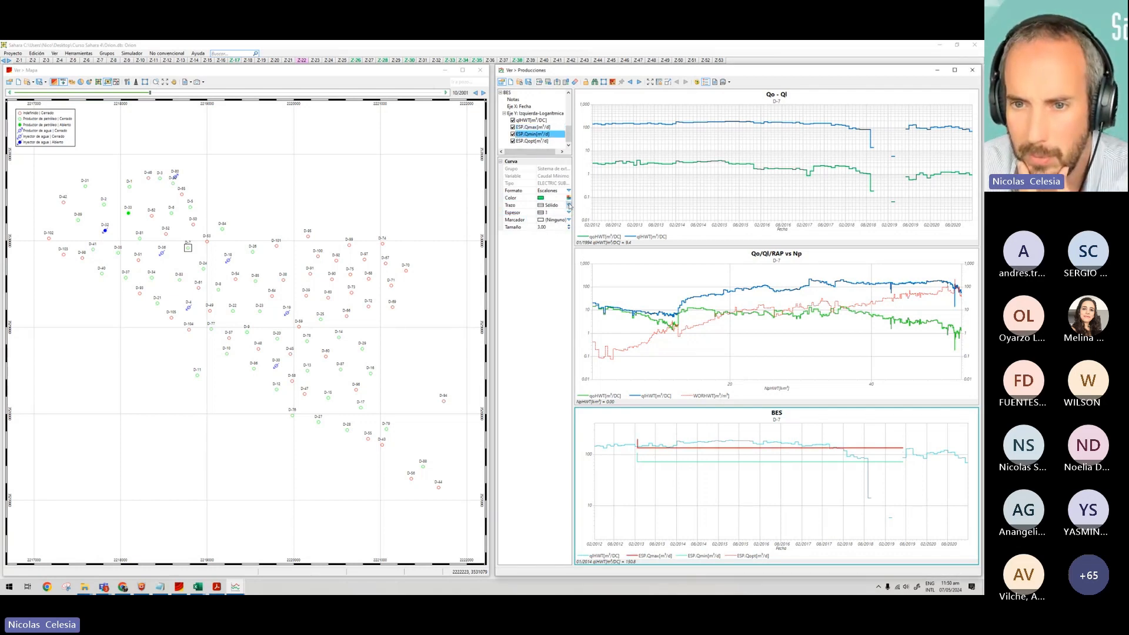
pyautogui.click(568, 198)
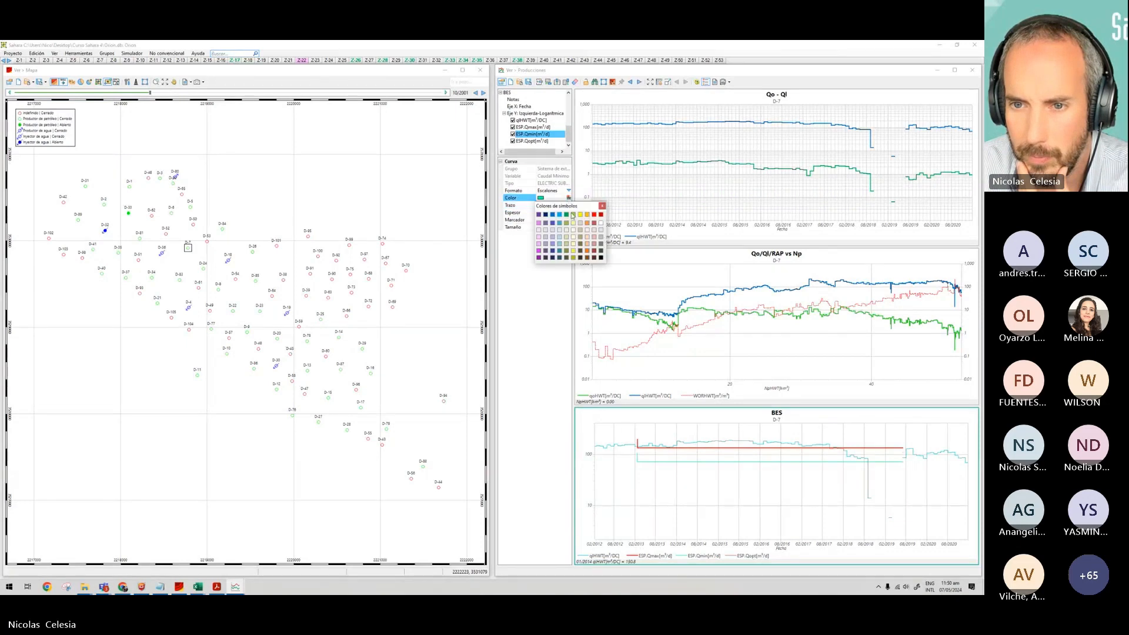
pyautogui.click(594, 215)
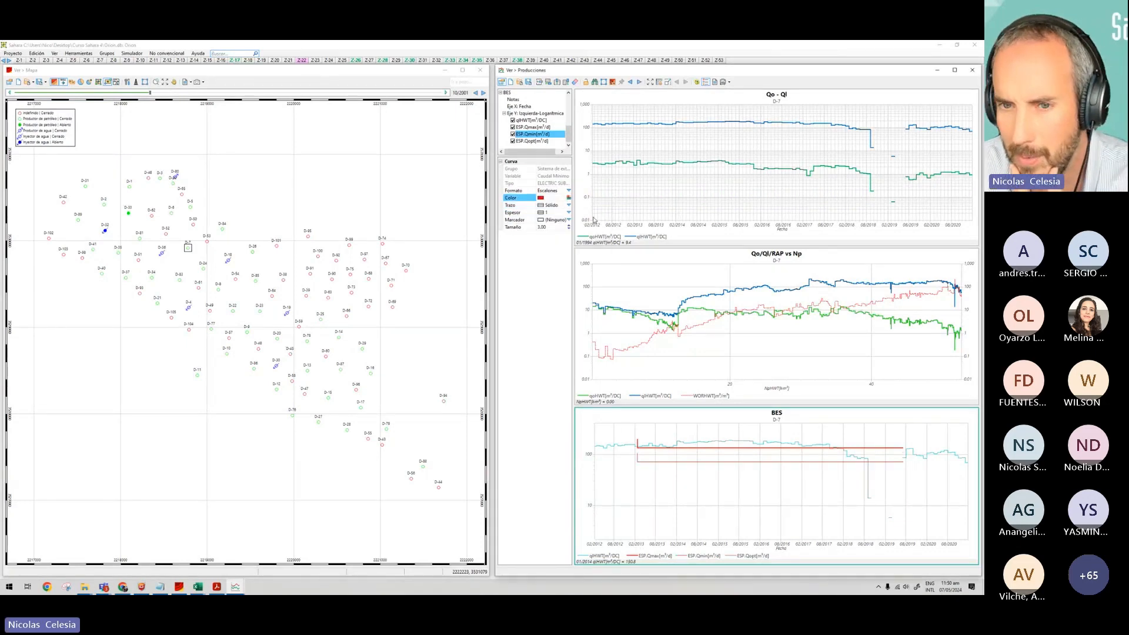
pyautogui.click(569, 213)
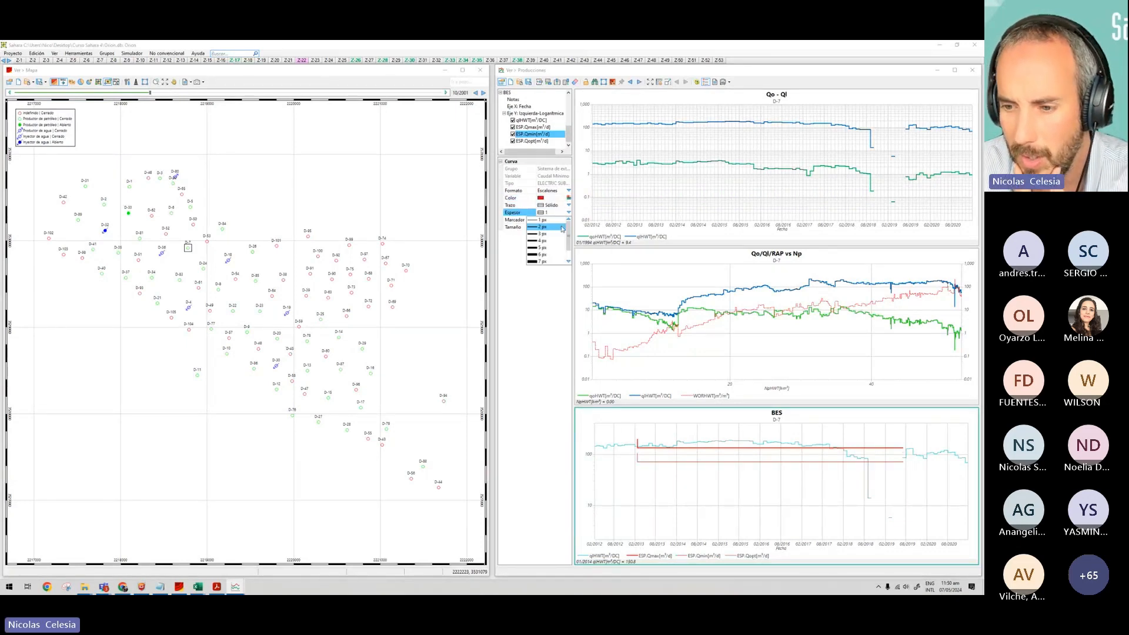
pyautogui.click(568, 231)
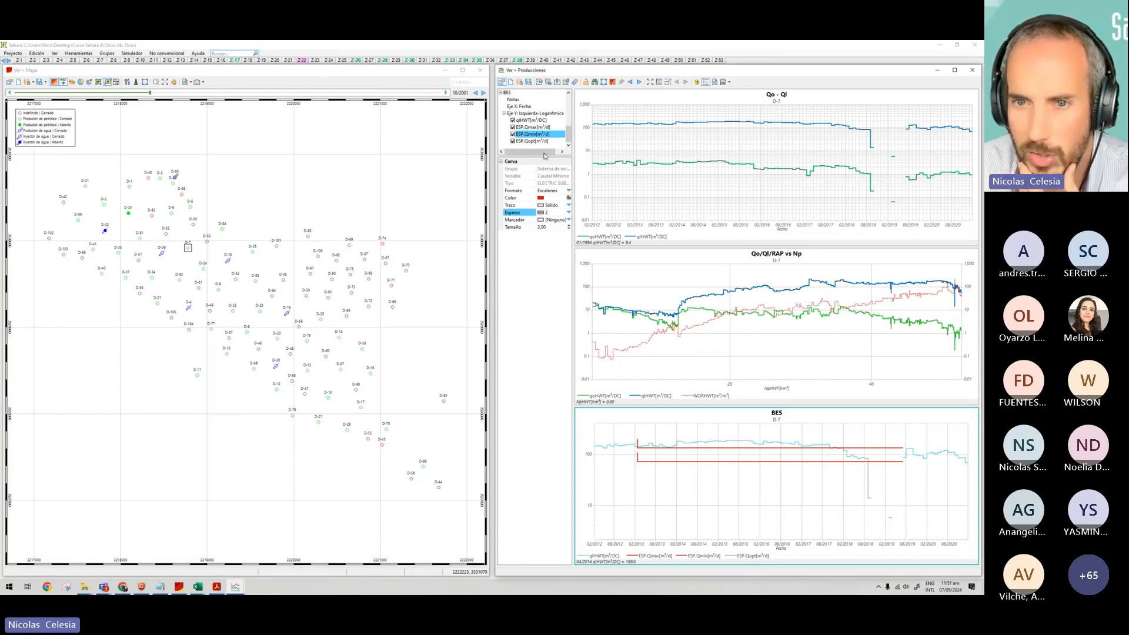
# Format the ESP.Qopt curve as green, 2 px thick, with the Punto line style.
pyautogui.click(534, 142)
pyautogui.click(569, 199)
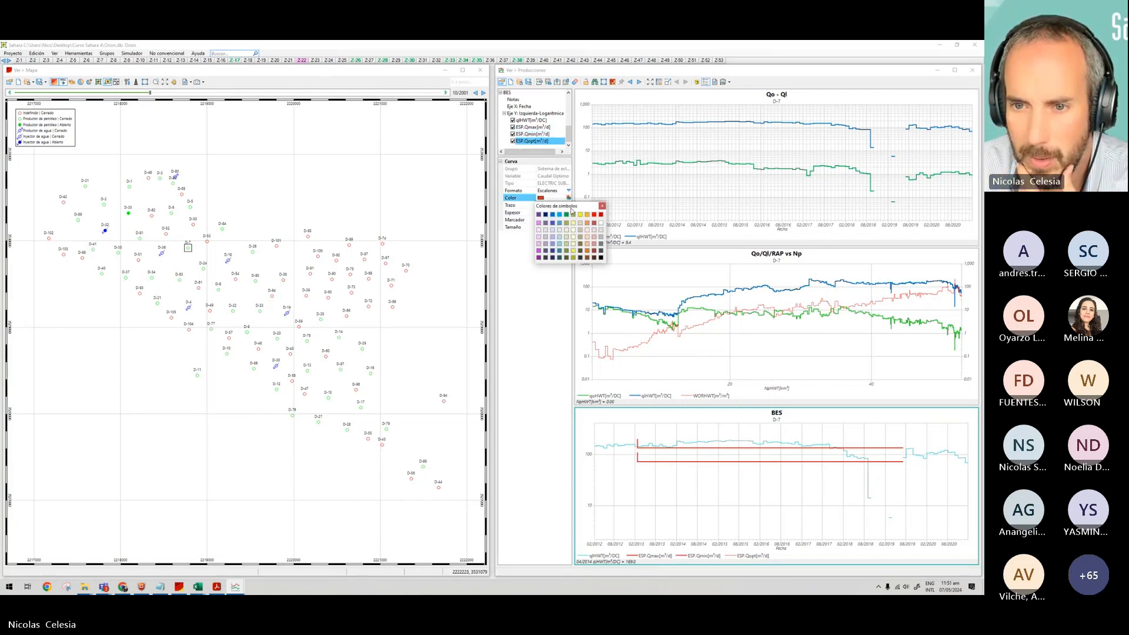
pyautogui.click(566, 215)
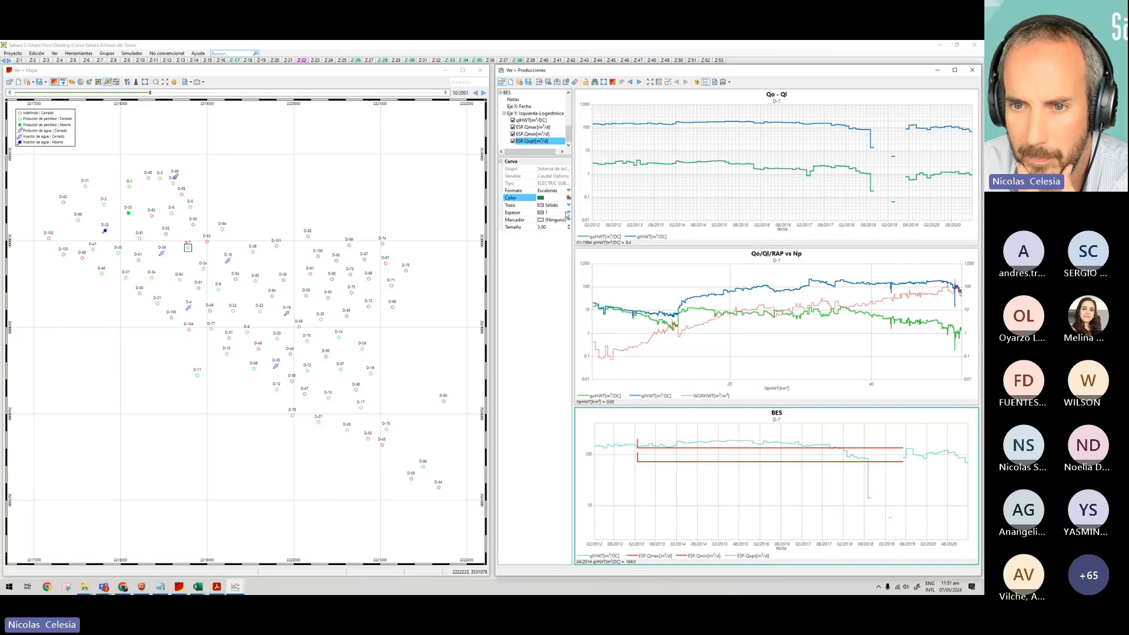
pyautogui.click(568, 212)
pyautogui.click(550, 227)
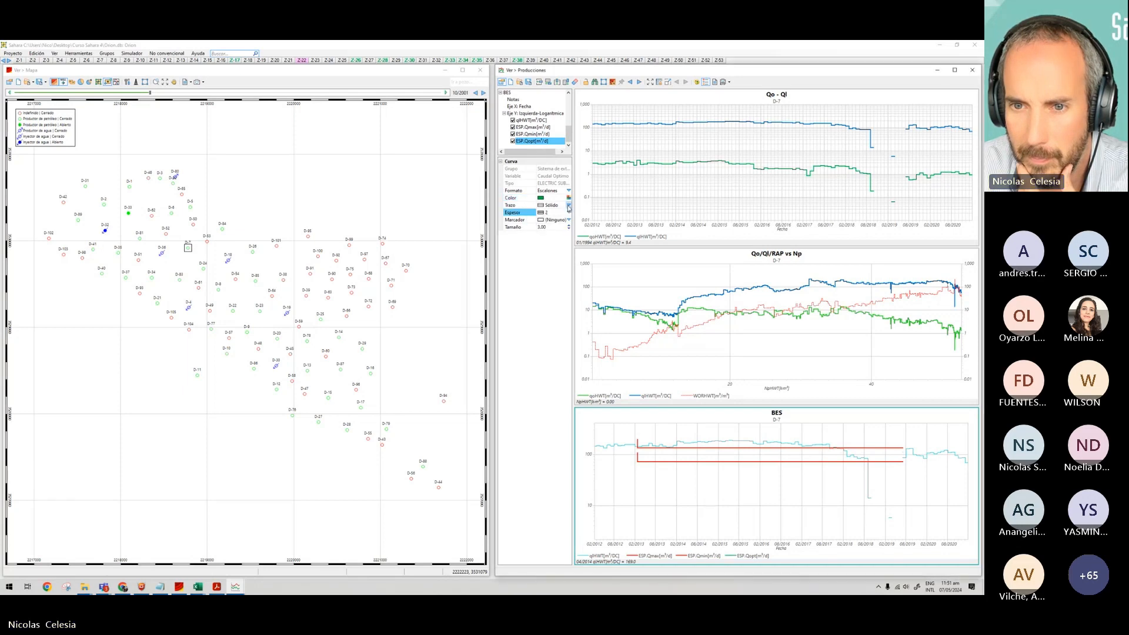
pyautogui.click(569, 205)
pyautogui.click(550, 230)
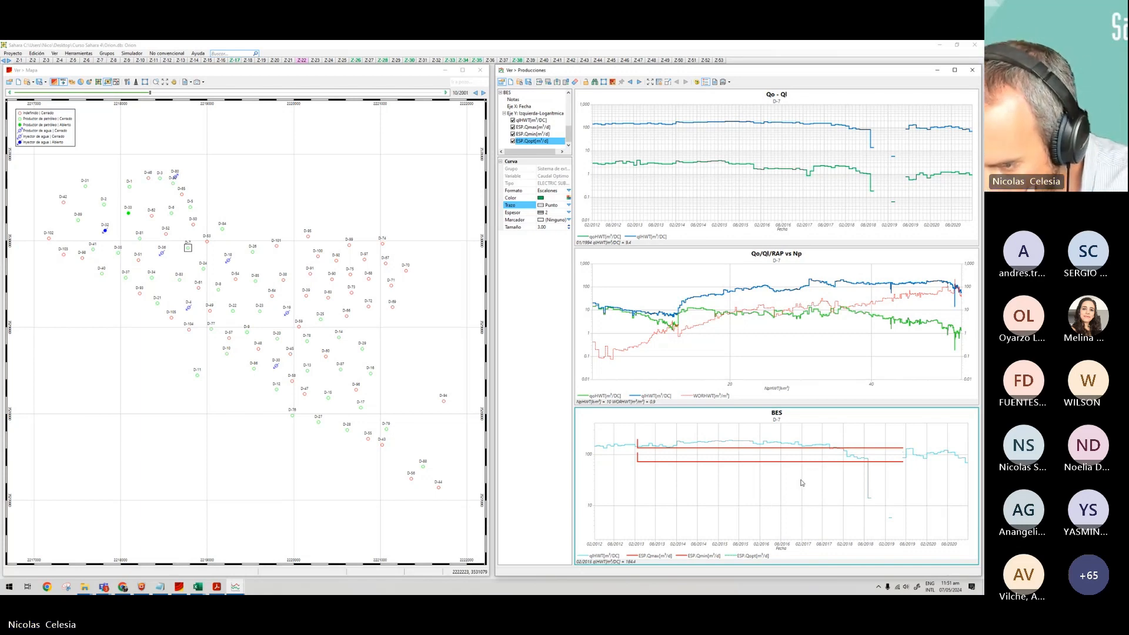
# Widen the charts' date range to about 2010–2022 and reset the BES chart's vertical scale.
pyautogui.scroll(-2, 813, 482)
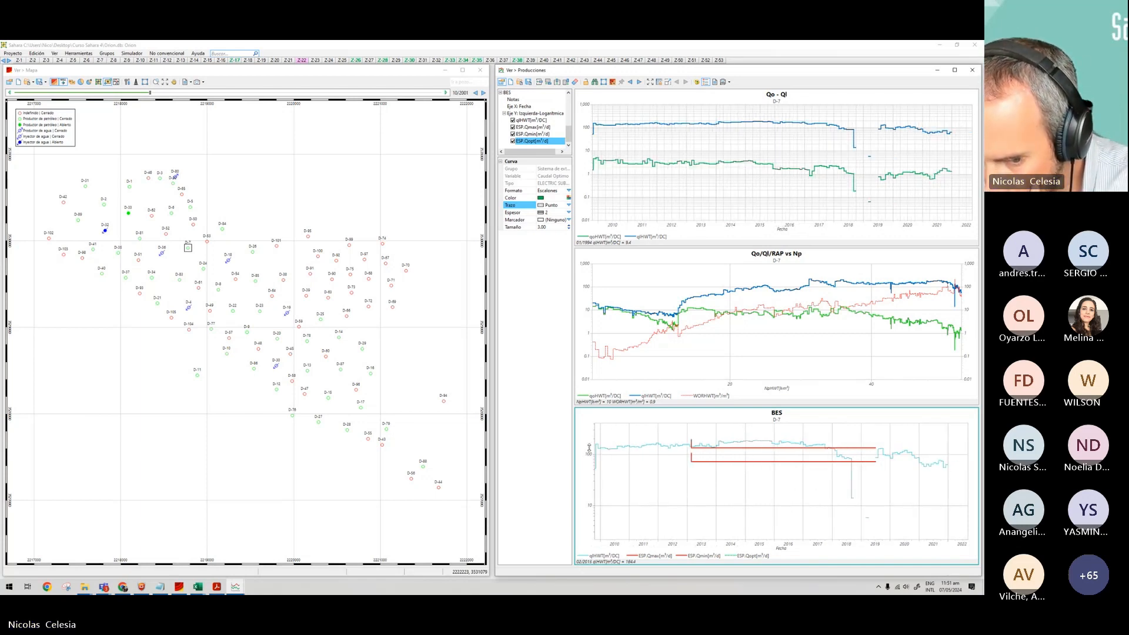
pyautogui.moveTo(589, 448); pyautogui.dragTo(588, 448)
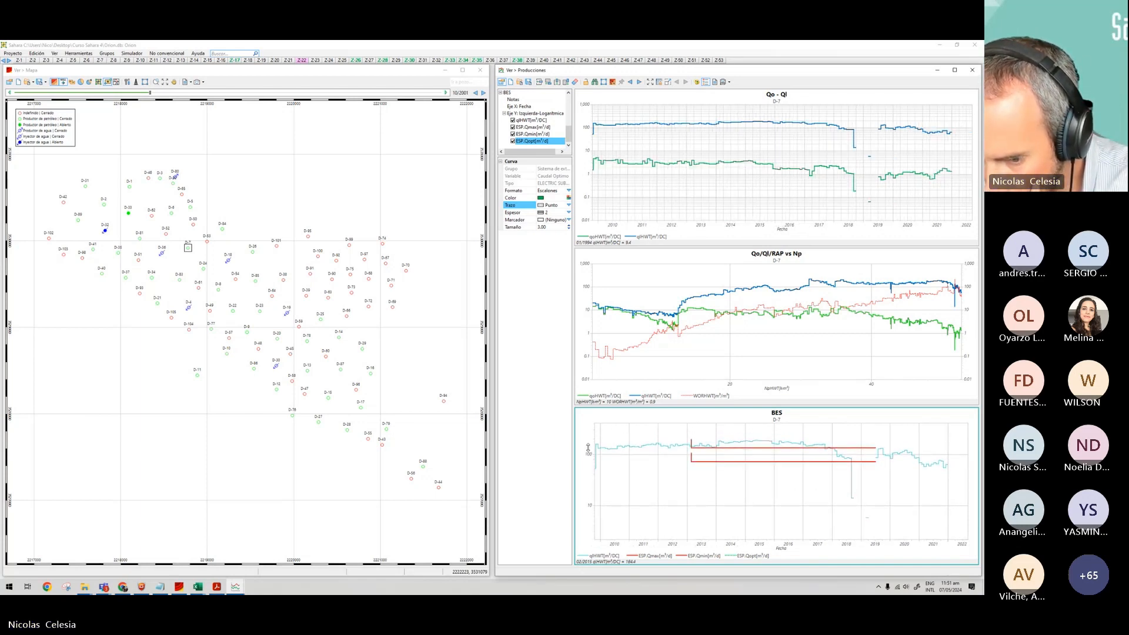
pyautogui.doubleClick(588, 448)
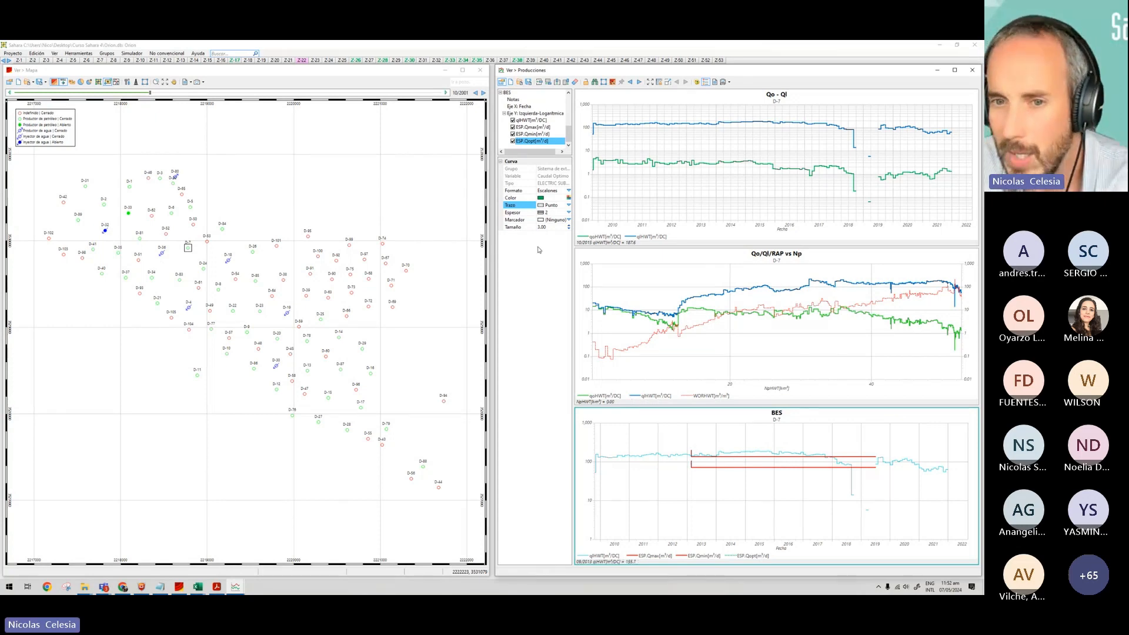
# Set the ESP.Qopt, ESP.Qmin and ESP.Qmax curves' format to Horizontal and adjust the charts' date range to about 2013–2027.
pyautogui.click(569, 192)
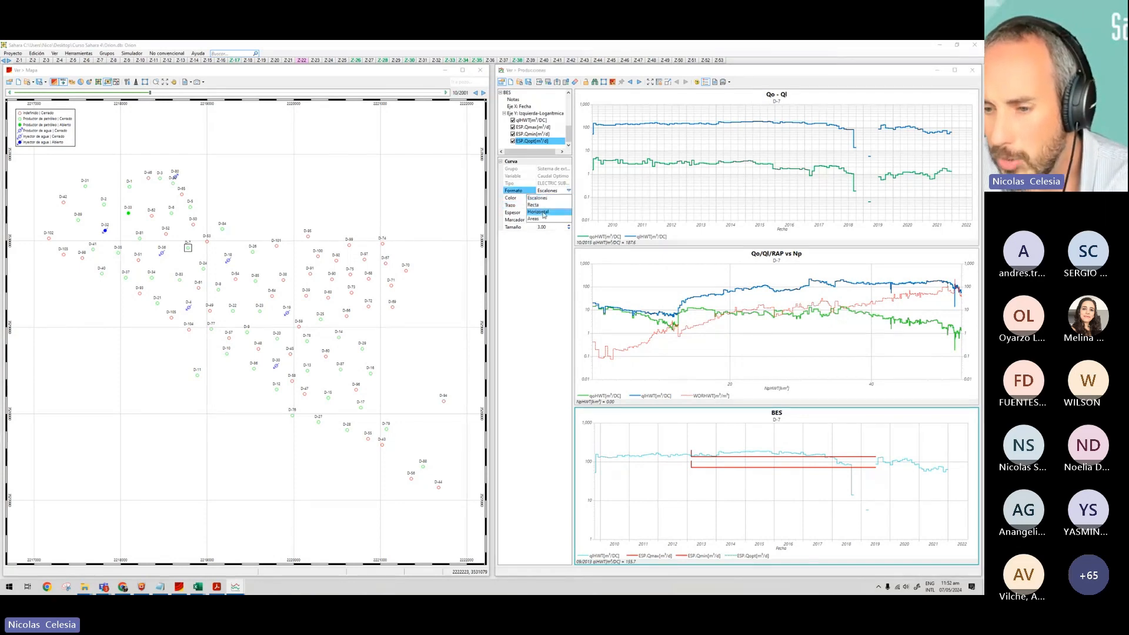
pyautogui.click(544, 212)
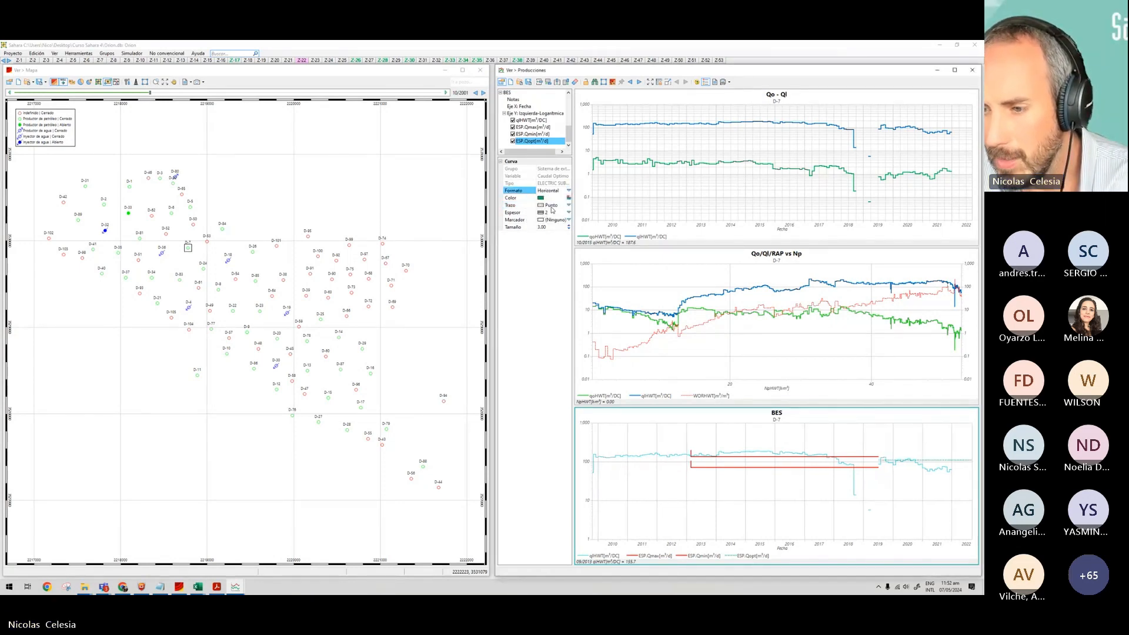
pyautogui.click(550, 134)
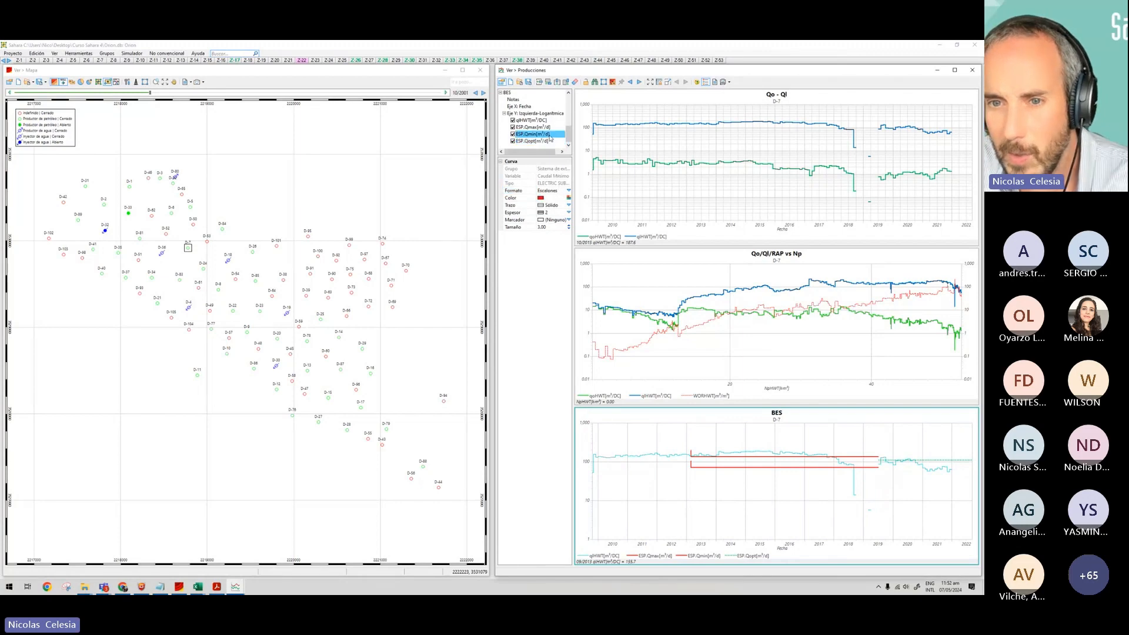
pyautogui.click(568, 192)
pyautogui.click(550, 212)
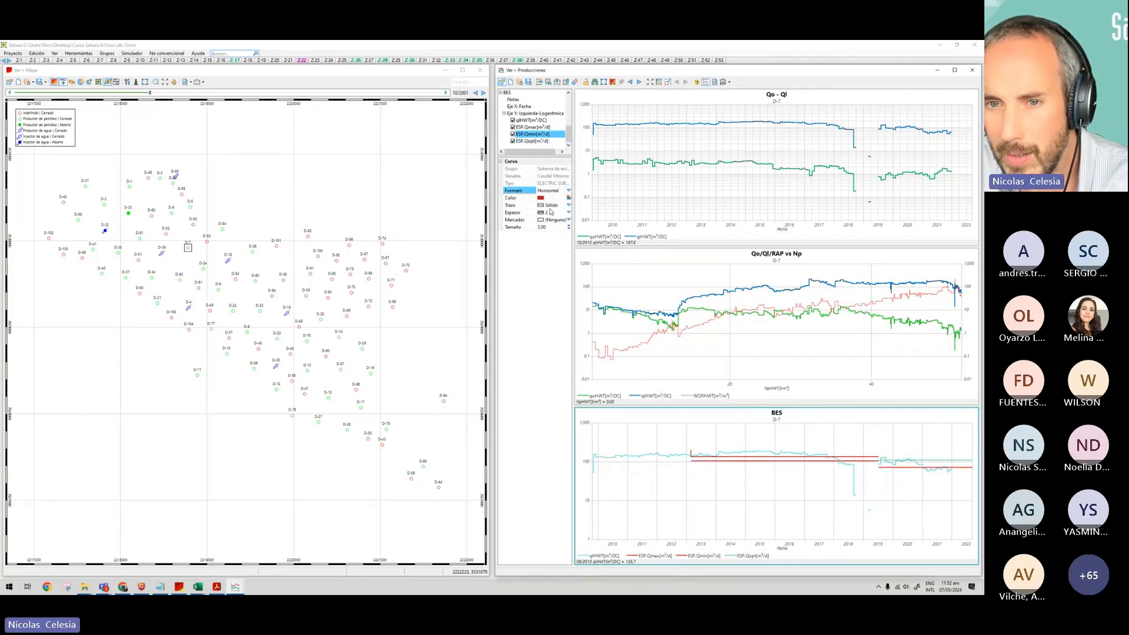
pyautogui.click(540, 127)
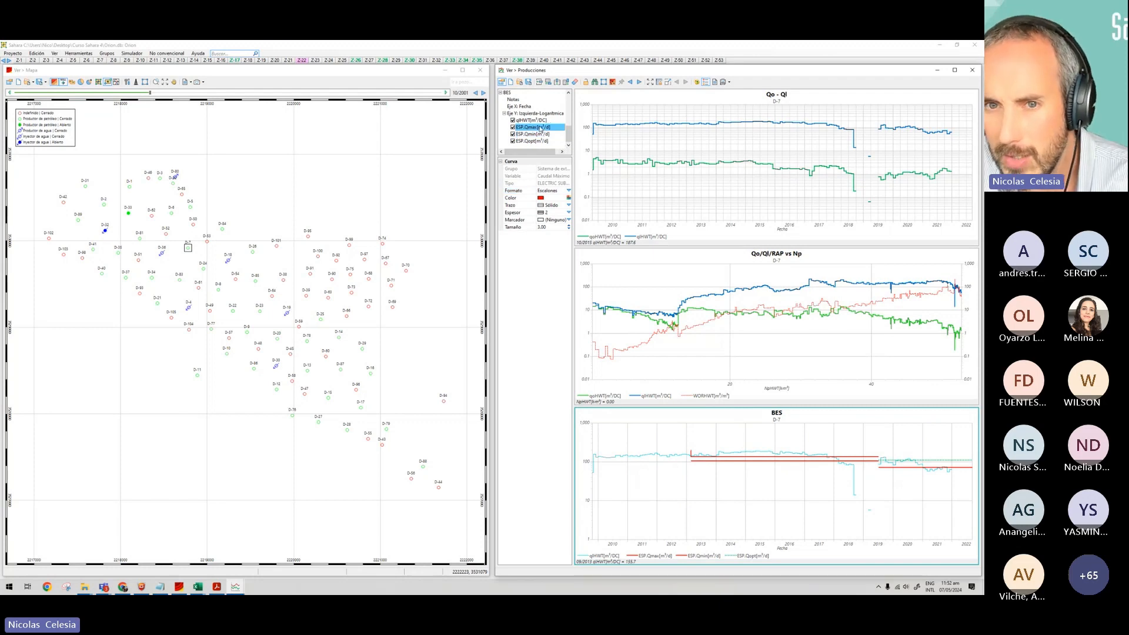
pyautogui.click(568, 190)
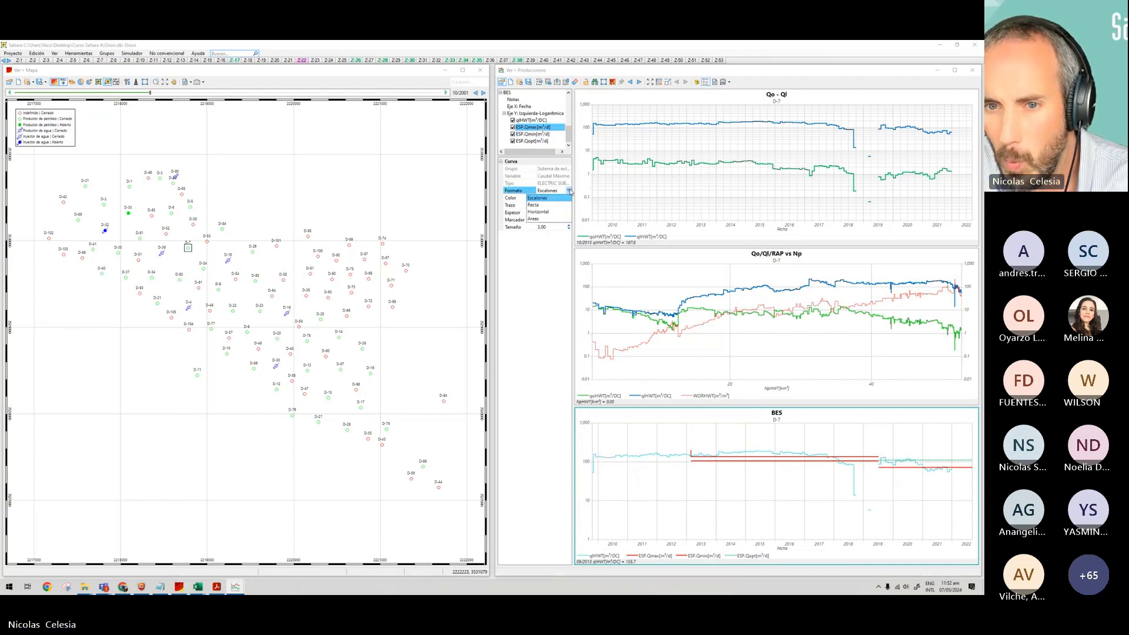
pyautogui.click(549, 213)
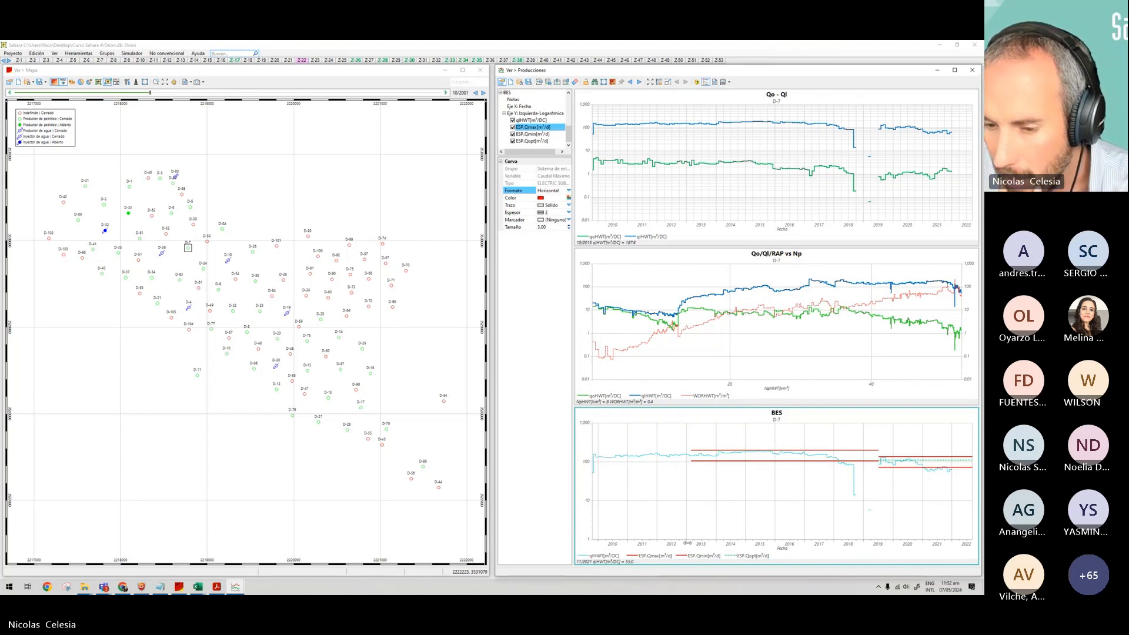
pyautogui.moveTo(686, 543); pyautogui.dragTo(606, 539)
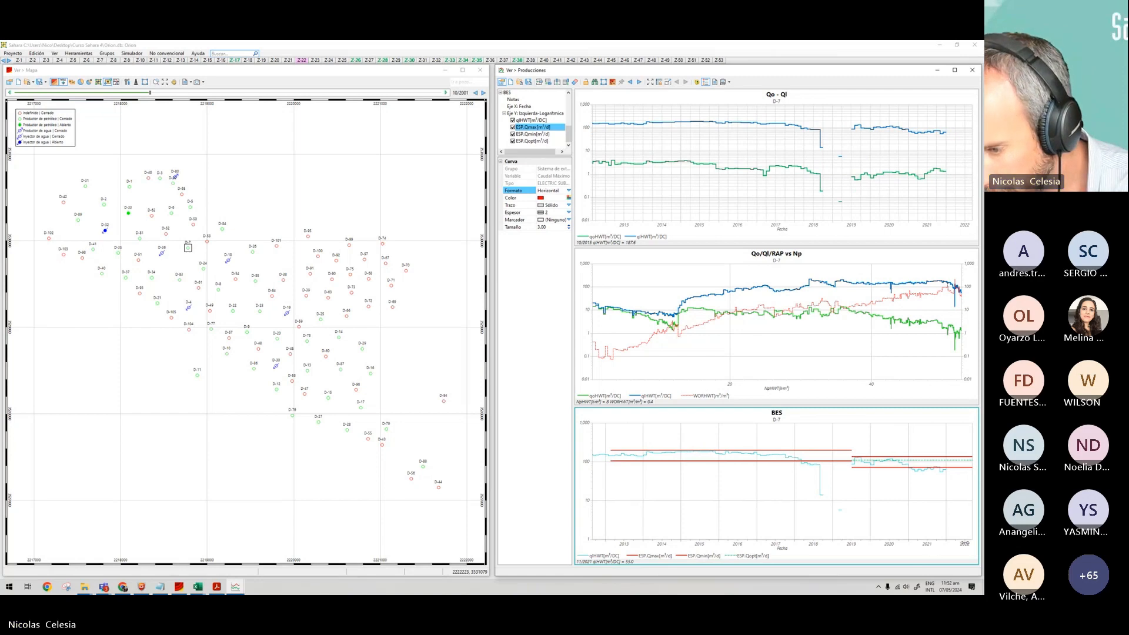
pyautogui.moveTo(970, 542); pyautogui.dragTo(843, 539)
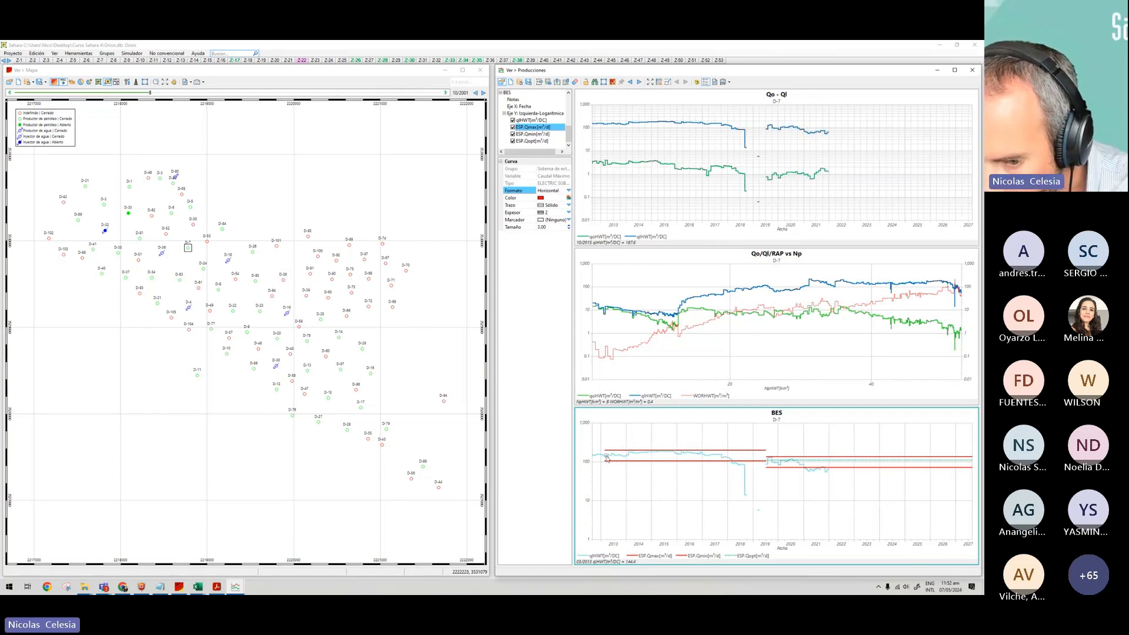
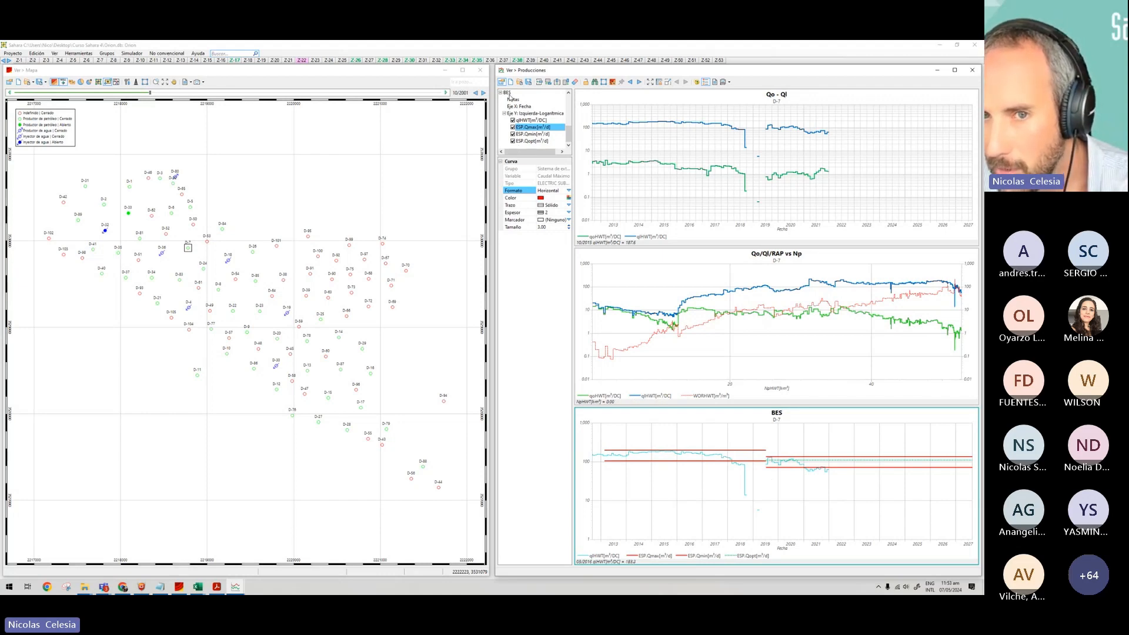
# Show notes in the BES chart and include all the Sistemas de extracción note categories.
pyautogui.scroll(3, 514, 112)
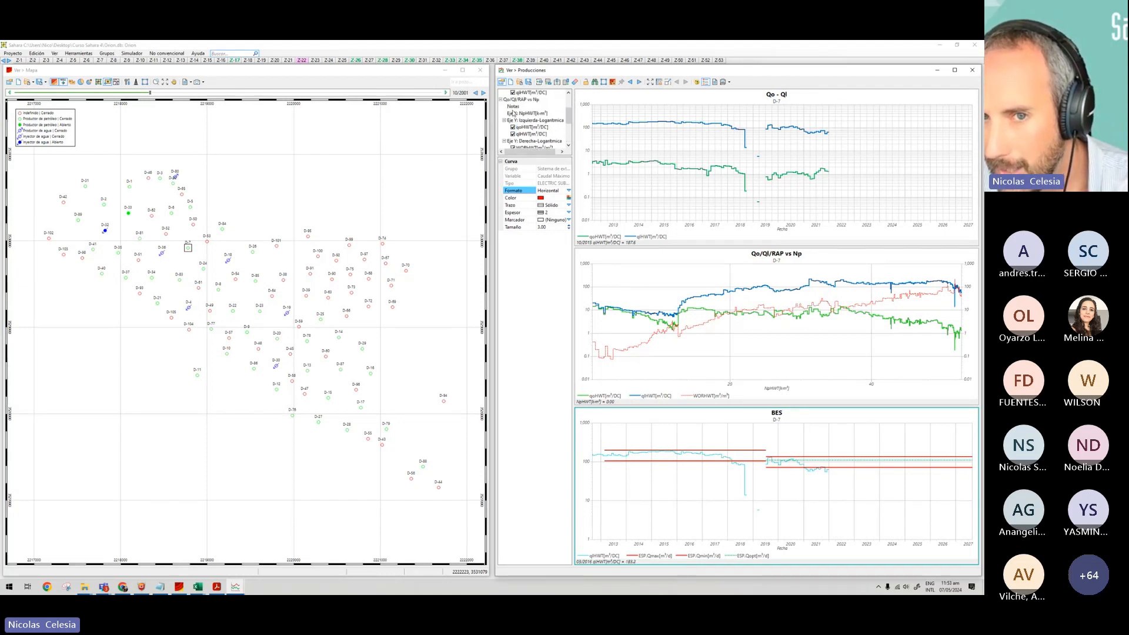
pyautogui.scroll(2, 513, 113)
pyautogui.scroll(-4, 525, 115)
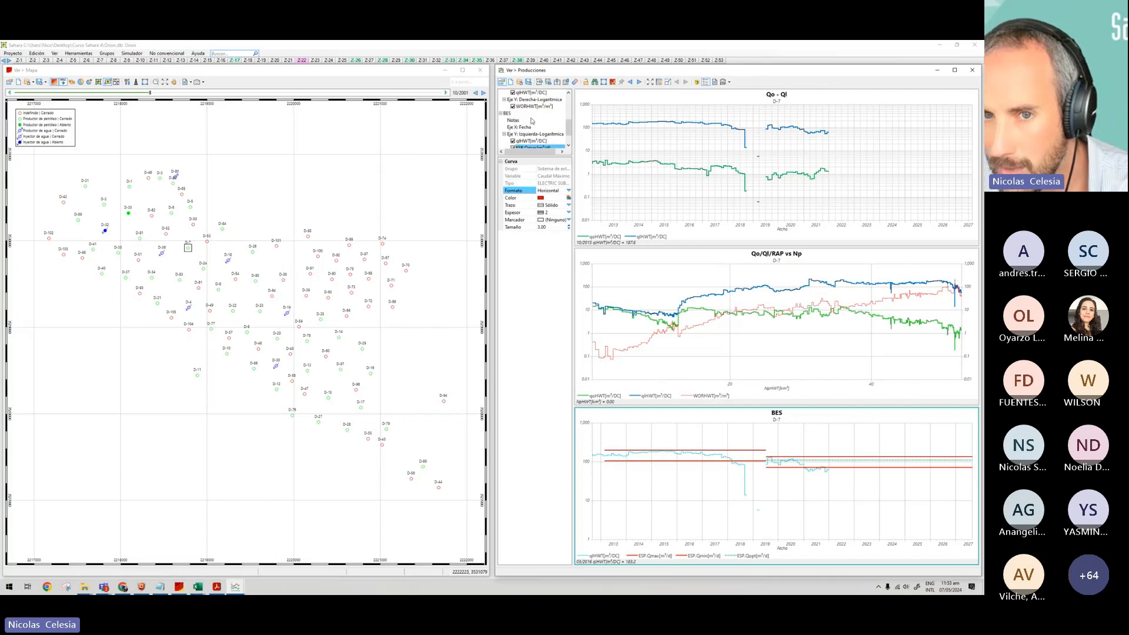
pyautogui.click(515, 121)
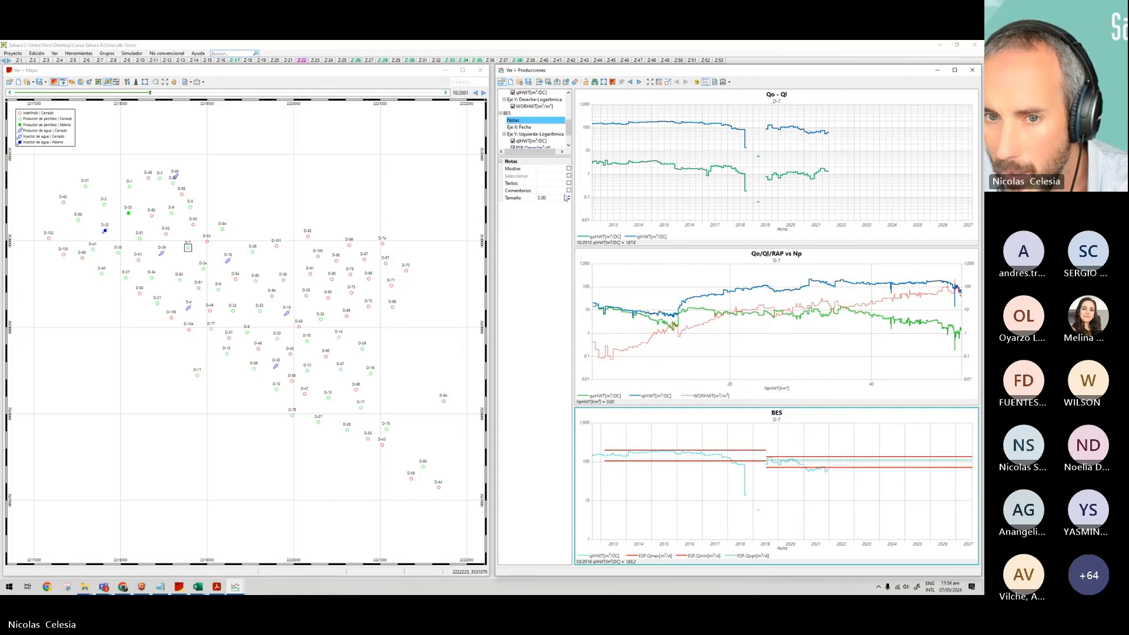
pyautogui.click(568, 169)
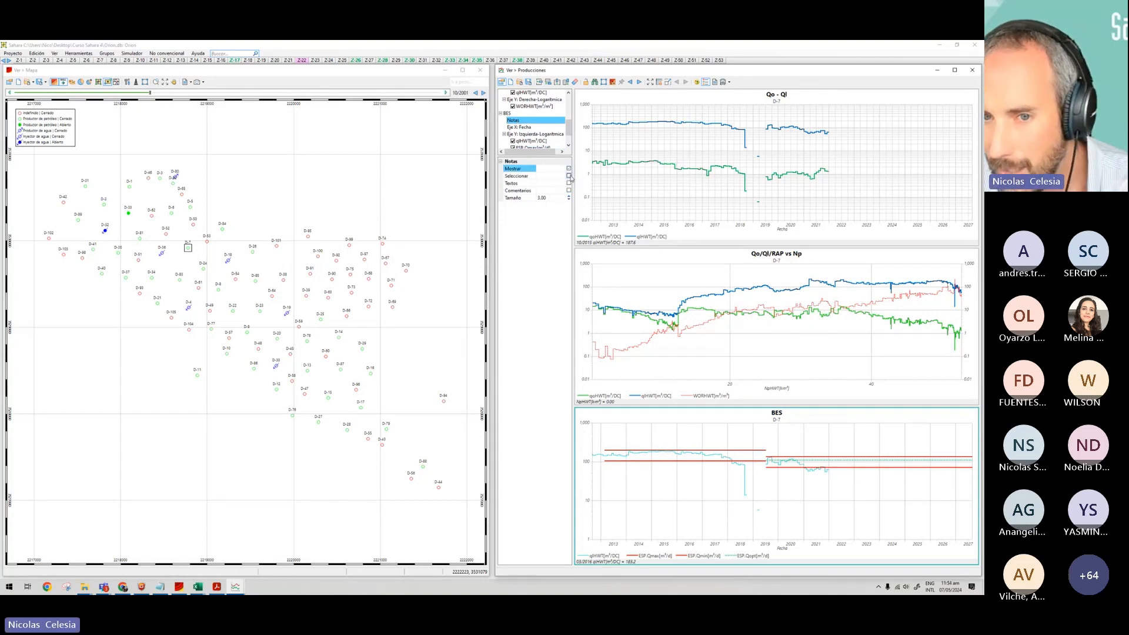
pyautogui.click(569, 176)
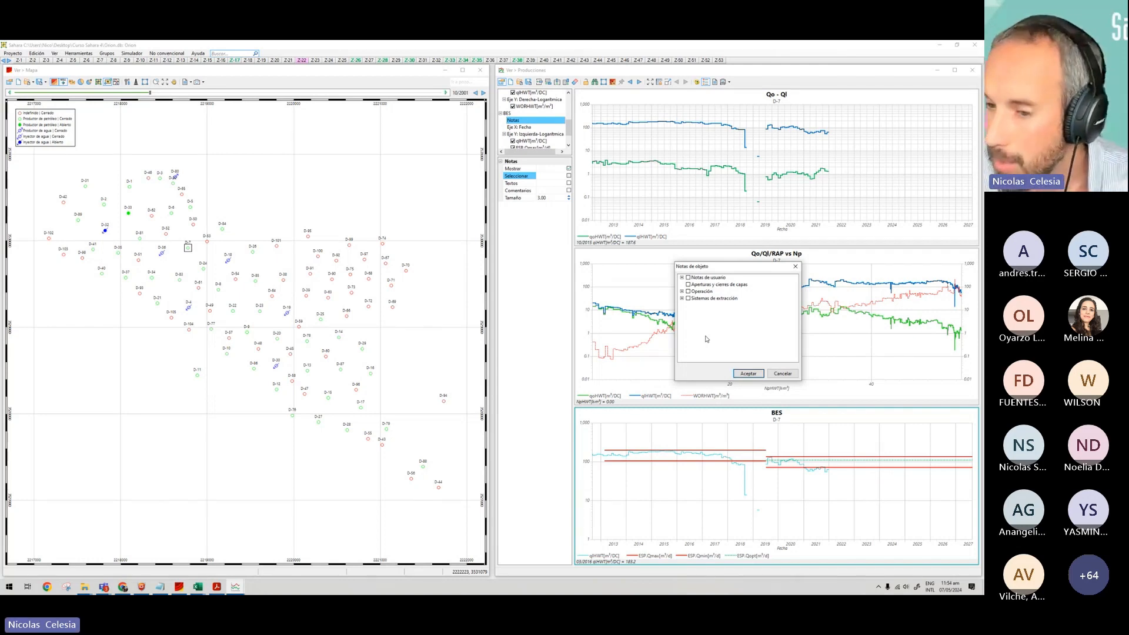
pyautogui.click(688, 299)
pyautogui.click(682, 298)
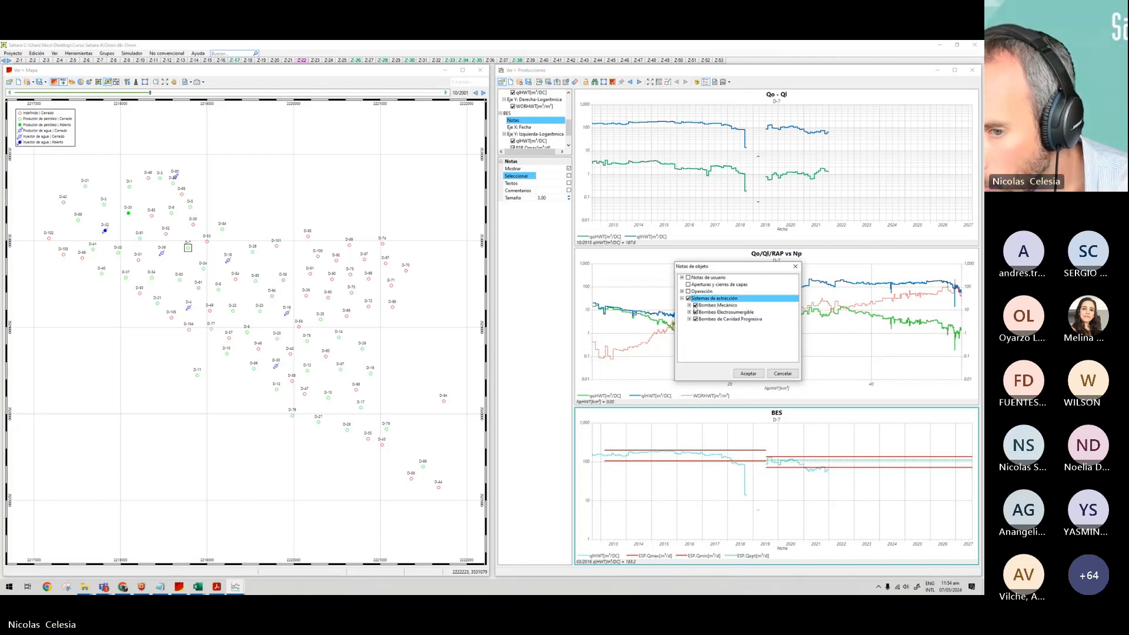
pyautogui.click(682, 299)
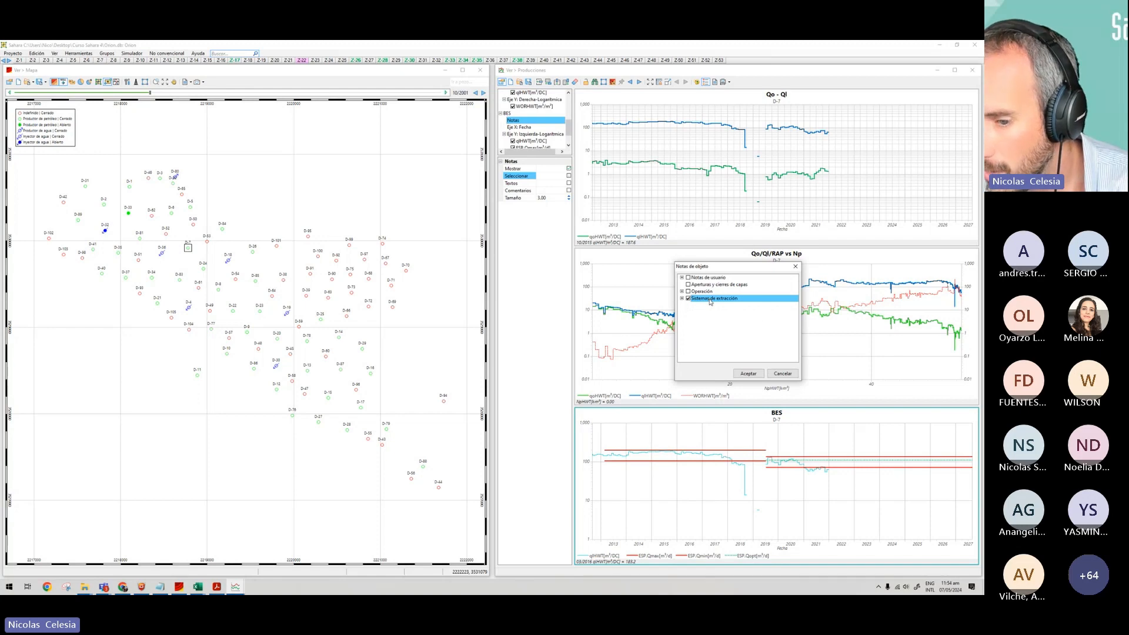
pyautogui.click(748, 373)
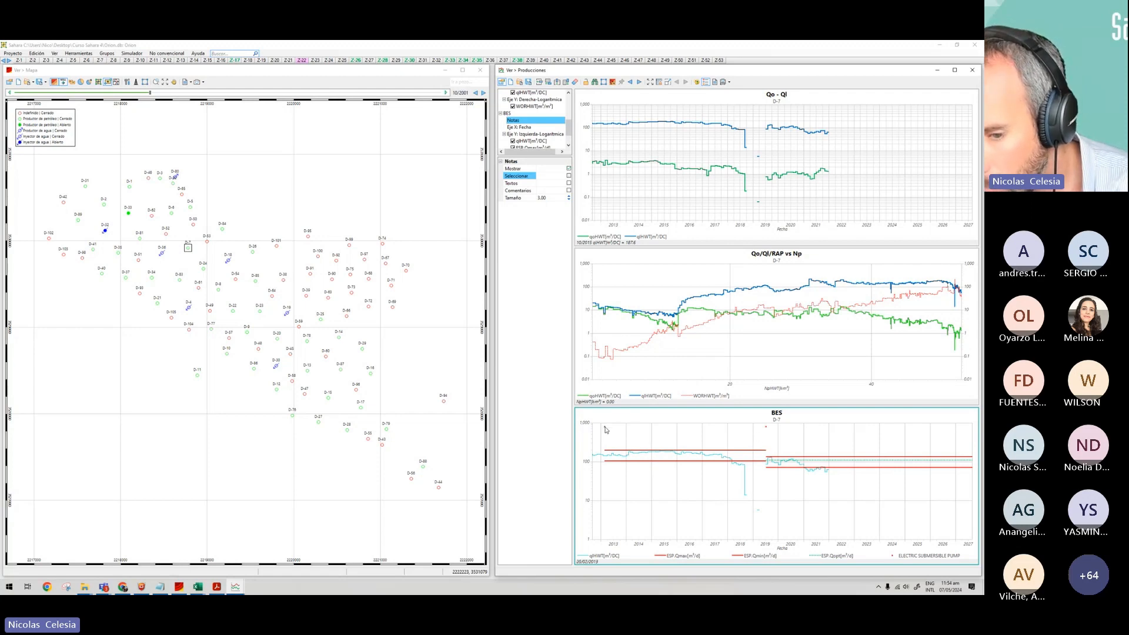
pyautogui.moveTo(606, 429)
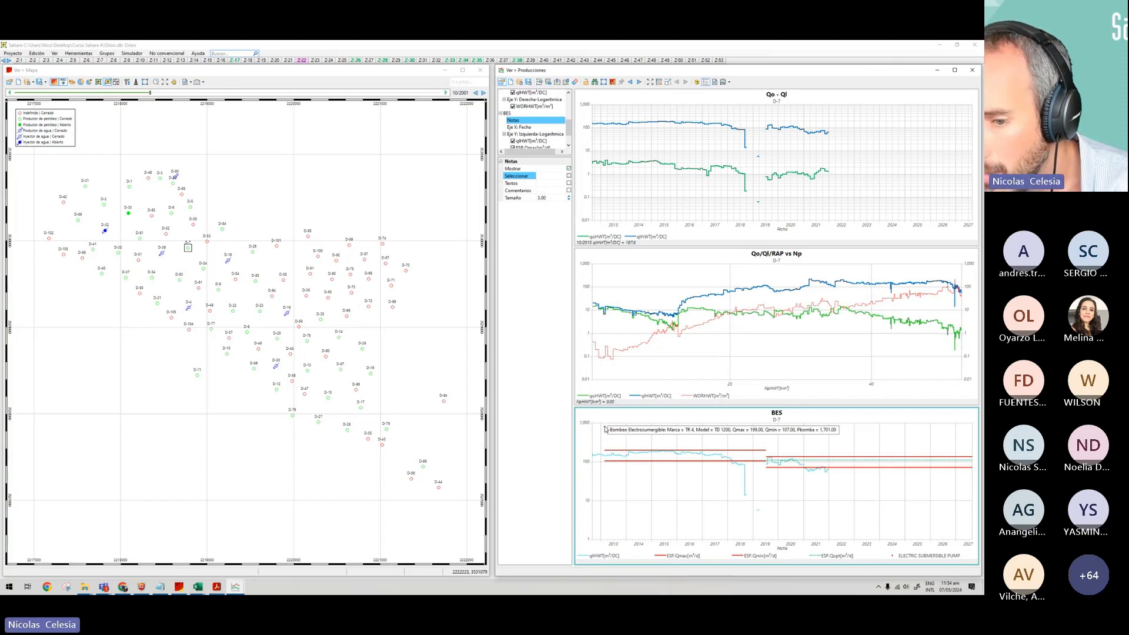
pyautogui.moveTo(768, 429)
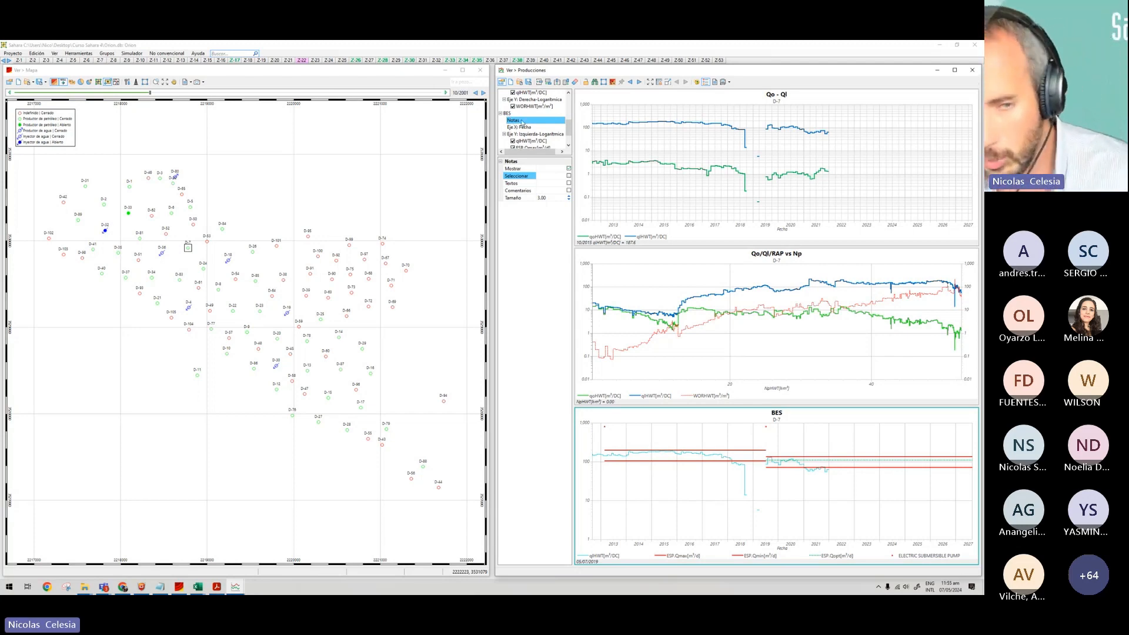
# Start an object notes import from Orion - Sahara 4.xlsx using the Notas de pozo sheet.
pyautogui.click(13, 53)
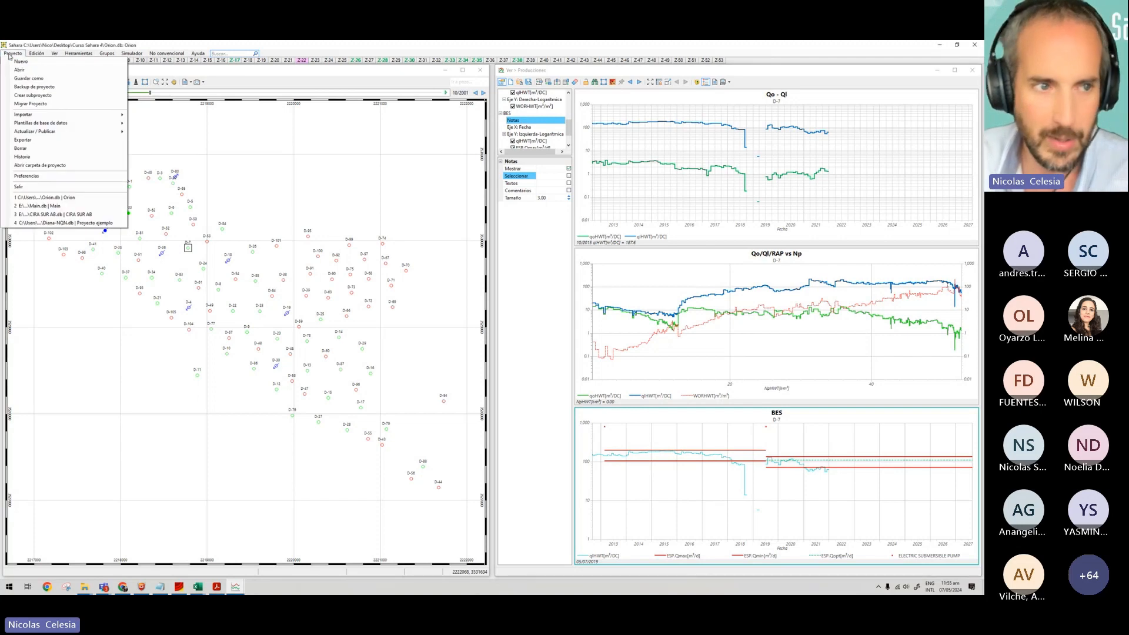
pyautogui.moveTo(61, 115)
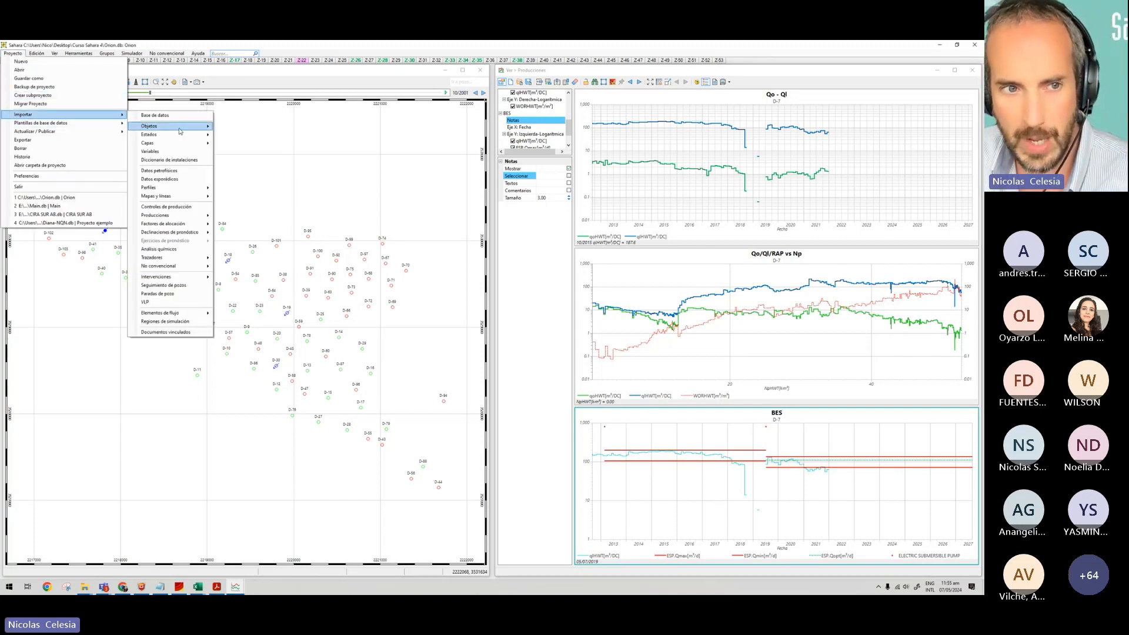
pyautogui.moveTo(191, 129)
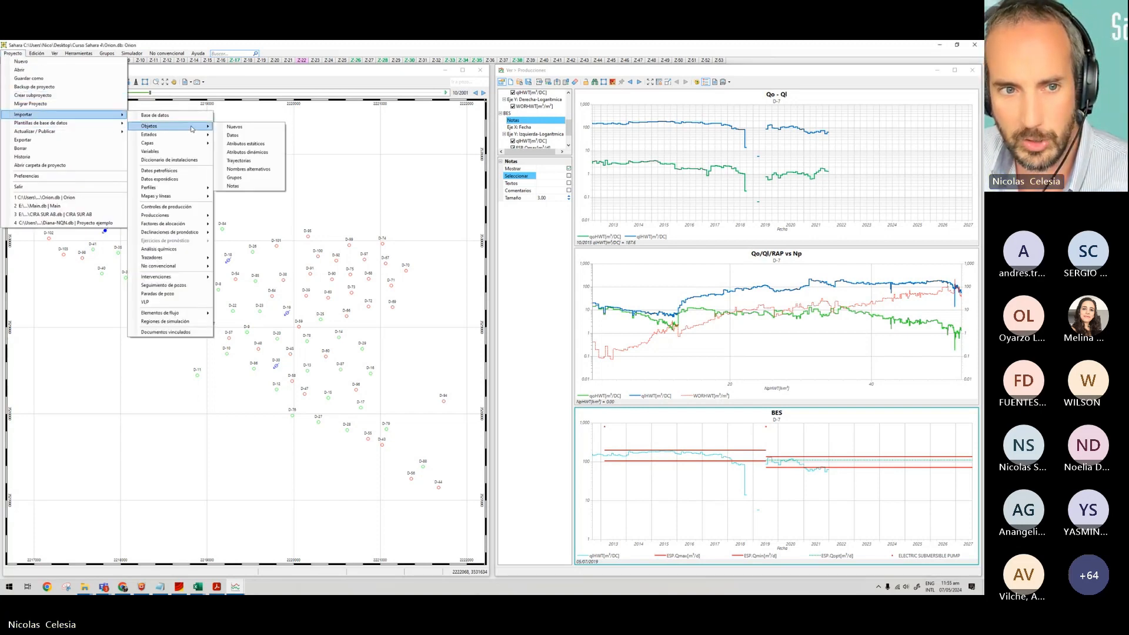
pyautogui.click(252, 187)
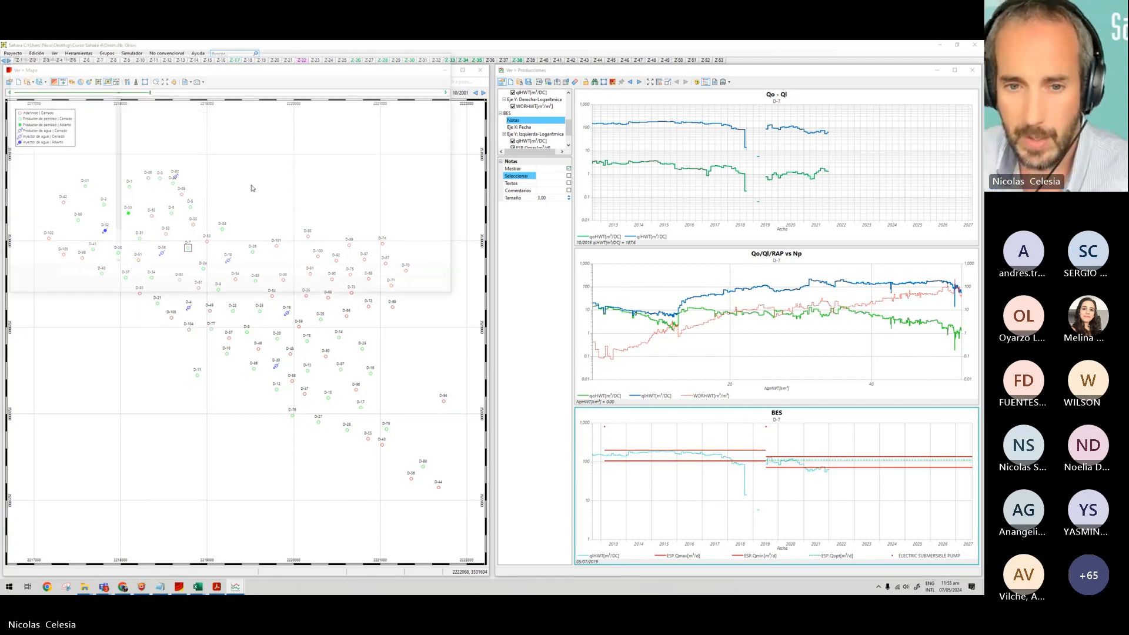
pyautogui.doubleClick(167, 103)
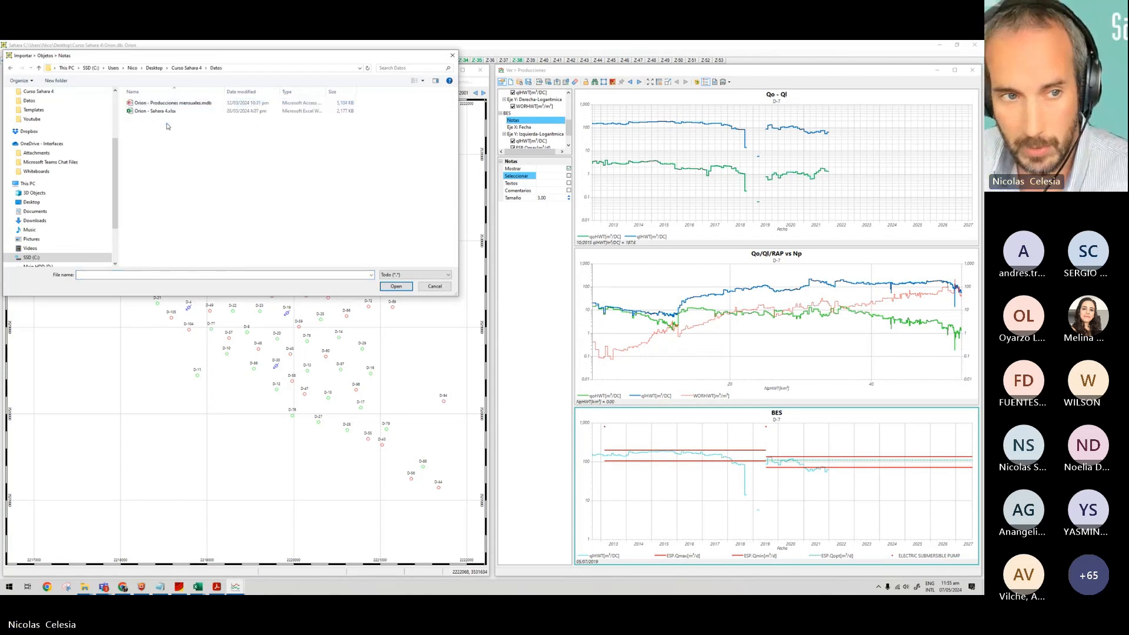
pyautogui.doubleClick(167, 113)
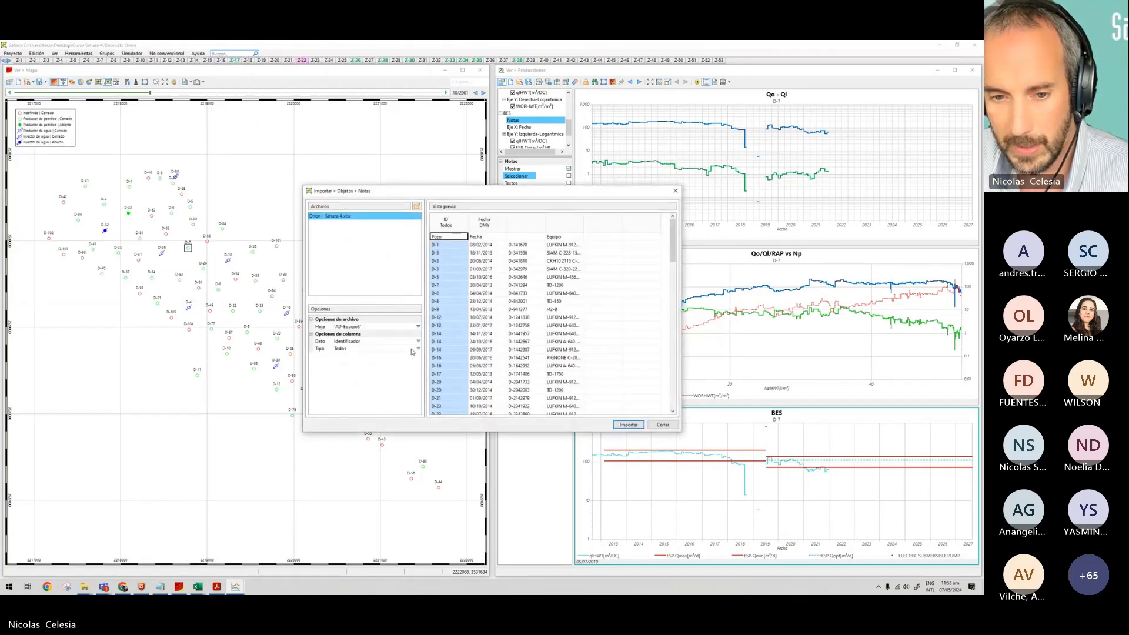
pyautogui.click(418, 326)
pyautogui.scroll(-4, 387, 369)
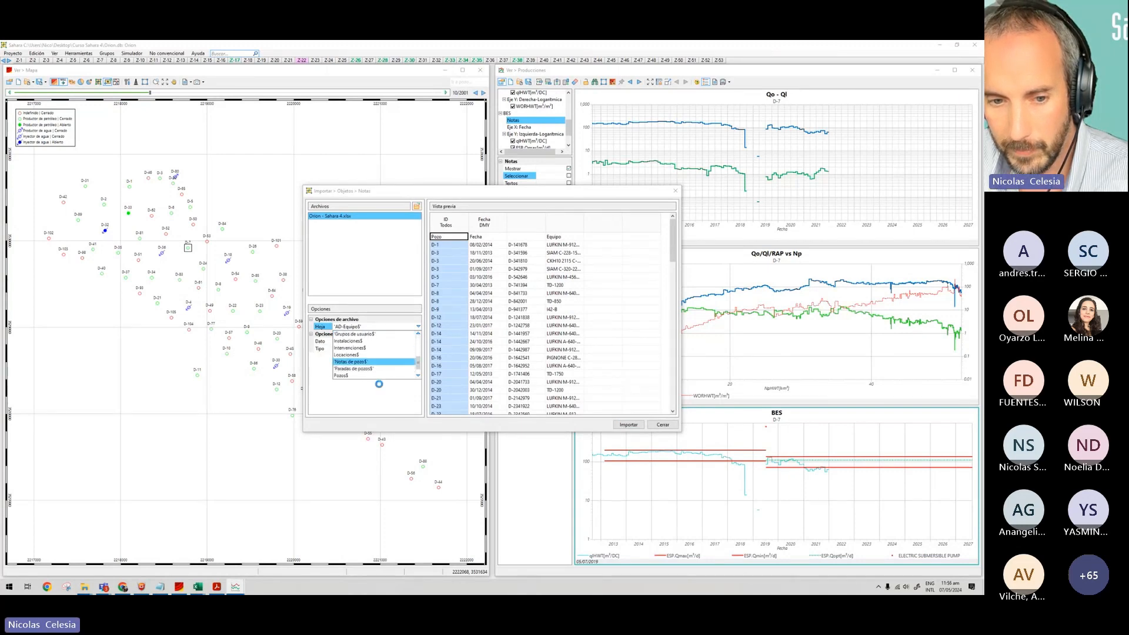
pyautogui.click(376, 362)
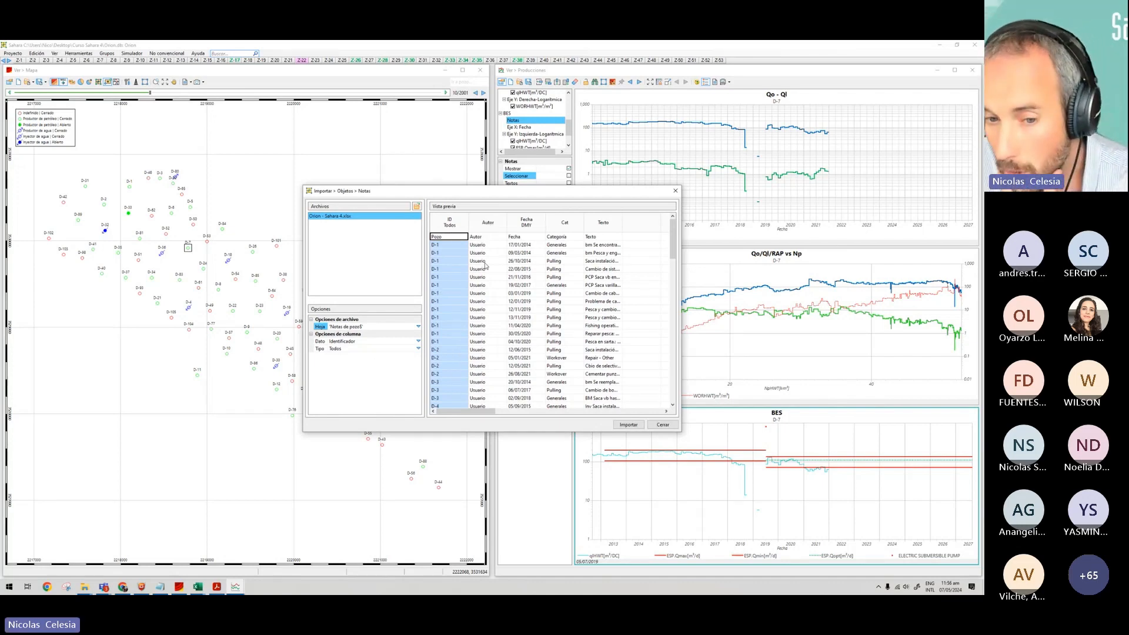
# Review the well notes in the import preview, widening the Texto column to read the note descriptions.
pyautogui.scroll(-4, 486, 378)
pyautogui.scroll(-10, 486, 378)
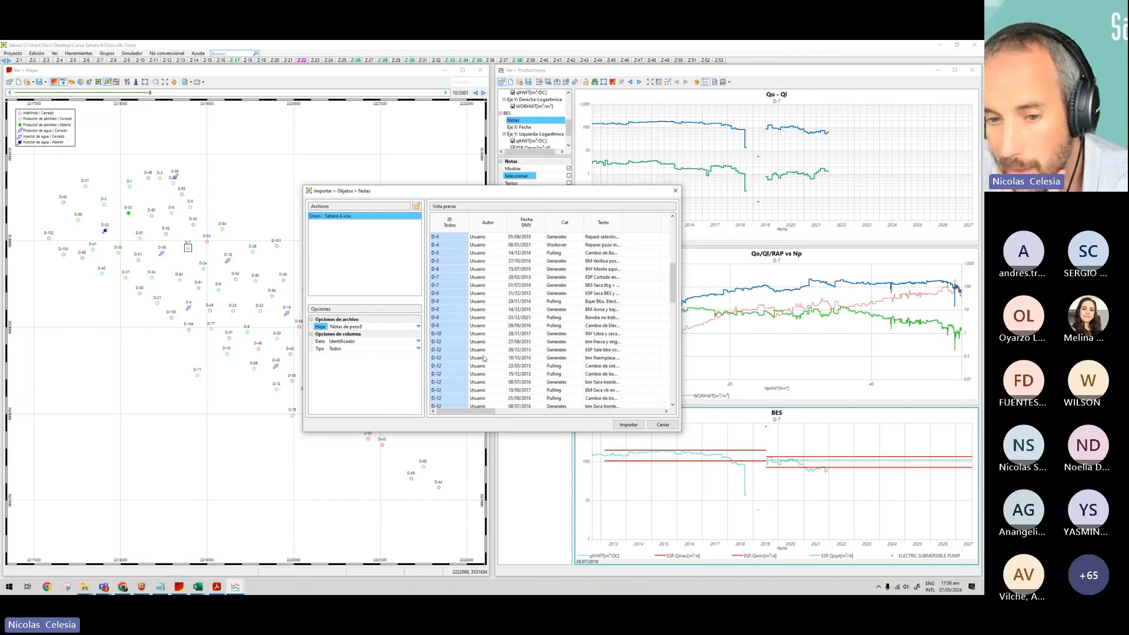
pyautogui.scroll(15, 651, 352)
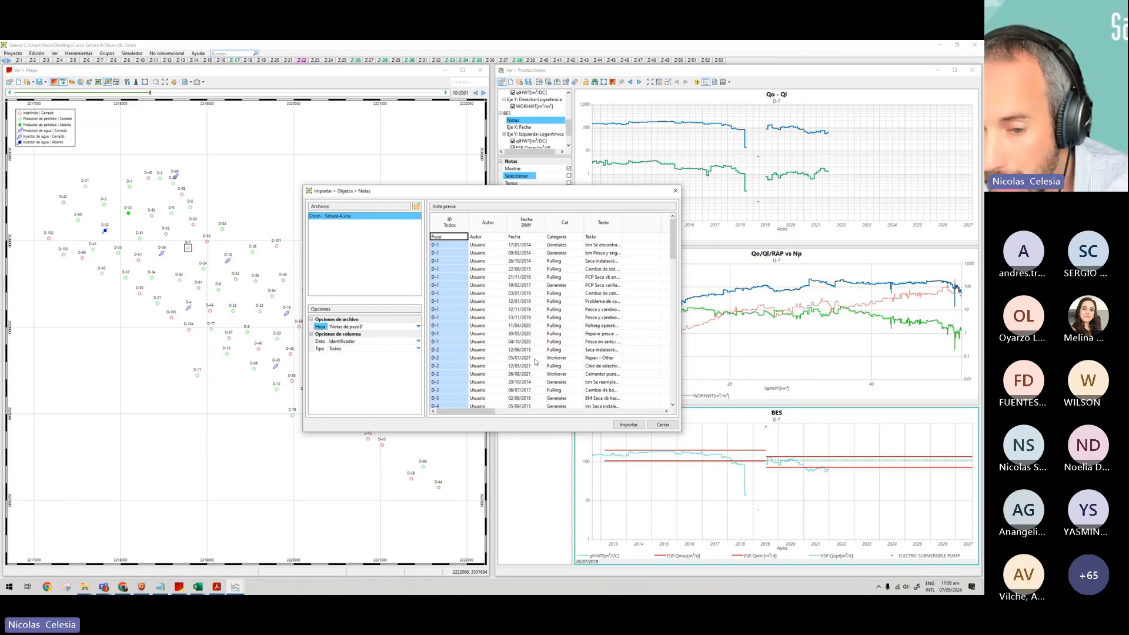
pyautogui.scroll(-2, 576, 326)
pyautogui.scroll(-15, 576, 327)
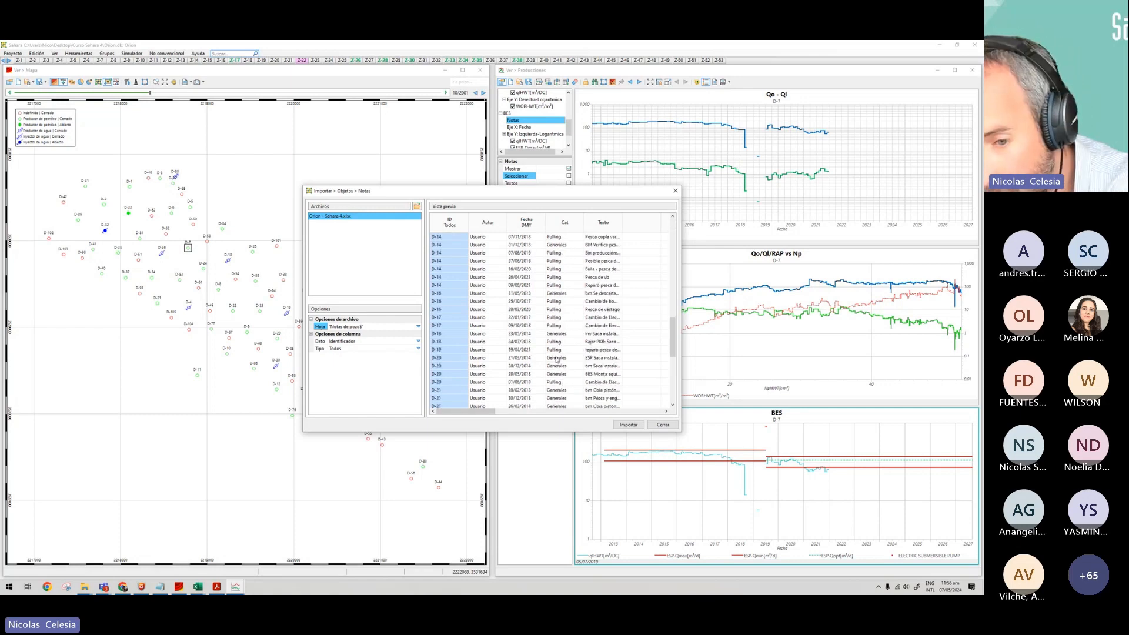
pyautogui.scroll(-7, 557, 368)
pyautogui.scroll(20, 557, 369)
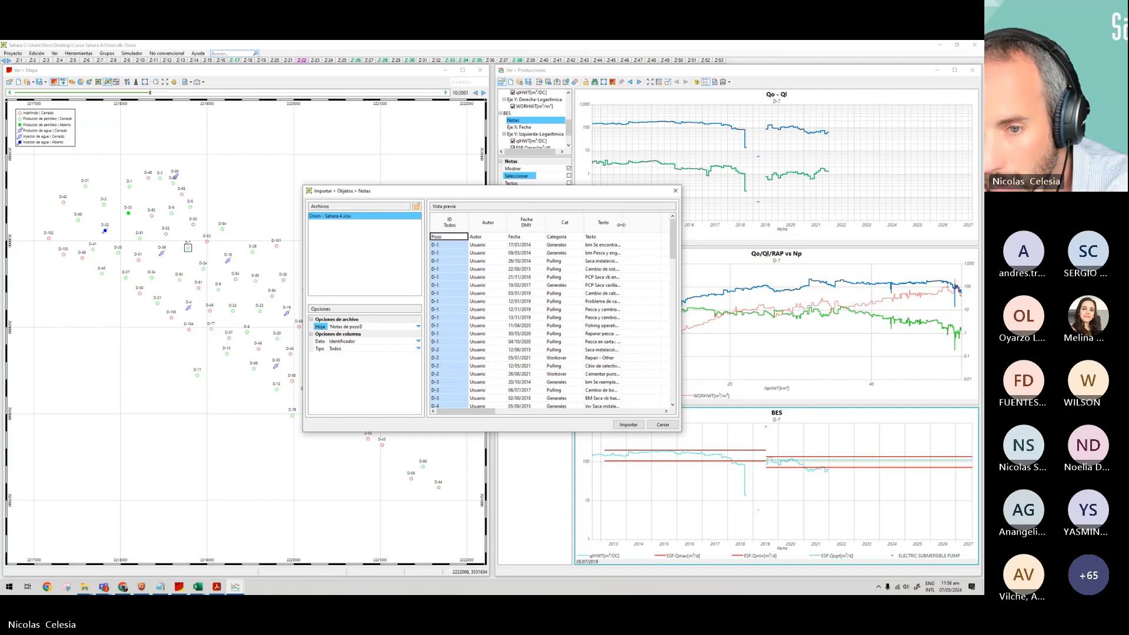
pyautogui.moveTo(622, 227); pyautogui.dragTo(661, 237)
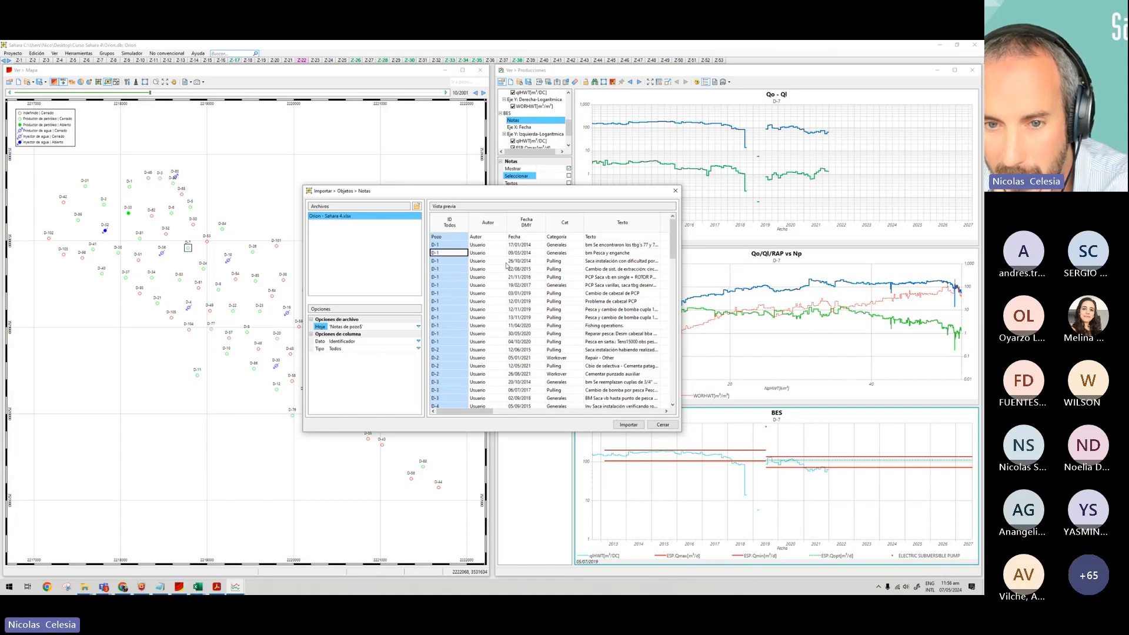
# Check the author, date, Categoría and Texto column assignments and import the well notes.
pyautogui.click(488, 255)
pyautogui.click(525, 254)
pyautogui.click(565, 254)
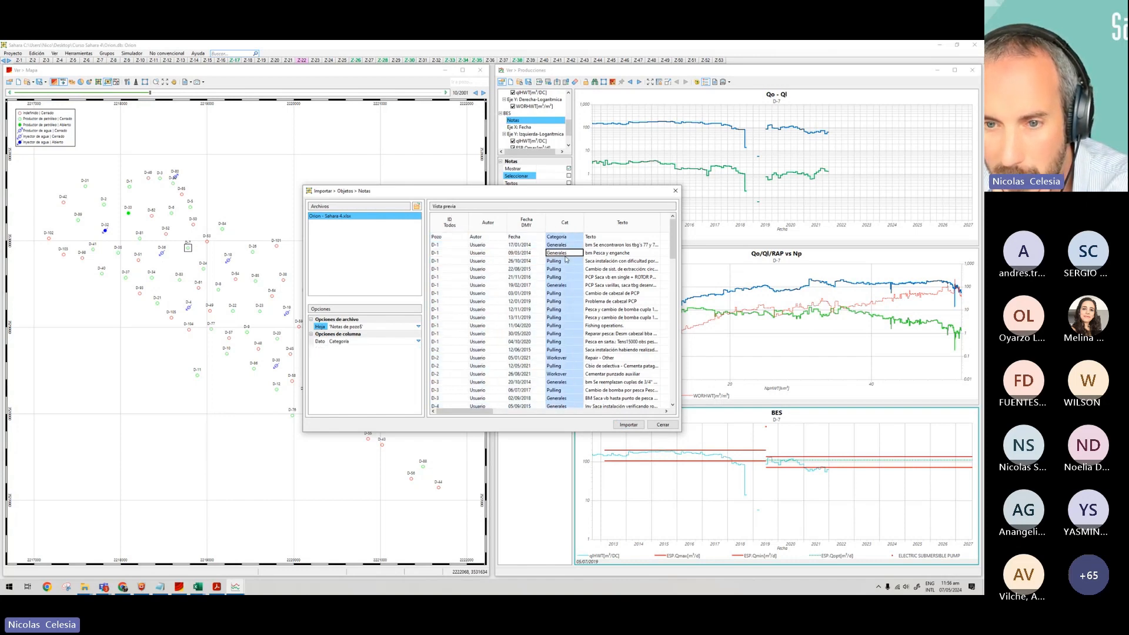
pyautogui.click(630, 270)
pyautogui.click(635, 428)
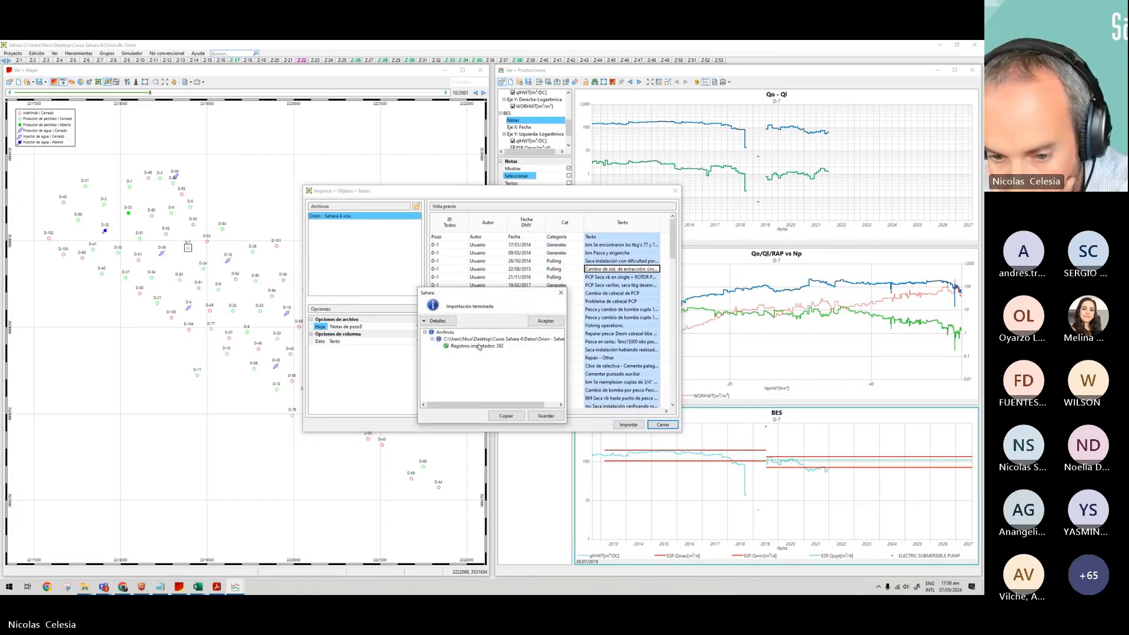
# Close the finished notes import and turn on notes in the Qo/Ql/RAP vs Np chart.
pyautogui.click(529, 319)
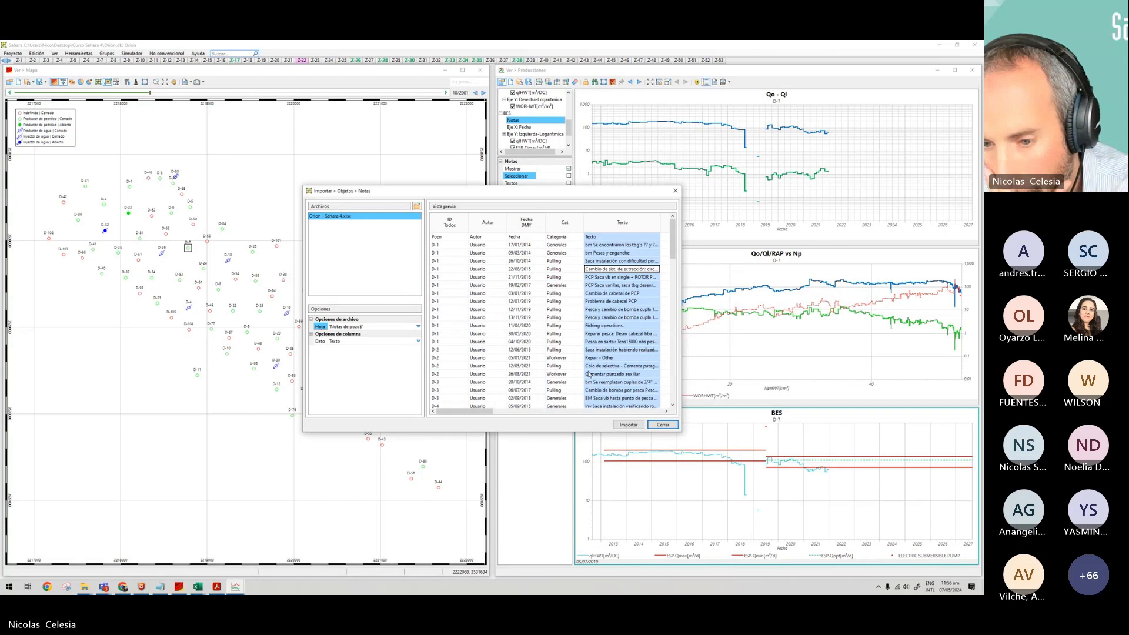
pyautogui.click(664, 425)
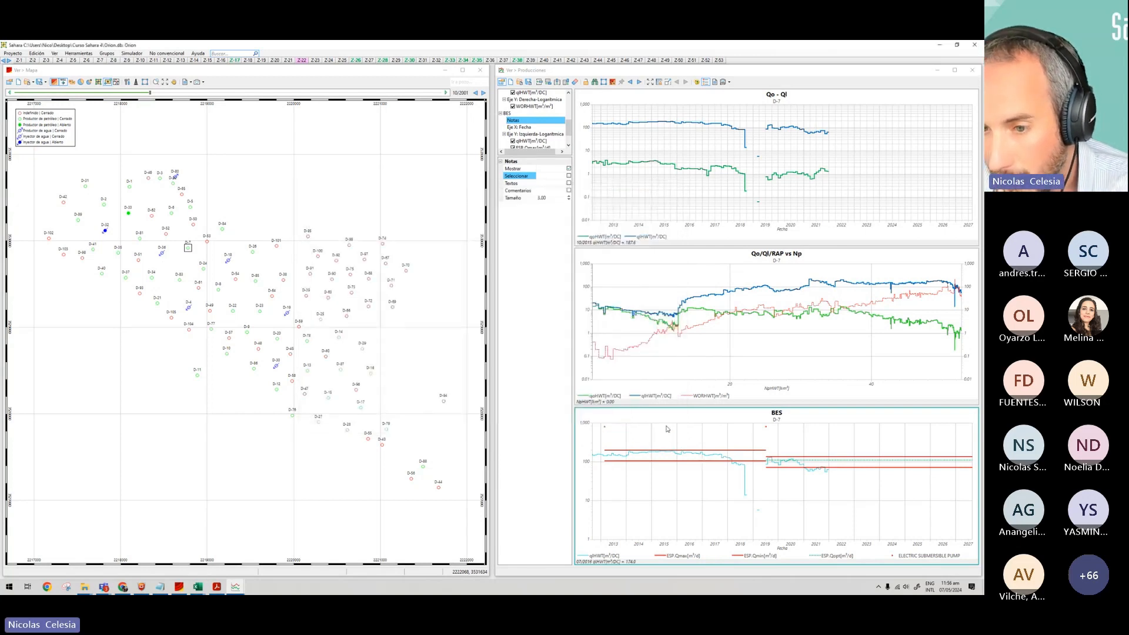
pyautogui.click(651, 280)
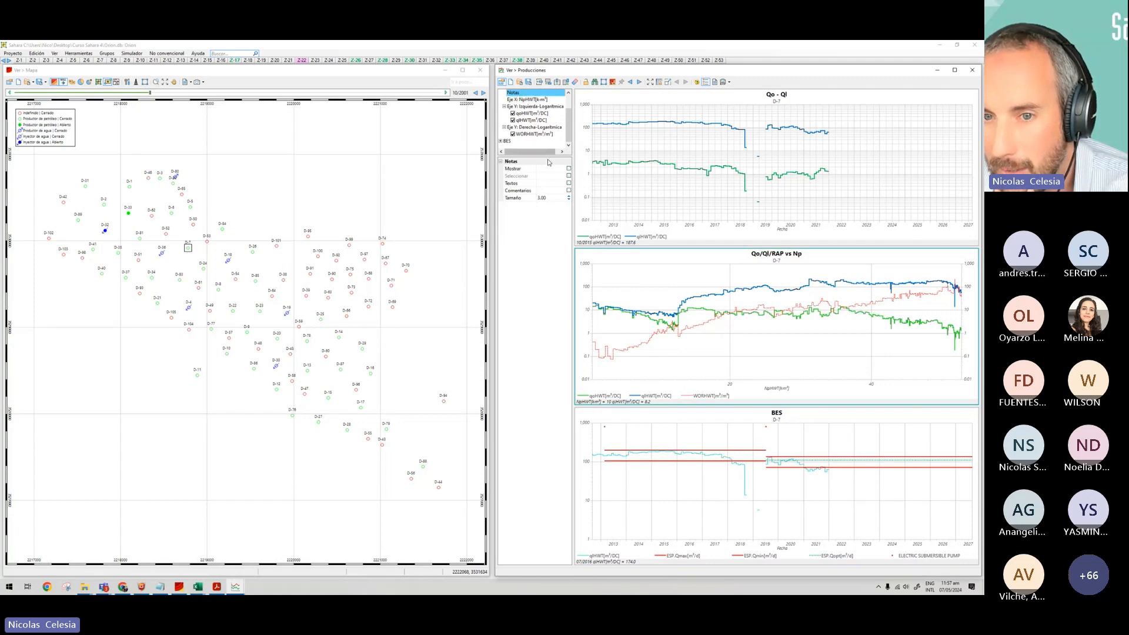
pyautogui.click(568, 168)
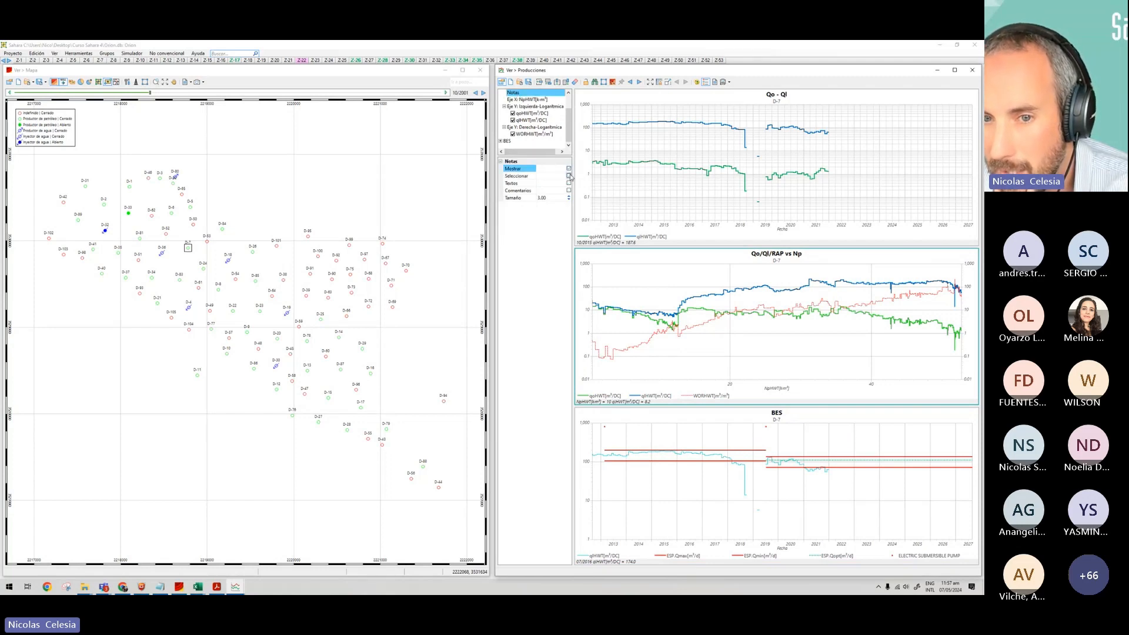
# Include all Notas de usuario categories in the notes shown on the Qo/Ql/RAP vs Np chart.
pyautogui.click(568, 175)
pyautogui.click(689, 278)
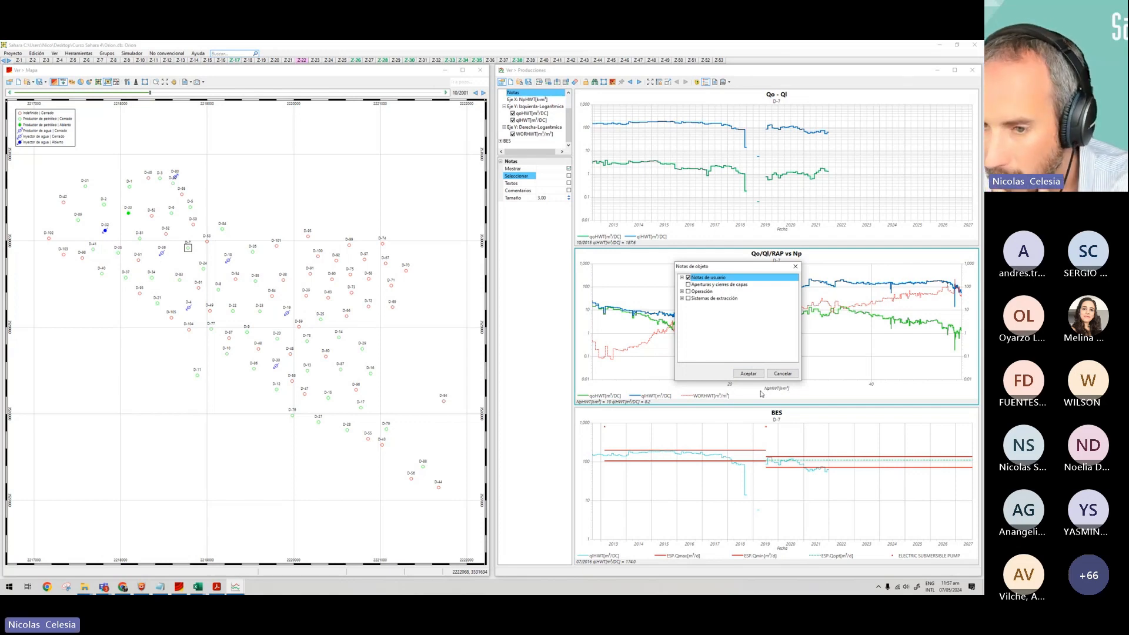
pyautogui.doubleClick(701, 292)
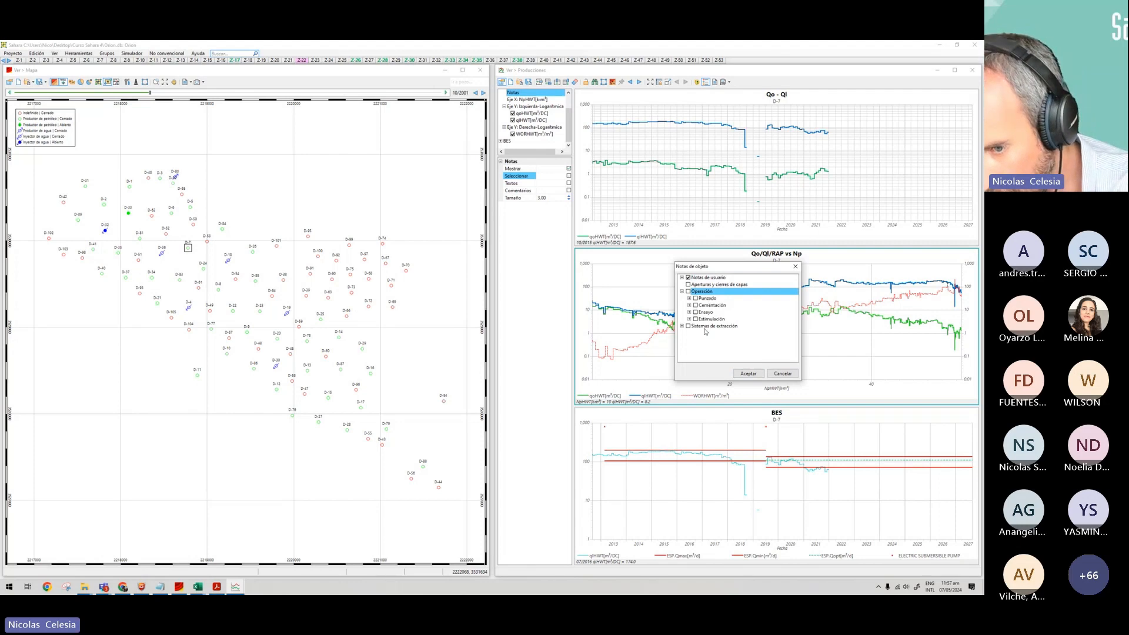
pyautogui.doubleClick(693, 290)
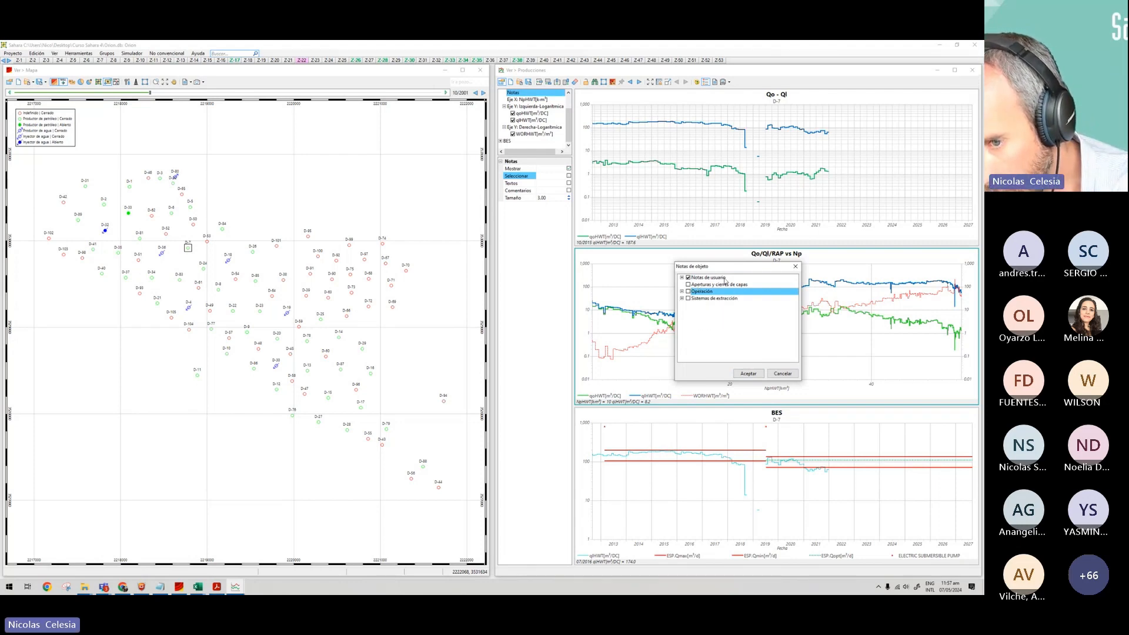
pyautogui.click(682, 277)
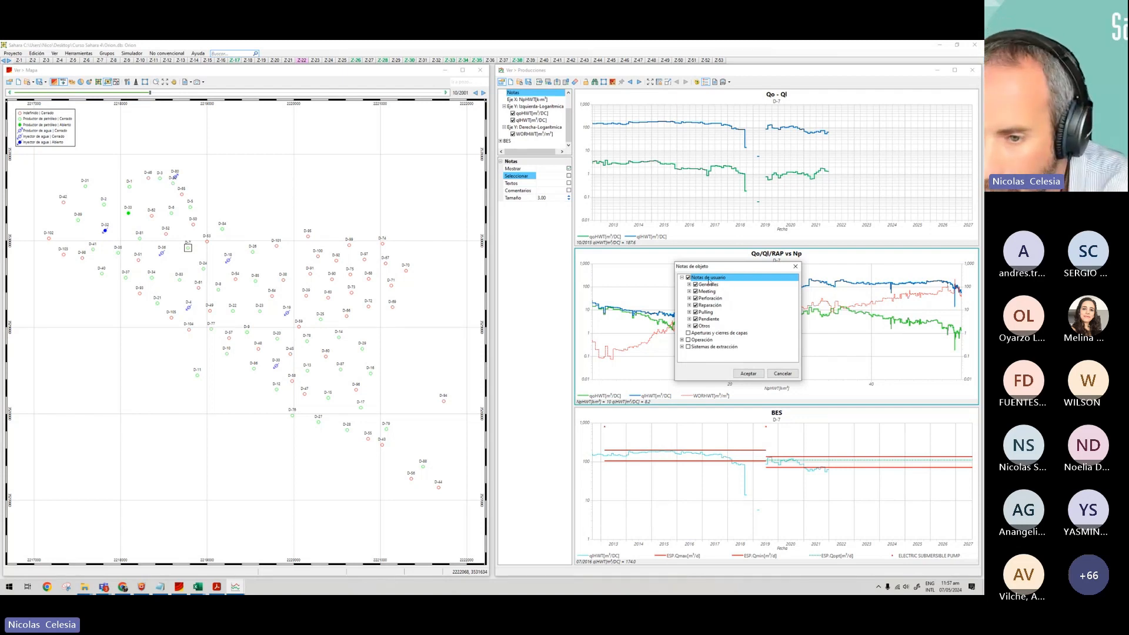
pyautogui.click(689, 285)
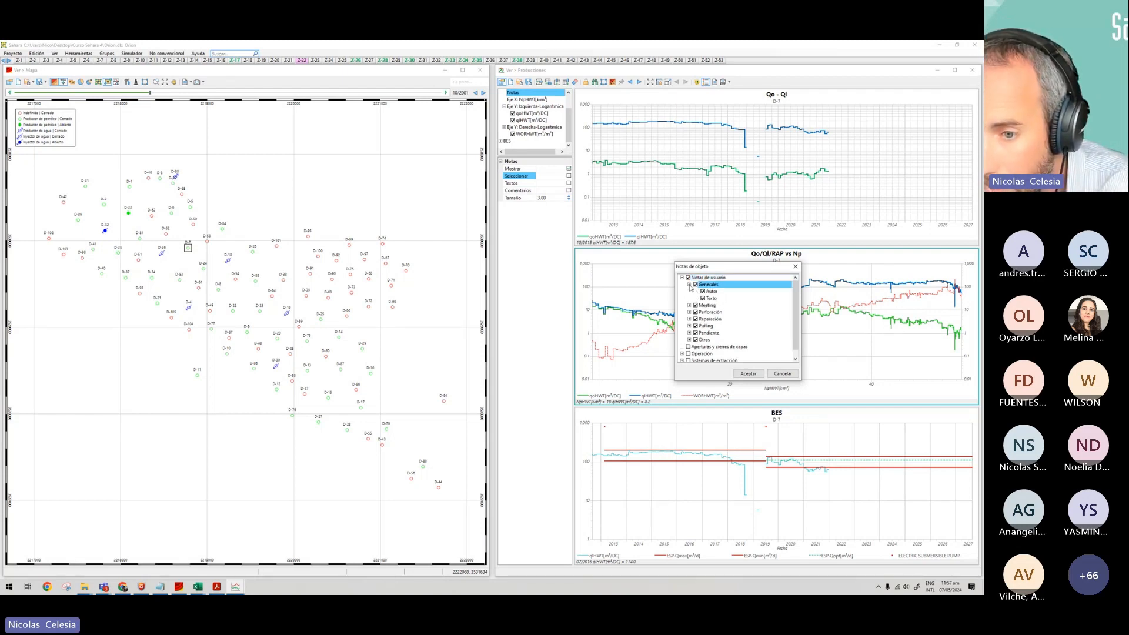
pyautogui.click(690, 286)
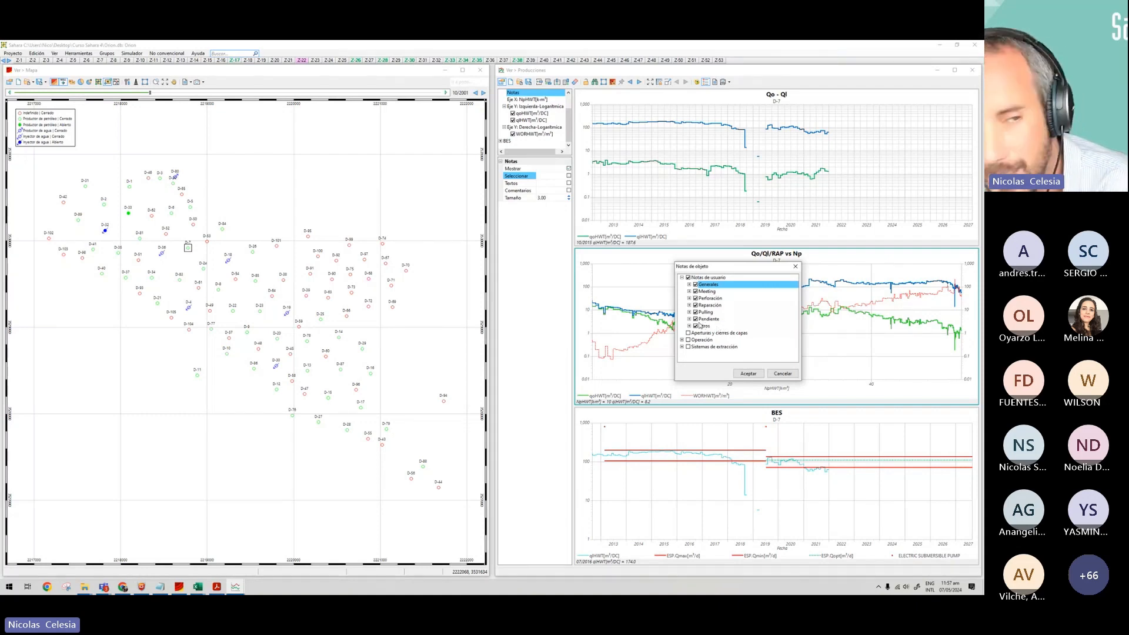
pyautogui.click(682, 277)
pyautogui.click(749, 373)
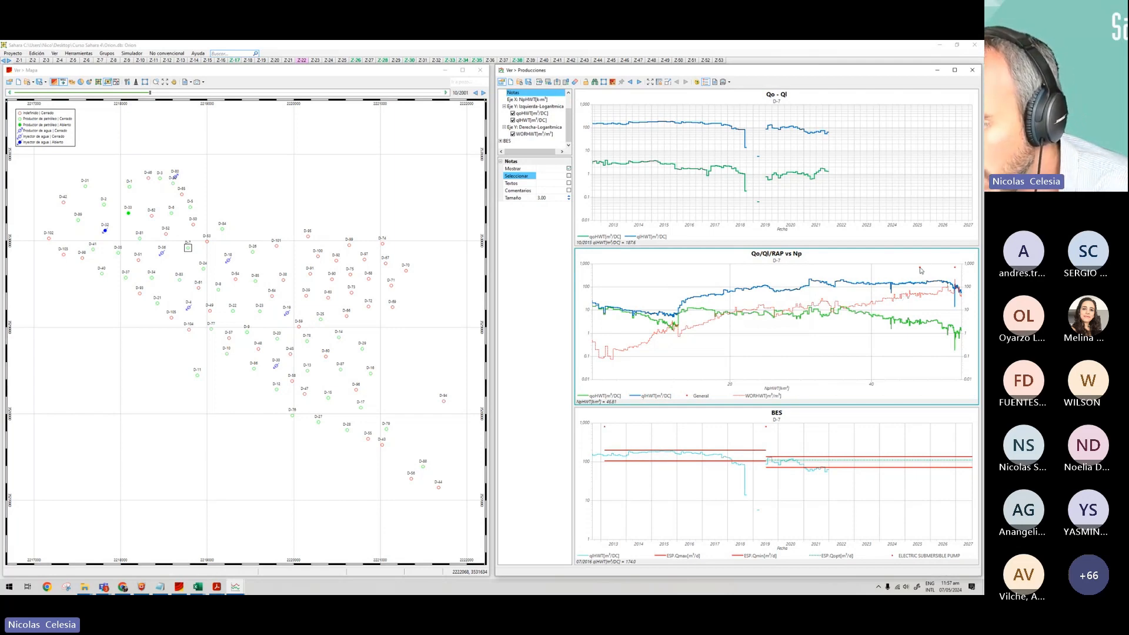
# Read the note marker on the Qo/Ql/RAP vs Np chart and reset the zoom to the full production history.
pyautogui.moveTo(921, 270)
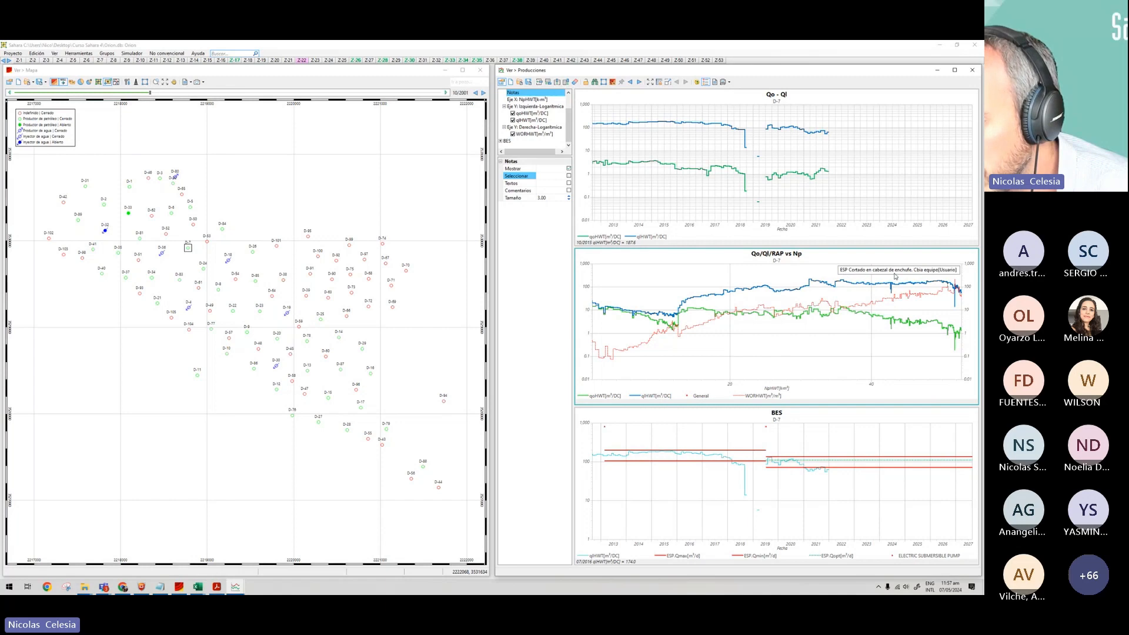
pyautogui.click(914, 275)
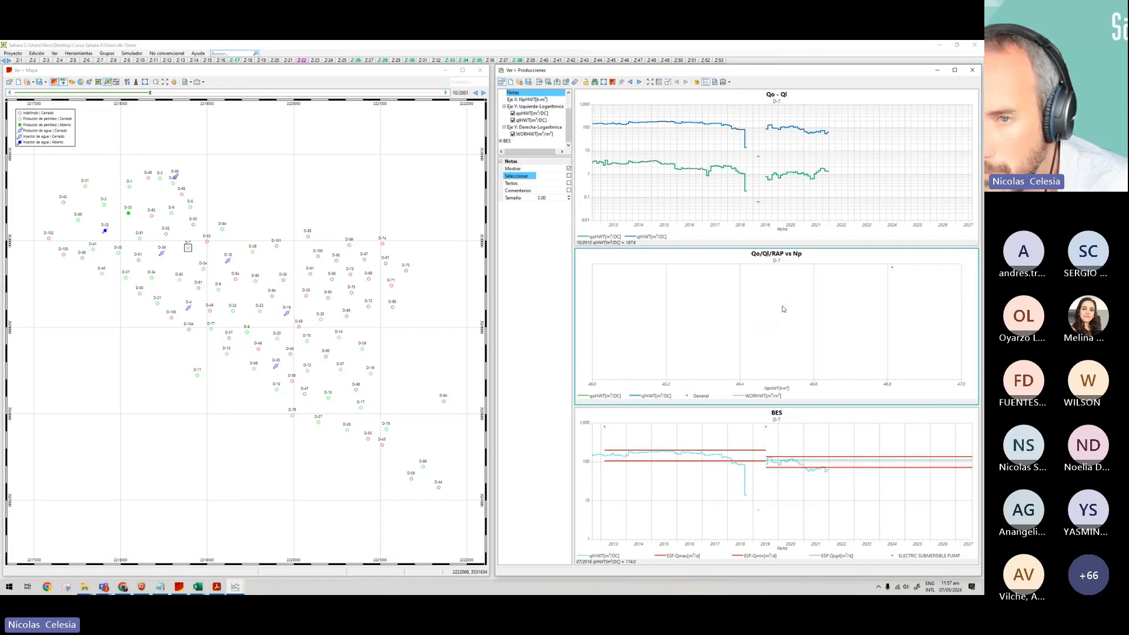
pyautogui.click(650, 83)
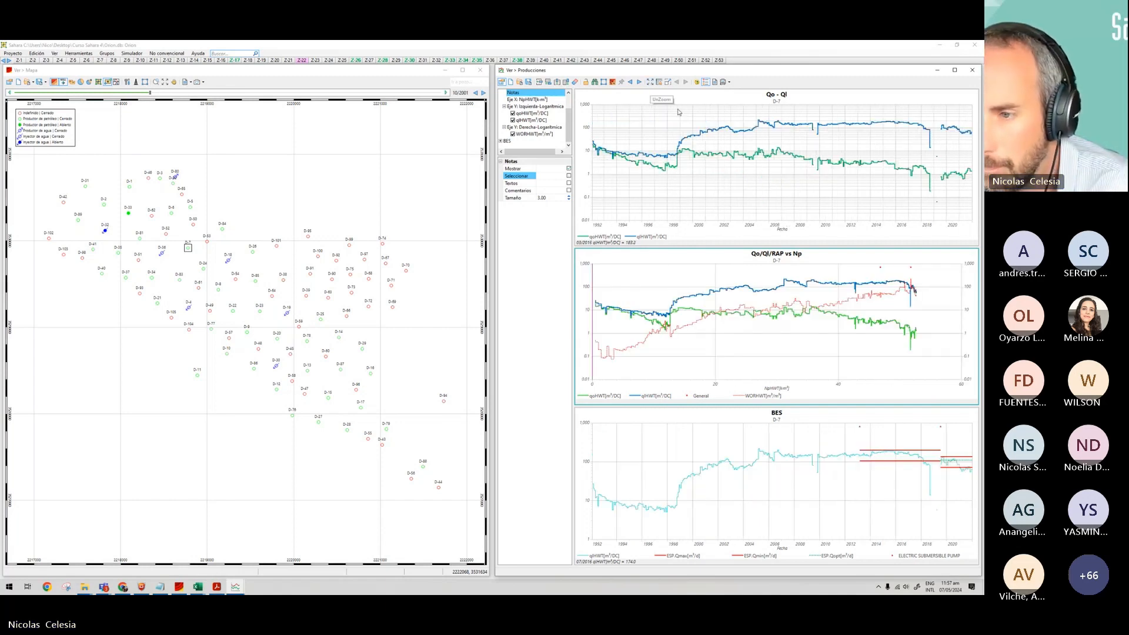
pyautogui.moveTo(912, 271)
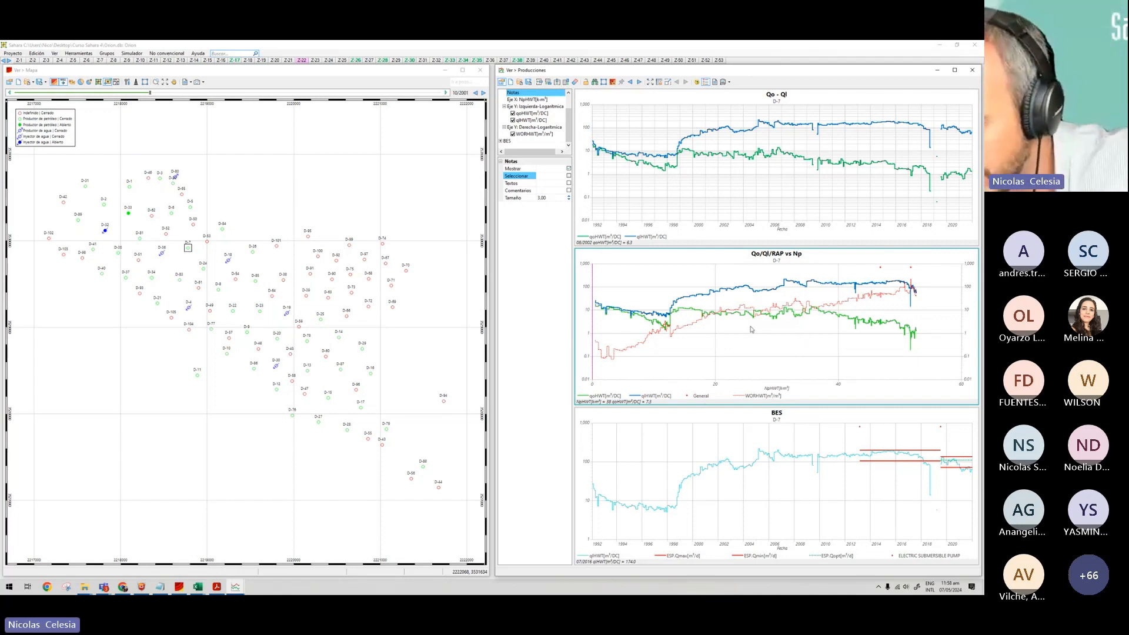
# Open the notes table of well D-7 from the Qo/Ql/RAP vs Np chart and place it clear of the curves.
pyautogui.rightClick(804, 333)
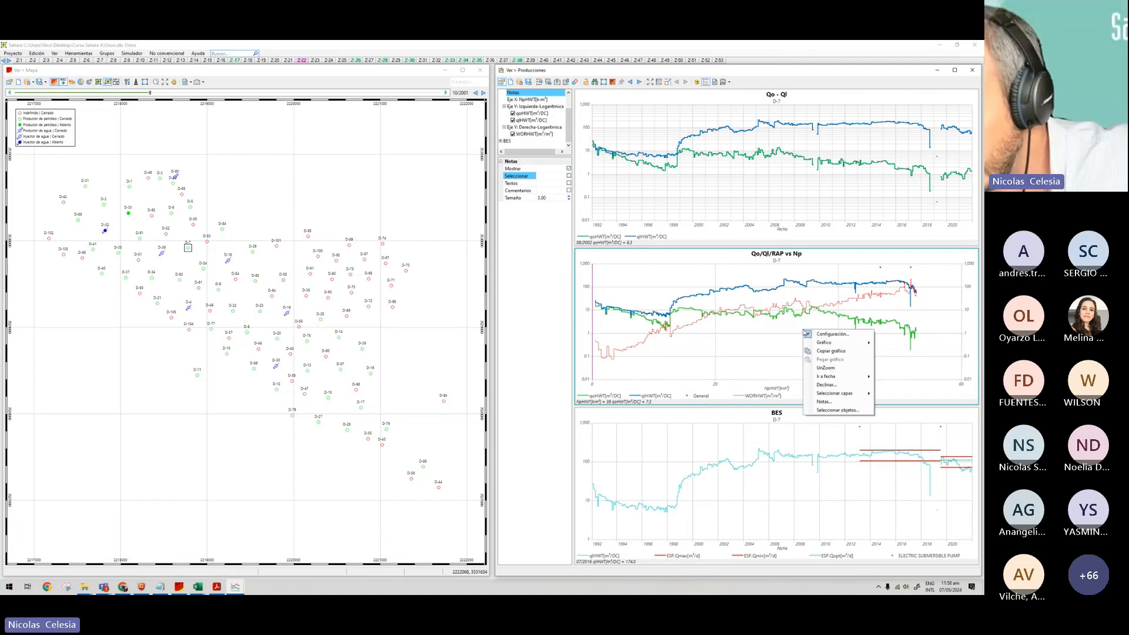
pyautogui.click(830, 402)
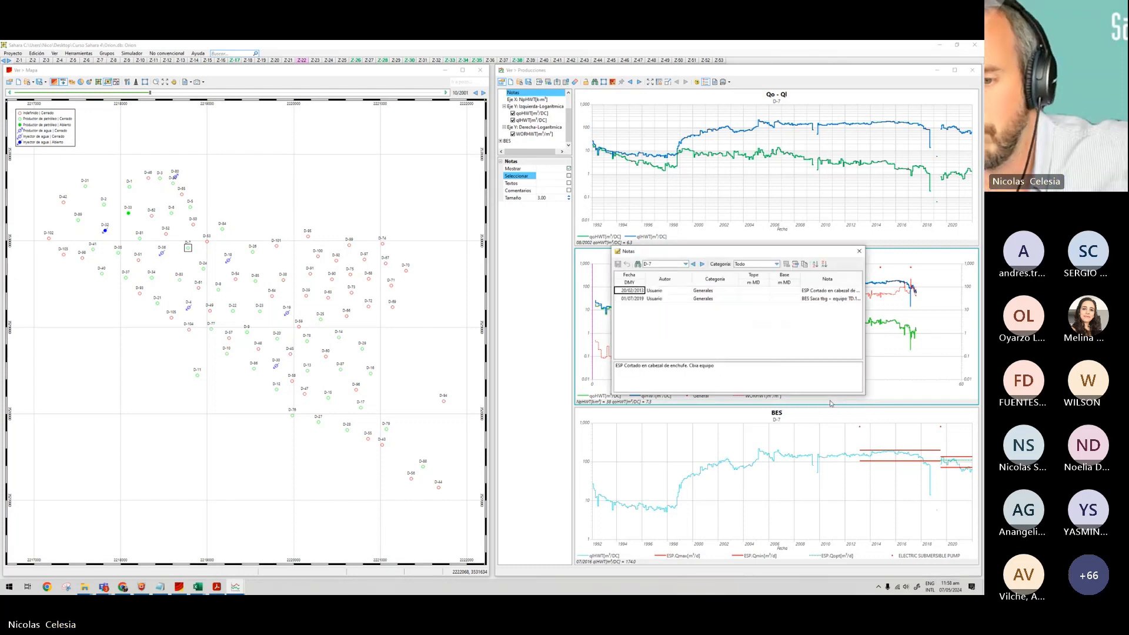
pyautogui.moveTo(765, 254); pyautogui.dragTo(580, 230)
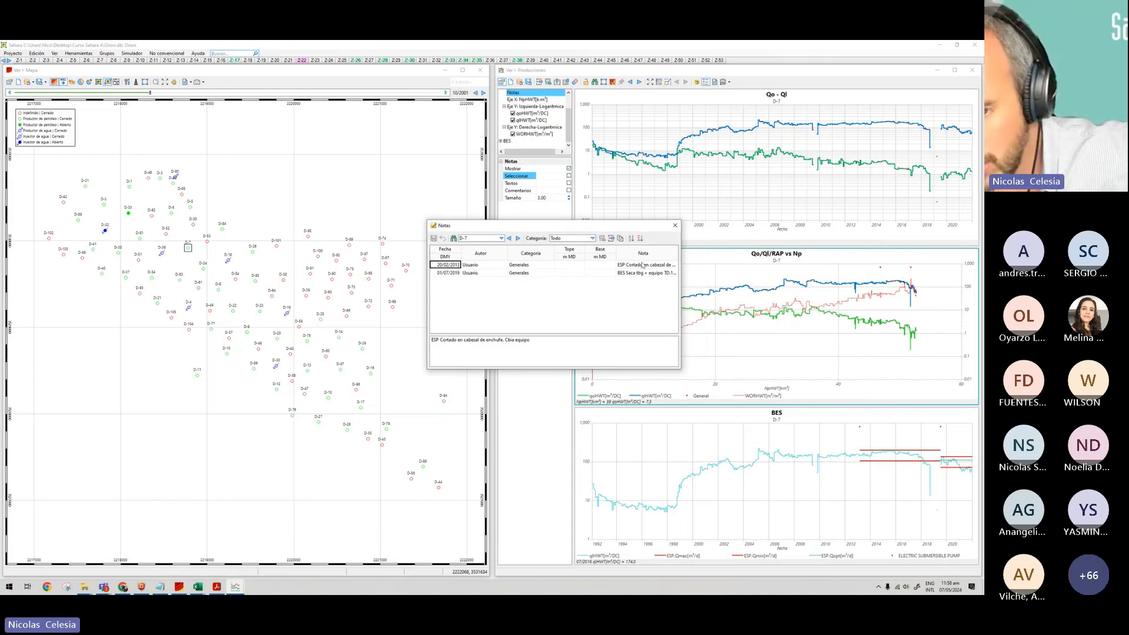
# Filter well D-7's notes by the Generales and Pendiente categories, ending with the Todo category.
pyautogui.click(559, 240)
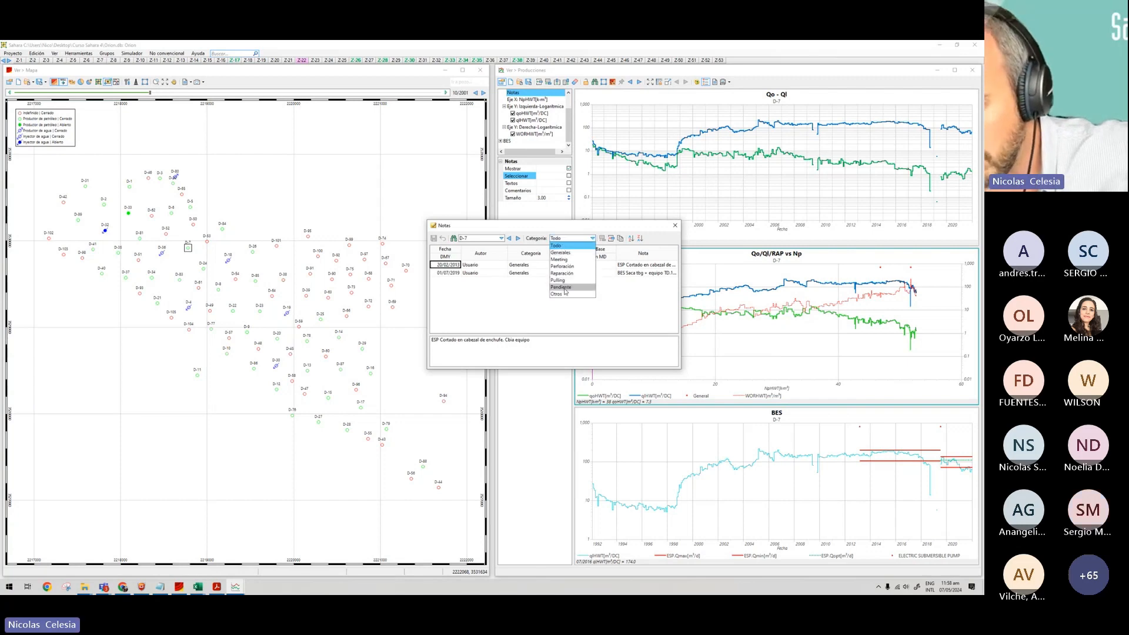
pyautogui.click(565, 253)
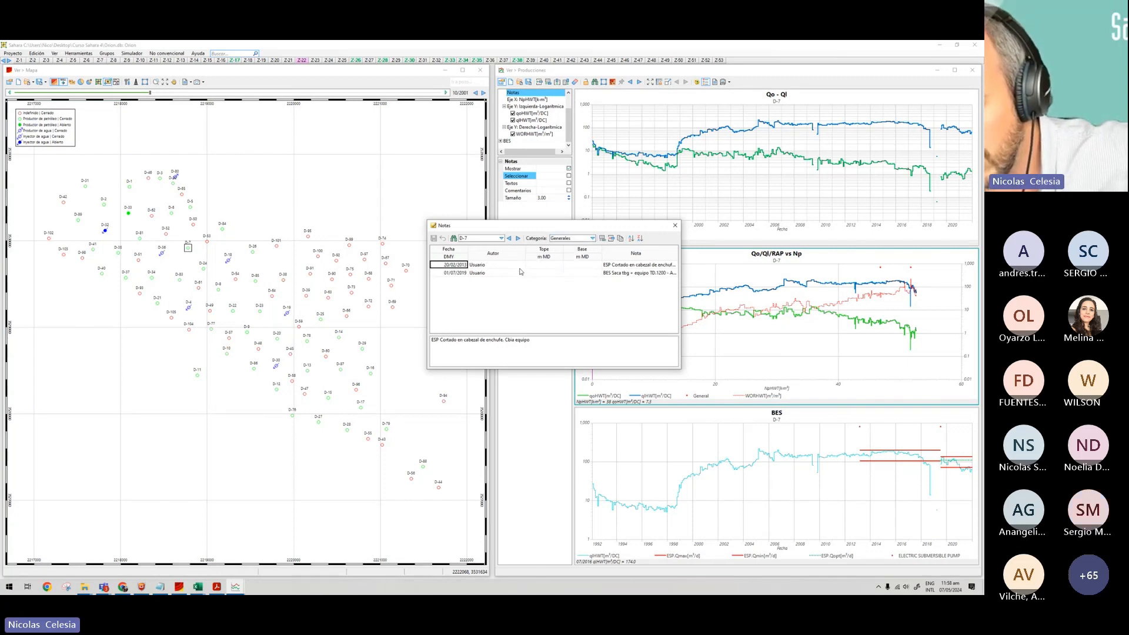
pyautogui.click(565, 238)
pyautogui.click(569, 287)
pyautogui.click(568, 287)
pyautogui.click(568, 238)
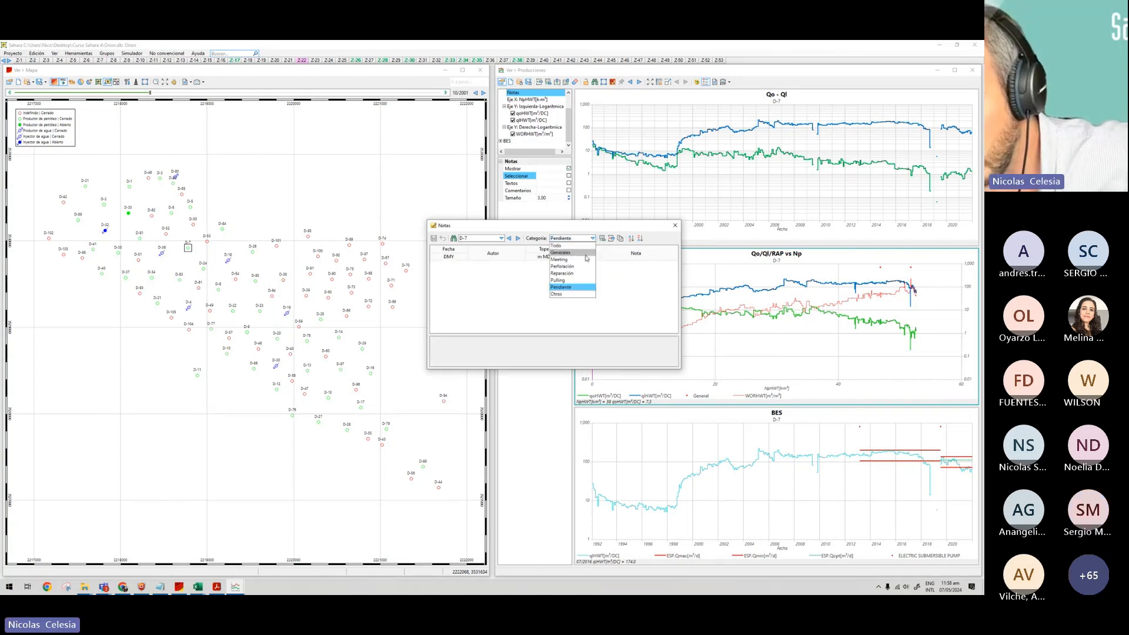
pyautogui.click(556, 245)
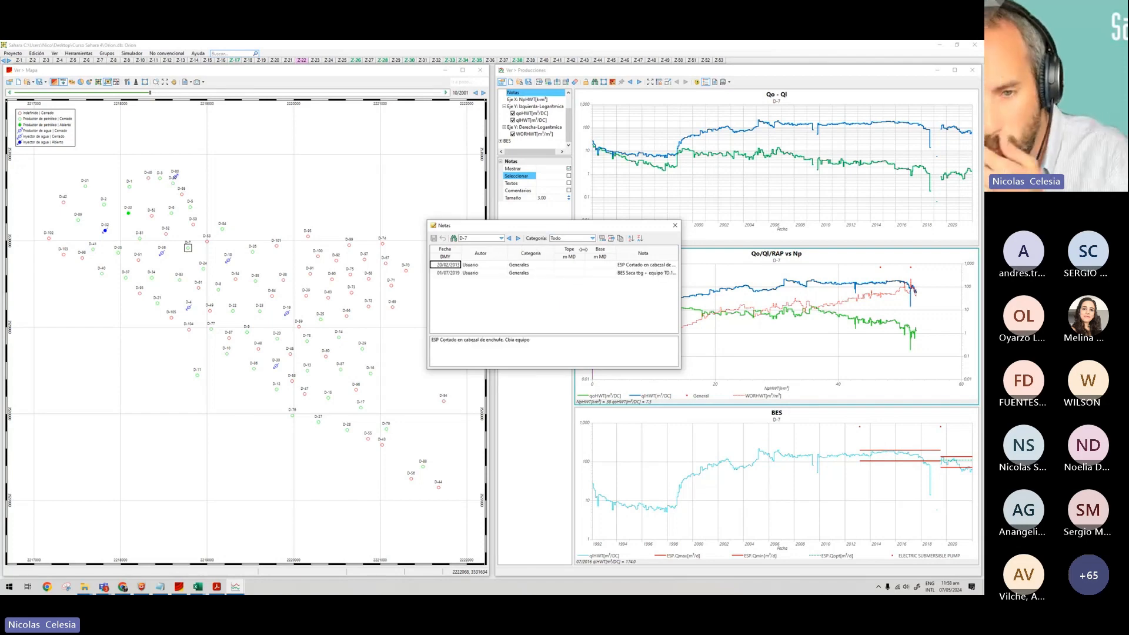
# Add a new note in the Perforación category for well D-7 and discard it.
pyautogui.click(570, 238)
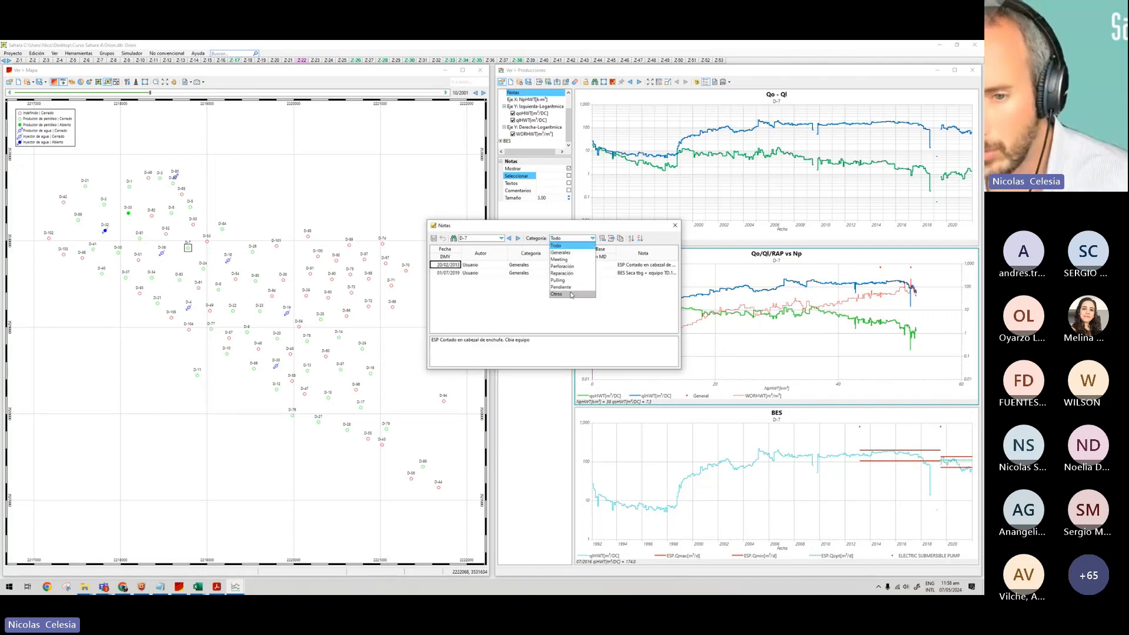
pyautogui.click(564, 267)
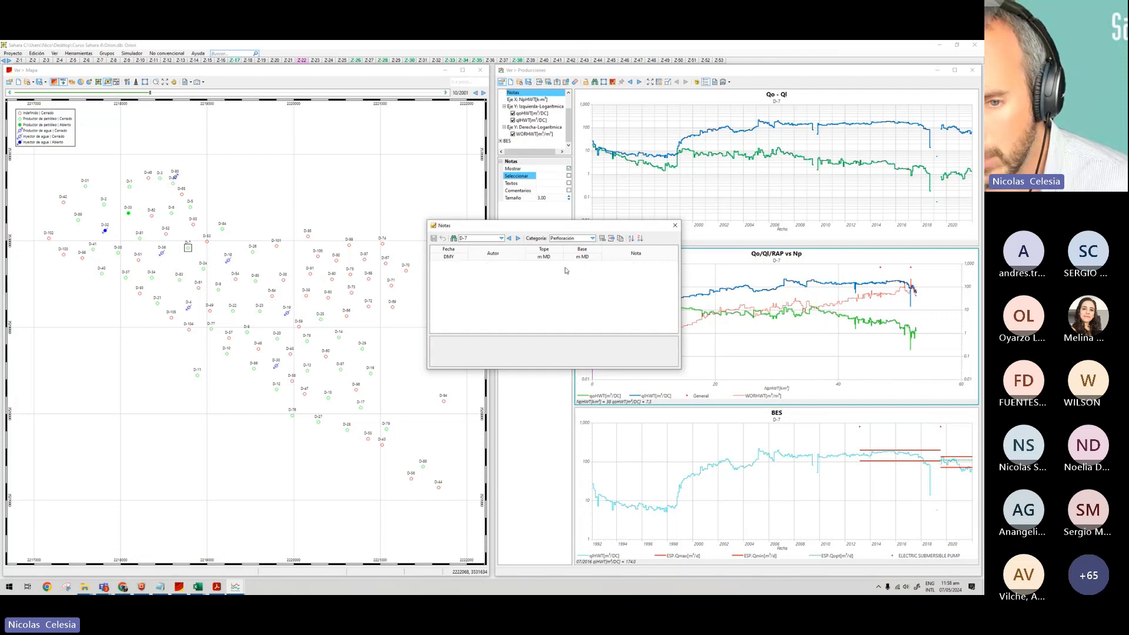
pyautogui.click(602, 238)
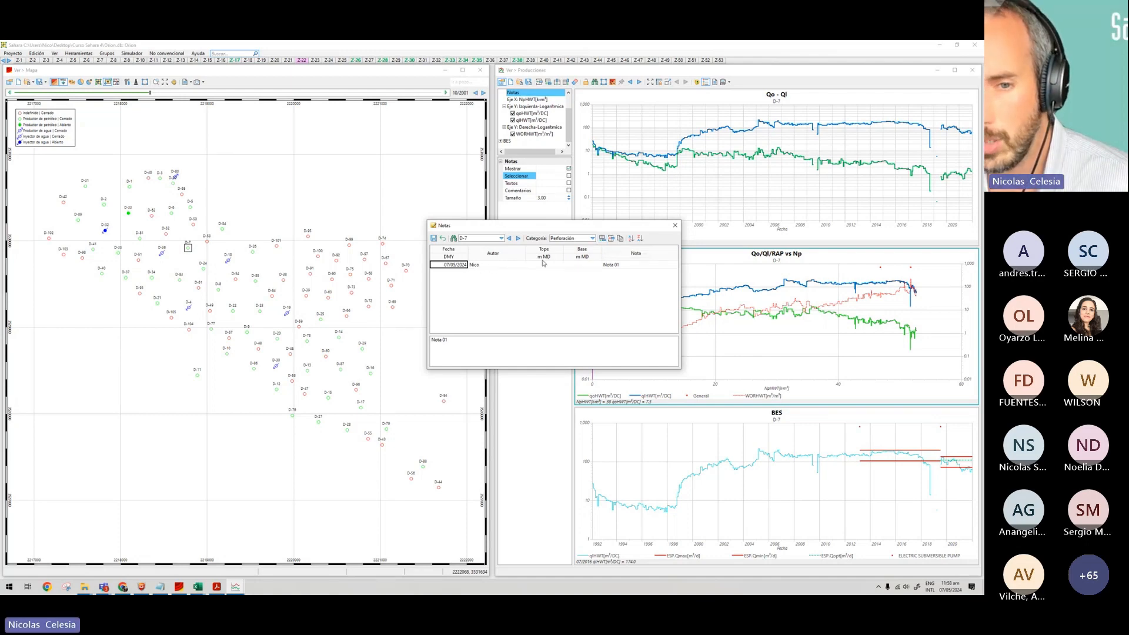
pyautogui.click(444, 239)
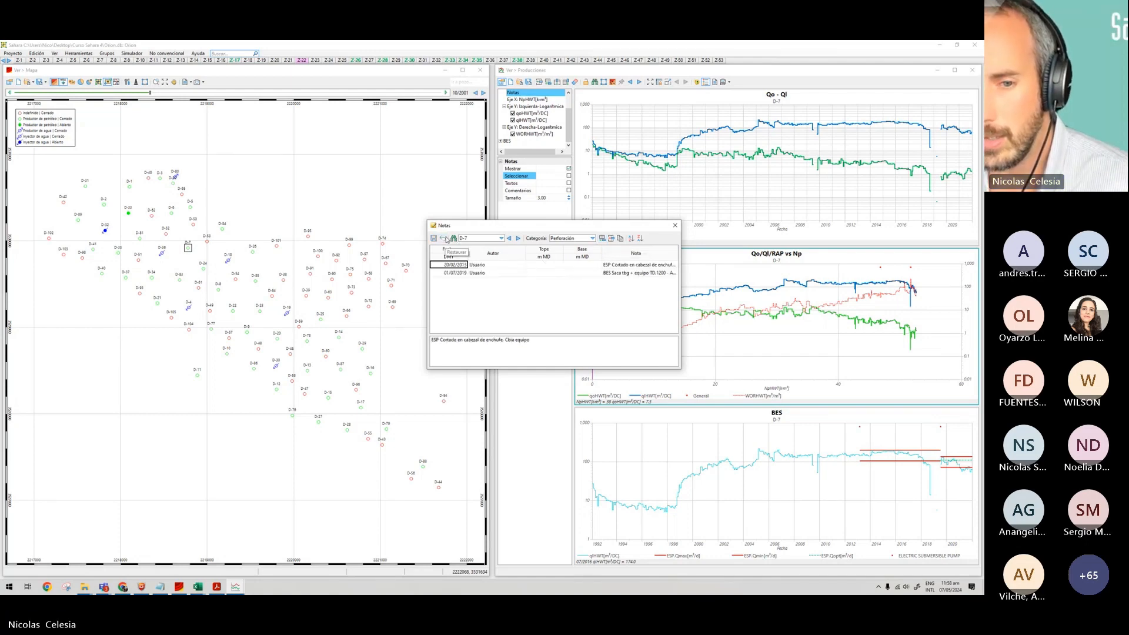
# List well D-7's notes for the Todo category, review the note text and close the notes table.
pyautogui.click(592, 238)
pyautogui.click(582, 248)
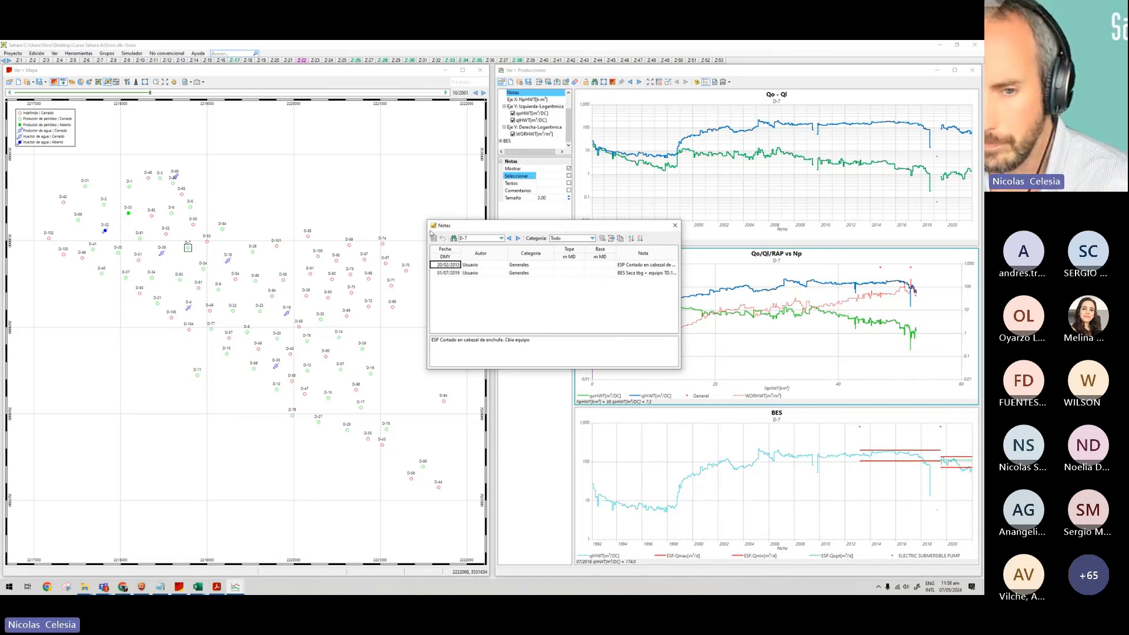
pyautogui.click(493, 355)
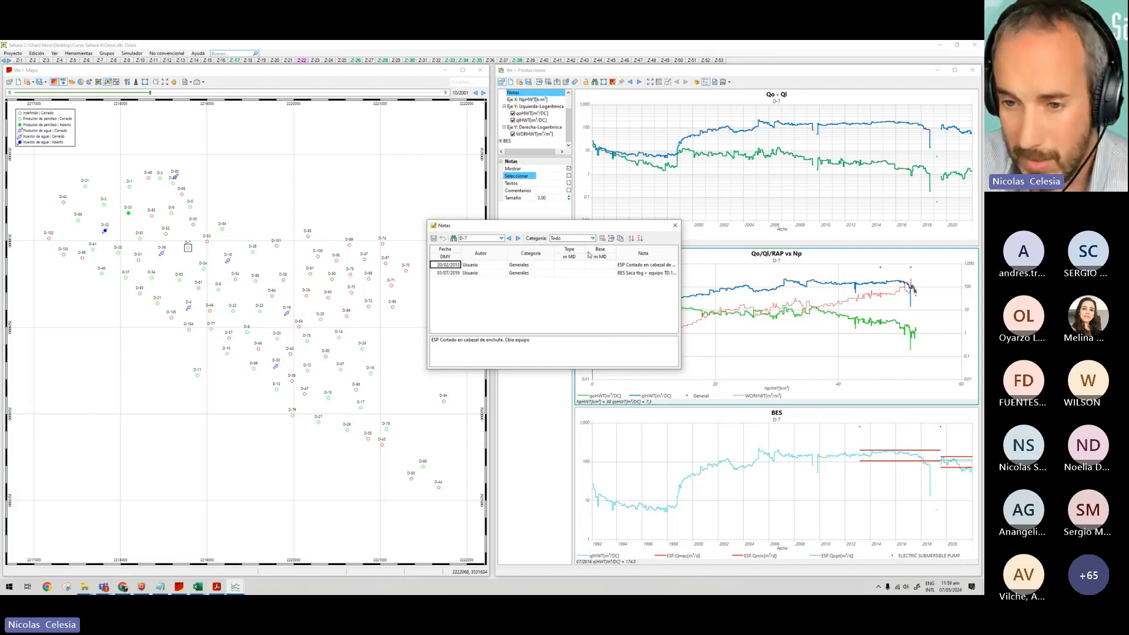
pyautogui.click(675, 227)
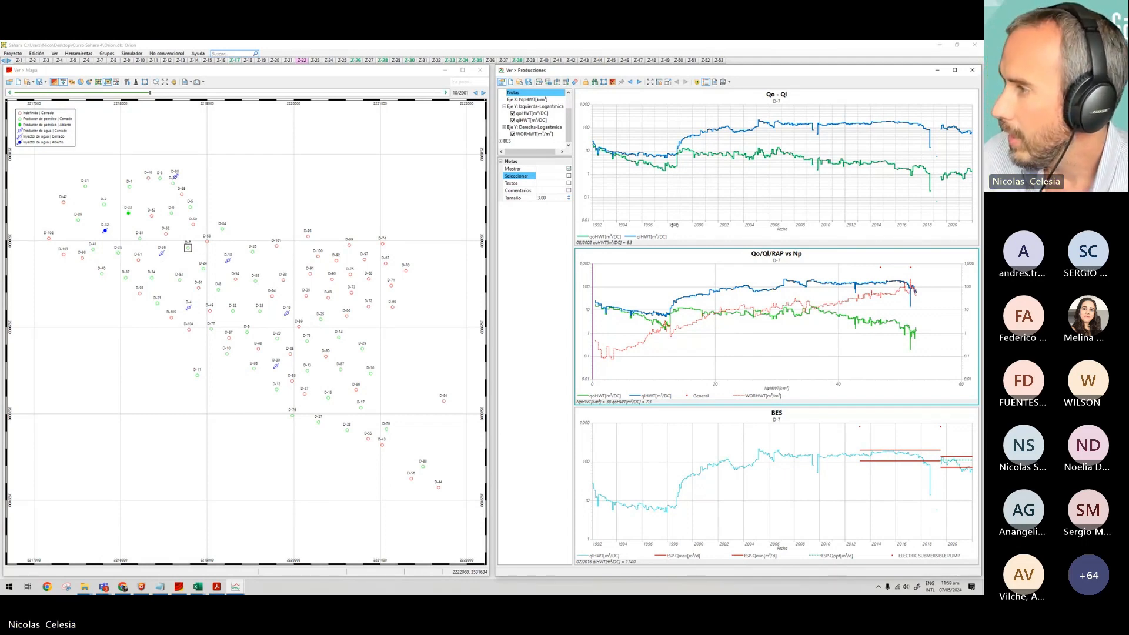
# Switch to the course schedule workbook in Excel, review Día 3 and Día 2 exercises 37 to 39, and move it out of the way.
pyautogui.hotkey('alt', 'Tab')
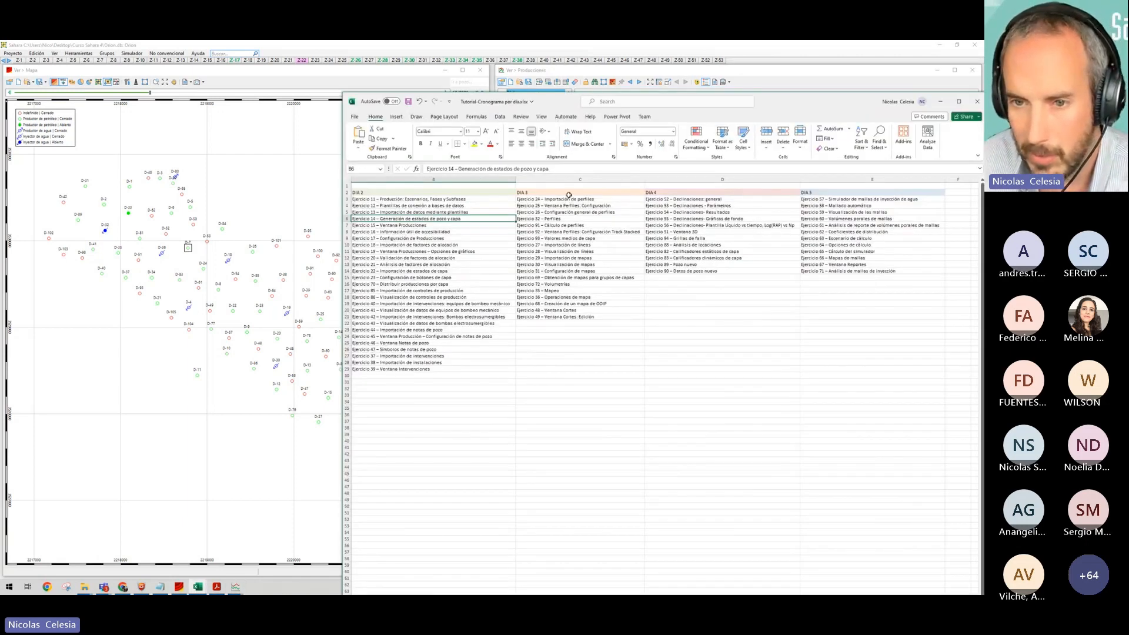
pyautogui.moveTo(564, 201); pyautogui.dragTo(563, 318)
pyautogui.moveTo(413, 370); pyautogui.dragTo(414, 357)
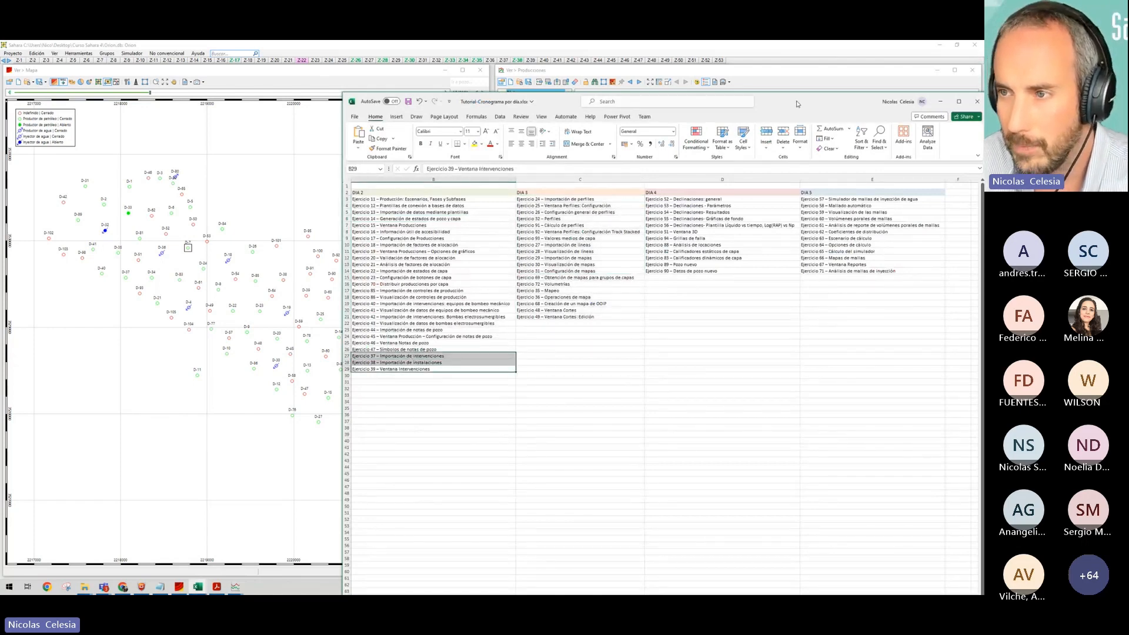
pyautogui.moveTo(798, 104); pyautogui.dragTo(984, 125)
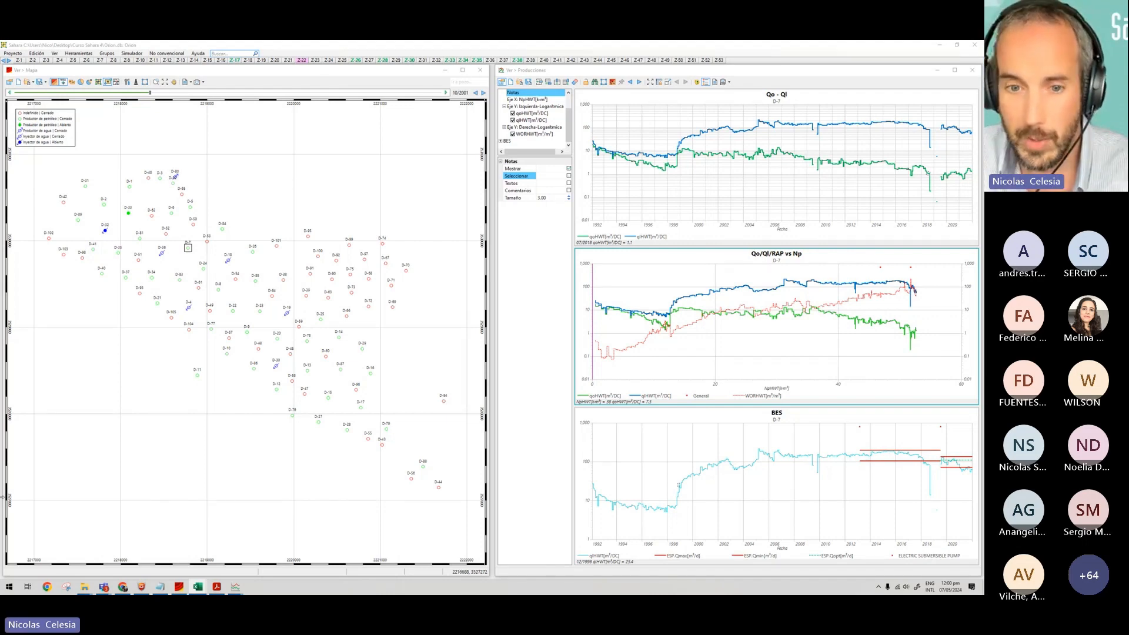
# Back up the Orion project as a zip in the Curso Sahara 4 folder, keeping the proposed file name and all data types included.
pyautogui.click(13, 53)
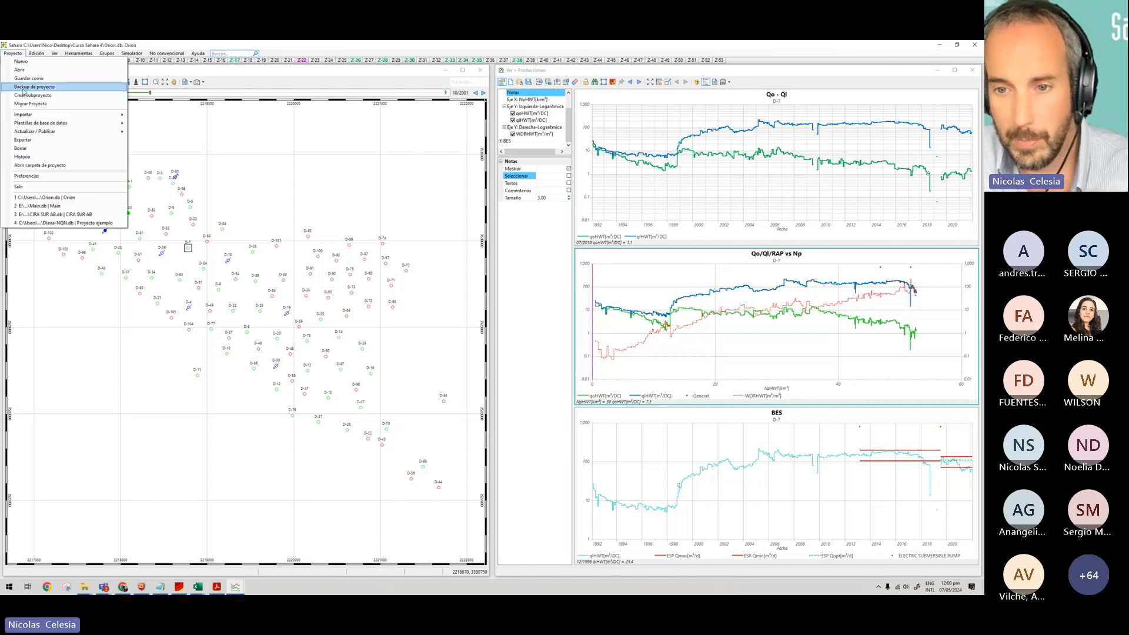
pyautogui.click(24, 87)
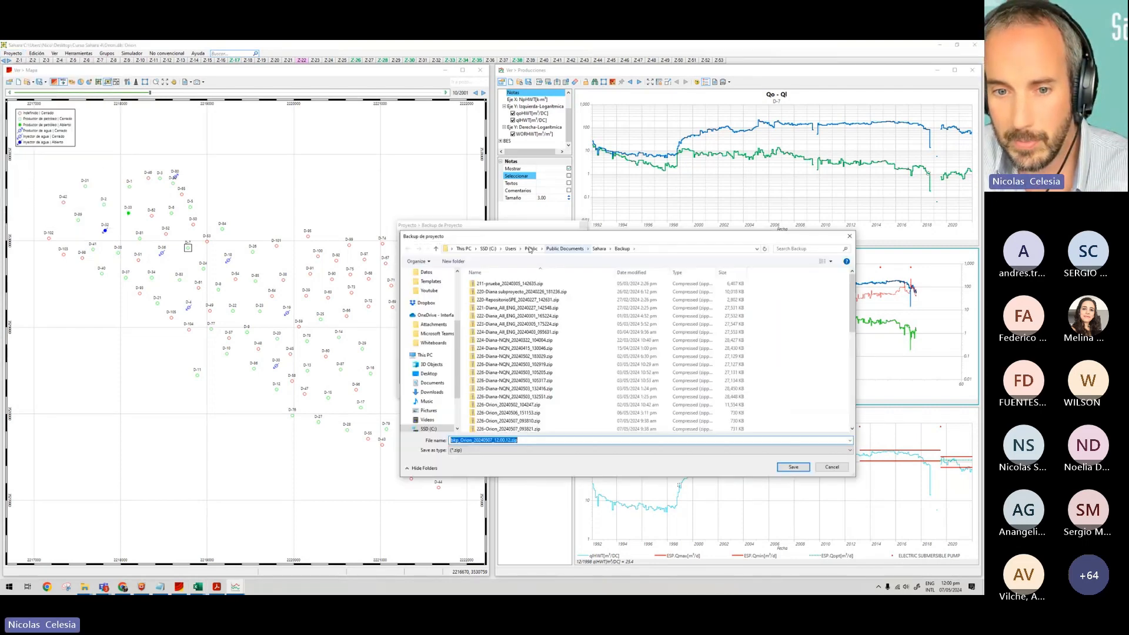
pyautogui.scroll(2, 430, 304)
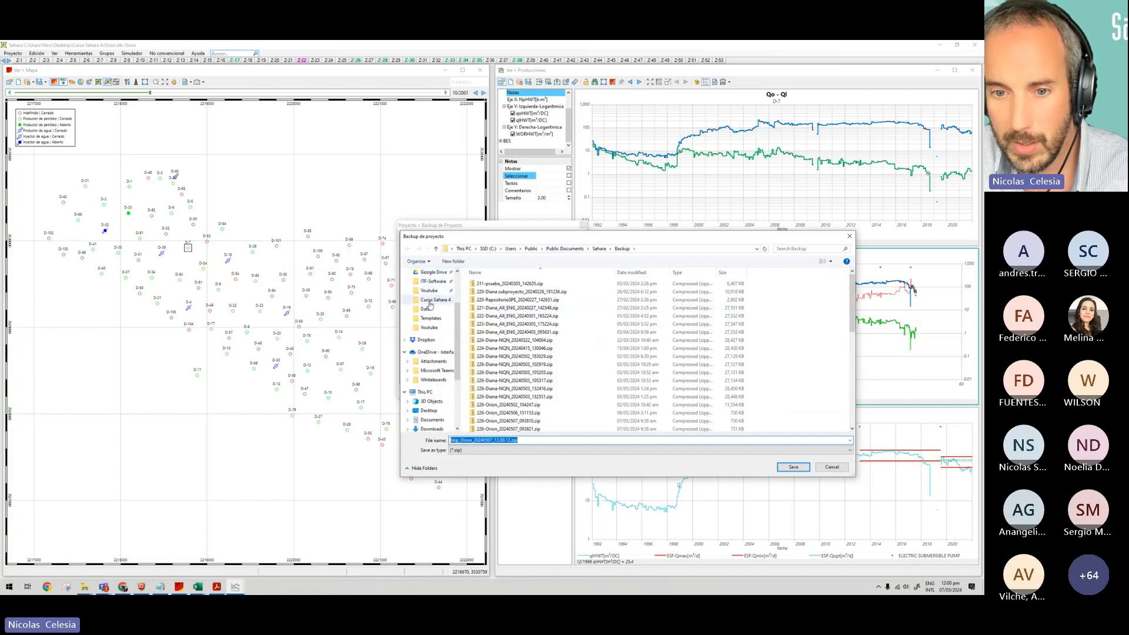
pyautogui.click(430, 302)
pyautogui.click(518, 440)
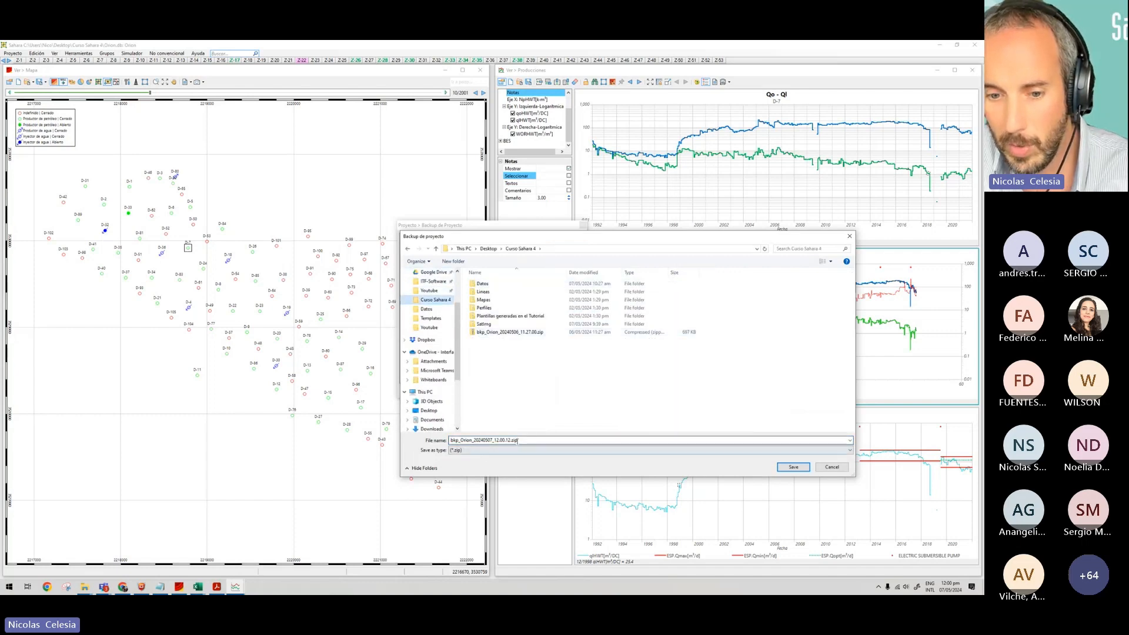
pyautogui.press('Return')
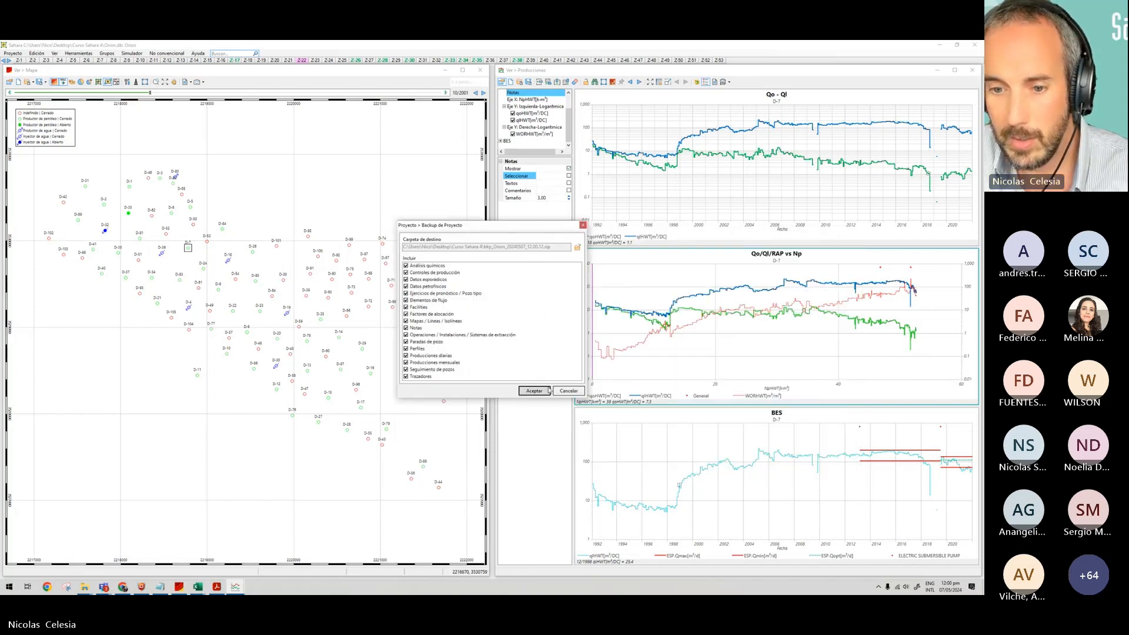
pyautogui.click(546, 391)
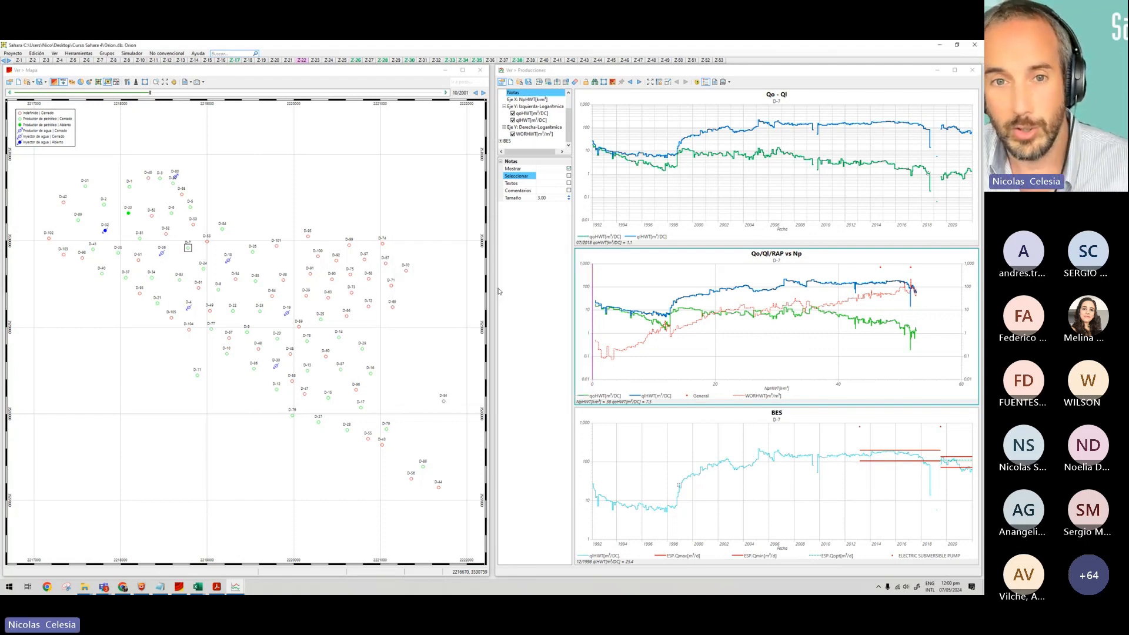